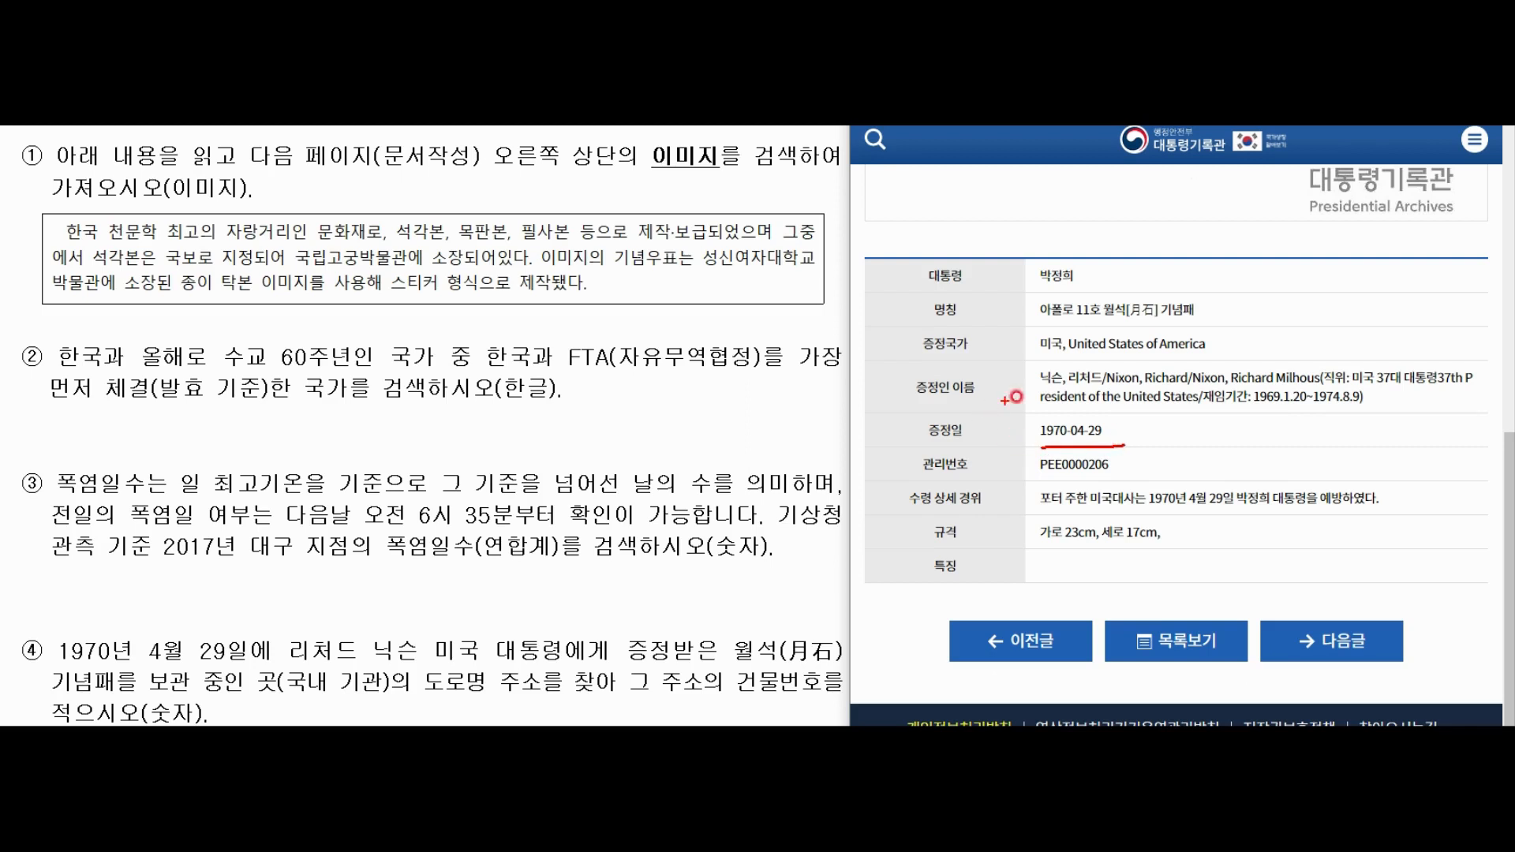
Underline the donor's name and title, the moon-rock plaque and archive names, then clear the marks.
{"action": "left_click_drag", "start_coordinate": [1037, 388], "coordinate": [1103, 385]}
{"action": "left_click_drag", "start_coordinate": [1370, 393], "coordinate": [1462, 394]}
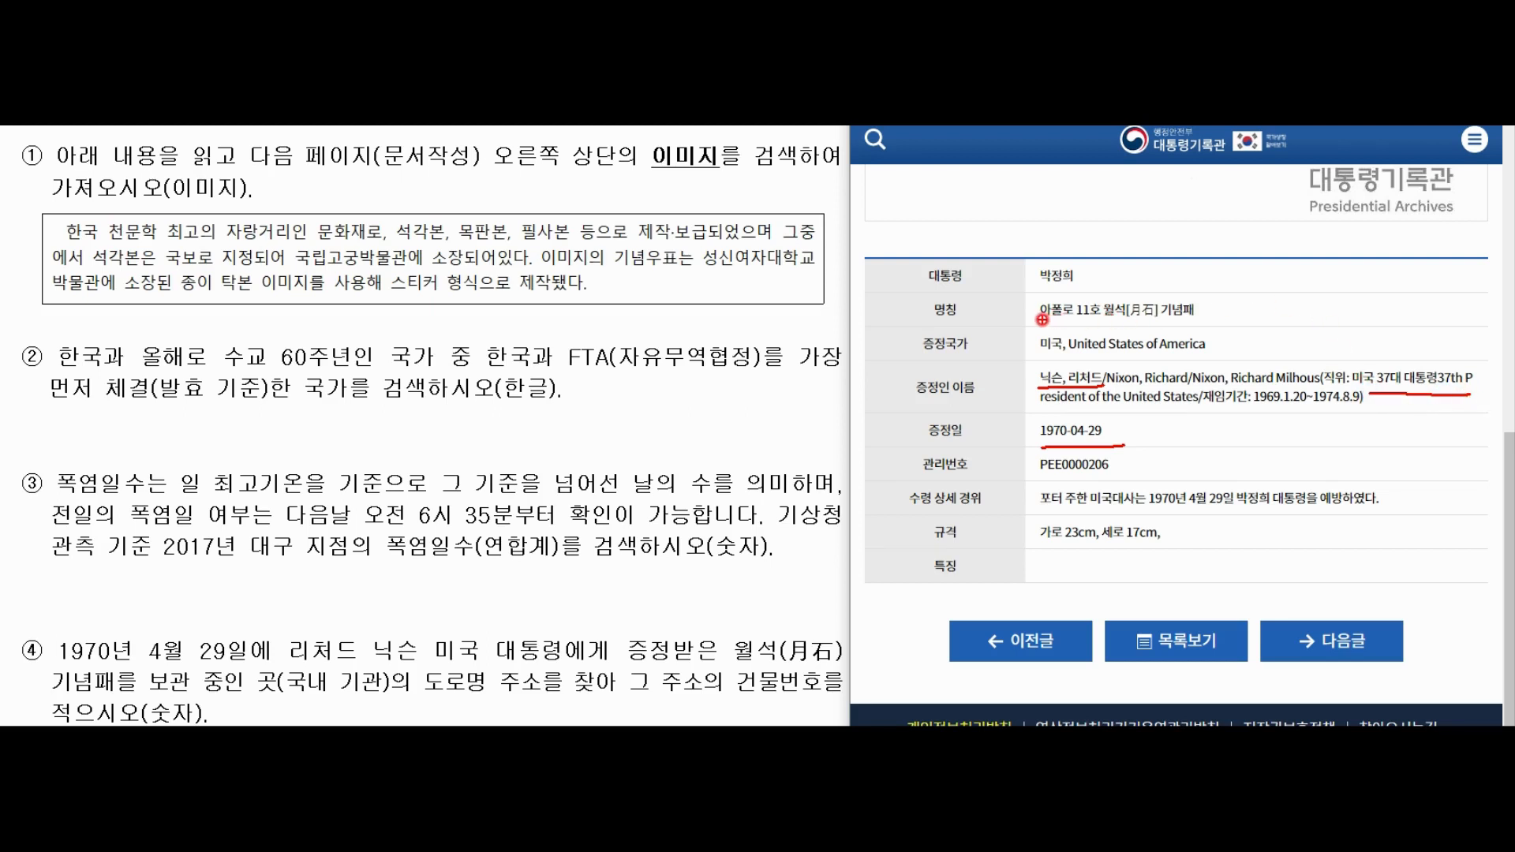
{"action": "left_click_drag", "start_coordinate": [1042, 319], "coordinate": [1188, 318]}
{"action": "left_click_drag", "start_coordinate": [1287, 201], "coordinate": [1456, 201]}
{"action": "key", "text": "Escape"}
Scroll down to the archive footer and zoom the page out to 90%.
{"action": "scroll", "coordinate": [1250, 477], "scroll_direction": "down", "scroll_amount": 3}
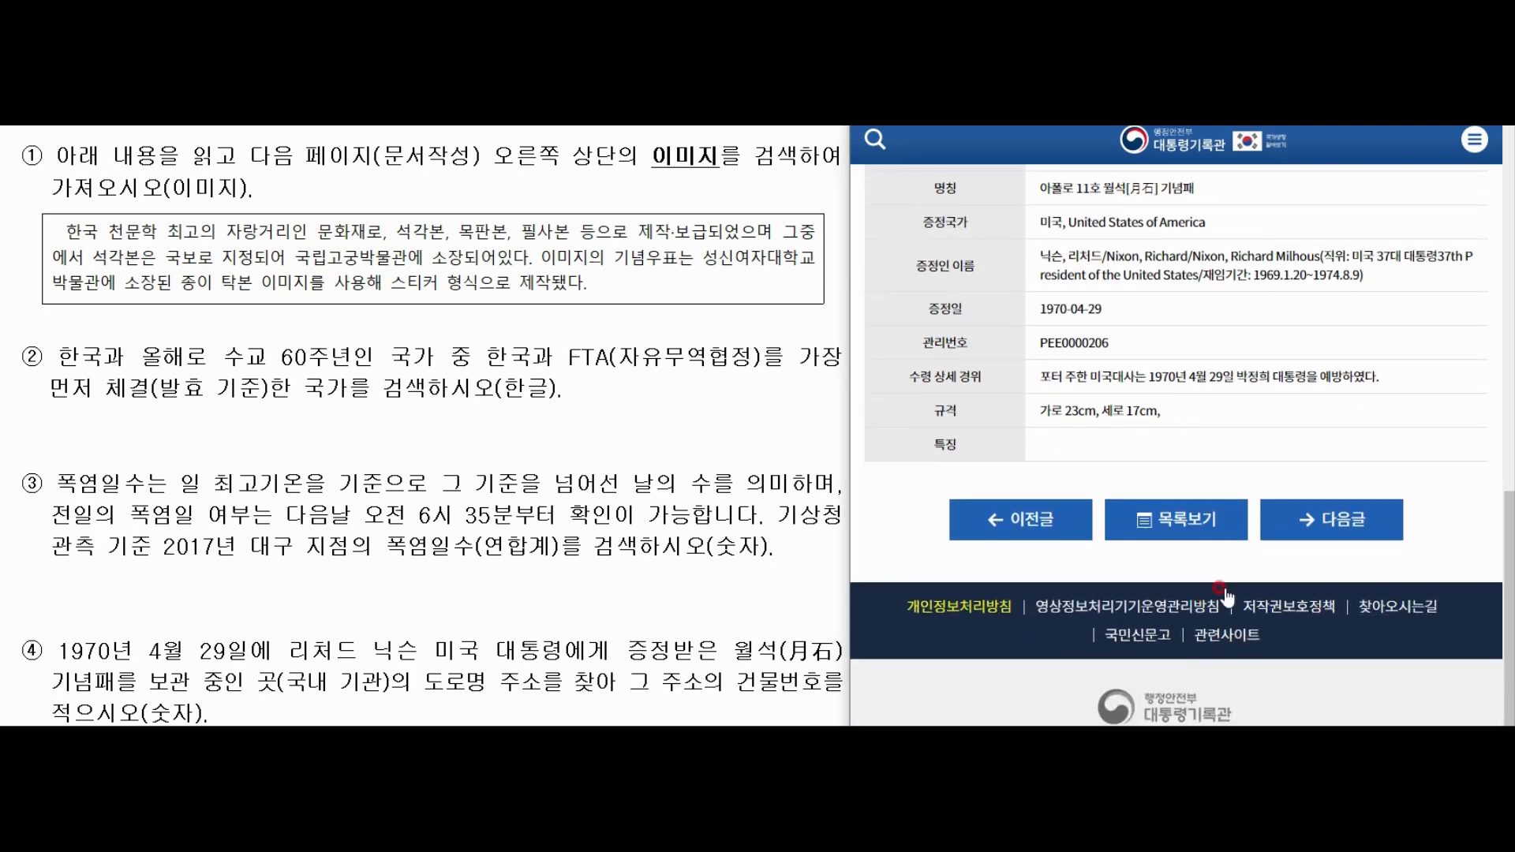
{"action": "key", "text": "ctrl+minus"}
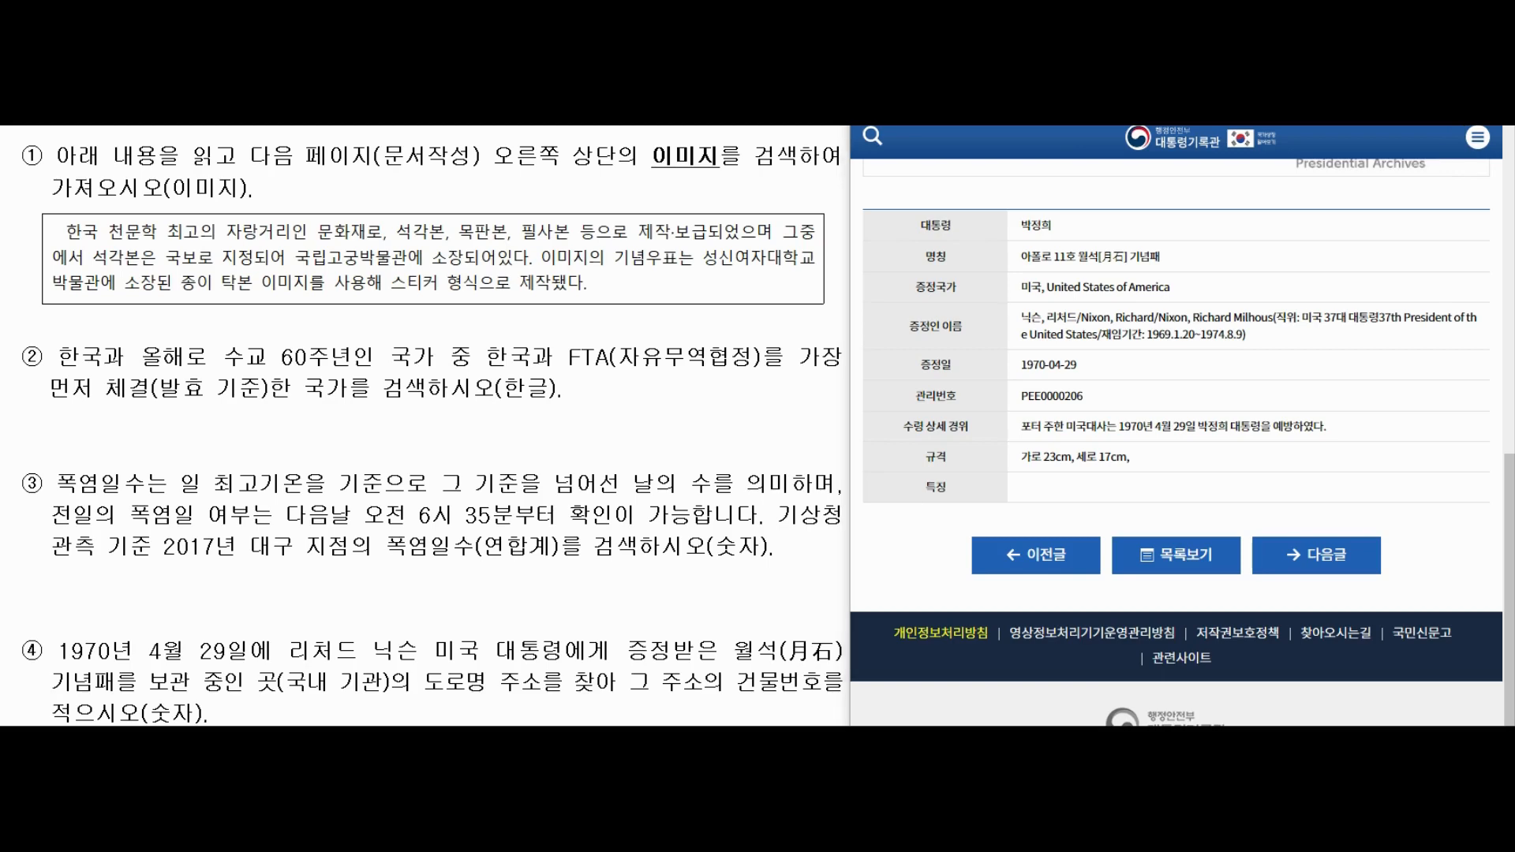
{"action": "key", "text": "super+e"}
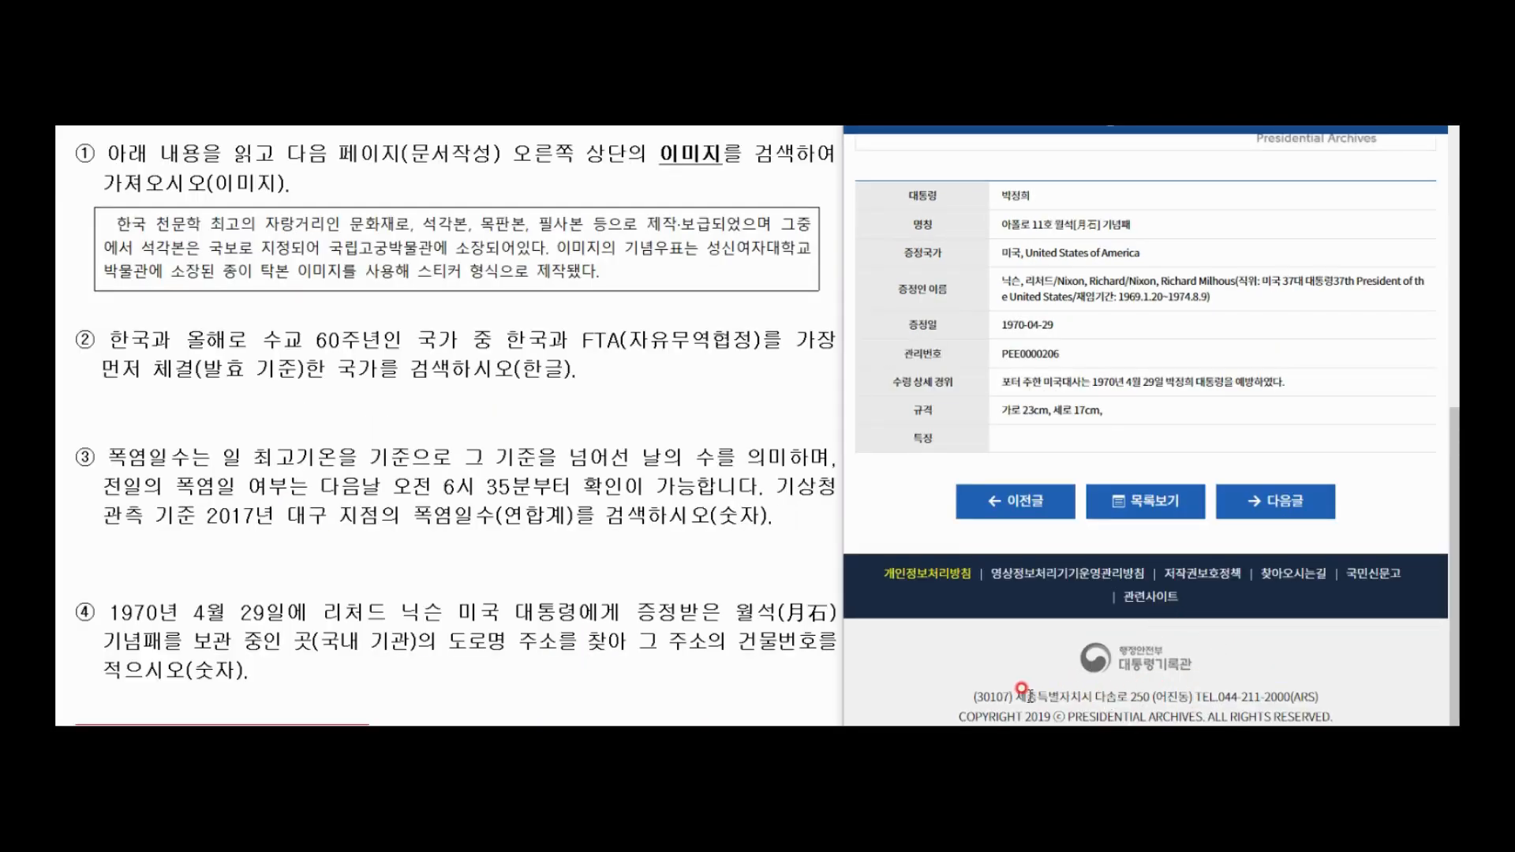
Select the footer road address 다솜로 250 on the archive page.
{"action": "left_click_drag", "start_coordinate": [1023, 697], "coordinate": [1195, 700]}
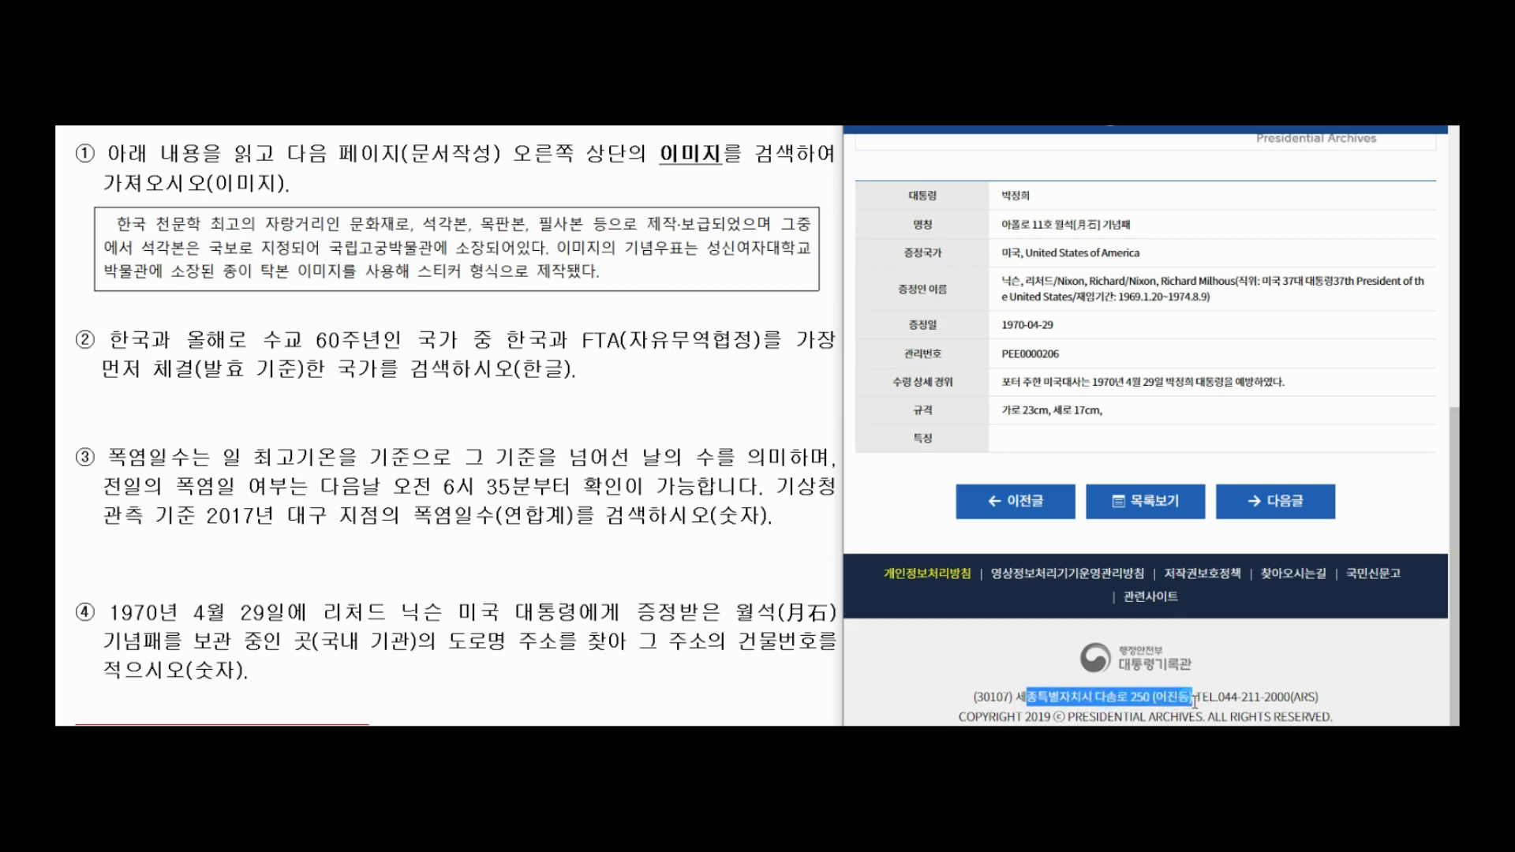
{"action": "left_click", "coordinate": [1111, 696]}
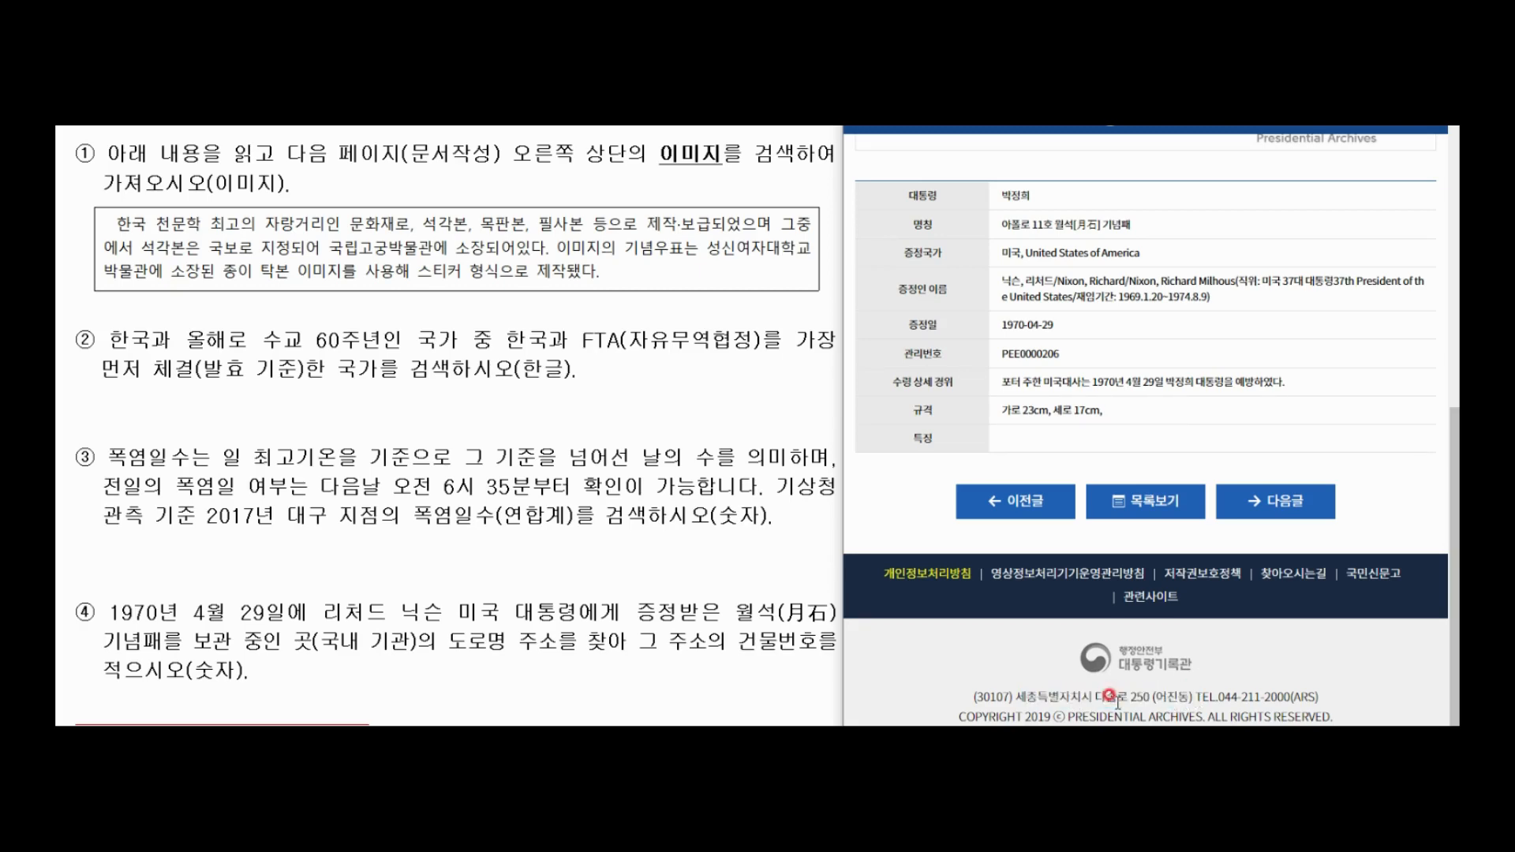
{"action": "left_click_drag", "start_coordinate": [1093, 697], "coordinate": [1191, 699]}
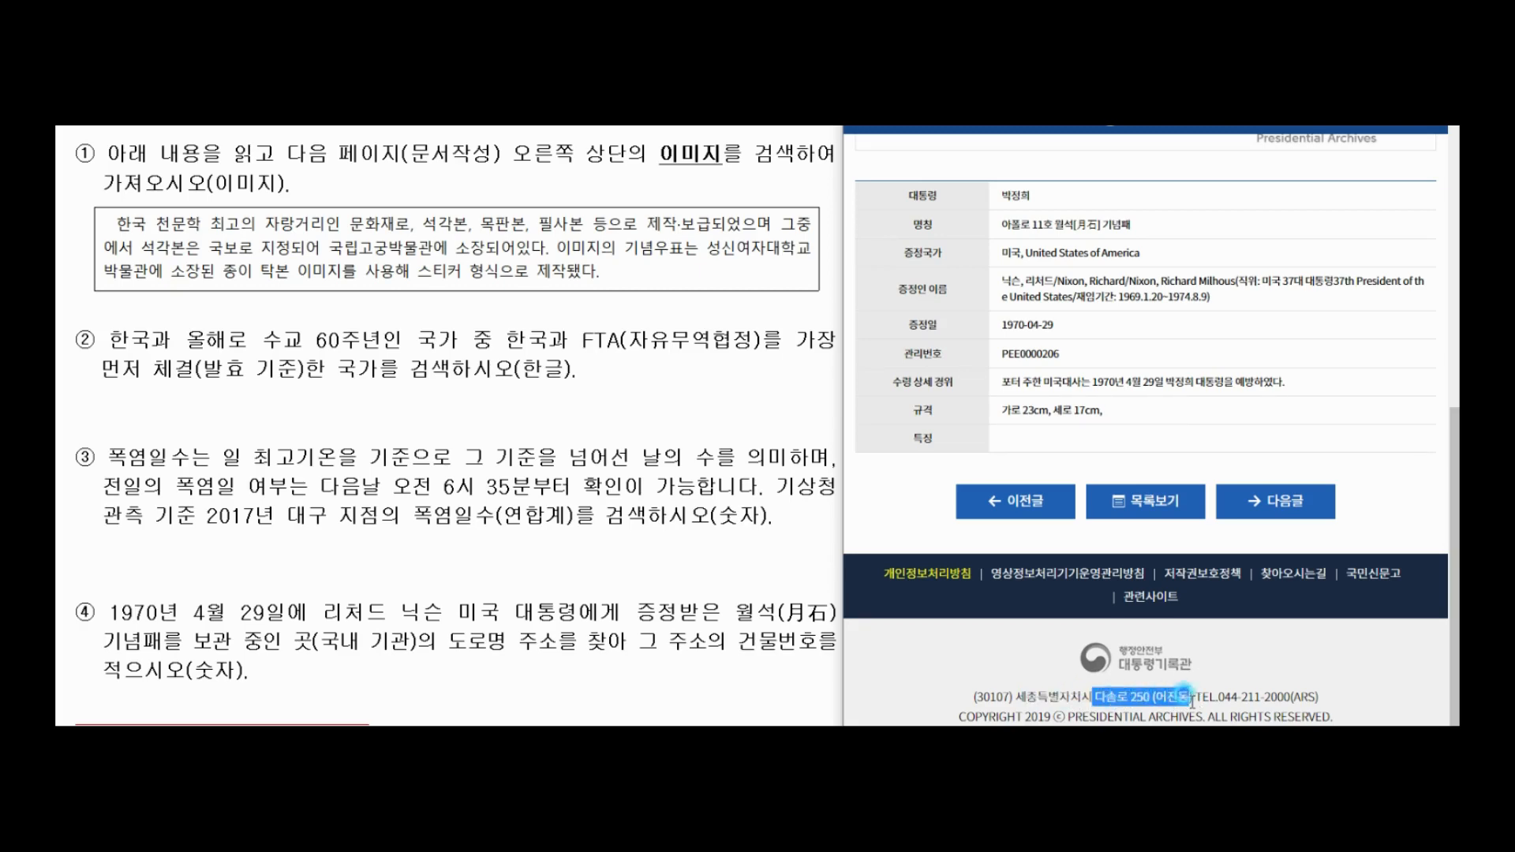
Handwrite 250 as the answer beneath question ④ in the exam pane.
{"action": "left_click", "coordinate": [601, 631]}
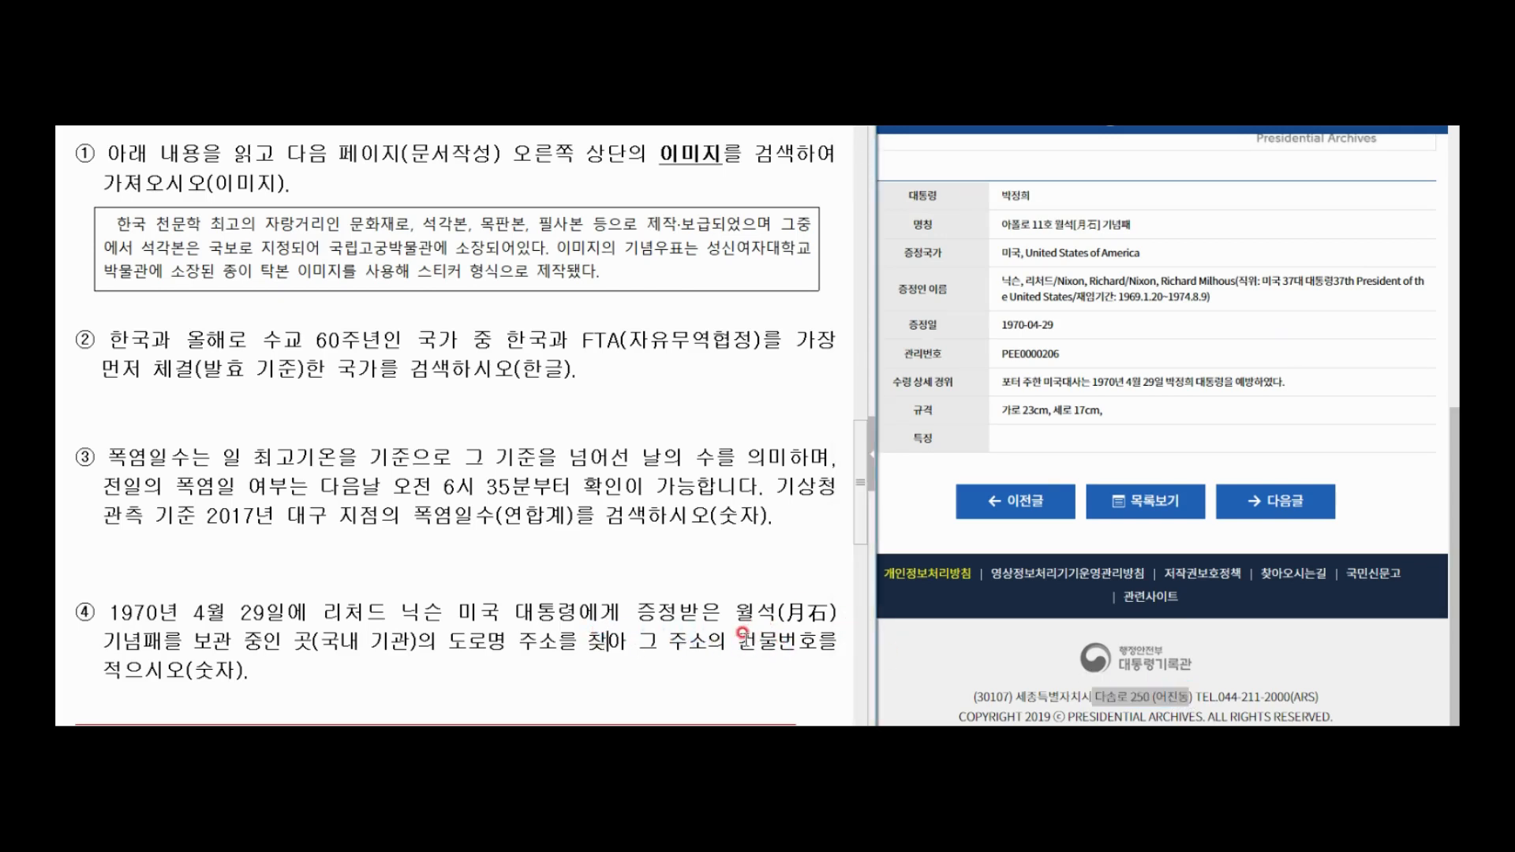
{"action": "mouse_move", "coordinate": [542, 676]}
{"action": "left_mouse_down"}
{"action": "mouse_move", "coordinate": [592, 694]}
{"action": "mouse_move", "coordinate": [665, 685]}
{"action": "mouse_move", "coordinate": [662, 708]}
{"action": "left_mouse_up"}
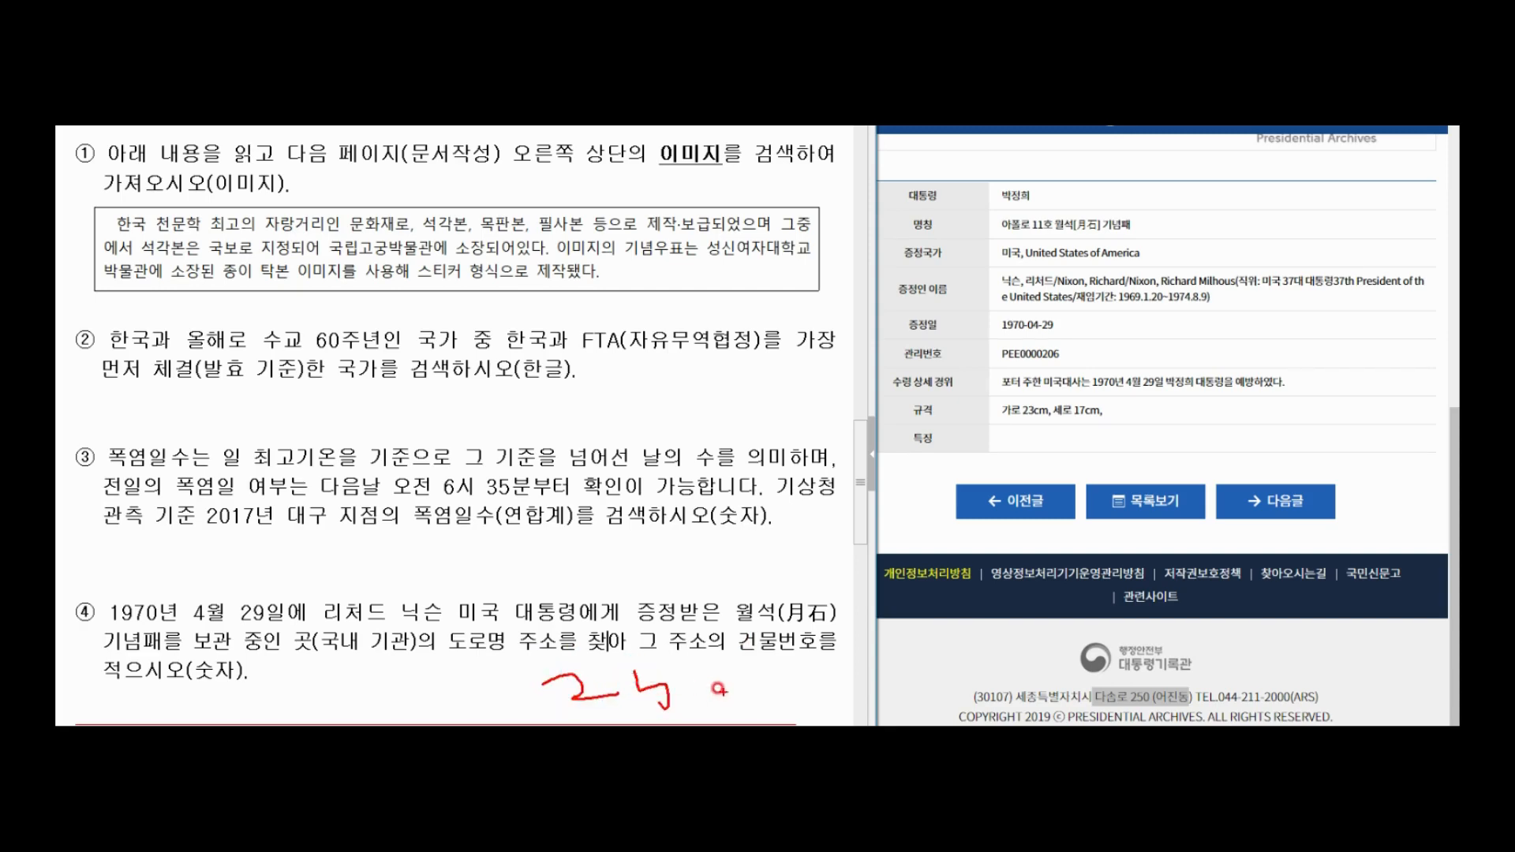
{"action": "mouse_move", "coordinate": [636, 671]}
{"action": "left_mouse_down"}
{"action": "mouse_move", "coordinate": [690, 675]}
{"action": "mouse_move", "coordinate": [679, 684]}
{"action": "left_mouse_up"}
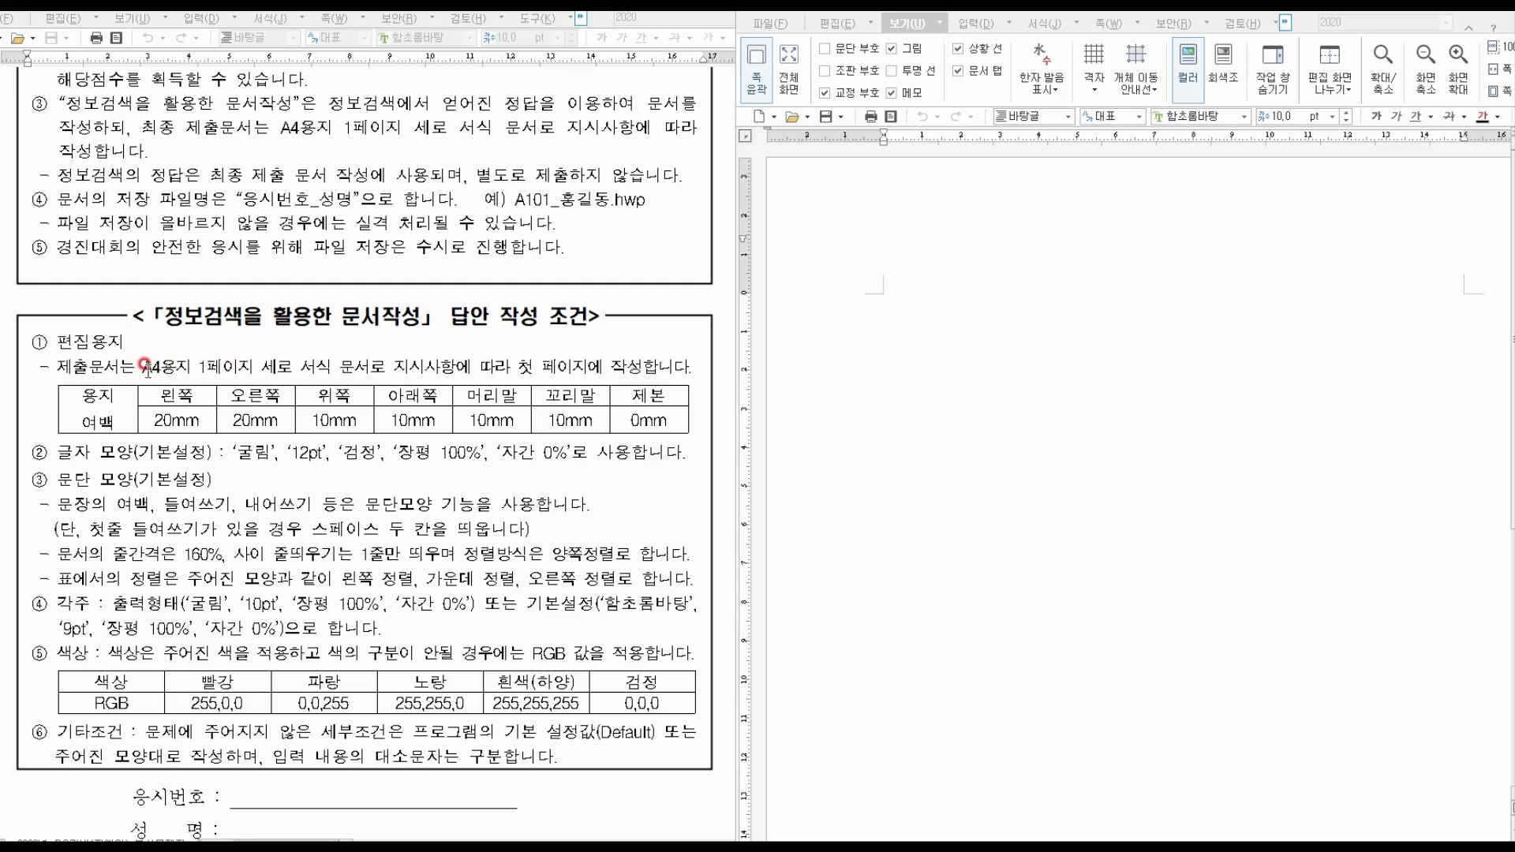
Mark the A4 portrait and 용지 여백 requirements, clear the marks, and show the 편집 commands.
{"action": "mouse_move", "coordinate": [134, 353]}
{"action": "left_mouse_down"}
{"action": "mouse_move", "coordinate": [248, 383]}
{"action": "mouse_move", "coordinate": [602, 386]}
{"action": "left_mouse_up"}
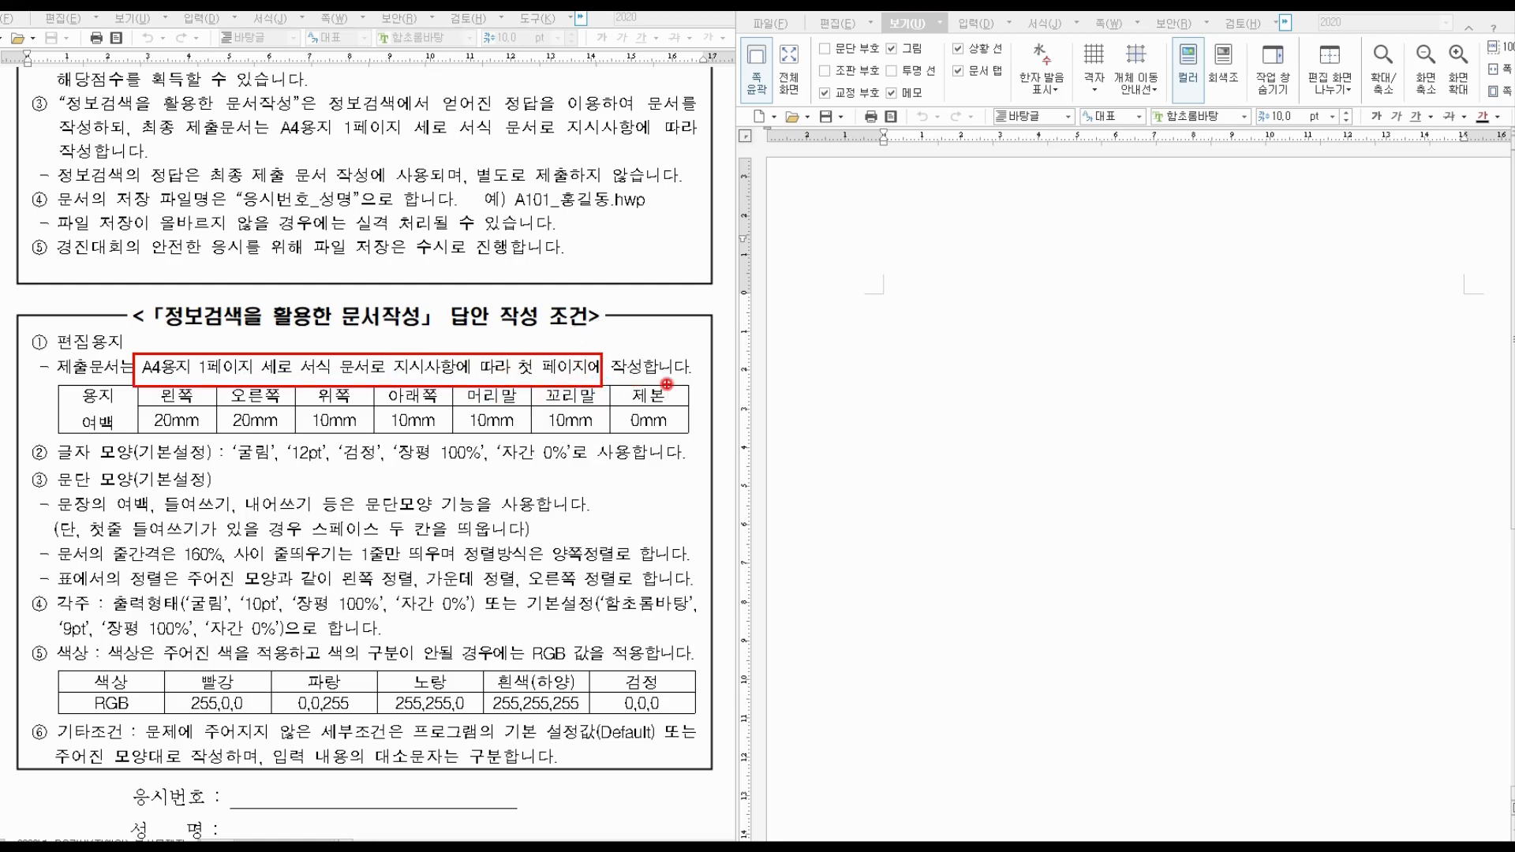
{"action": "mouse_move", "coordinate": [122, 436]}
{"action": "left_mouse_down"}
{"action": "mouse_move", "coordinate": [63, 432]}
{"action": "mouse_move", "coordinate": [126, 391]}
{"action": "mouse_move", "coordinate": [110, 434]}
{"action": "left_mouse_up"}
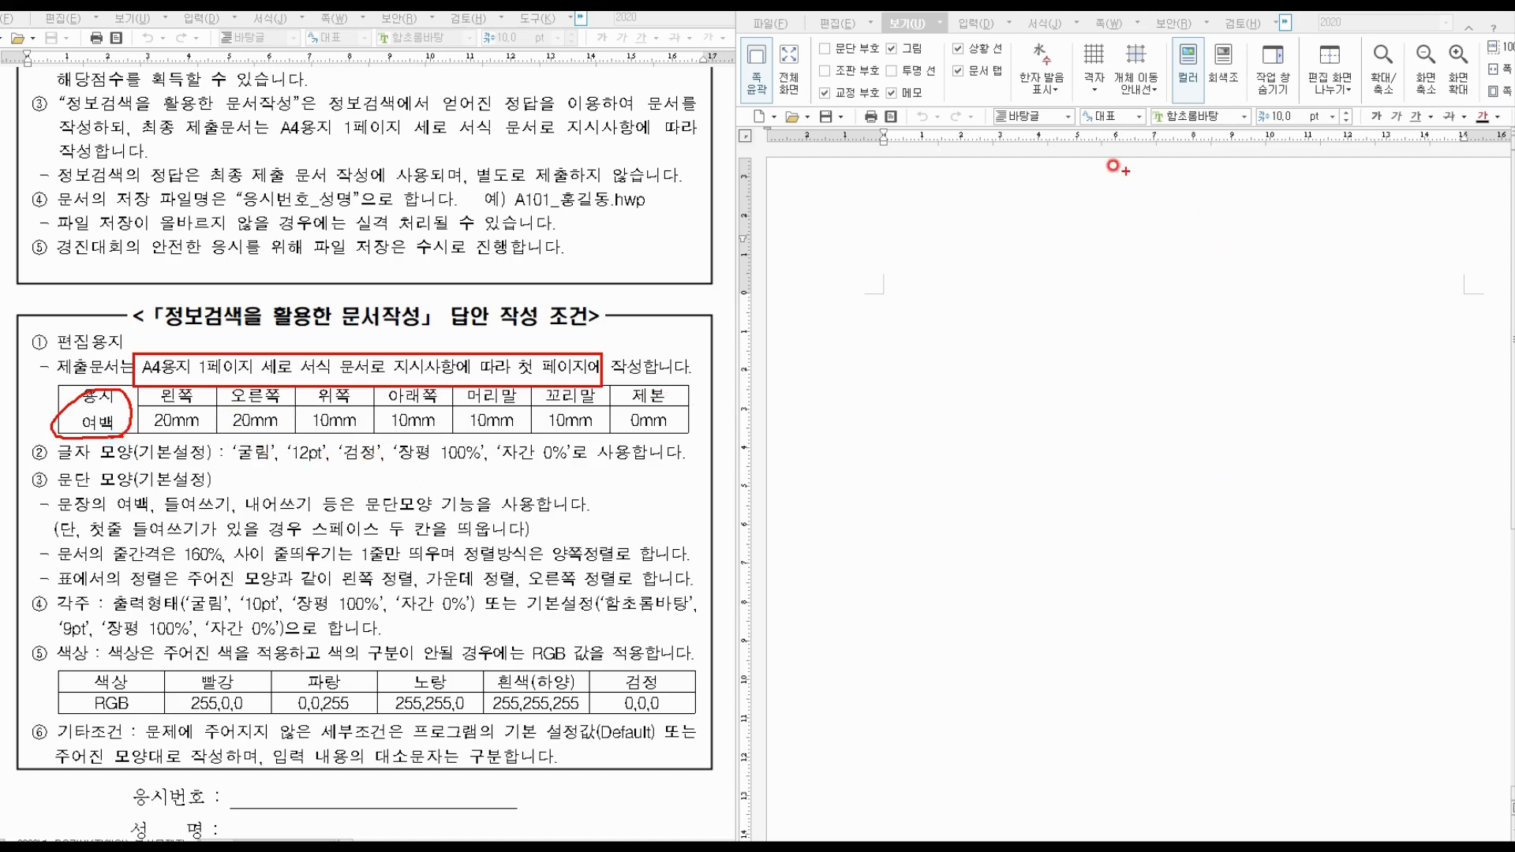
{"action": "key", "text": "Escape"}
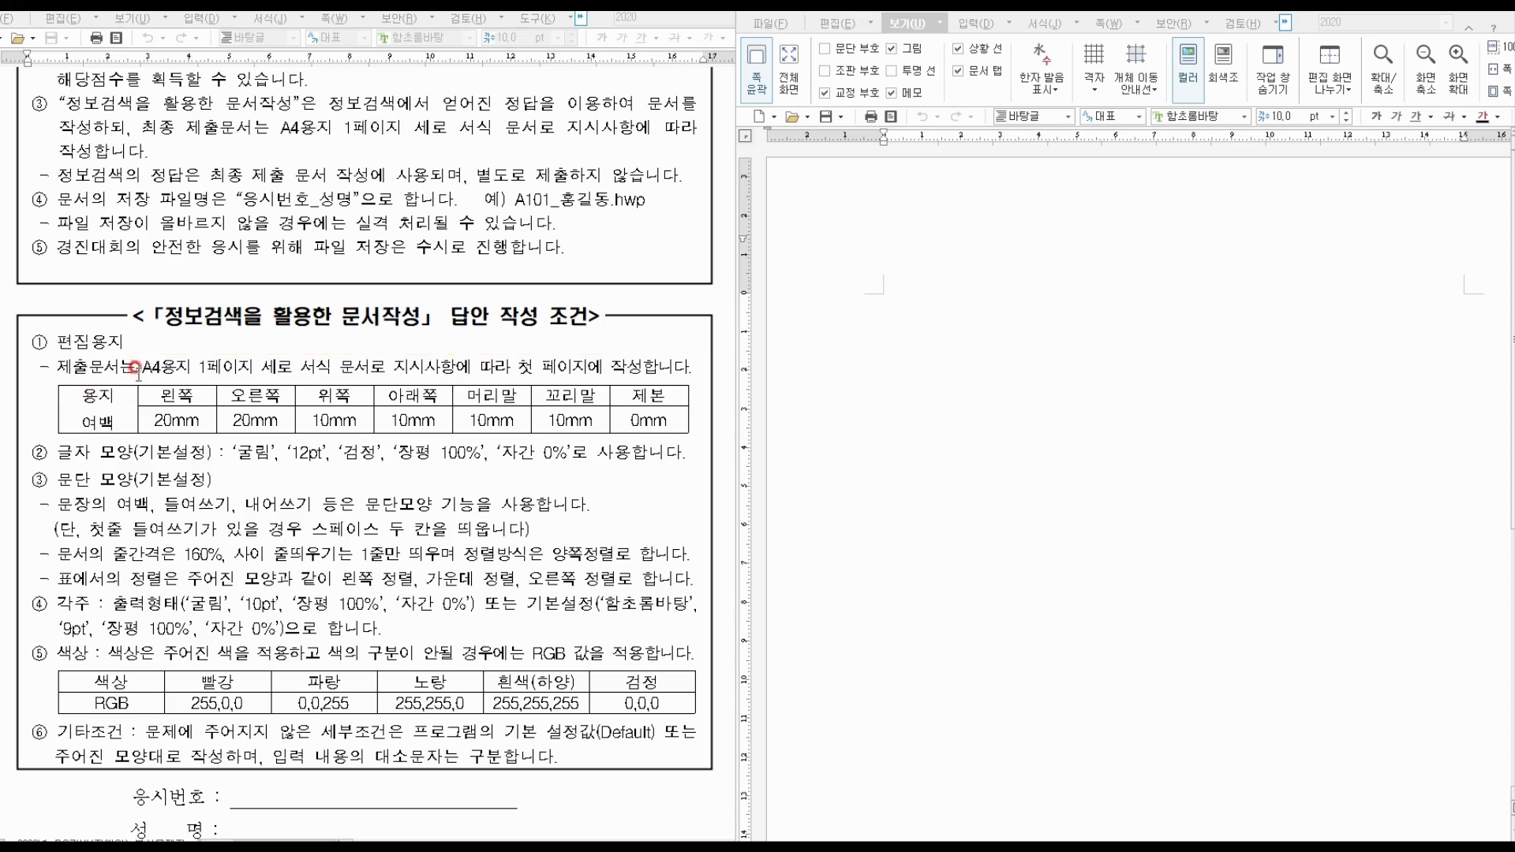
{"action": "left_click", "coordinate": [839, 23]}
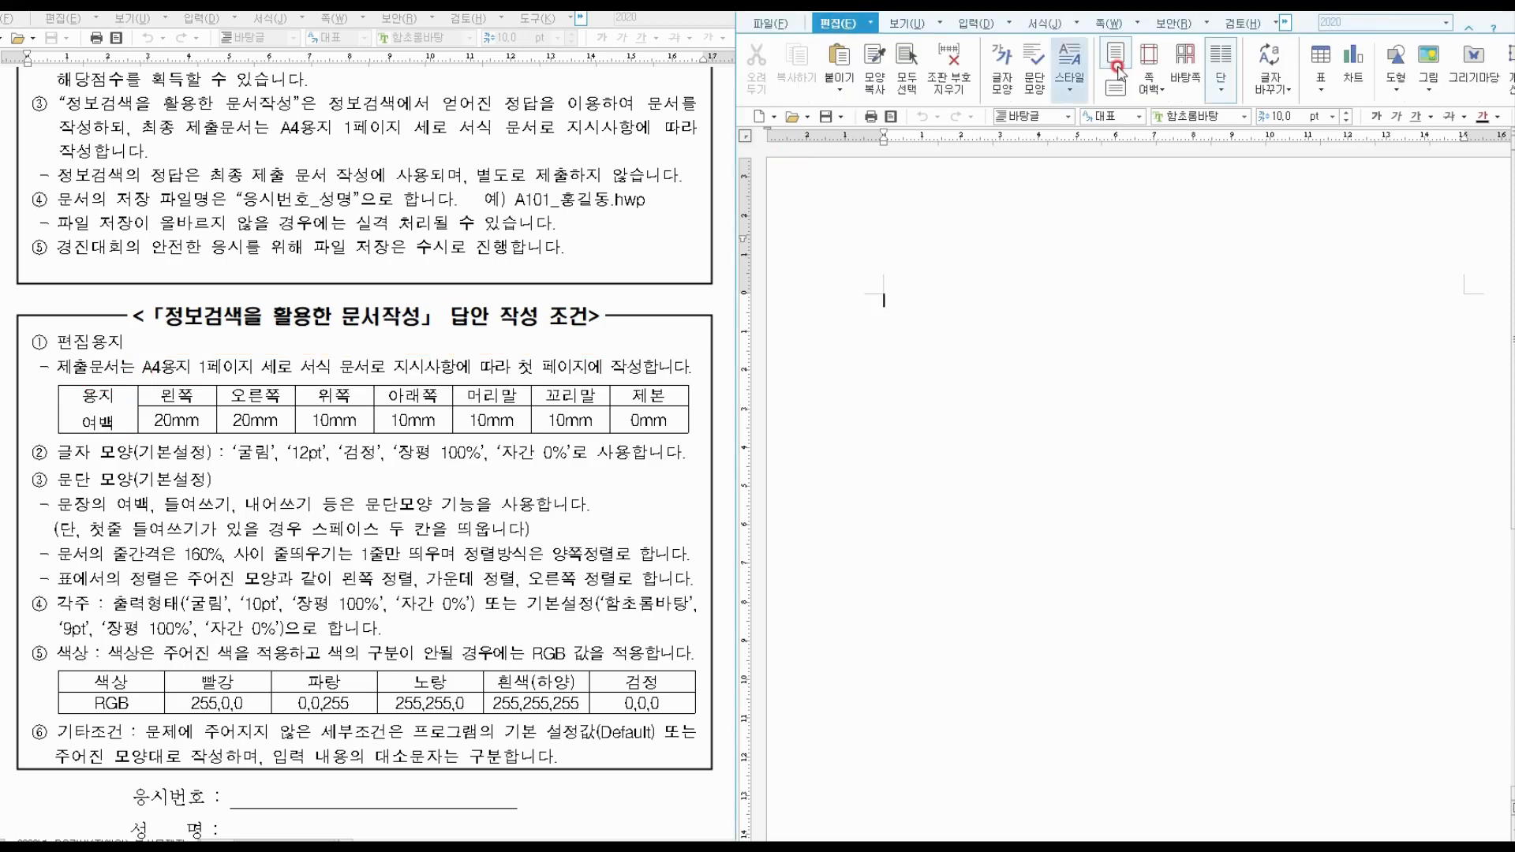
In the page margin settings, set the left and right margins to 20 mm.
{"action": "left_click", "coordinate": [1148, 94]}
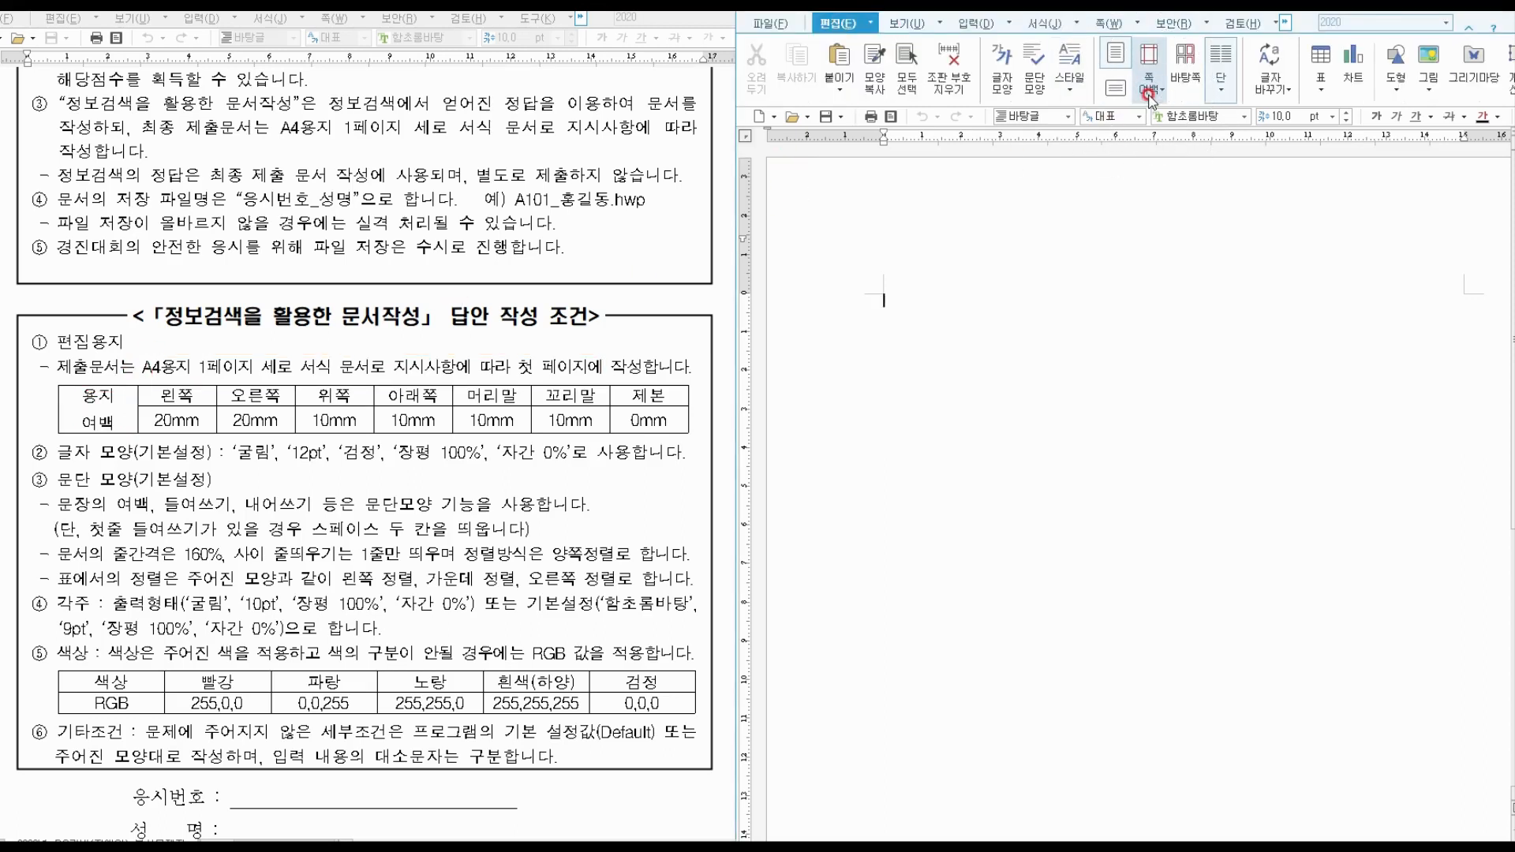
{"action": "left_click", "coordinate": [1150, 93]}
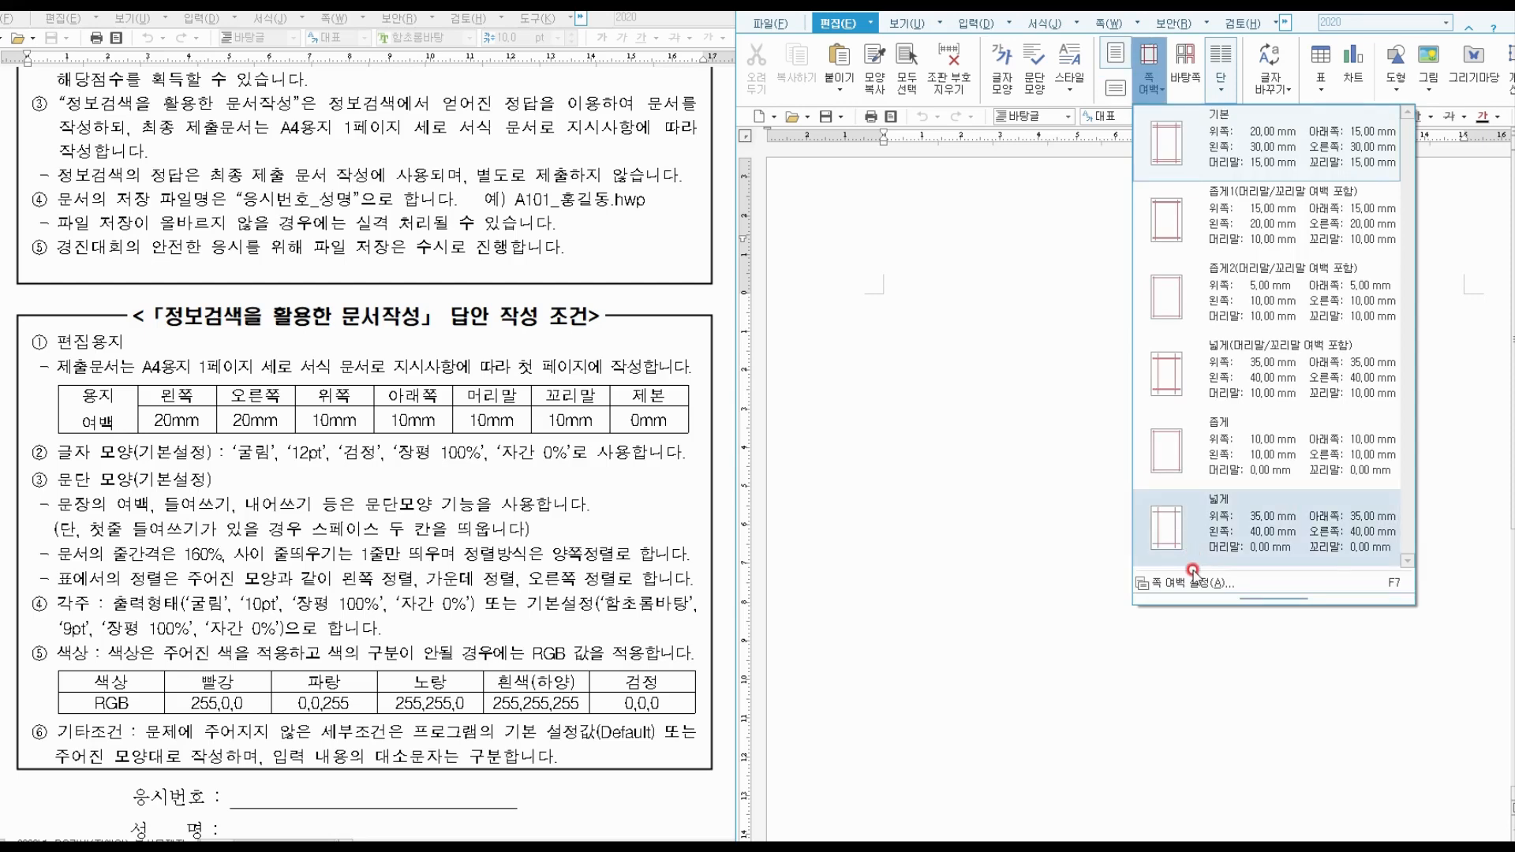
{"action": "left_click", "coordinate": [1202, 580]}
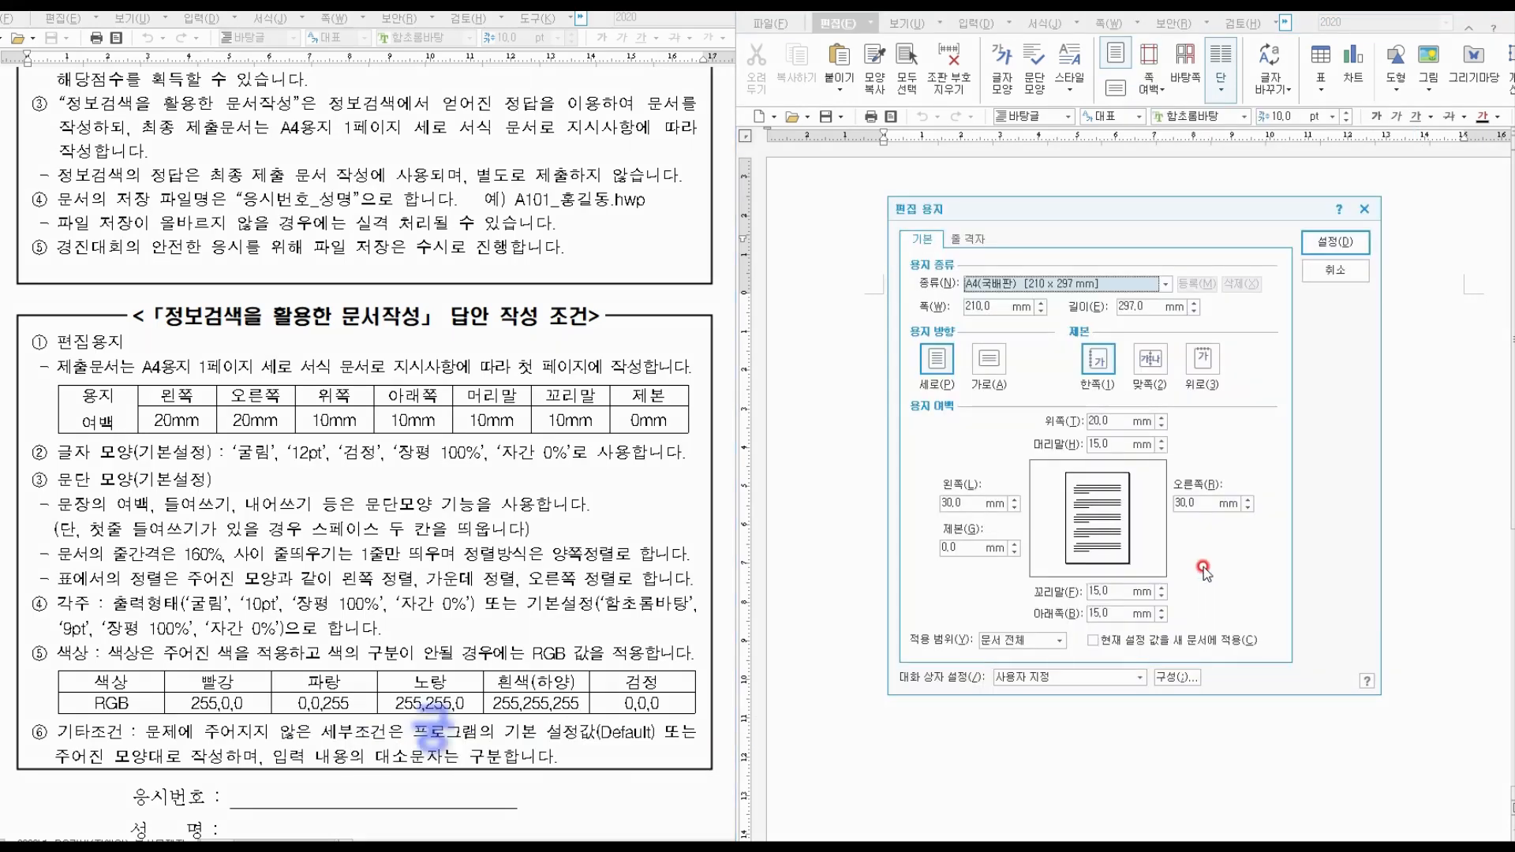
{"action": "left_click", "coordinate": [947, 502]}
{"action": "left_click_drag", "start_coordinate": [967, 505], "coordinate": [907, 492]}
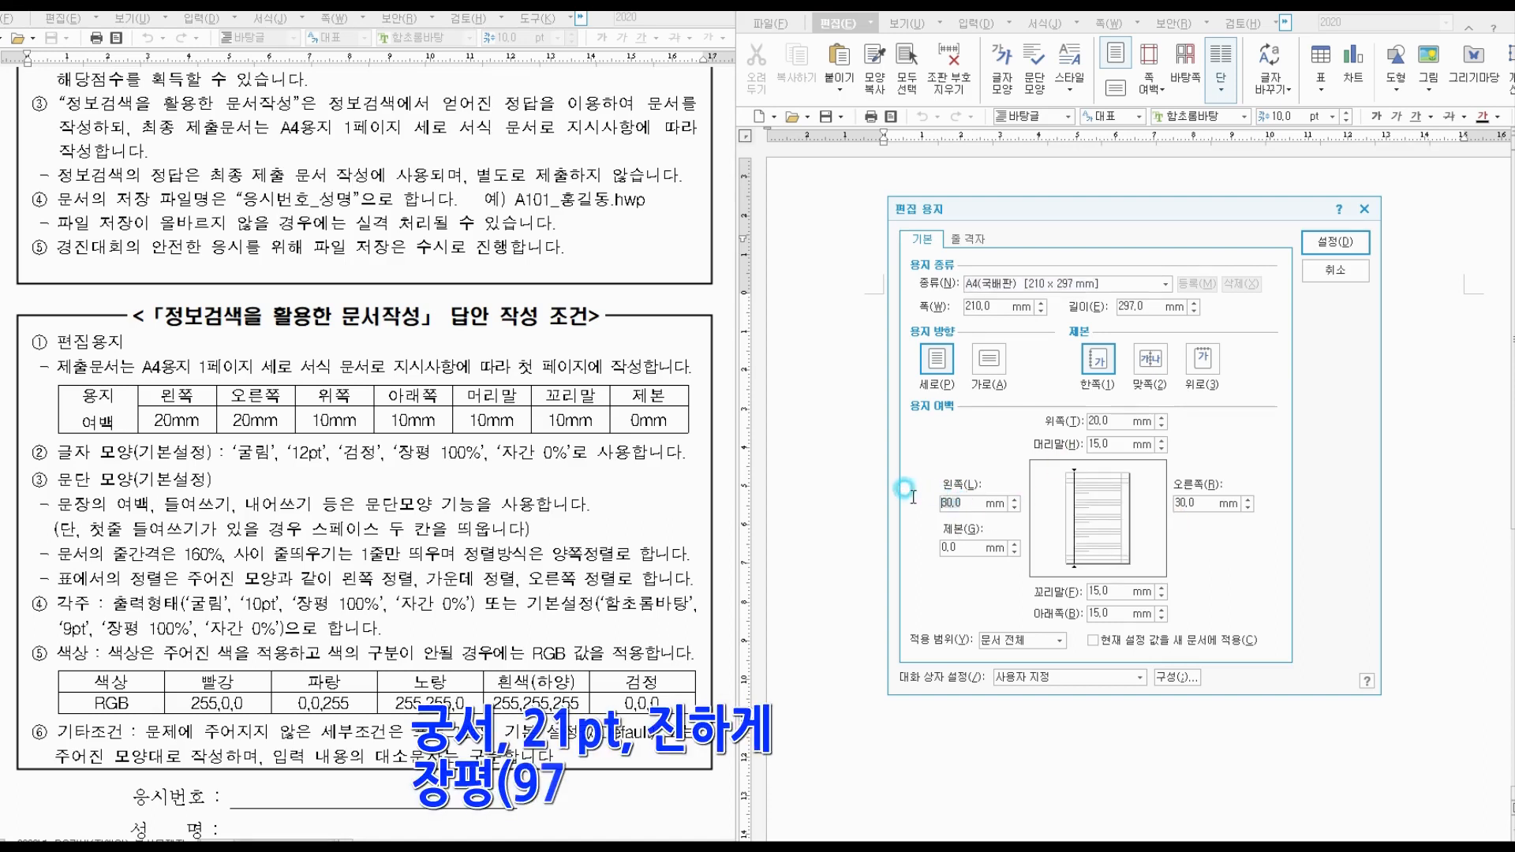
{"action": "type", "text": "20"}
{"action": "key", "text": "Tab"}
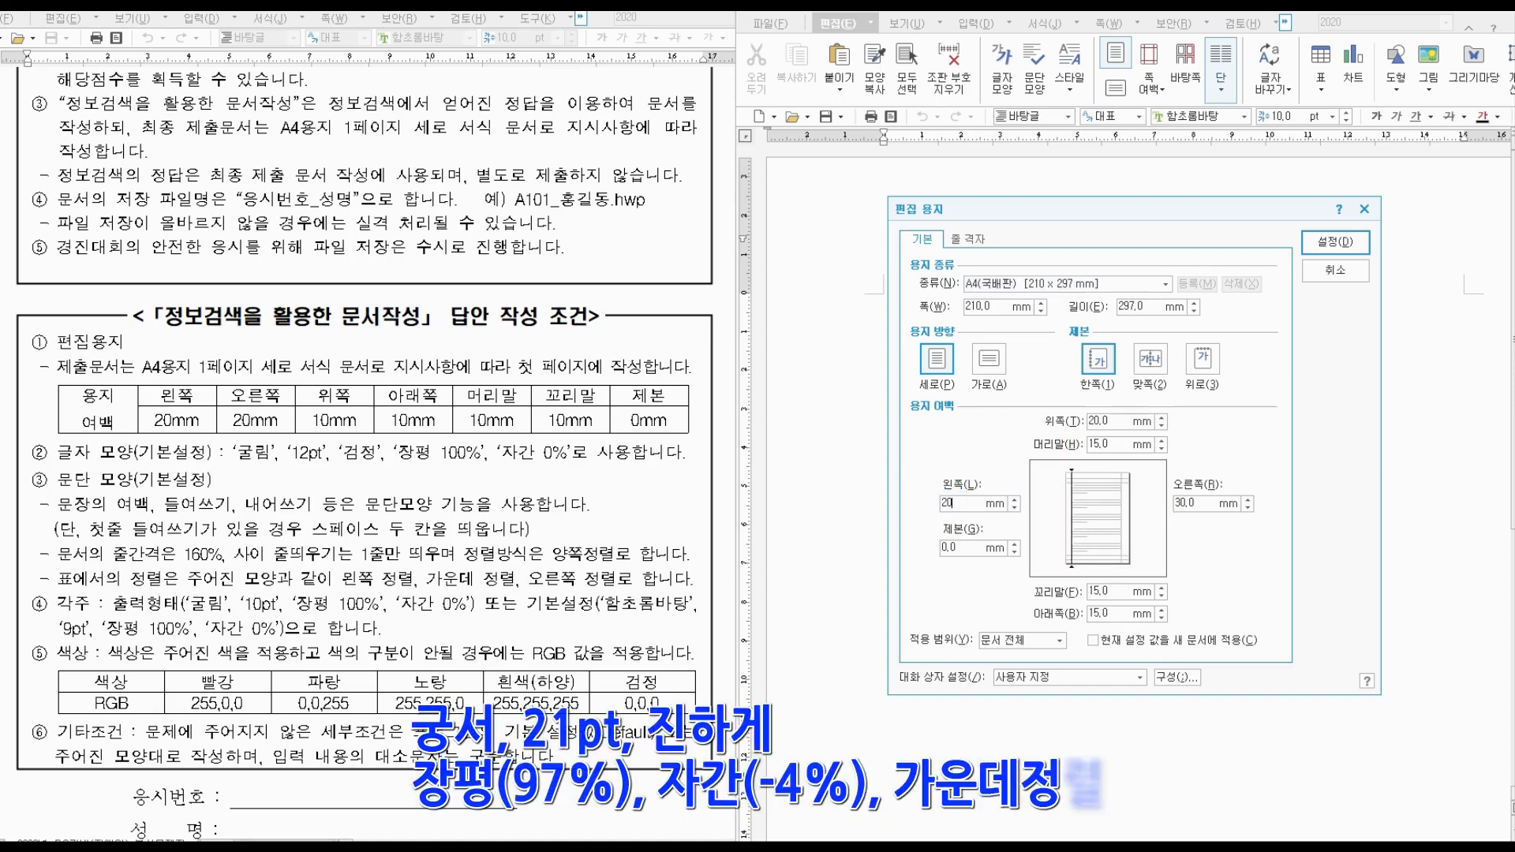
{"action": "type", "text": "20"}
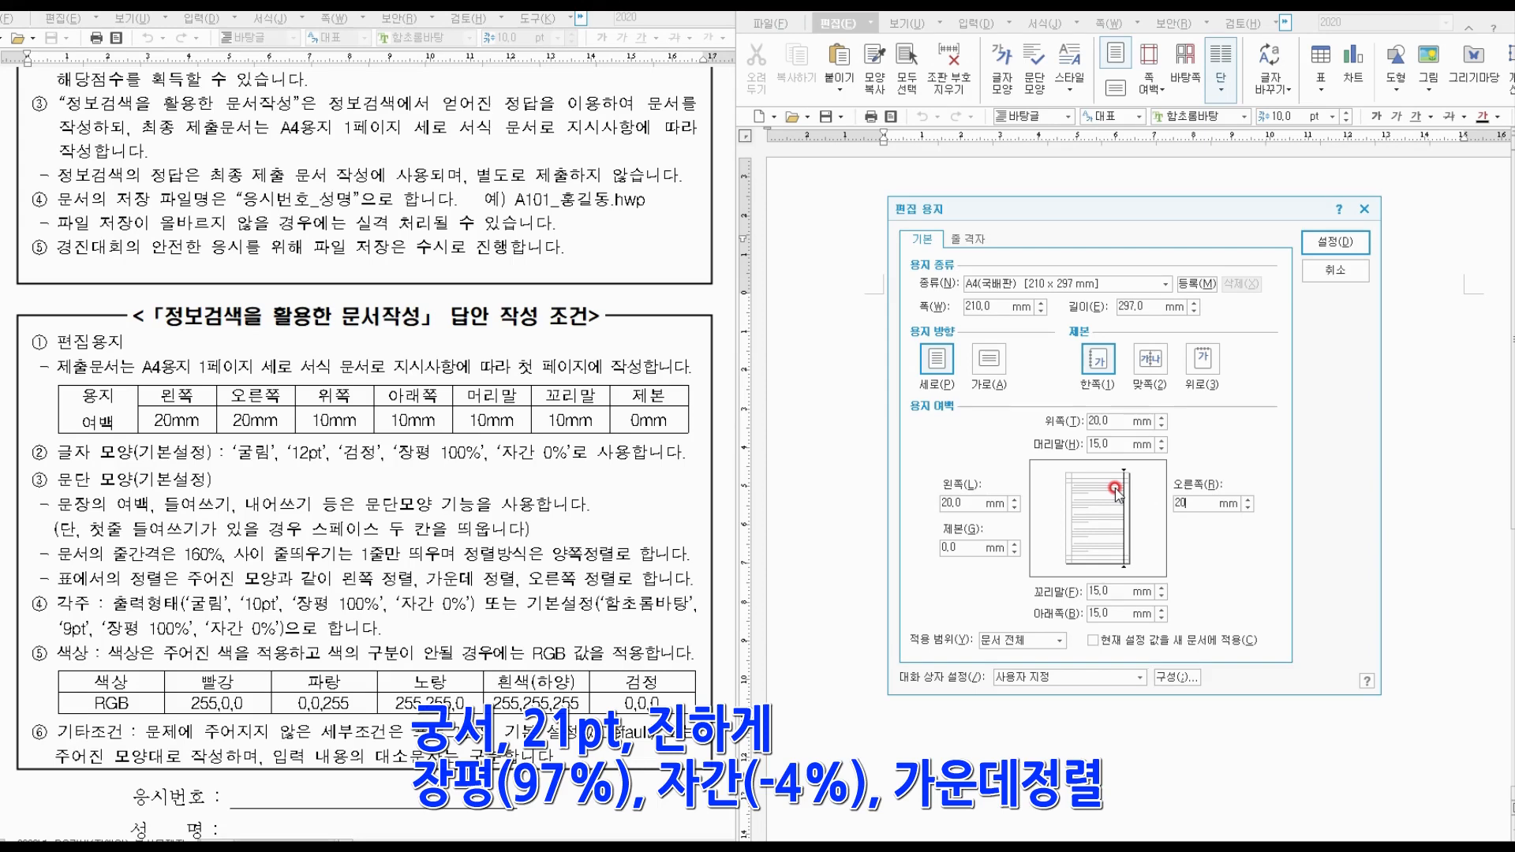
Set top, bottom, header and footer margins to 10 mm and apply.
{"action": "left_click", "coordinate": [1120, 420]}
{"action": "type", "text": "10"}
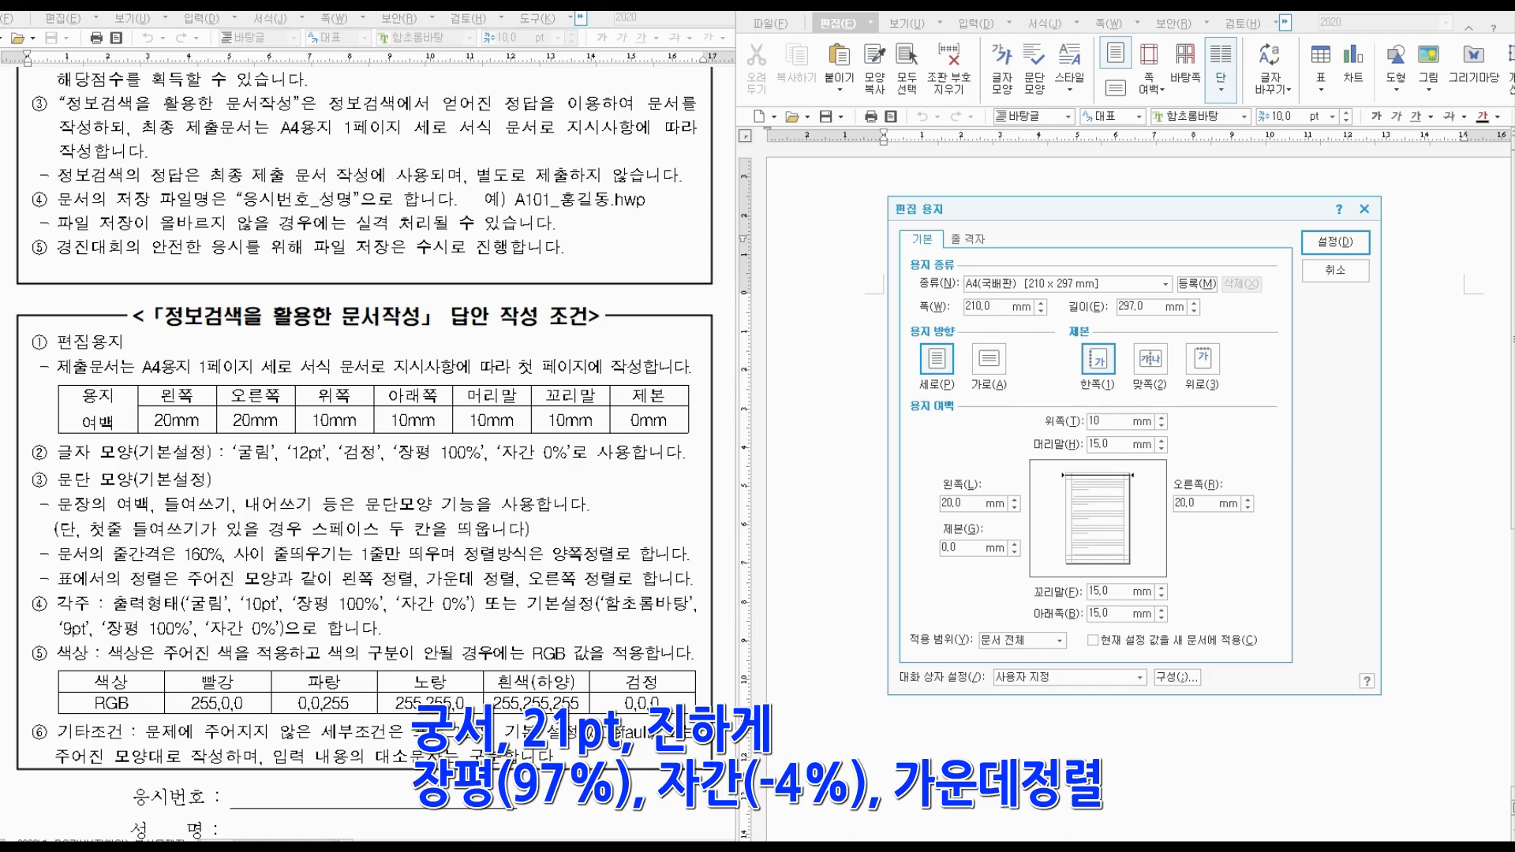
{"action": "key", "text": "Tab"}
{"action": "type", "text": "10"}
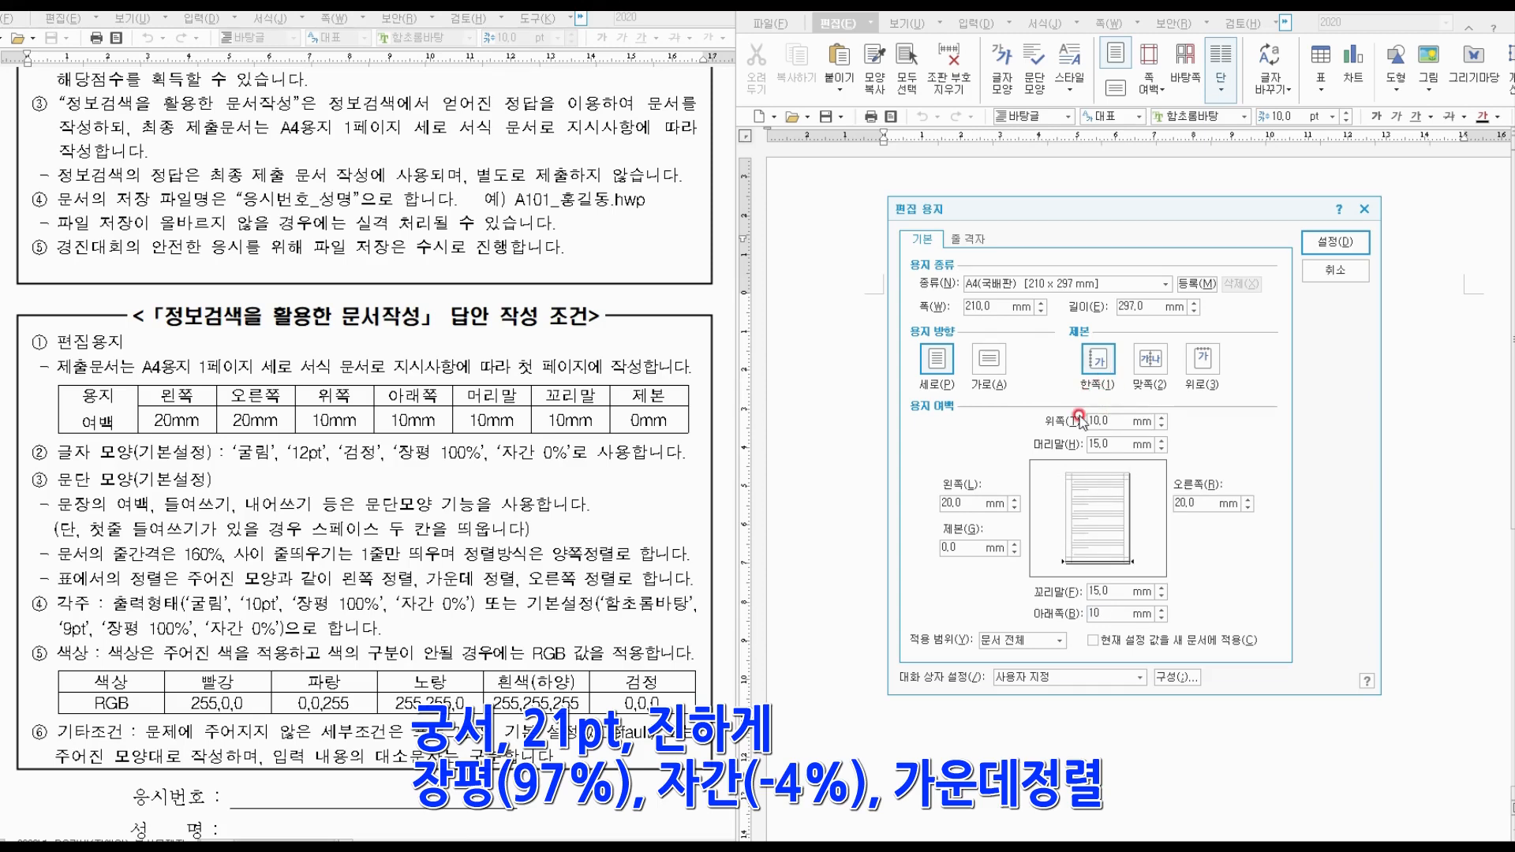
{"action": "left_click", "coordinate": [1075, 444]}
{"action": "type", "text": "10"}
{"action": "key", "text": "Tab"}
{"action": "type", "text": "10"}
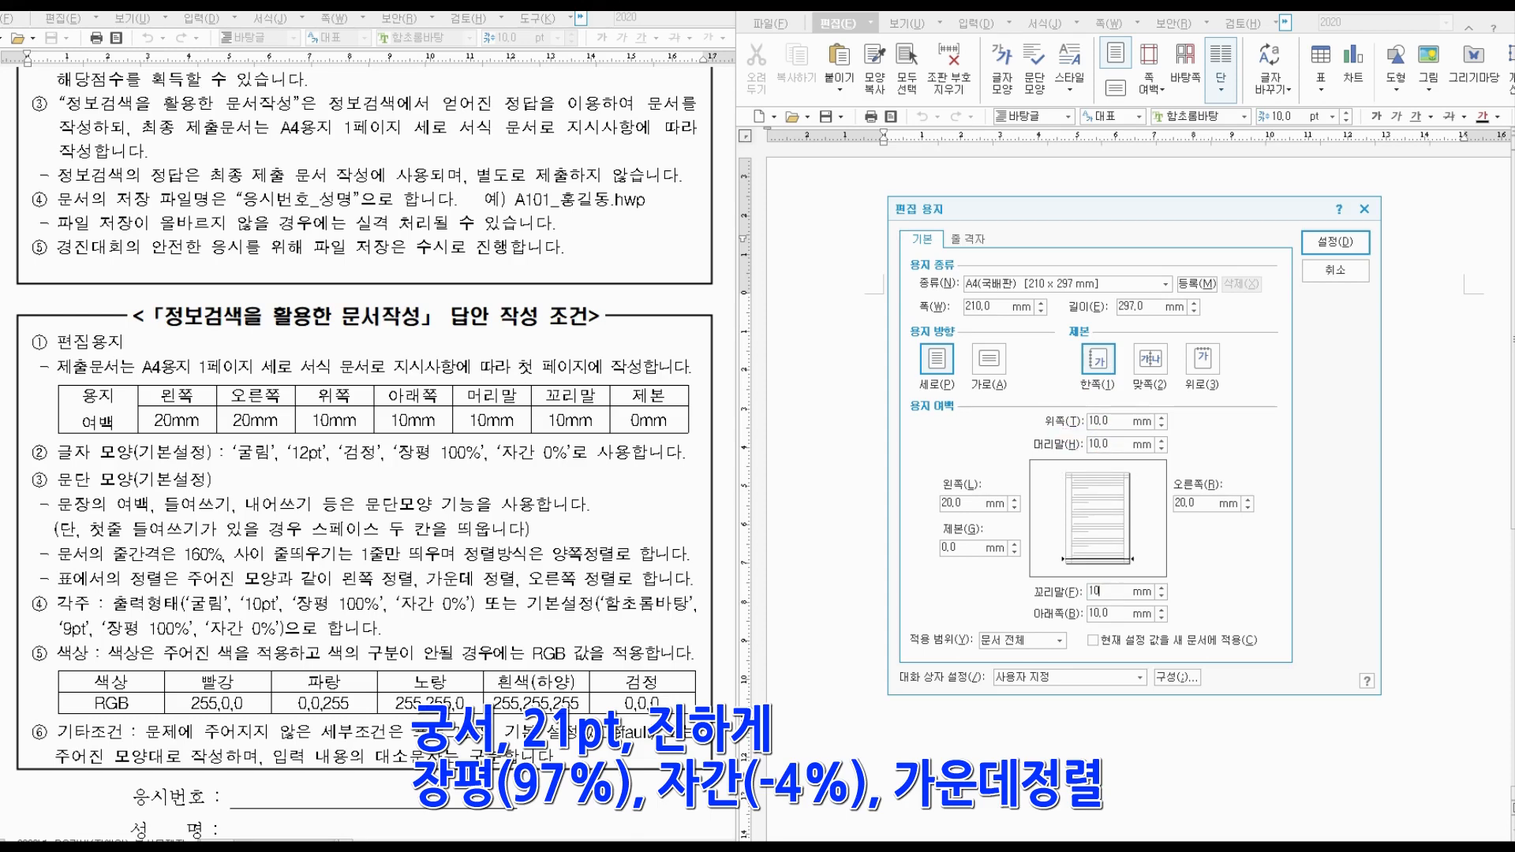
{"action": "left_click", "coordinate": [960, 541]}
{"action": "key", "text": "Return"}
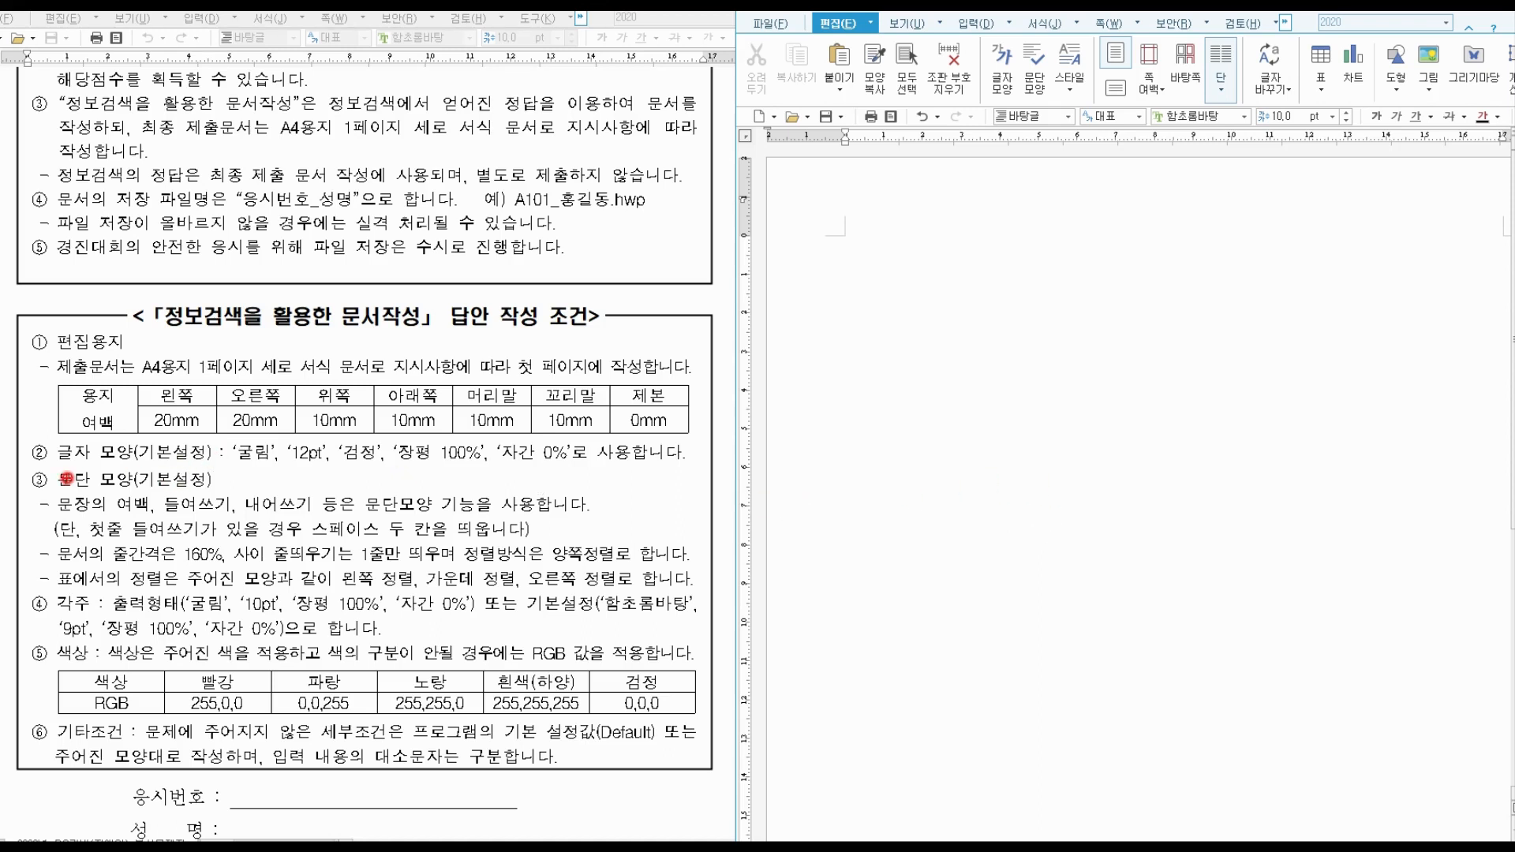
{"action": "left_click_drag", "start_coordinate": [58, 466], "coordinate": [574, 472]}
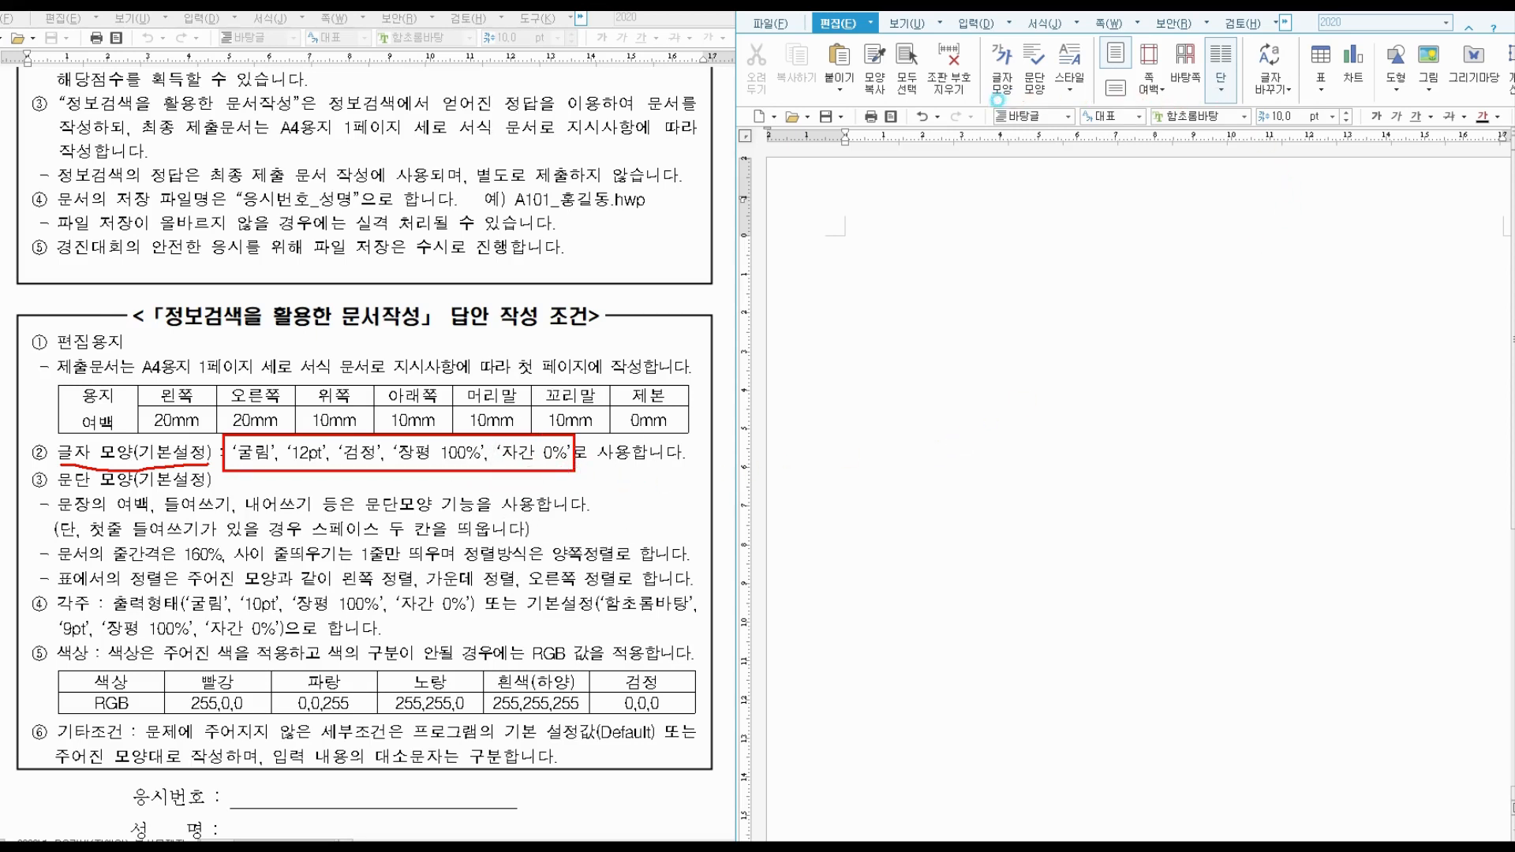
{"action": "left_click_drag", "start_coordinate": [994, 100], "coordinate": [1371, 136]}
{"action": "mouse_move", "coordinate": [1236, 150]}
{"action": "left_mouse_down"}
{"action": "mouse_move", "coordinate": [1215, 95]}
{"action": "mouse_move", "coordinate": [1232, 146]}
{"action": "mouse_move", "coordinate": [1345, 132]}
{"action": "mouse_move", "coordinate": [1289, 144]}
{"action": "mouse_move", "coordinate": [1326, 93]}
{"action": "mouse_move", "coordinate": [1331, 139]}
{"action": "left_mouse_up"}
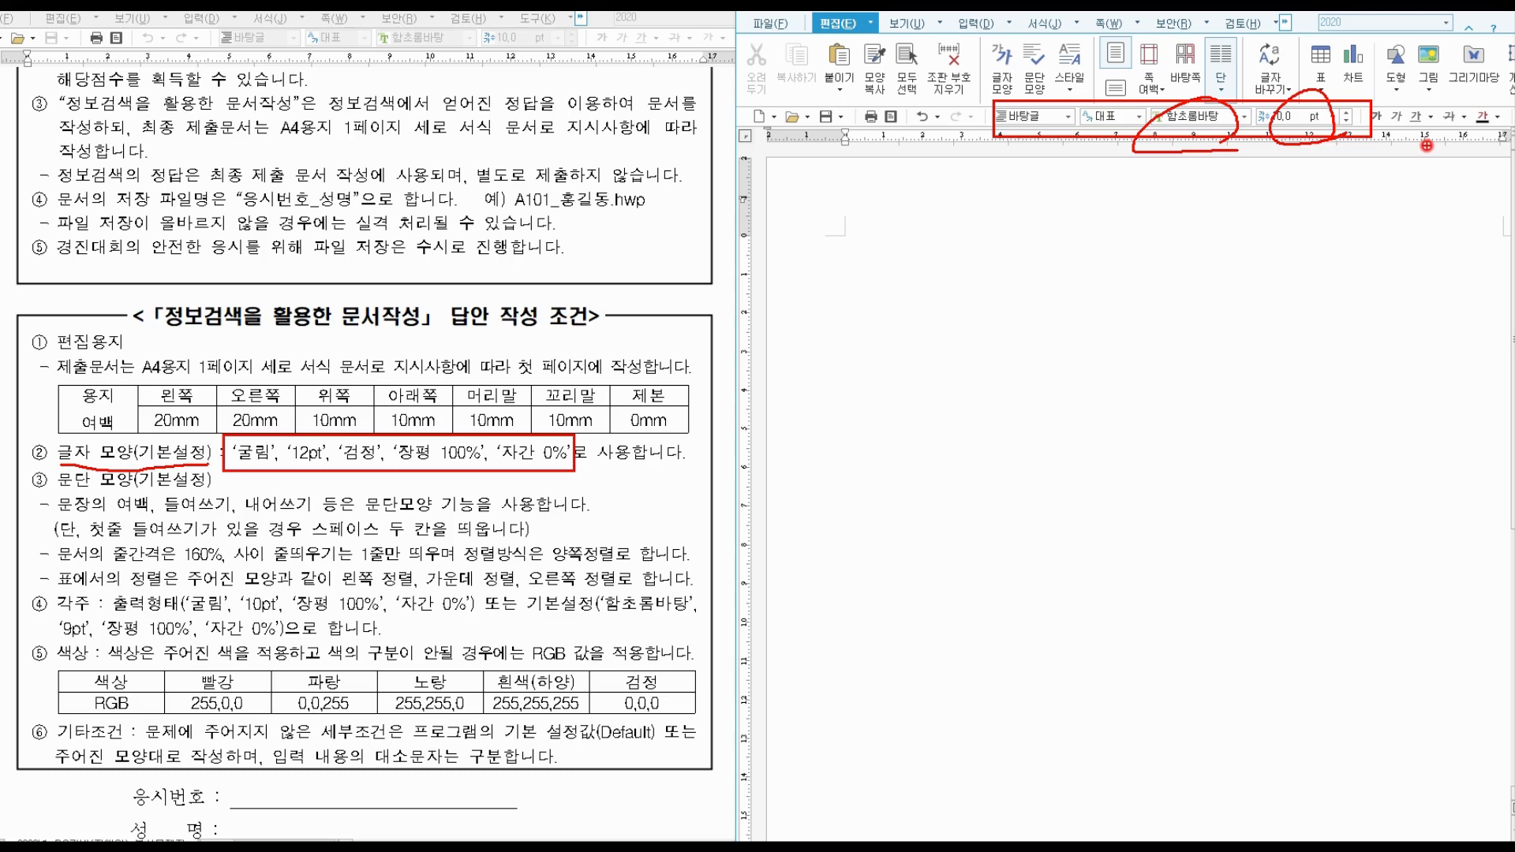
Choose 굴림 from the all-fonts list and raise the font size to 12 pt.
{"action": "key", "text": "Escape"}
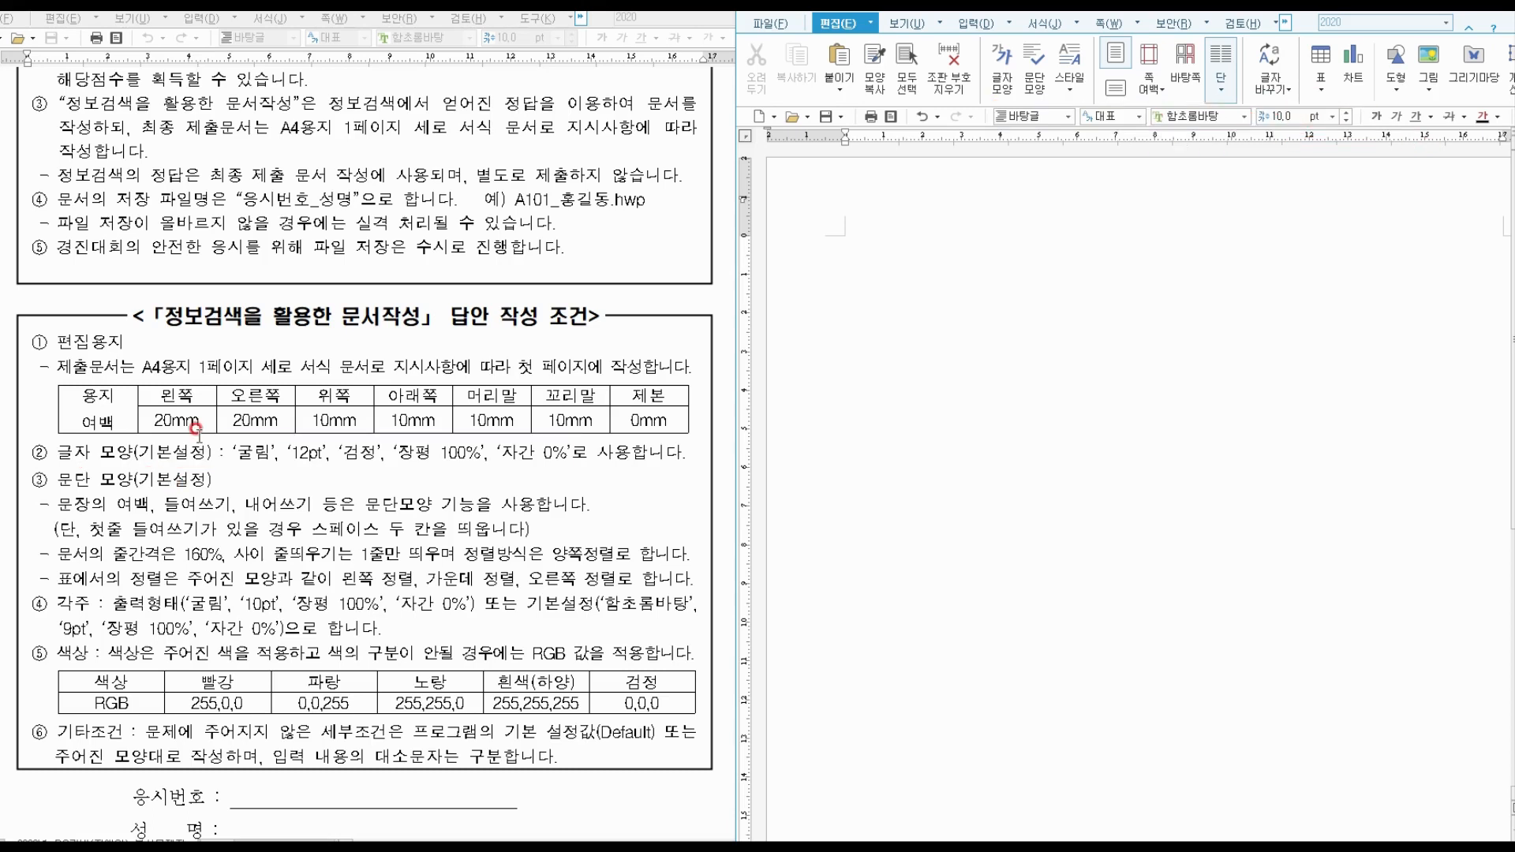
{"action": "left_click", "coordinate": [1245, 116]}
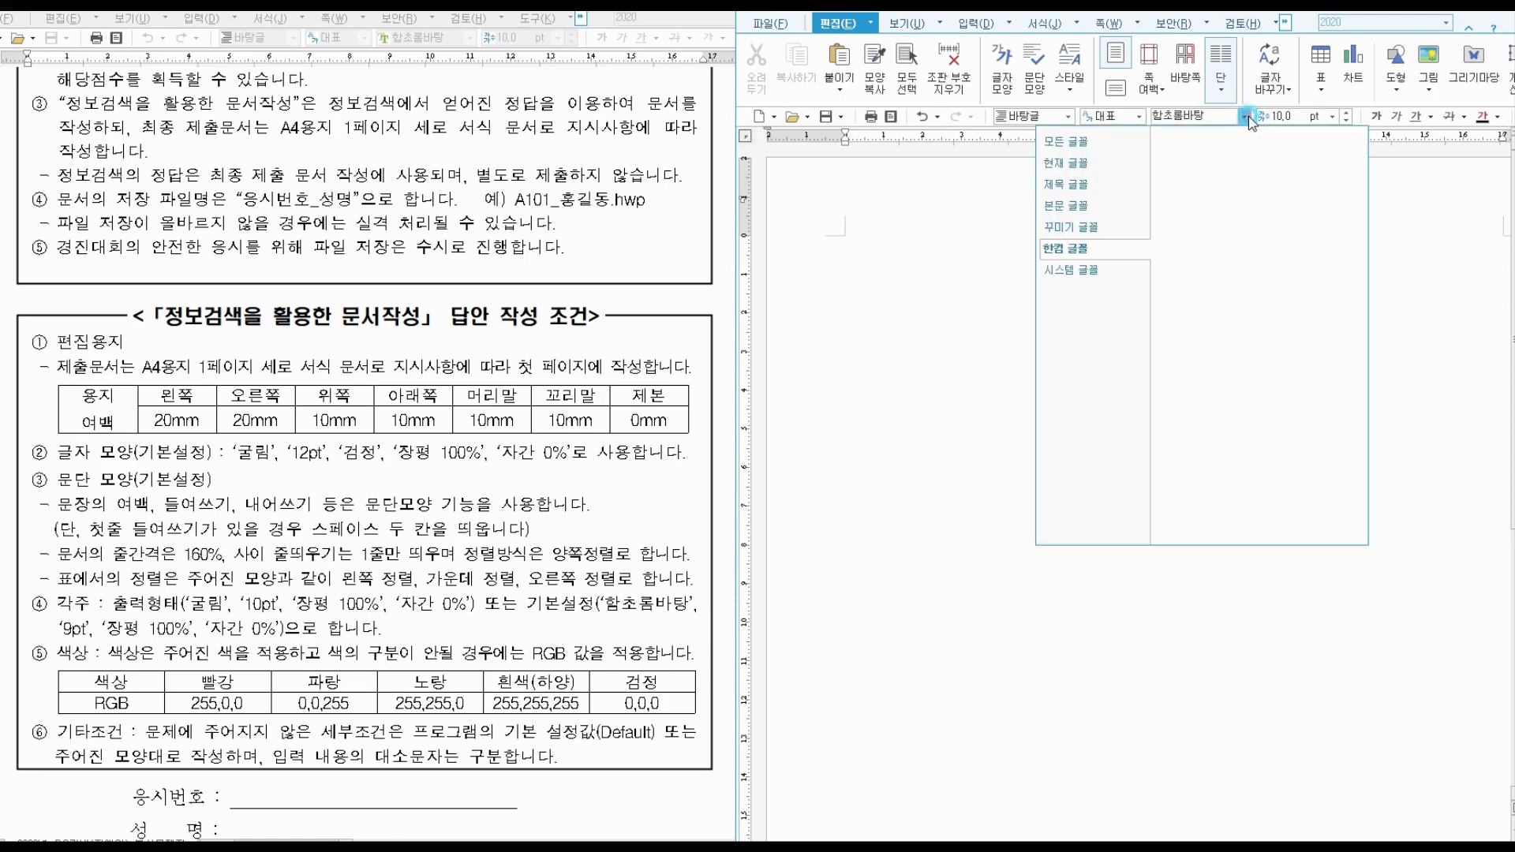
{"action": "left_click", "coordinate": [1108, 141]}
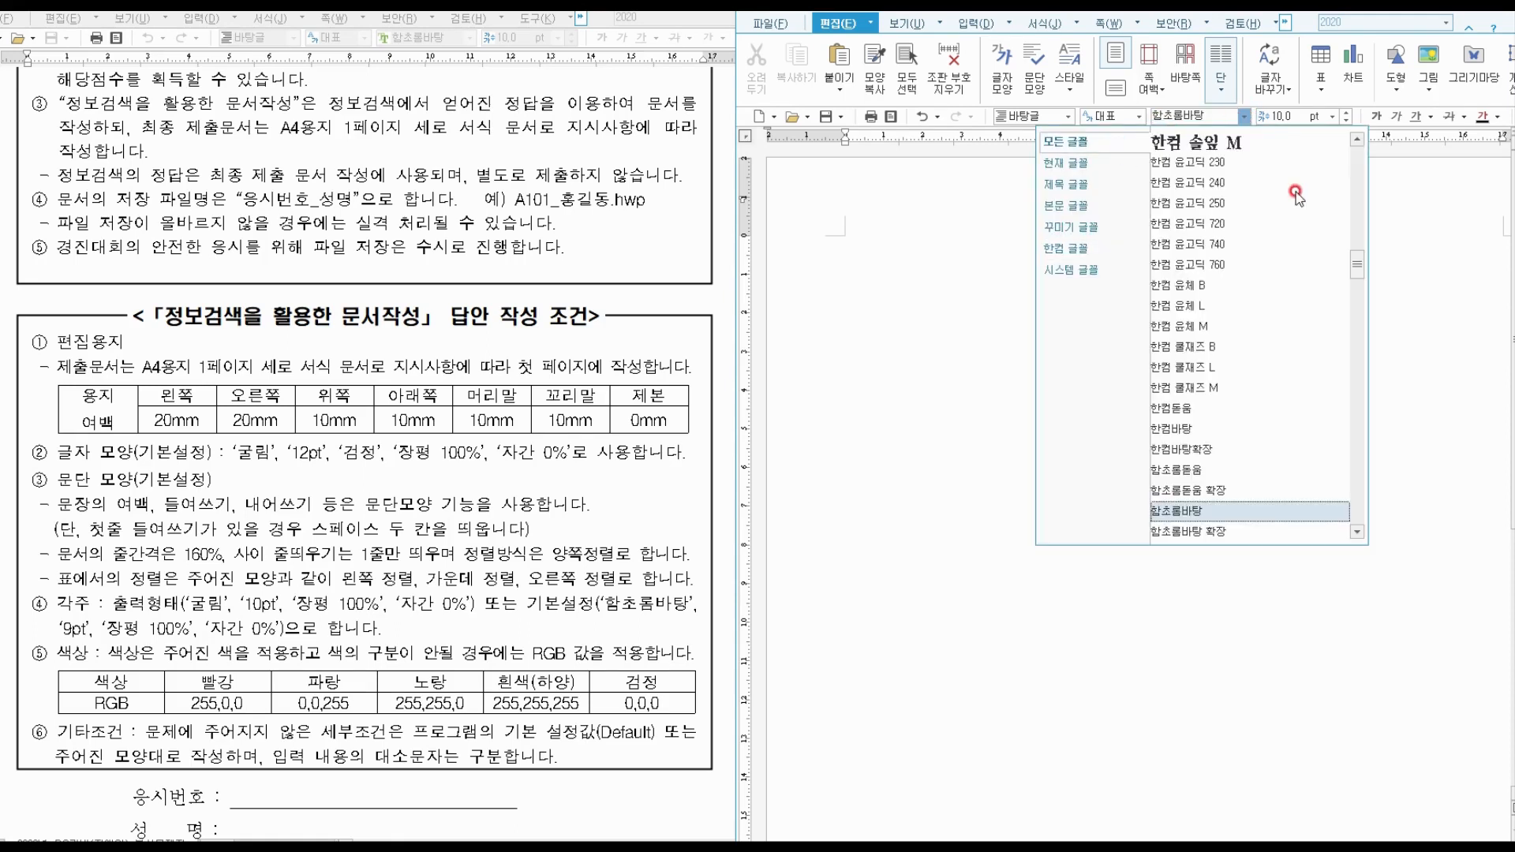
{"action": "left_click_drag", "start_coordinate": [1349, 256], "coordinate": [1359, 161]}
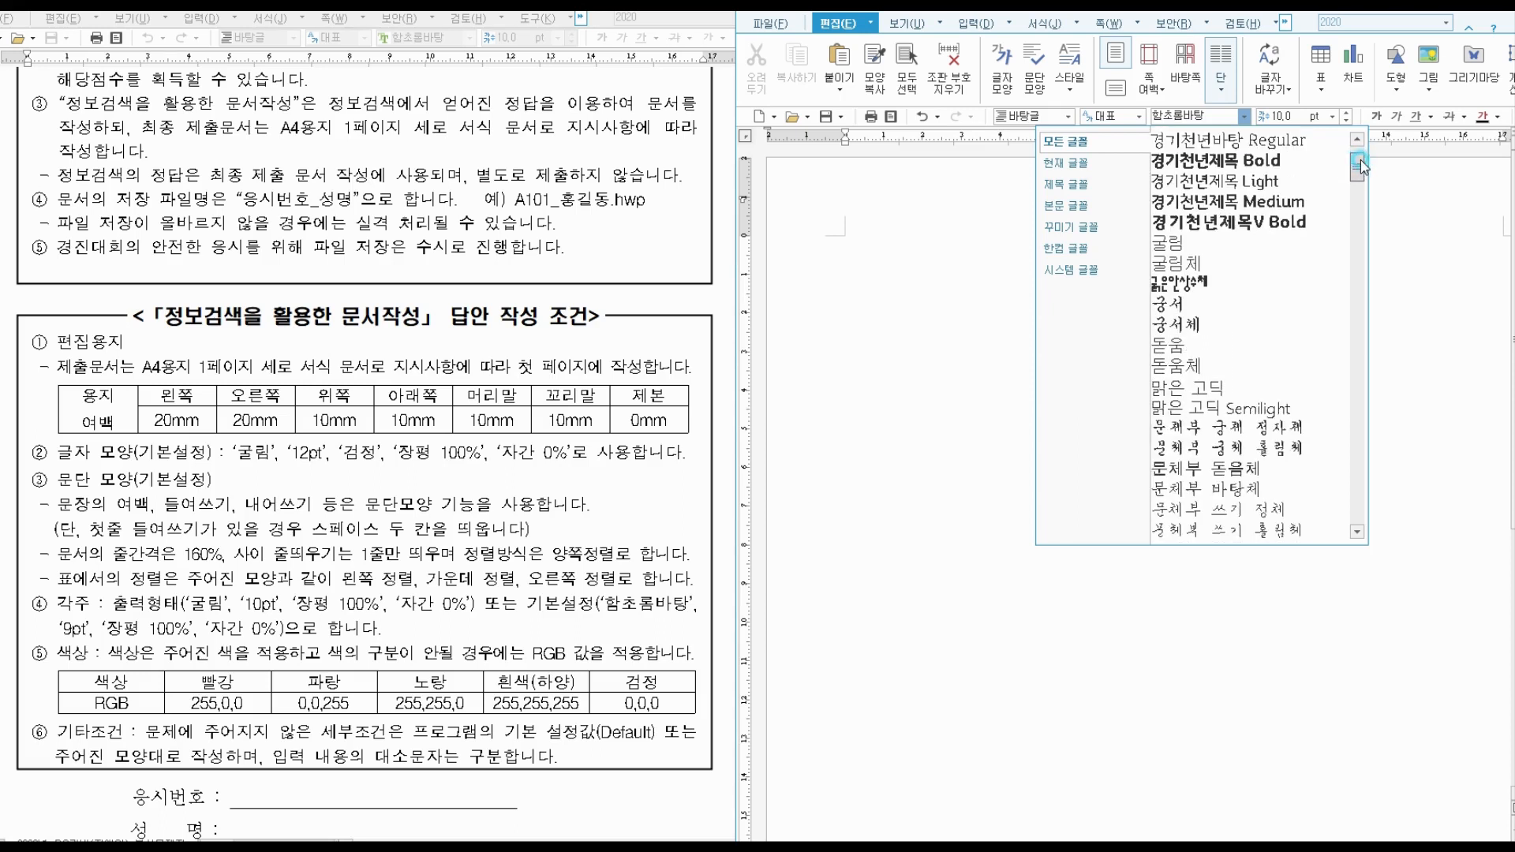
{"action": "left_click", "coordinate": [1229, 250]}
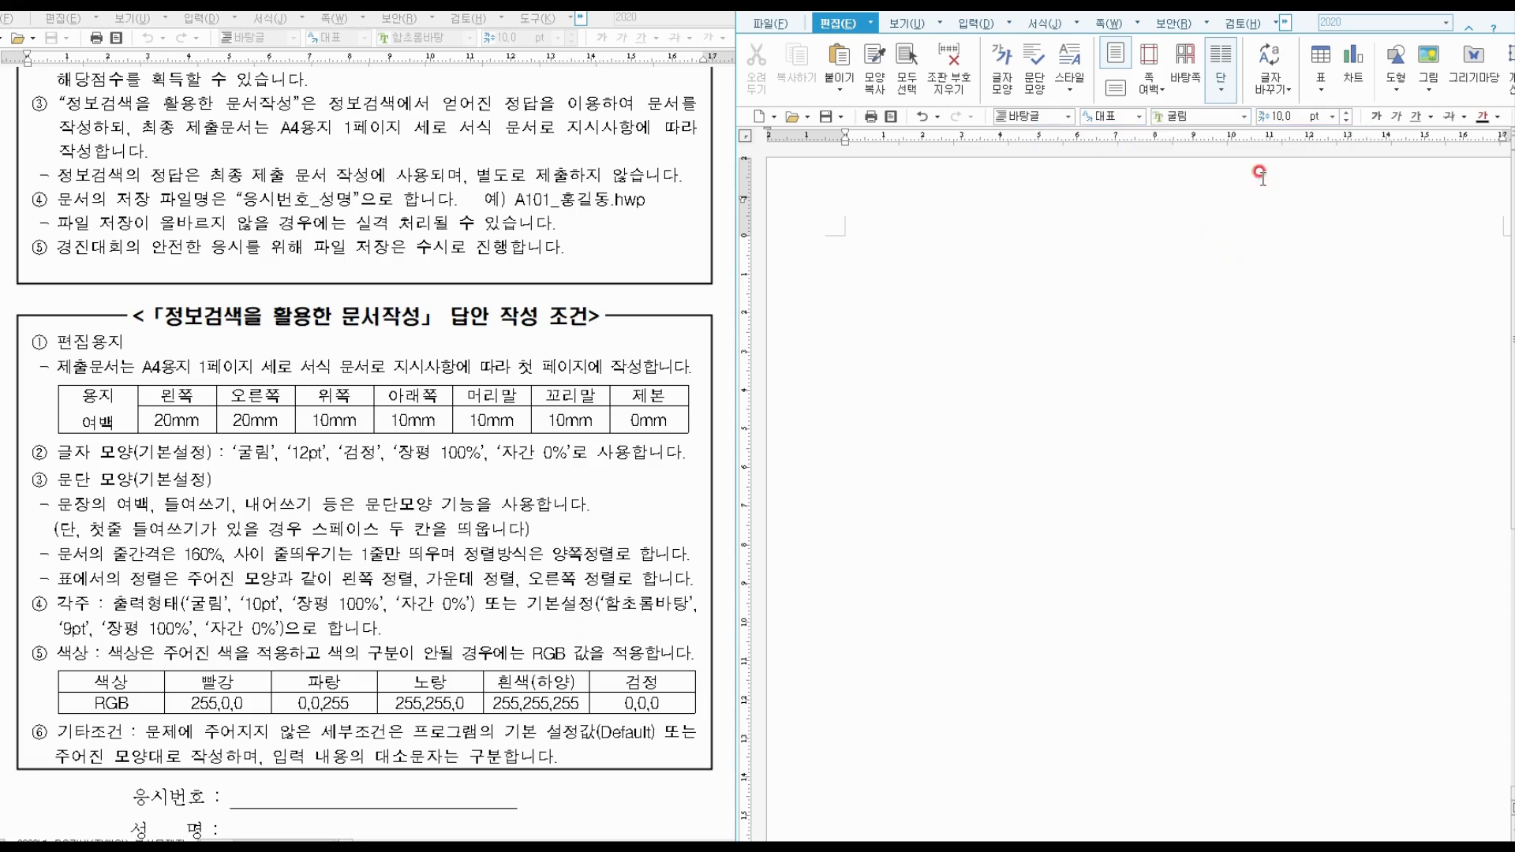
{"action": "left_click", "coordinate": [1346, 112]}
{"action": "left_click", "coordinate": [1025, 77]}
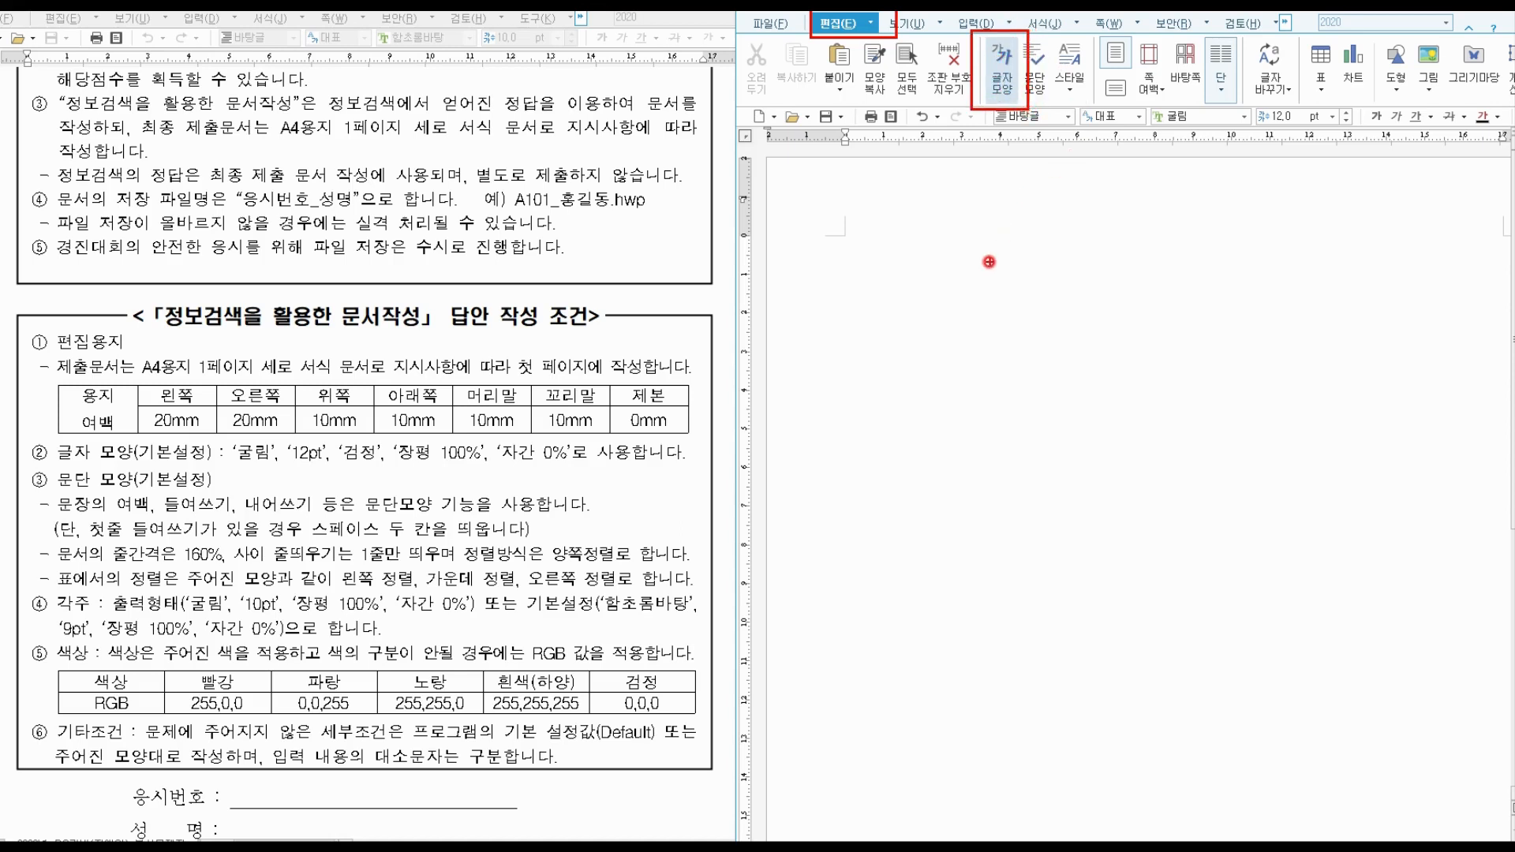
{"action": "right_click", "coordinate": [968, 67]}
{"action": "left_click", "coordinate": [992, 249]}
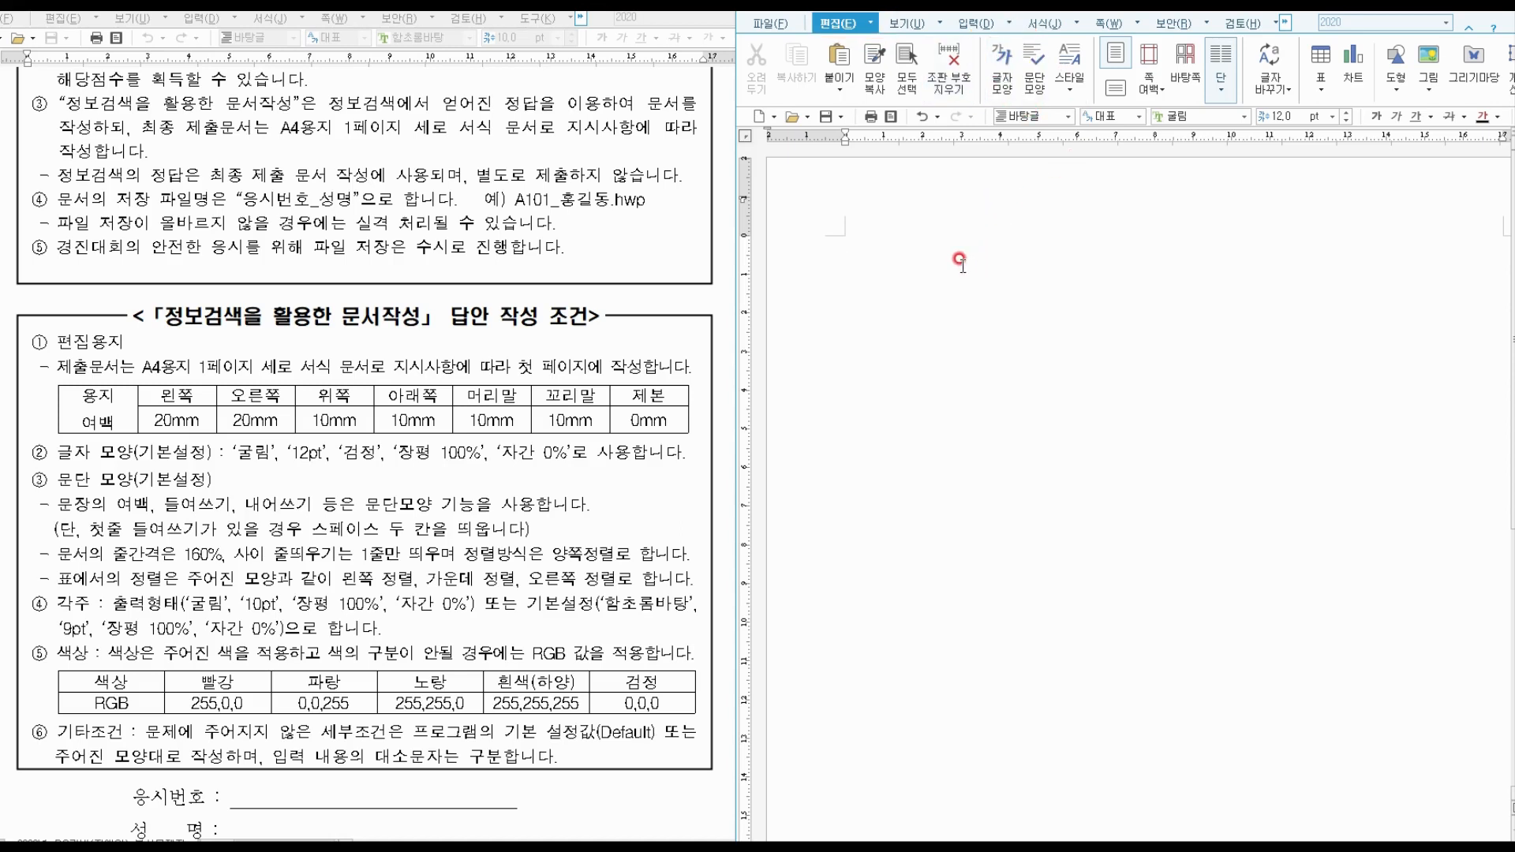
{"action": "right_click", "coordinate": [962, 263]}
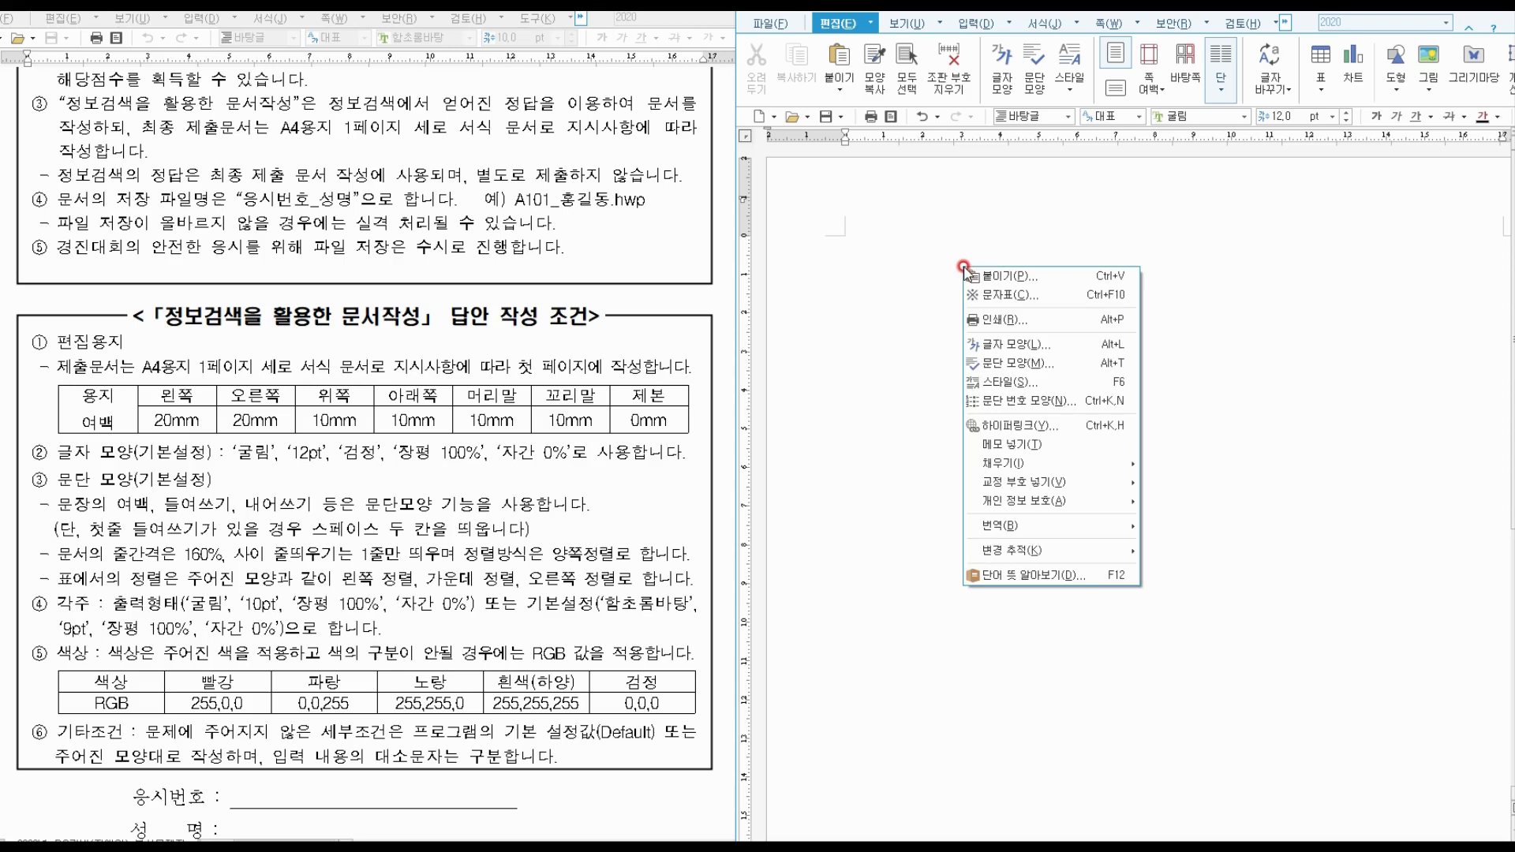
{"action": "left_click", "coordinate": [1011, 344]}
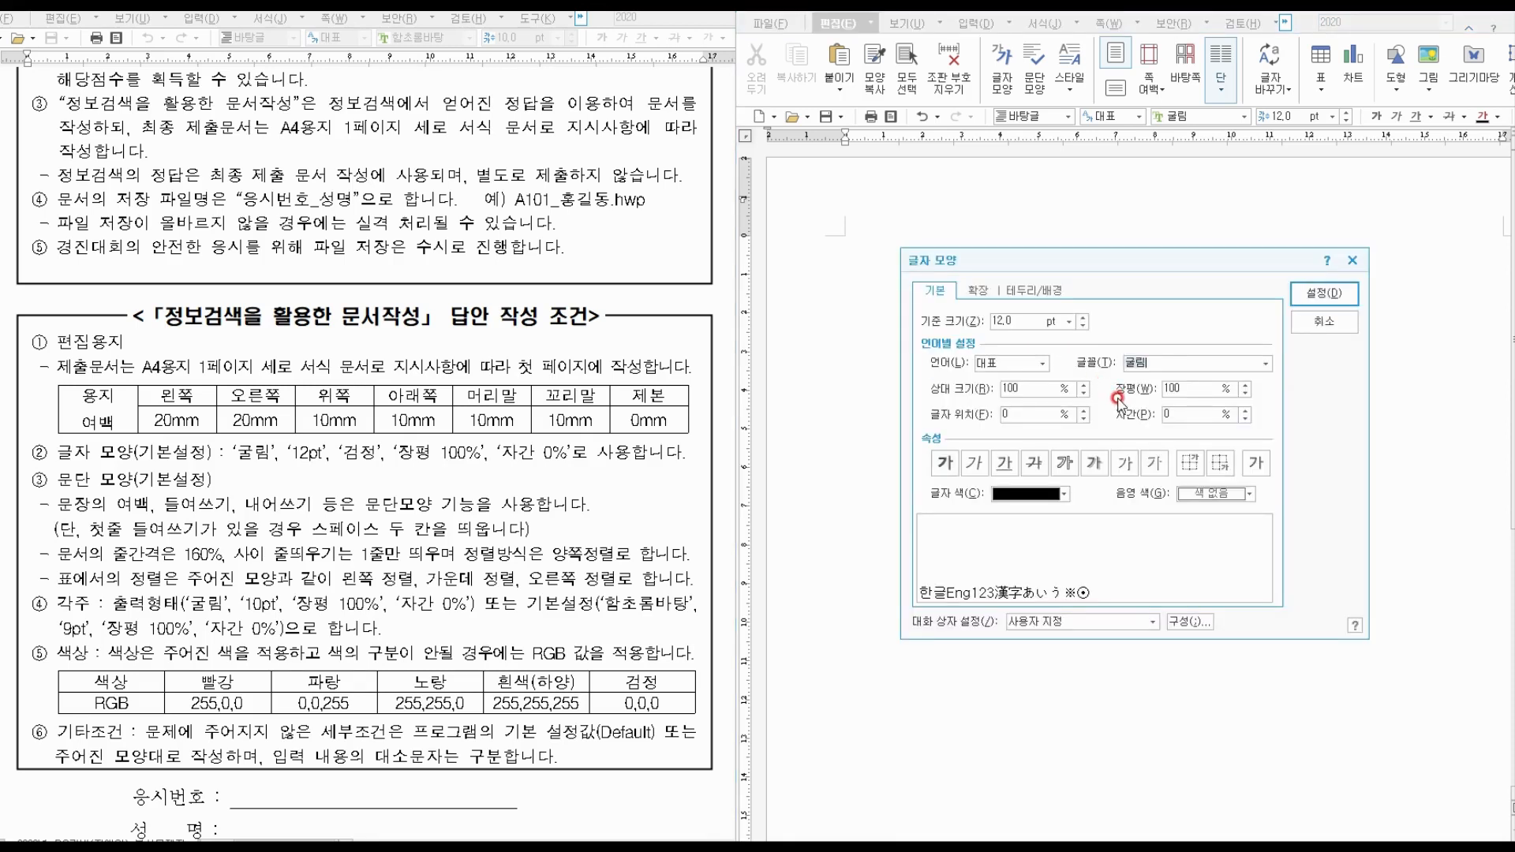
{"action": "left_click_drag", "start_coordinate": [1104, 372], "coordinate": [1253, 441]}
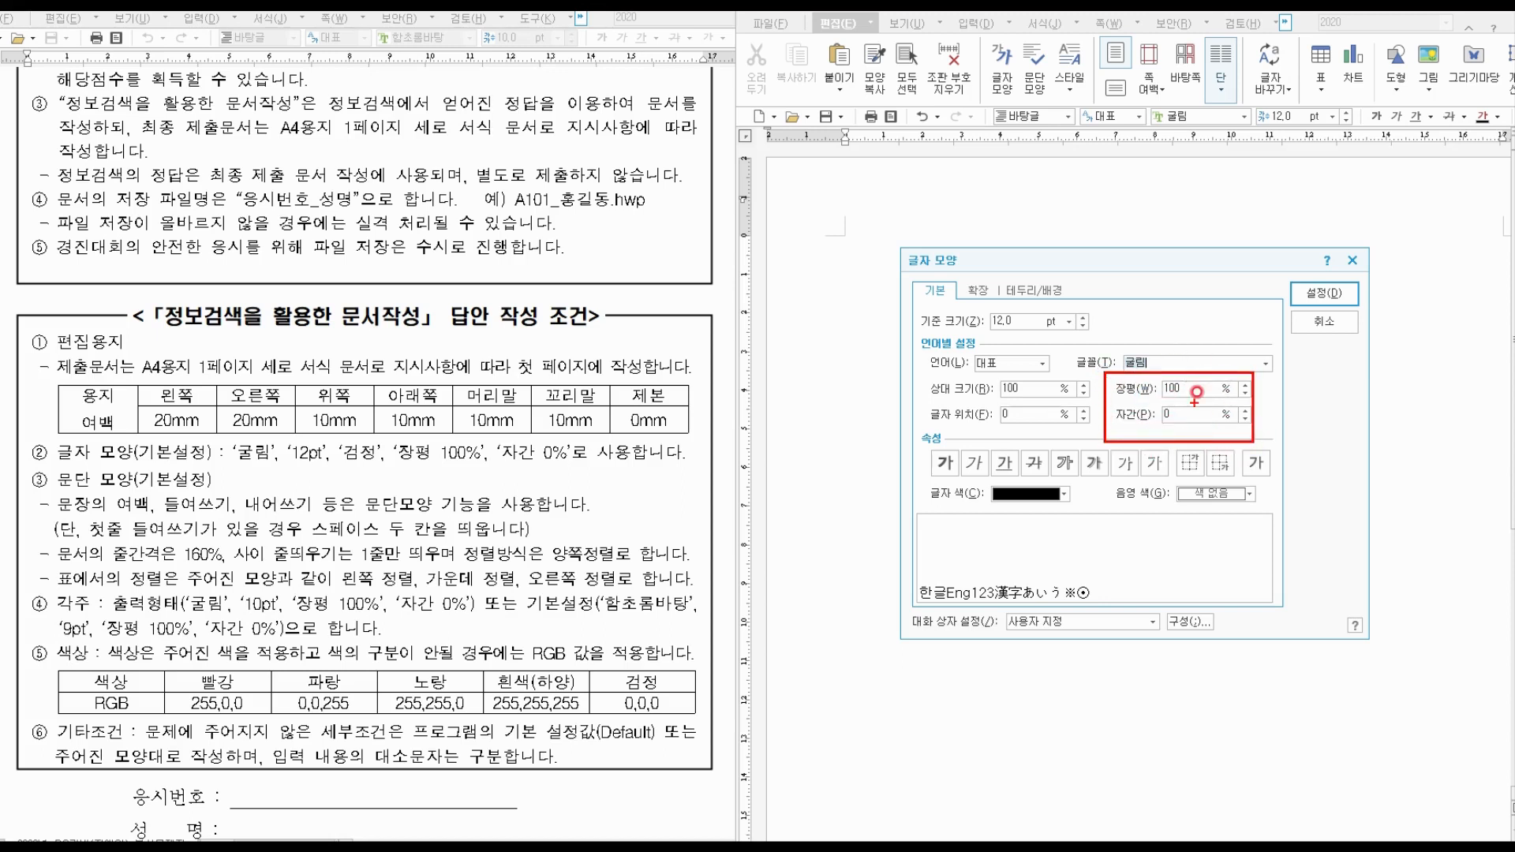
{"action": "mouse_move", "coordinate": [1338, 293]}
{"action": "left_mouse_down"}
{"action": "mouse_move", "coordinate": [1301, 304]}
{"action": "mouse_move", "coordinate": [1337, 297]}
{"action": "left_mouse_up"}
{"action": "key", "text": "Escape"}
{"action": "left_click", "coordinate": [1324, 293]}
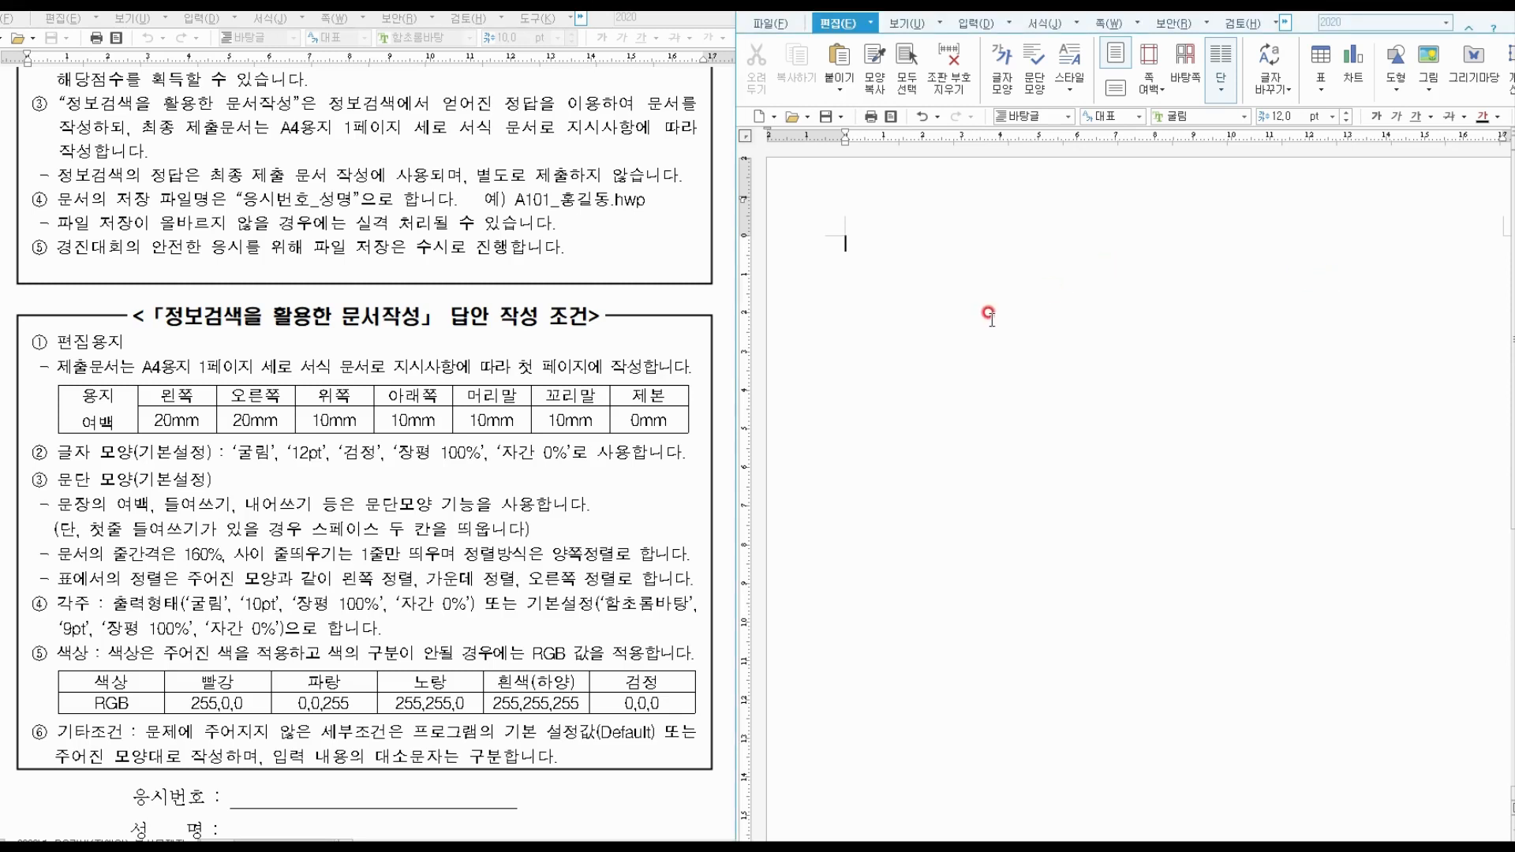
{"action": "key", "text": "ctrl"}
{"action": "left_click", "coordinate": [52, 479]}
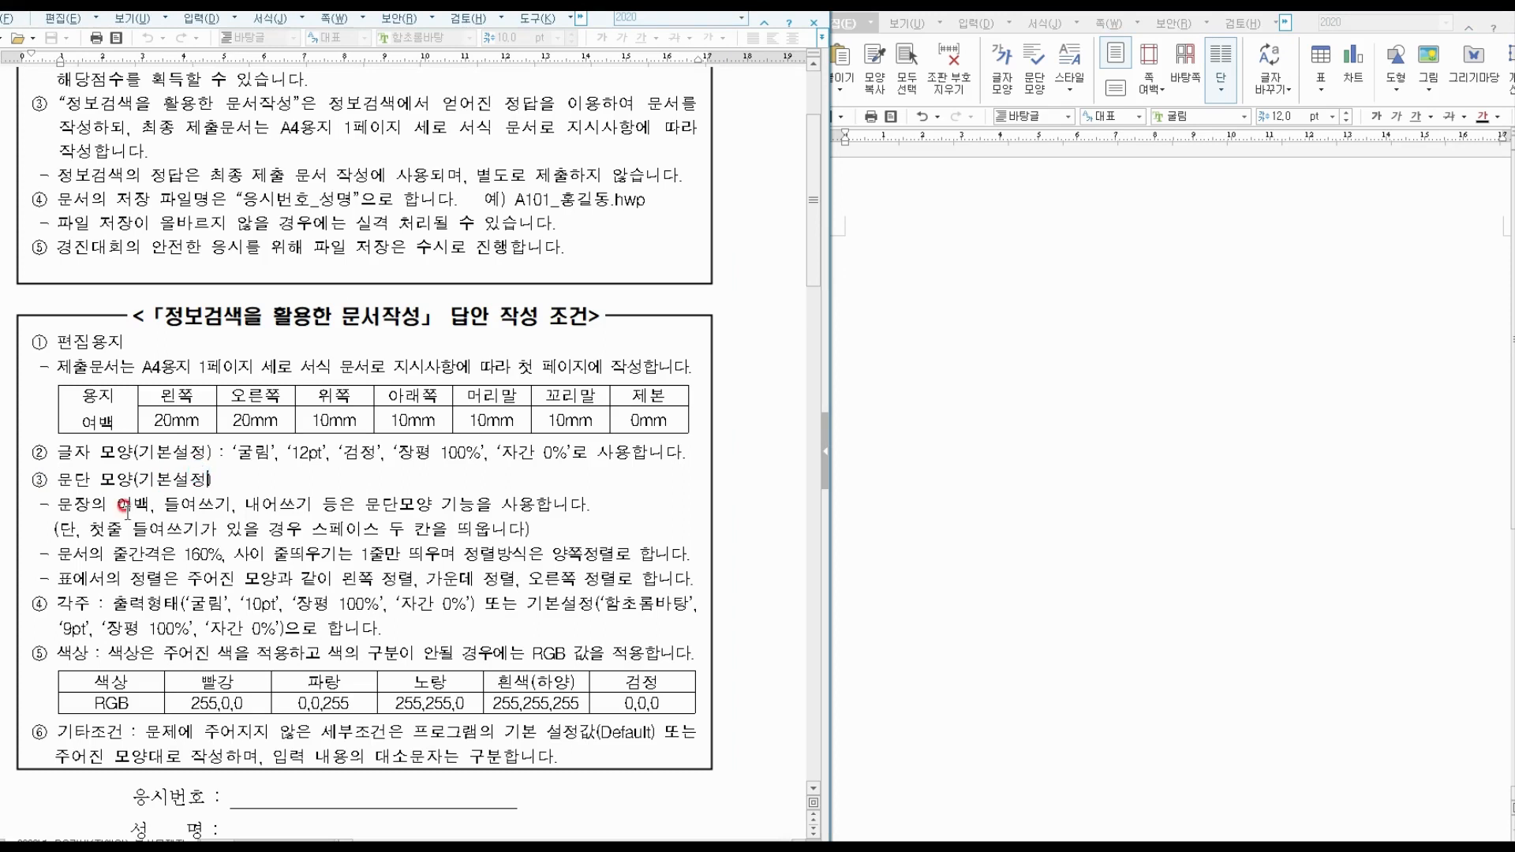
{"action": "left_click", "coordinate": [71, 539]}
{"action": "left_click", "coordinate": [1047, 516]}
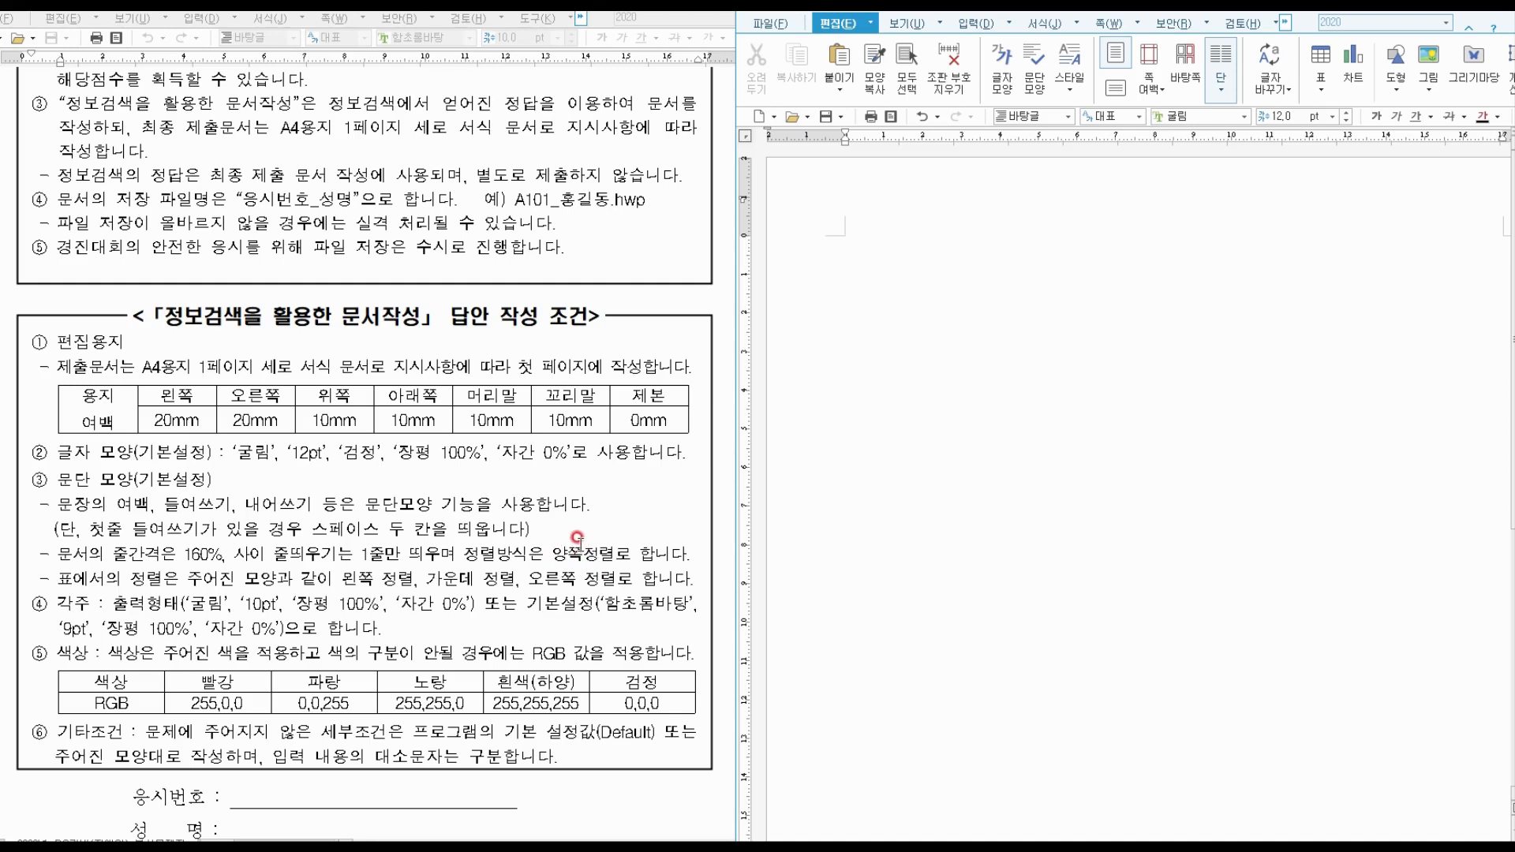
{"action": "left_click_drag", "start_coordinate": [553, 564], "coordinate": [622, 565]}
{"action": "left_click_drag", "start_coordinate": [102, 564], "coordinate": [212, 562]}
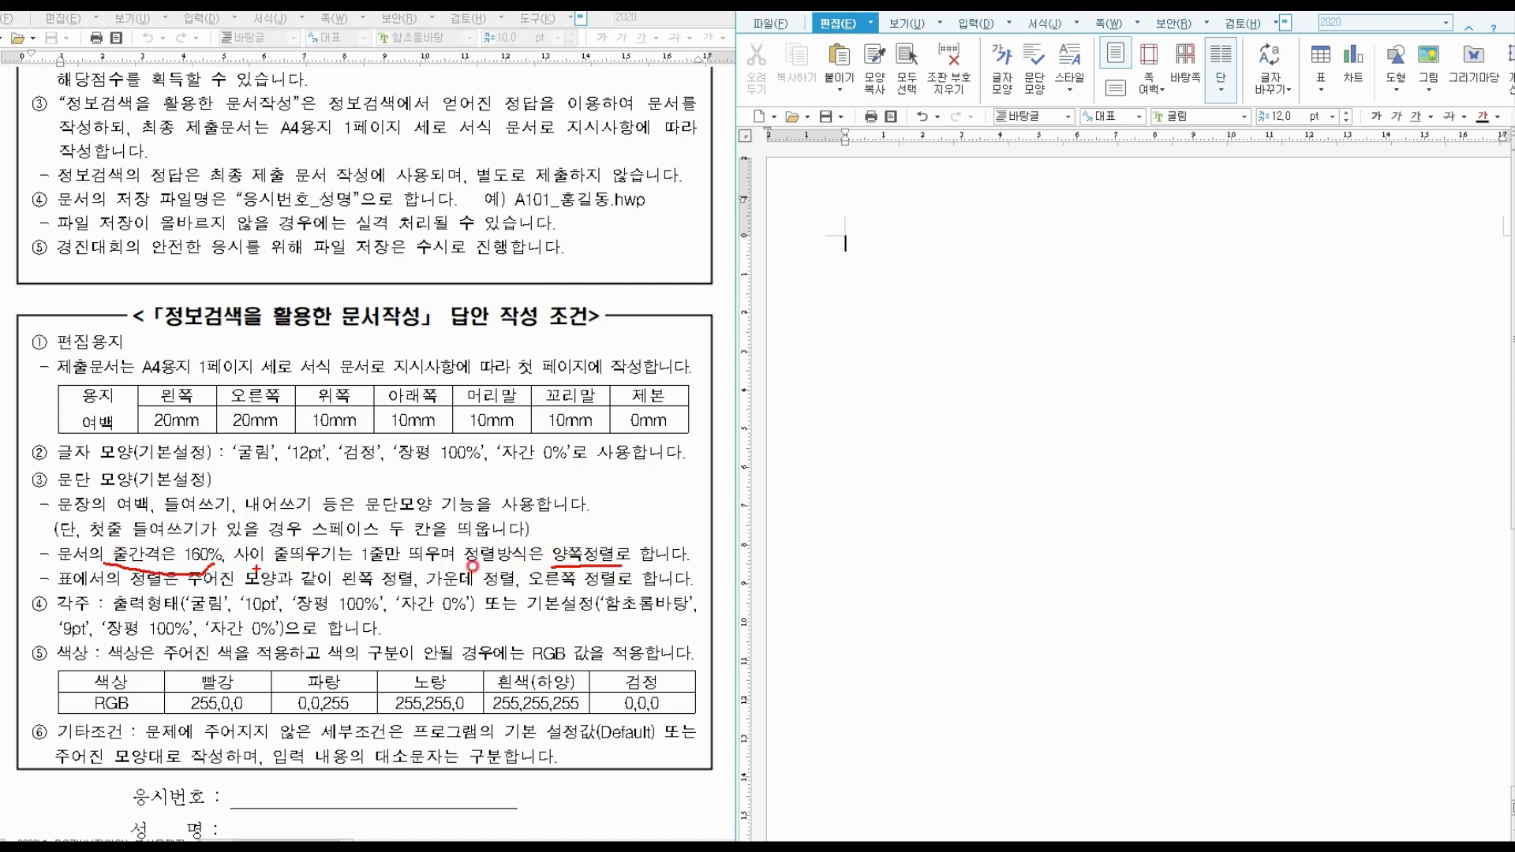
{"action": "key", "text": "Escape"}
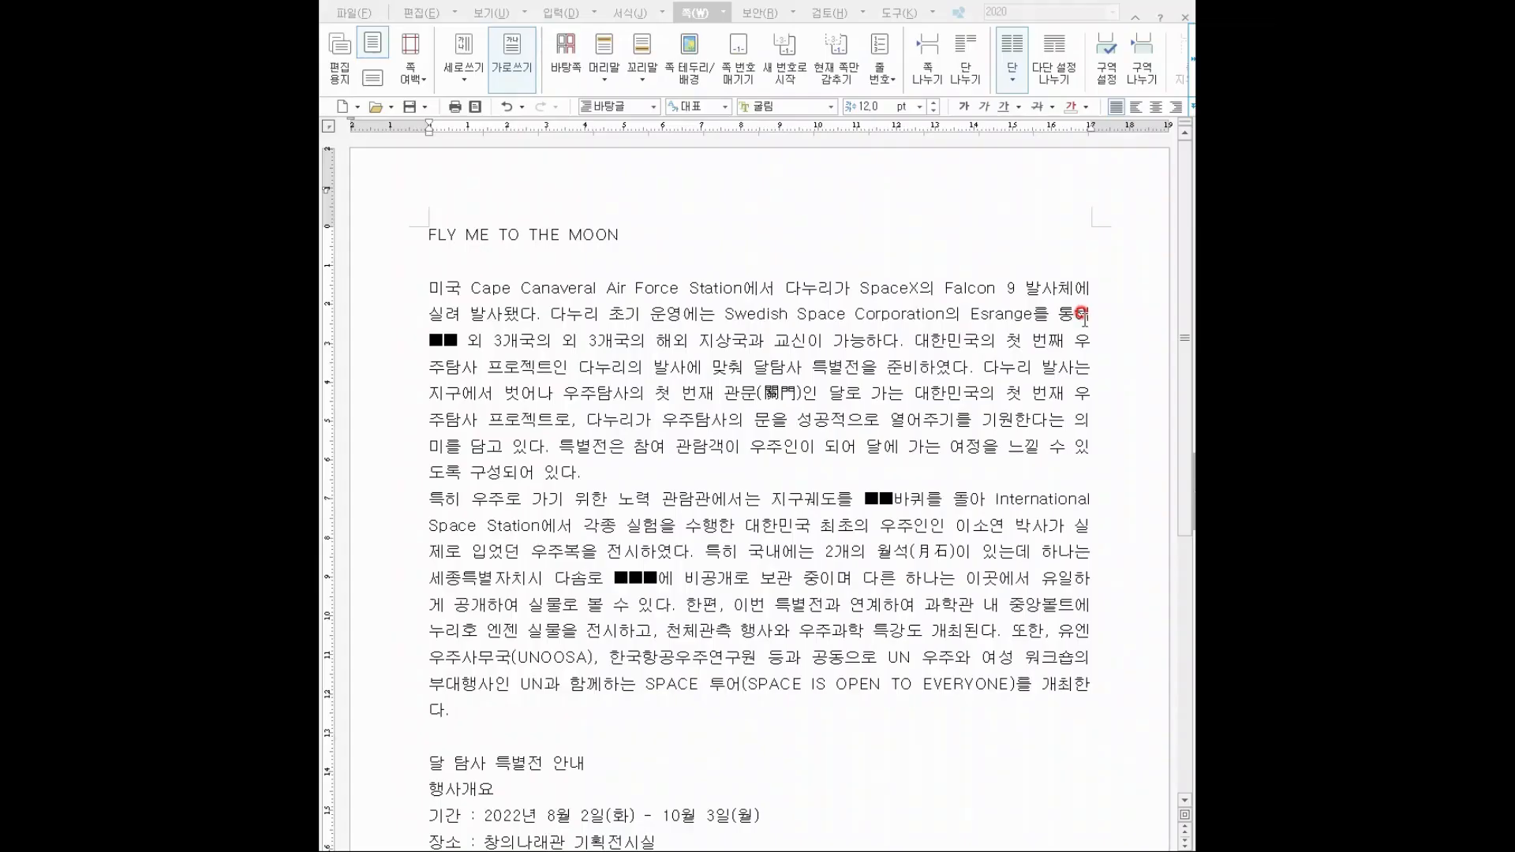
Place the cursor in the entered FLY ME TO THE MOON article text.
{"action": "left_click", "coordinate": [853, 222]}
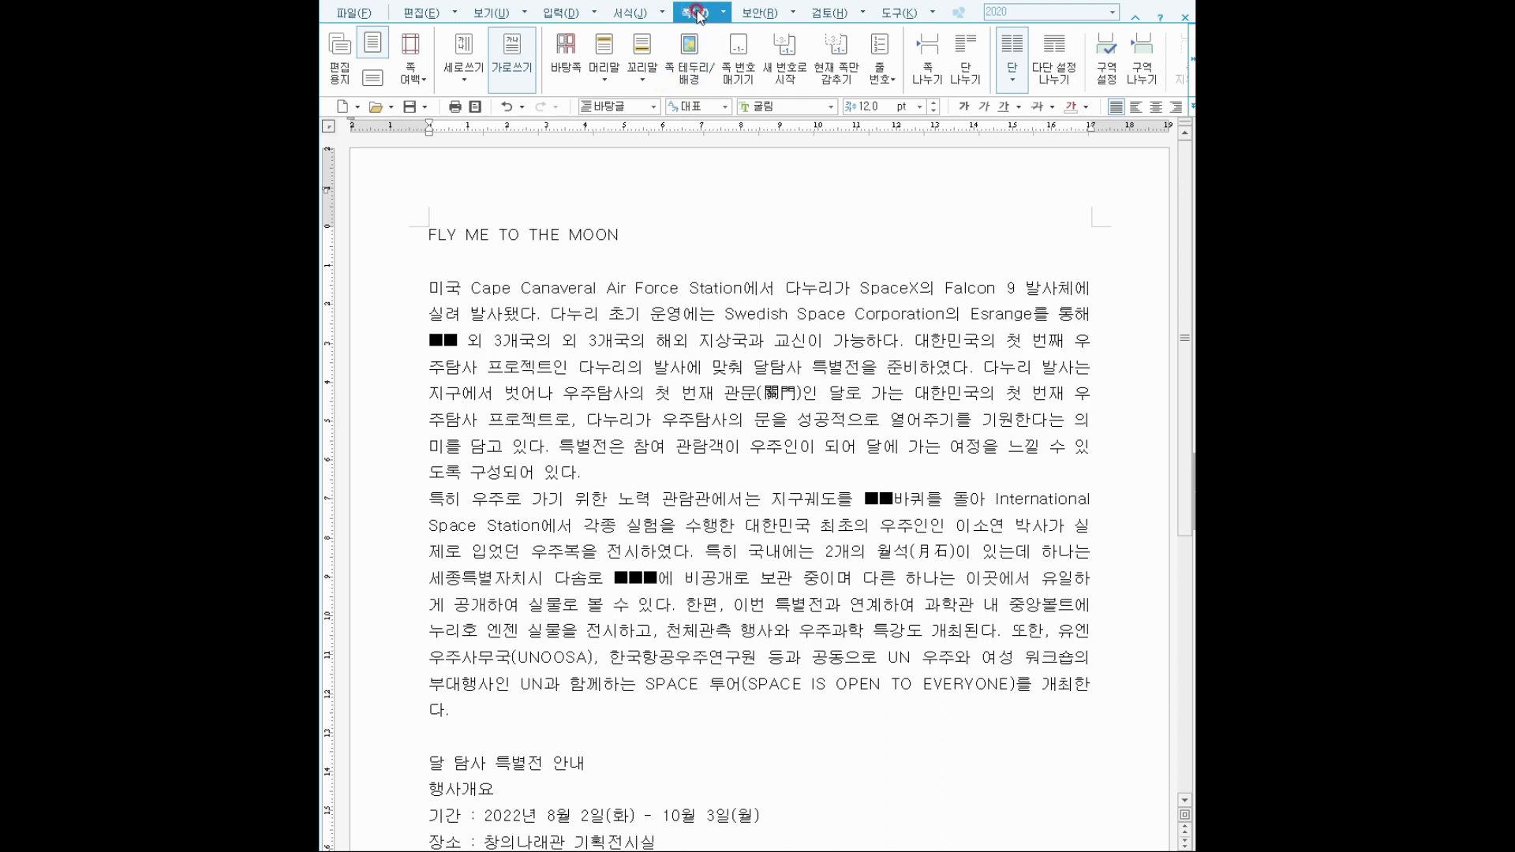
Create a header for both pages and type 다시 도약하는 대한민국.
{"action": "left_click", "coordinate": [605, 69]}
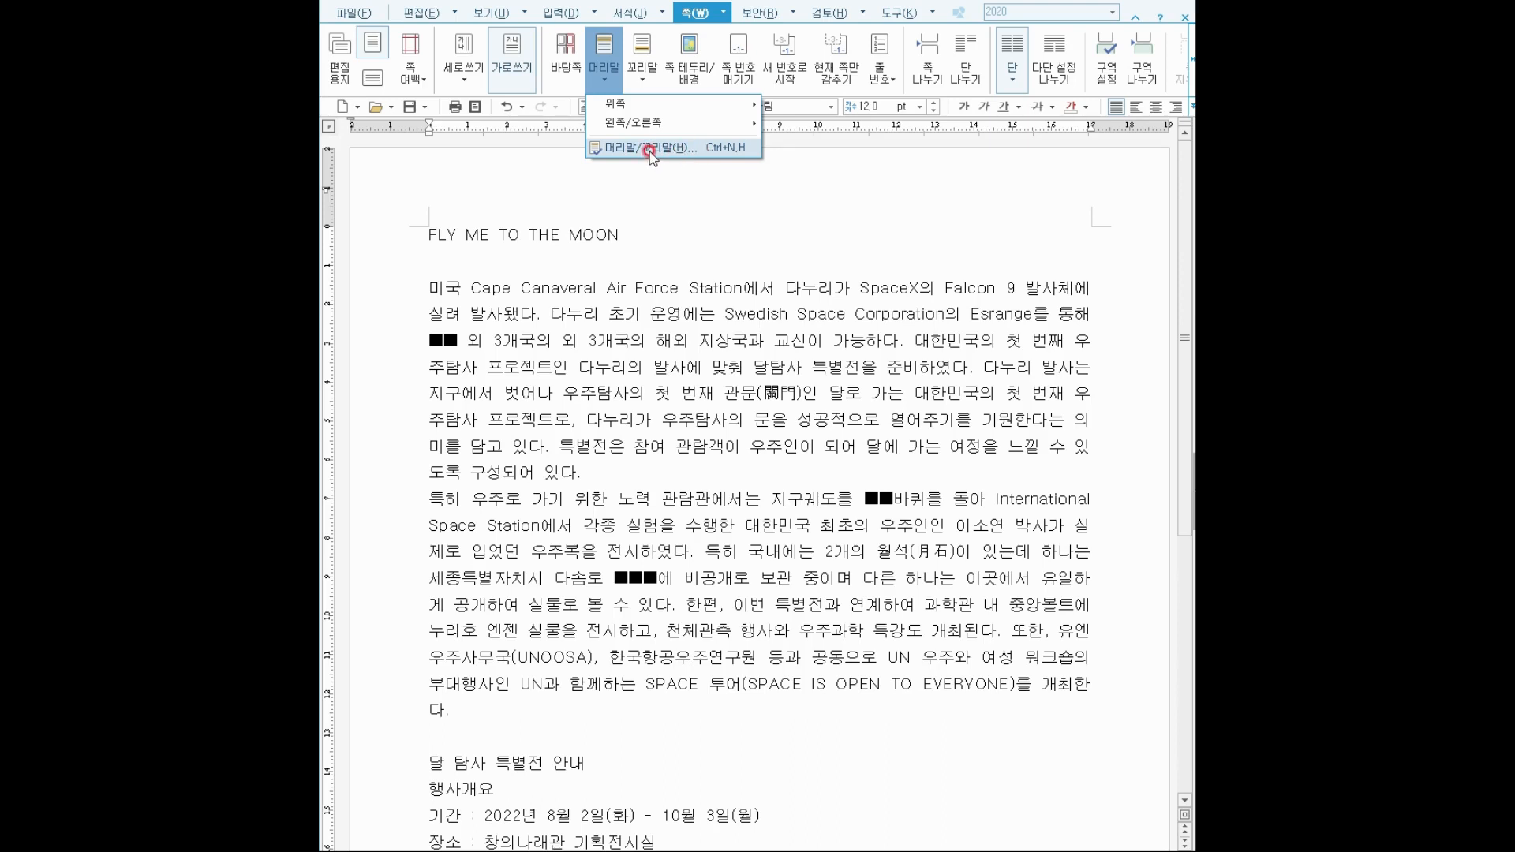
{"action": "left_click", "coordinate": [650, 149]}
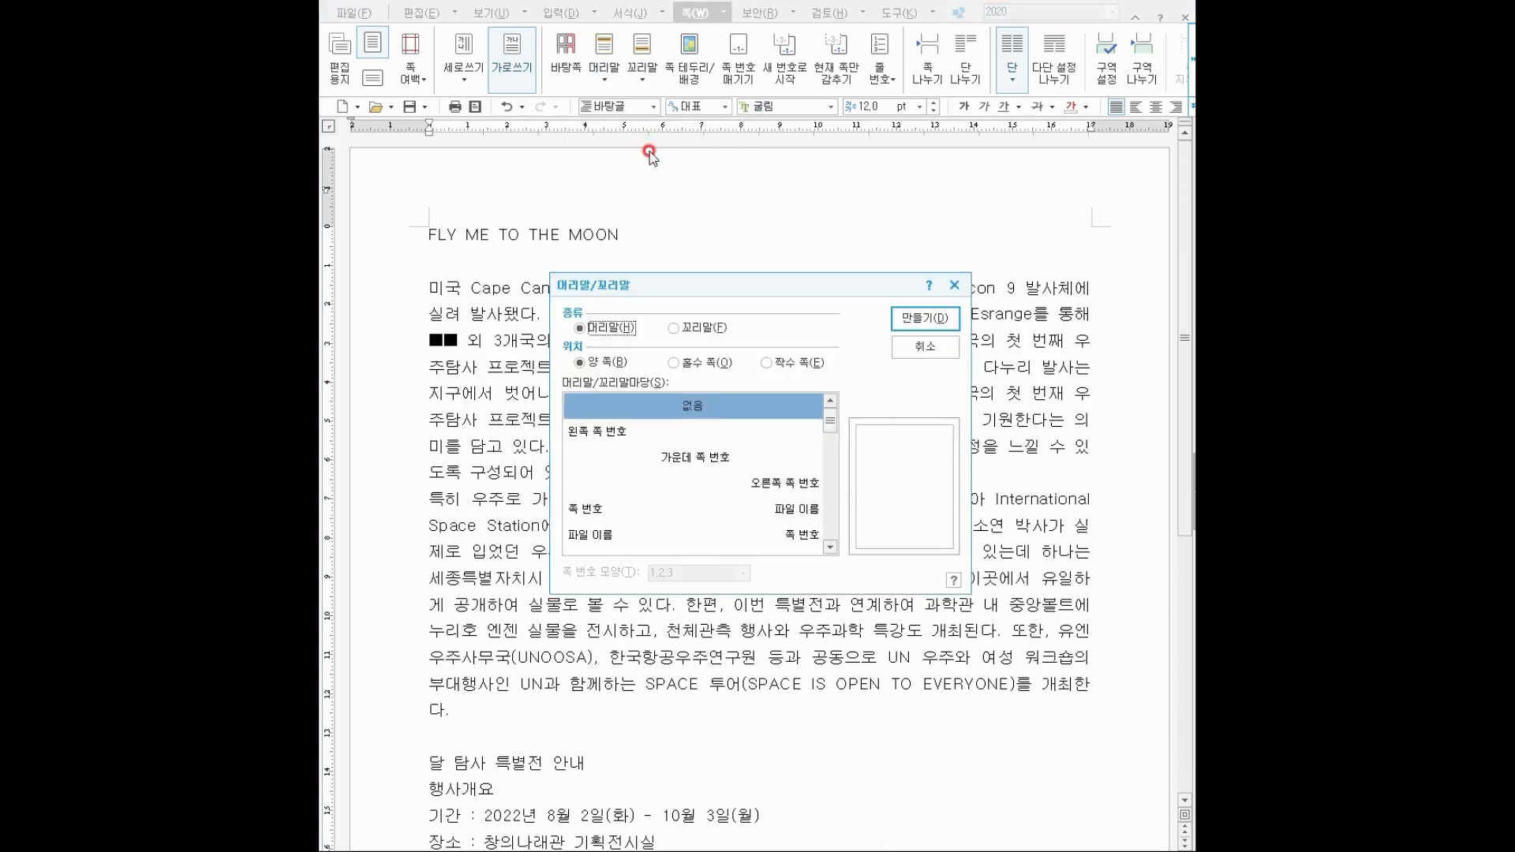
{"action": "left_click", "coordinate": [913, 320]}
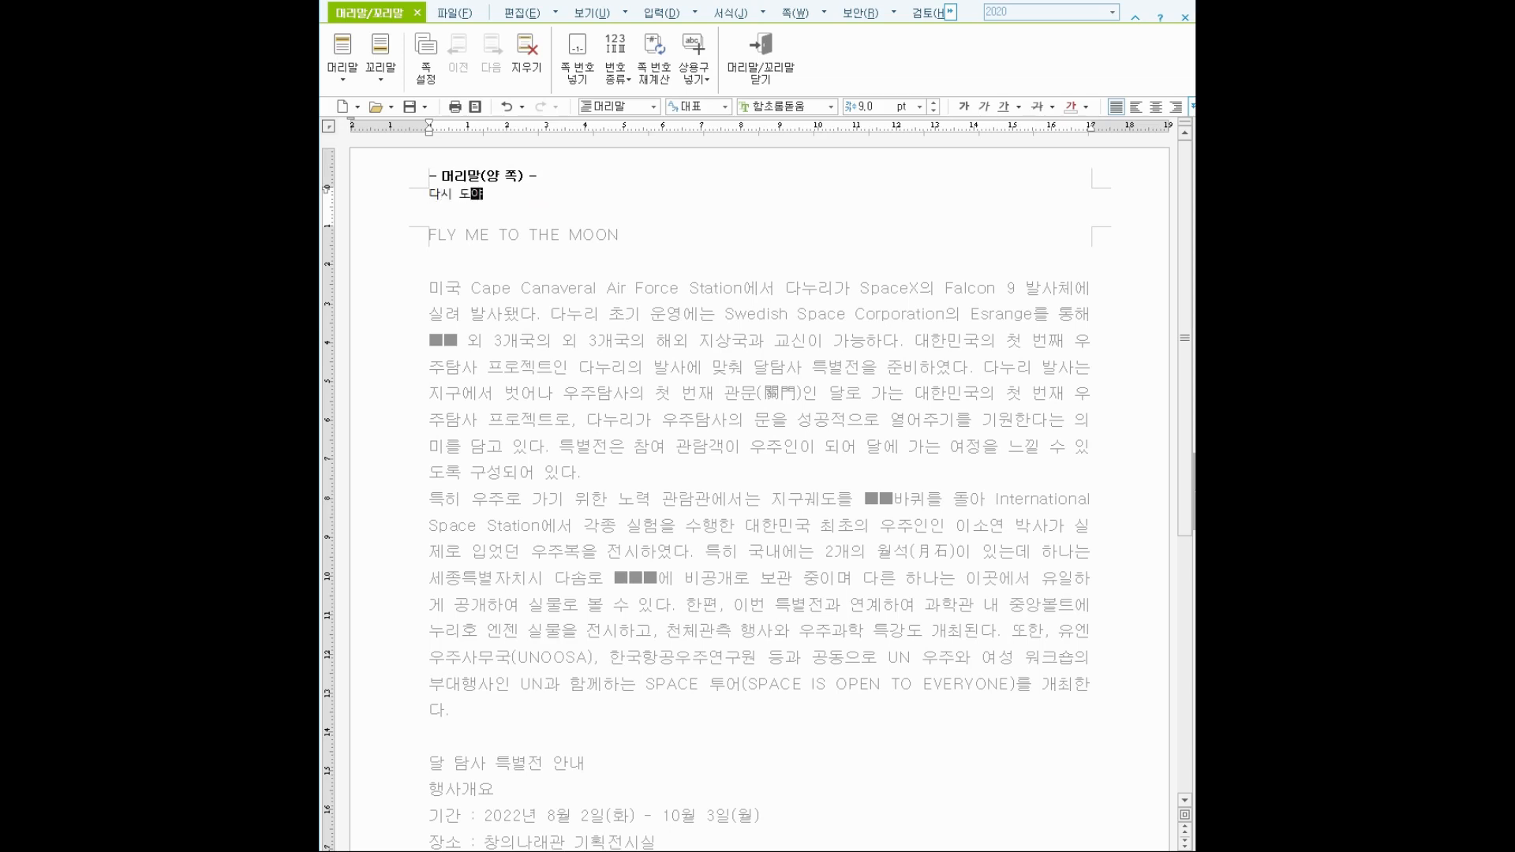
{"action": "type", "text": "는 ㄷ"}
Format the header text as 굴림 10 pt, centre it, and close header editing.
{"action": "left_click_drag", "start_coordinate": [428, 195], "coordinate": [561, 195]}
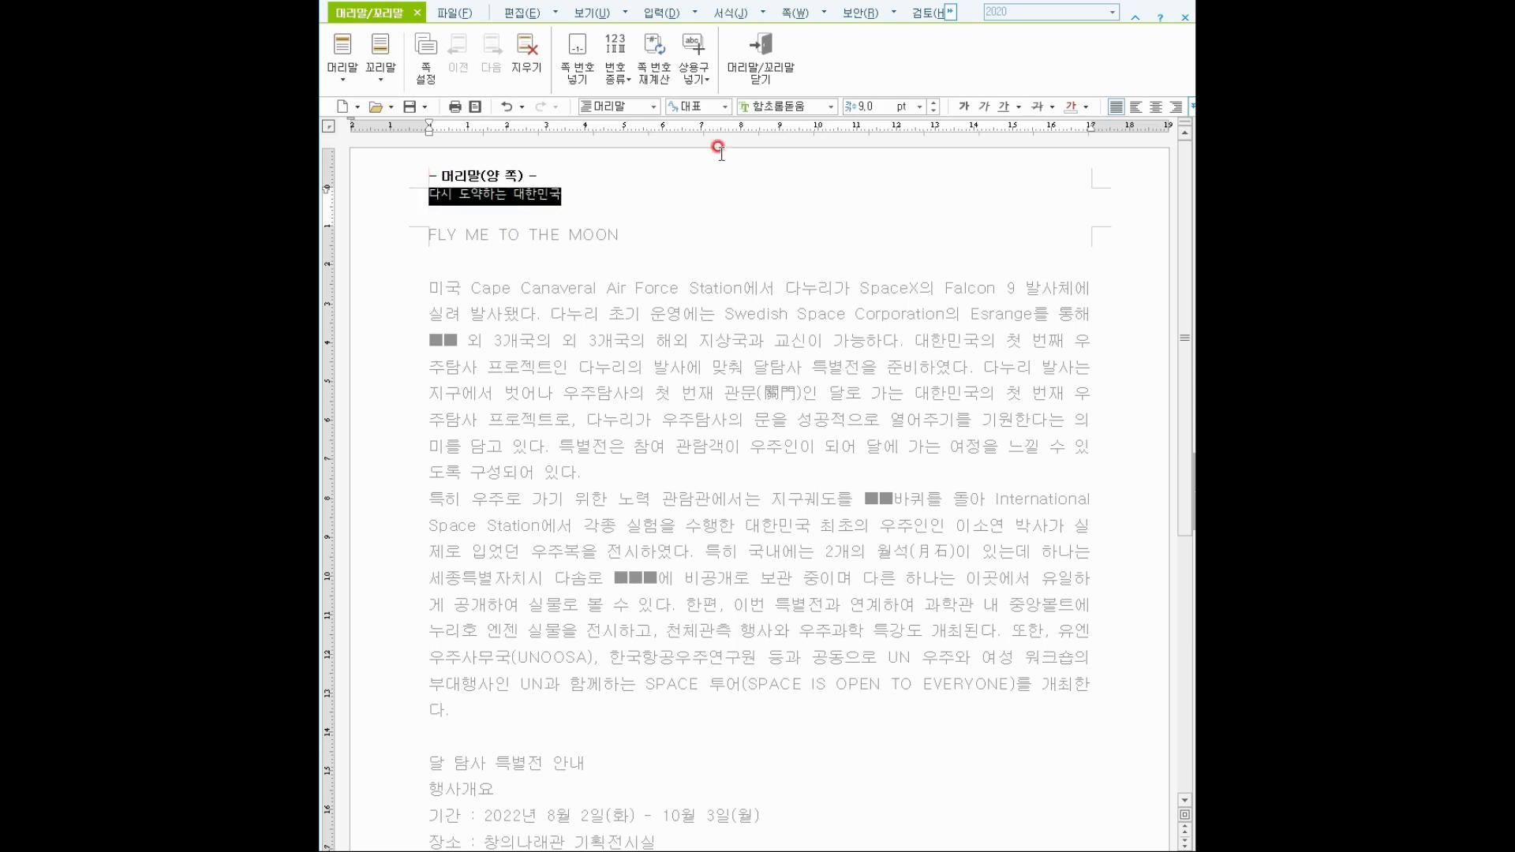
{"action": "left_click", "coordinate": [832, 107]}
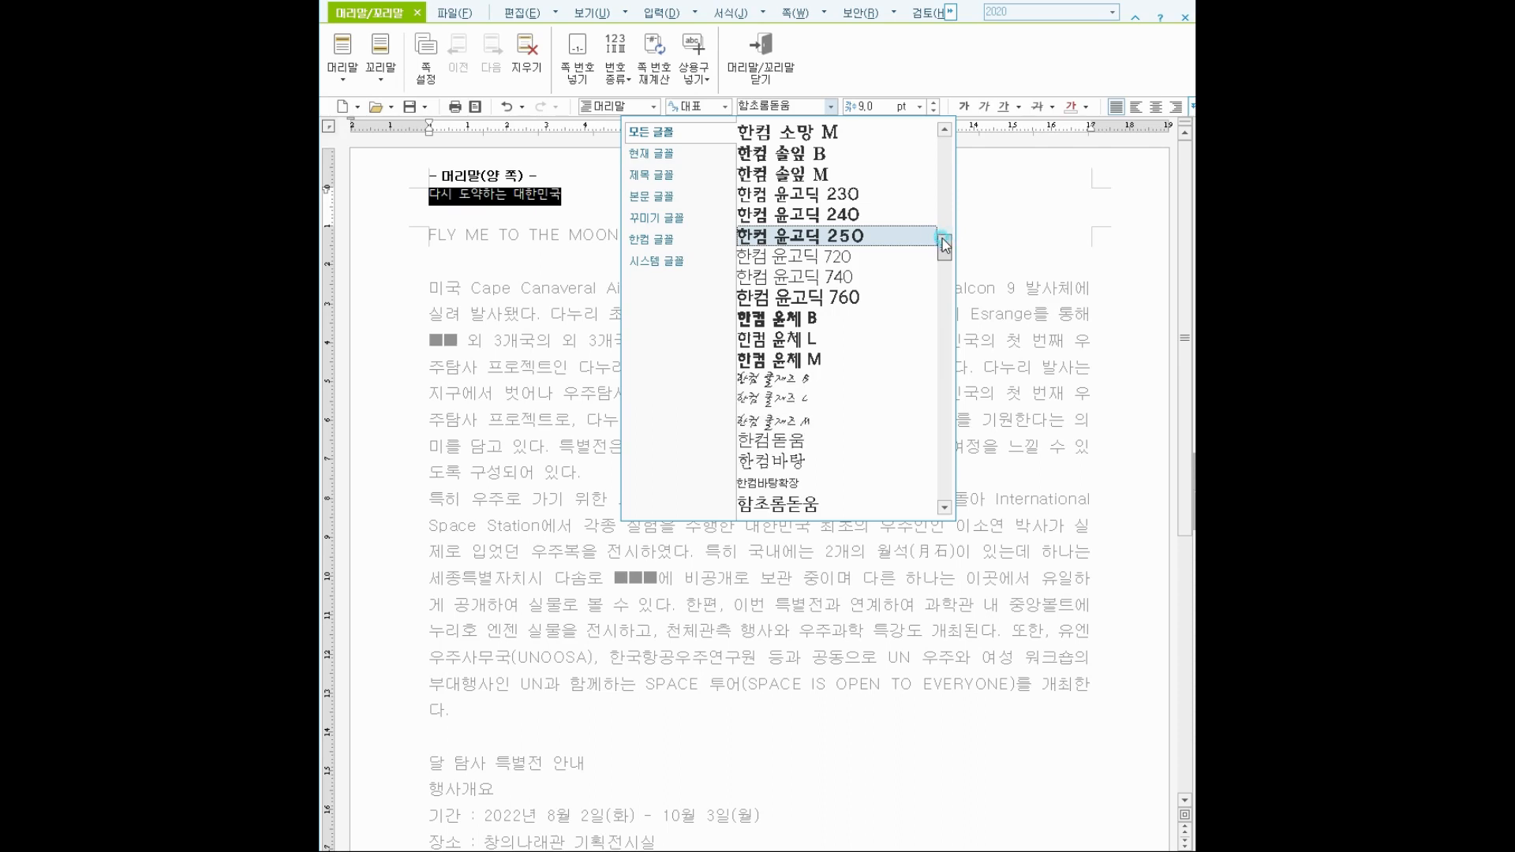
{"action": "left_click_drag", "start_coordinate": [945, 245], "coordinate": [945, 155]}
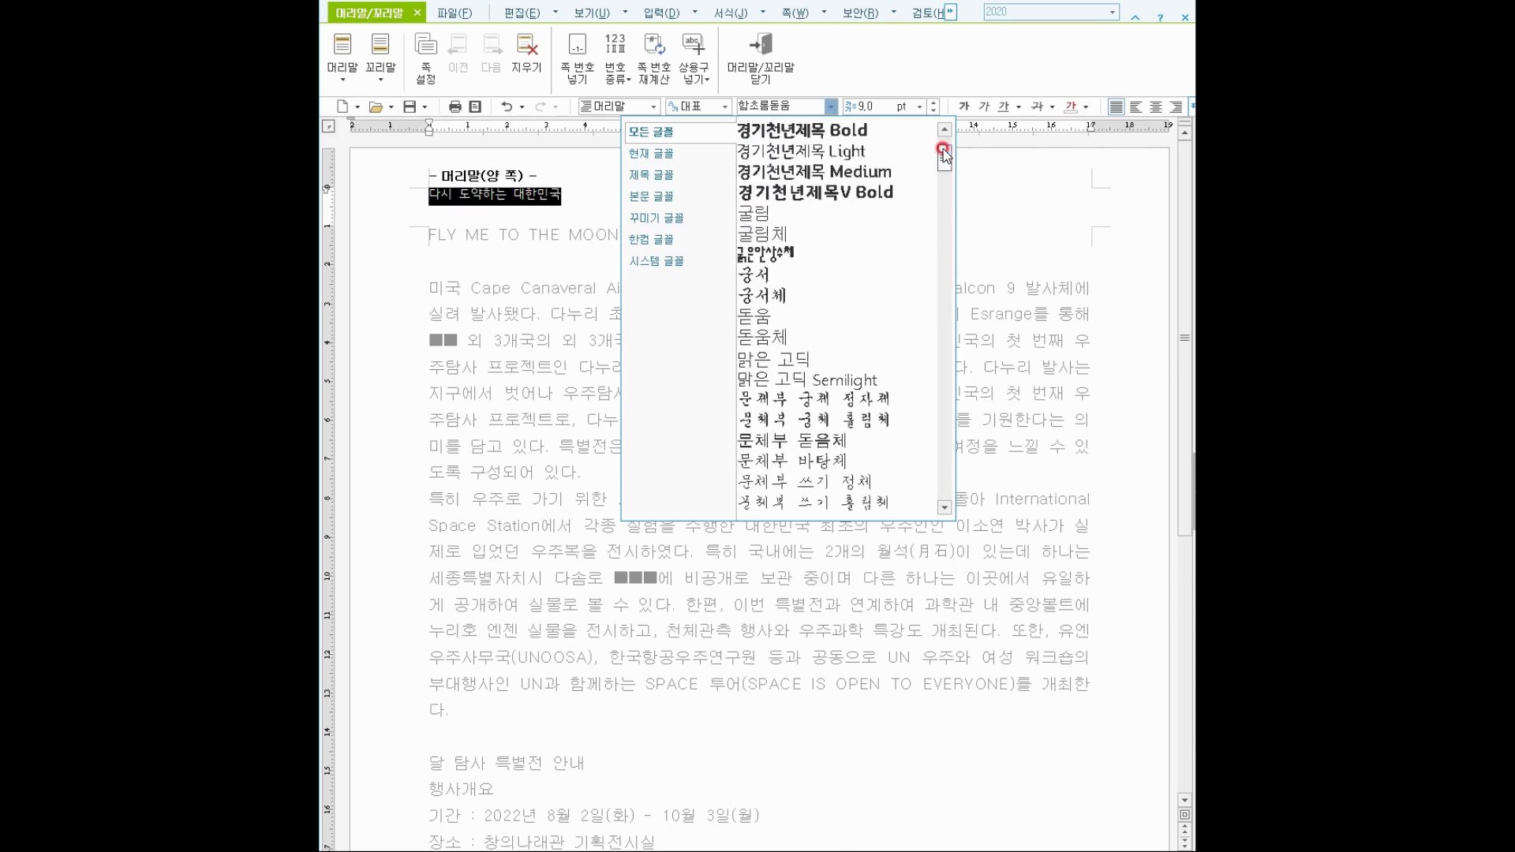
{"action": "left_click", "coordinate": [785, 214]}
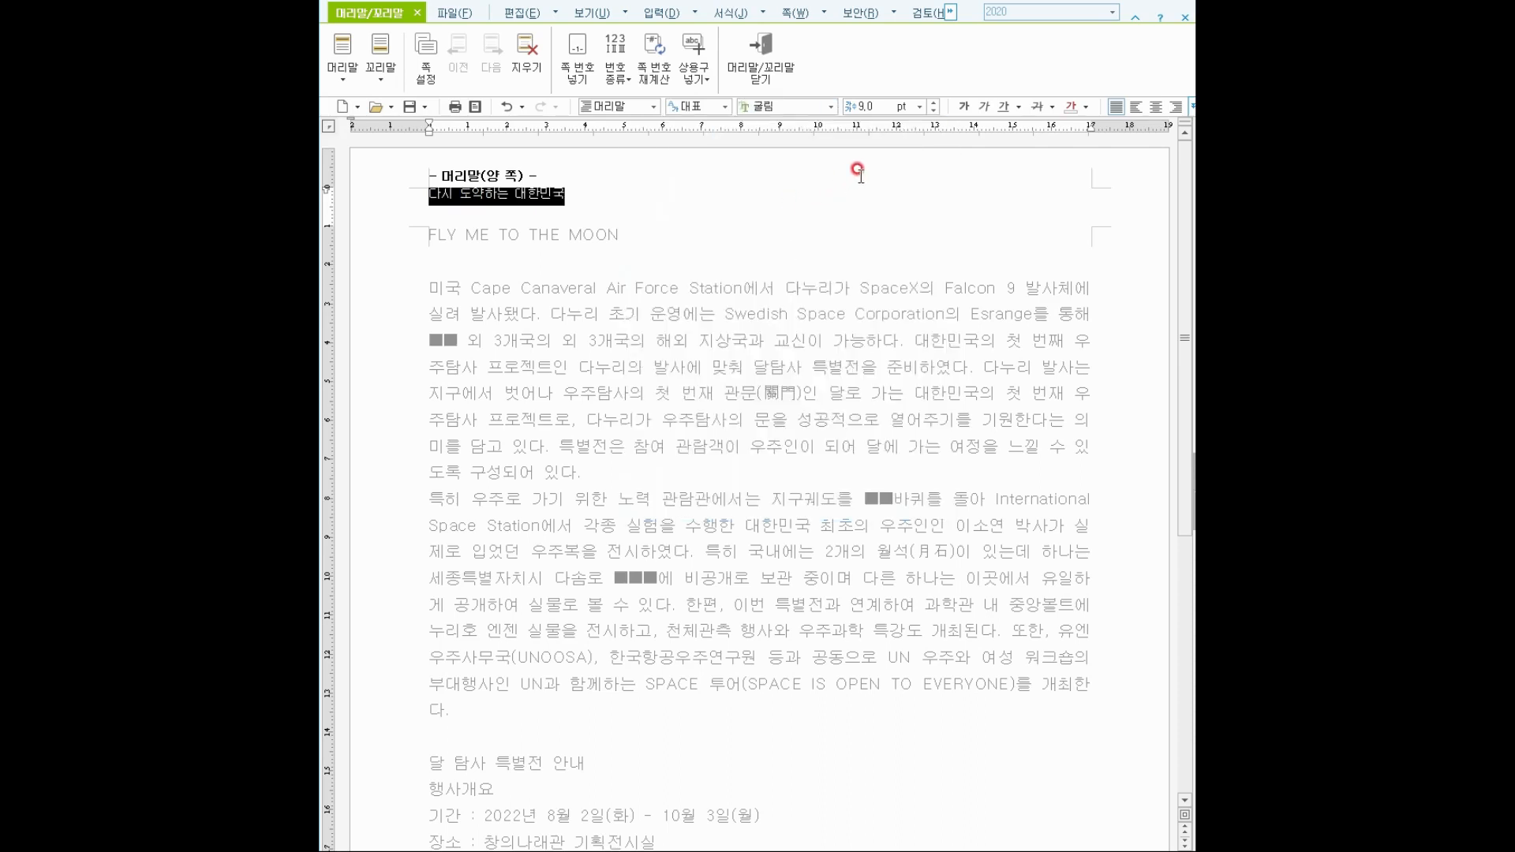
{"action": "left_click", "coordinate": [935, 104]}
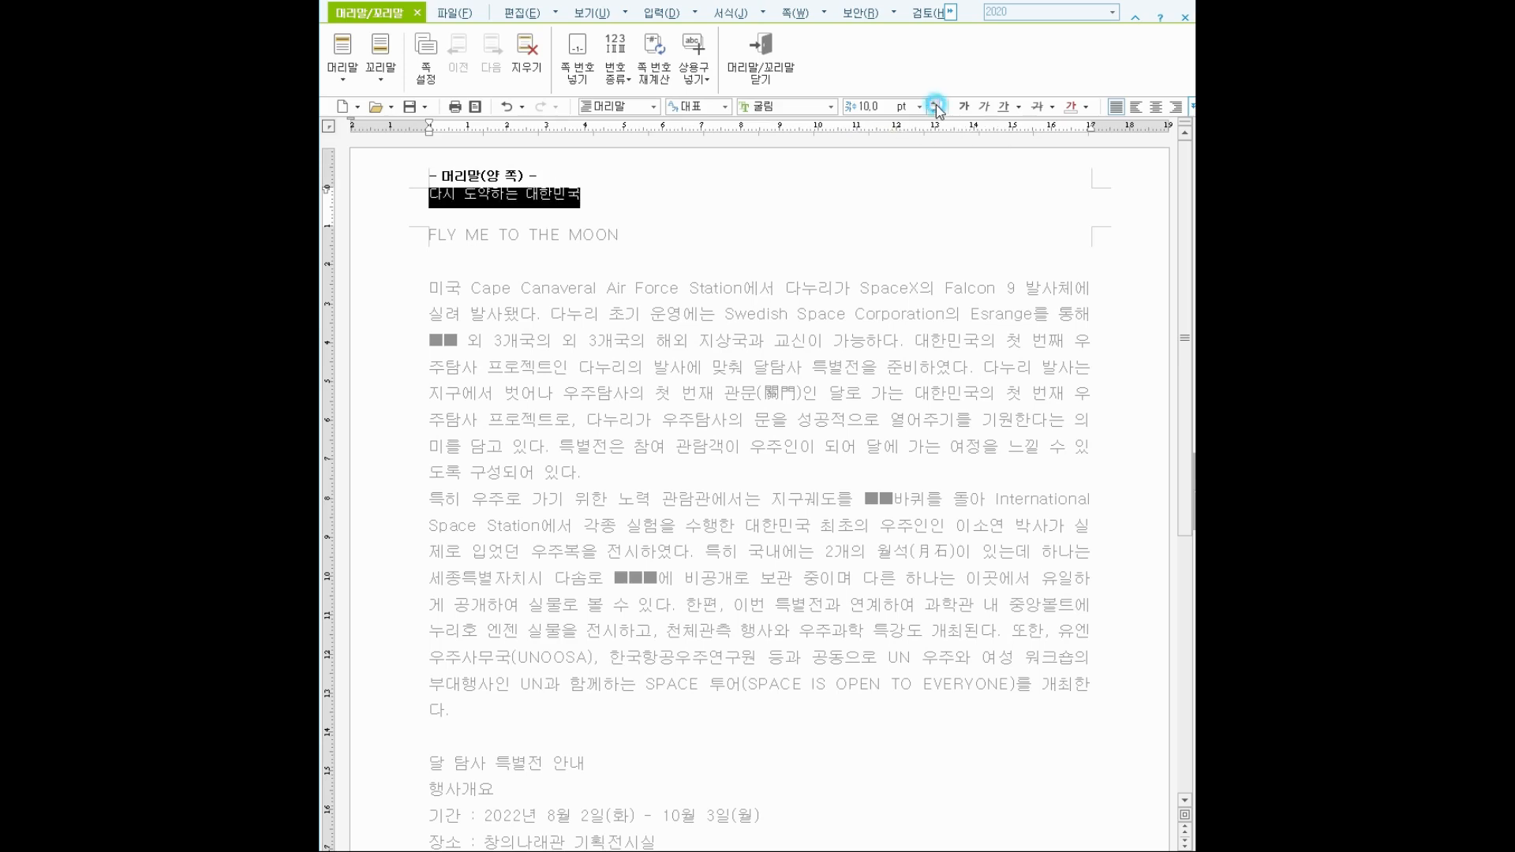
{"action": "left_click", "coordinate": [1159, 106]}
{"action": "left_click", "coordinate": [739, 47]}
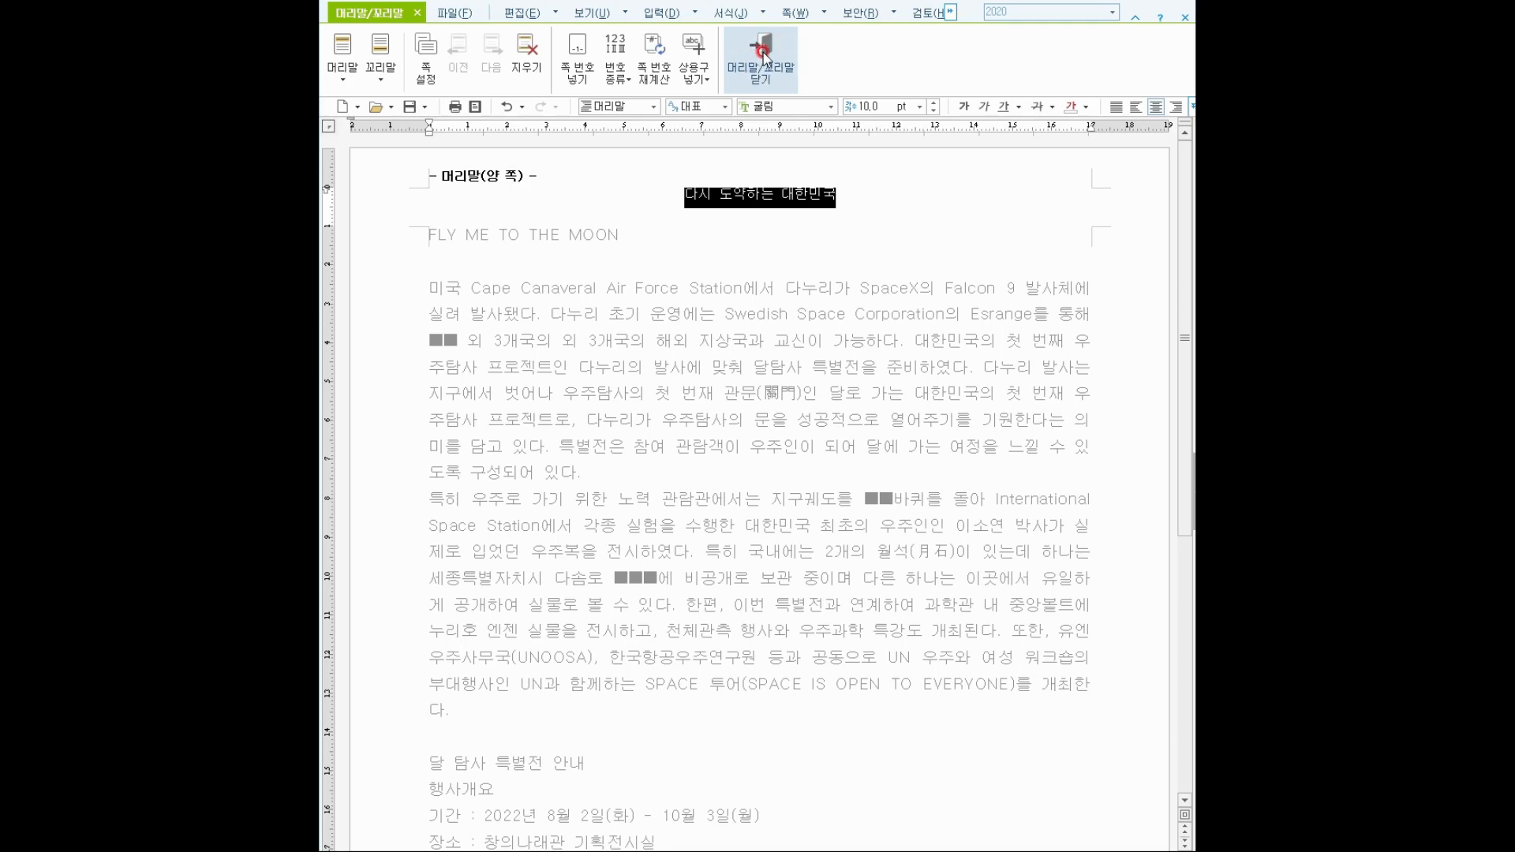
{"action": "left_click", "coordinate": [764, 56]}
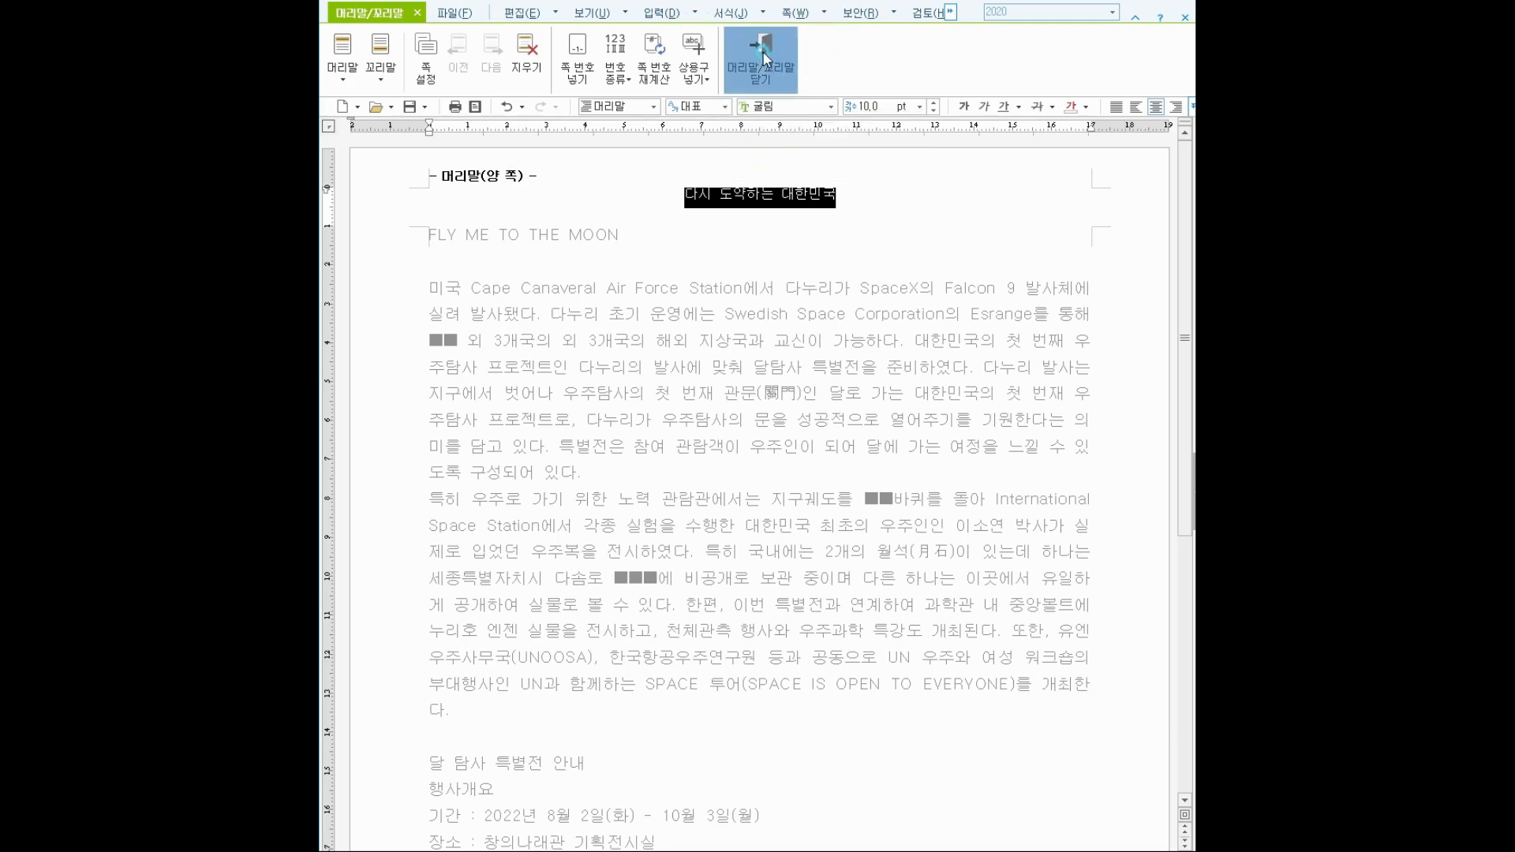
{"action": "left_click", "coordinate": [624, 336]}
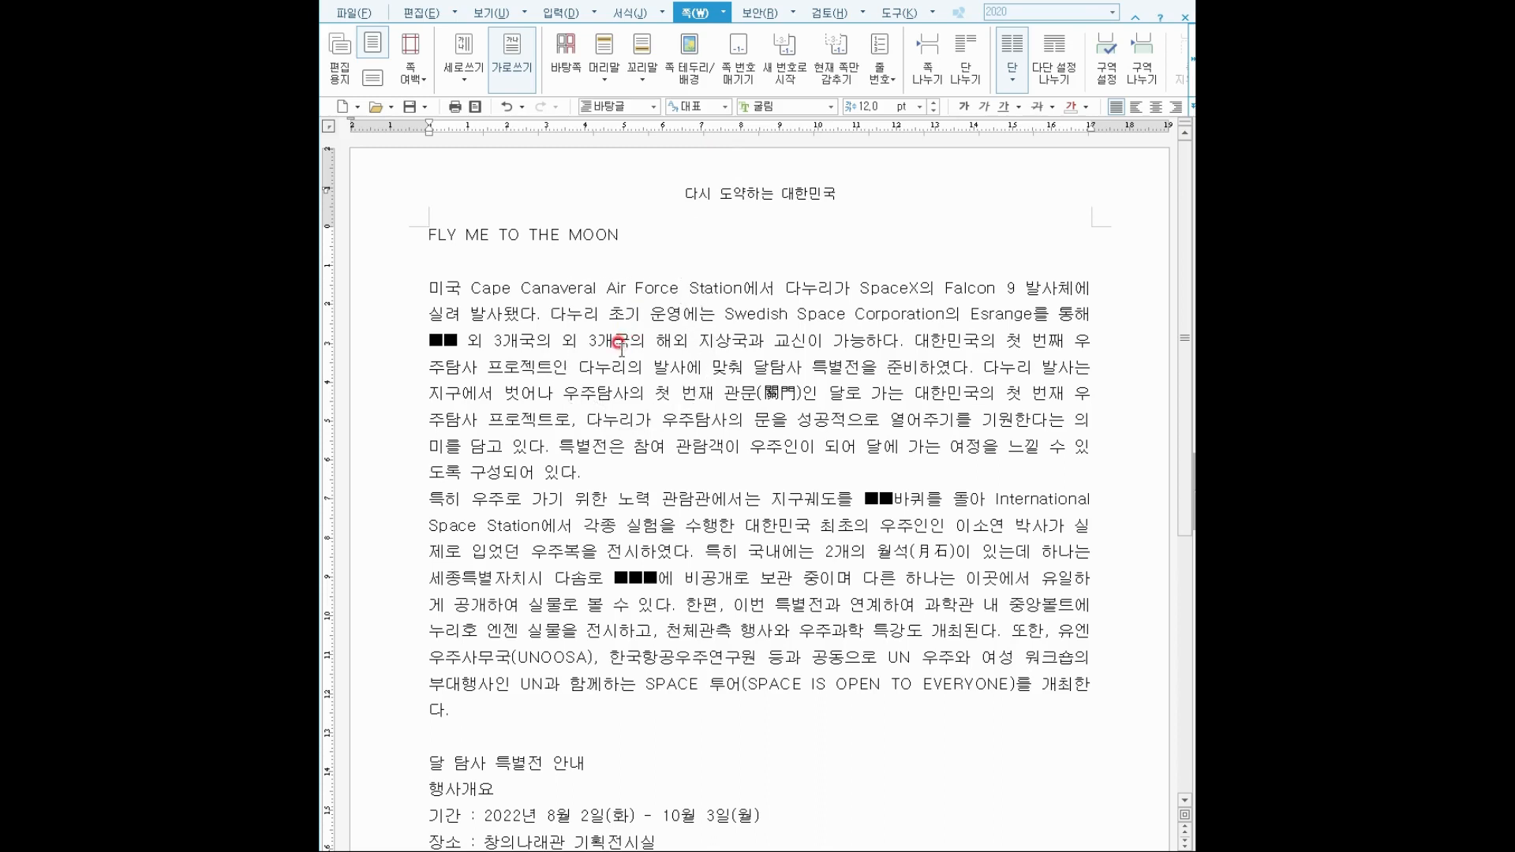
Select the title FLY ME TO THE MOON and centre-align it.
{"action": "left_click", "coordinate": [427, 241]}
{"action": "left_click_drag", "start_coordinate": [430, 236], "coordinate": [621, 223]}
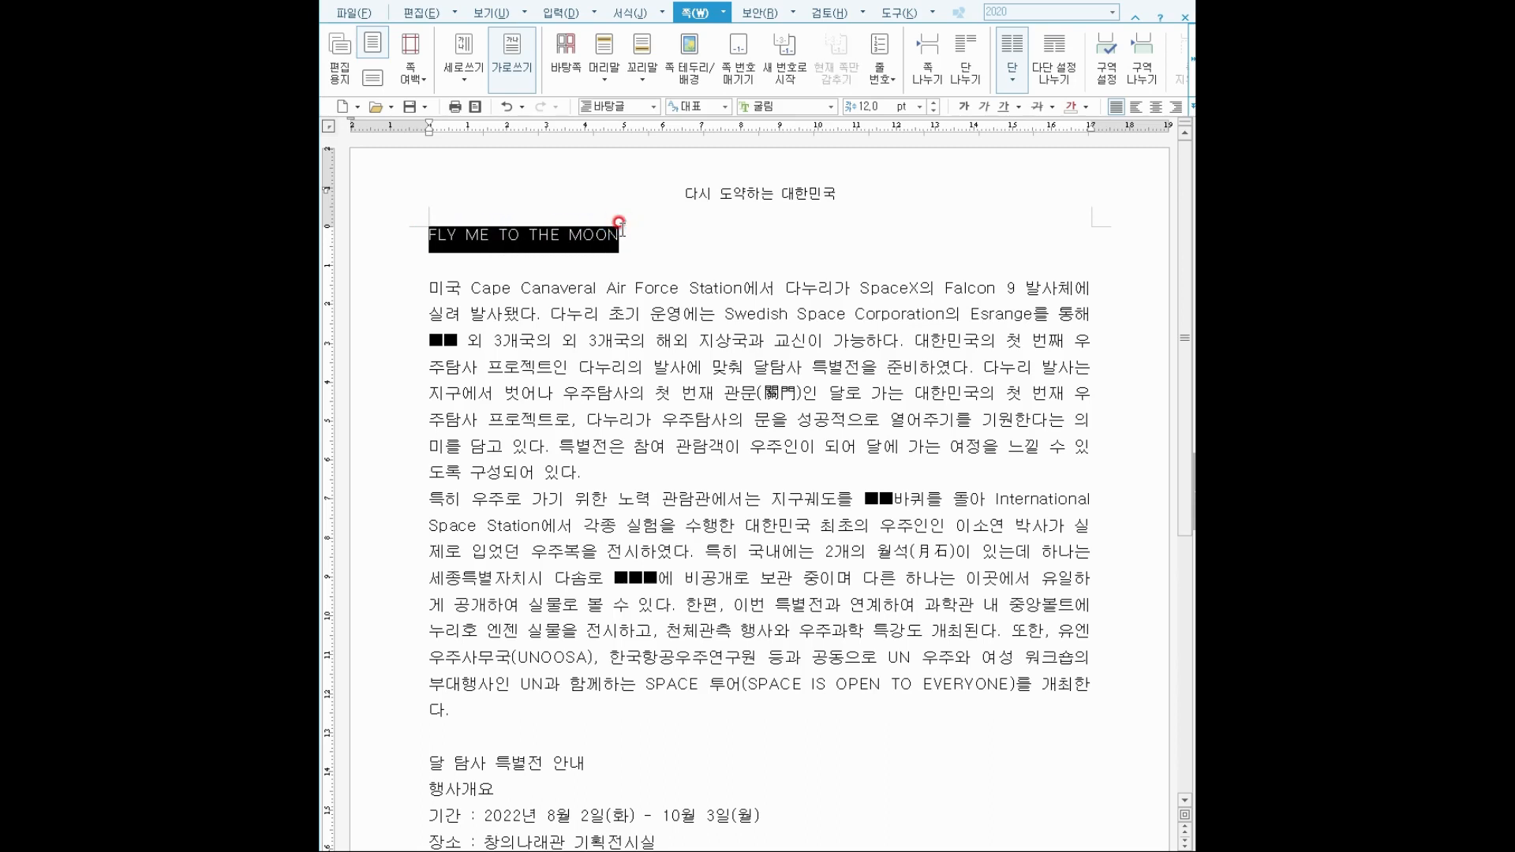
{"action": "left_click", "coordinate": [1156, 107]}
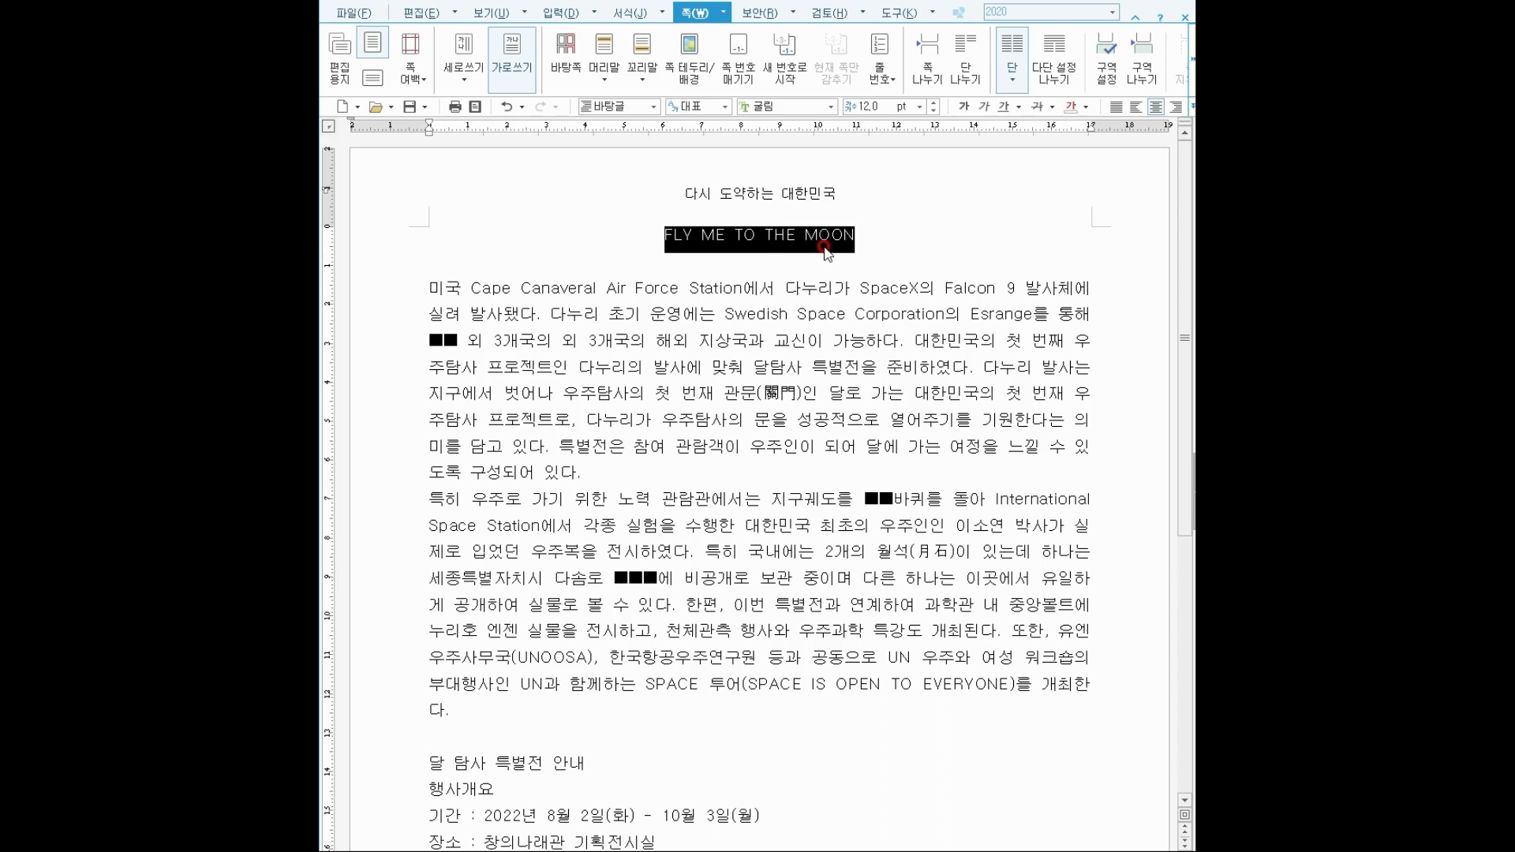
{"action": "left_click", "coordinate": [420, 13]}
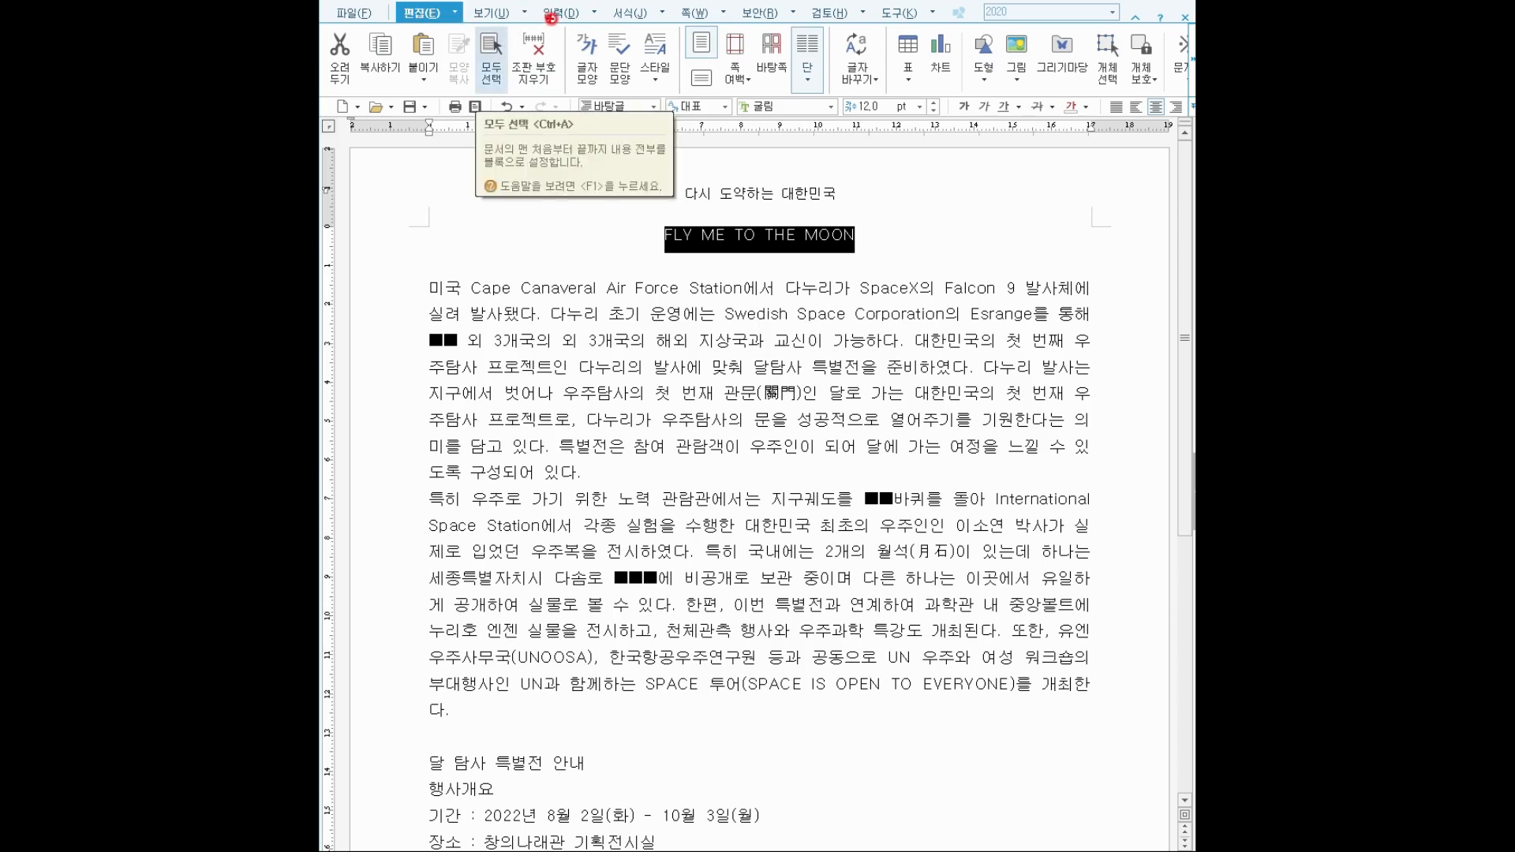
{"action": "left_click_drag", "start_coordinate": [597, 79], "coordinate": [606, 95]}
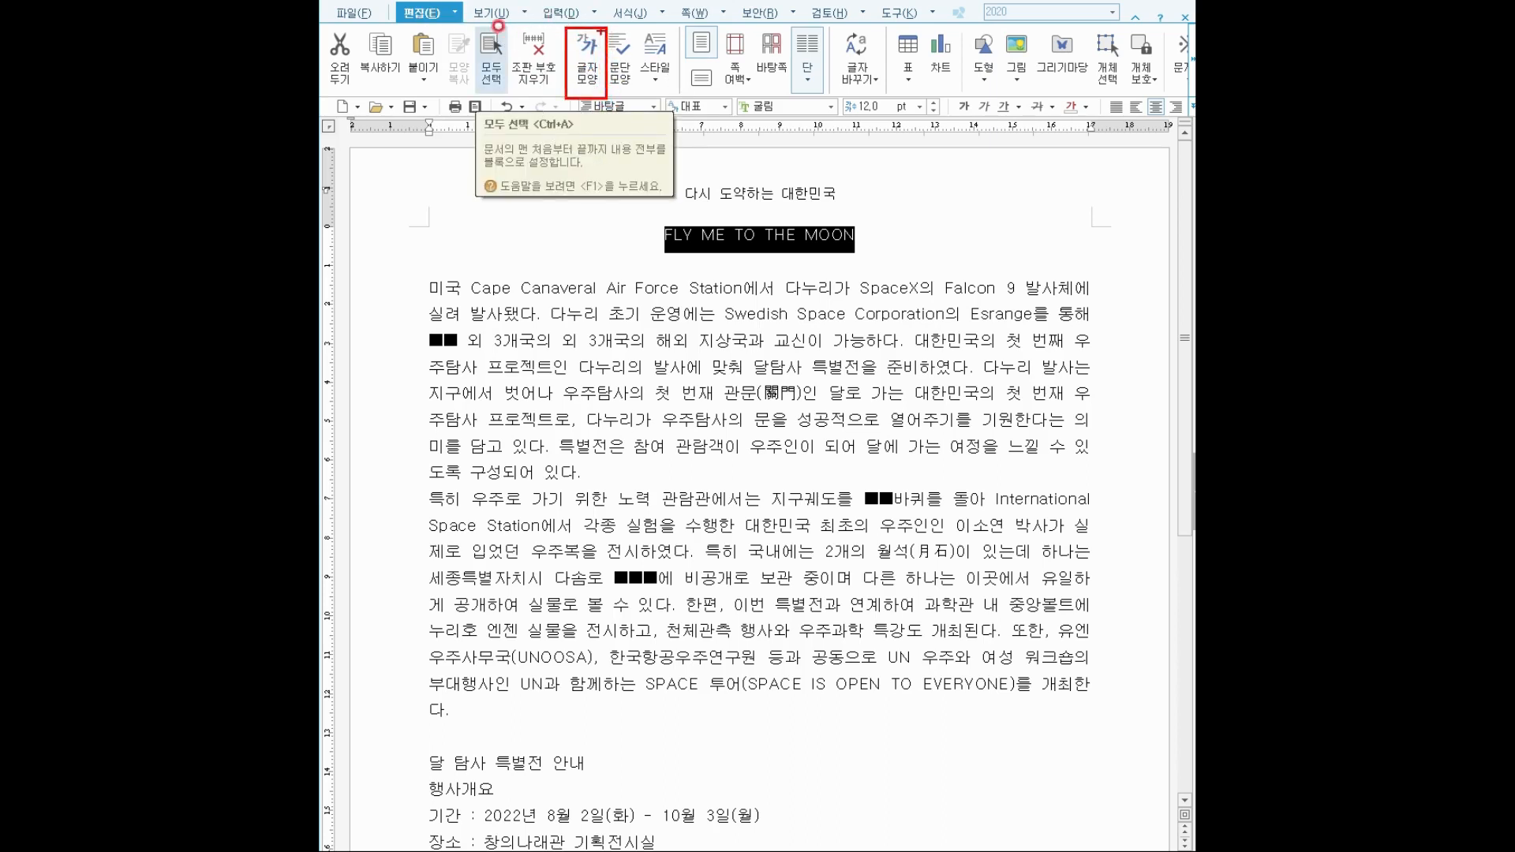
In the title's 글자 모양 settings, set the font to 궁서 at 21 pt.
{"action": "key", "text": "Escape"}
{"action": "left_click", "coordinate": [595, 14]}
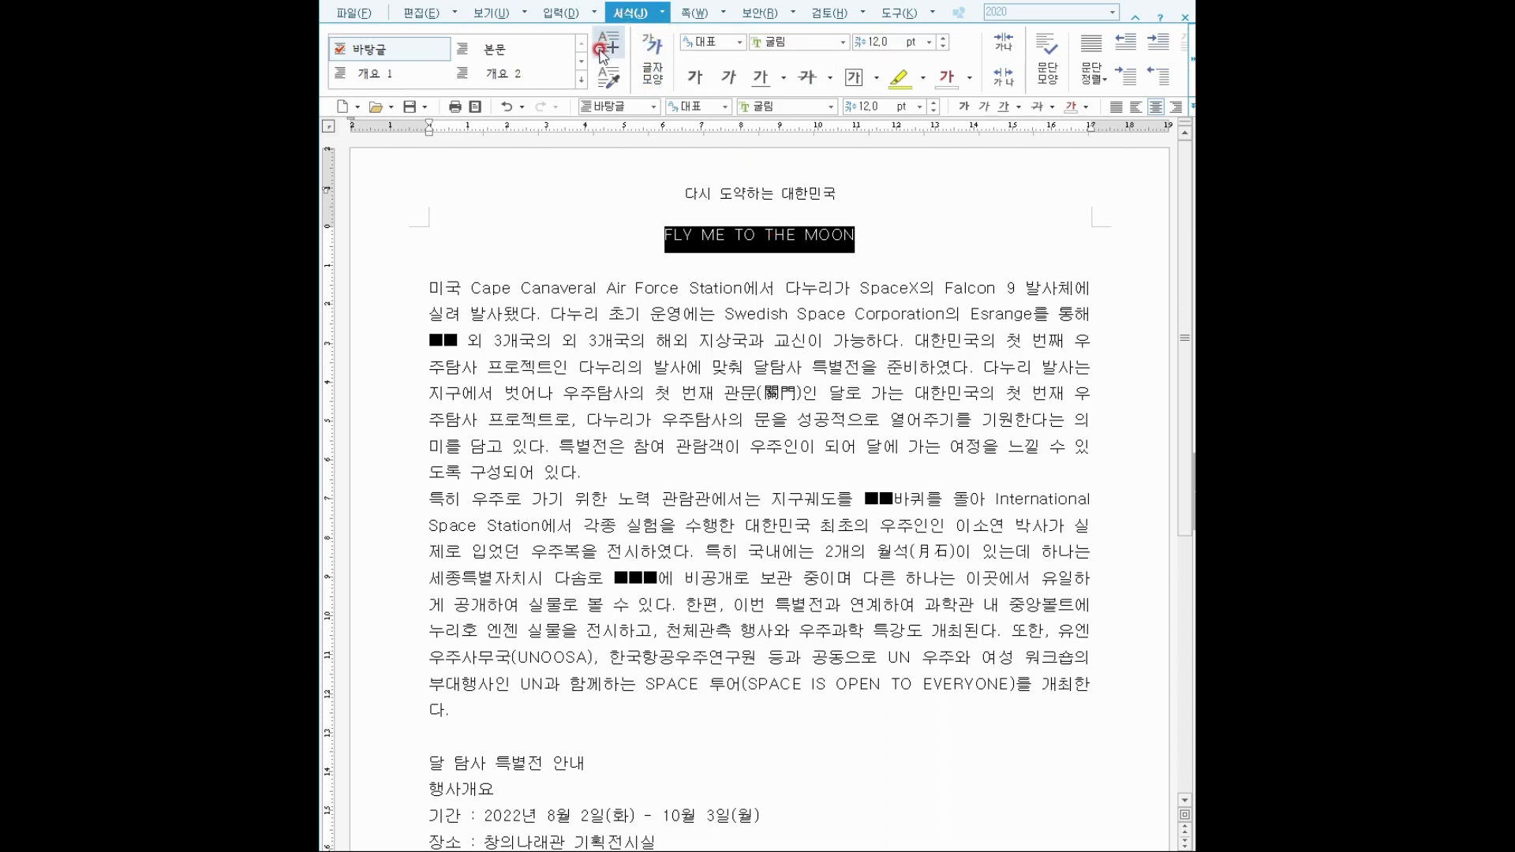
{"action": "right_click", "coordinate": [727, 235]}
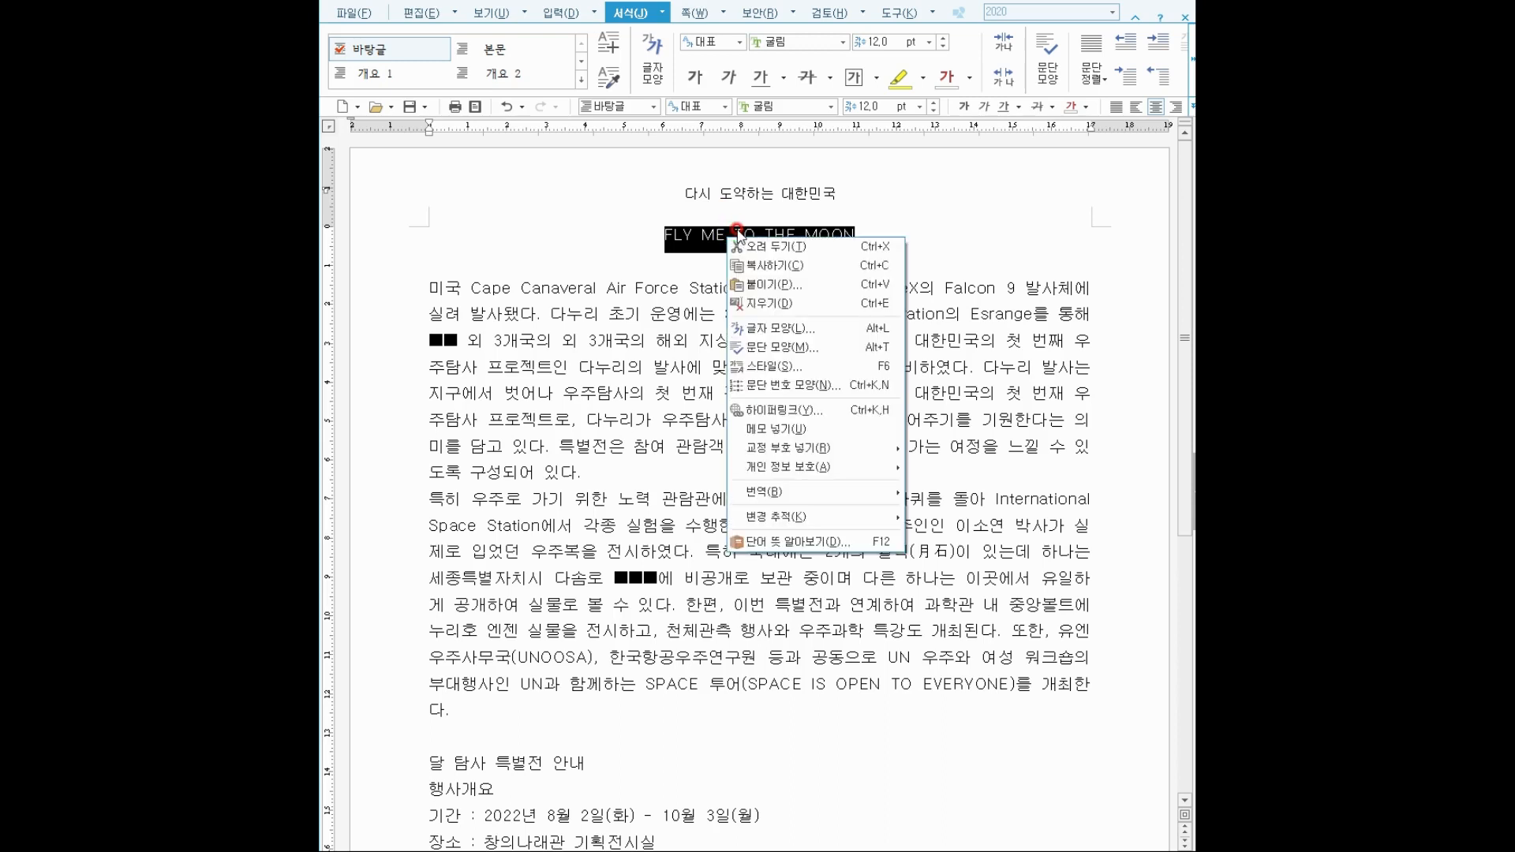
{"action": "left_click", "coordinate": [790, 330]}
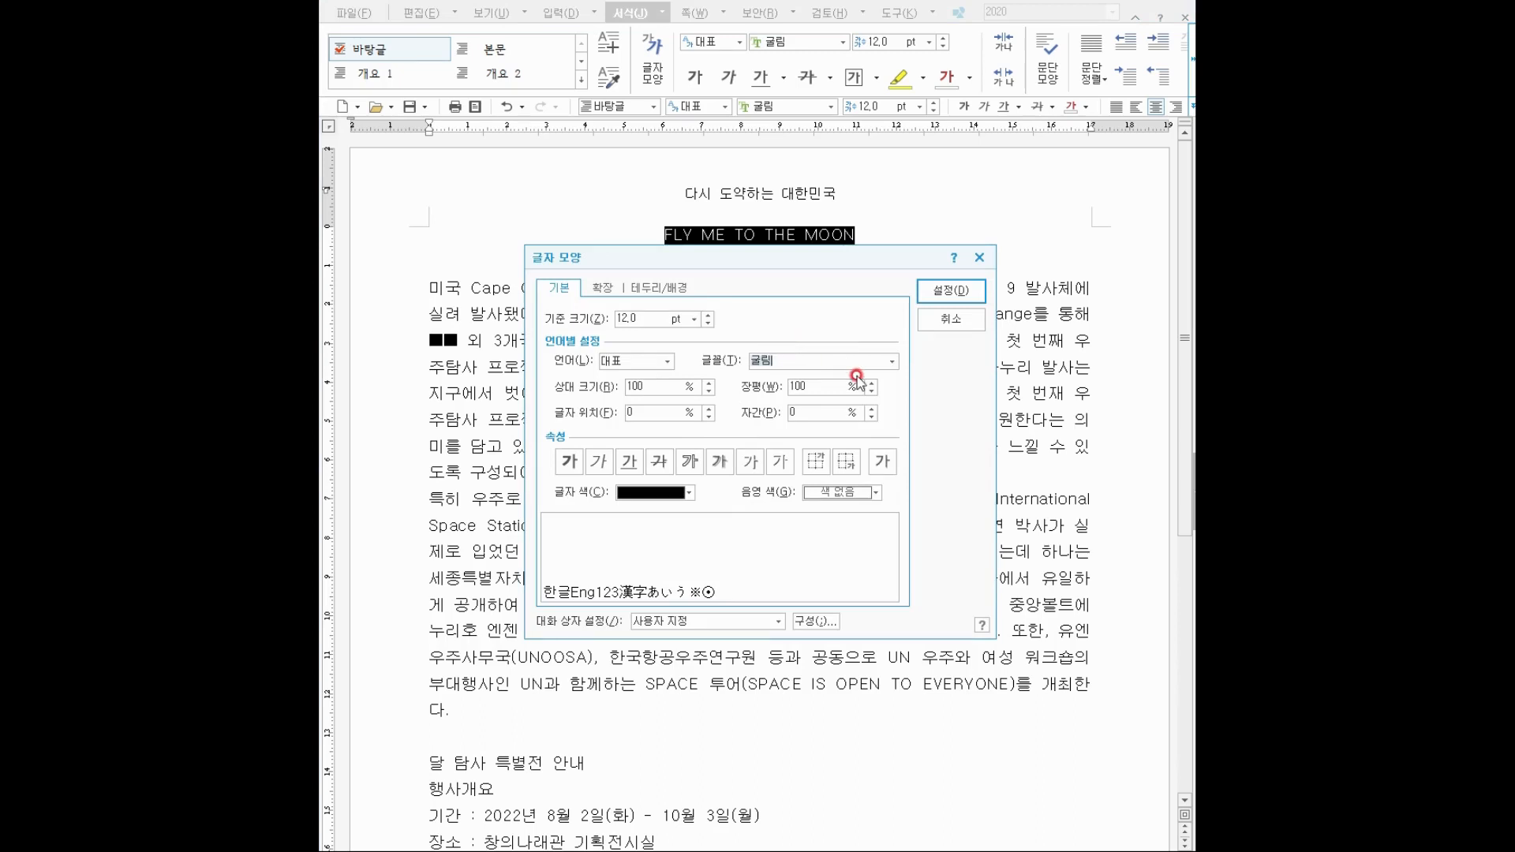
{"action": "key", "text": "BackSpace"}
{"action": "key", "text": "BackSpace"}
{"action": "type", "text": "궁서"}
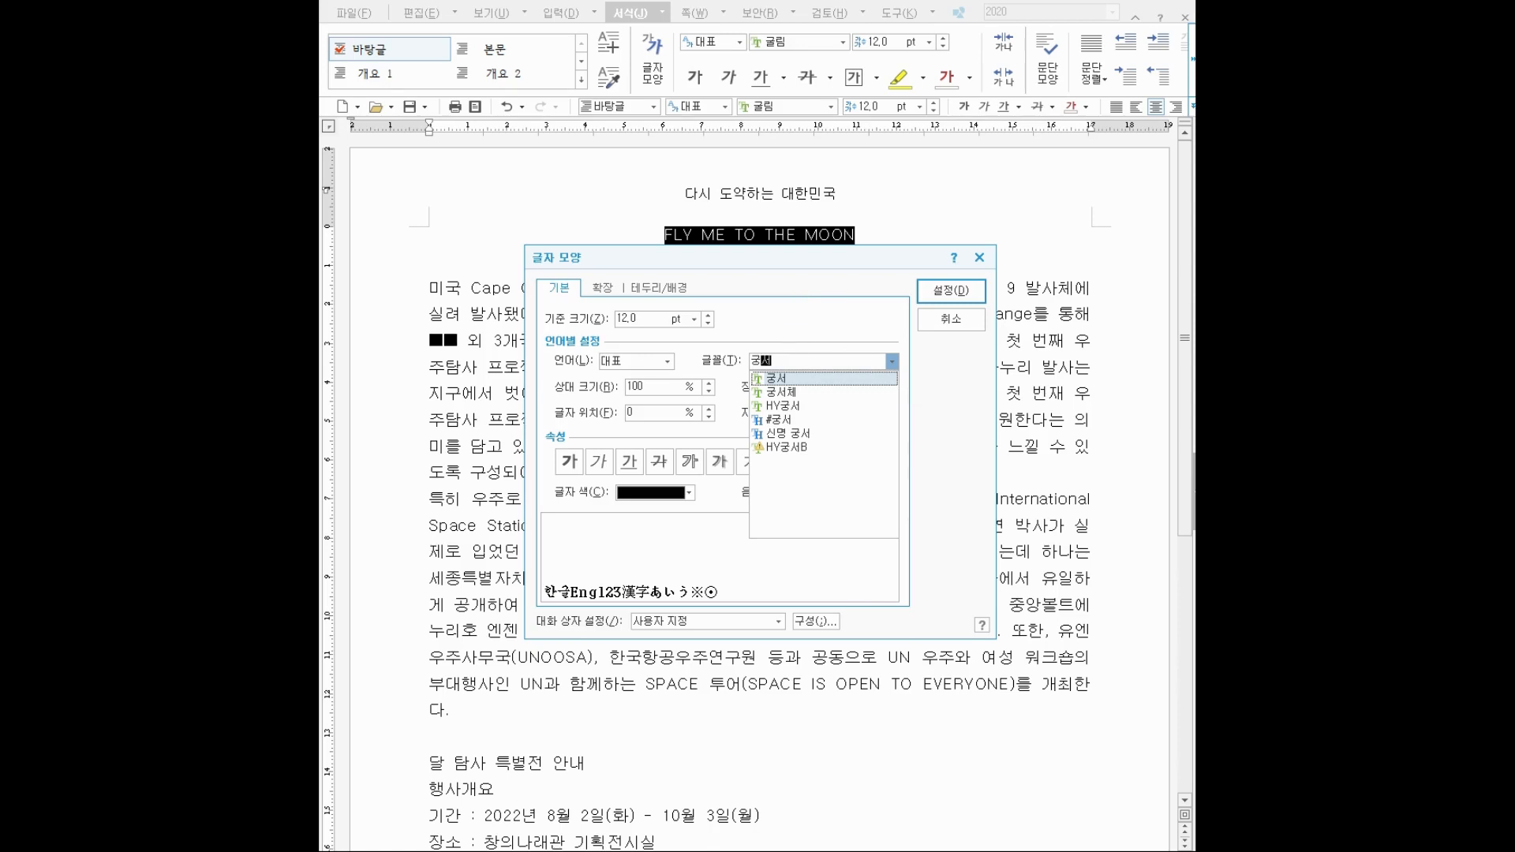
{"action": "left_click", "coordinate": [789, 339]}
{"action": "left_click_drag", "start_coordinate": [697, 321], "coordinate": [580, 316]}
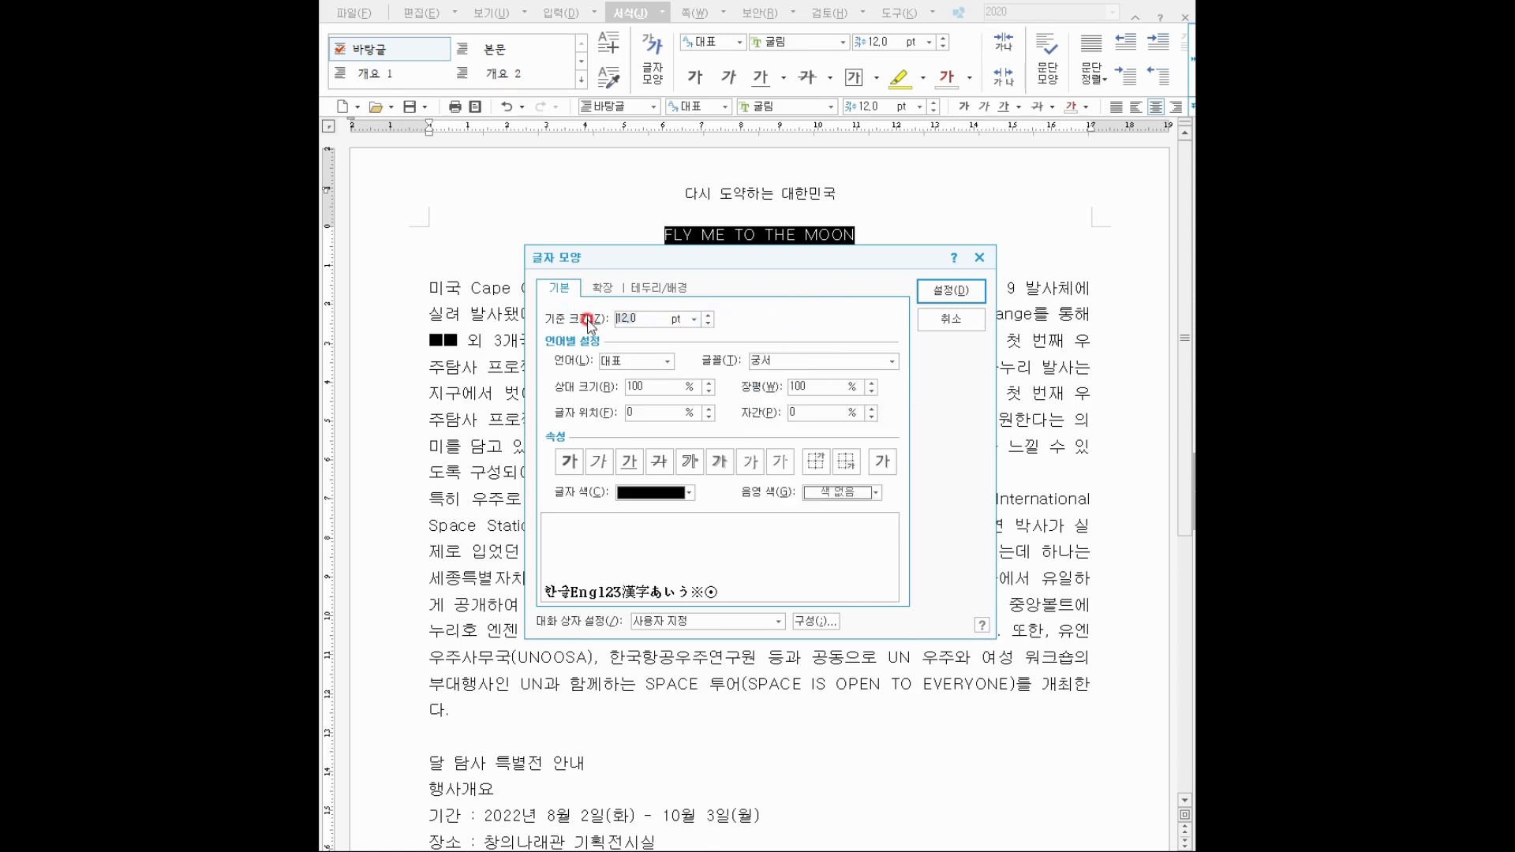
{"action": "type", "text": "21"}
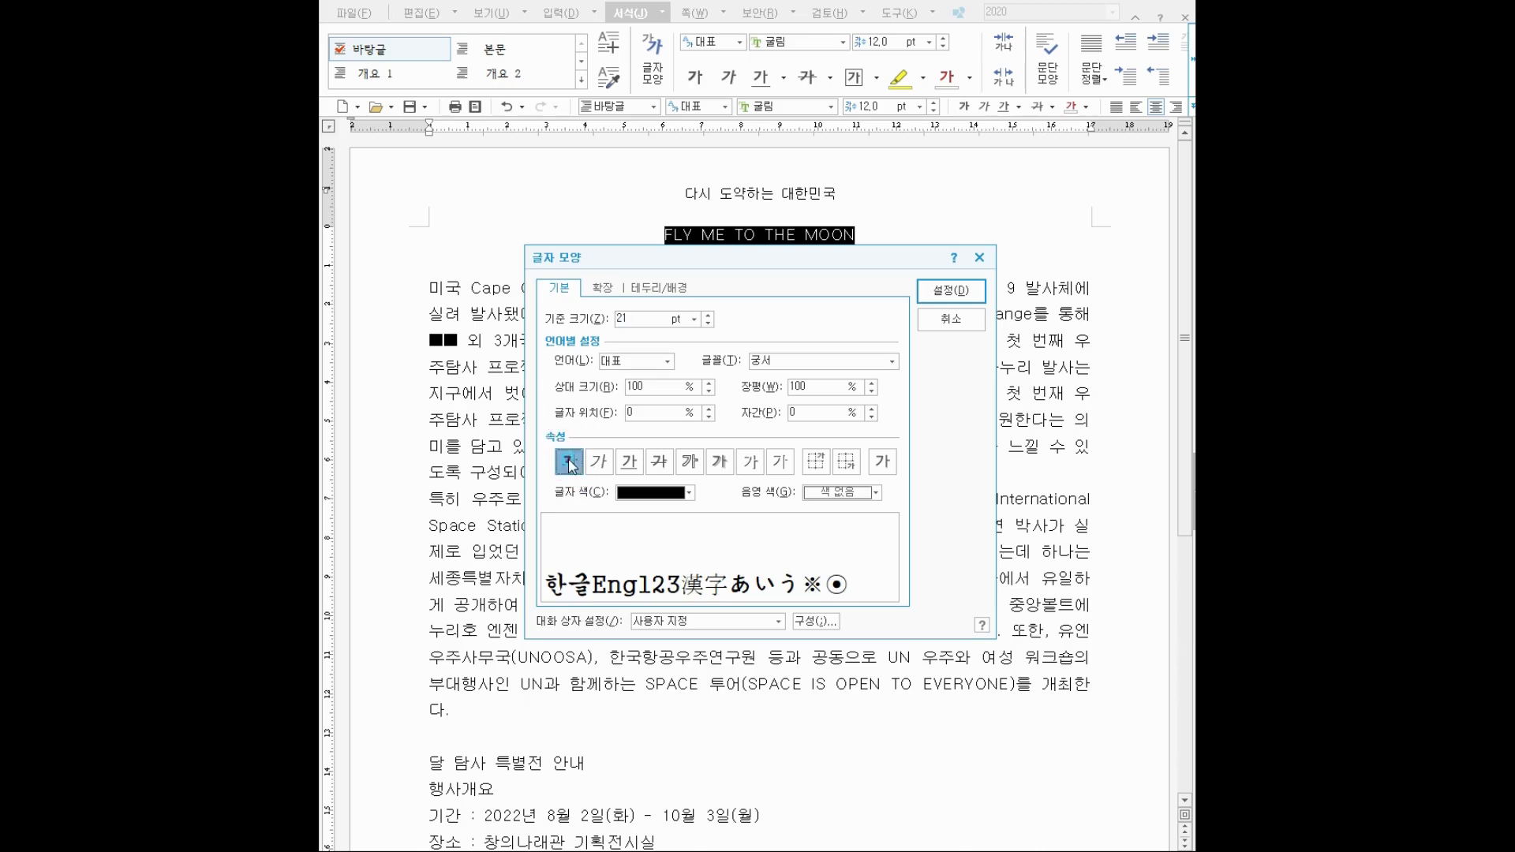
Make the title bold with 장평 97% and 자간 -4%, and apply.
{"action": "left_click", "coordinate": [569, 461]}
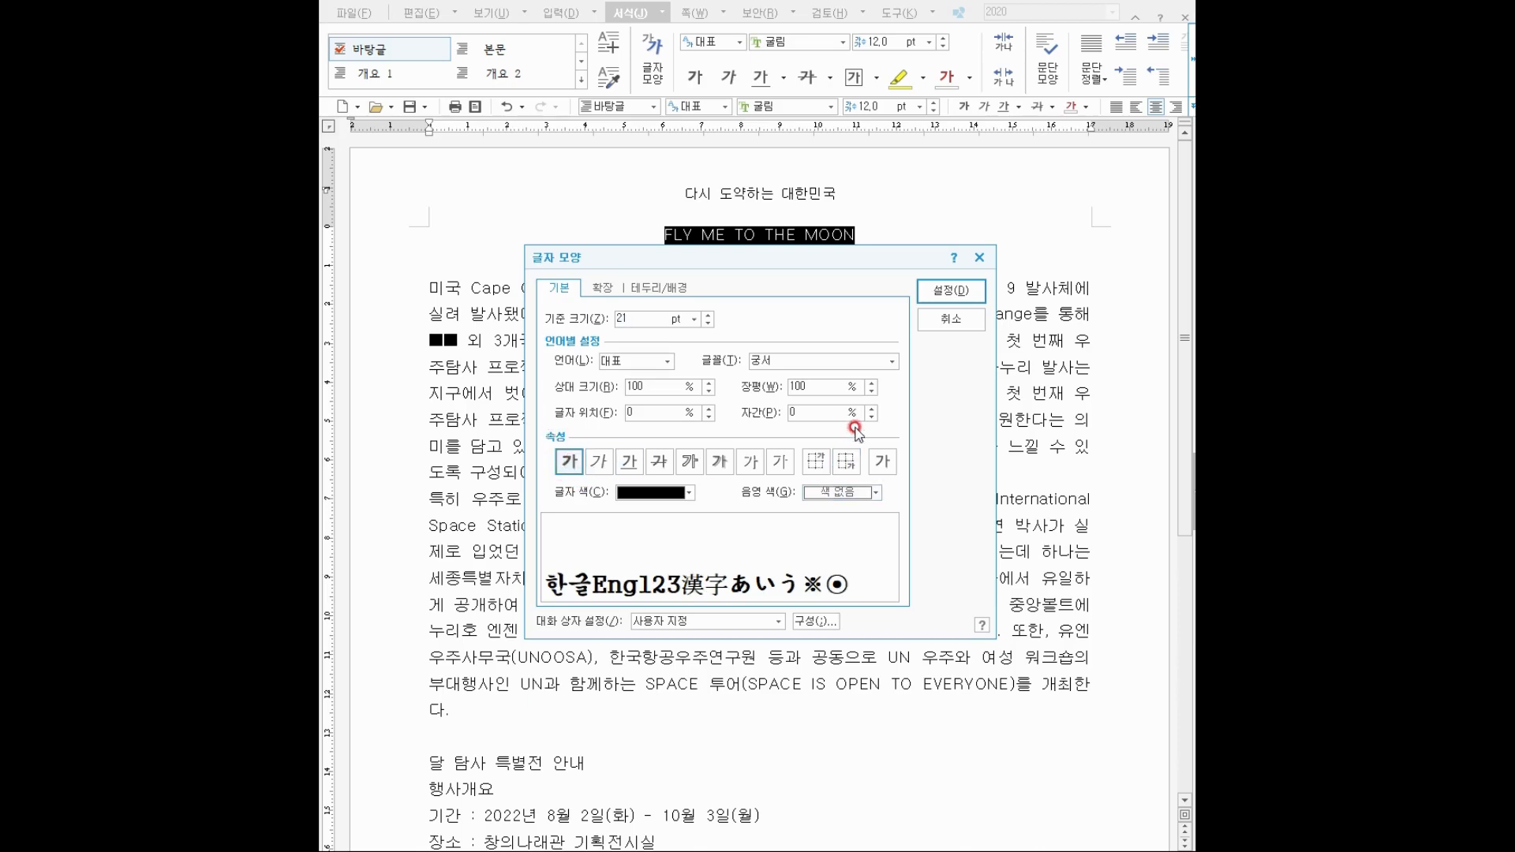
{"action": "left_click_drag", "start_coordinate": [834, 385], "coordinate": [750, 383]}
{"action": "type", "text": "97"}
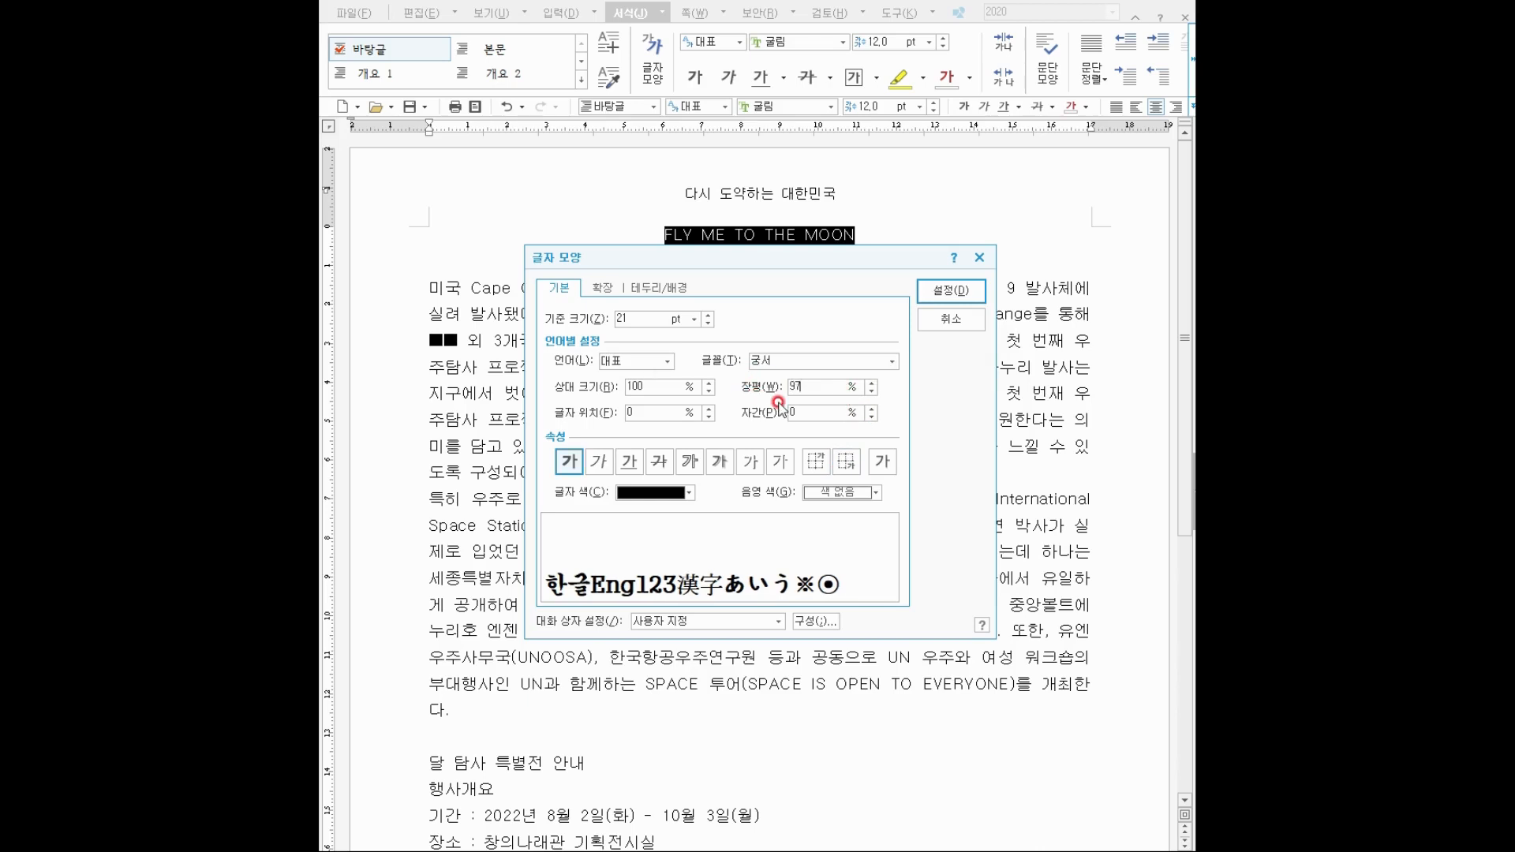
{"action": "left_click_drag", "start_coordinate": [803, 411], "coordinate": [767, 416]}
{"action": "type", "text": "-4"}
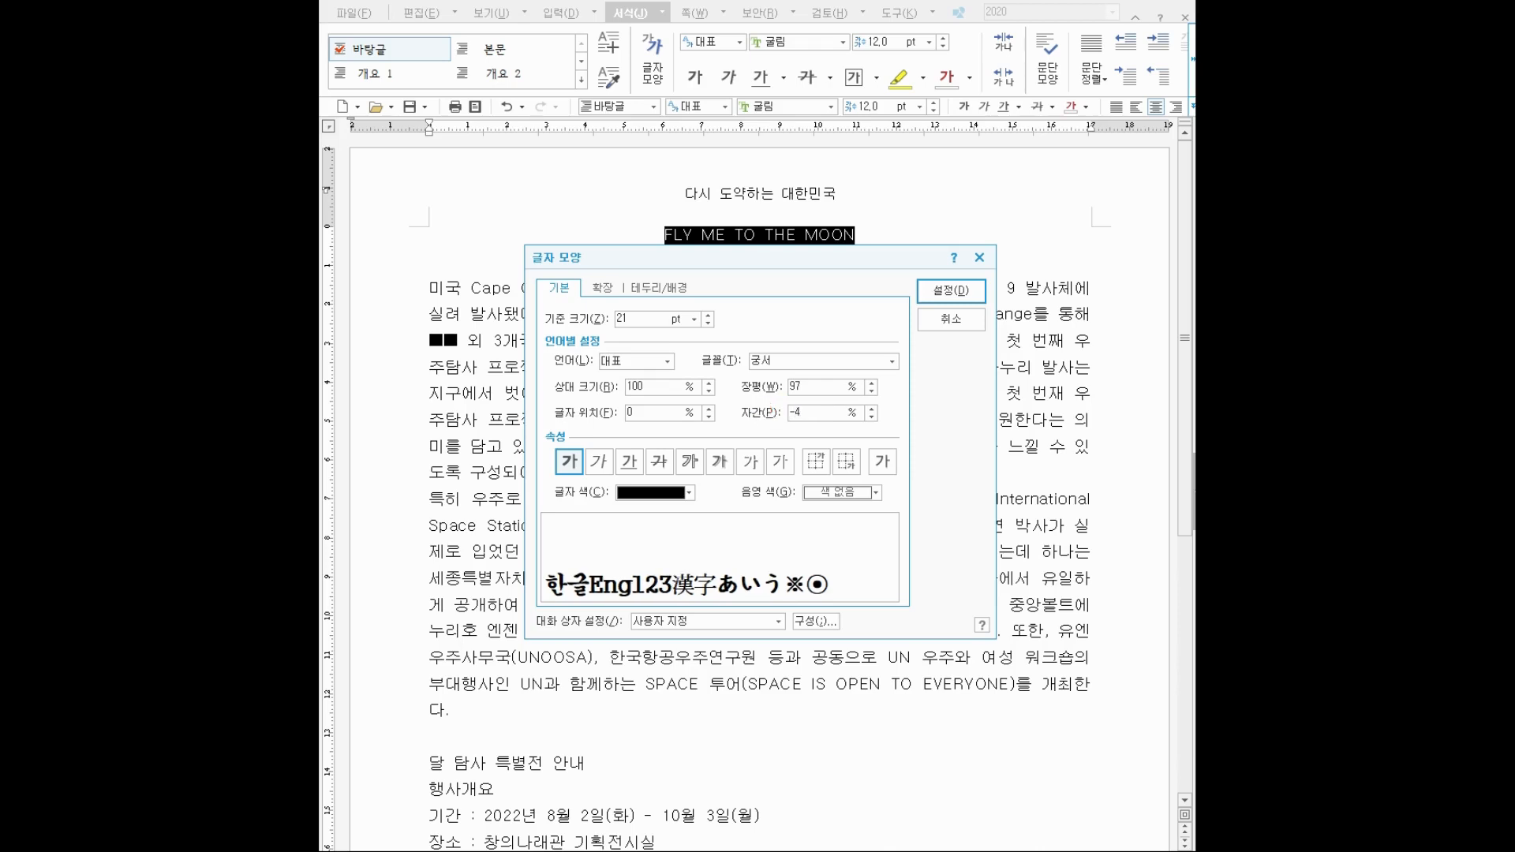
{"action": "left_click", "coordinate": [950, 292]}
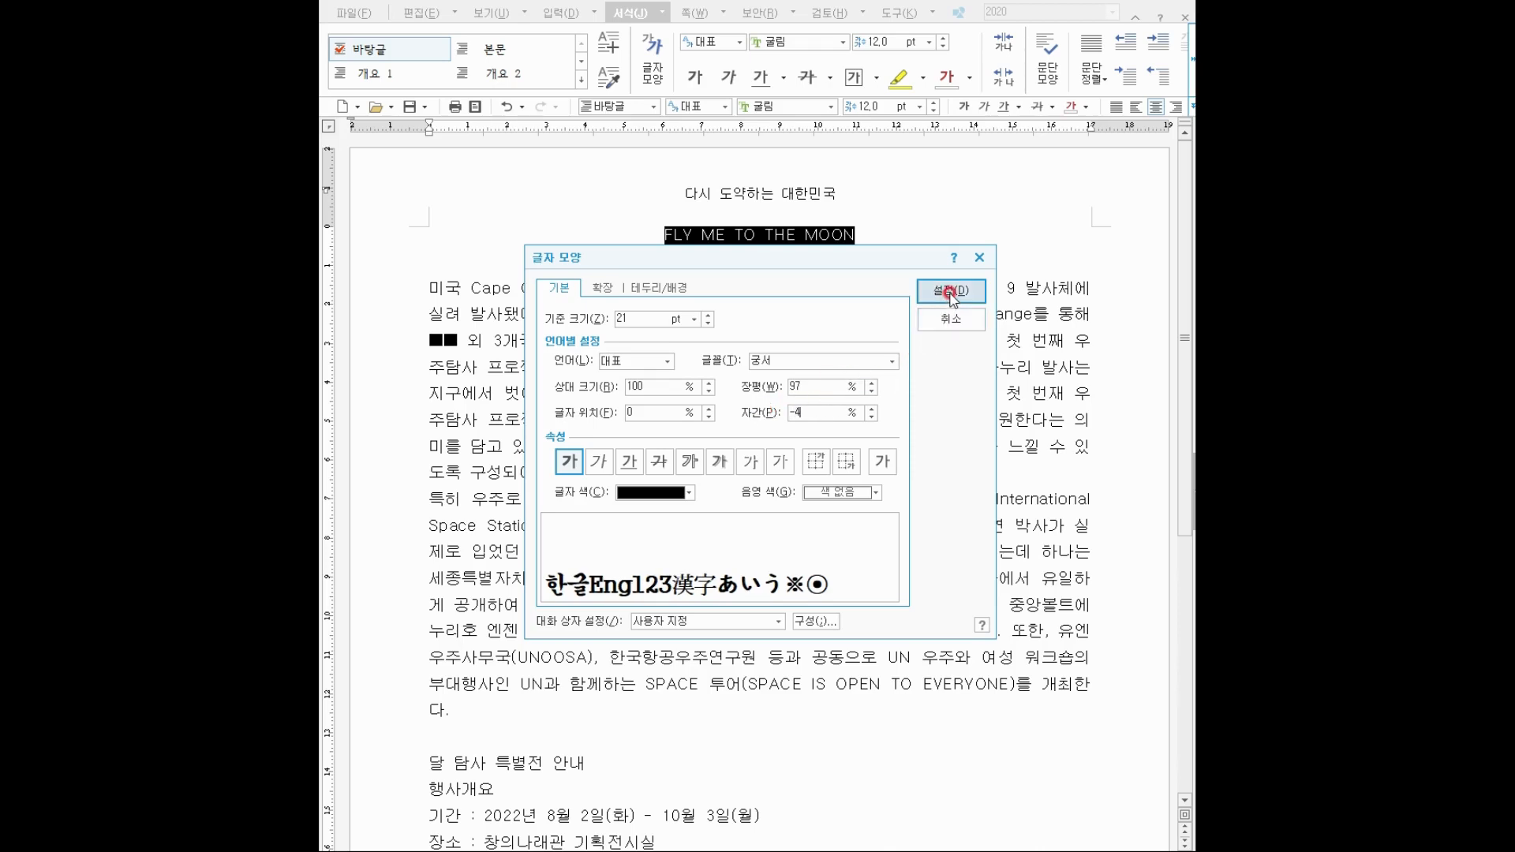
{"action": "left_click", "coordinate": [950, 292]}
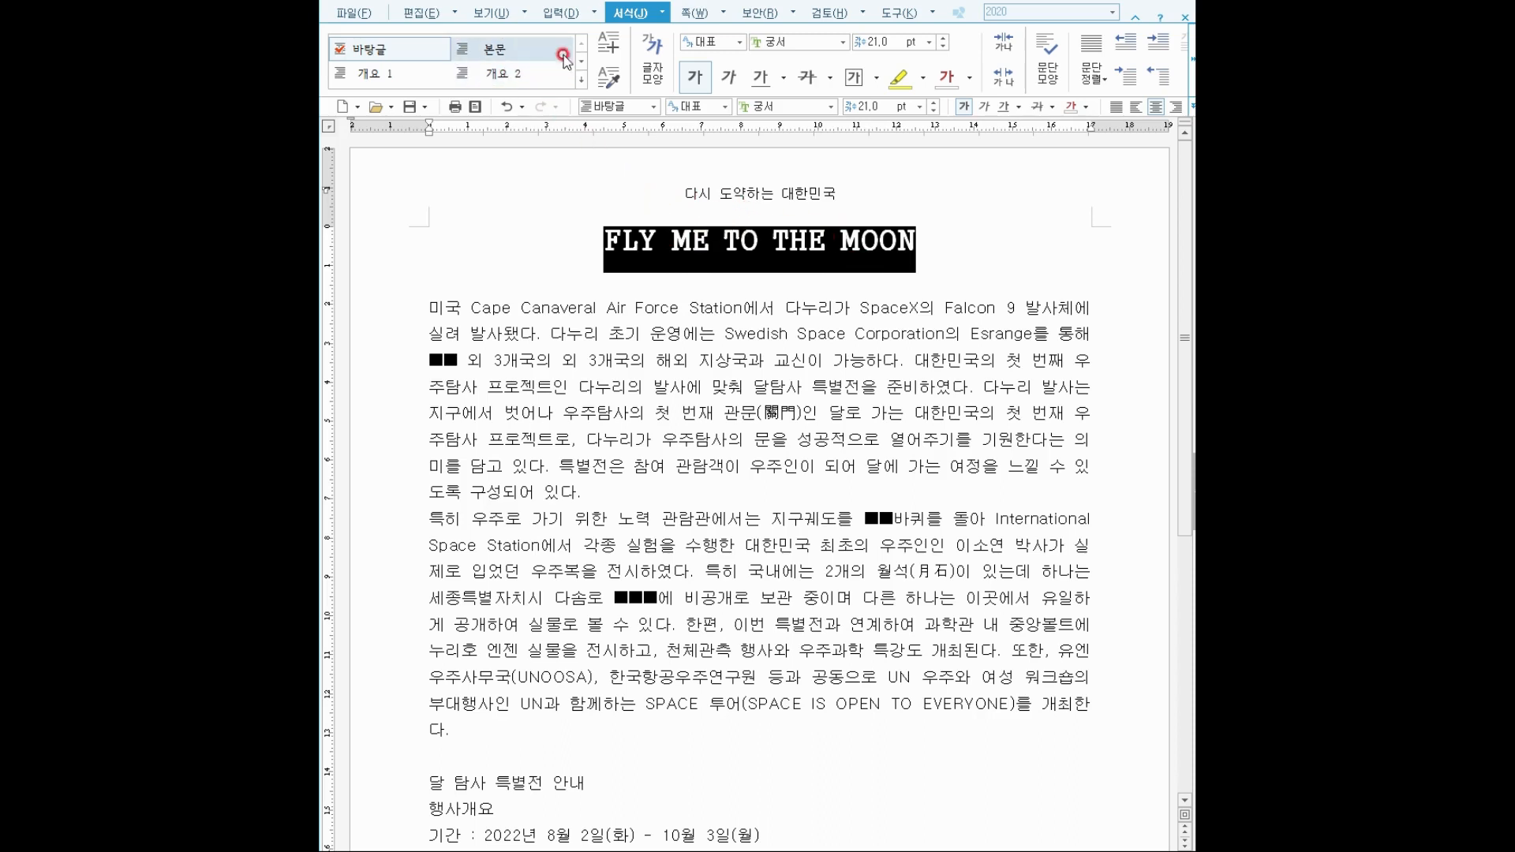
{"action": "left_click", "coordinate": [562, 17]}
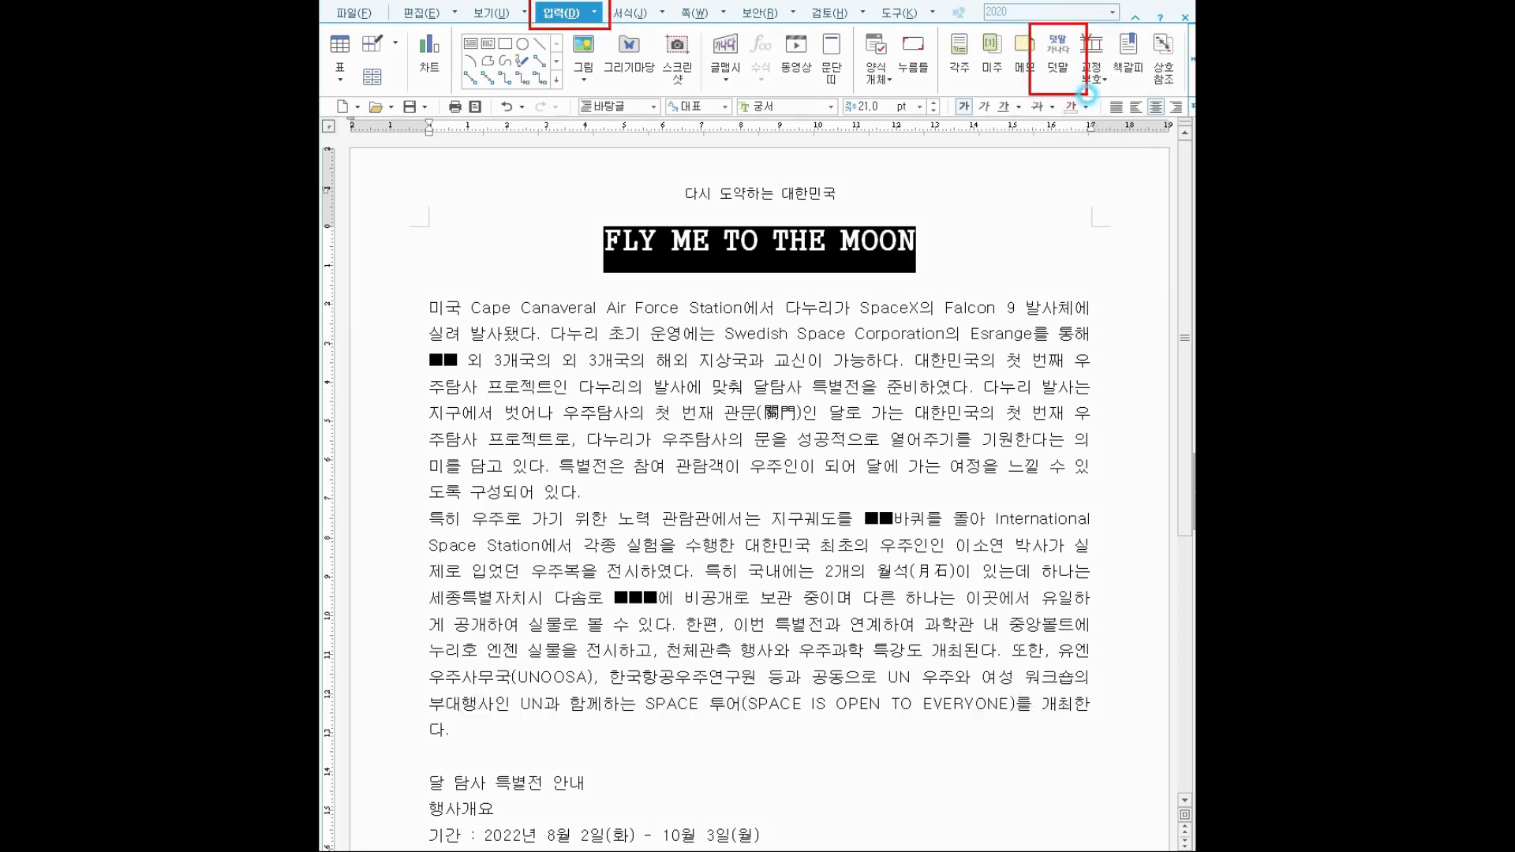
Insert the 덧말 문을 열다, positioned 위, over the title.
{"action": "key", "text": "Escape"}
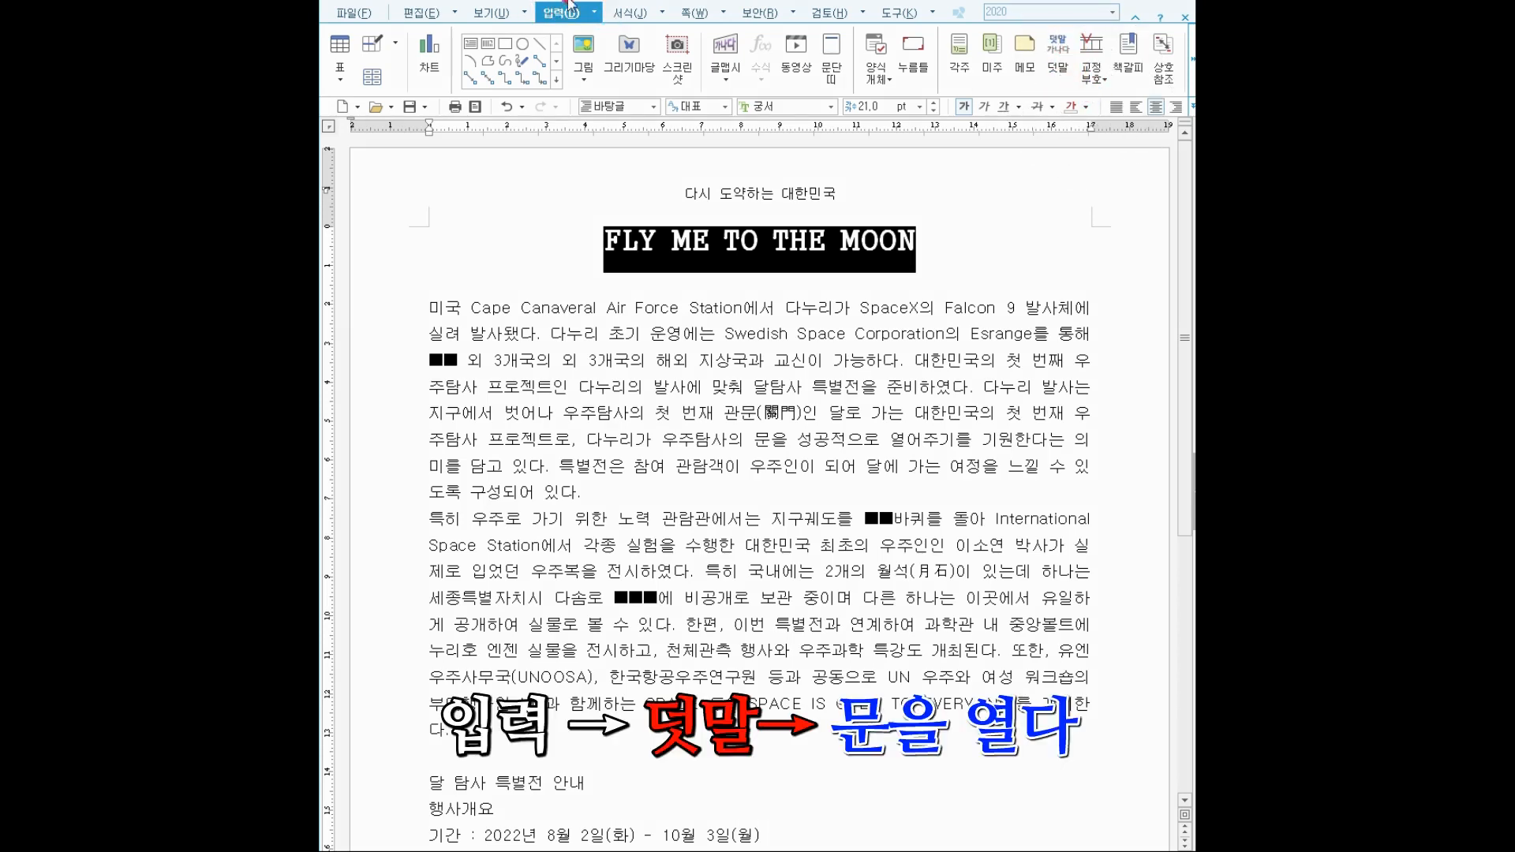
{"action": "left_click", "coordinate": [1052, 43]}
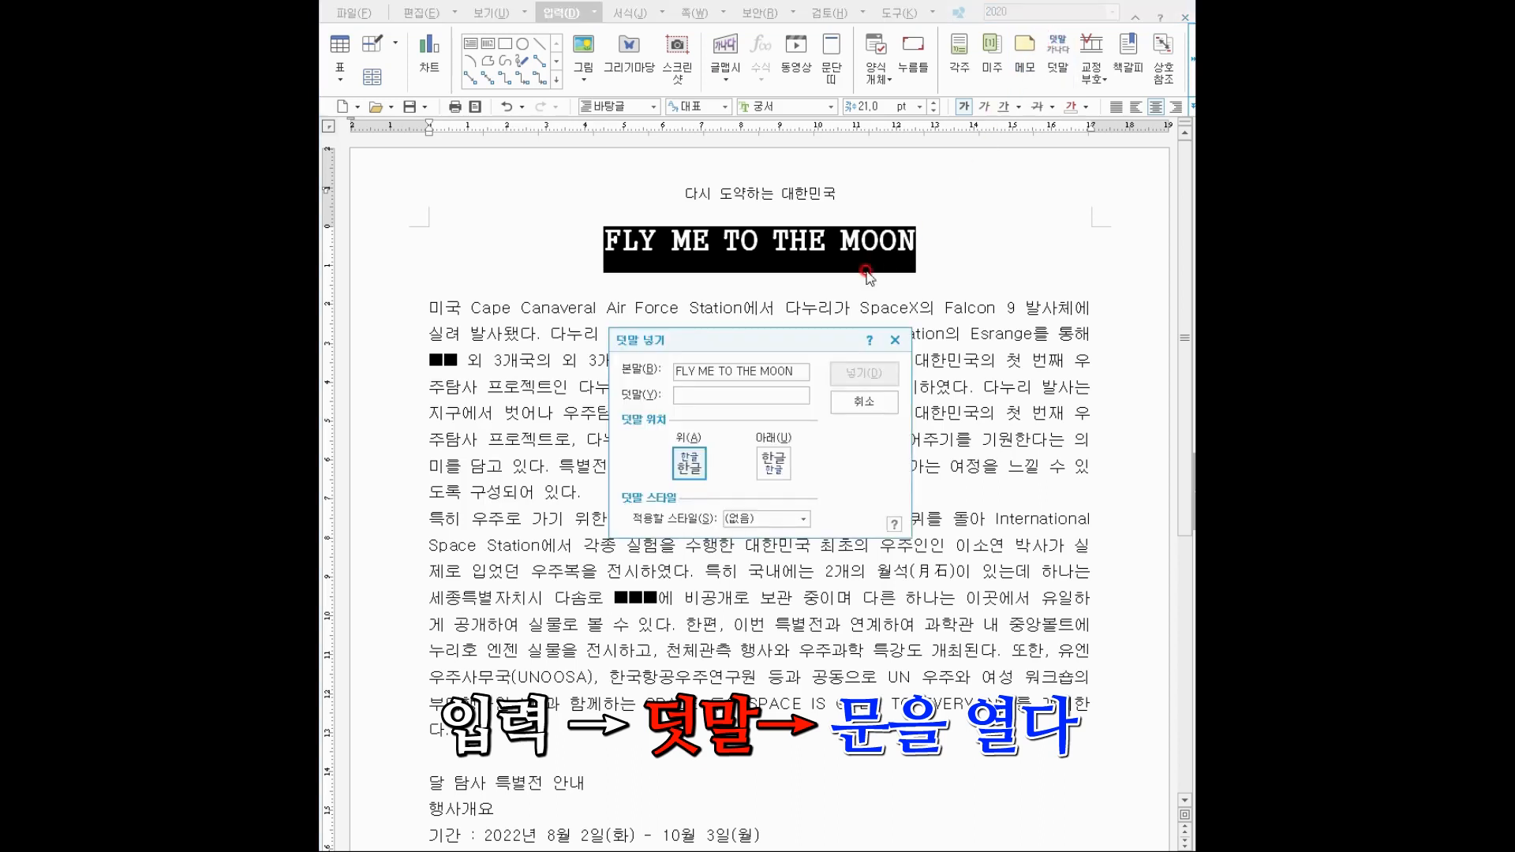
{"action": "type", "text": "ㅁ"}
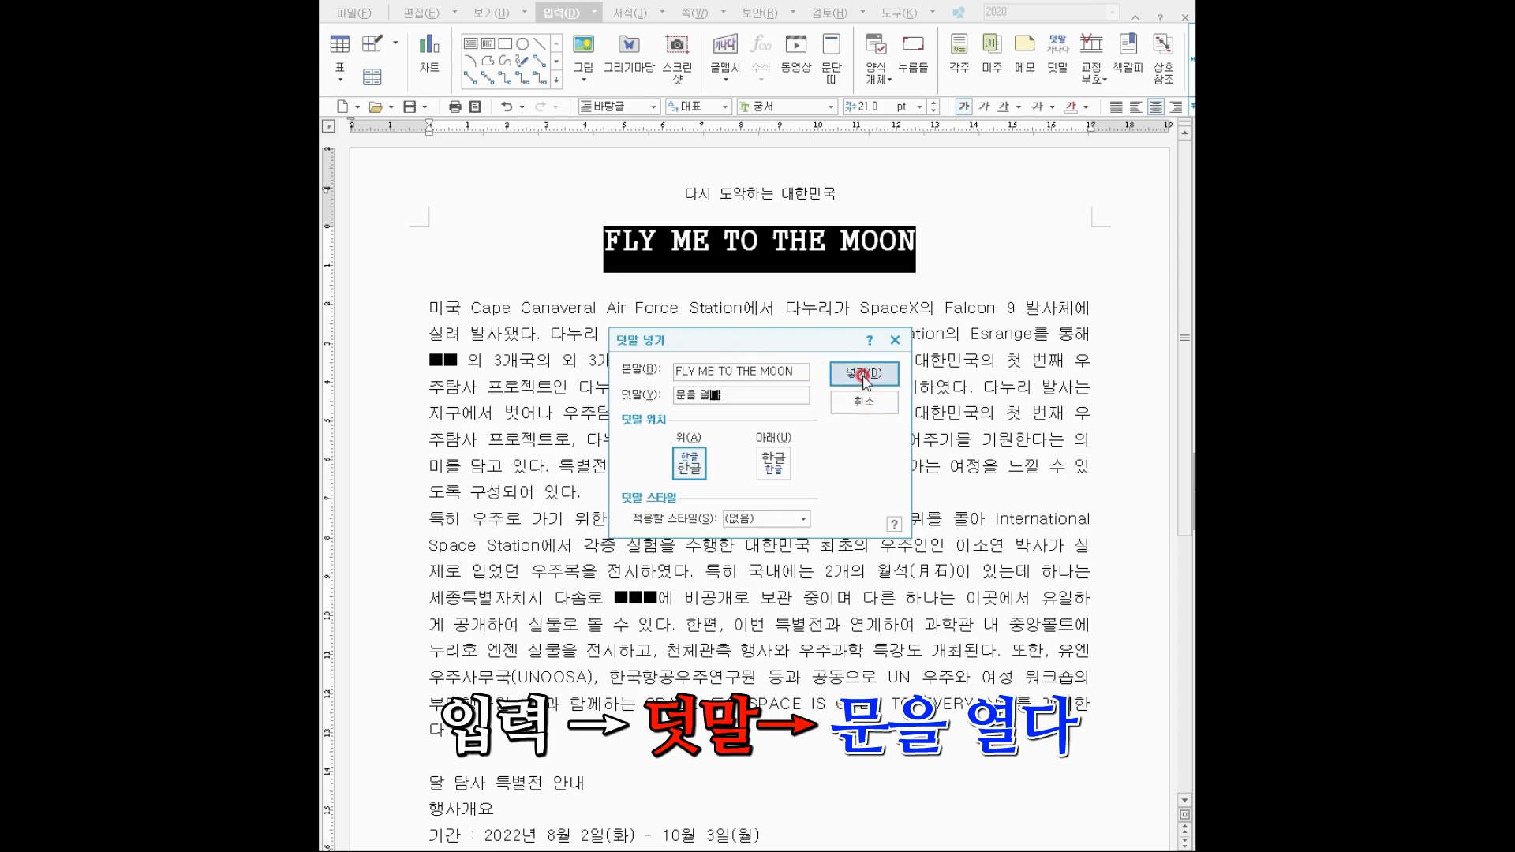
{"action": "left_click", "coordinate": [864, 374]}
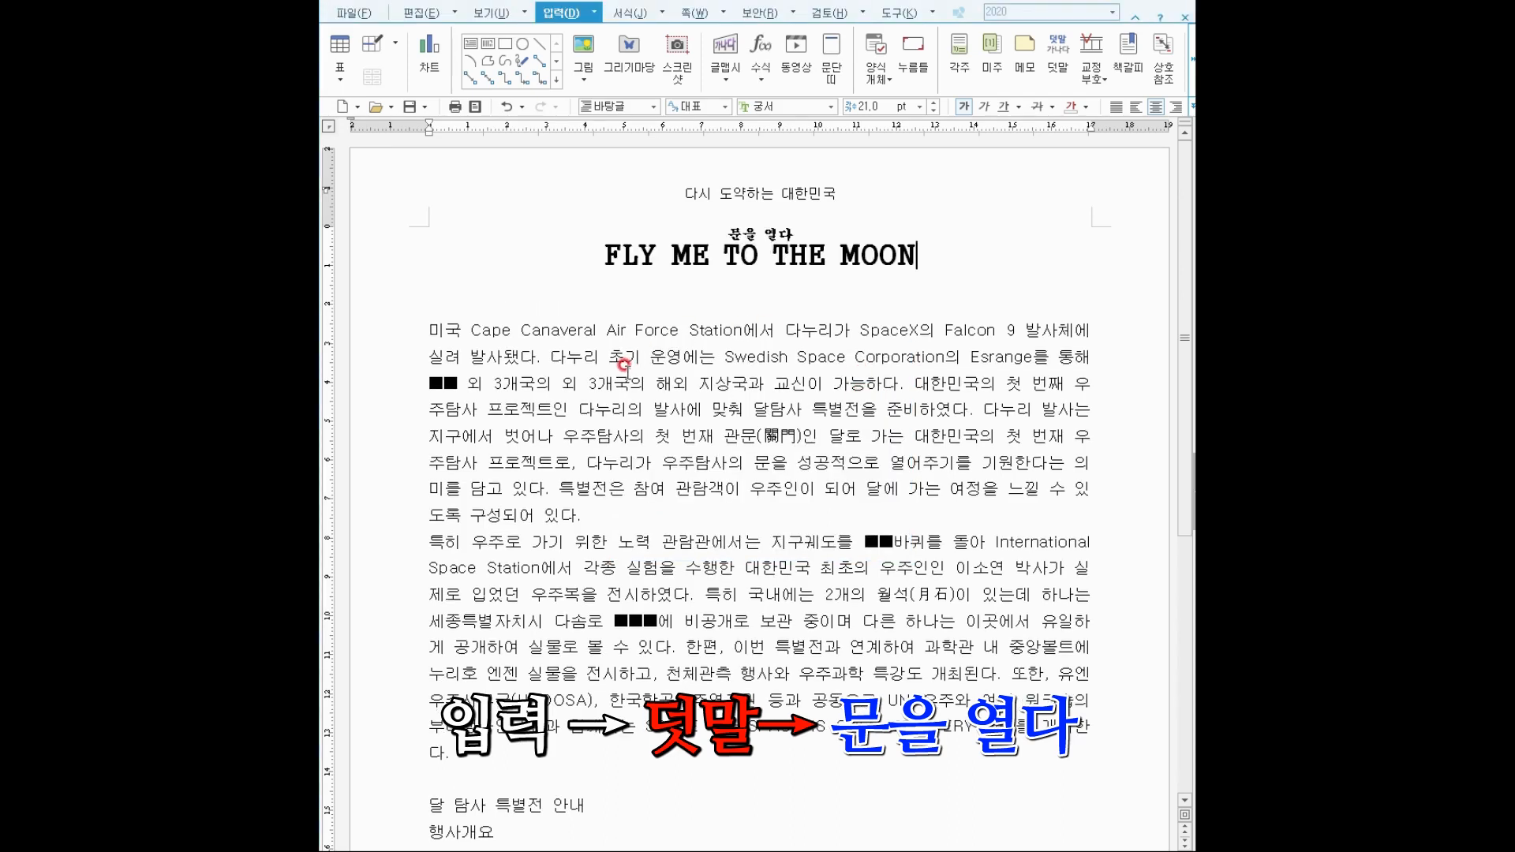
Place the caret in the first body paragraph and open the 문단 첫 글자 장식 dialog.
{"action": "left_click", "coordinate": [623, 364]}
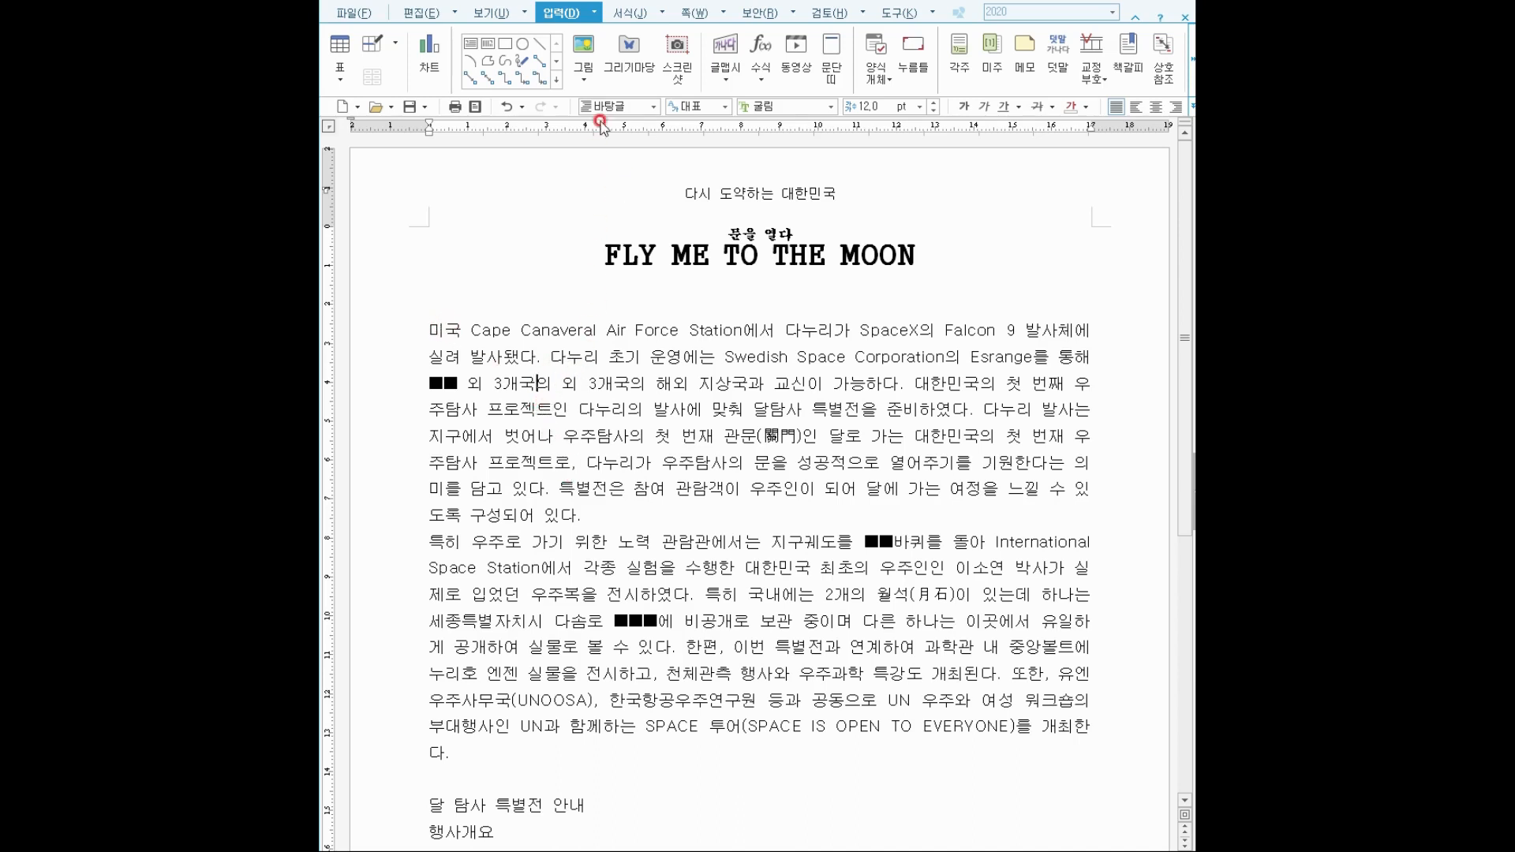
{"action": "left_click", "coordinate": [629, 13]}
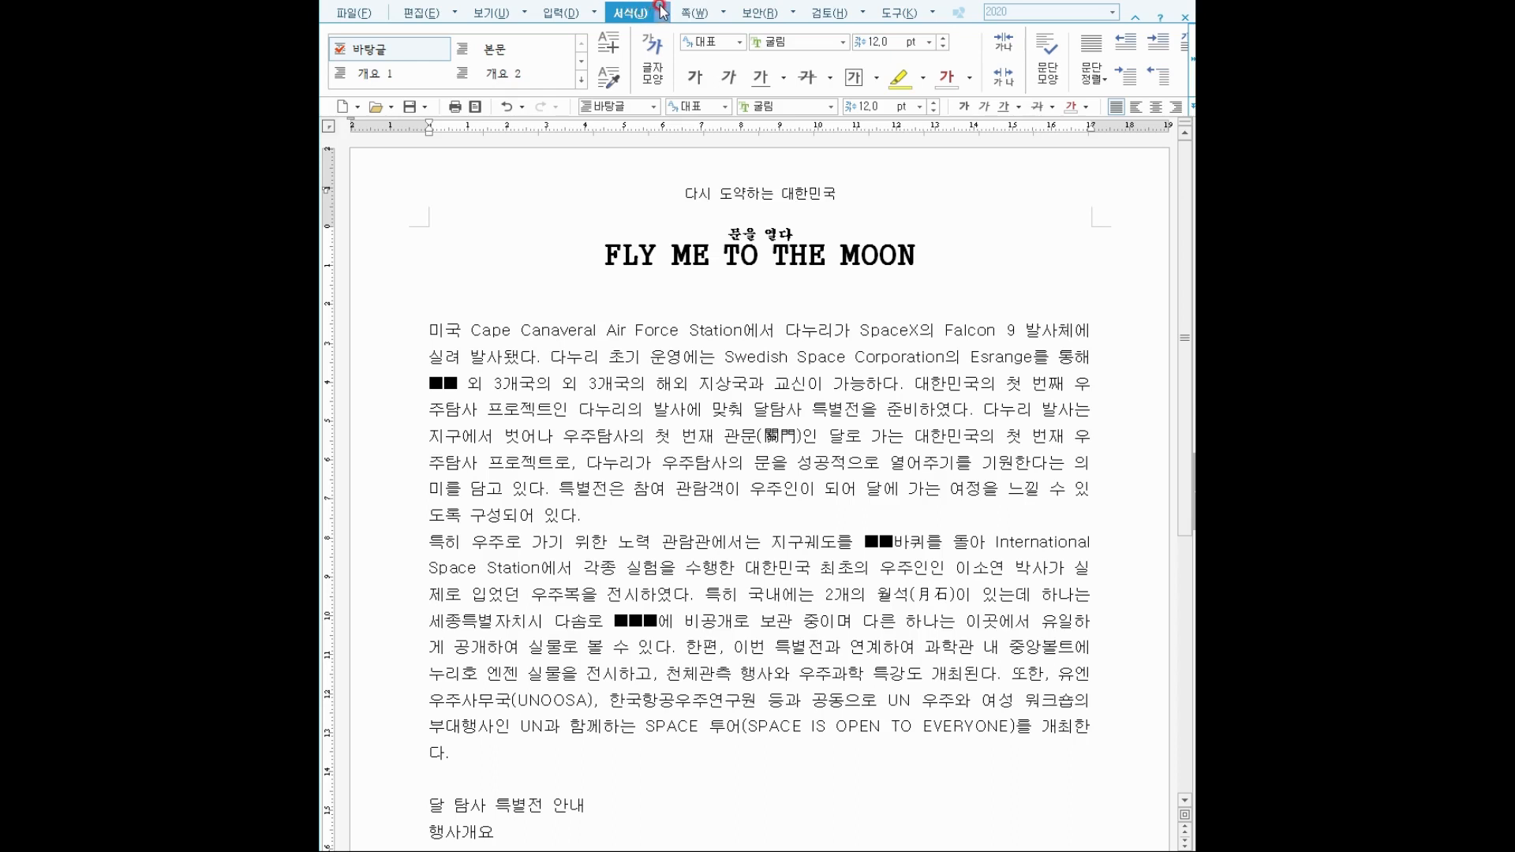
{"action": "left_click", "coordinate": [663, 12]}
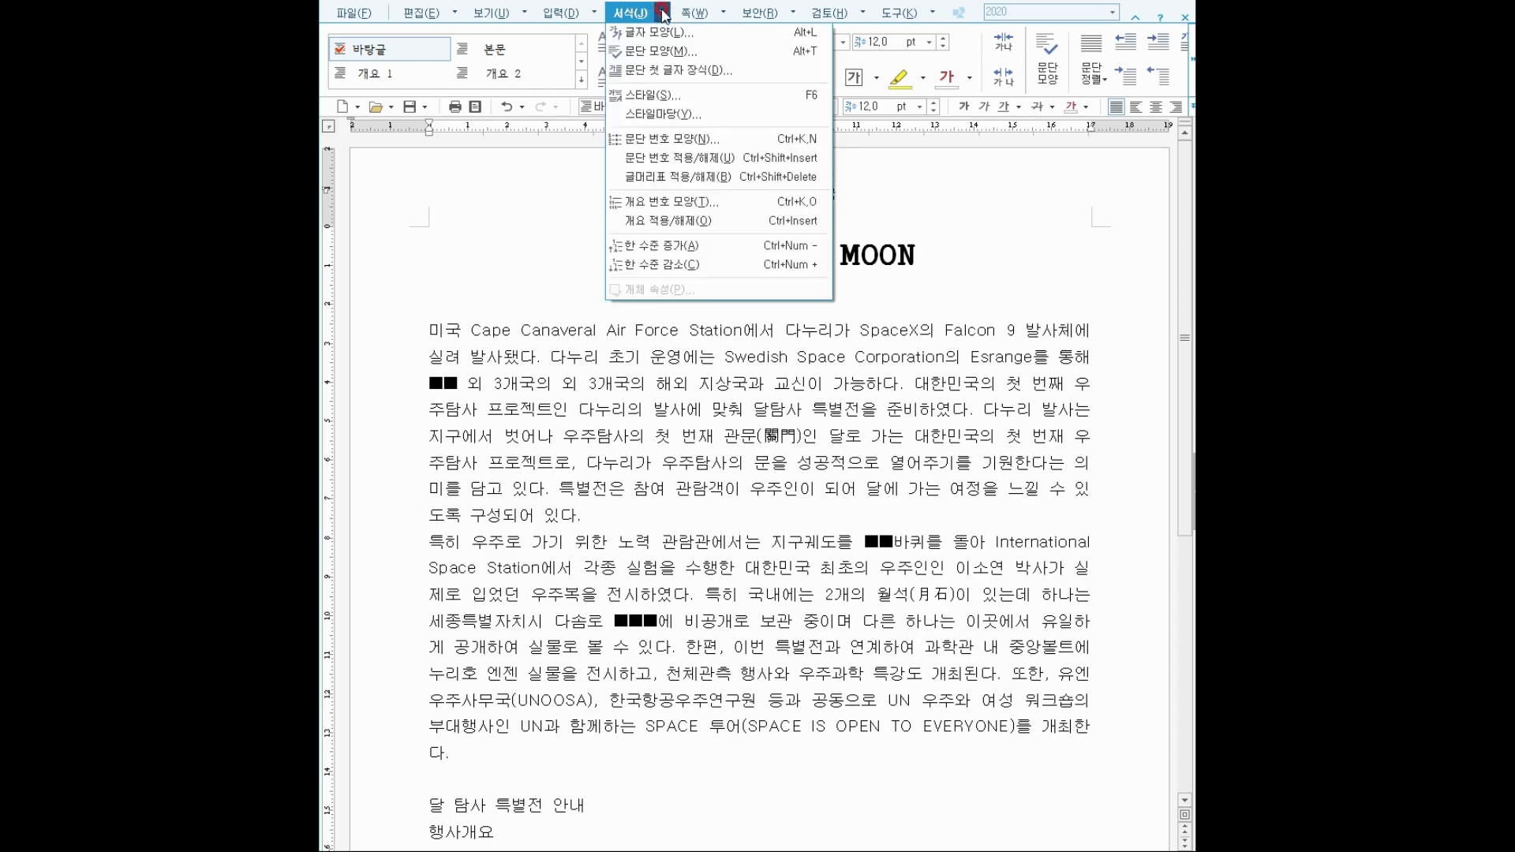
{"action": "left_click", "coordinate": [720, 71]}
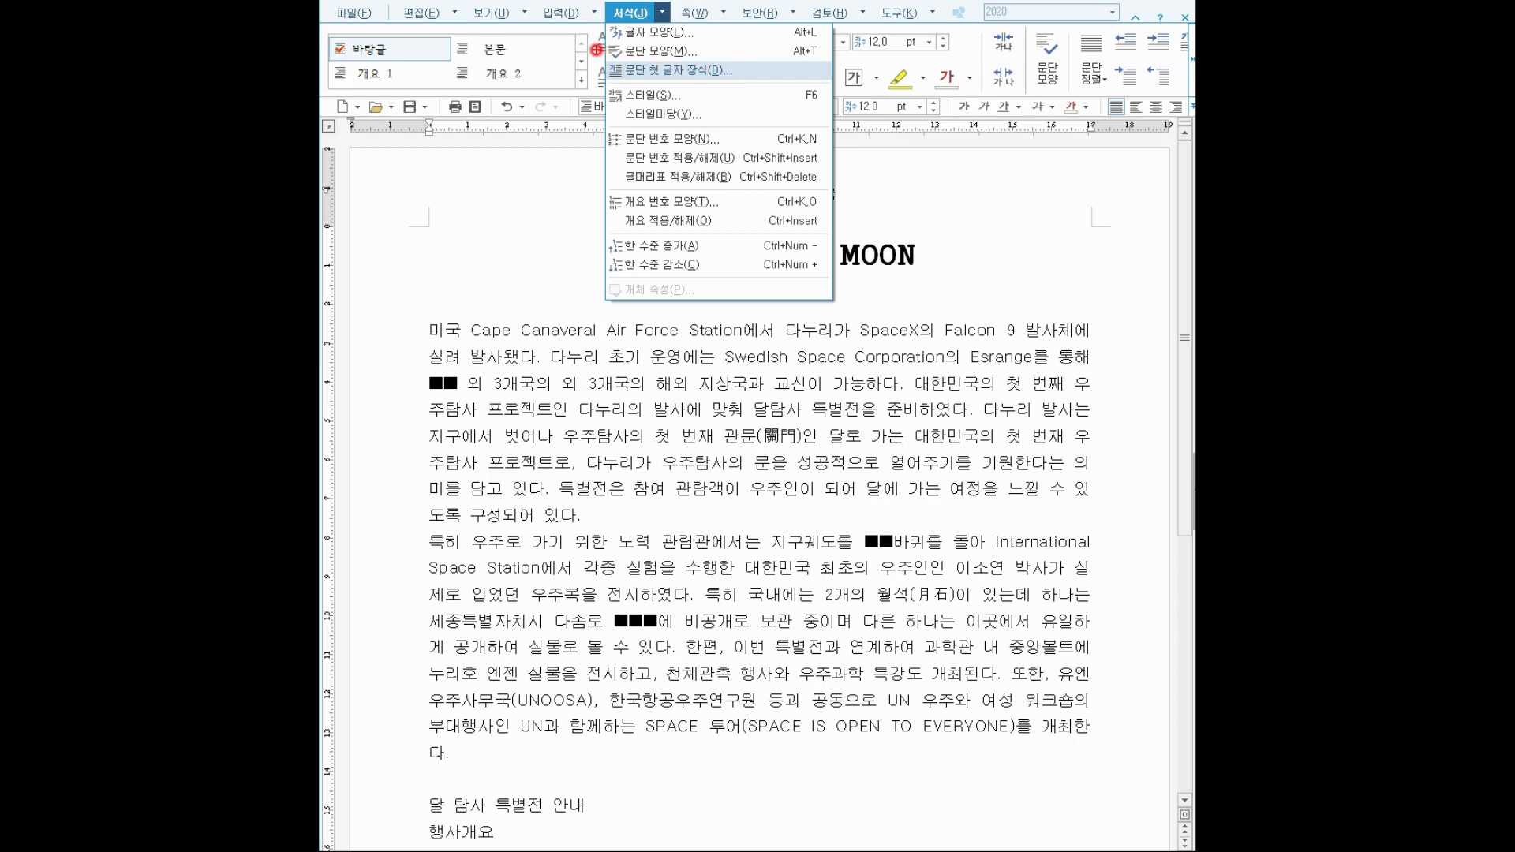
{"action": "left_click_drag", "start_coordinate": [600, 53], "coordinate": [744, 88]}
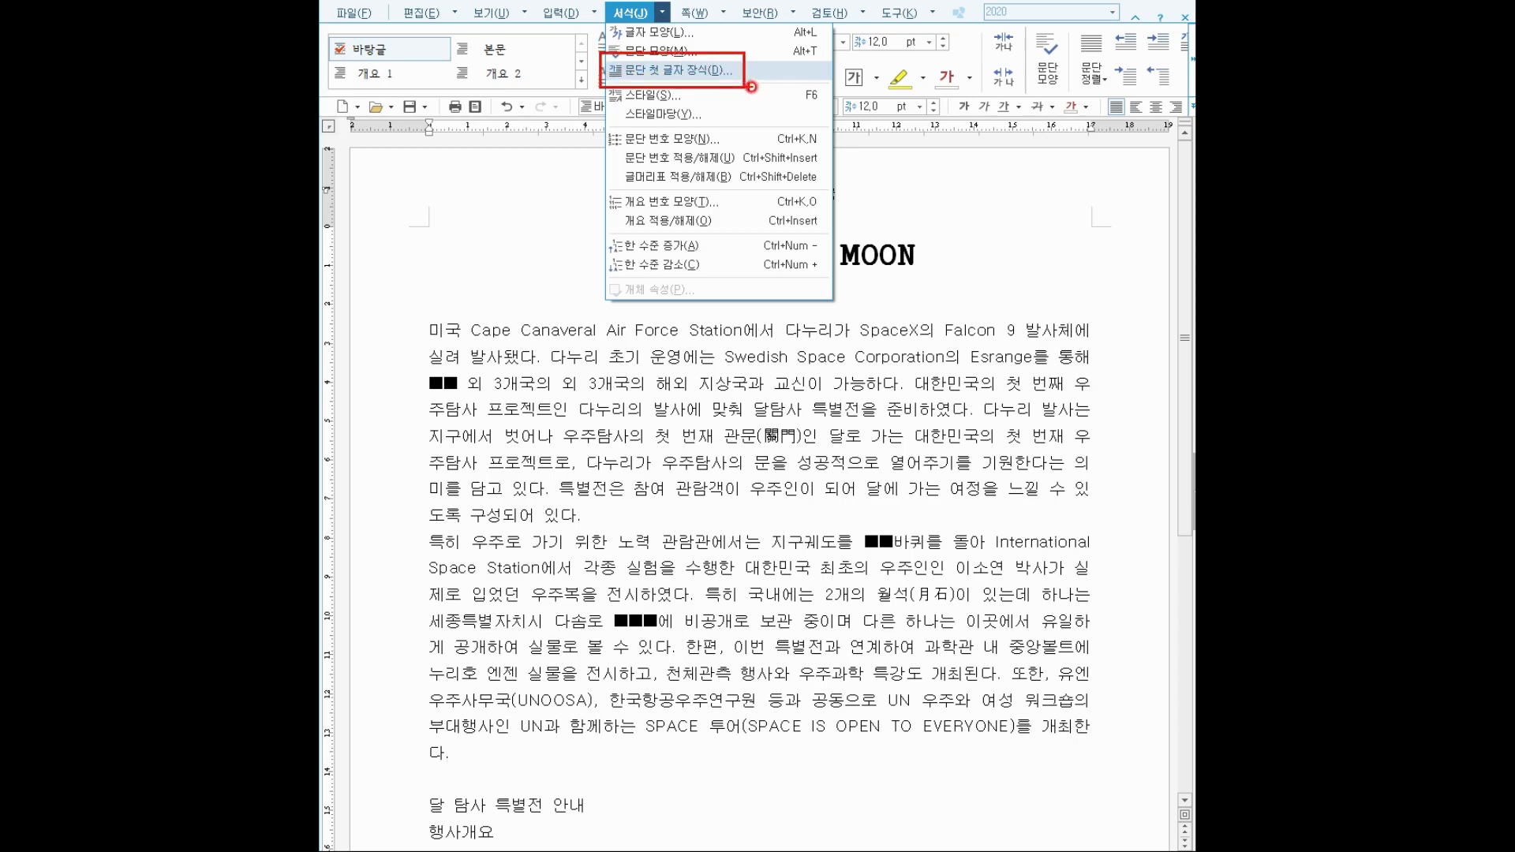
{"action": "mouse_move", "coordinate": [655, 25]}
{"action": "left_mouse_down"}
{"action": "mouse_move", "coordinate": [620, 3]}
{"action": "mouse_move", "coordinate": [655, 25]}
{"action": "left_mouse_up"}
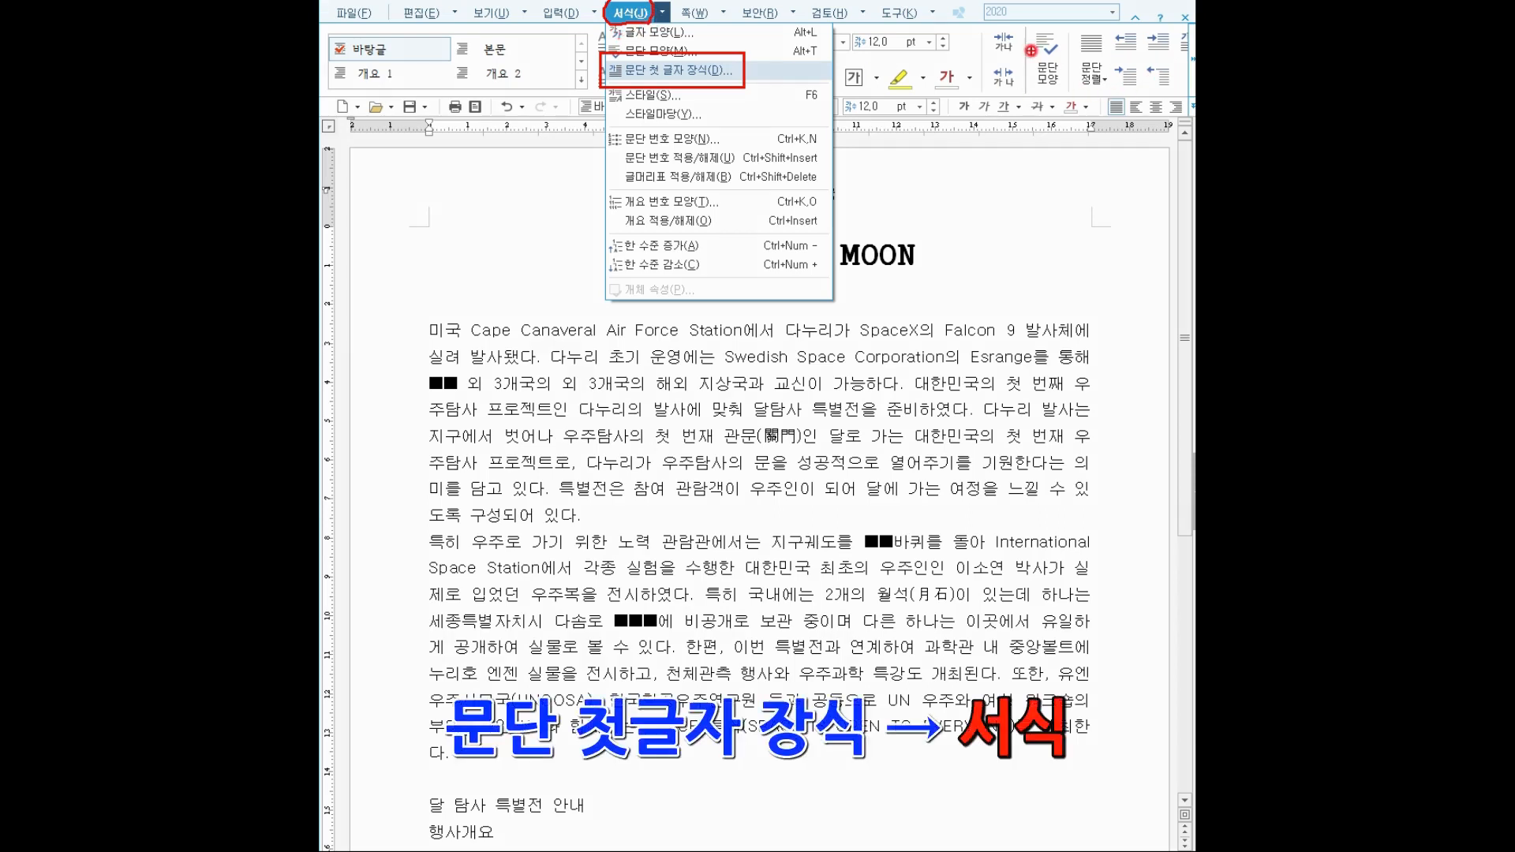
{"action": "left_click_drag", "start_coordinate": [1174, 21], "coordinate": [1193, 57]}
{"action": "key", "text": "Escape"}
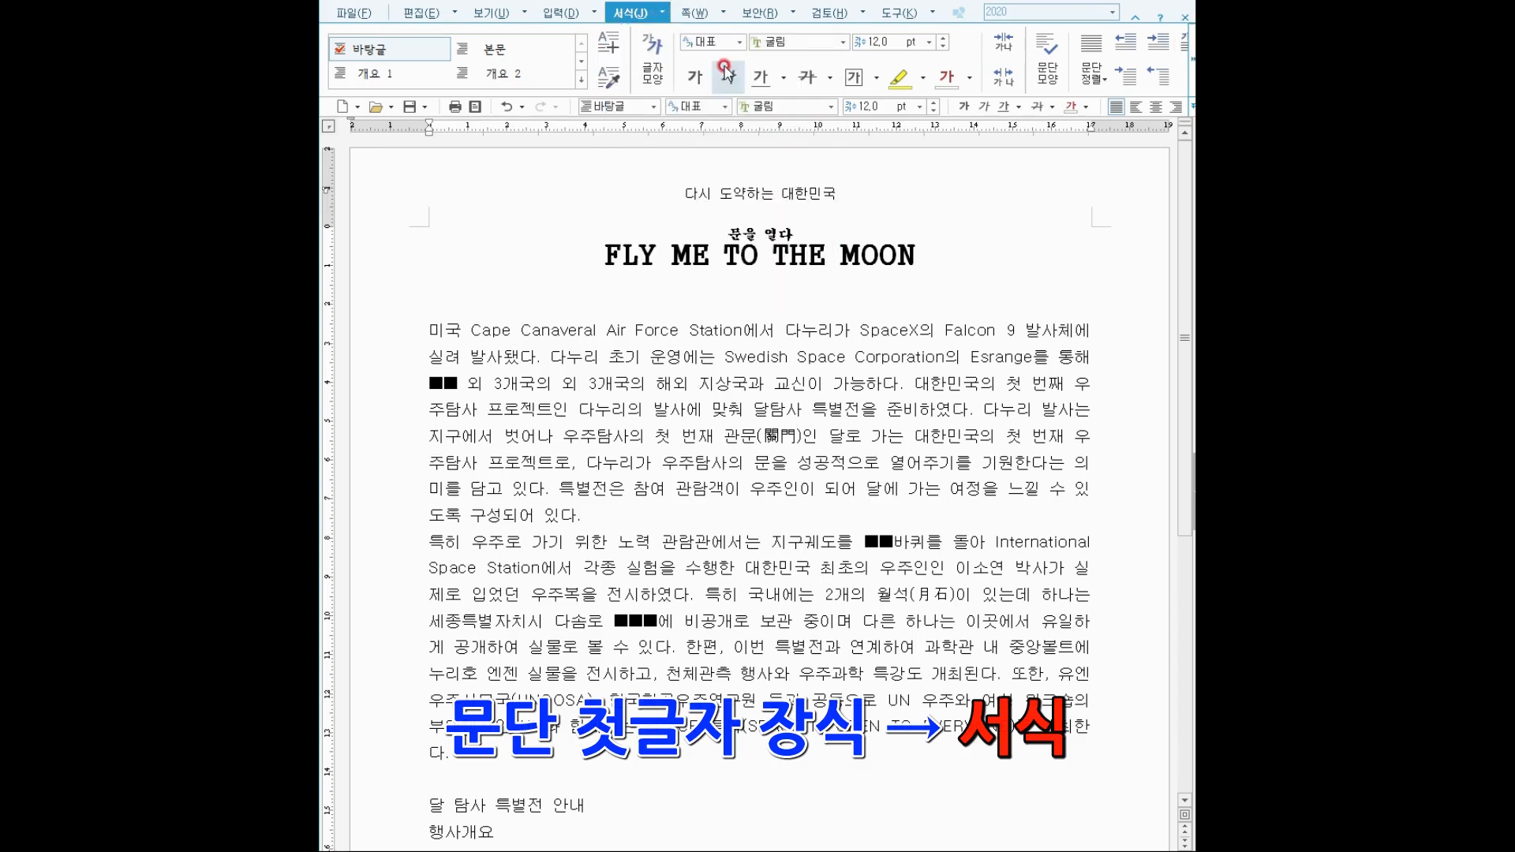
{"action": "left_click", "coordinate": [1189, 48]}
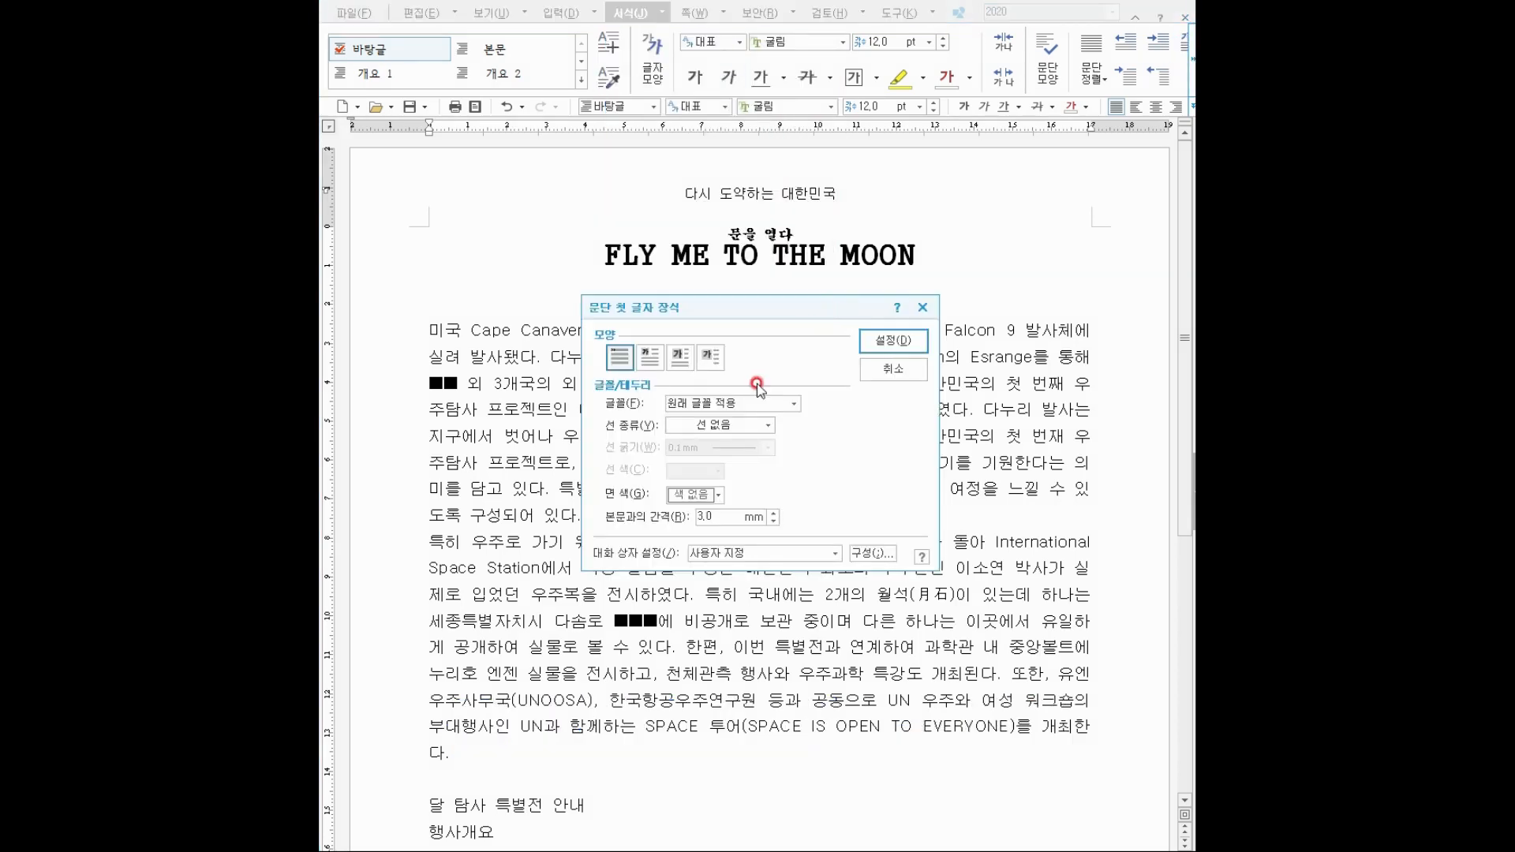
Make 미 a two-line (2줄) drop cap in 맑은 고딕 with a blue 면 색 fill.
{"action": "left_click", "coordinate": [650, 360]}
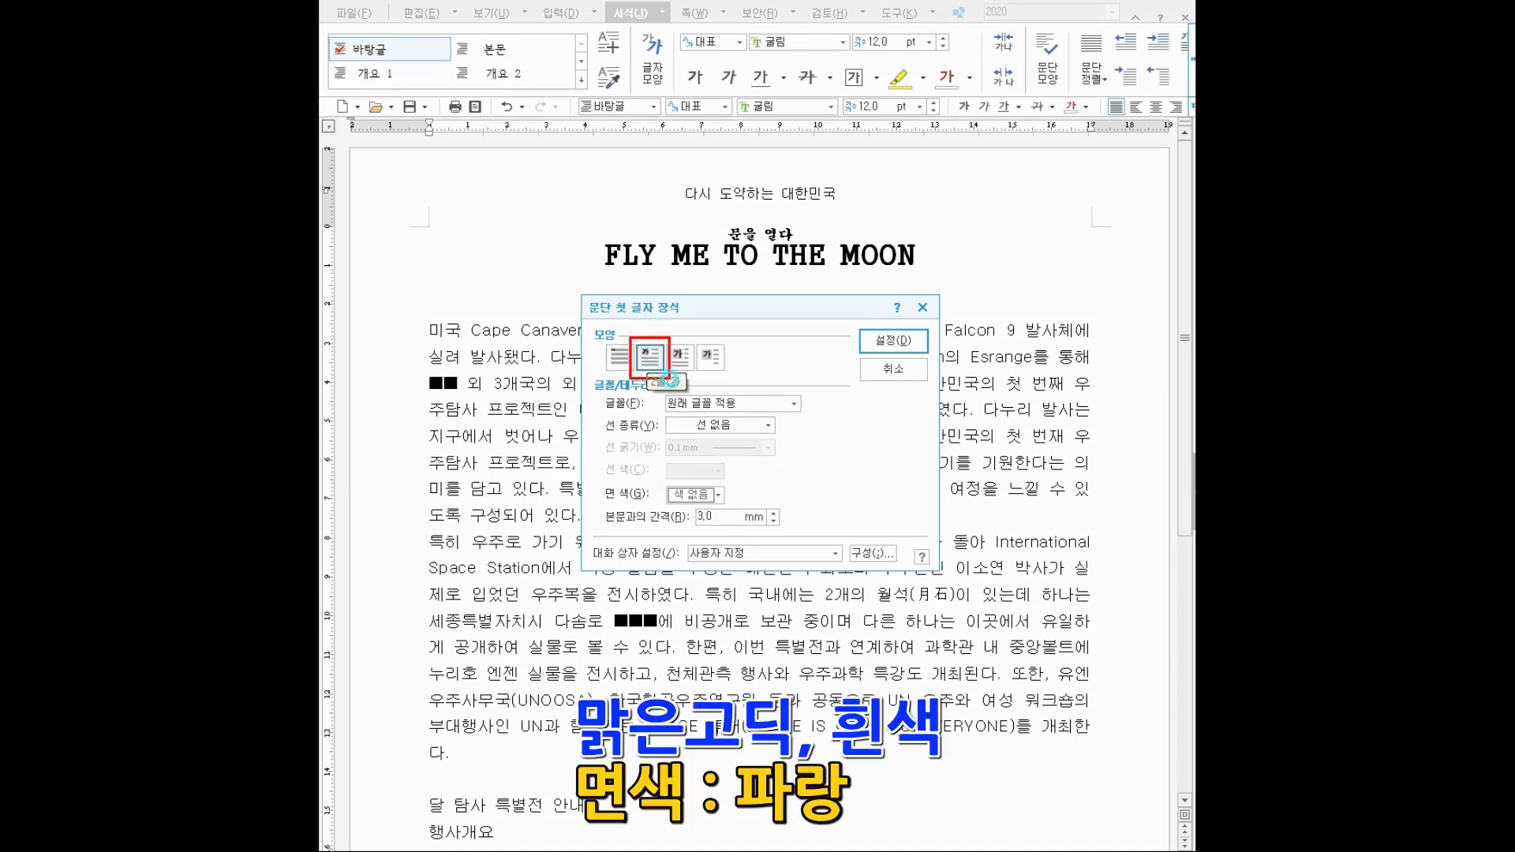
{"action": "left_click", "coordinate": [644, 360]}
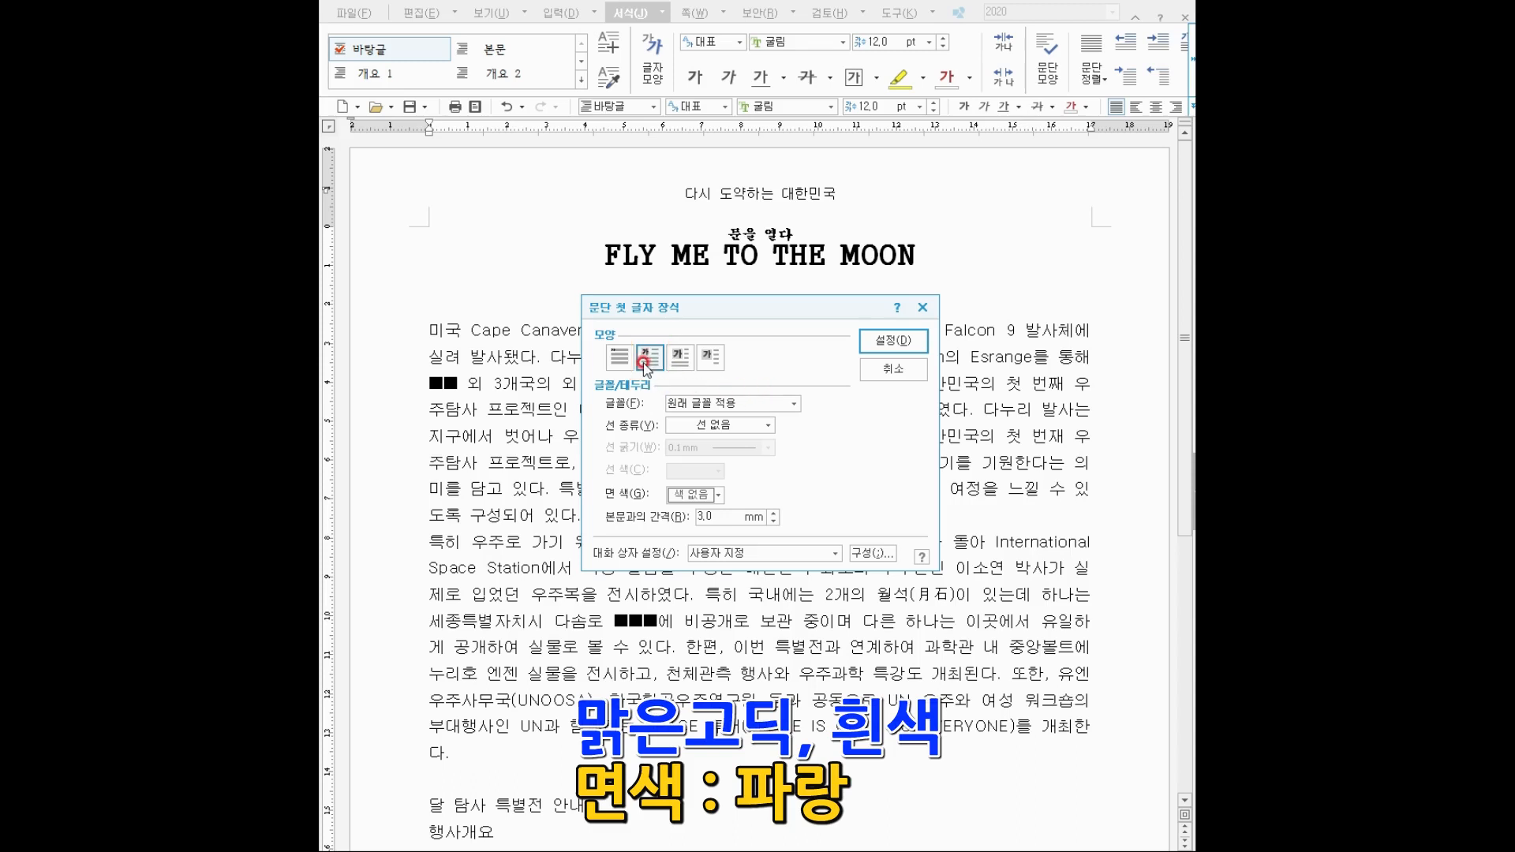
{"action": "left_click", "coordinate": [769, 405]}
{"action": "left_click", "coordinate": [769, 405]}
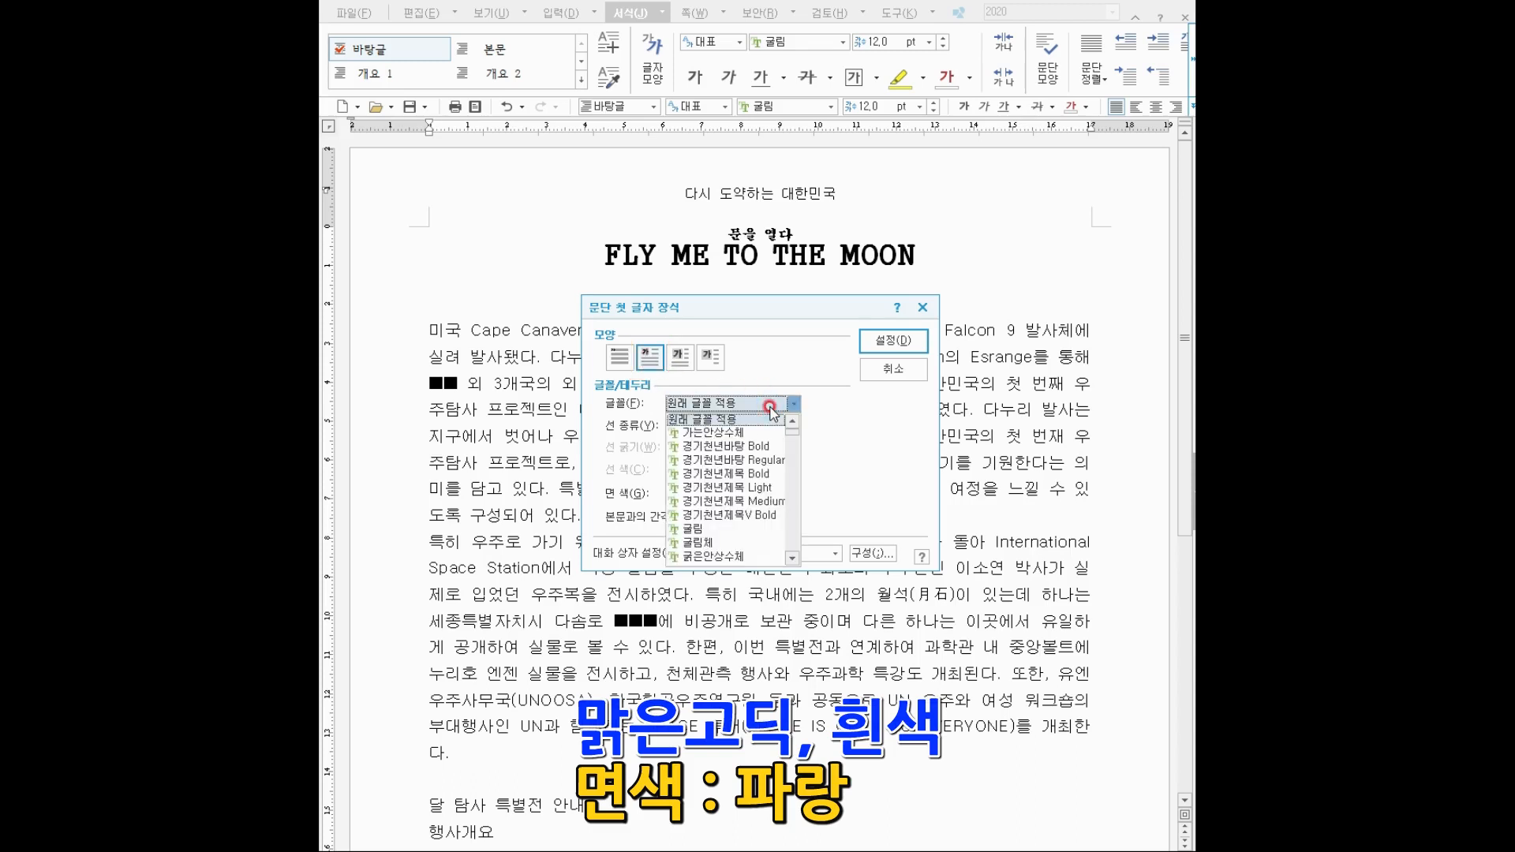
{"action": "scroll", "coordinate": [793, 545], "scroll_direction": "down", "scroll_amount": 2}
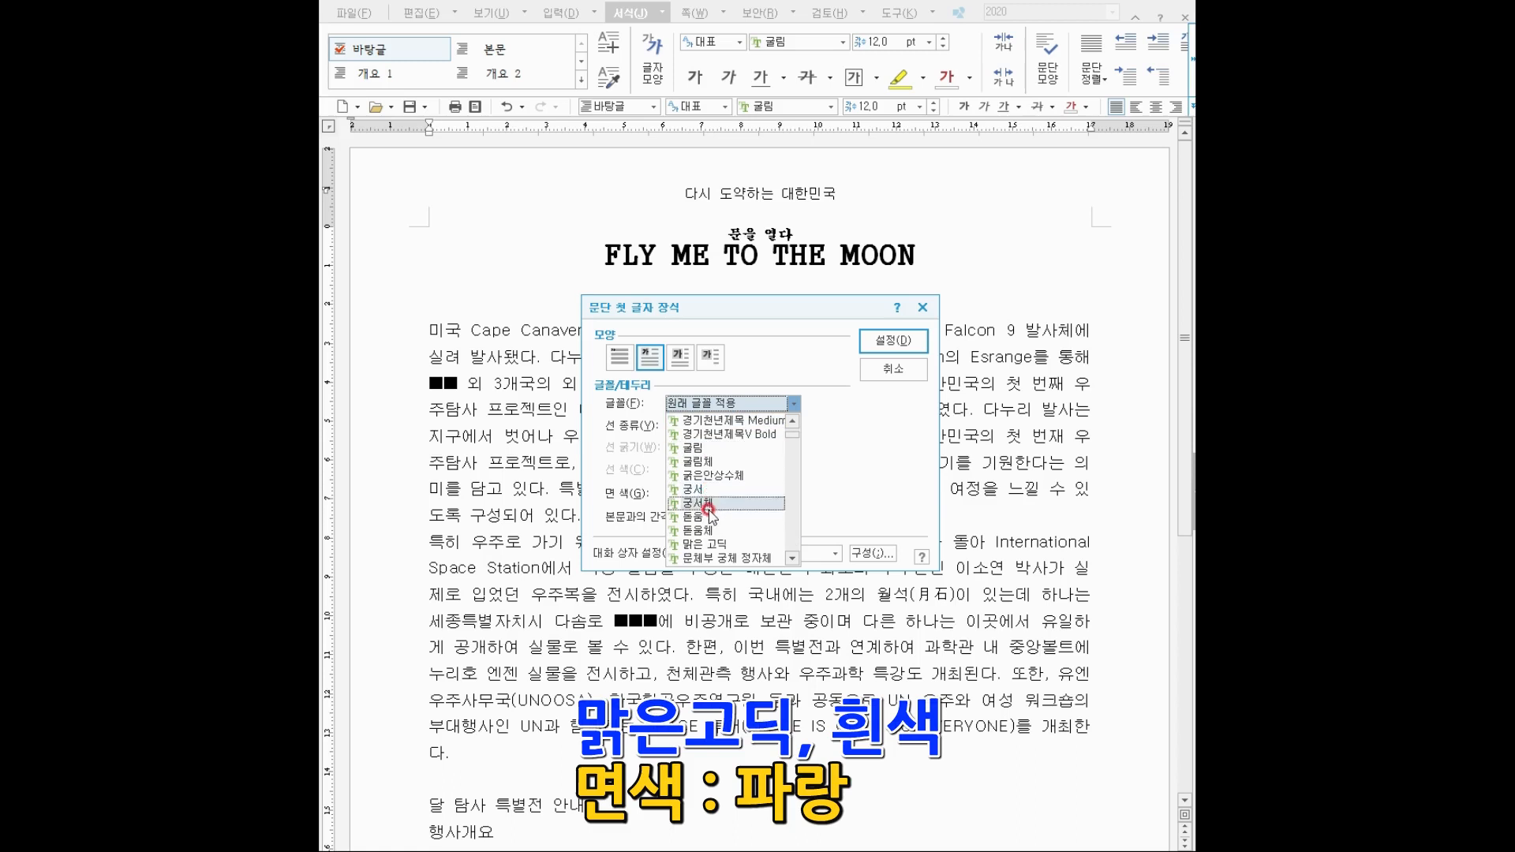
{"action": "left_click", "coordinate": [699, 543]}
{"action": "left_click", "coordinate": [694, 495]}
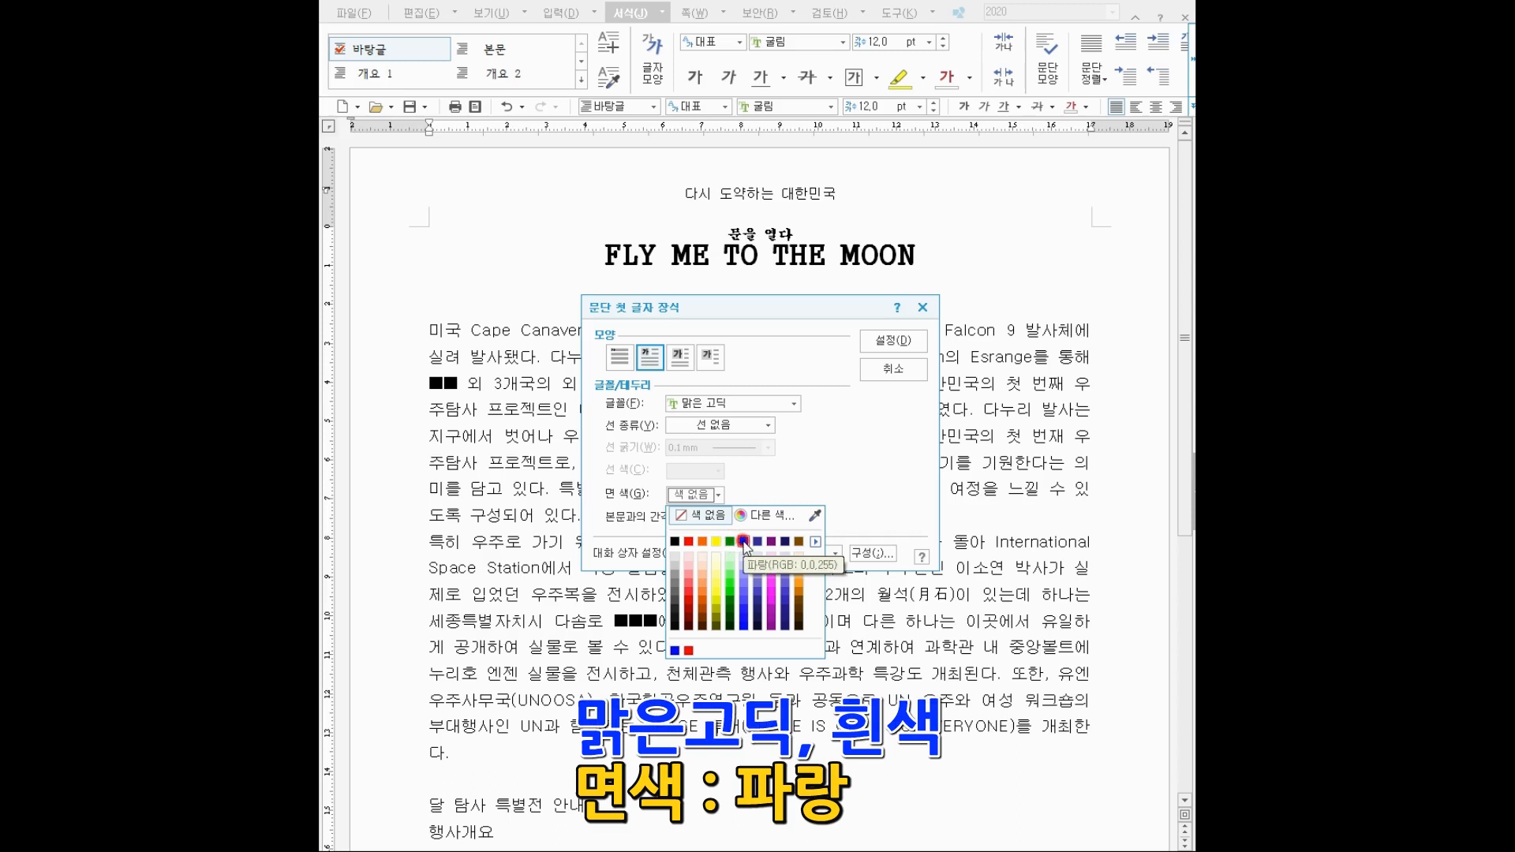
{"action": "left_click", "coordinate": [815, 543]}
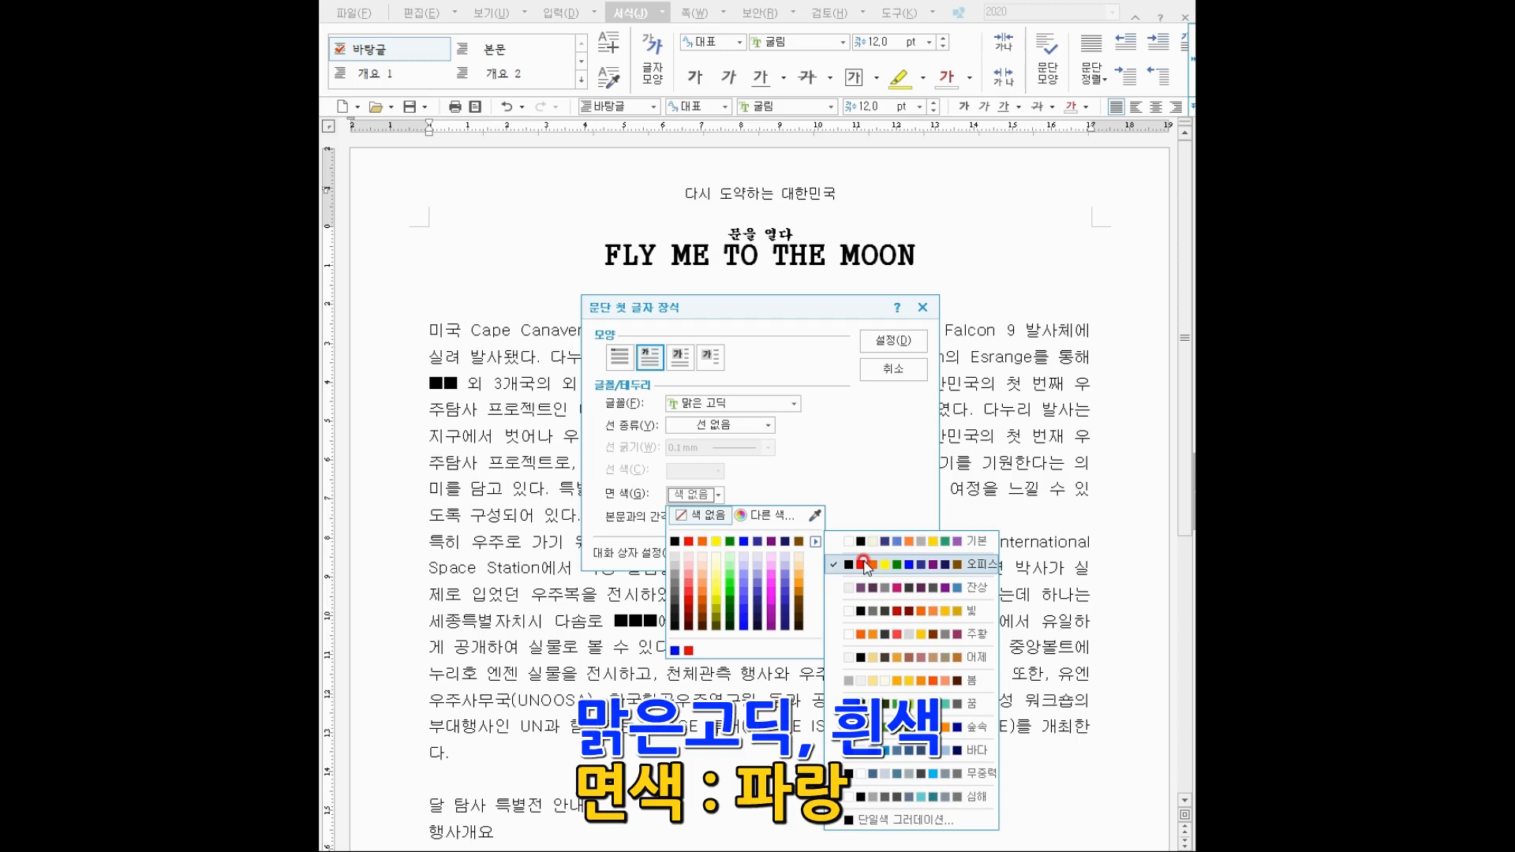
{"action": "left_click", "coordinate": [744, 542]}
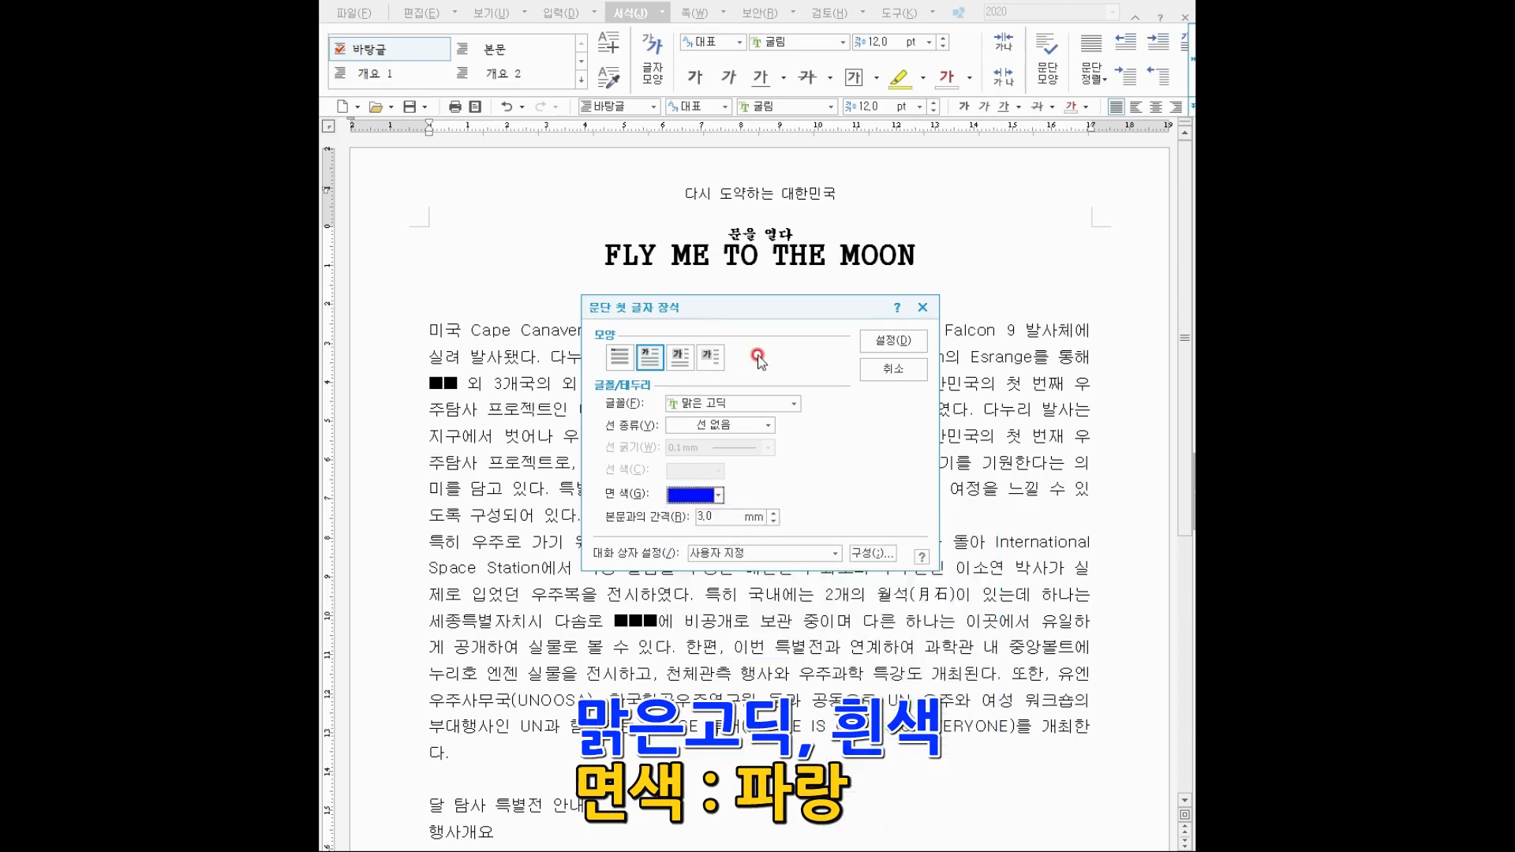
{"action": "left_click", "coordinate": [888, 342]}
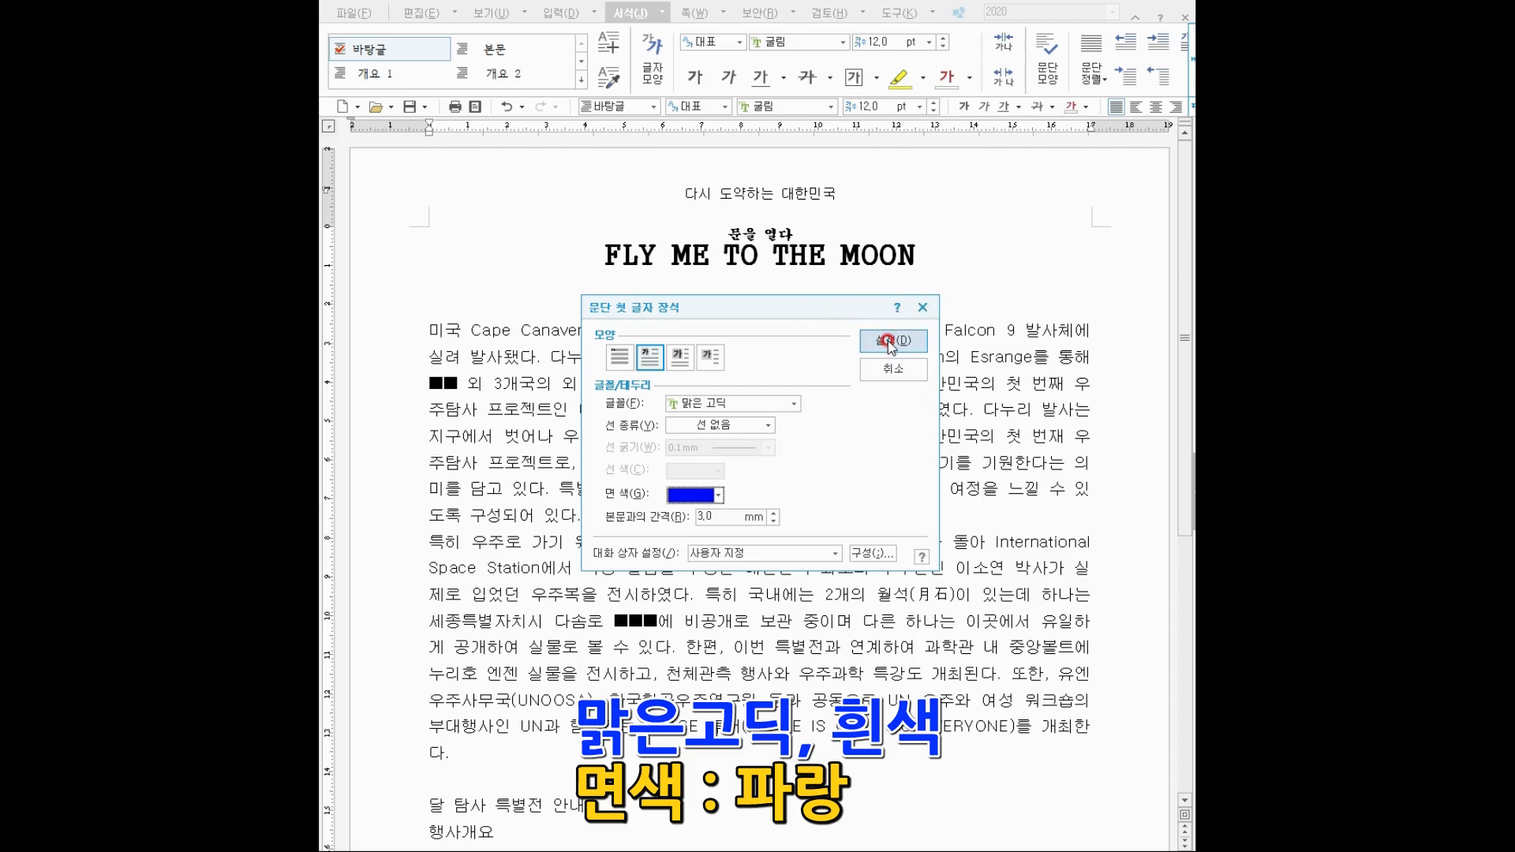
{"action": "left_click", "coordinate": [887, 342]}
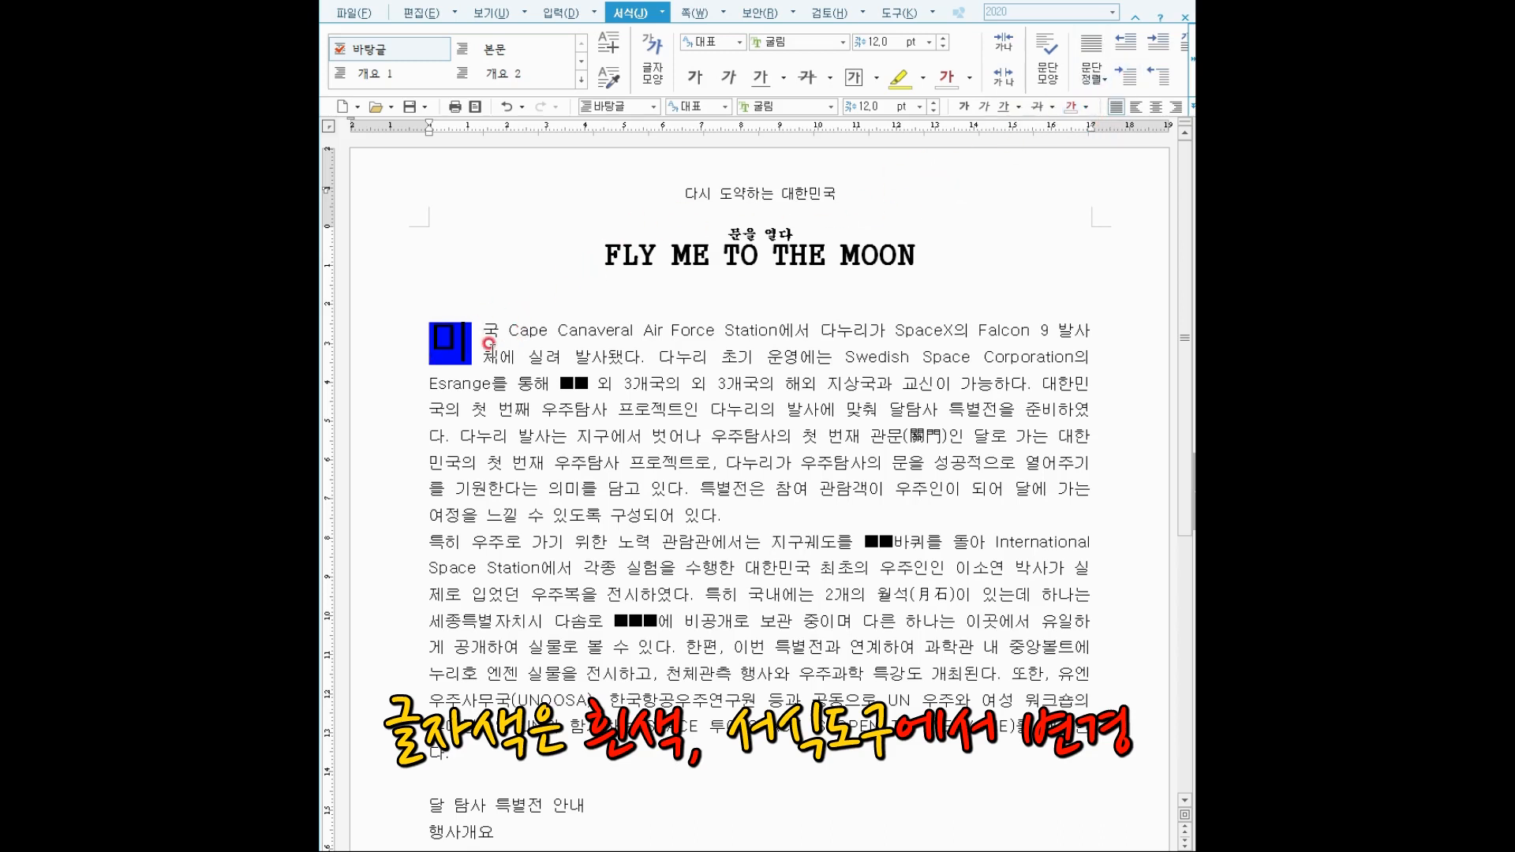
Select the drop-cap letter 미 and set its font colour to white.
{"action": "left_click", "coordinate": [448, 342]}
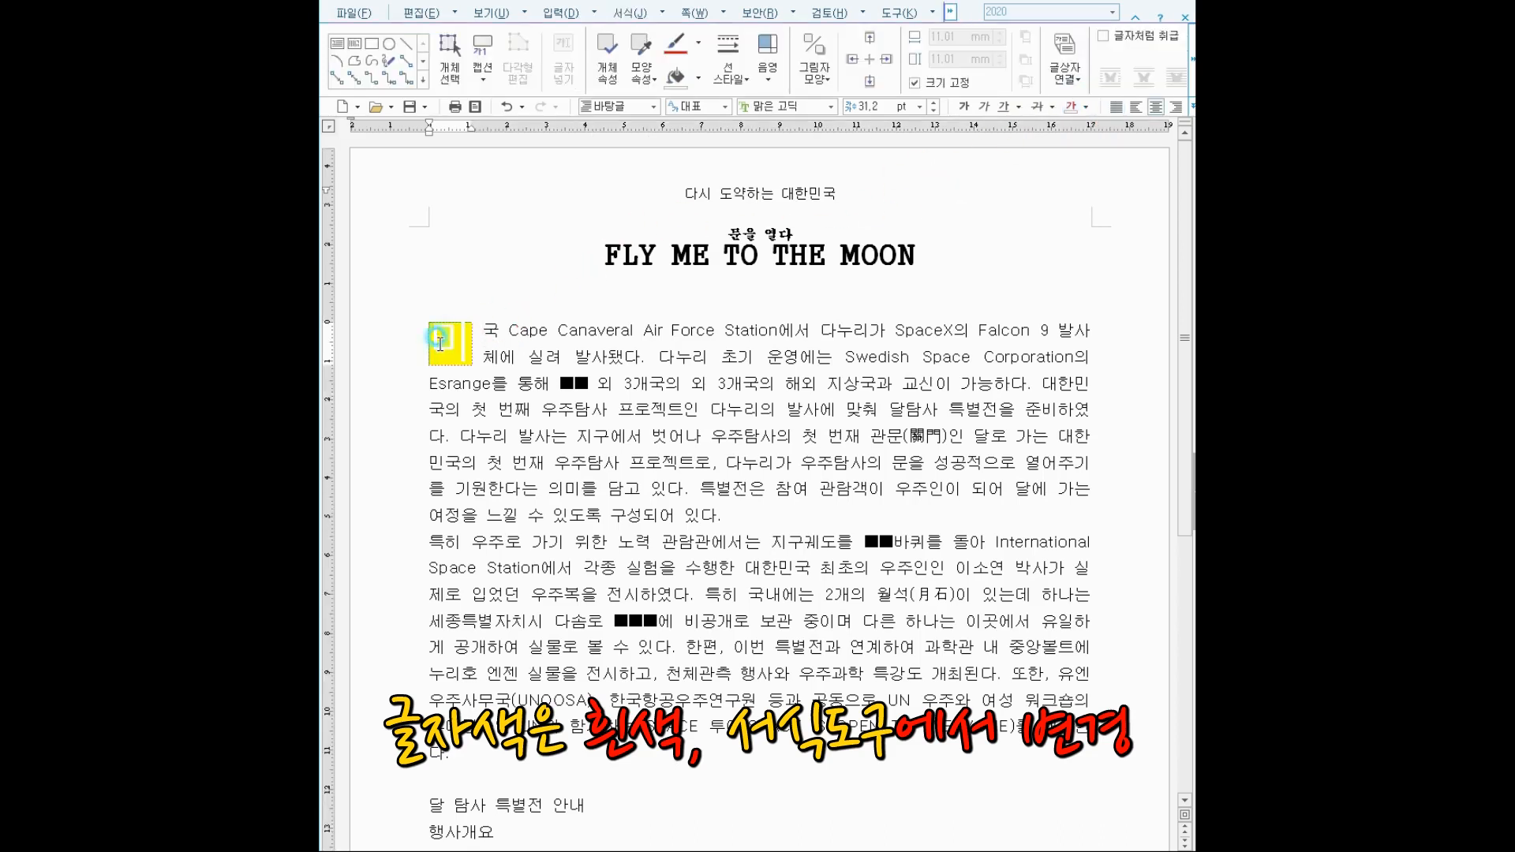
{"action": "double_click", "coordinate": [440, 342]}
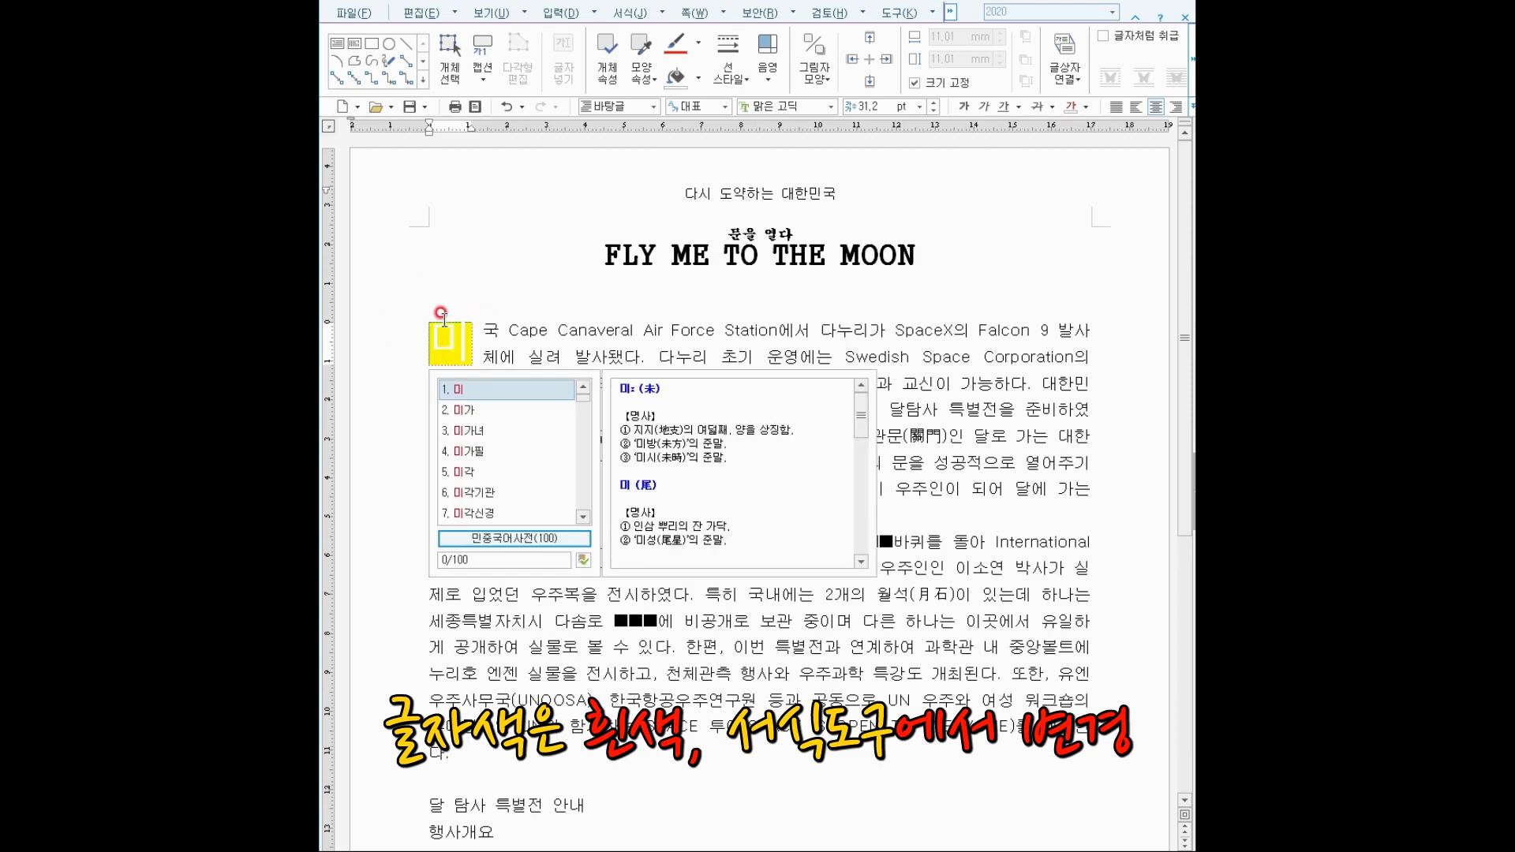
{"action": "left_click", "coordinate": [1072, 105]}
{"action": "left_click", "coordinate": [728, 378]}
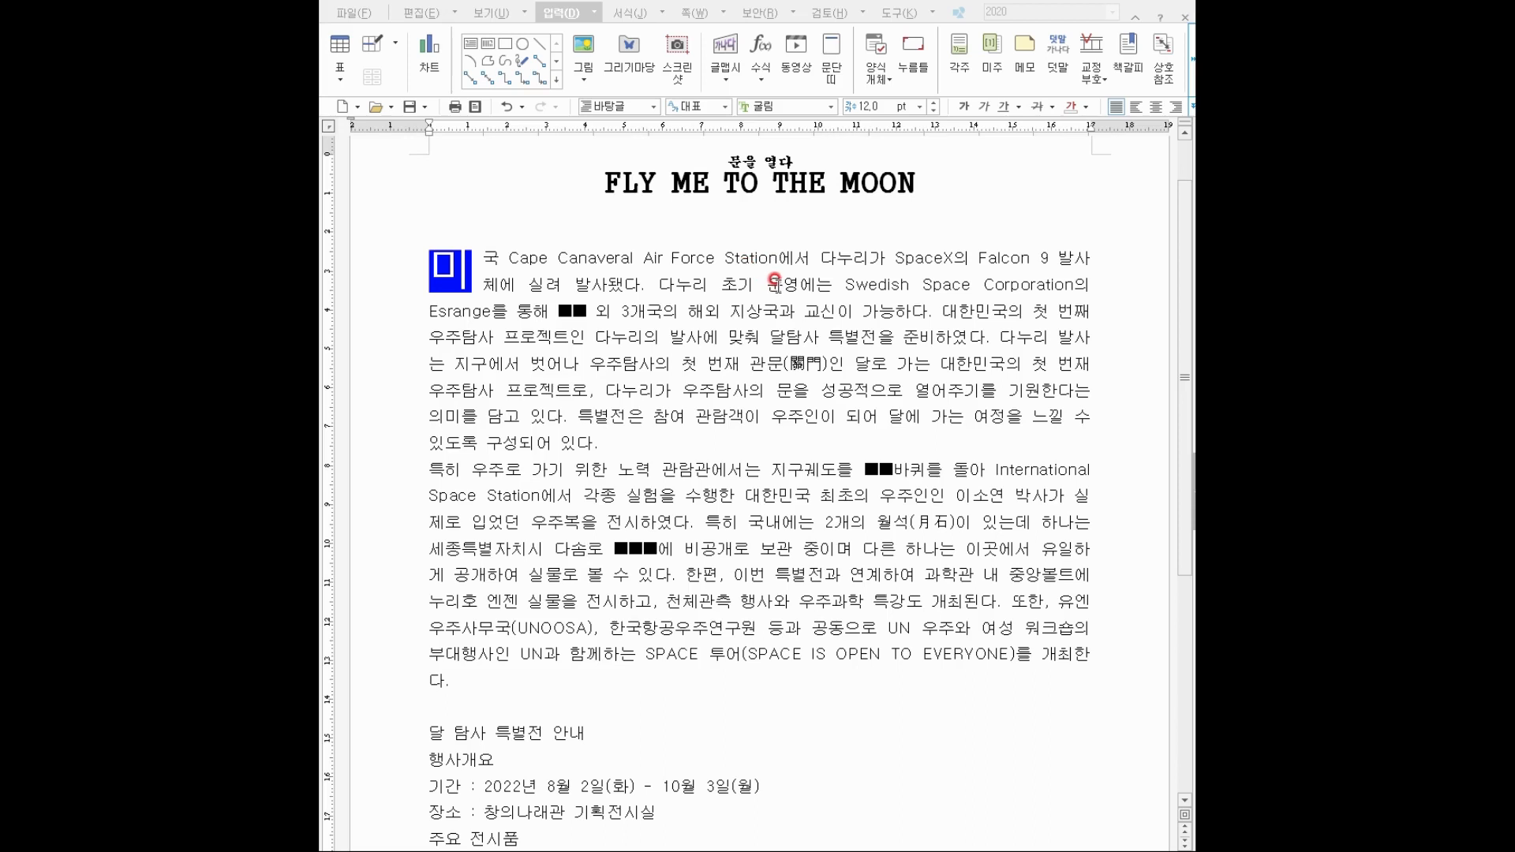
{"action": "left_click", "coordinate": [562, 13]}
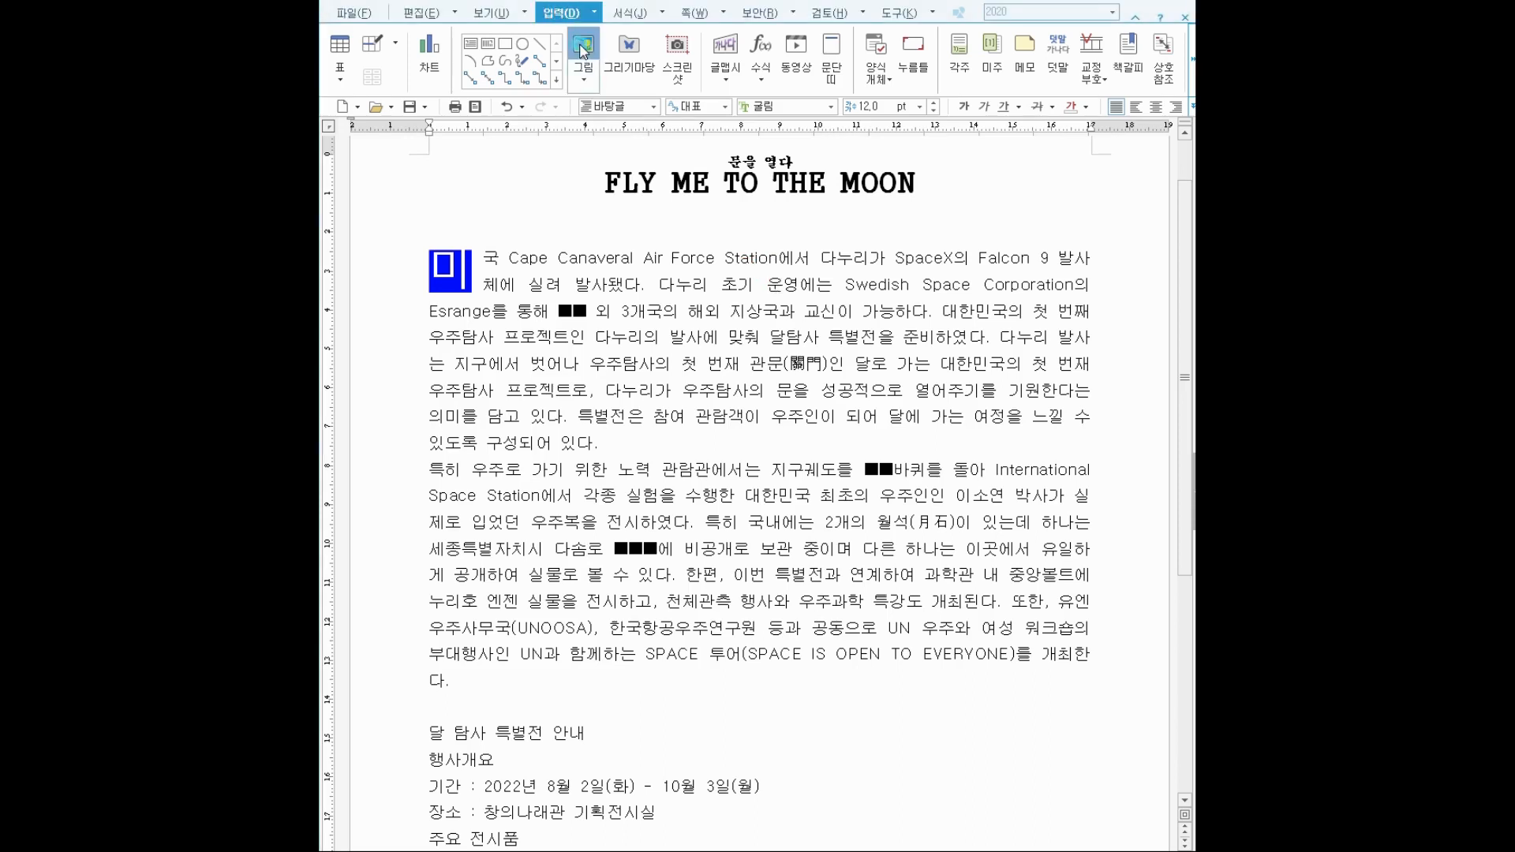
{"action": "left_click", "coordinate": [583, 51]}
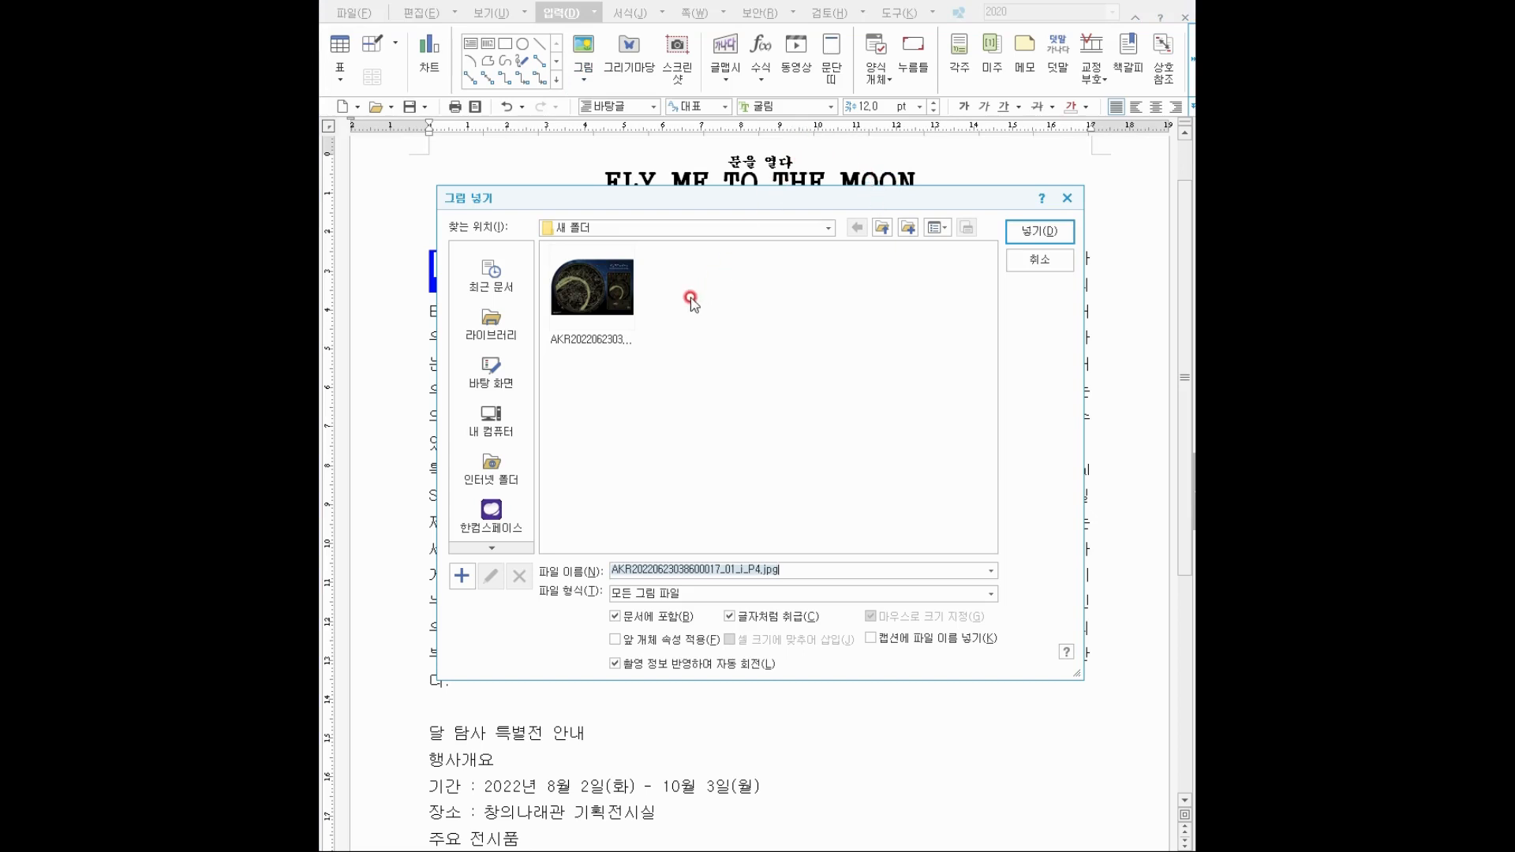
{"action": "left_click", "coordinate": [604, 295]}
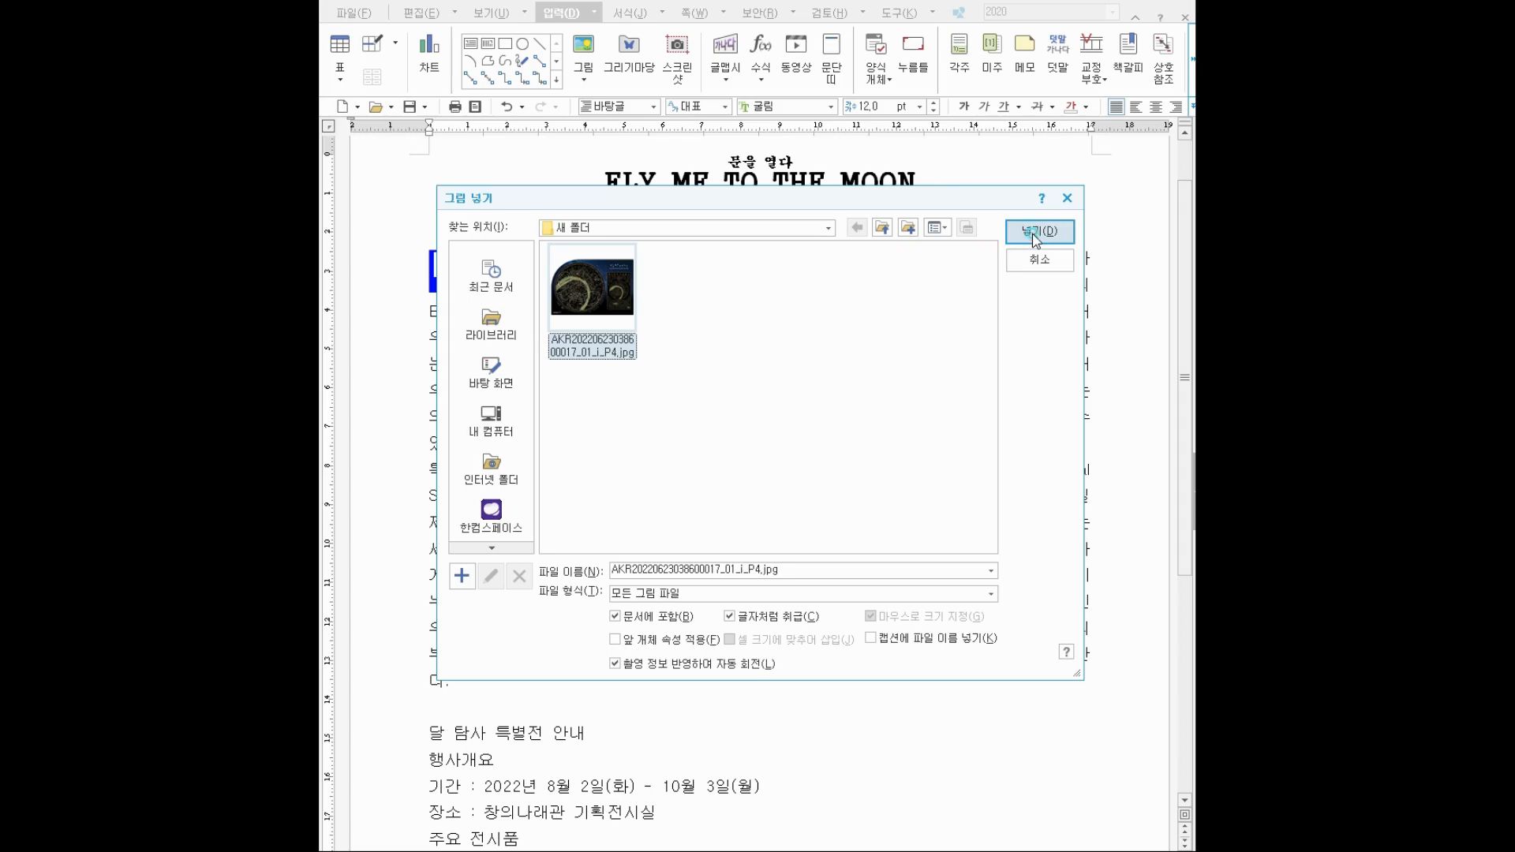
{"action": "left_click", "coordinate": [1036, 232]}
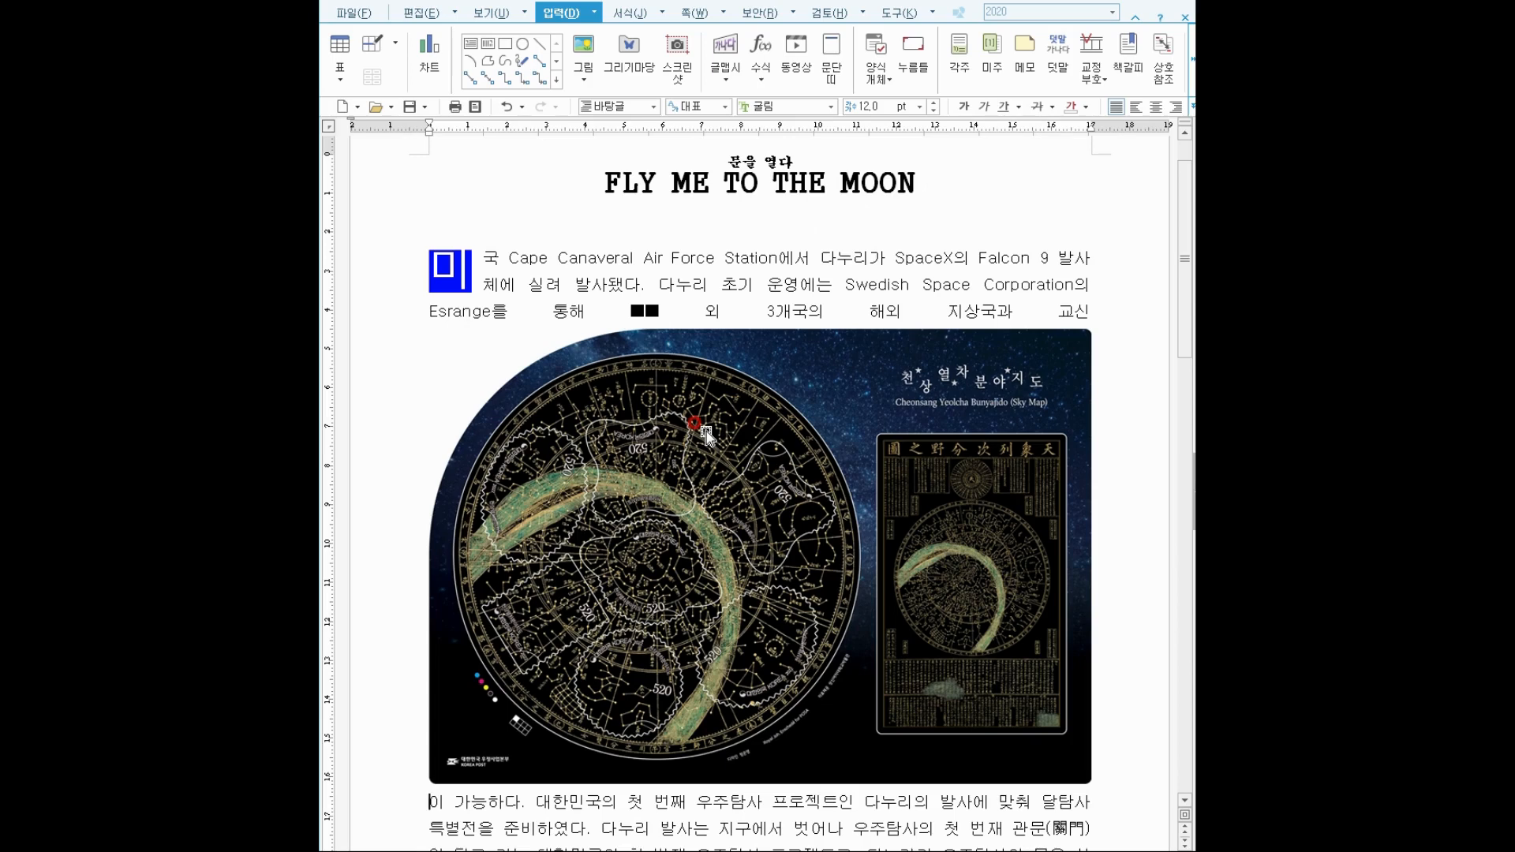
Size the picture to 45 × 30 mm, untick 글자처럼 취급, and use square text wrapping.
{"action": "double_click", "coordinate": [707, 436]}
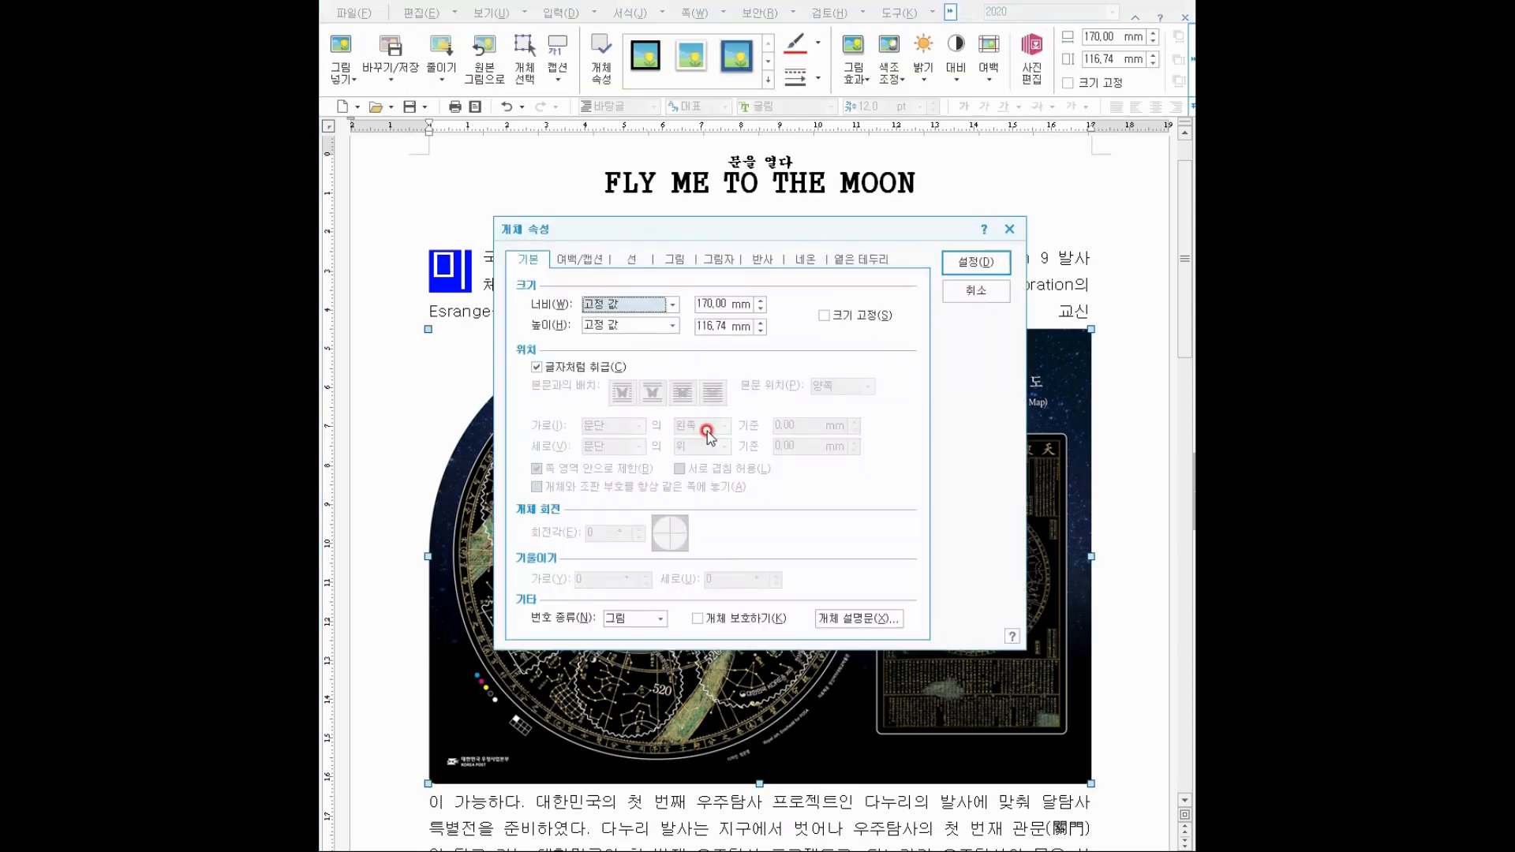
{"action": "left_click", "coordinate": [720, 303]}
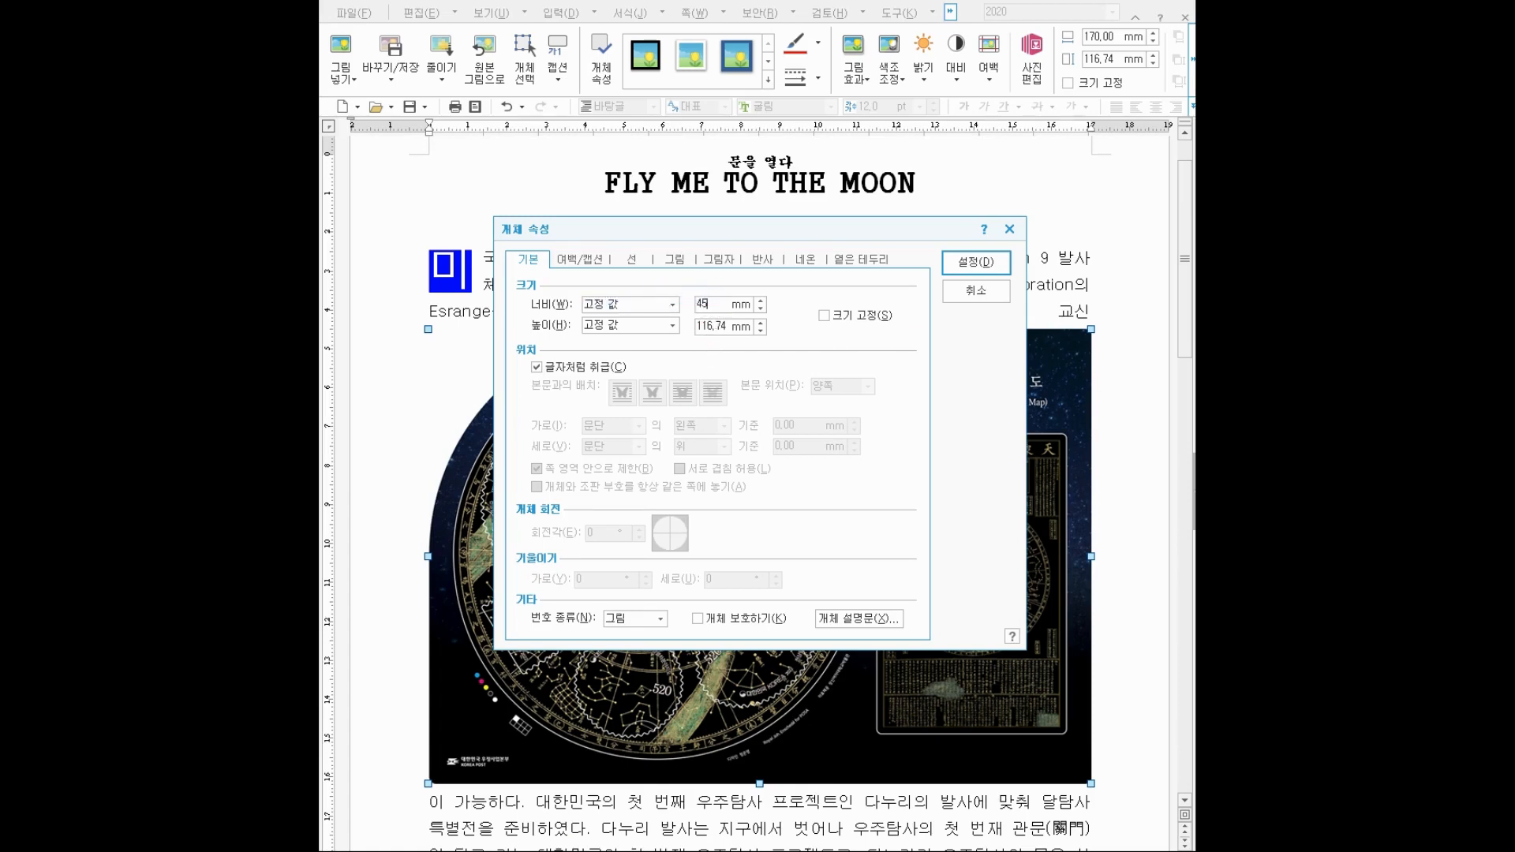
{"action": "left_click", "coordinate": [725, 326]}
{"action": "left_click_drag", "start_coordinate": [725, 326], "coordinate": [677, 322]}
{"action": "type", "text": "30"}
{"action": "left_click", "coordinate": [574, 367]}
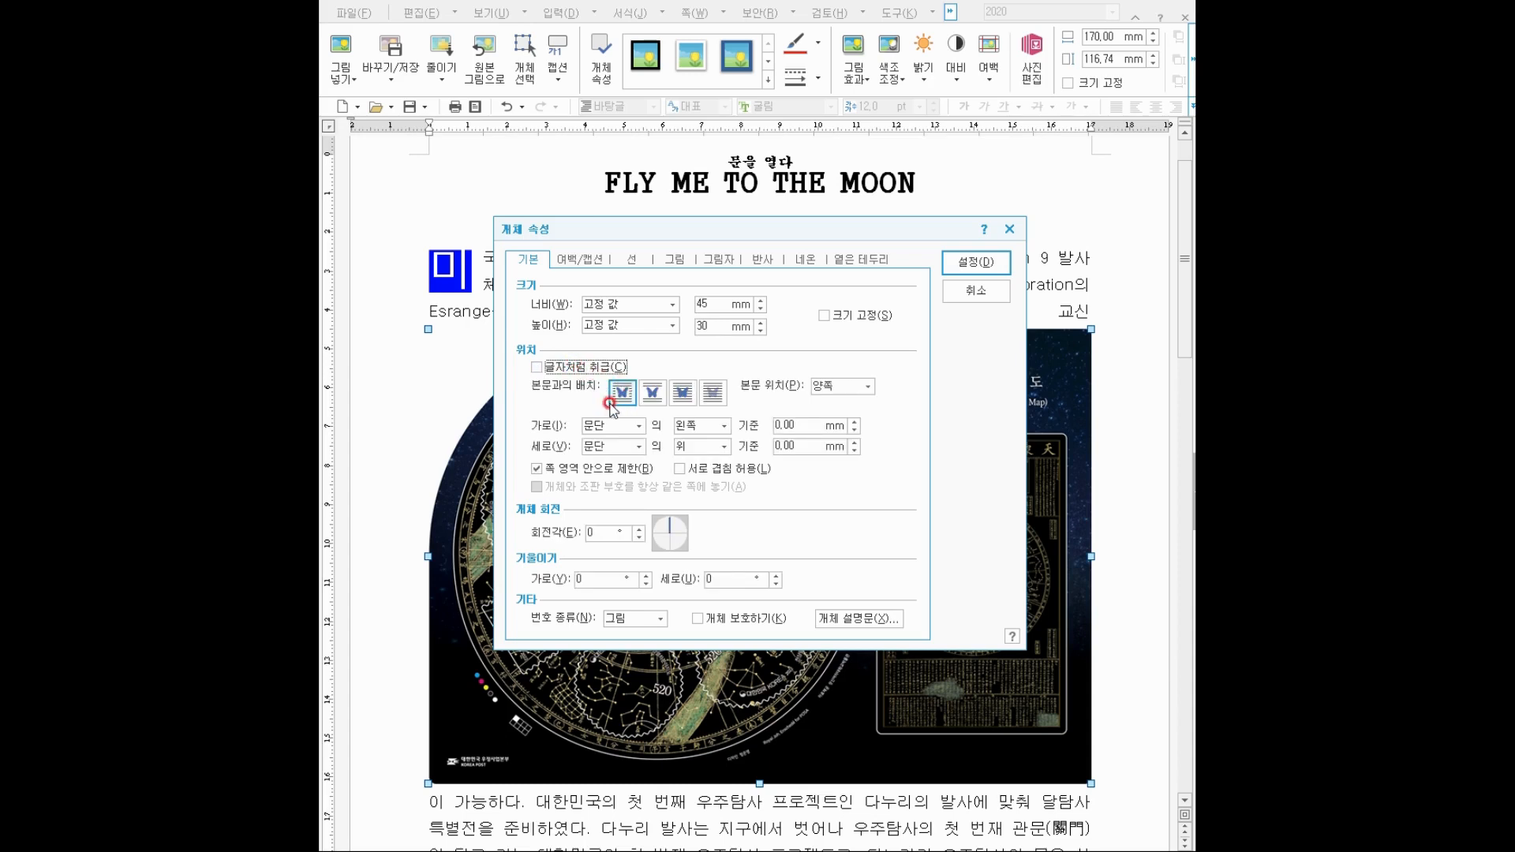
{"action": "left_click", "coordinate": [616, 393]}
Align the picture 가로 오른쪽, untick 쪽 영역 안으로 제한, and set a 3 mm left margin.
{"action": "key", "text": "ctrl"}
{"action": "left_click_drag", "start_coordinate": [666, 413], "coordinate": [742, 438]}
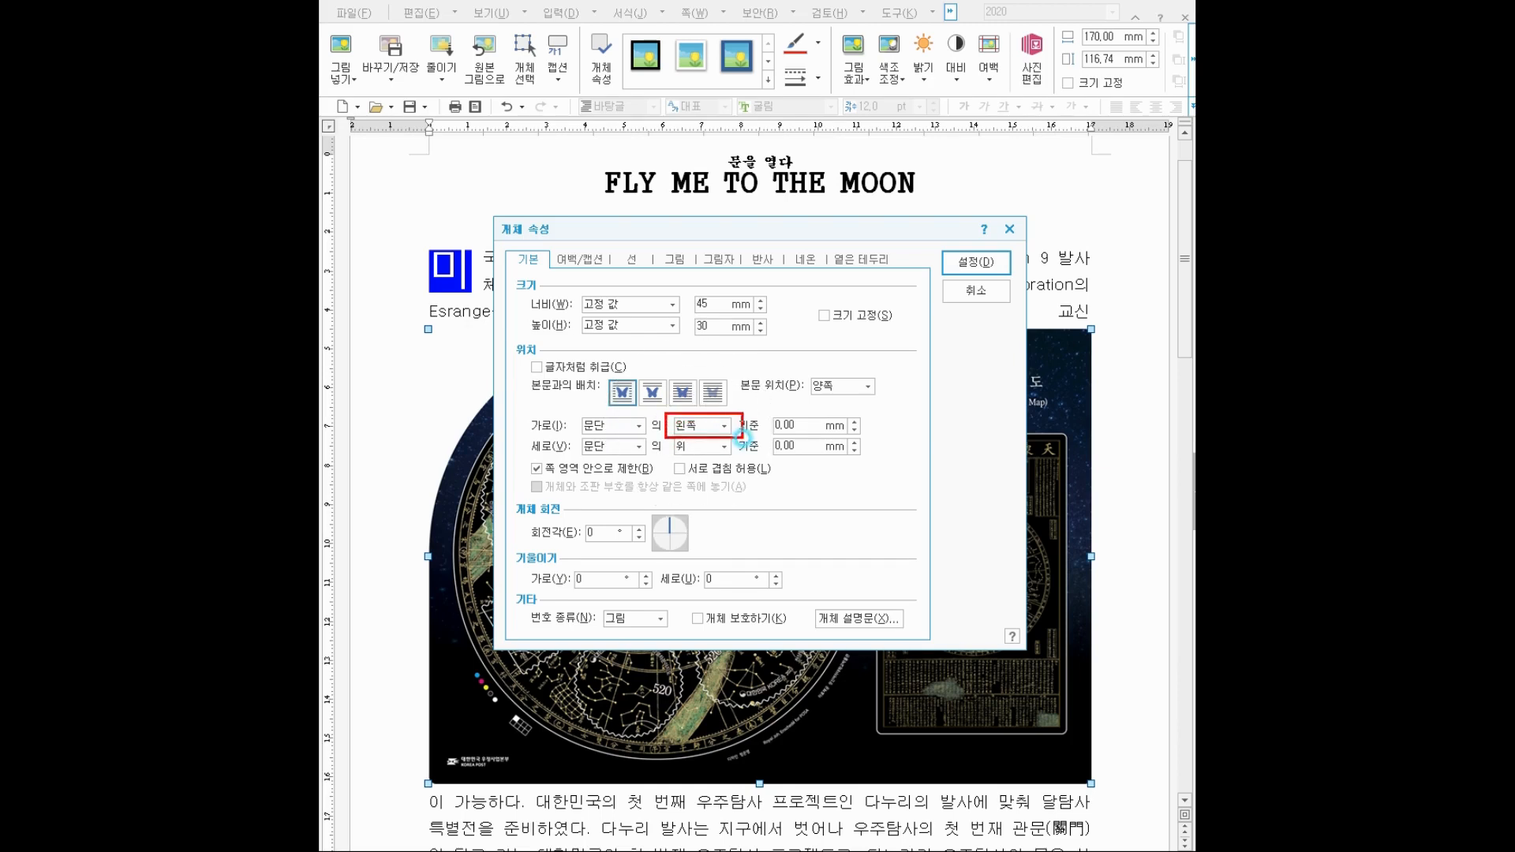
{"action": "left_click", "coordinate": [691, 426]}
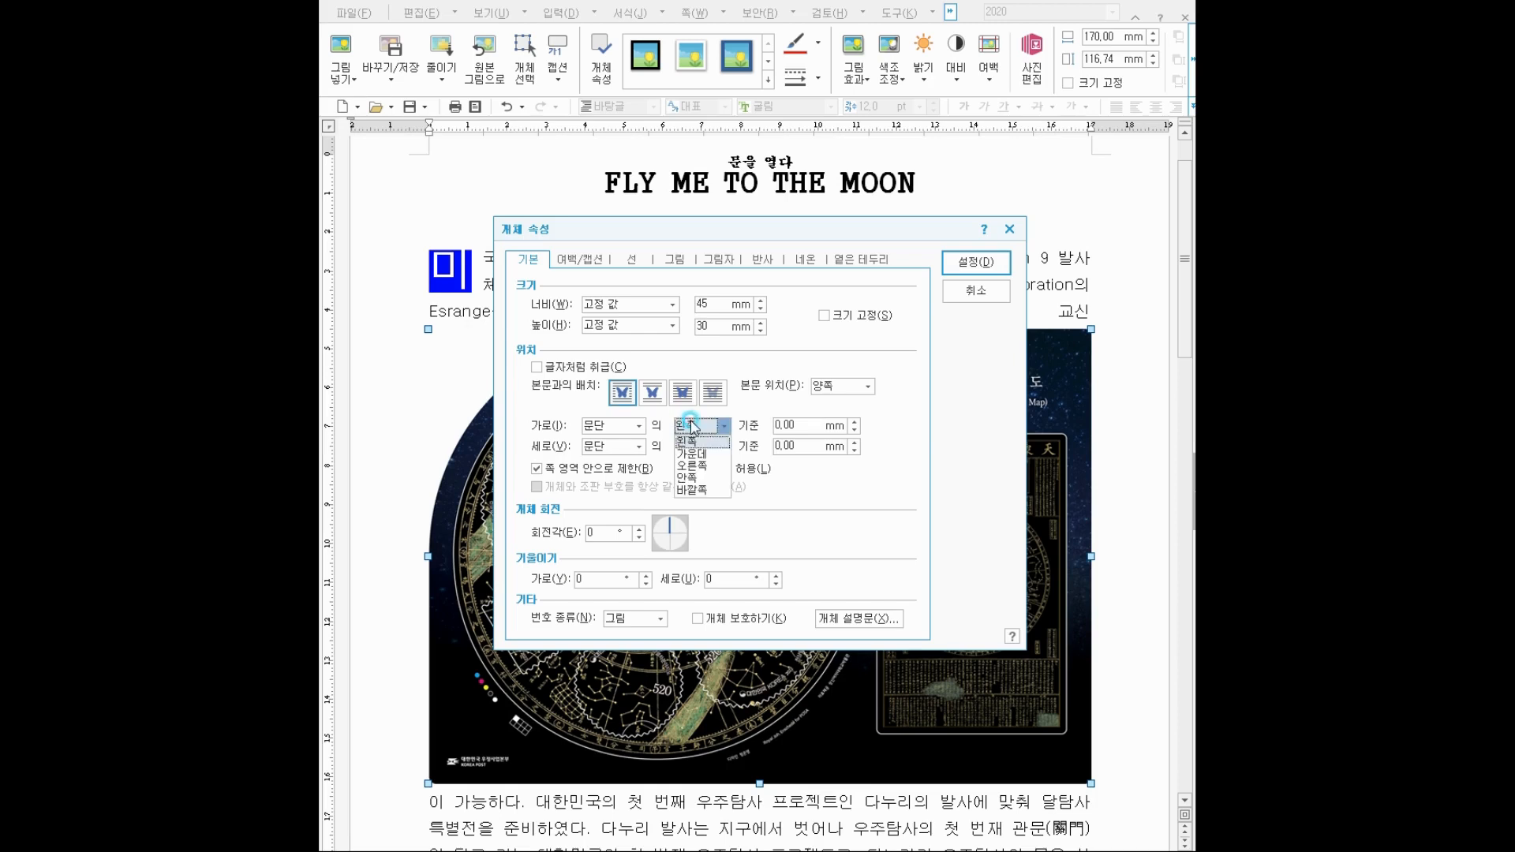
{"action": "left_click", "coordinate": [703, 466]}
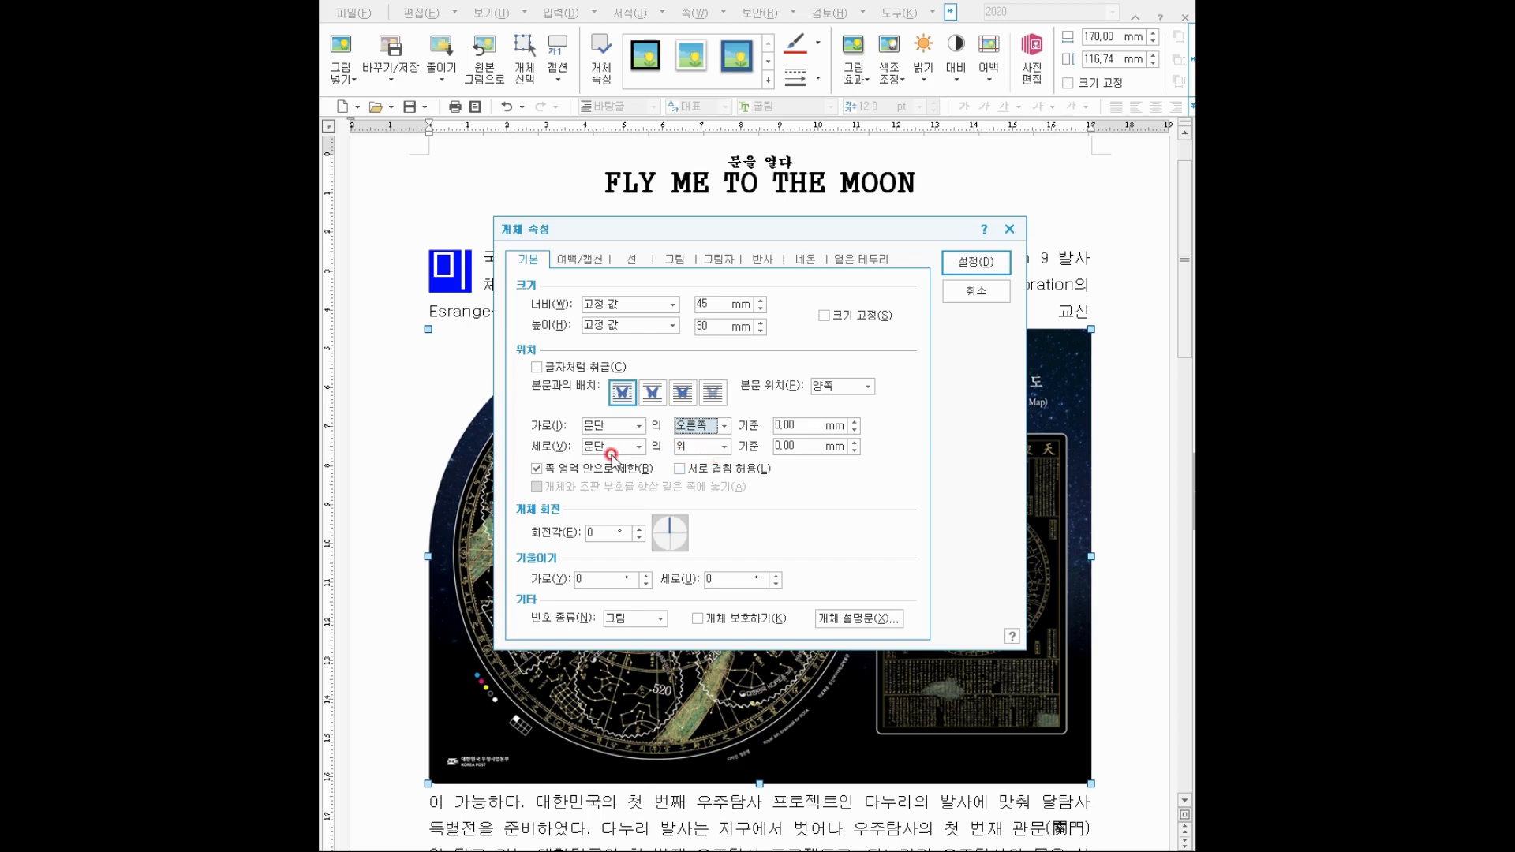
{"action": "left_click", "coordinate": [540, 468]}
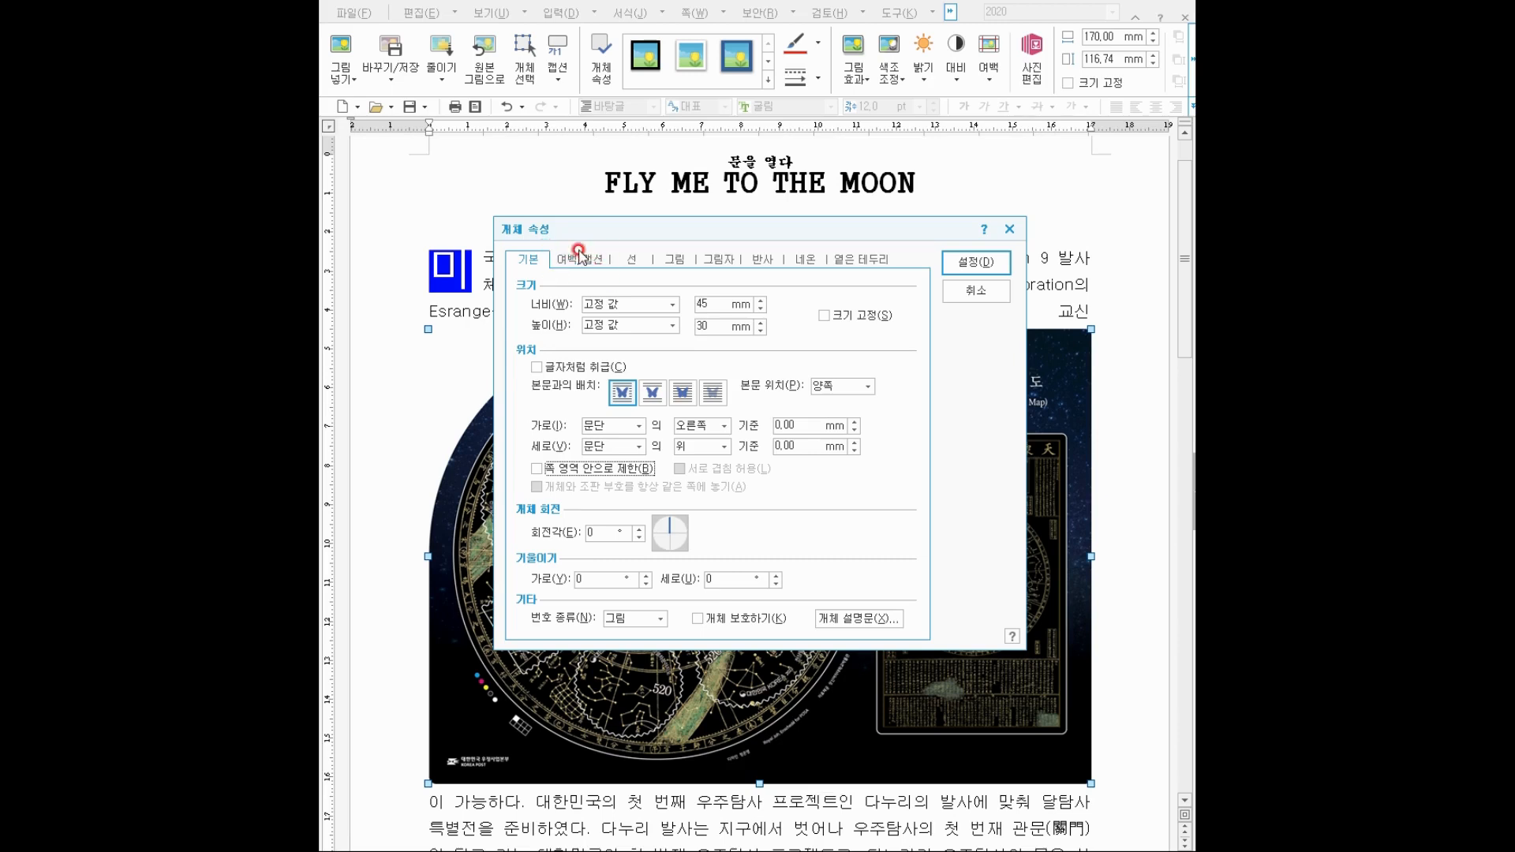
{"action": "left_click", "coordinate": [578, 257]}
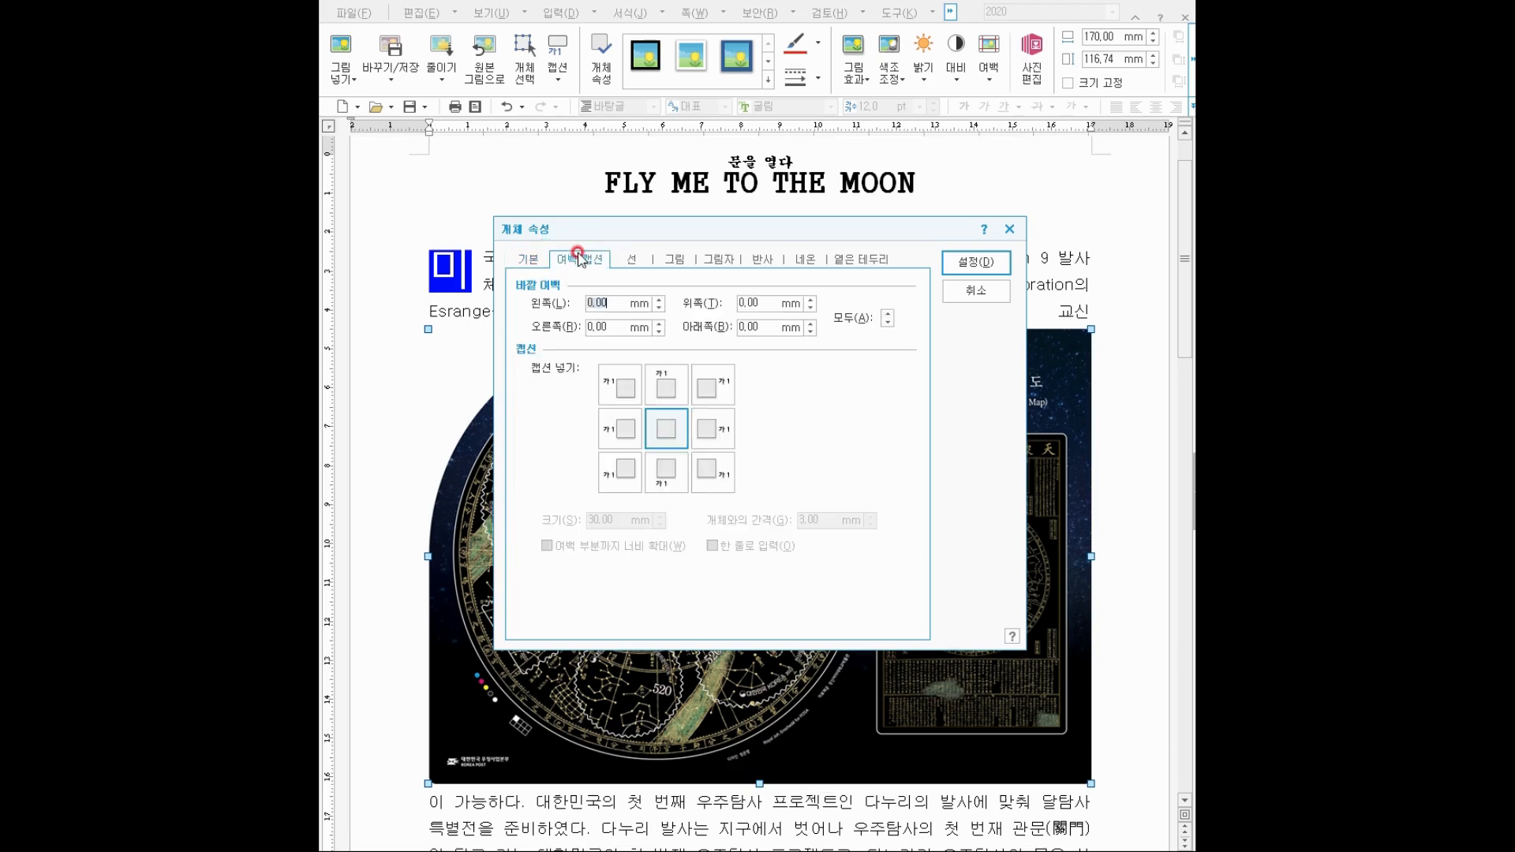
{"action": "left_click", "coordinate": [621, 313]}
{"action": "type", "text": "3"}
{"action": "left_click", "coordinate": [972, 262]}
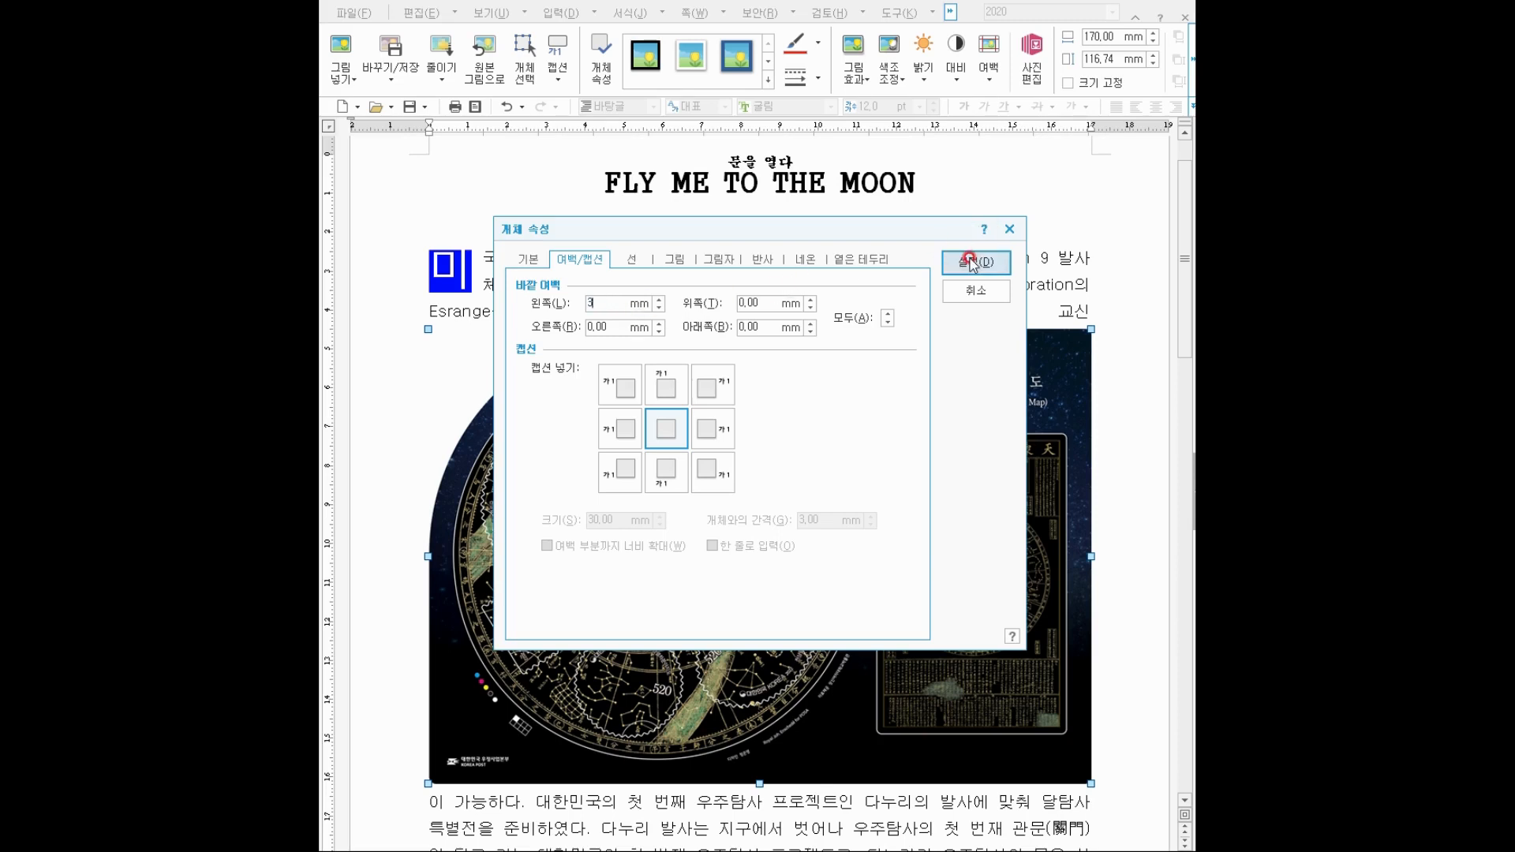
{"action": "left_click", "coordinate": [981, 334]}
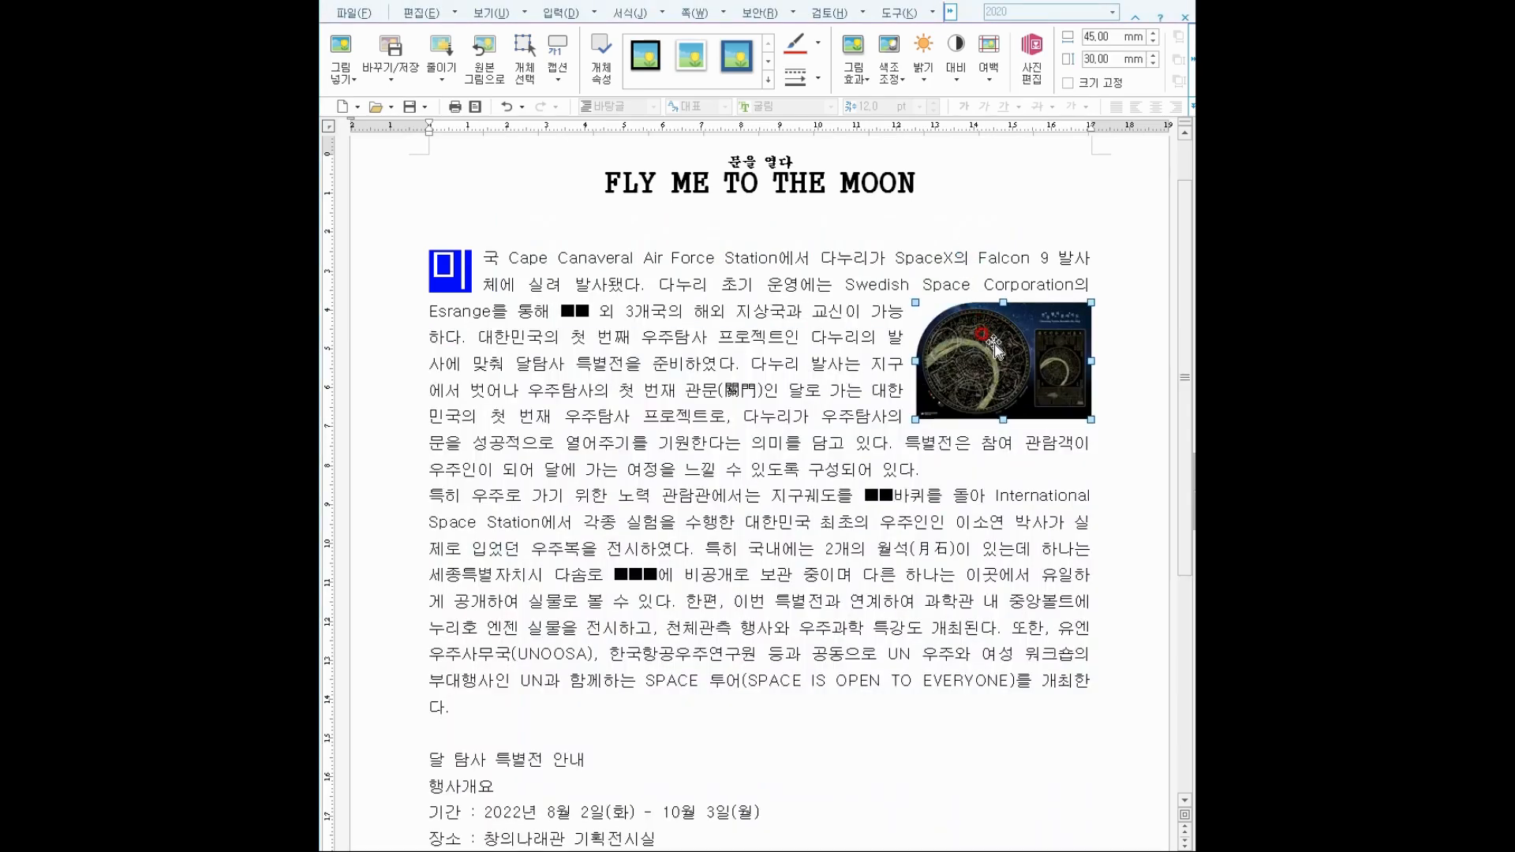
Drag the star-map picture up beside the drop cap and nudge it slightly left.
{"action": "left_click_drag", "start_coordinate": [1020, 349], "coordinate": [1026, 302]}
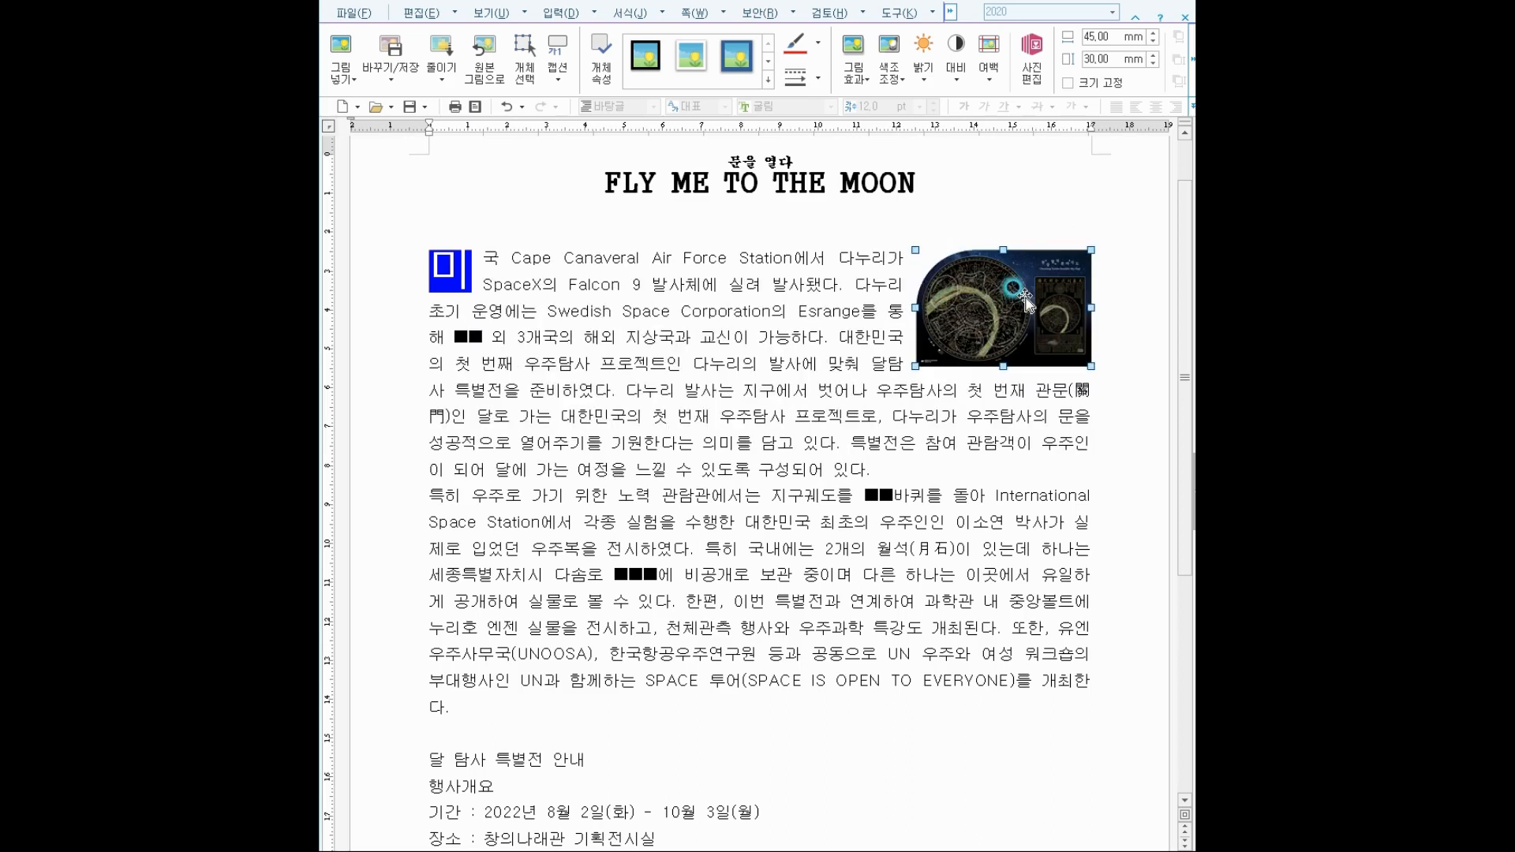
{"action": "left_click", "coordinate": [966, 258]}
{"action": "left_click", "coordinate": [948, 291]}
{"action": "key", "text": "Left"}
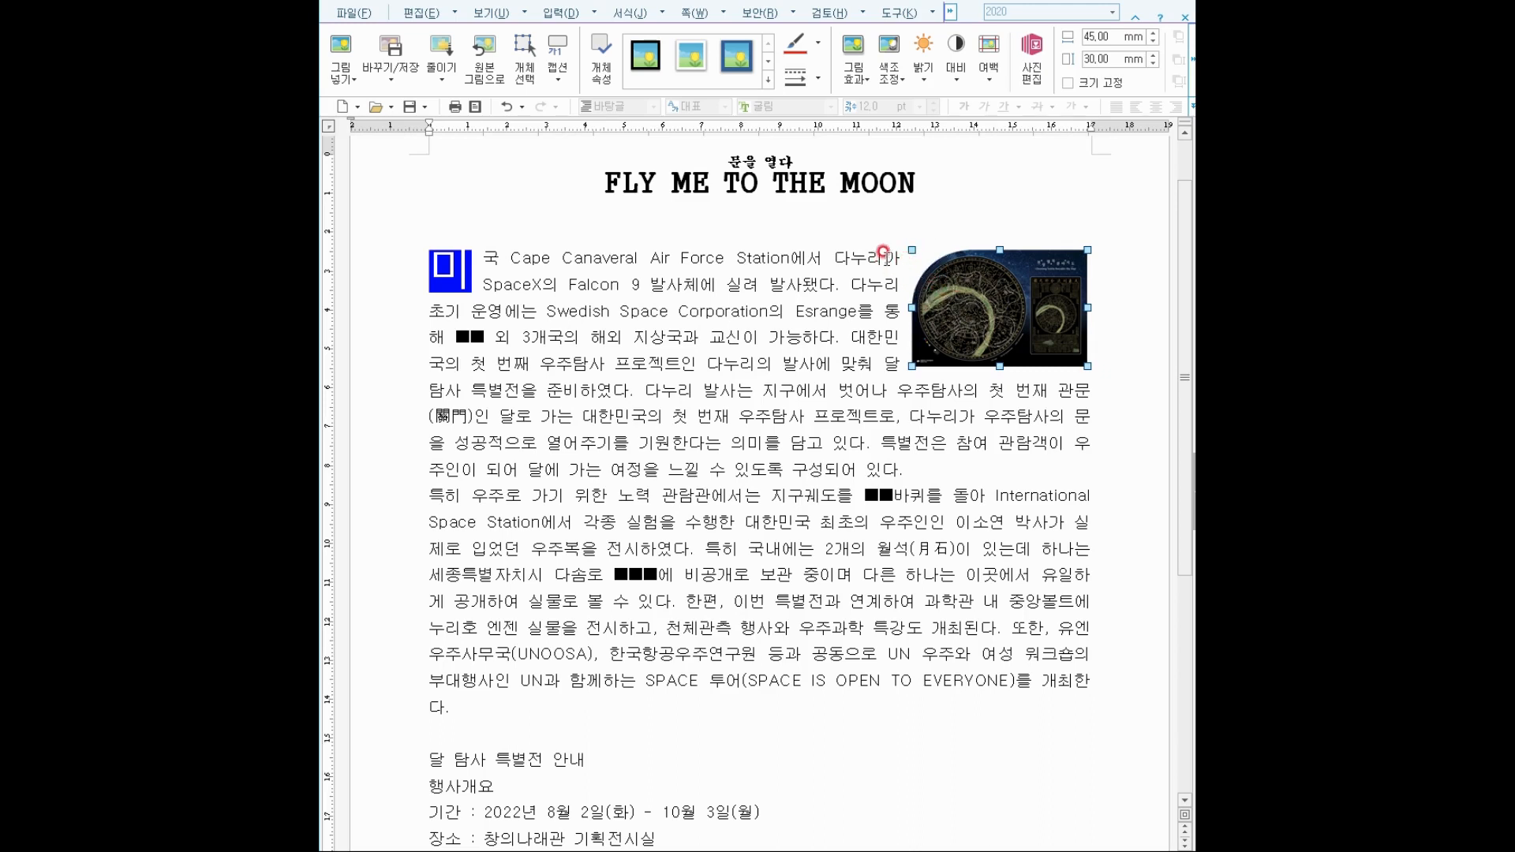
{"action": "left_click", "coordinate": [887, 319]}
{"action": "left_click", "coordinate": [861, 251]}
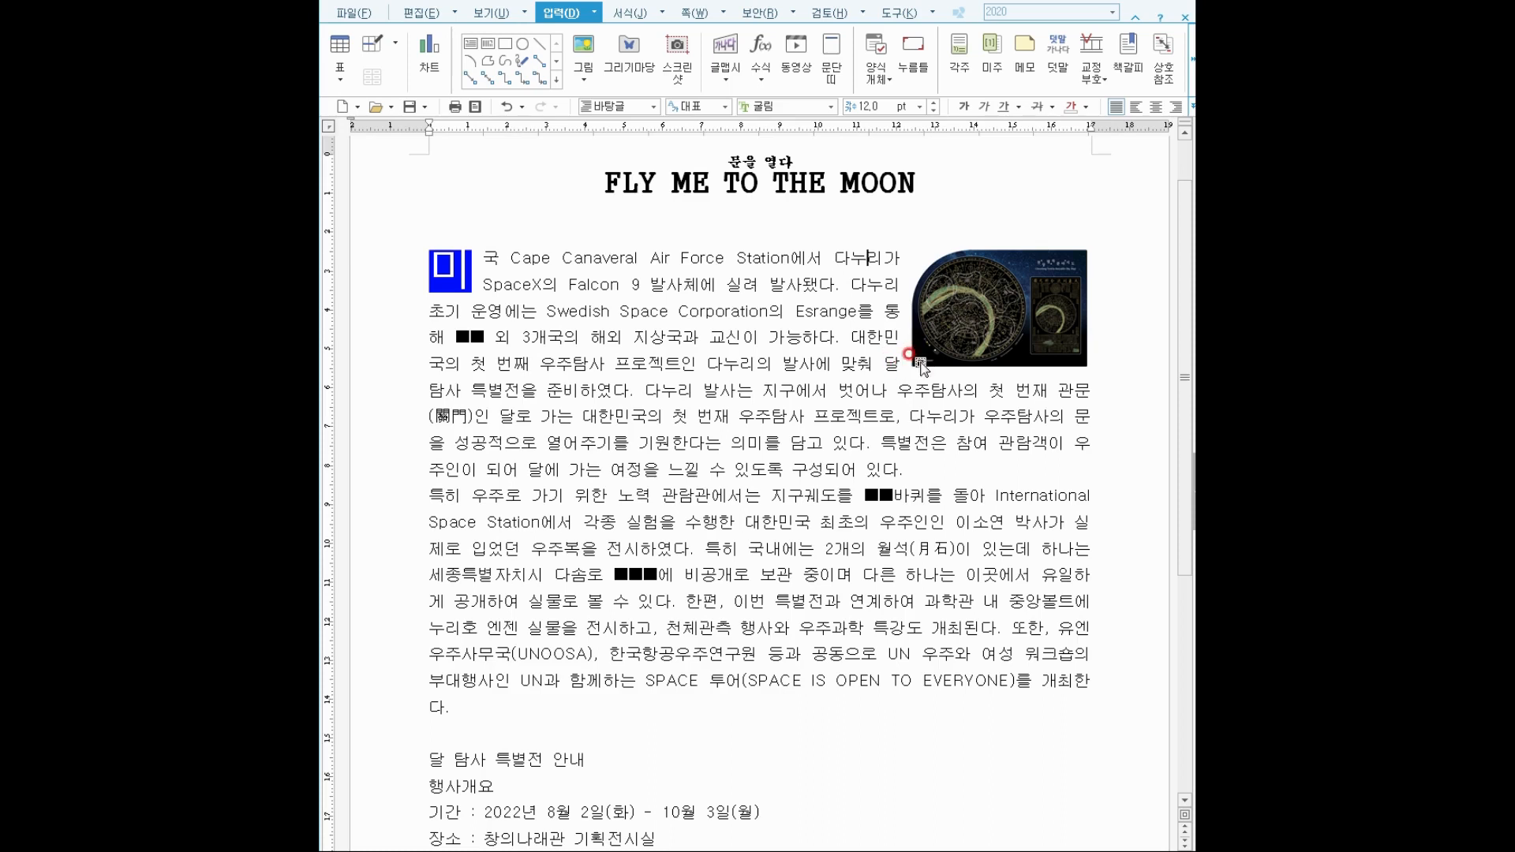
{"action": "left_click", "coordinate": [456, 339]}
Replace the black-box placeholders with 칠레 and with 33 before 바퀴를.
{"action": "left_click_drag", "start_coordinate": [456, 337], "coordinate": [482, 334]}
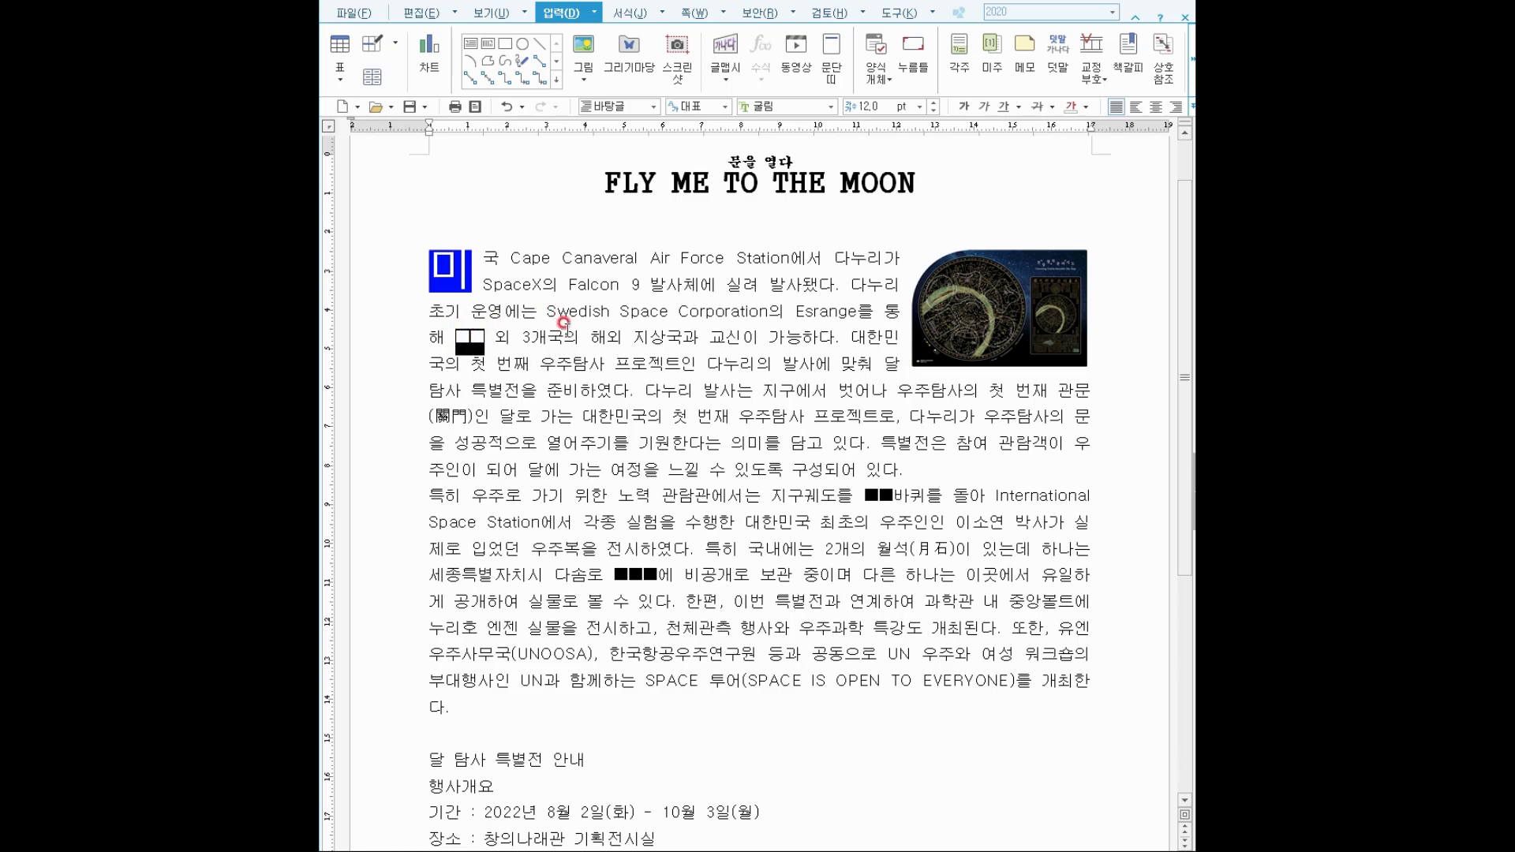
{"action": "type", "text": "칠레"}
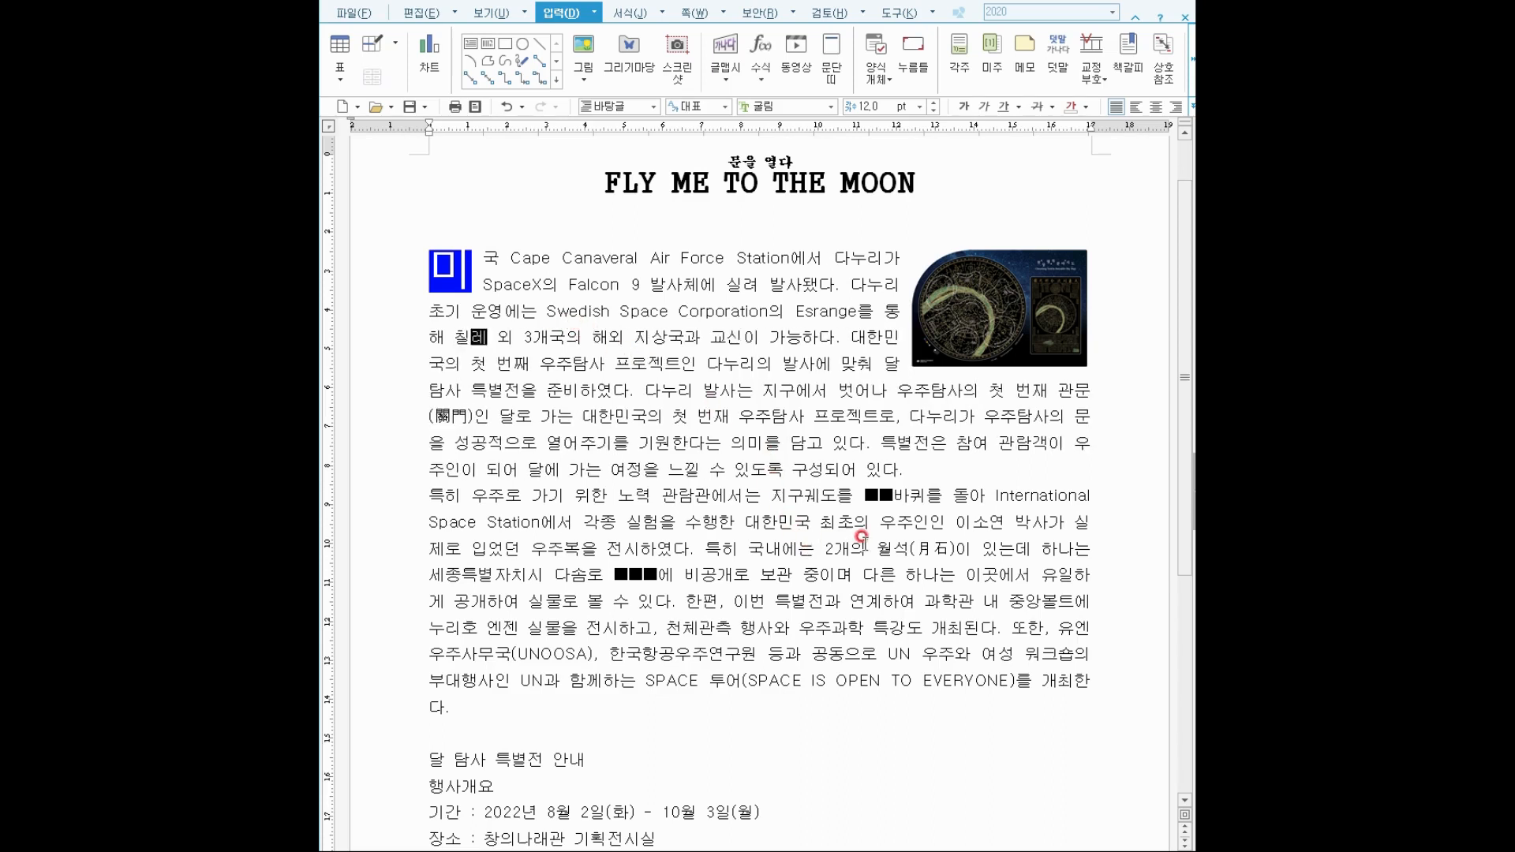
{"action": "left_click", "coordinate": [874, 495]}
{"action": "left_click", "coordinate": [848, 471]}
{"action": "left_click", "coordinate": [858, 480]}
{"action": "mouse_move", "coordinate": [856, 477]}
{"action": "left_mouse_down"}
{"action": "mouse_move", "coordinate": [908, 525]}
{"action": "mouse_move", "coordinate": [887, 484]}
{"action": "left_mouse_up"}
{"action": "left_click", "coordinate": [855, 483]}
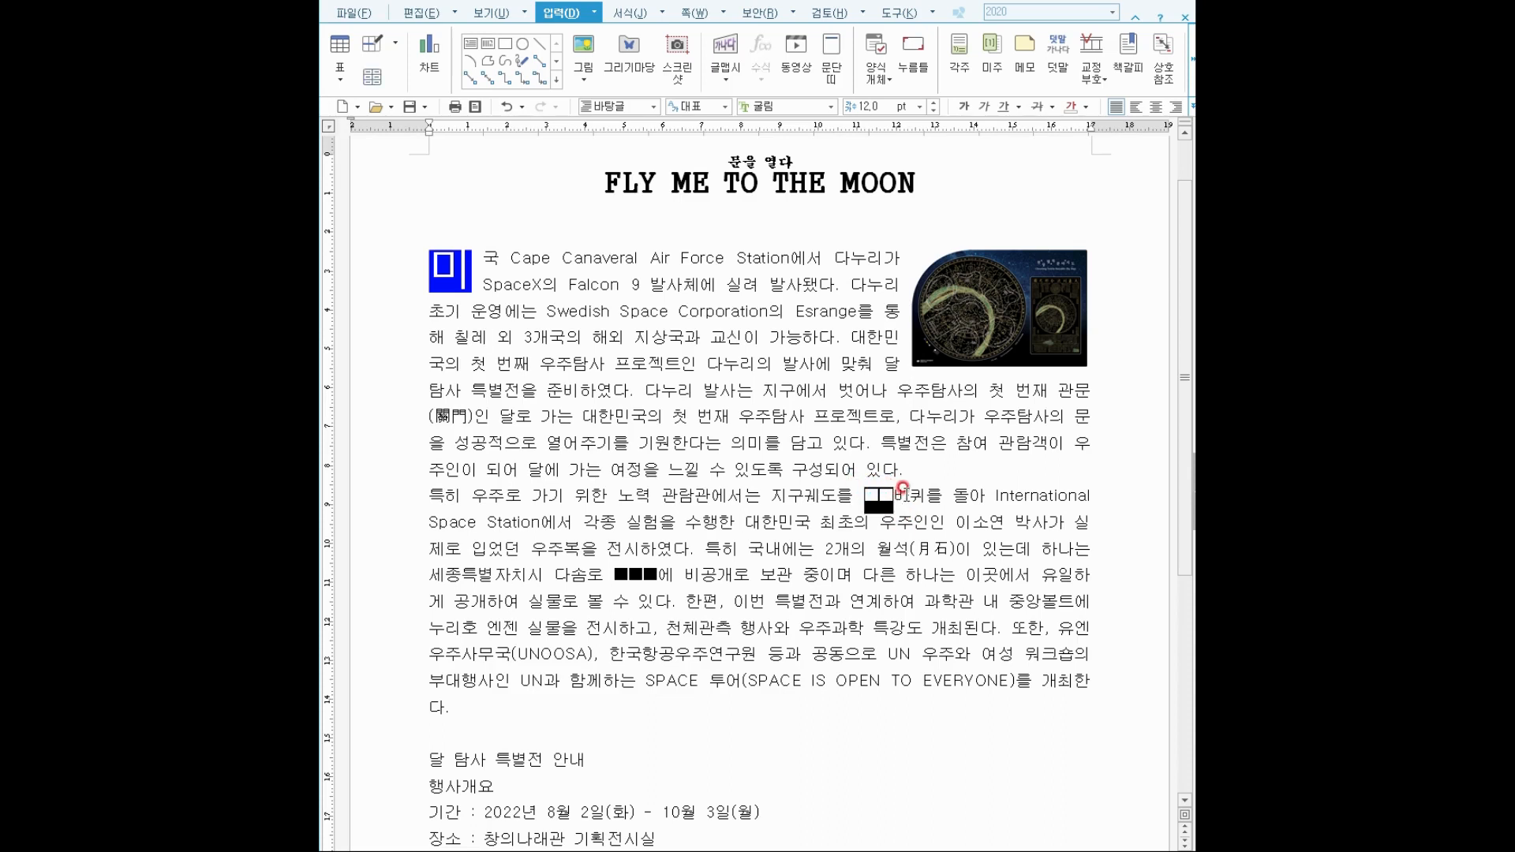
{"action": "type", "text": "33"}
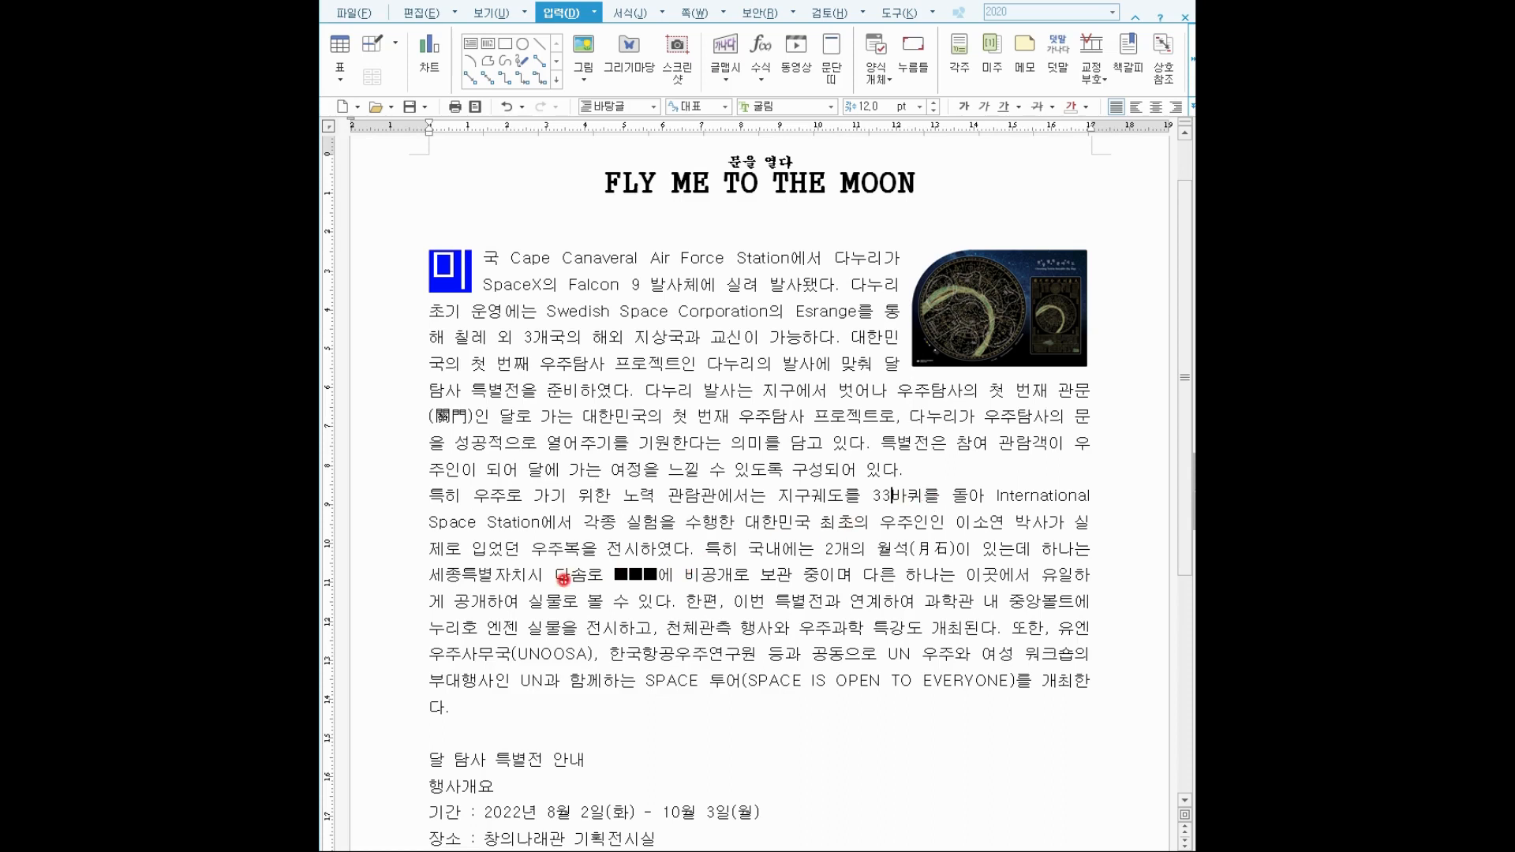
{"action": "left_click_drag", "start_coordinate": [599, 552], "coordinate": [668, 593]}
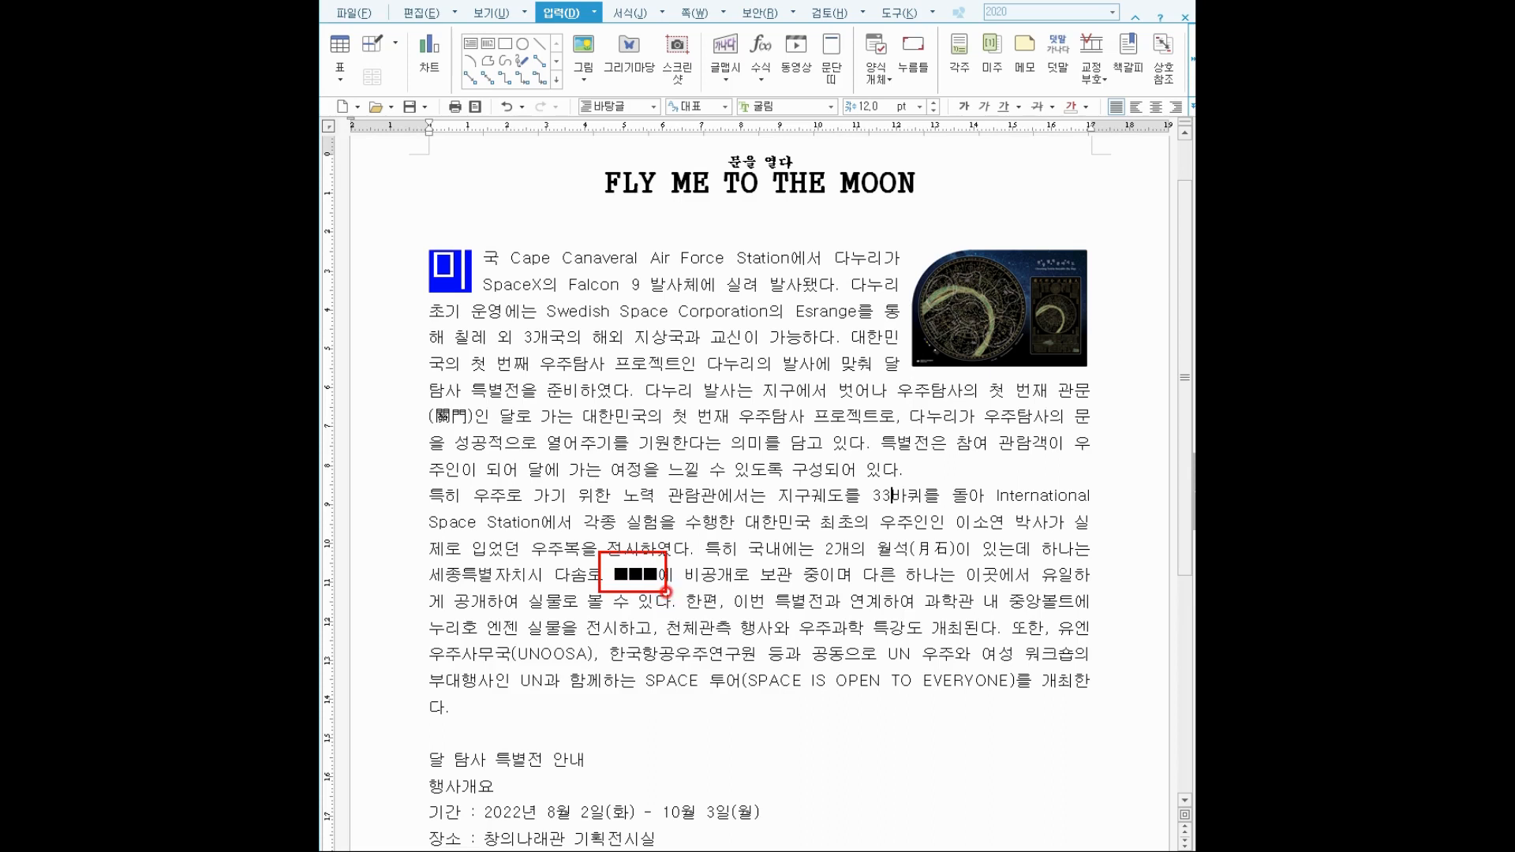
{"action": "key", "text": "Escape"}
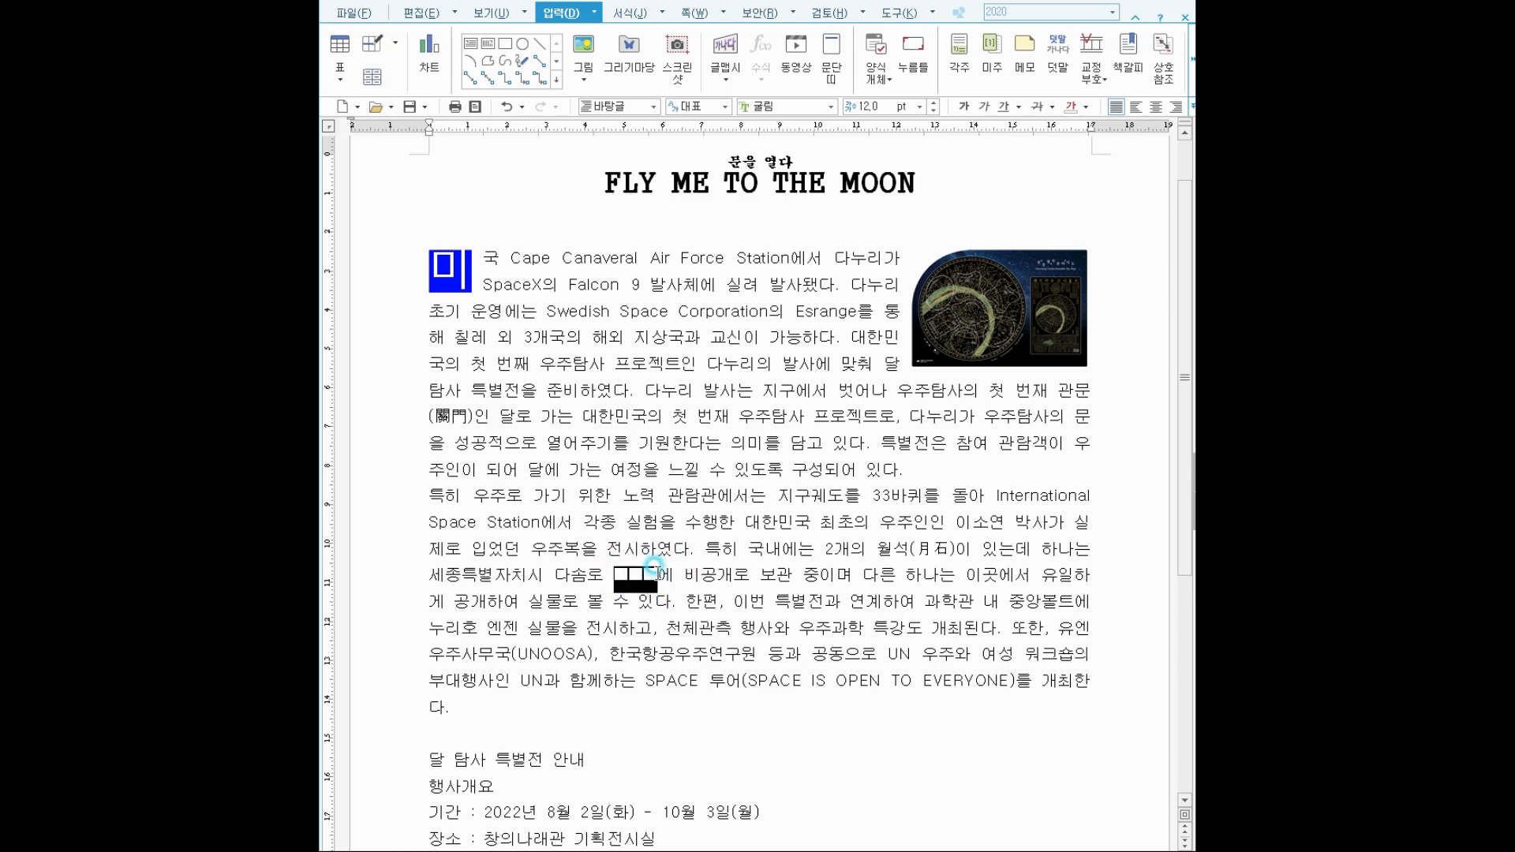
{"action": "type", "text": "250"}
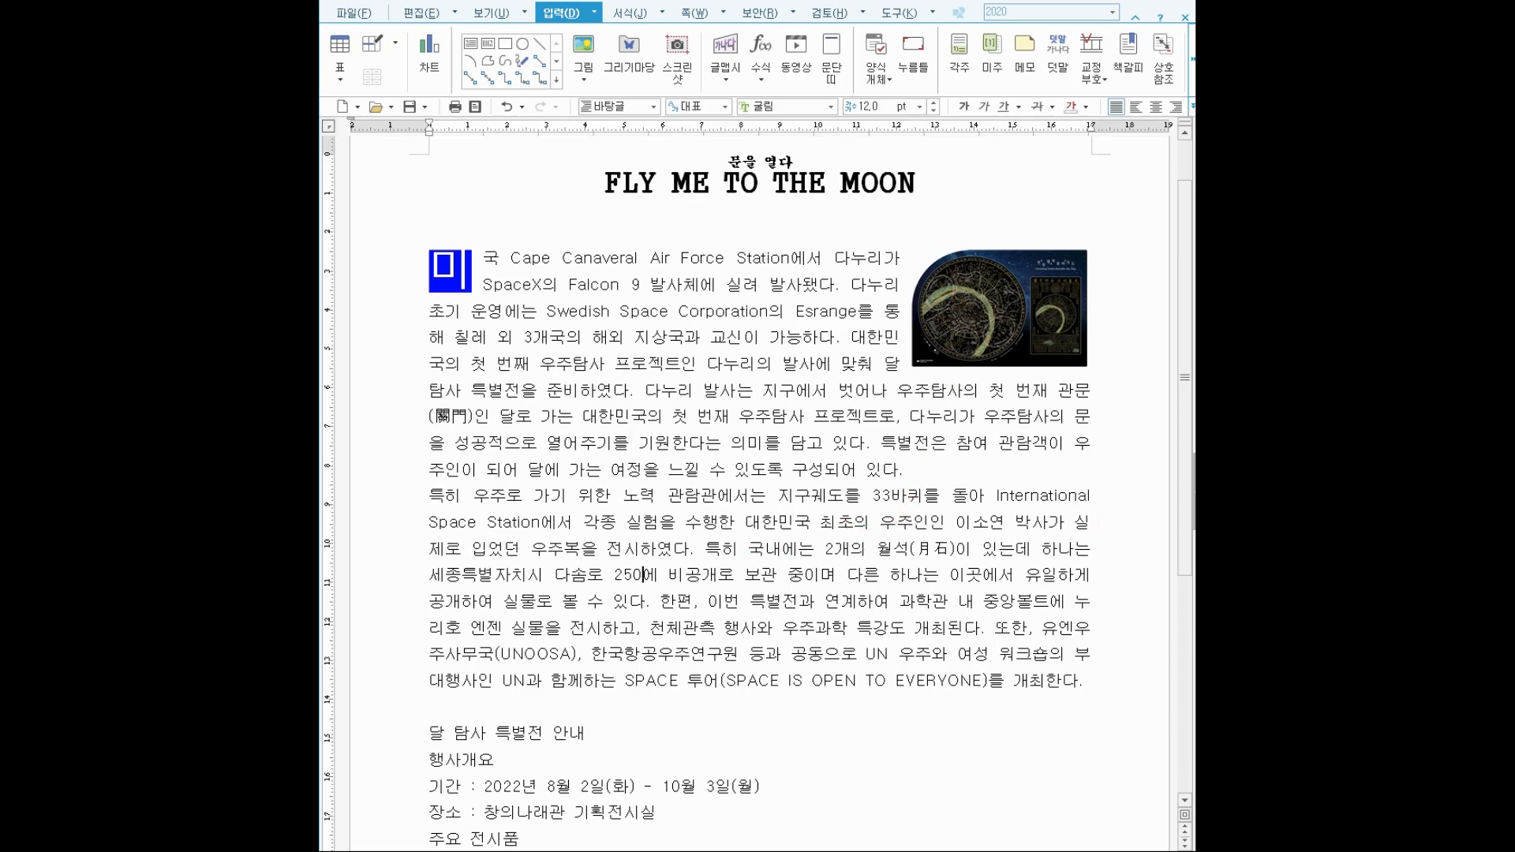
Indent the first line of the 특히 paragraph and set the footnote caret in paragraph one.
{"action": "scroll", "coordinate": [758, 474], "scroll_direction": "down", "scroll_amount": 3}
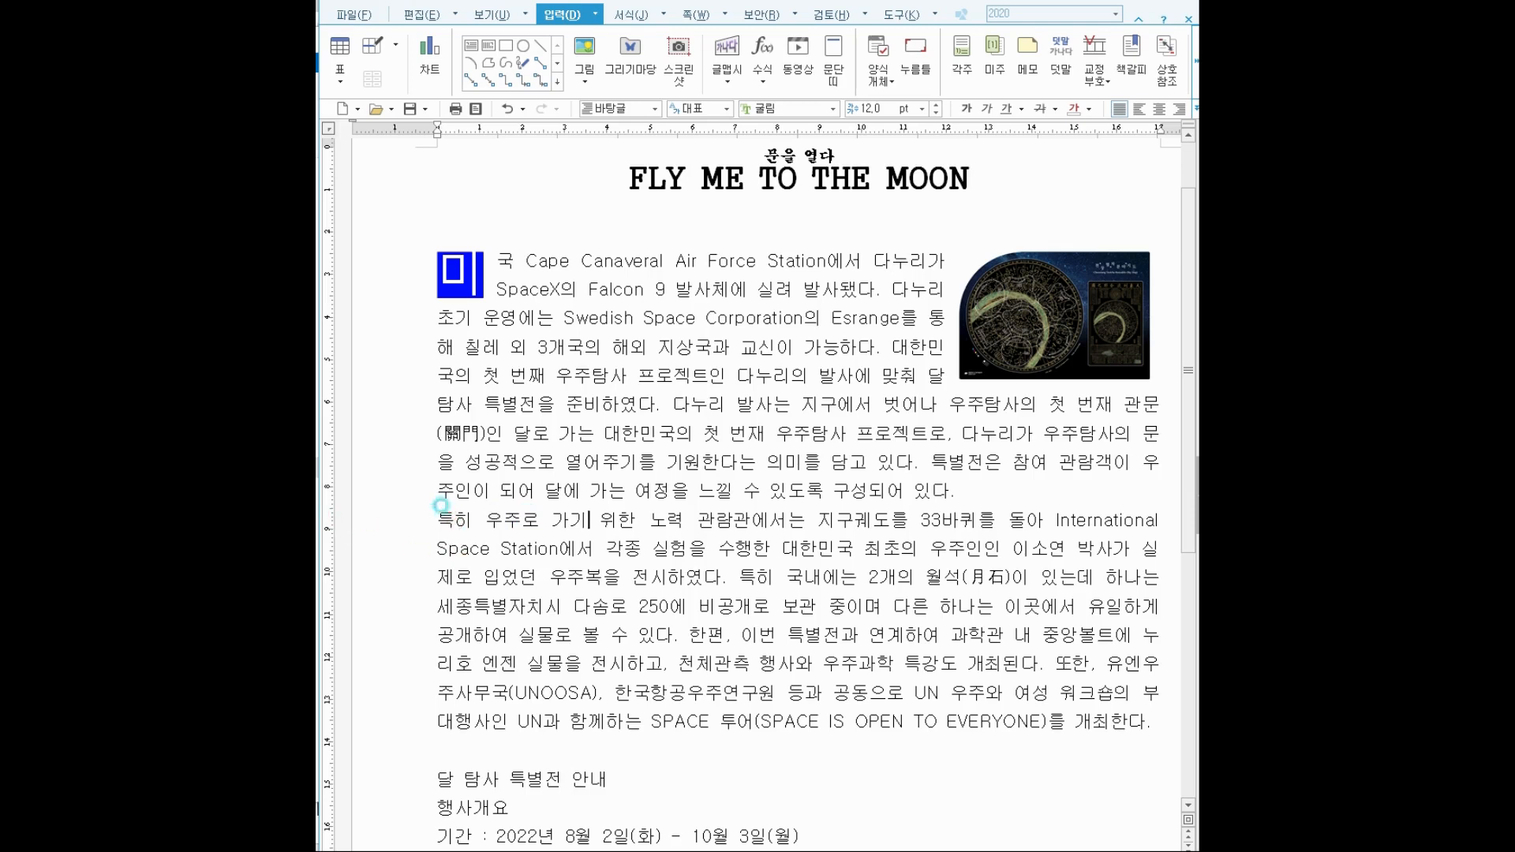
{"action": "left_click_drag", "start_coordinate": [441, 506], "coordinate": [1164, 741]}
{"action": "left_click", "coordinate": [436, 517]}
{"action": "left_click", "coordinate": [436, 522]}
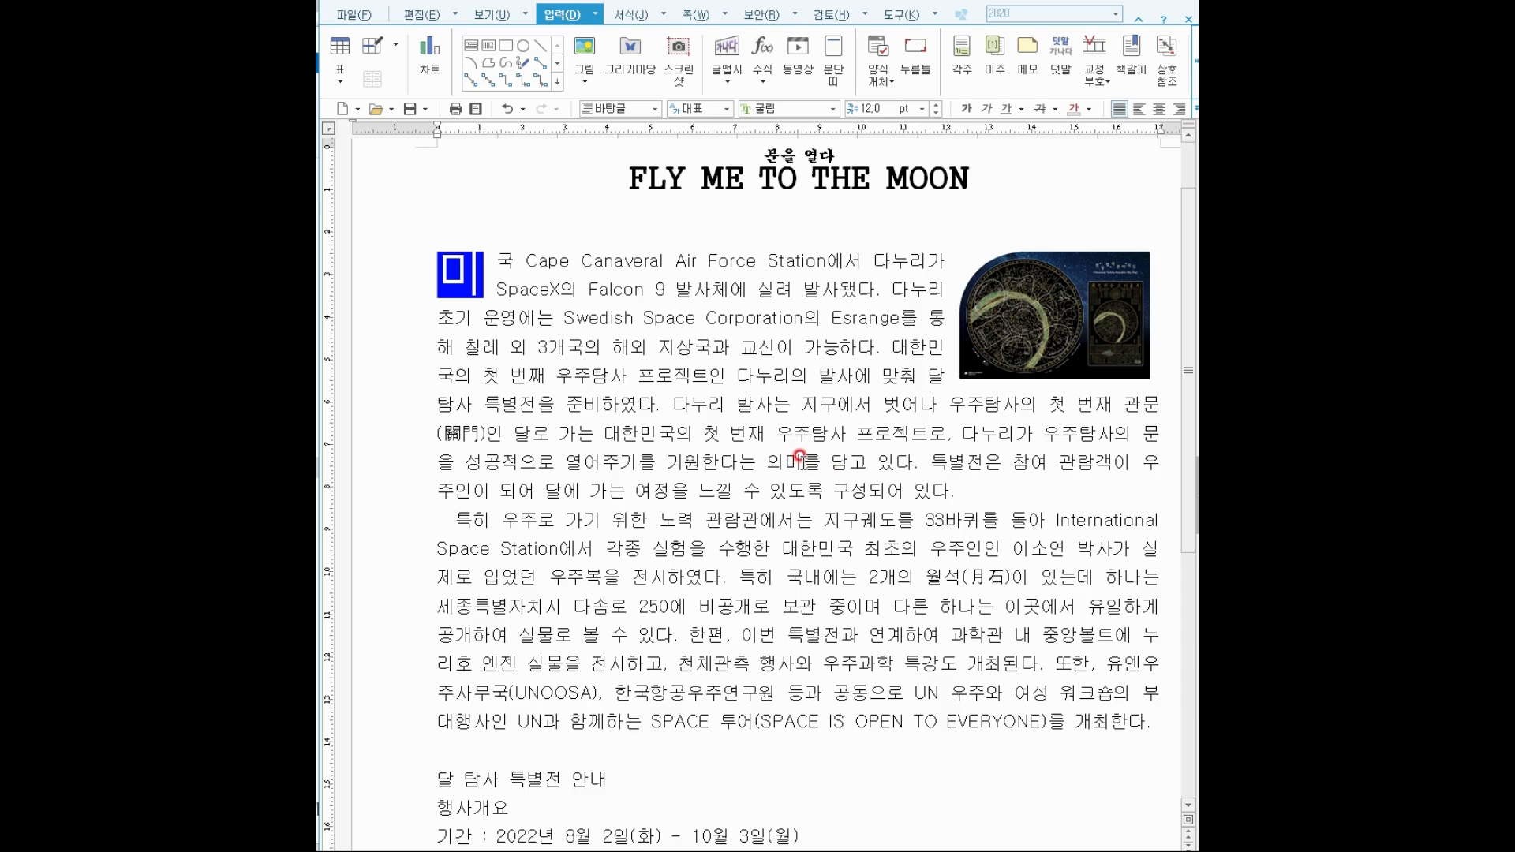
{"action": "left_click_drag", "start_coordinate": [765, 461], "coordinate": [793, 440]}
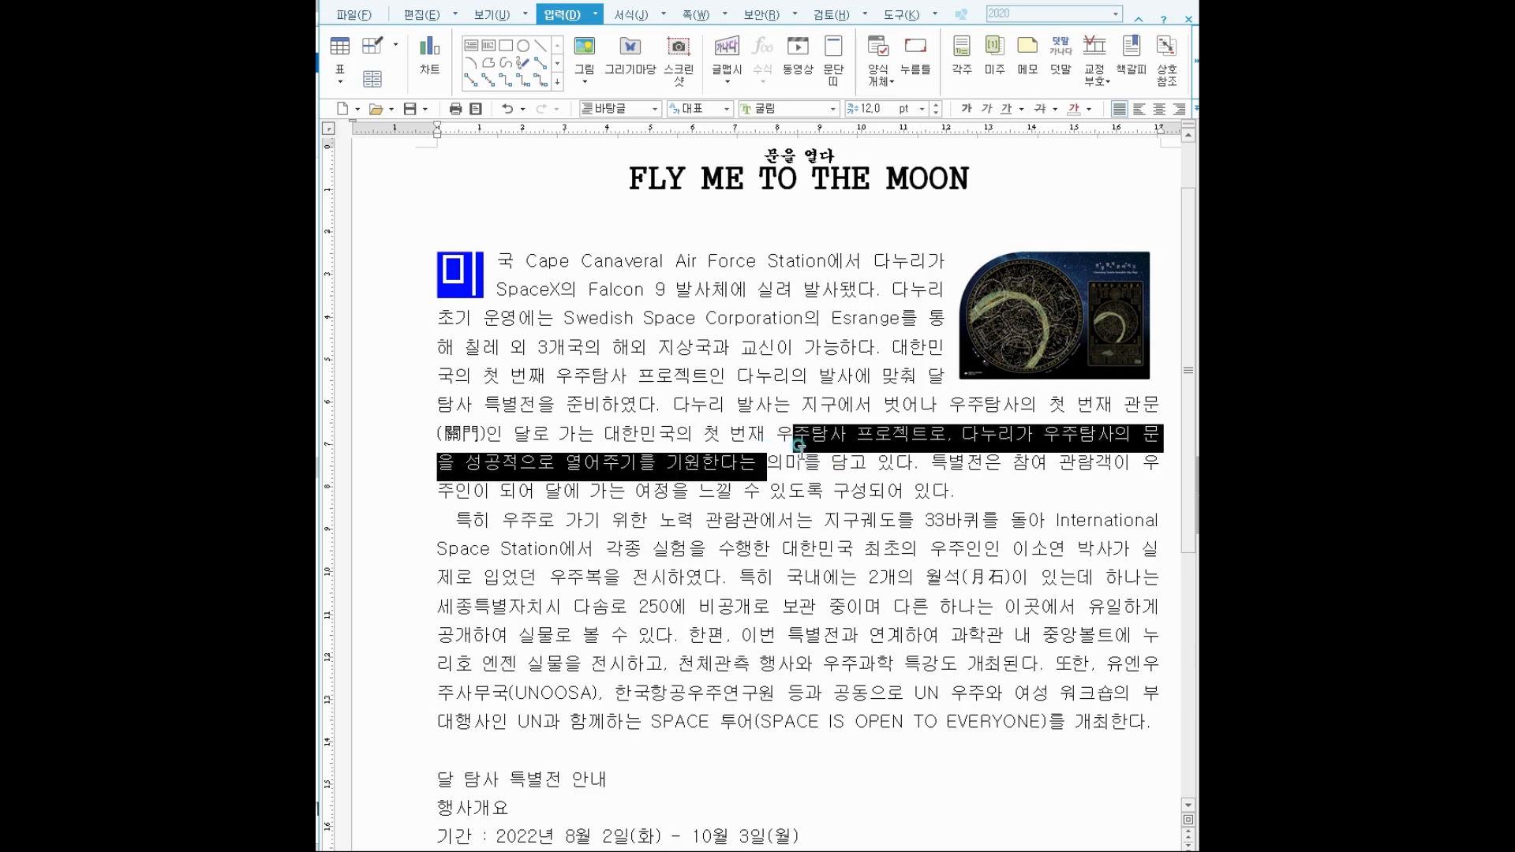
{"action": "left_click", "coordinate": [799, 452]}
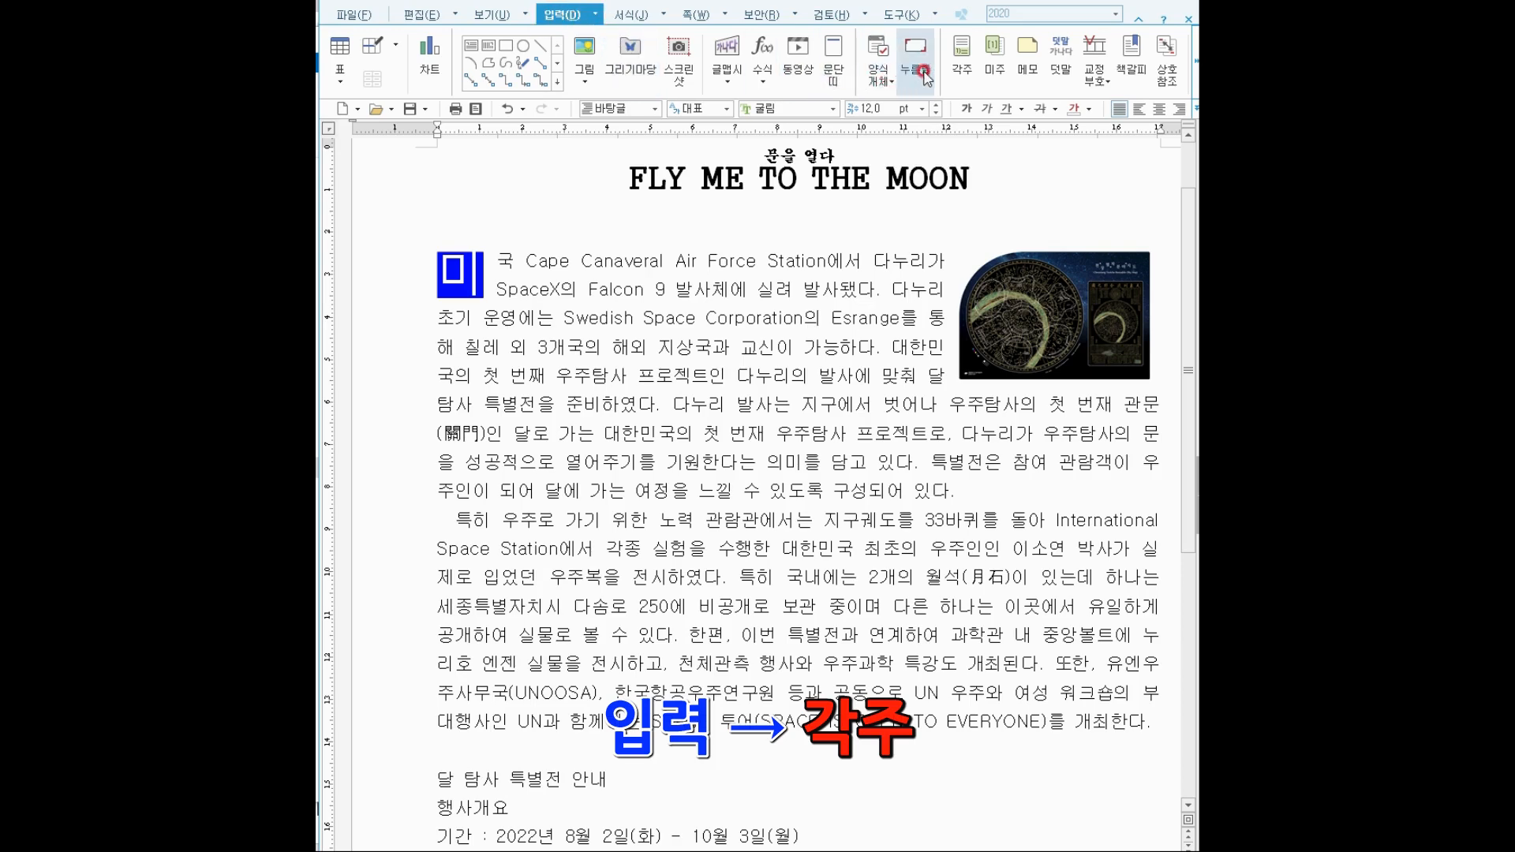
Insert an empty footnote 1) and open 각주/미주 모양 고치기 from the 주석 tab.
{"action": "left_click", "coordinate": [962, 57]}
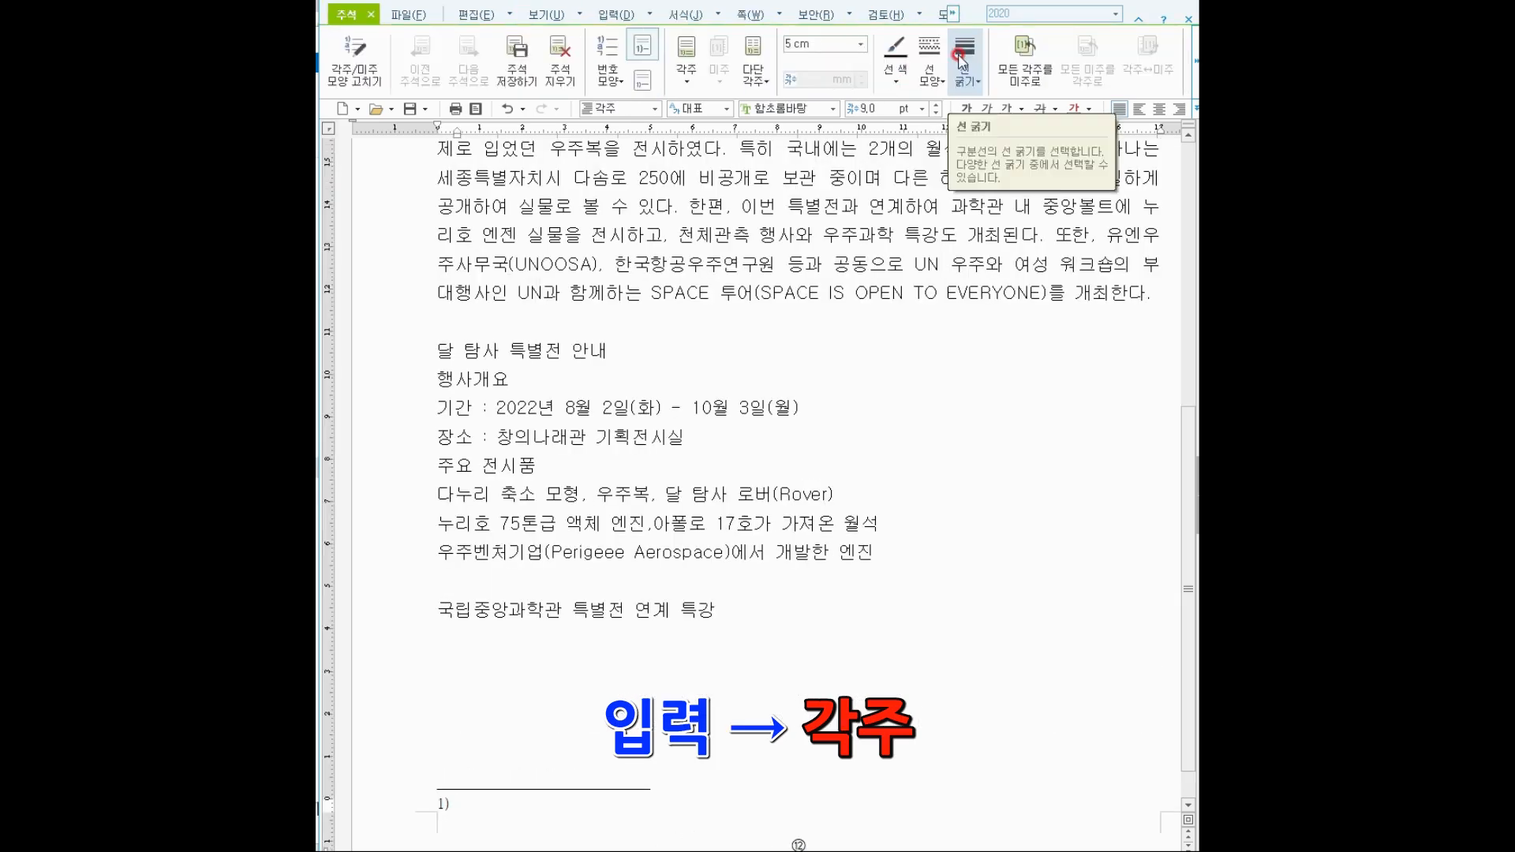
{"action": "left_click", "coordinate": [462, 804]}
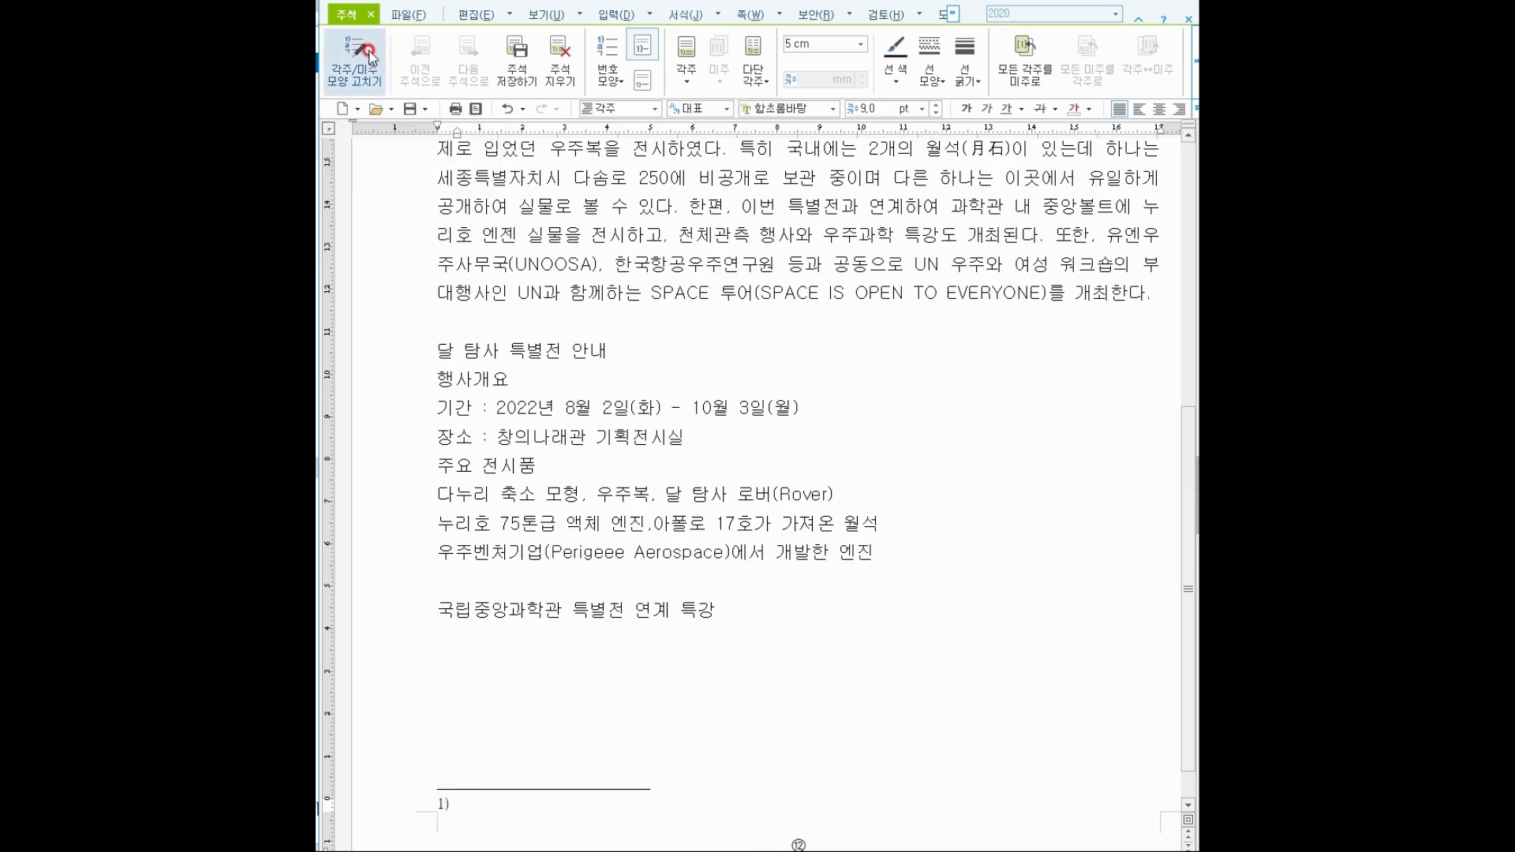
{"action": "left_click_drag", "start_coordinate": [323, 1], "coordinate": [403, 100]}
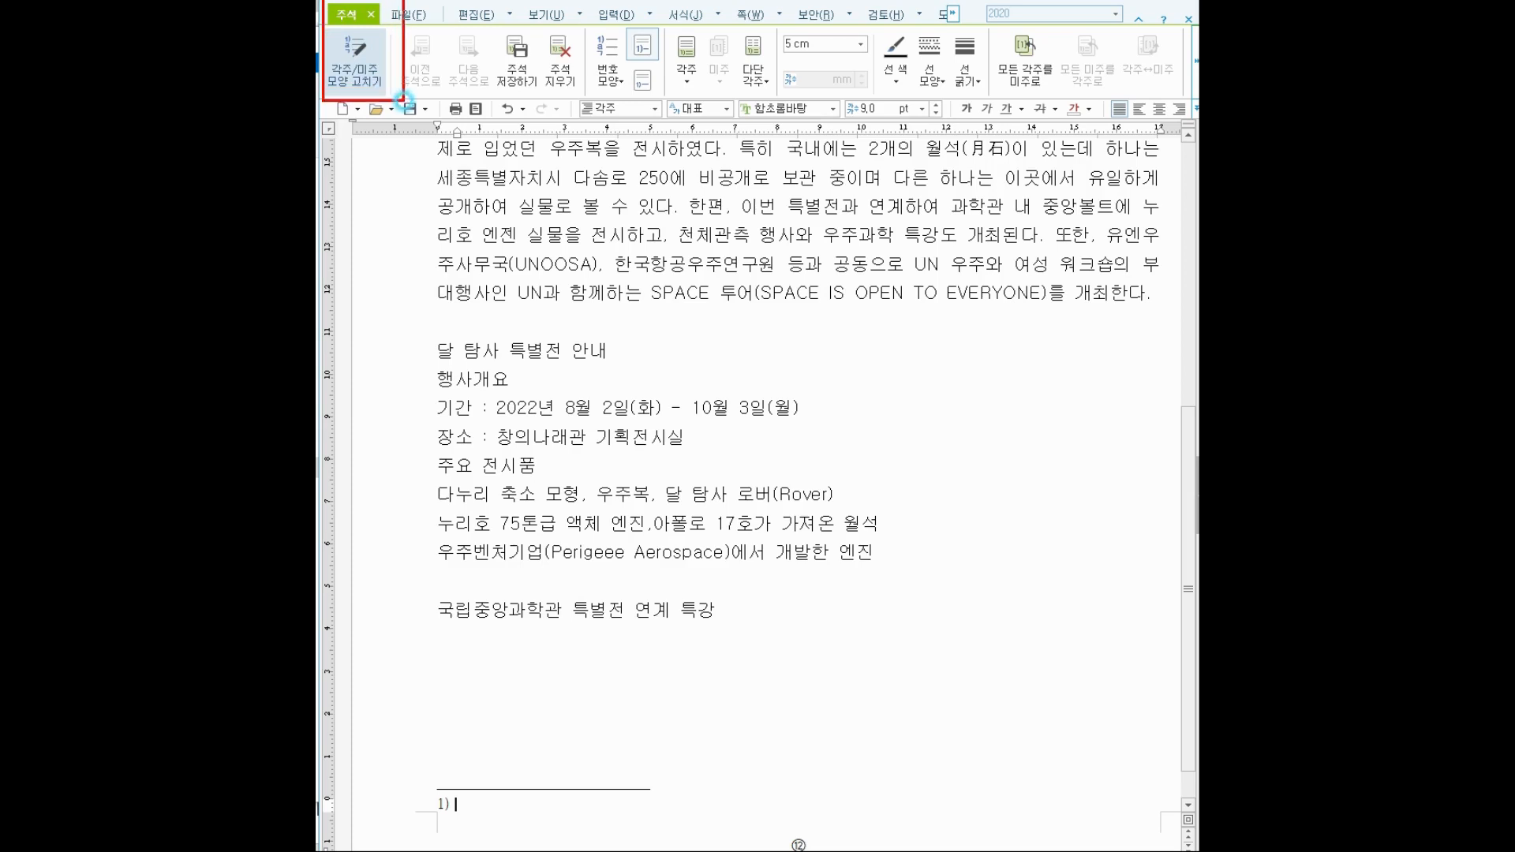
{"action": "key", "text": "Escape"}
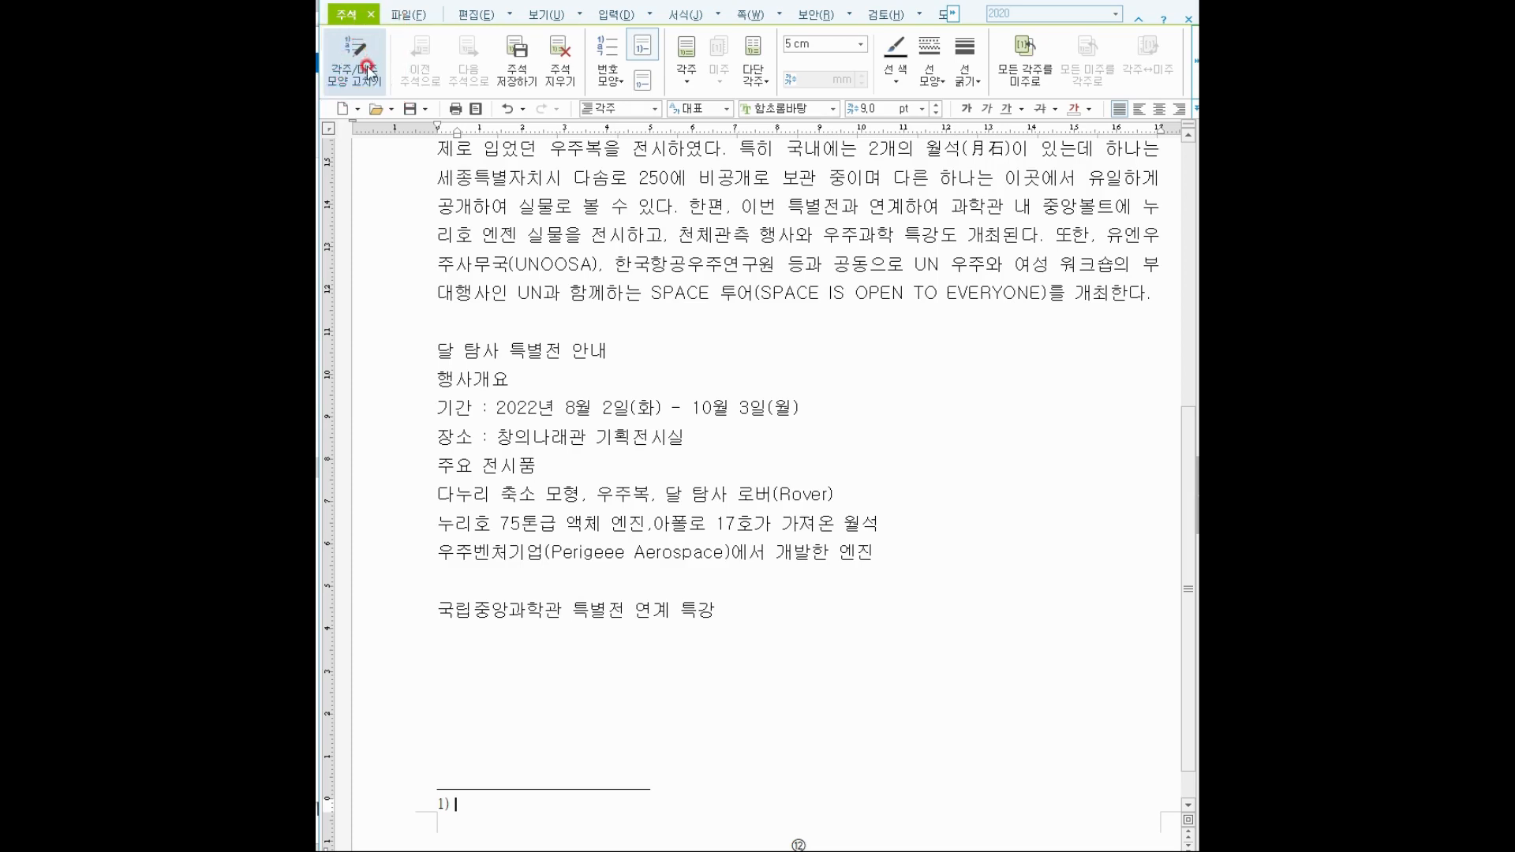
{"action": "left_click", "coordinate": [364, 64]}
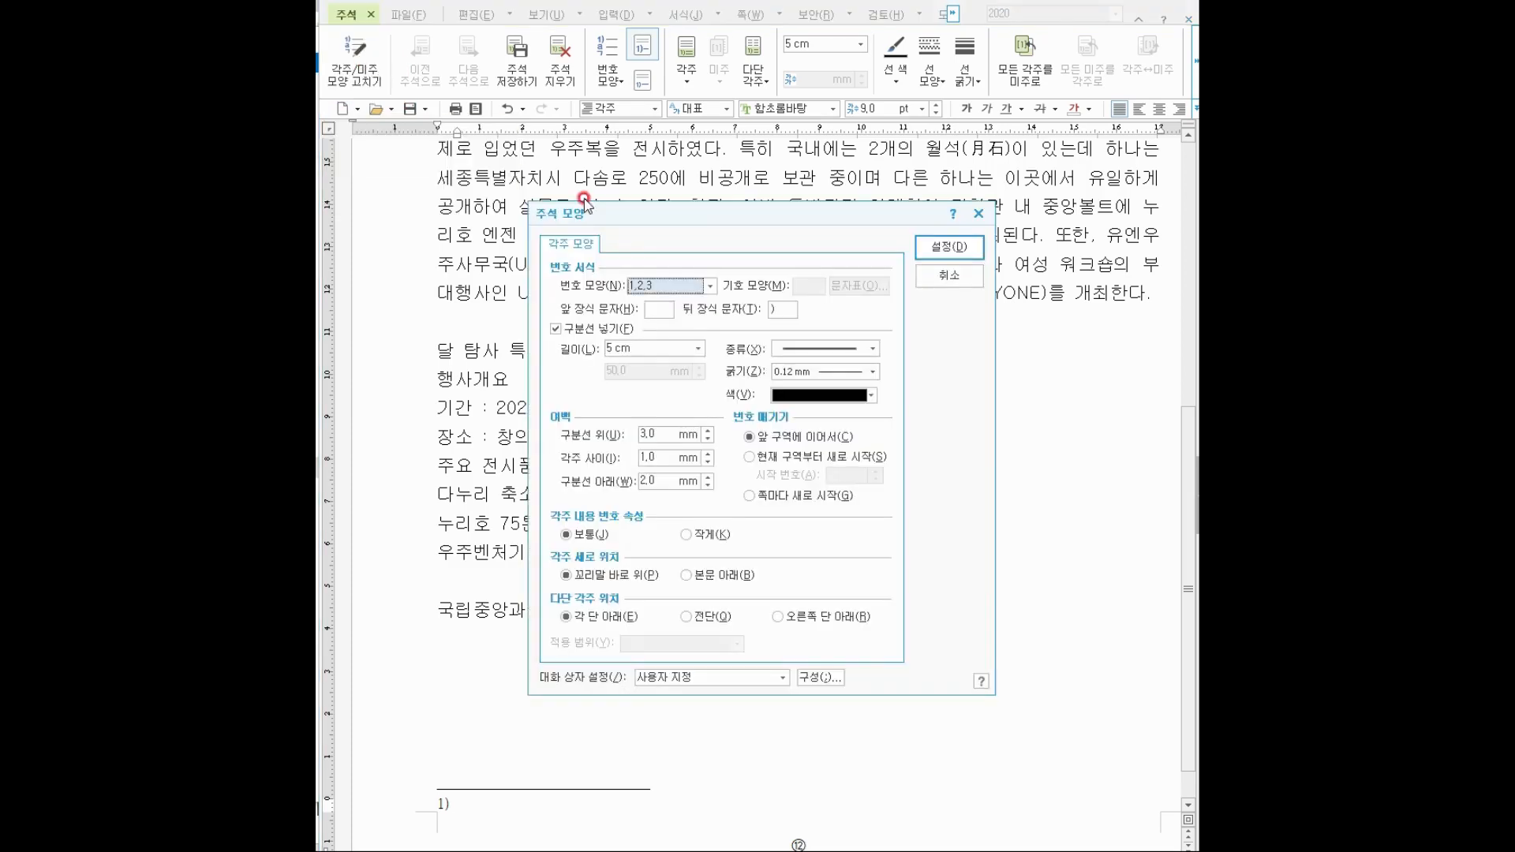
Number footnotes ㉠,㉡,㉢ restarting from this section, with a 단 너비 separator line.
{"action": "left_click", "coordinate": [670, 287]}
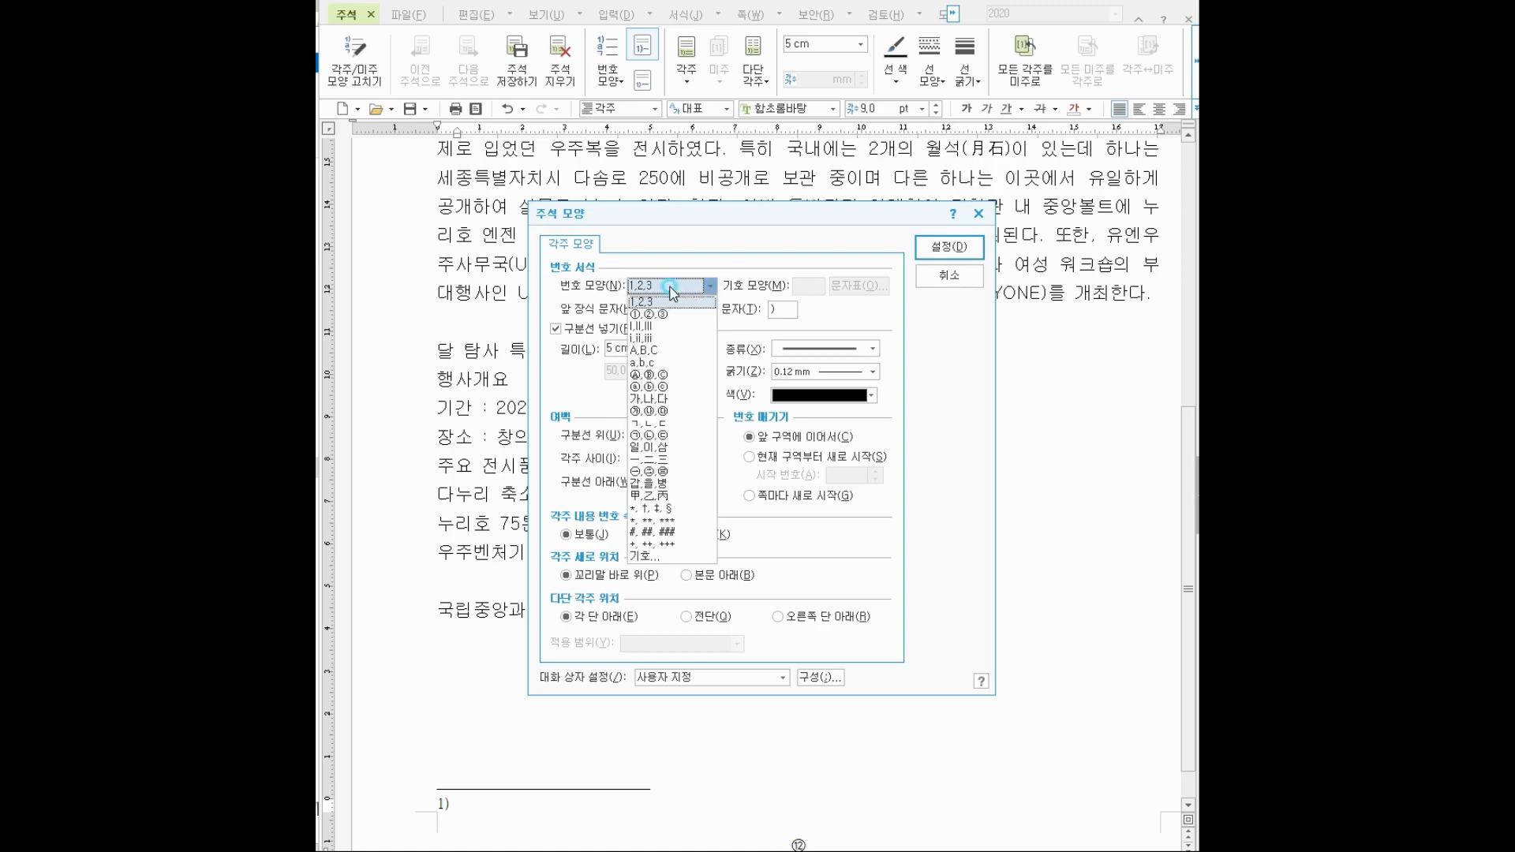
{"action": "left_click", "coordinate": [646, 472]}
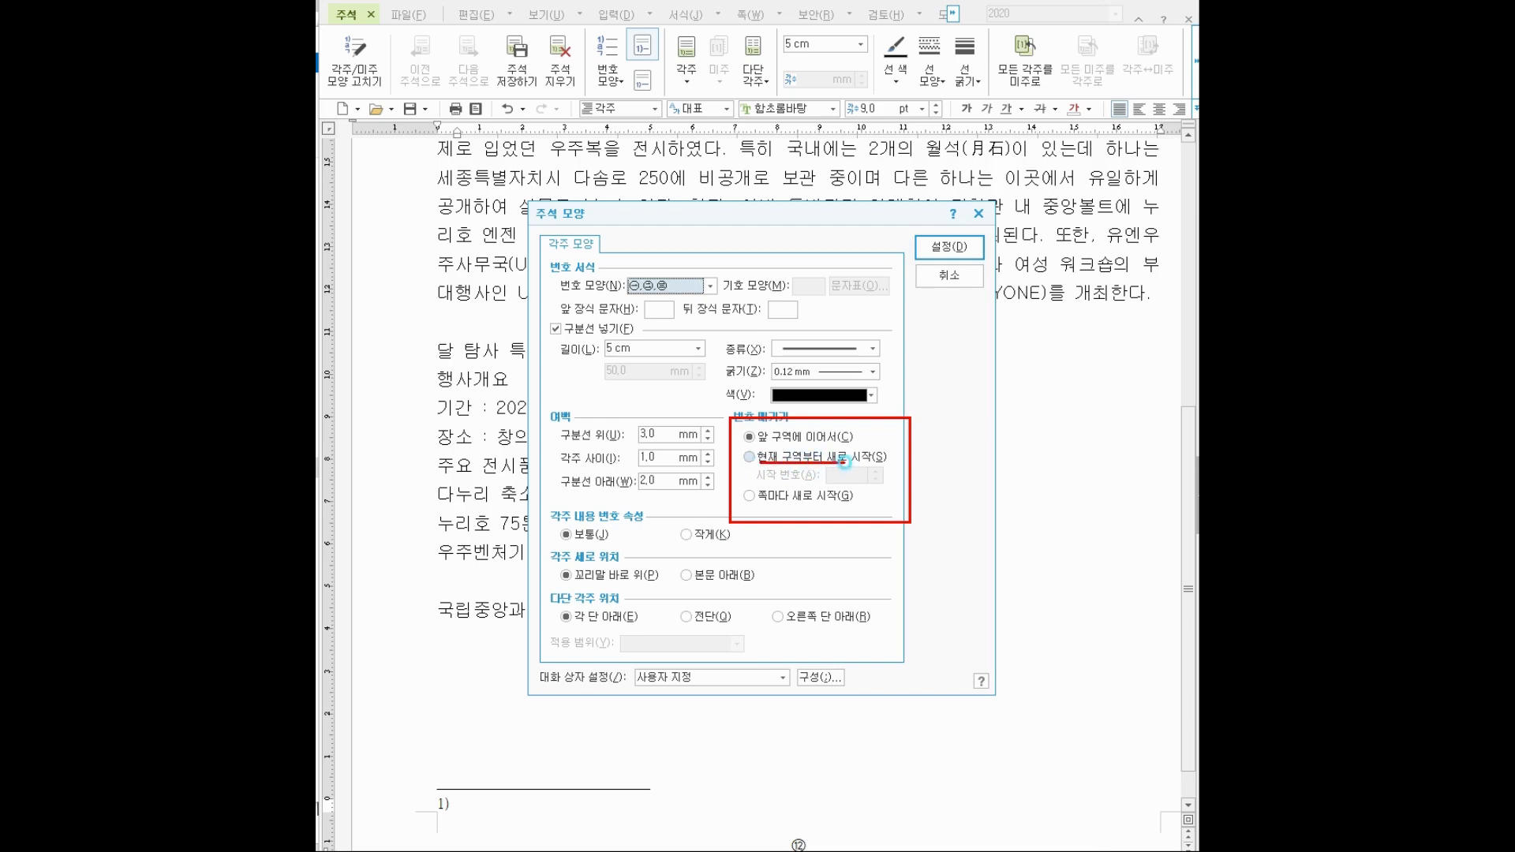
{"action": "left_click", "coordinate": [754, 456]}
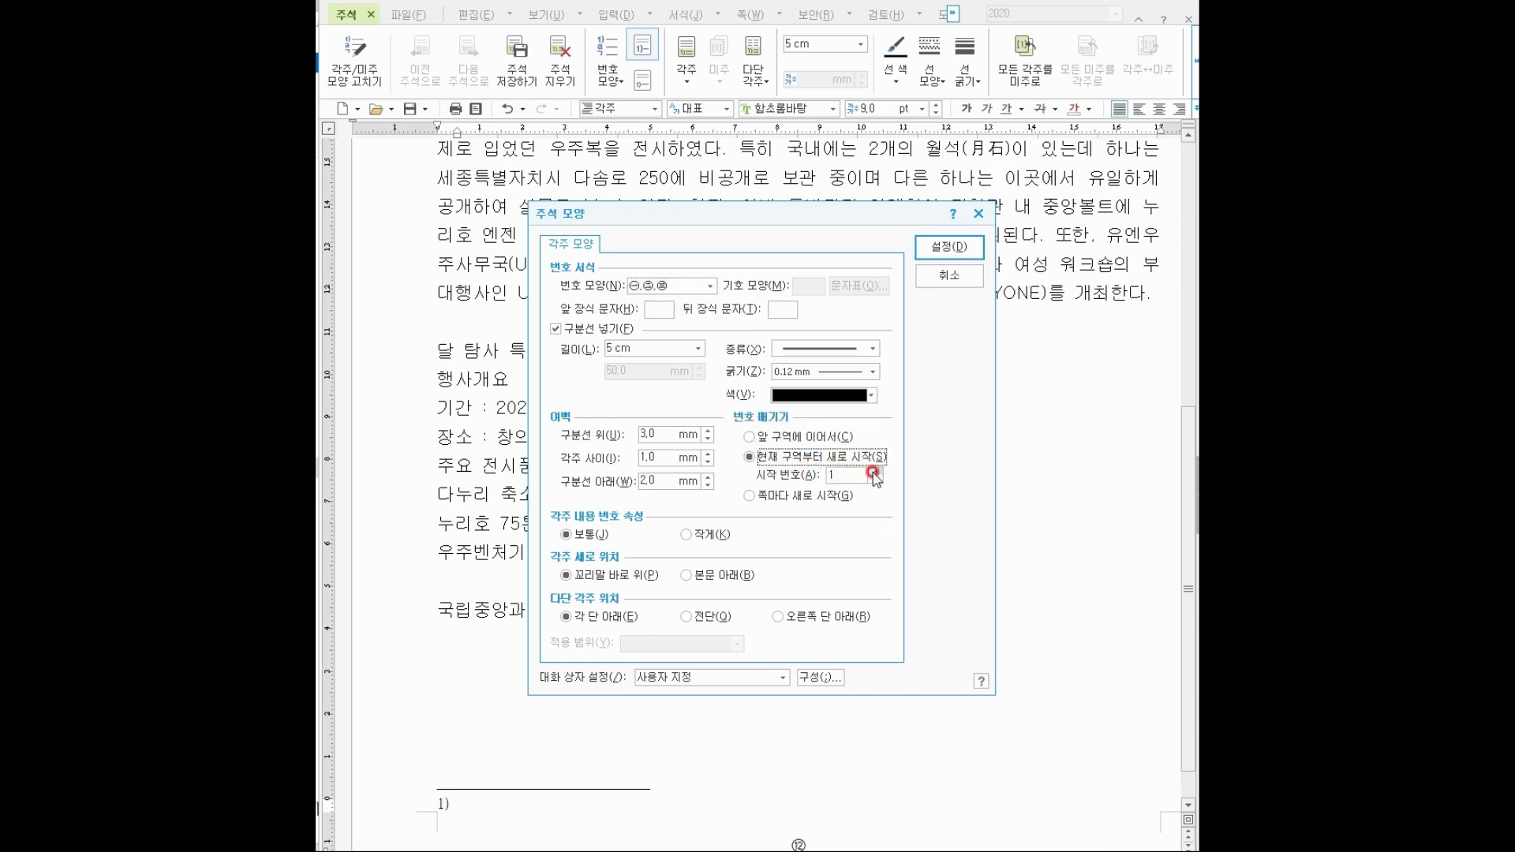
{"action": "left_click", "coordinate": [873, 471]}
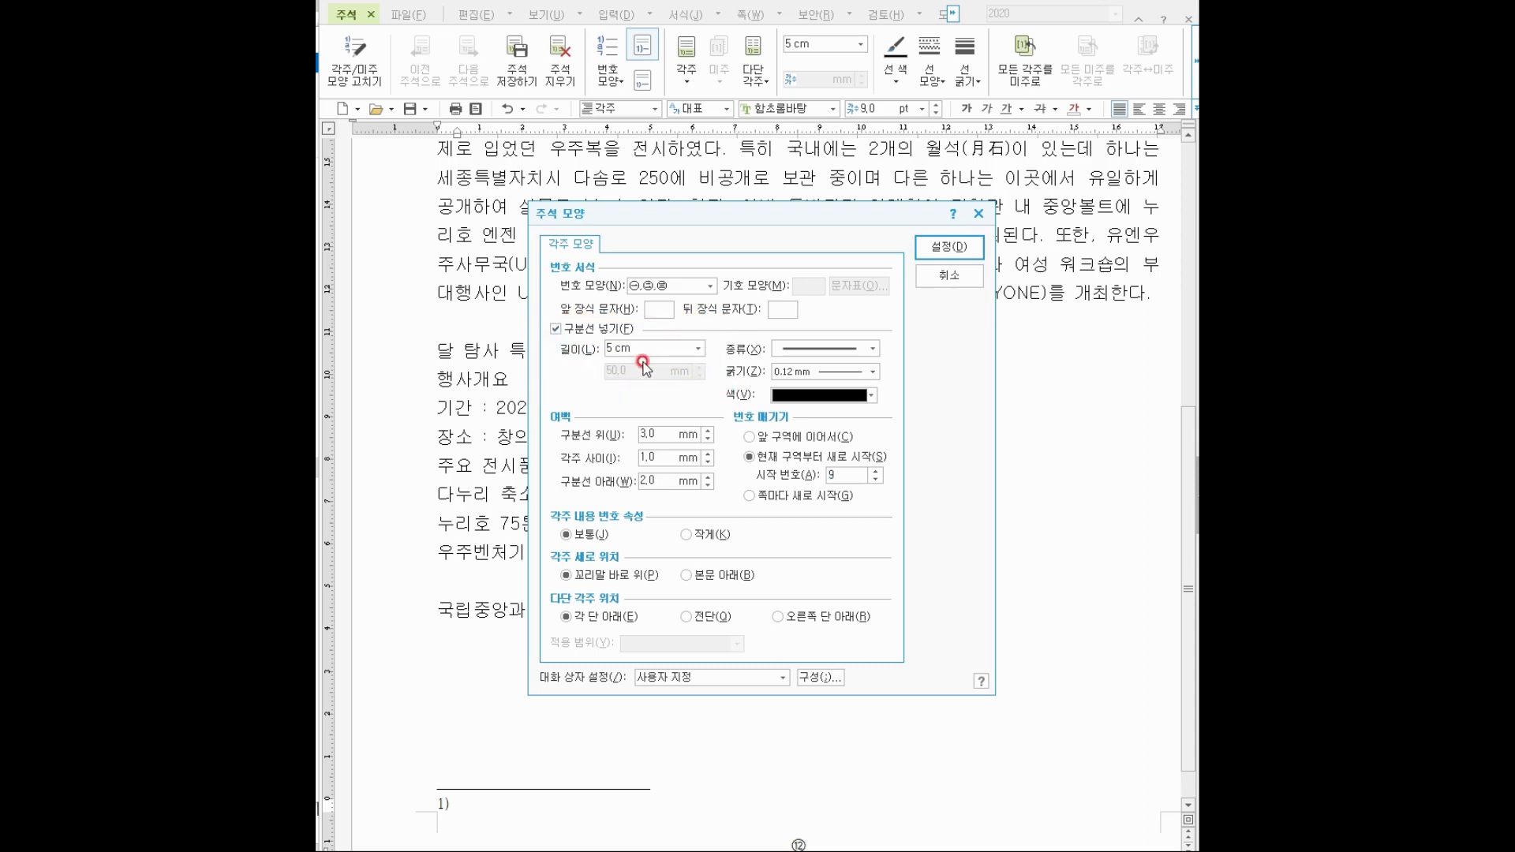
{"action": "left_click", "coordinate": [652, 349]}
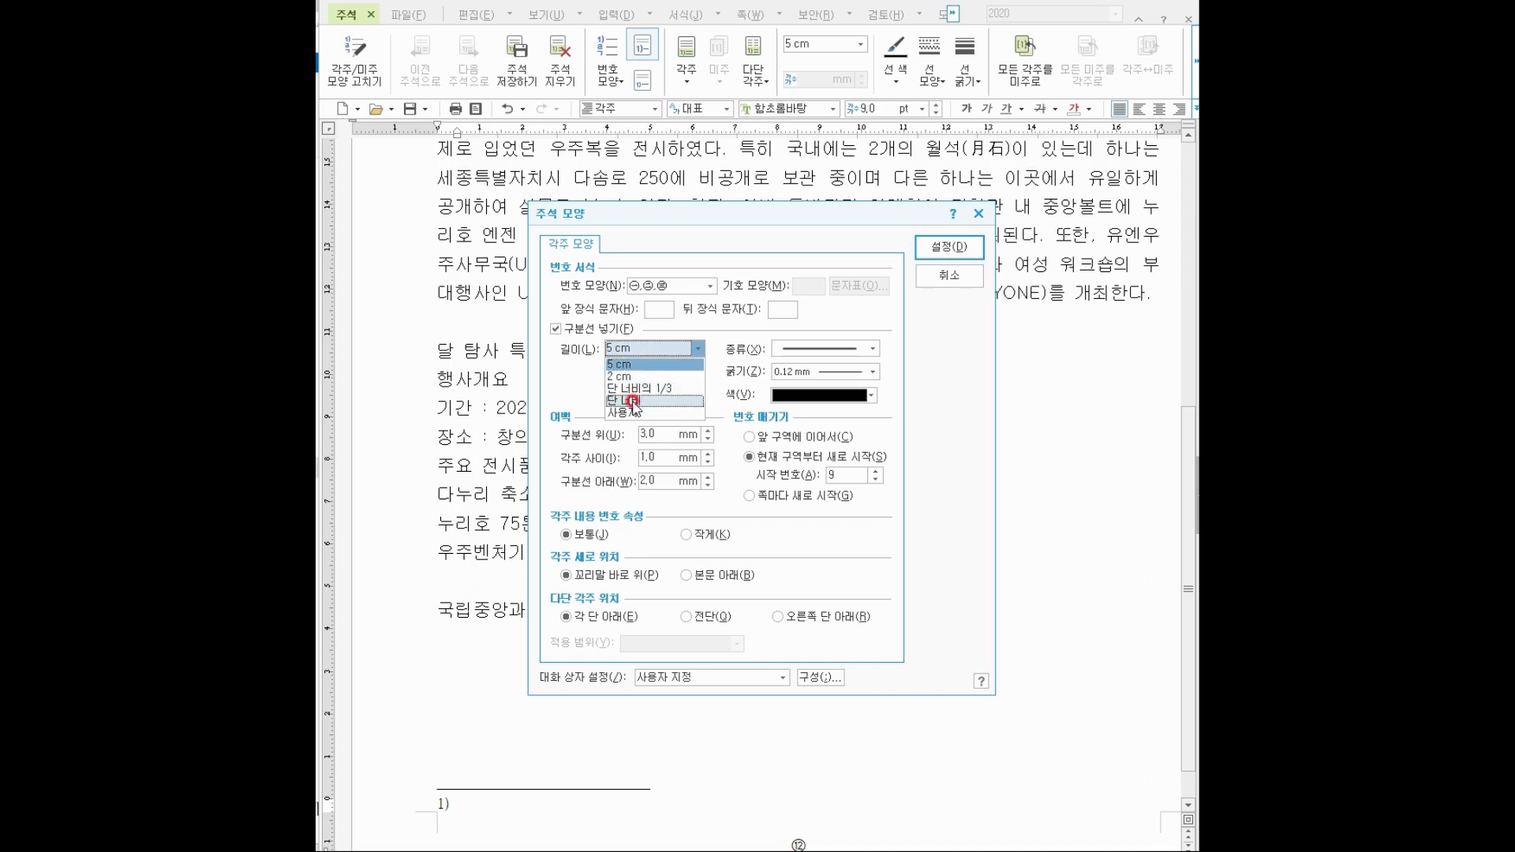
{"action": "left_click", "coordinate": [635, 408]}
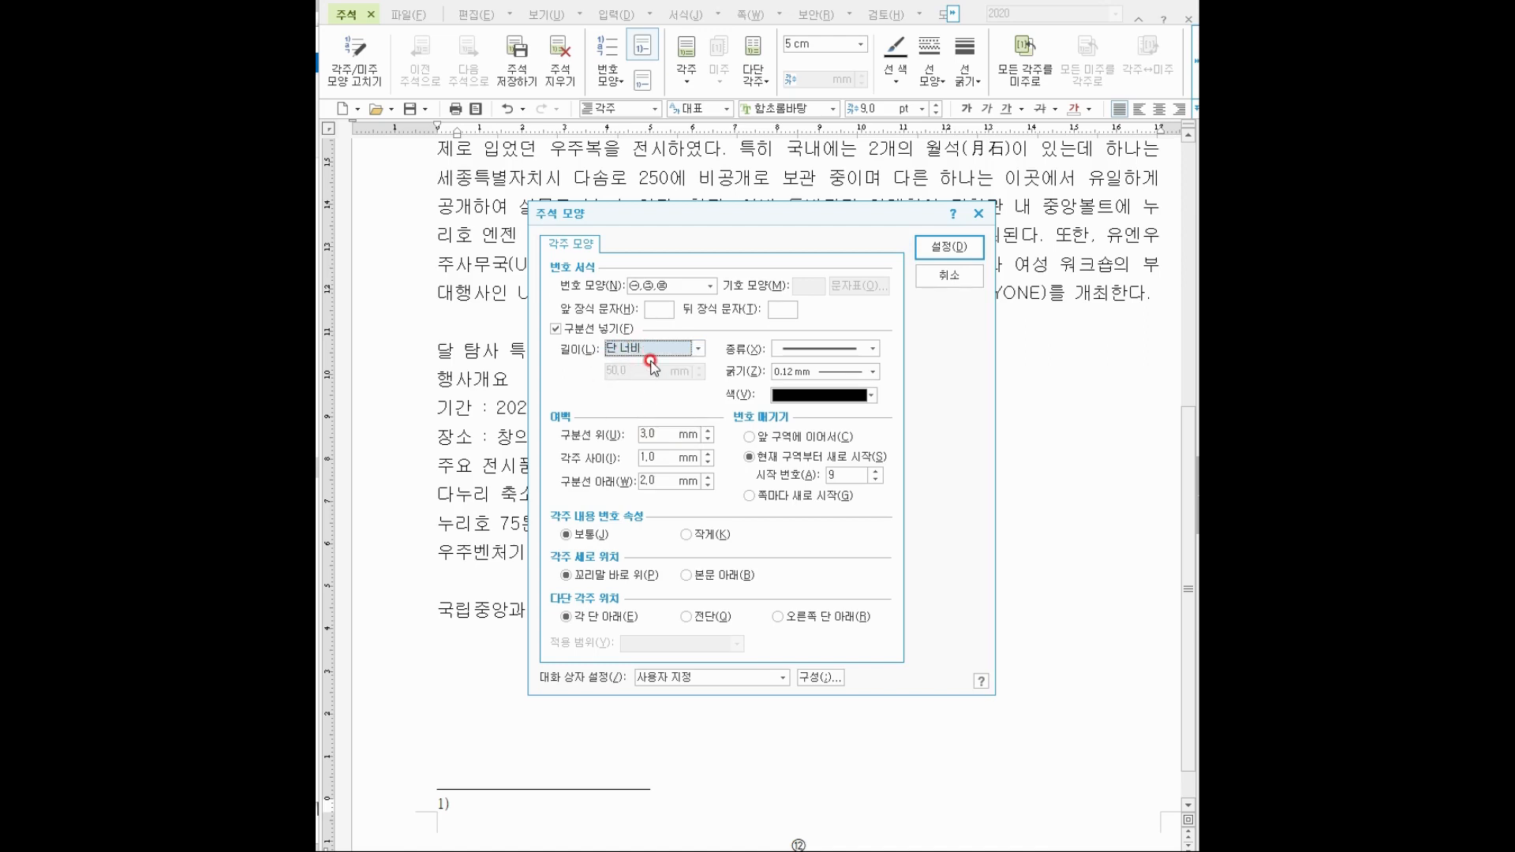
{"action": "key", "text": "ctrl+2"}
{"action": "left_click_drag", "start_coordinate": [600, 332], "coordinate": [670, 362]}
{"action": "mouse_move", "coordinate": [732, 441]}
{"action": "left_mouse_down"}
{"action": "mouse_move", "coordinate": [783, 473]}
{"action": "mouse_move", "coordinate": [894, 489]}
{"action": "left_mouse_up"}
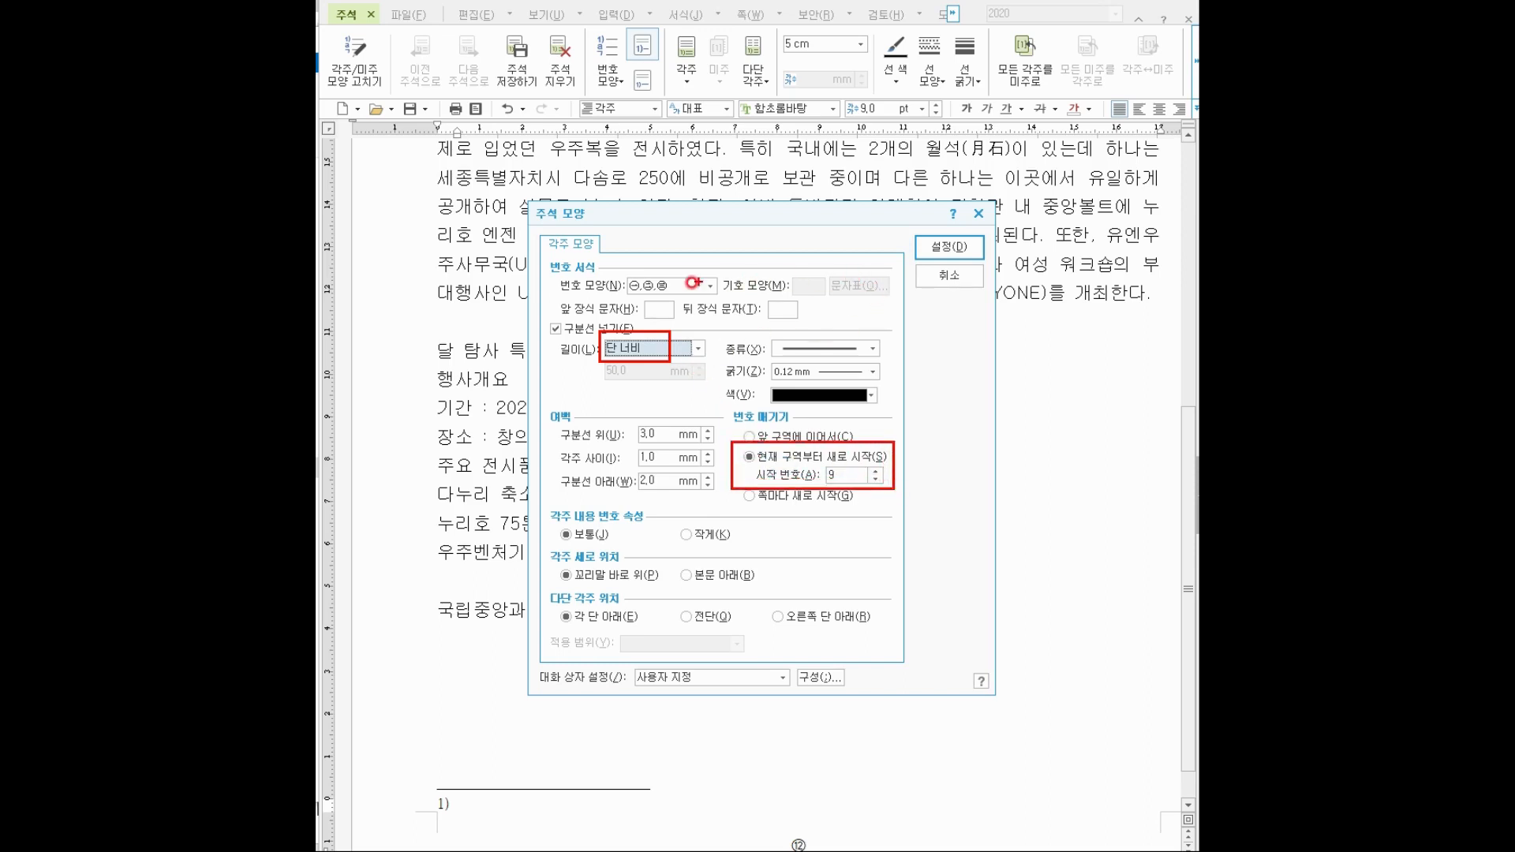
{"action": "mouse_move", "coordinate": [693, 282]}
{"action": "left_mouse_down"}
{"action": "mouse_move", "coordinate": [632, 298]}
{"action": "mouse_move", "coordinate": [683, 272]}
{"action": "mouse_move", "coordinate": [672, 298]}
{"action": "left_mouse_up"}
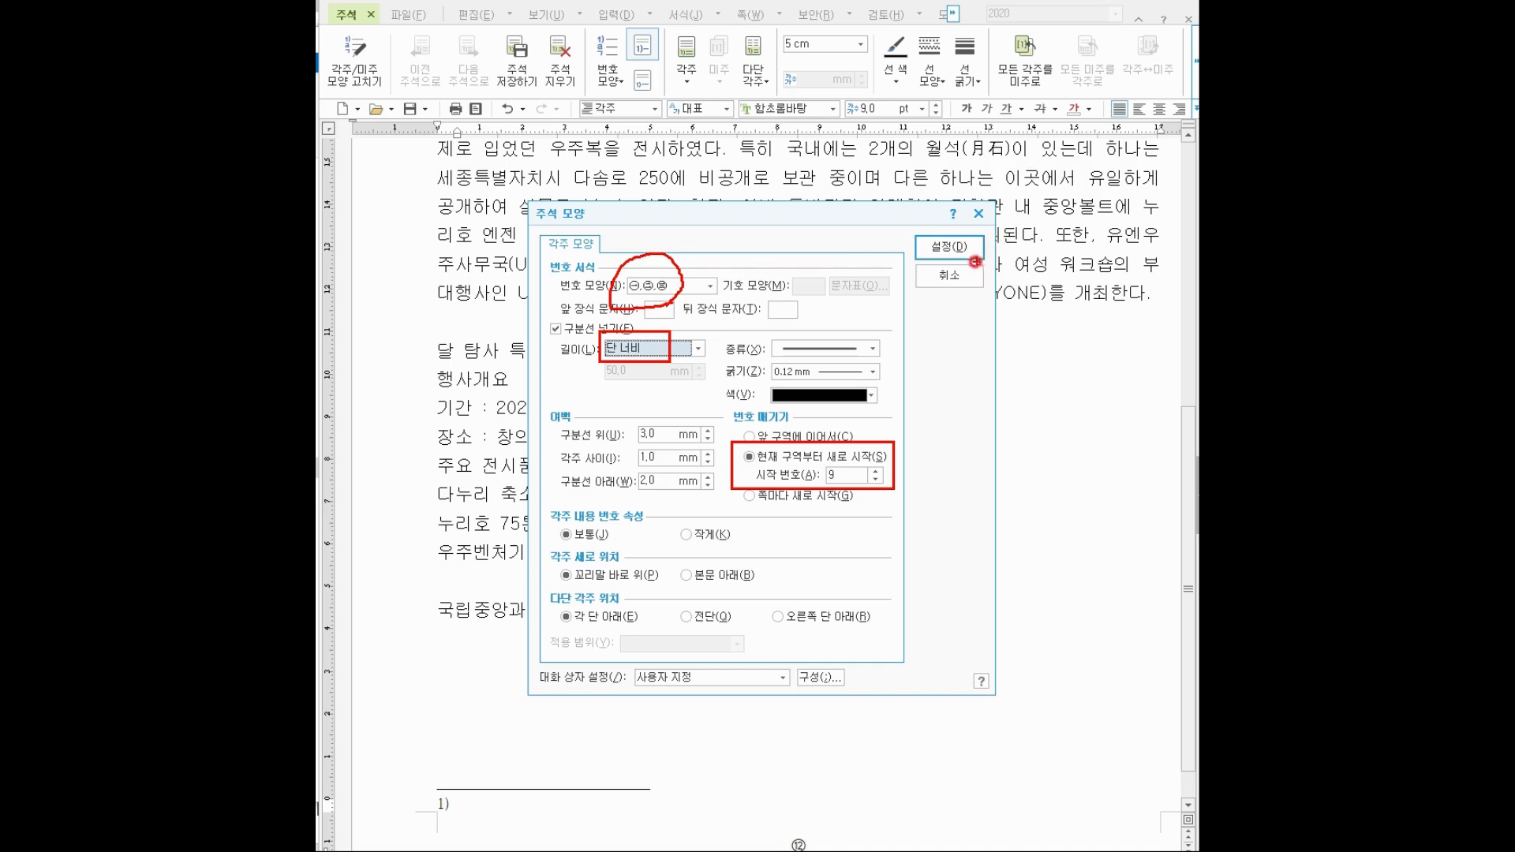
{"action": "key", "text": "Escape"}
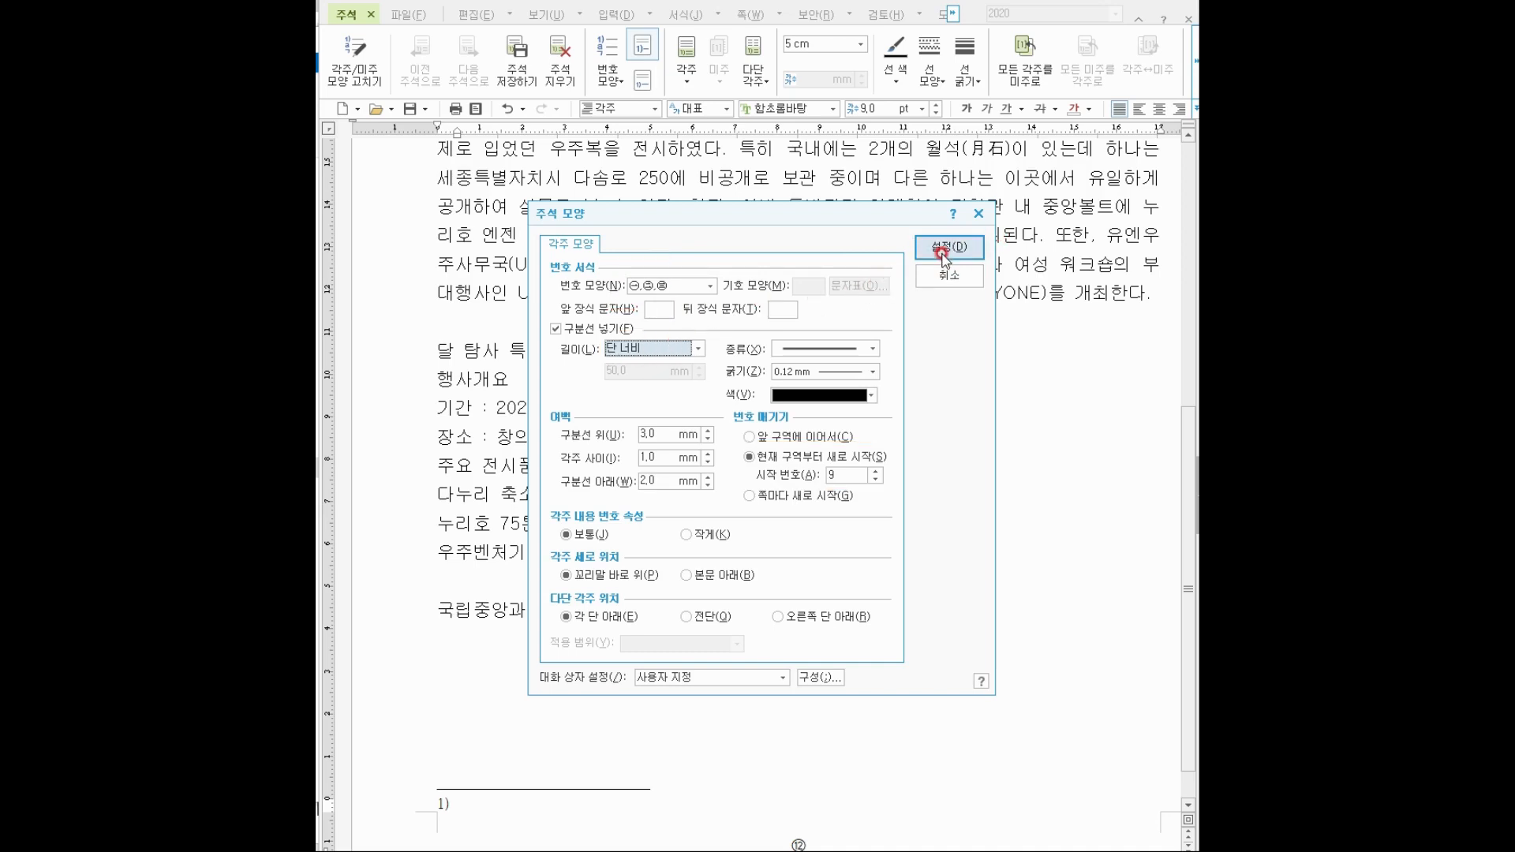
{"action": "left_click", "coordinate": [942, 250]}
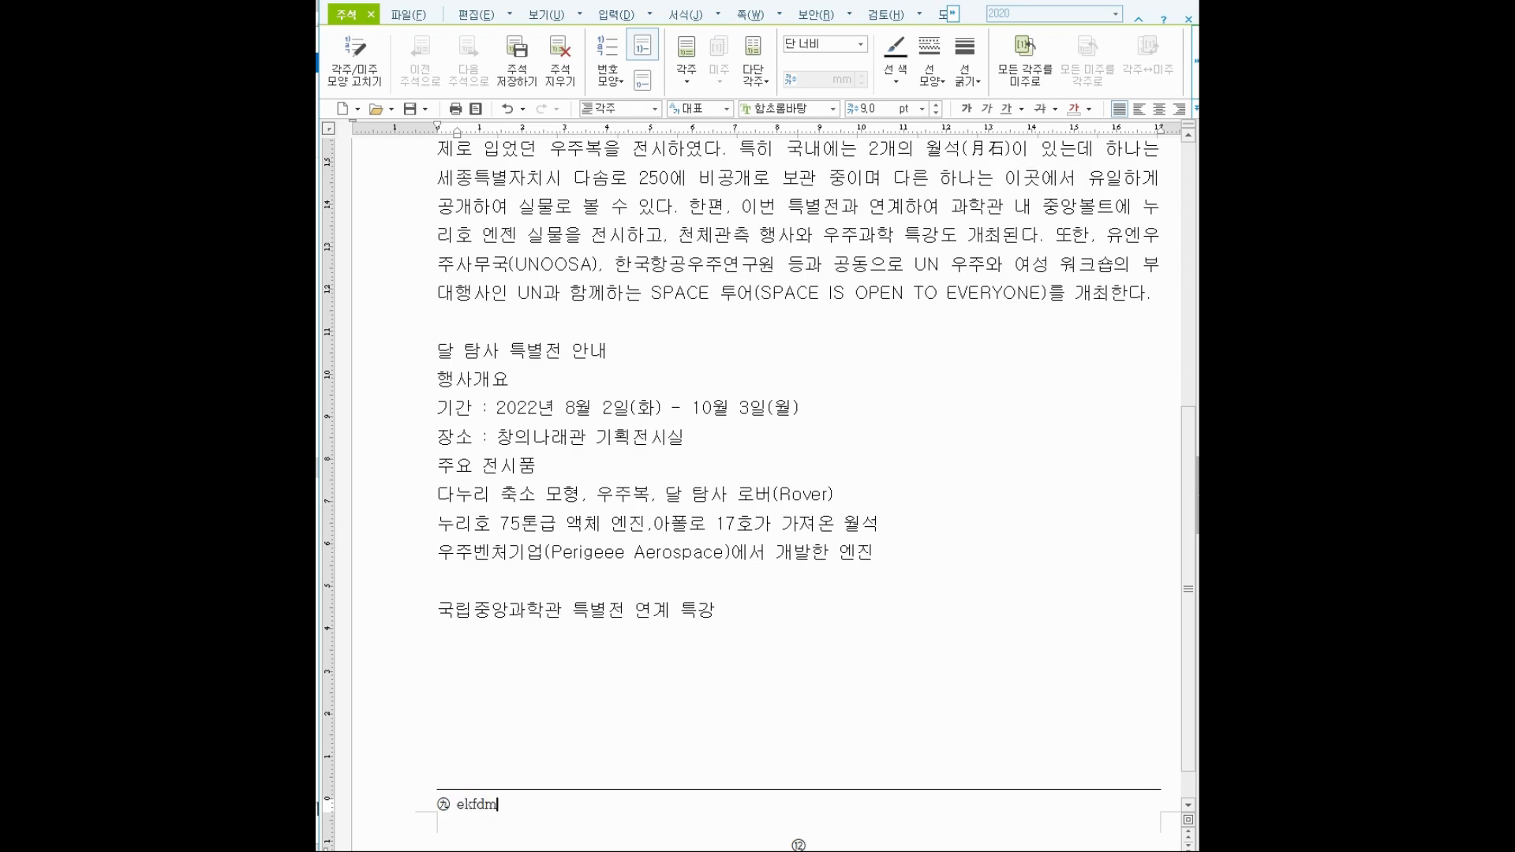
Finish typing the footnote as '달의 영문 MOON과 우주로 가는 문의 중의적 단어' and select the footnote line.
{"action": "type", "text": "l "}
{"action": "type", "text": "영문 MOON"}
{"action": "type", "text": "과 우주"}
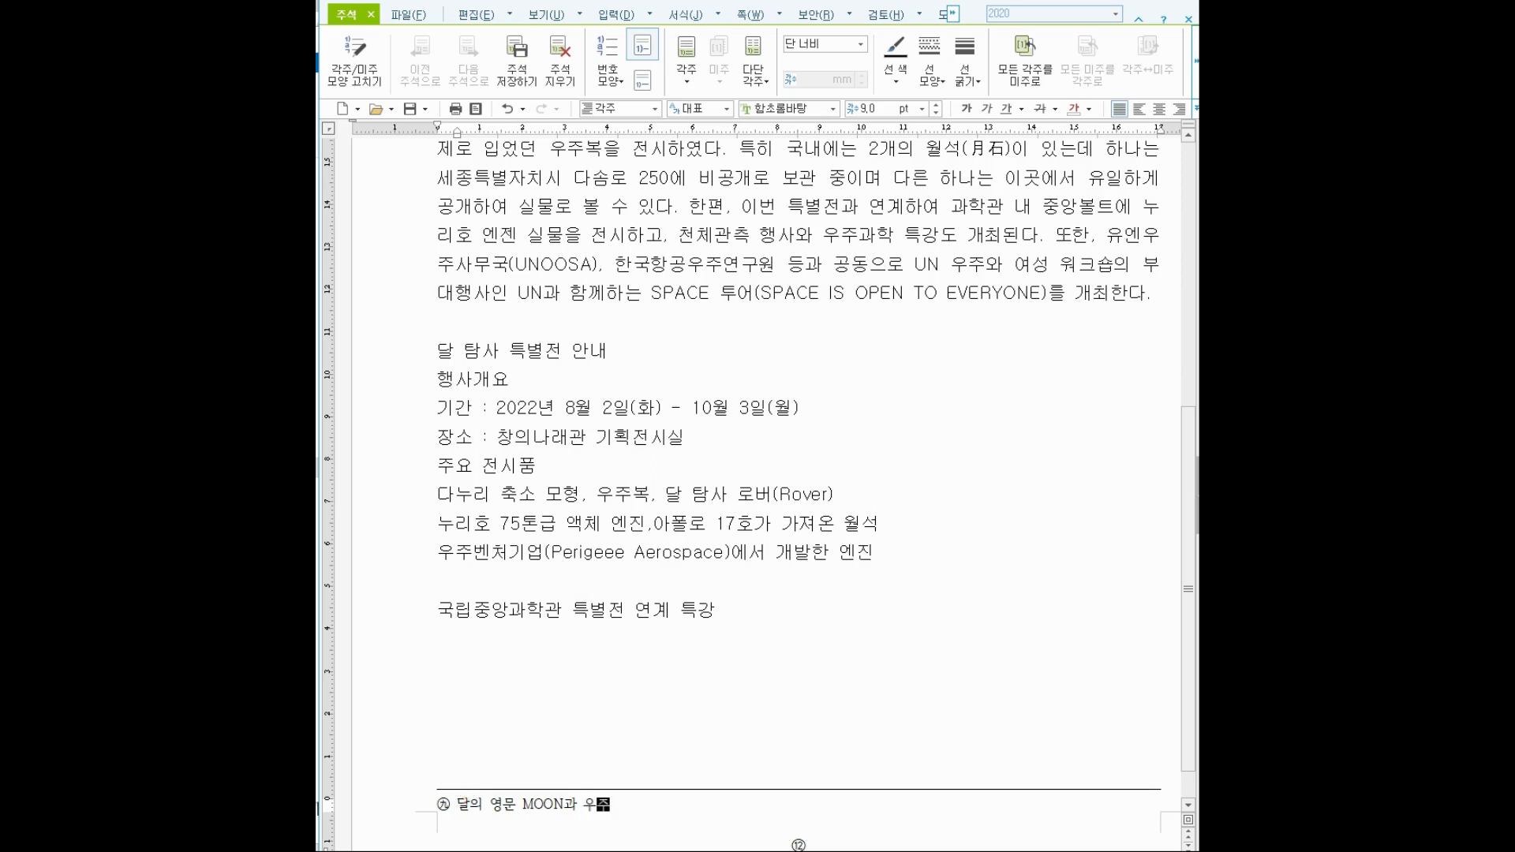
{"action": "type", "text": "로 가는 문의 중의적 "}
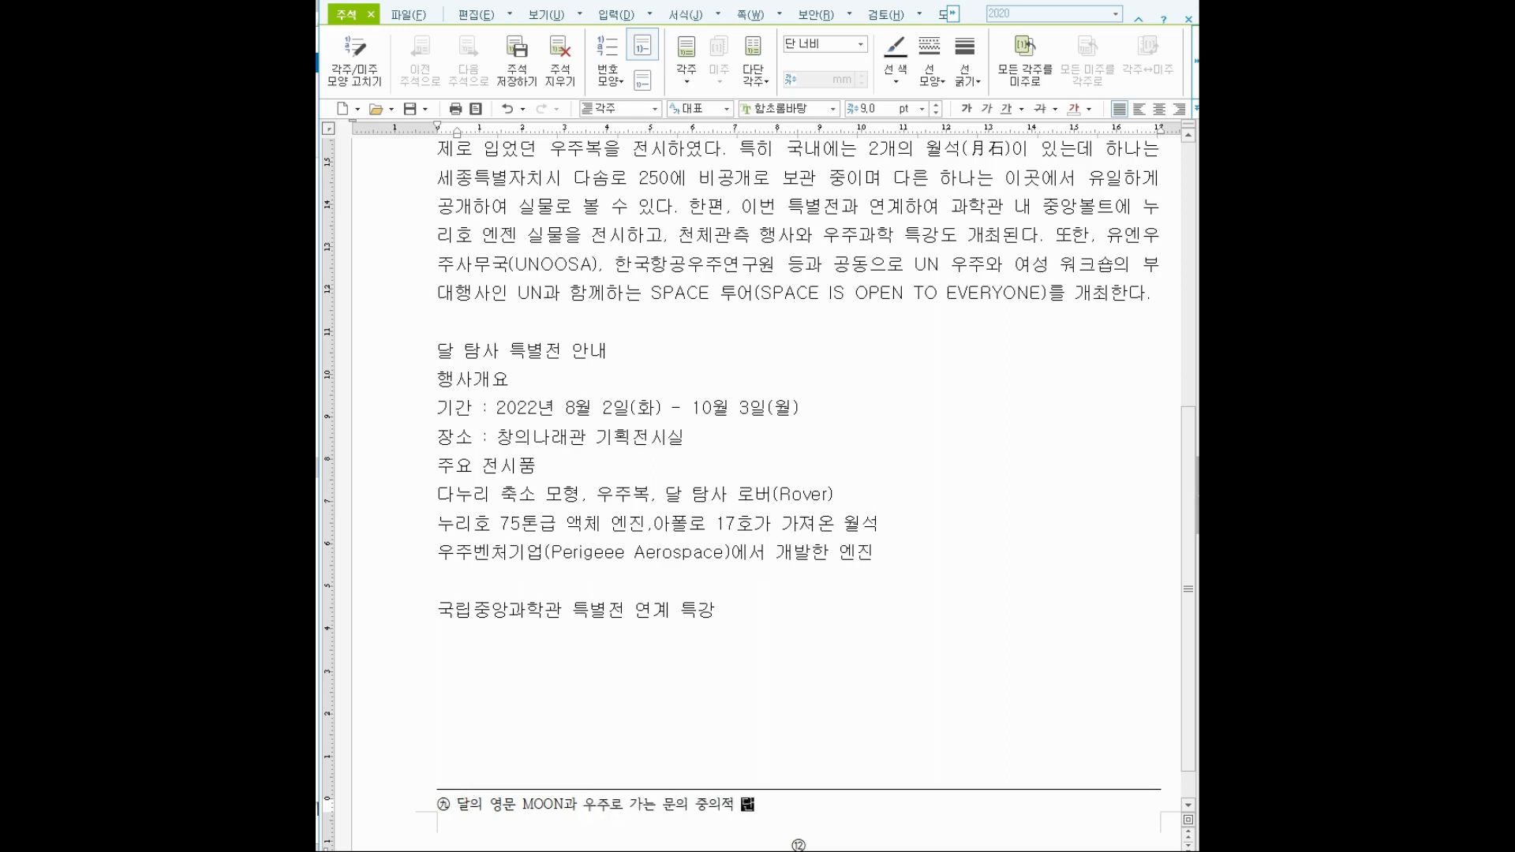
{"action": "type", "text": "단어"}
{"action": "left_click_drag", "start_coordinate": [767, 804], "coordinate": [387, 779]}
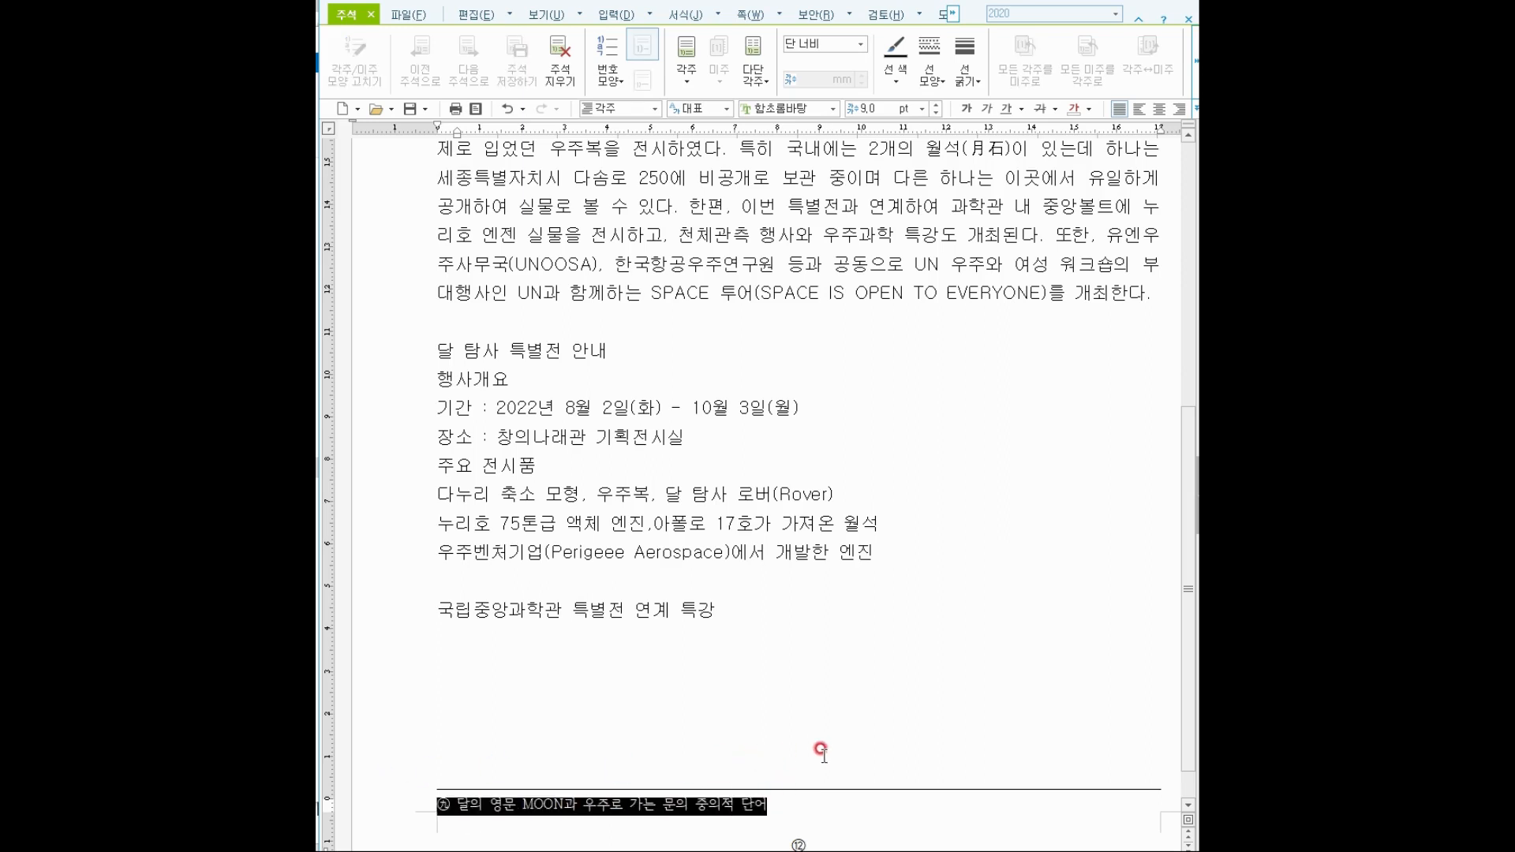
Set the footnote text to the 굴림 font at 10 pt.
{"action": "left_click", "coordinate": [831, 112]}
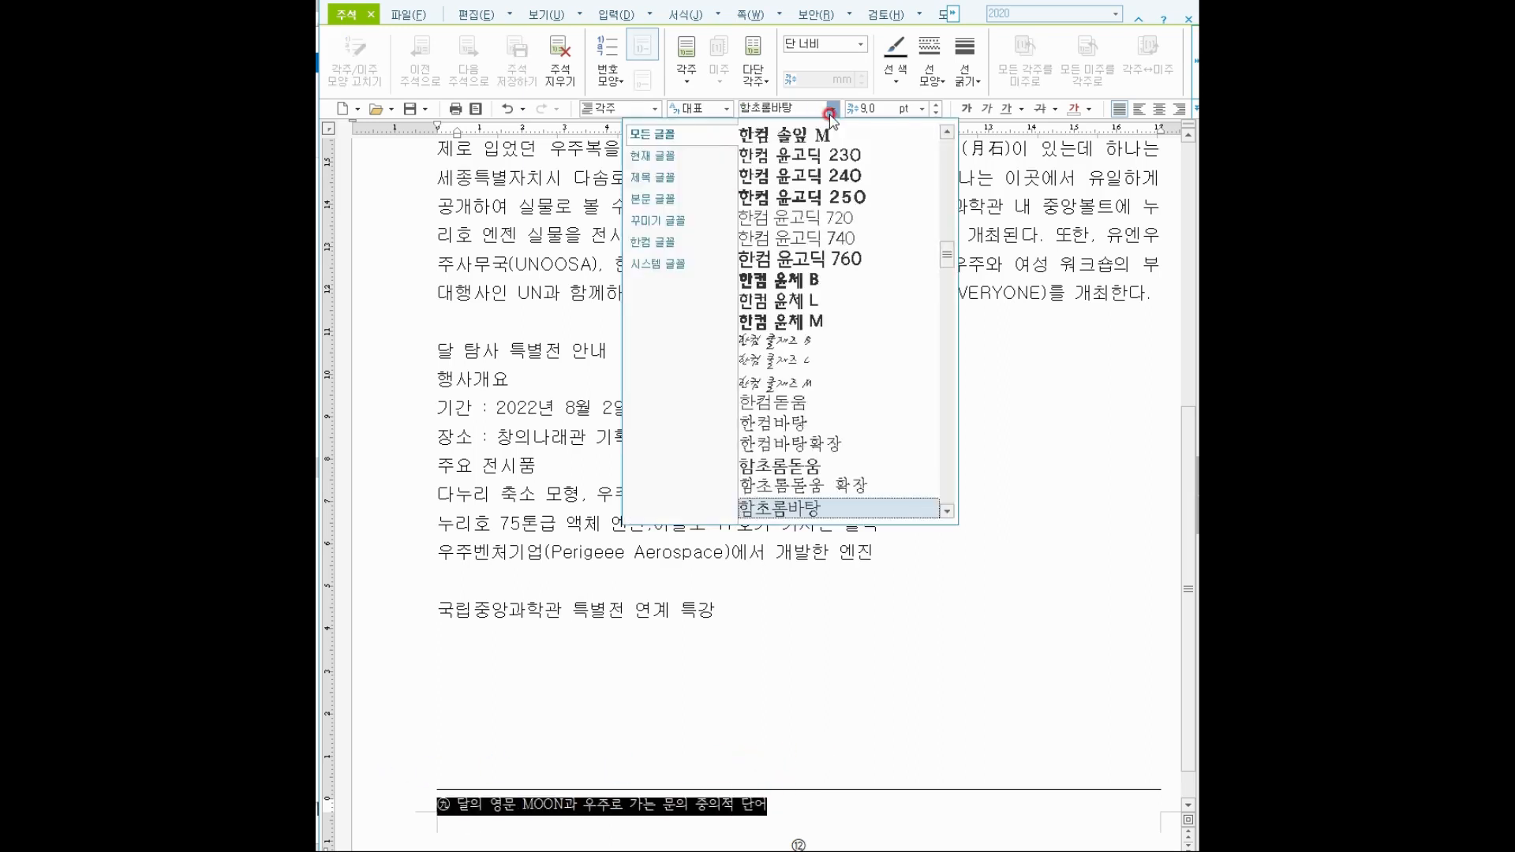
{"action": "left_click_drag", "start_coordinate": [945, 259], "coordinate": [944, 157]}
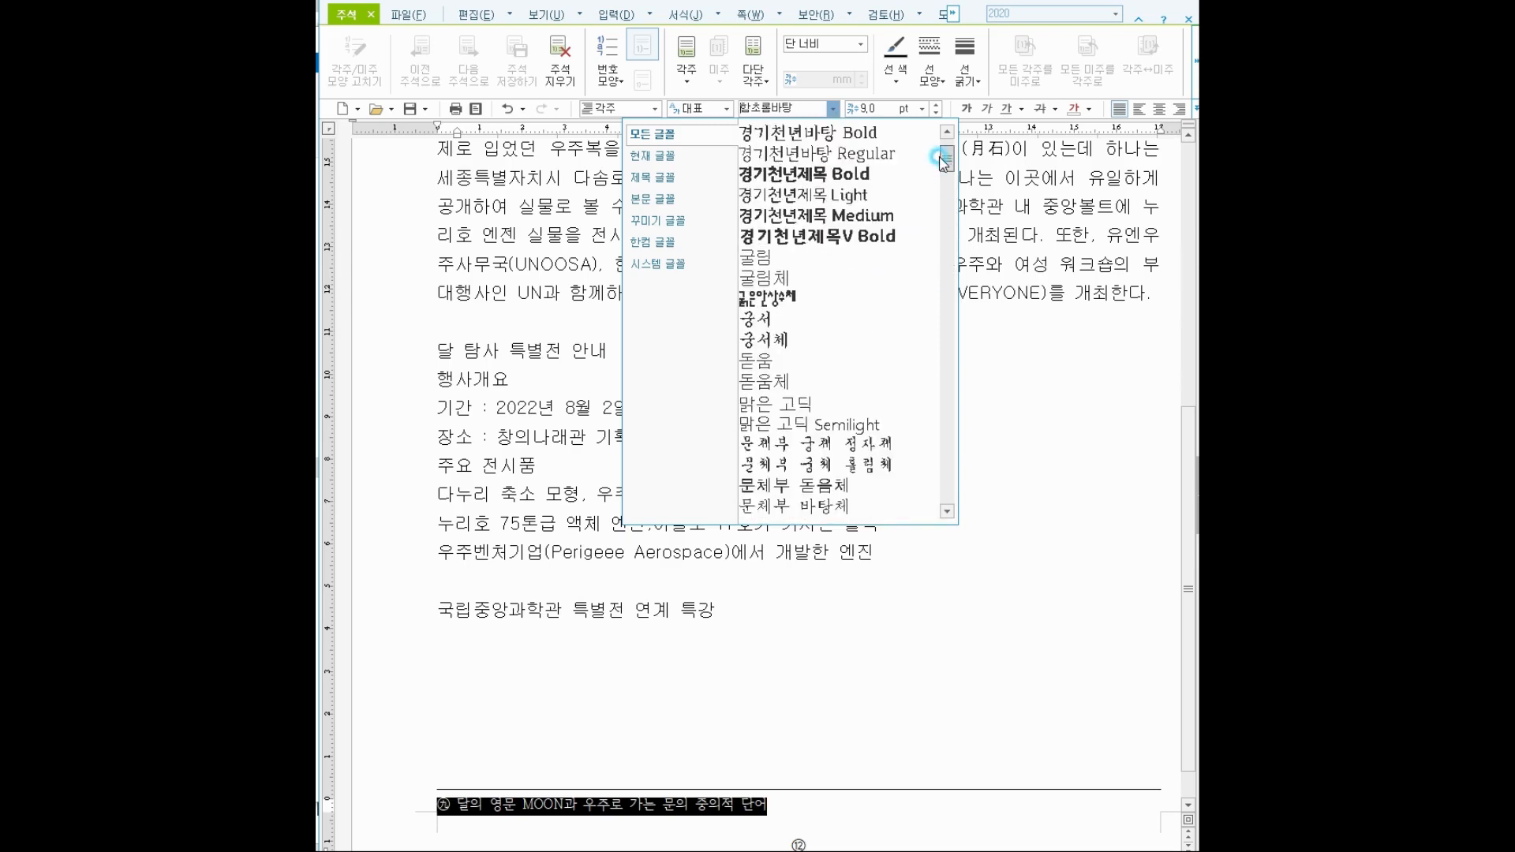
{"action": "left_click", "coordinate": [765, 257]}
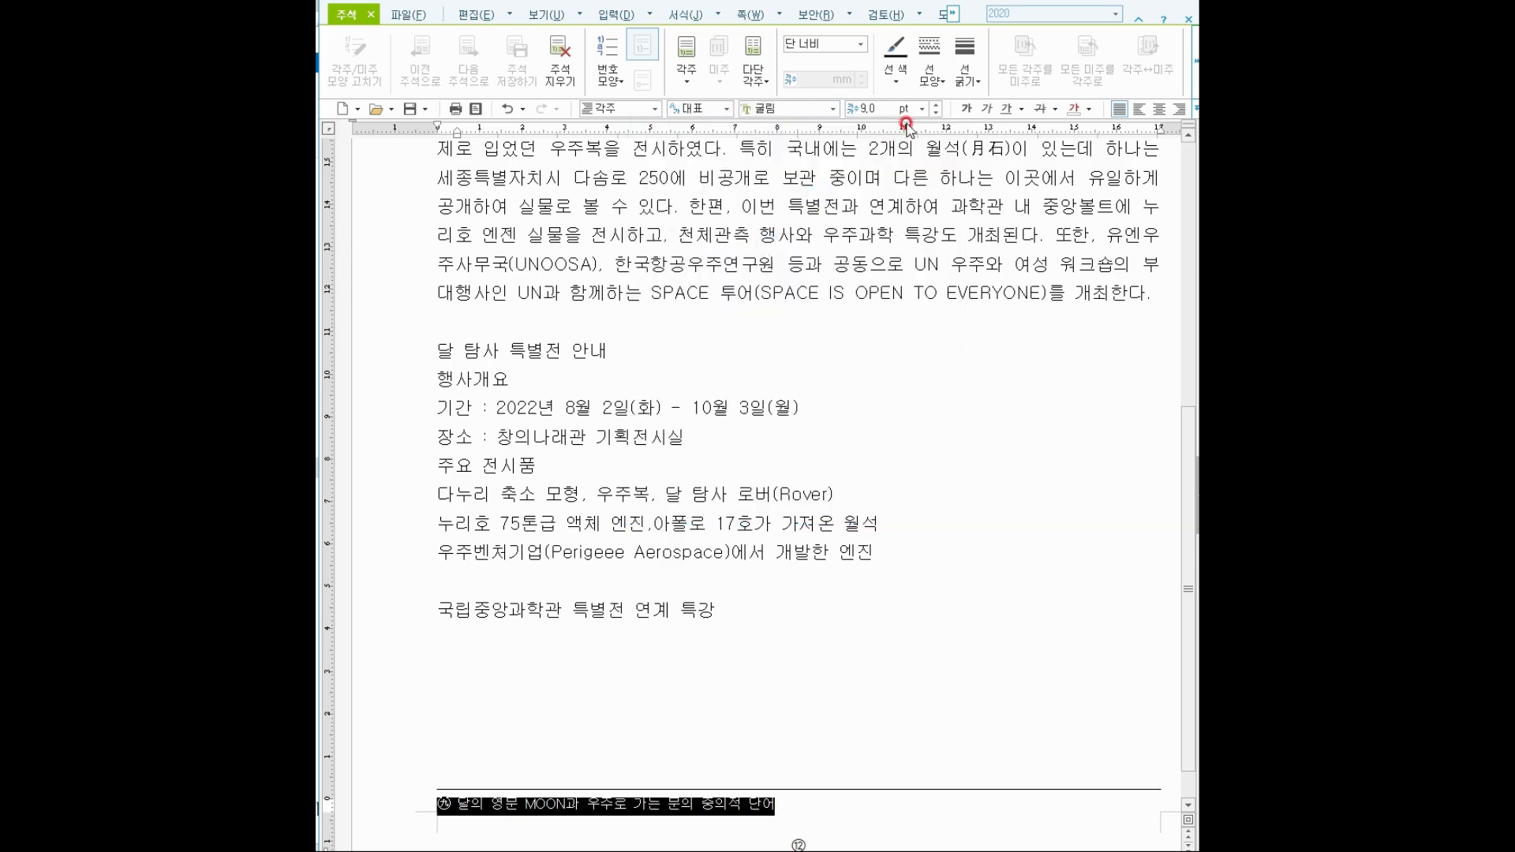
{"action": "left_click", "coordinate": [936, 102]}
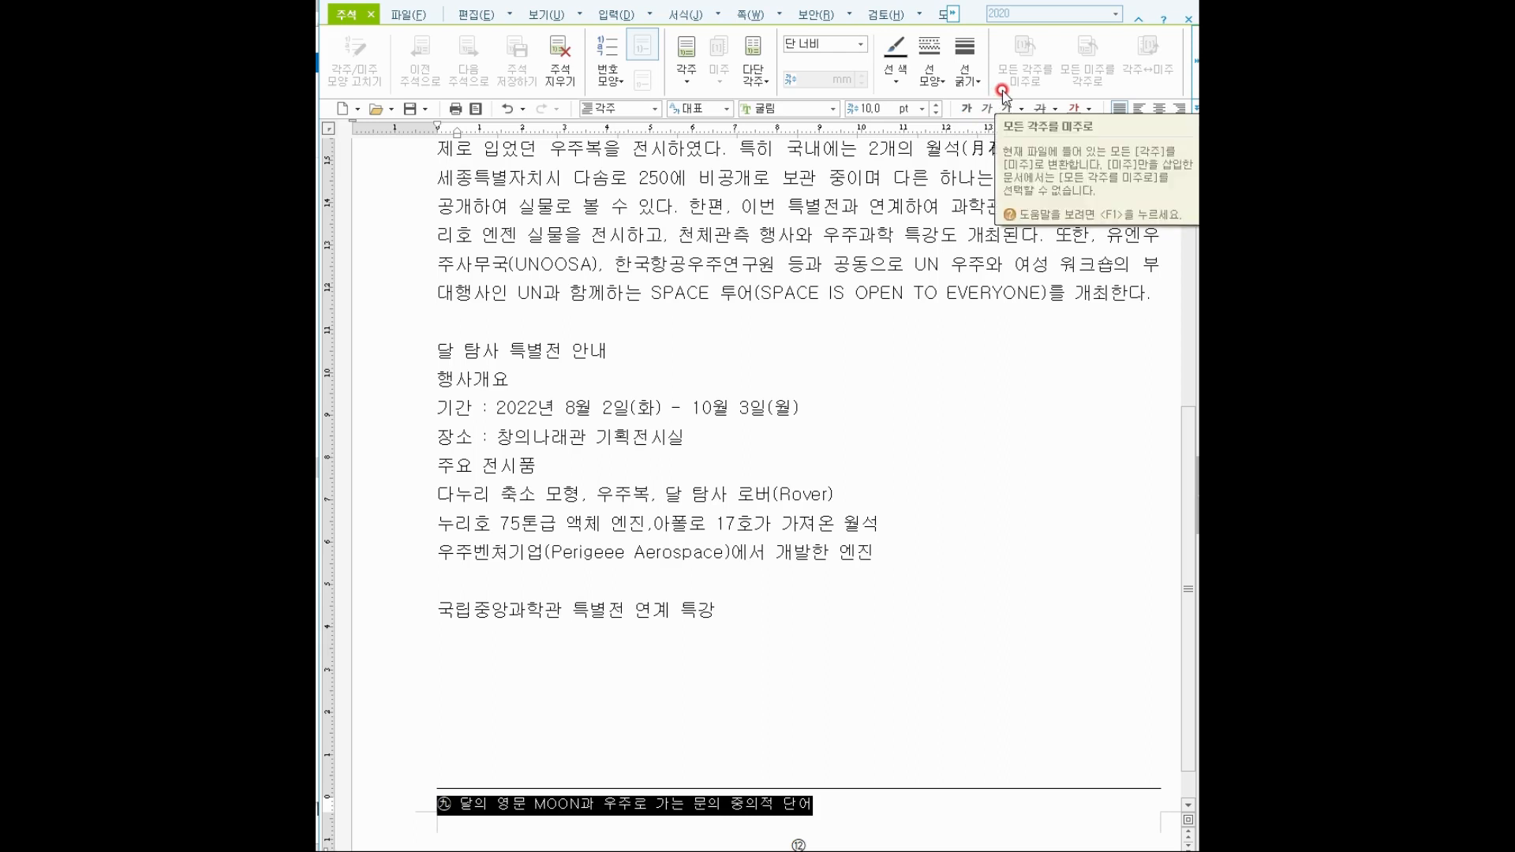
Confirm the footnote's 글자 모양 as 장평 100% and 자간 0%, then return to the body text.
{"action": "left_click", "coordinate": [797, 798]}
{"action": "left_click_drag", "start_coordinate": [791, 797], "coordinate": [400, 771]}
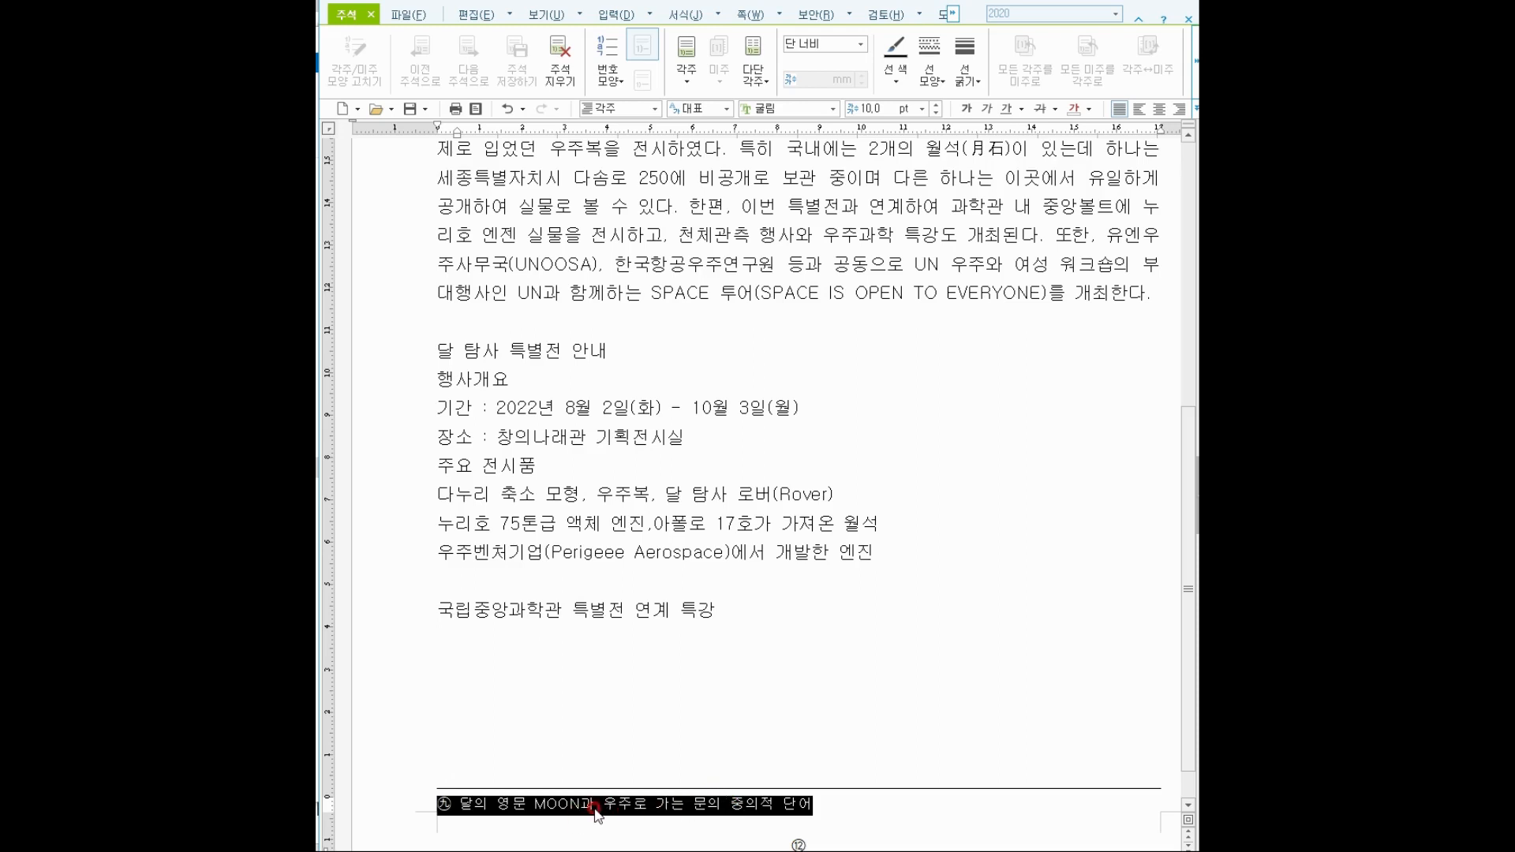
{"action": "right_click", "coordinate": [597, 811]}
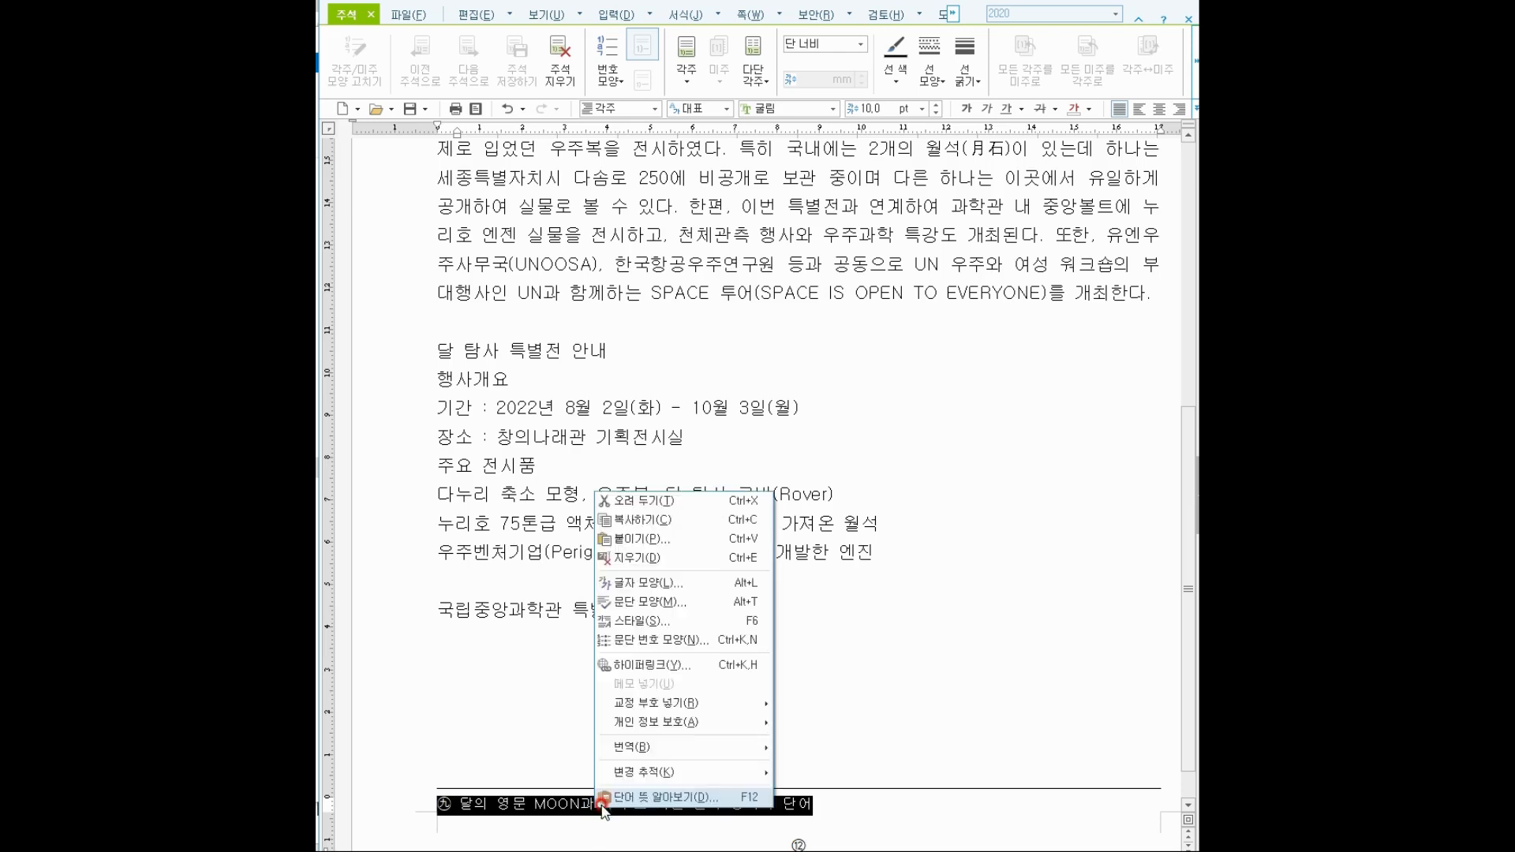
{"action": "left_click", "coordinate": [665, 585]}
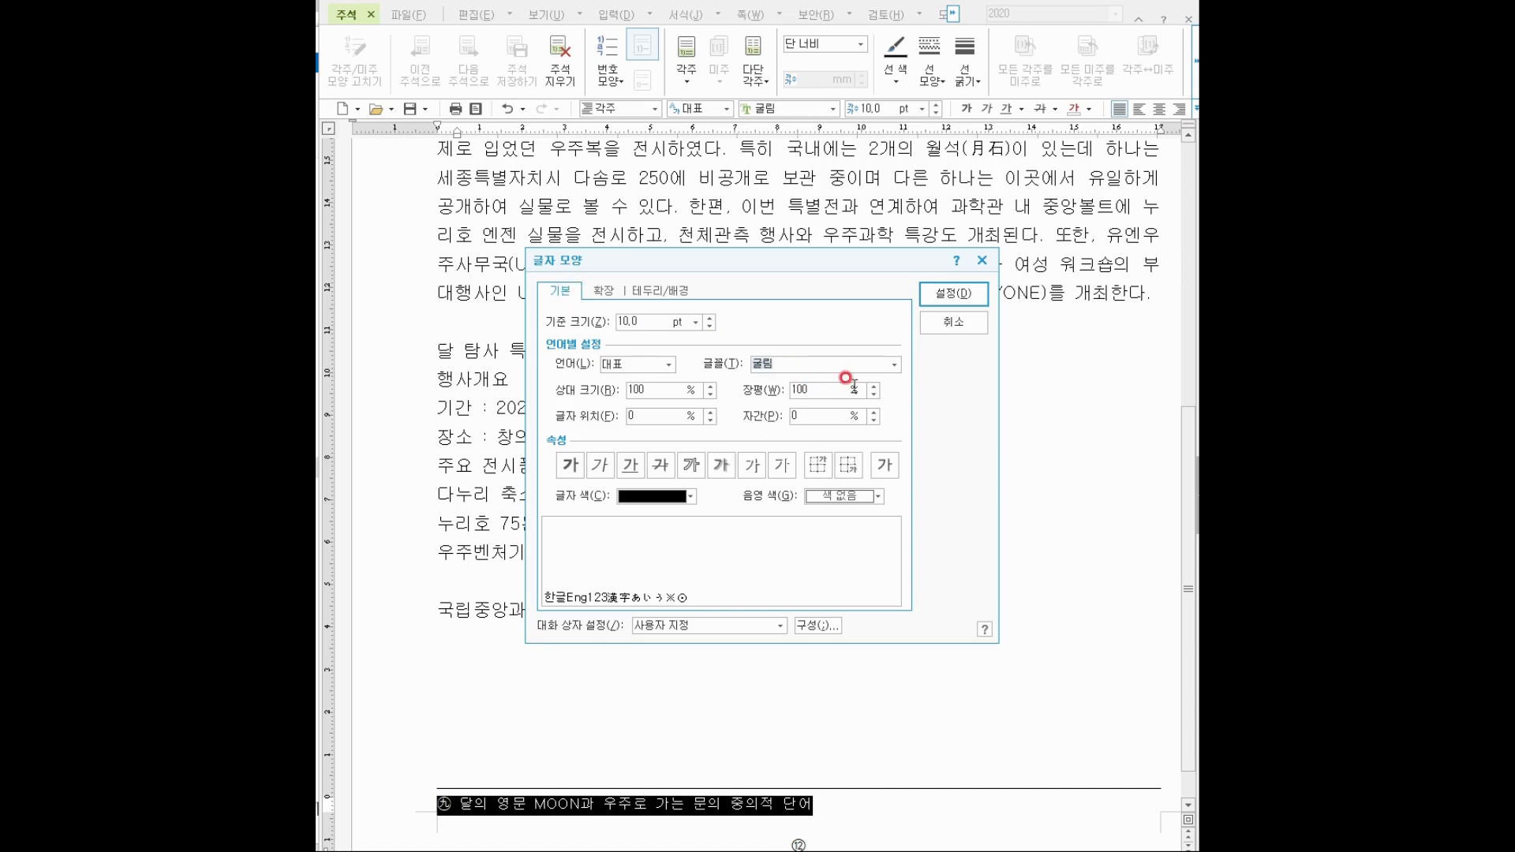
{"action": "left_click_drag", "start_coordinate": [812, 387], "coordinate": [778, 387]}
{"action": "left_click", "coordinate": [814, 416]}
{"action": "left_click", "coordinate": [954, 297]}
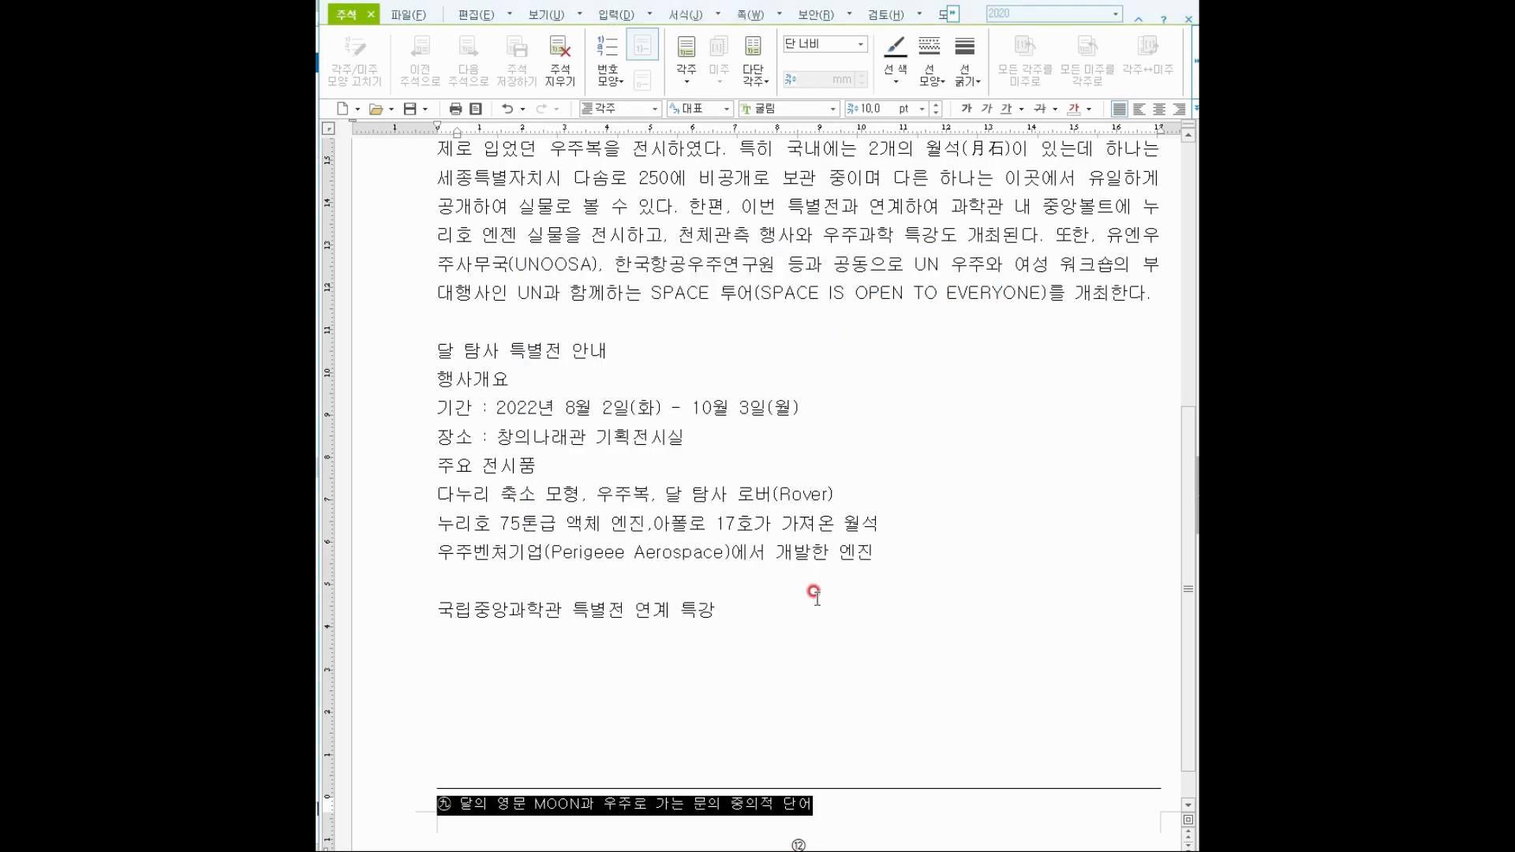
{"action": "left_click", "coordinate": [814, 594]}
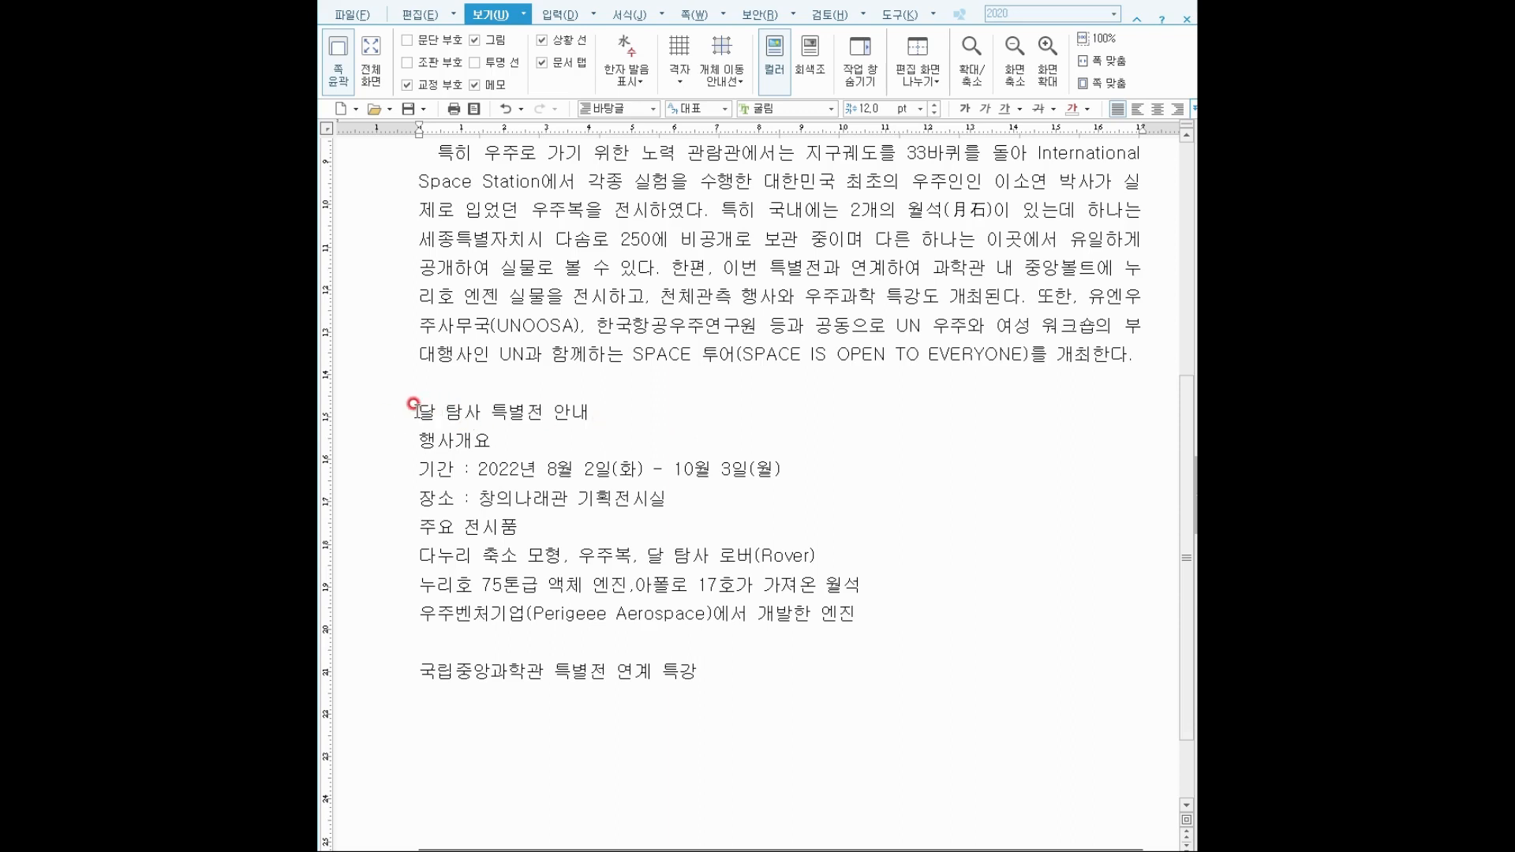
Replace a typed ㅁ with ★ in front of the 달 탐사 특별전 안내 heading.
{"action": "type", "text": "ㅁ"}
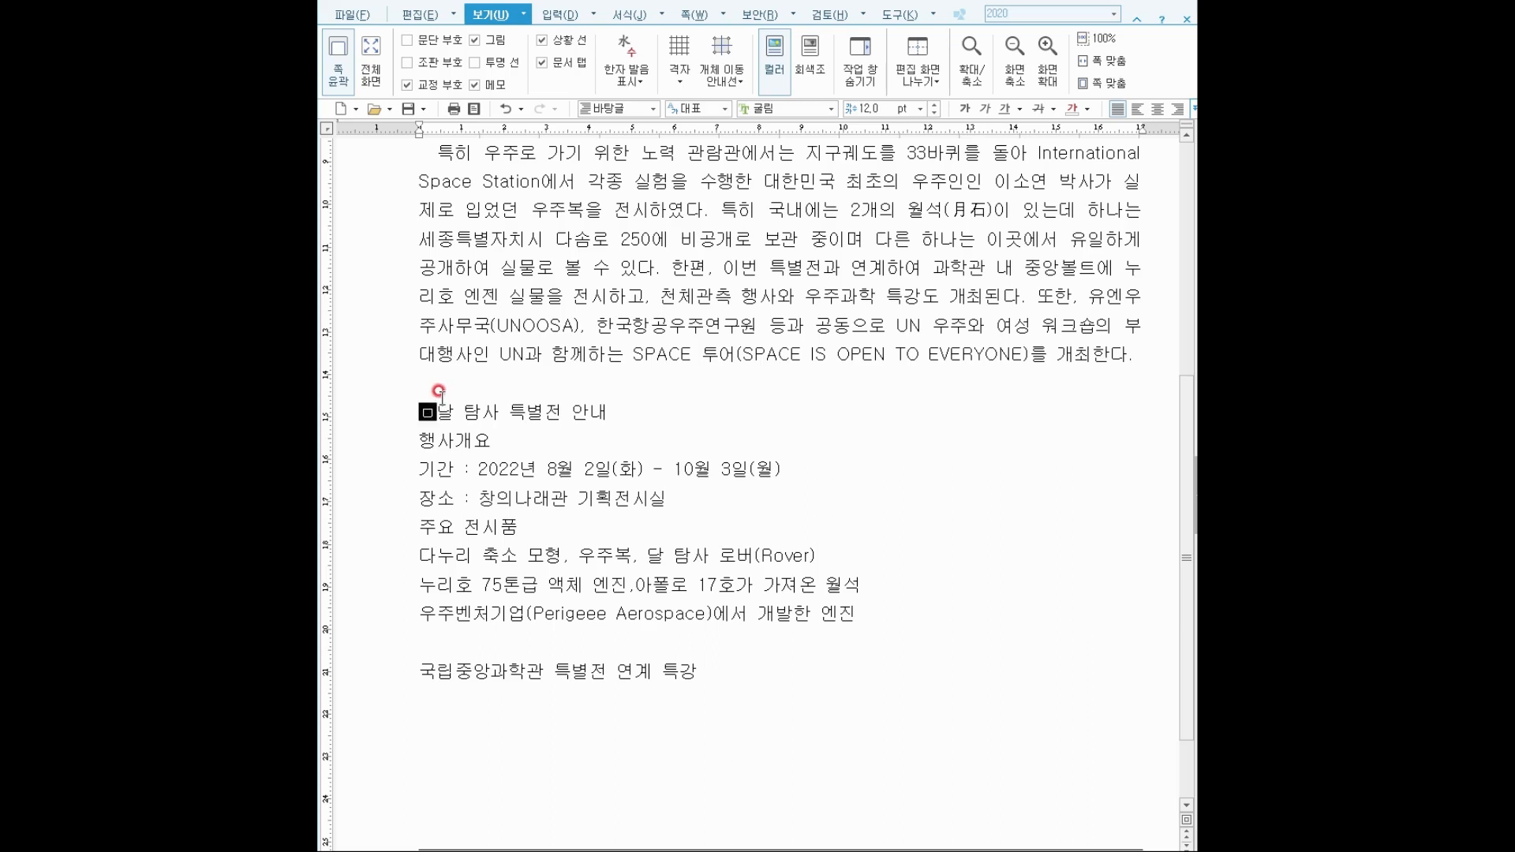
{"action": "key", "text": "Hangul_Hanja"}
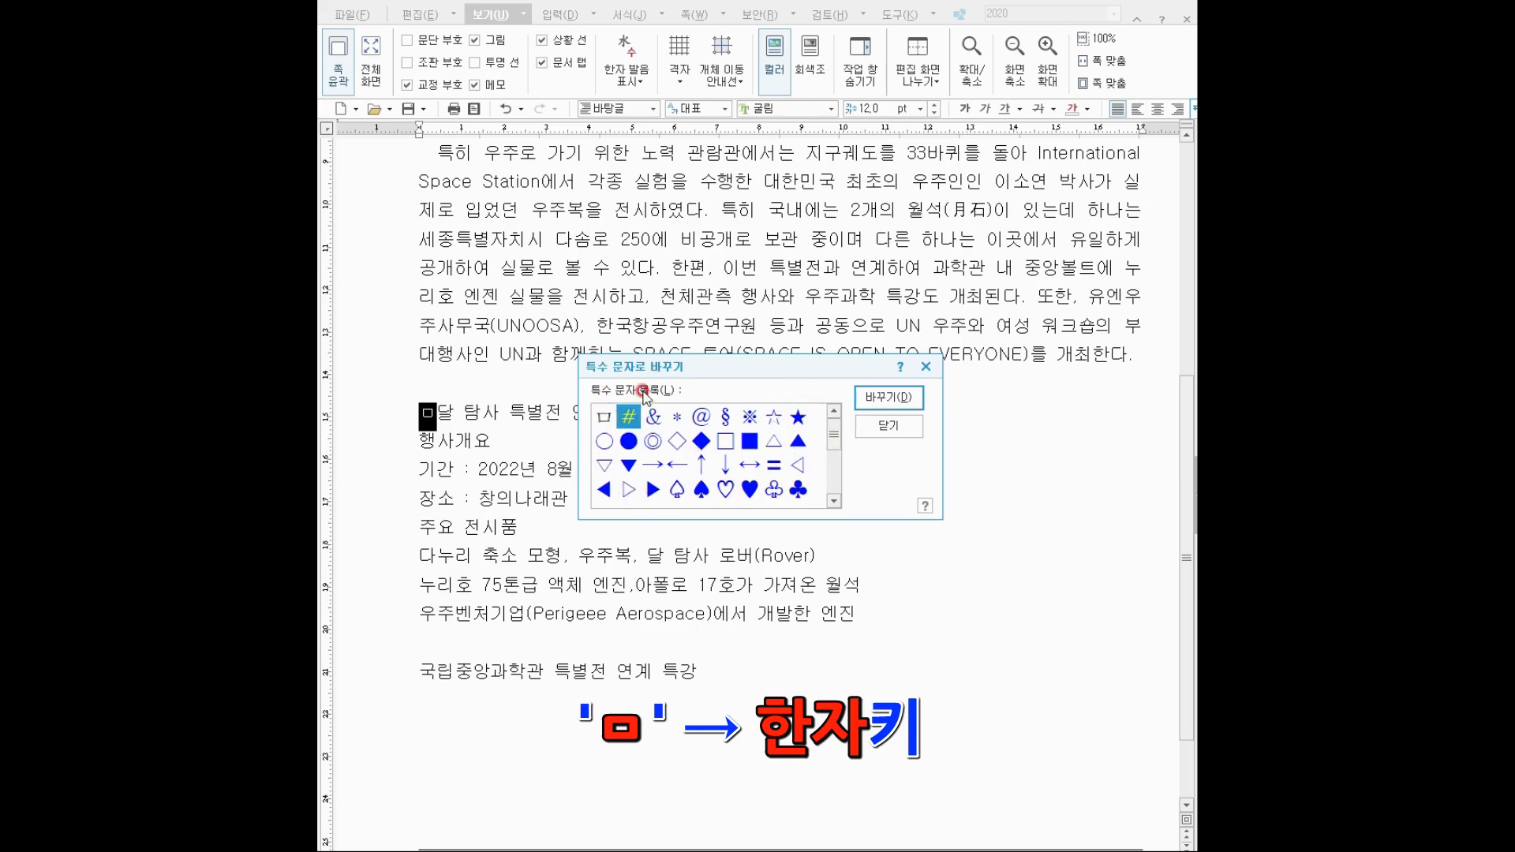
{"action": "left_click", "coordinate": [797, 416]}
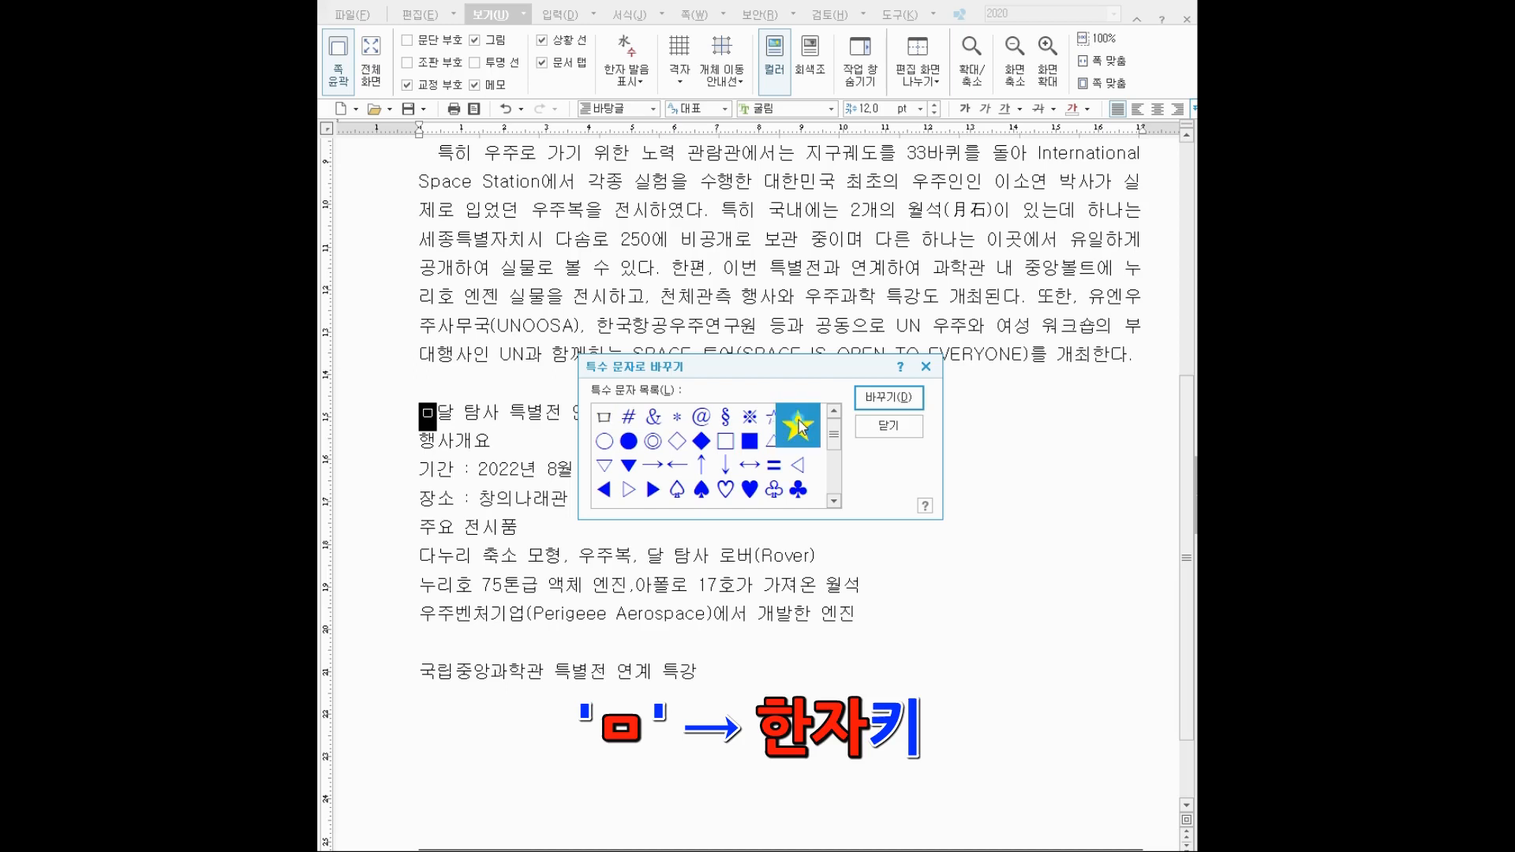
{"action": "left_click", "coordinate": [882, 398]}
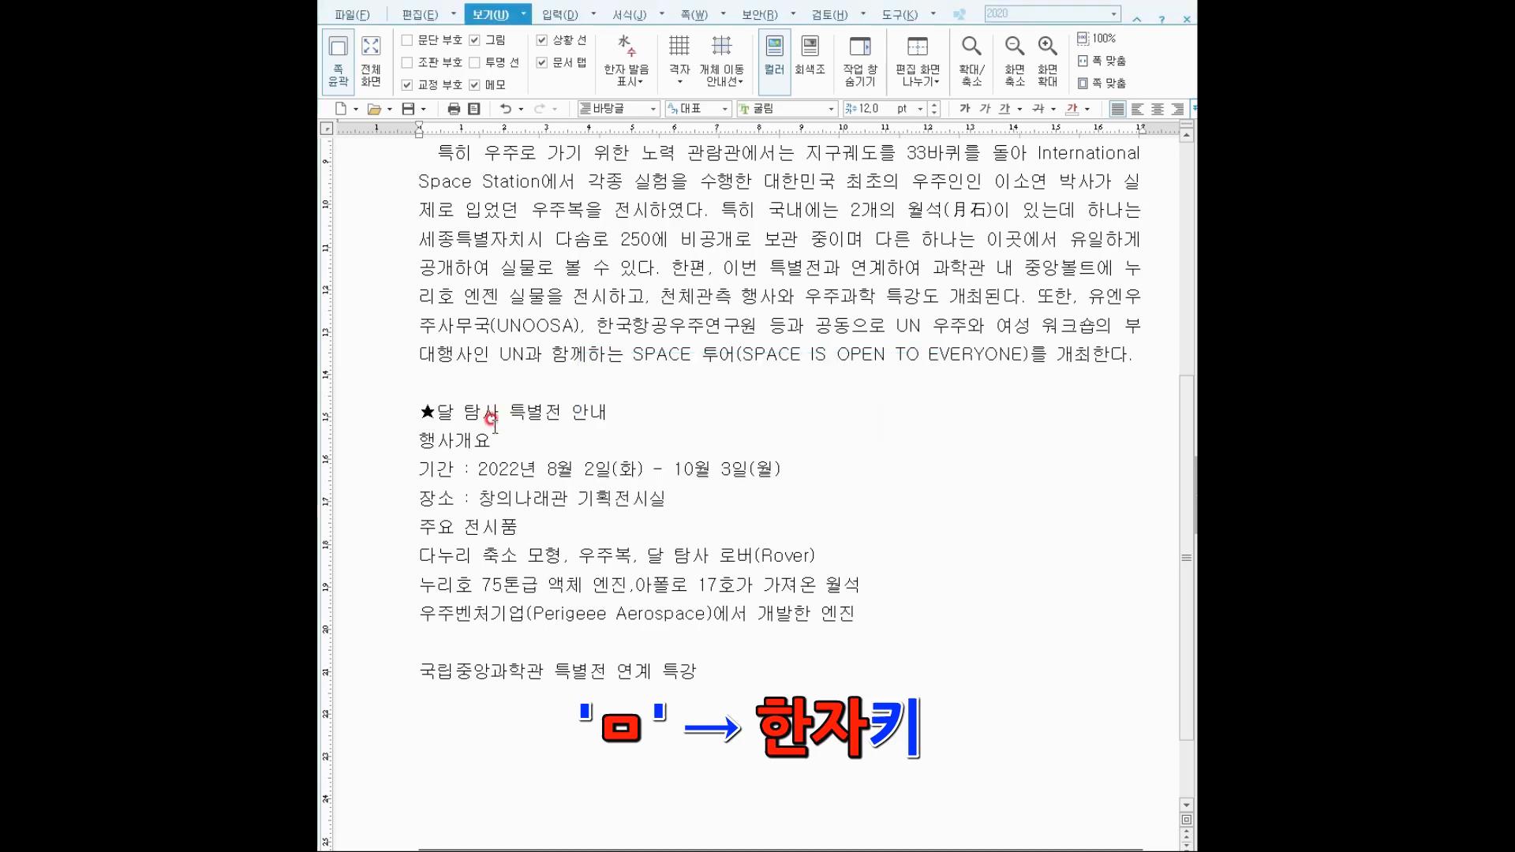
{"action": "left_click", "coordinate": [432, 403]}
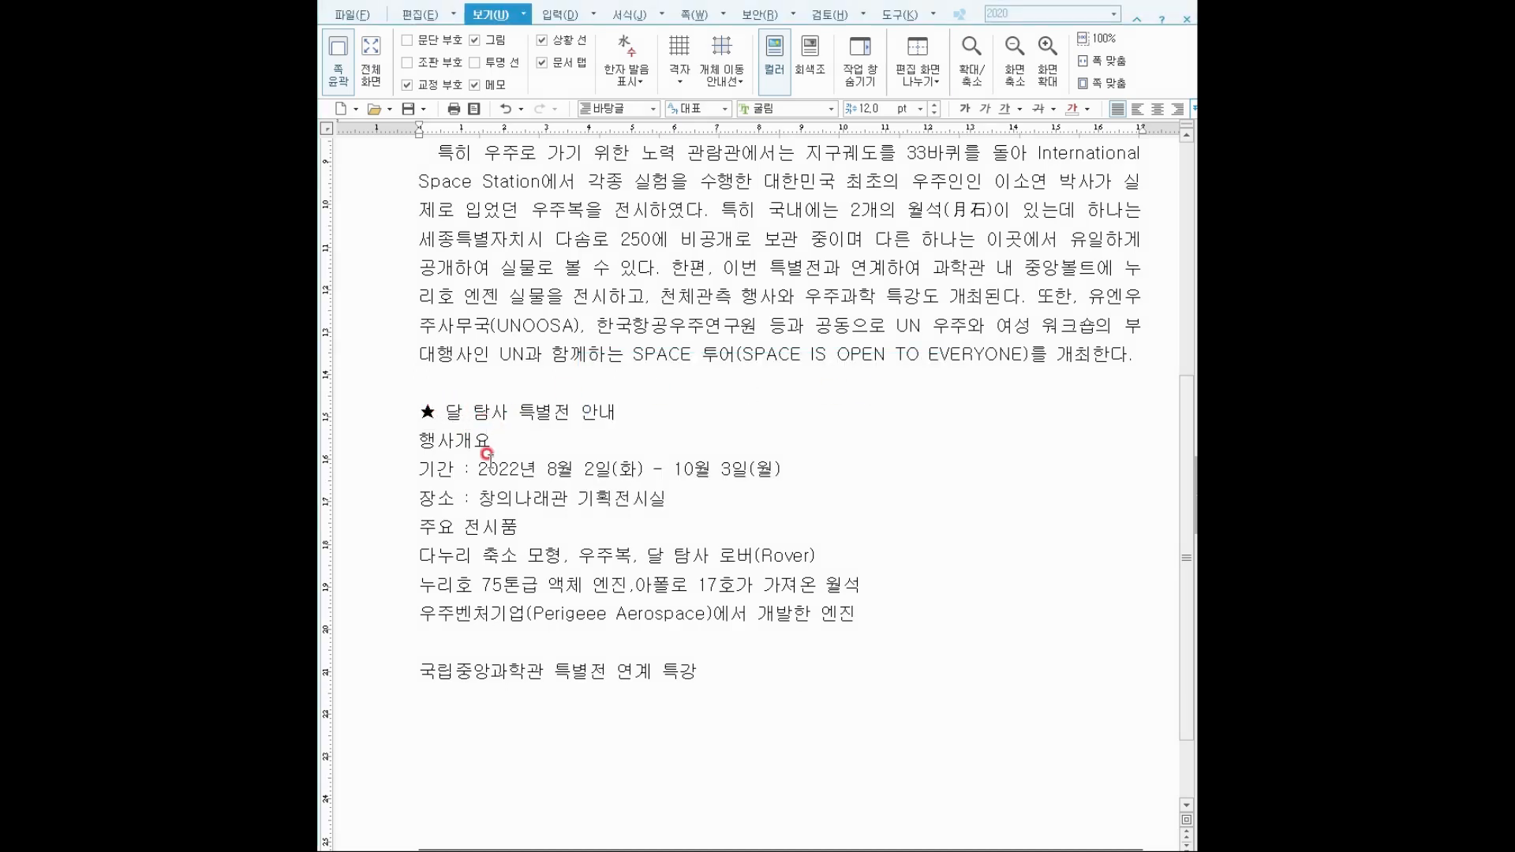
Add a ★ before 국립중앙과학관 특별전 연계 특강 the same way, then select the first heading.
{"action": "left_click", "coordinate": [417, 672]}
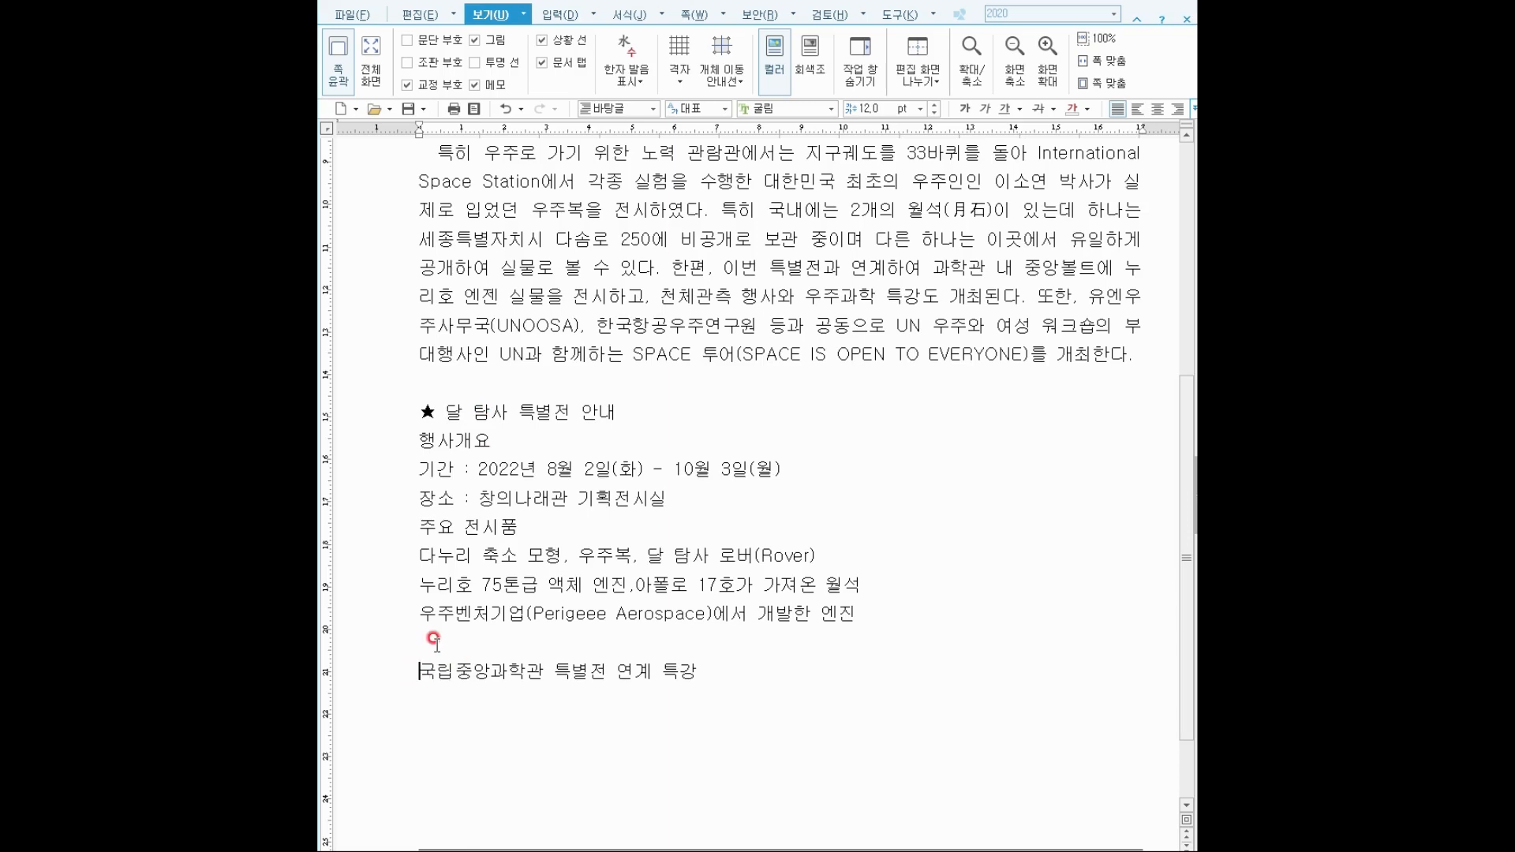
{"action": "left_click", "coordinate": [429, 700]}
{"action": "left_click", "coordinate": [427, 691]}
{"action": "type", "text": "ㅁ"}
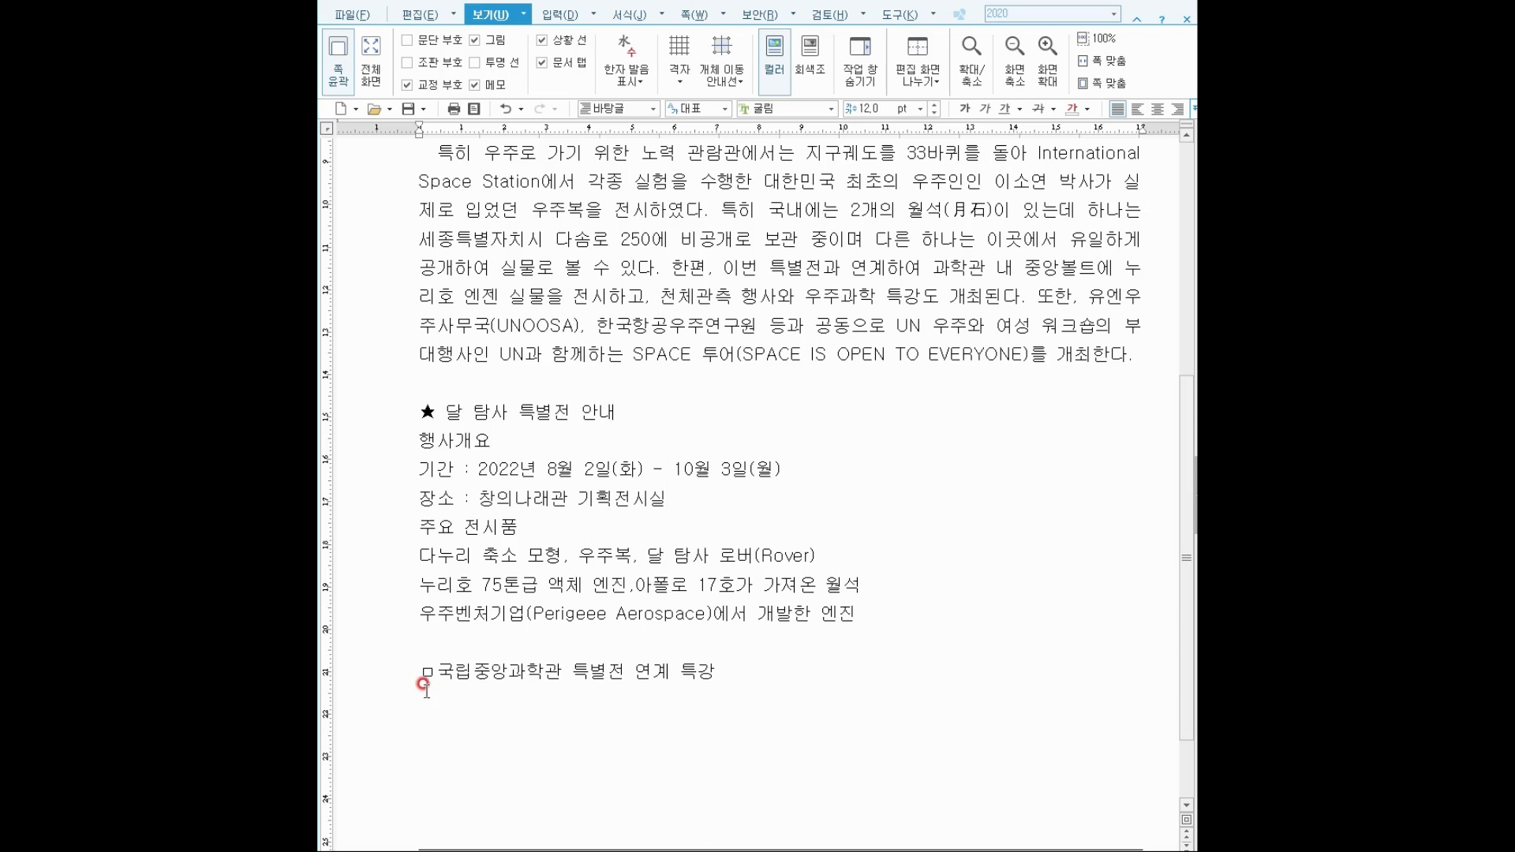
{"action": "key", "text": "Hangul_Hanja"}
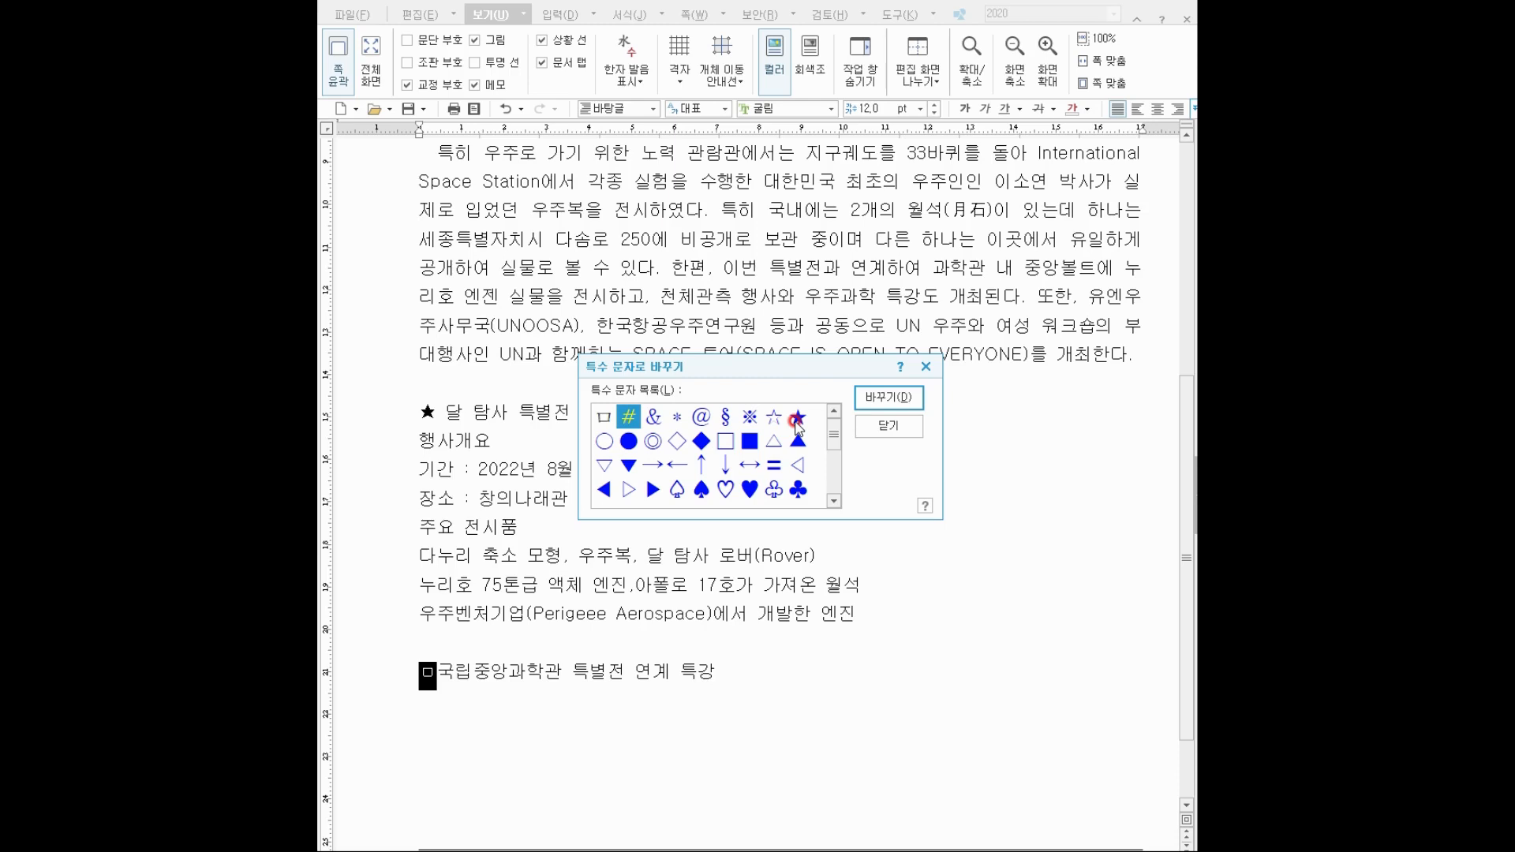
{"action": "left_click", "coordinate": [797, 419]}
{"action": "left_click", "coordinate": [894, 398]}
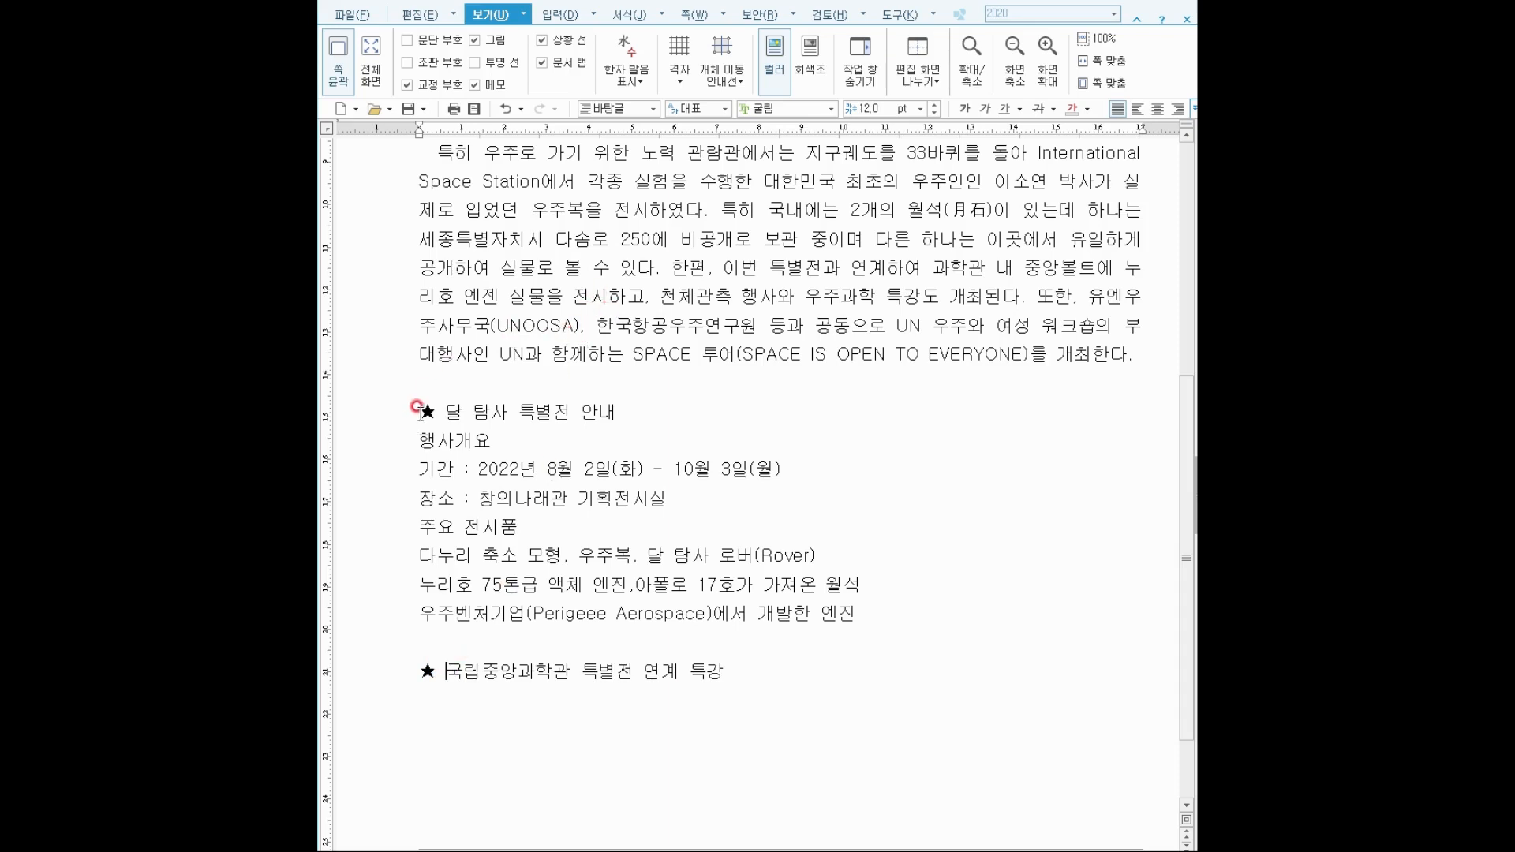
{"action": "left_click_drag", "start_coordinate": [417, 407], "coordinate": [629, 405]}
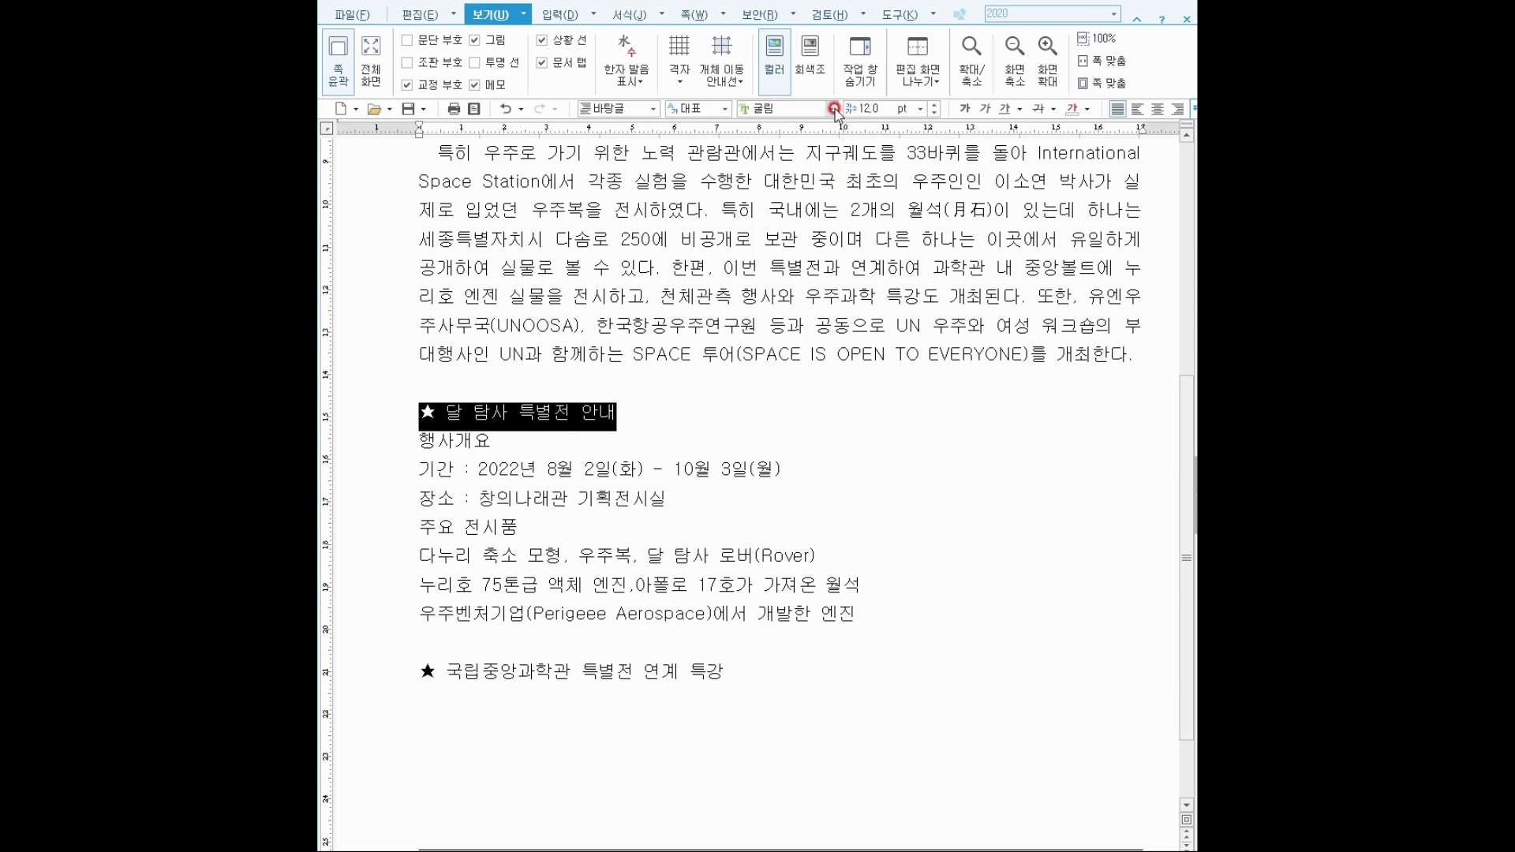
Enlarge the ★ 달 탐사 특별전 안내 heading to 16 pt.
{"action": "key", "text": "ctrl+2"}
{"action": "left_click_drag", "start_coordinate": [734, 92], "coordinate": [951, 143]}
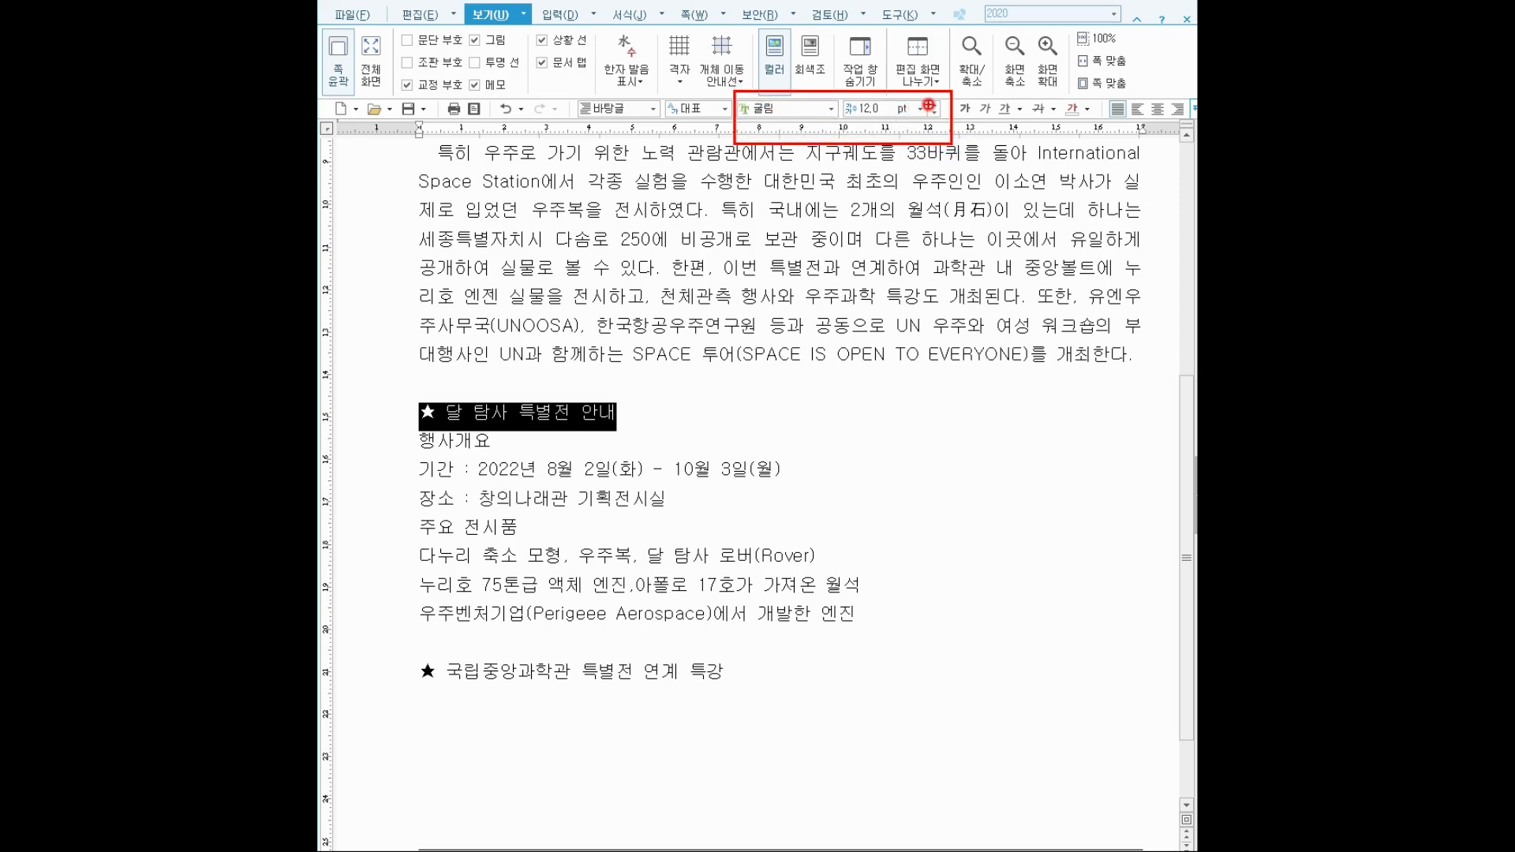
{"action": "key", "text": "Escape"}
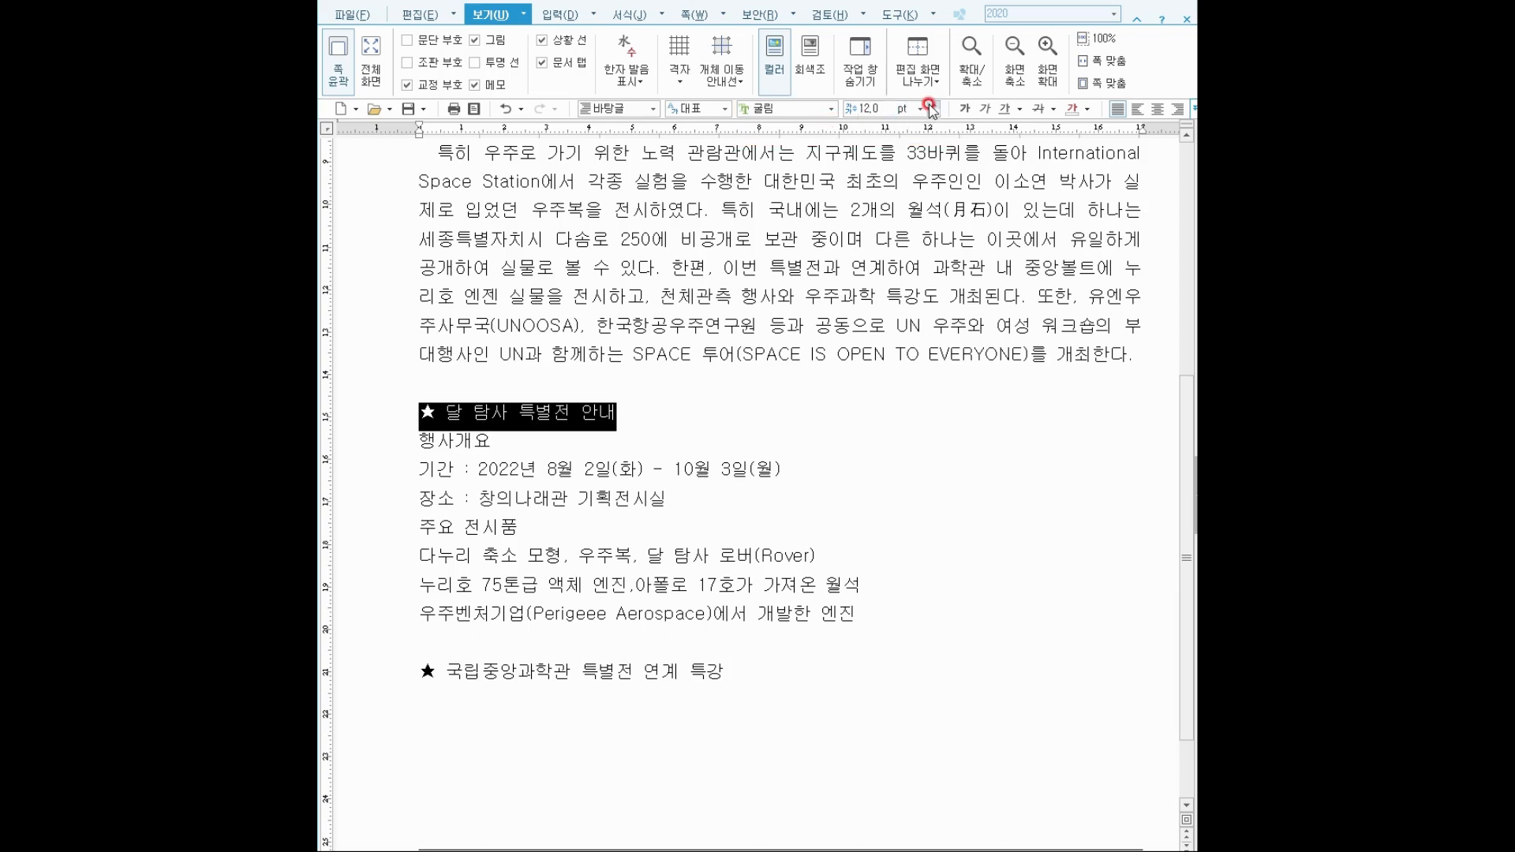
{"action": "left_click", "coordinate": [932, 105]}
{"action": "left_click", "coordinate": [932, 105]}
{"action": "left_click", "coordinate": [934, 105]}
{"action": "left_click", "coordinate": [933, 105]}
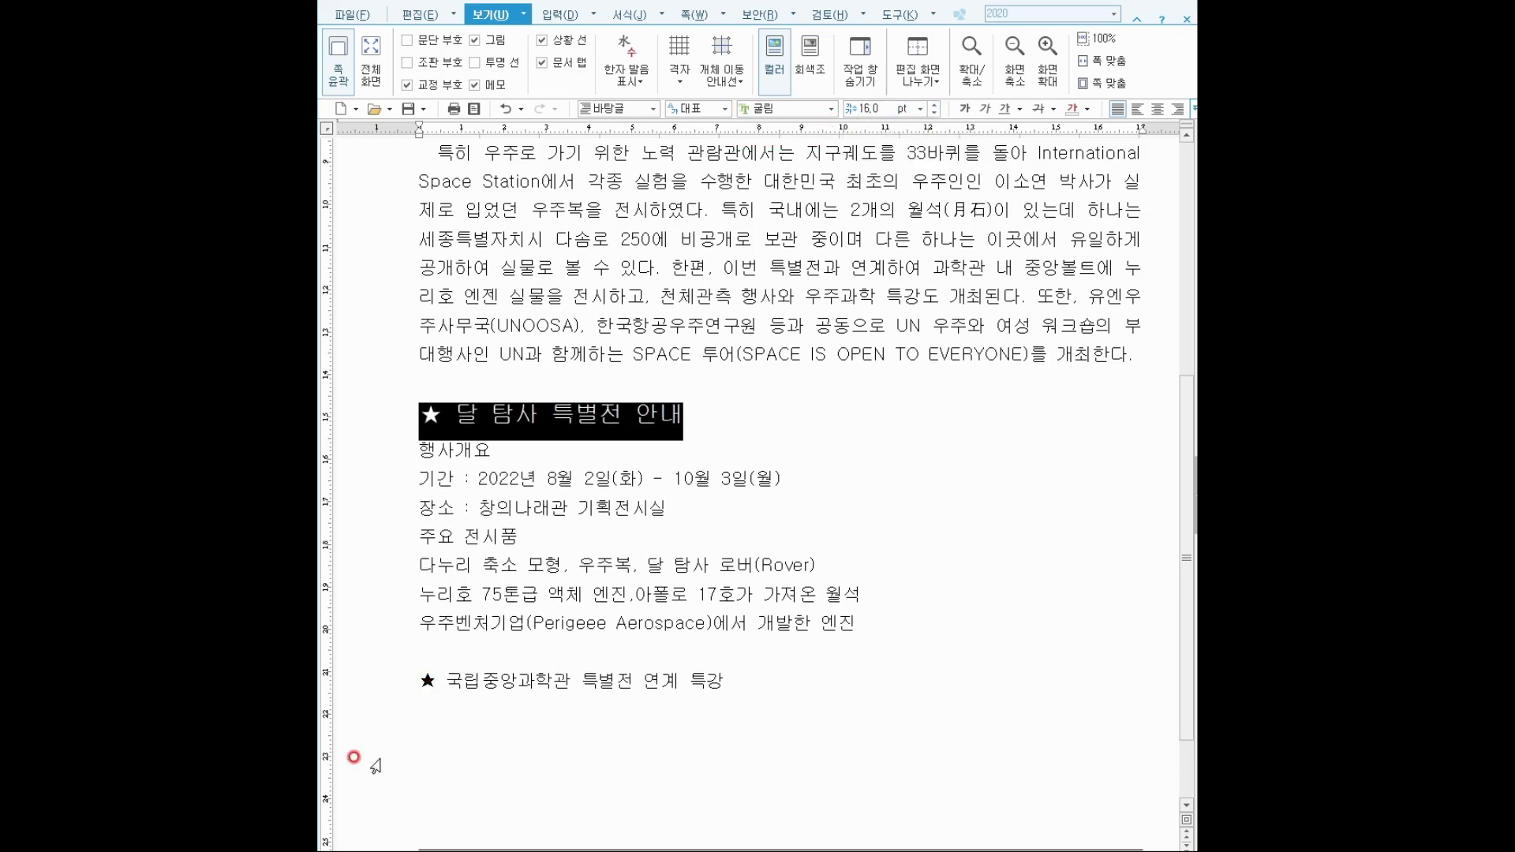
Enlarge the ★ 국립중앙과학관 특별전 연계 특강 heading to 16 pt, then reselect the first heading's text.
{"action": "left_click_drag", "start_coordinate": [420, 683], "coordinate": [722, 683]}
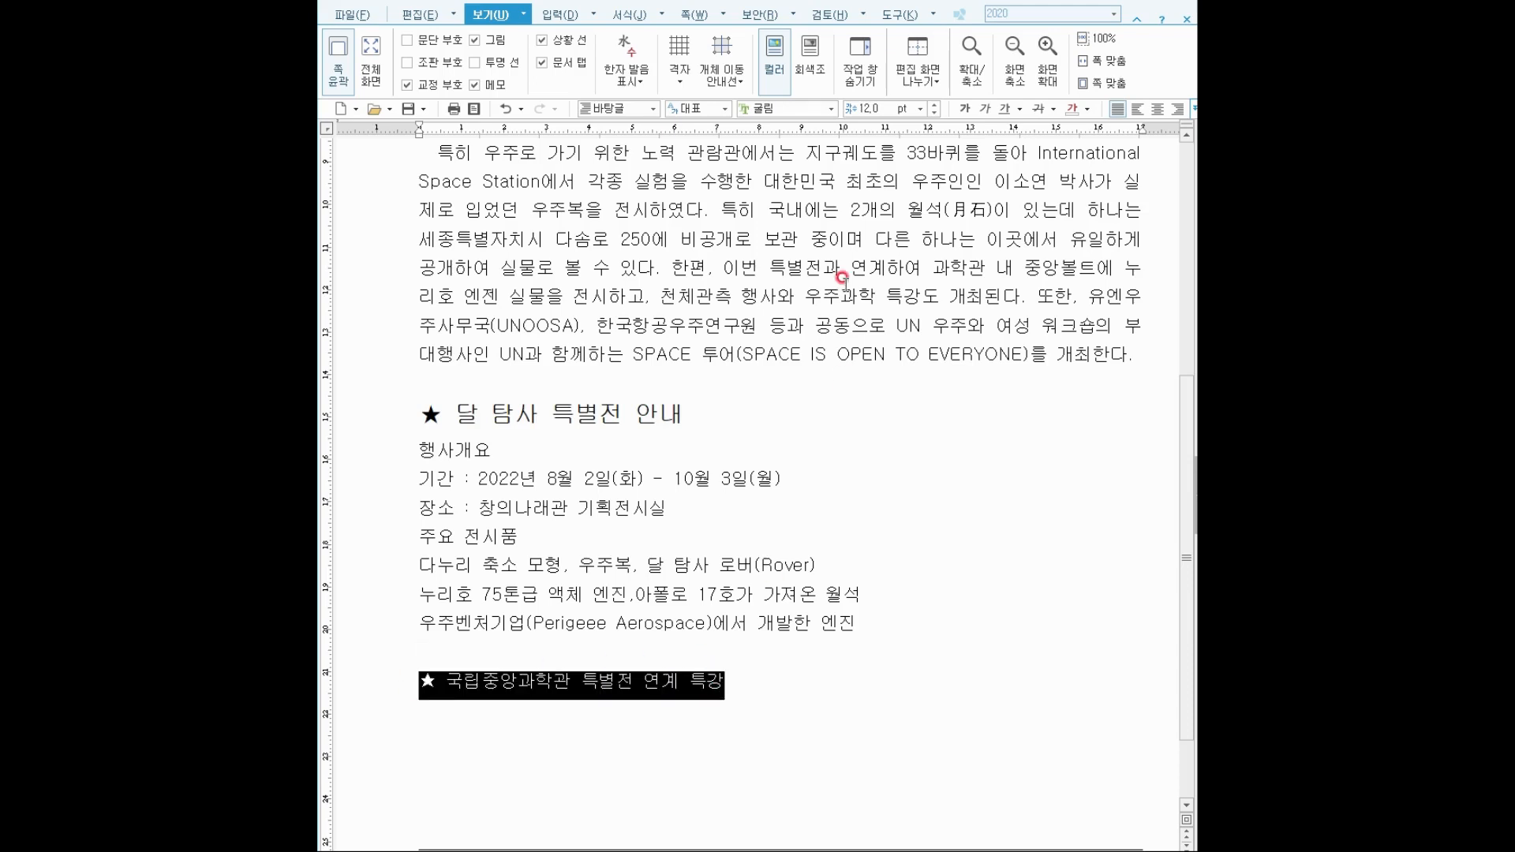
{"action": "left_click", "coordinate": [933, 105]}
{"action": "left_click", "coordinate": [933, 105]}
{"action": "left_click", "coordinate": [934, 105]}
{"action": "left_click", "coordinate": [934, 105]}
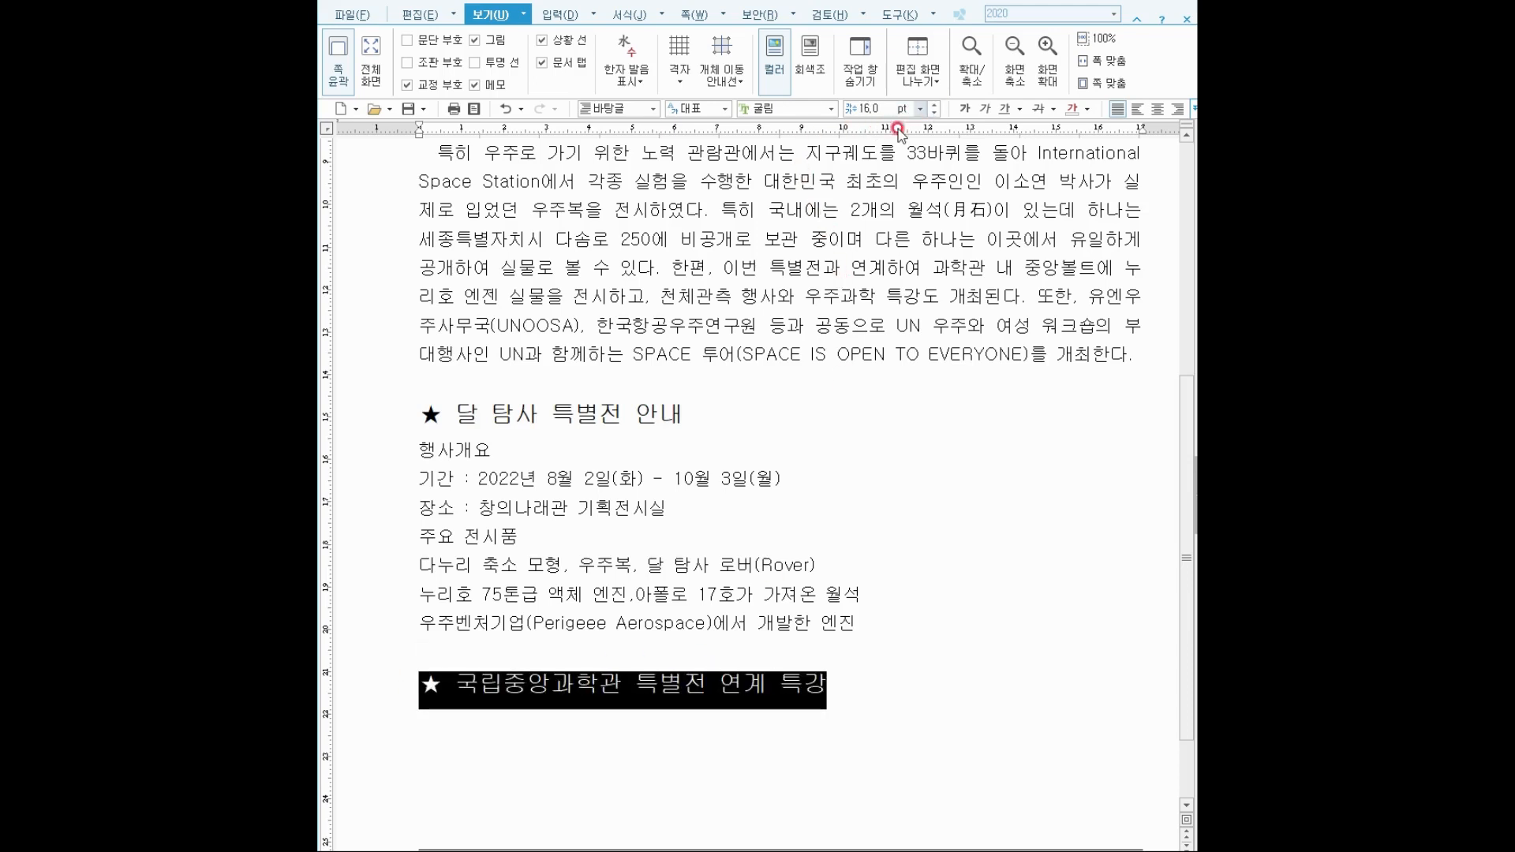
{"action": "left_click", "coordinate": [756, 621]}
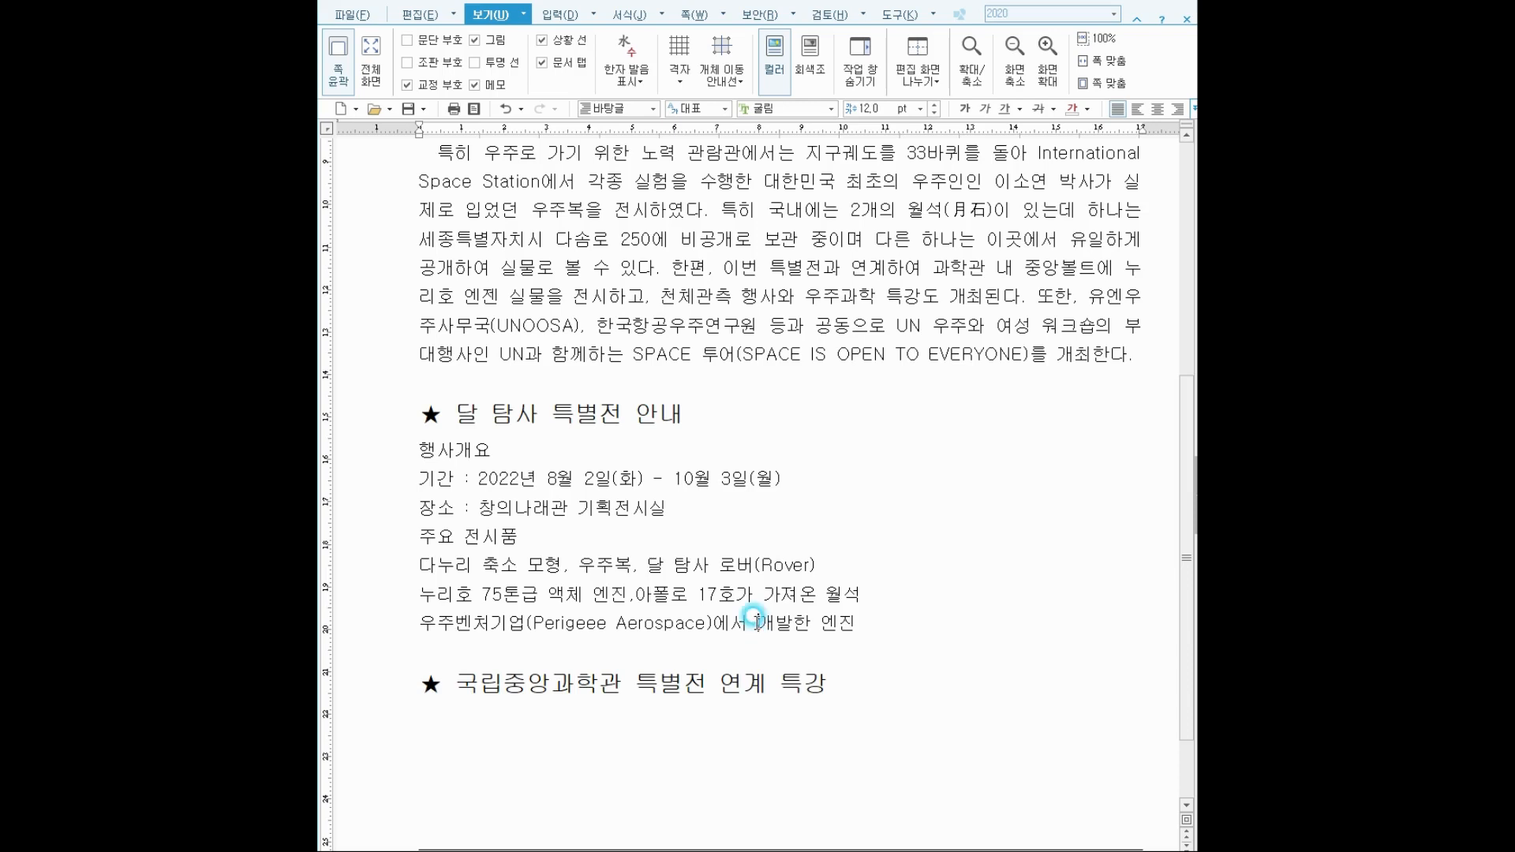
{"action": "left_click", "coordinate": [614, 414]}
{"action": "left_click", "coordinate": [458, 404]}
{"action": "left_click_drag", "start_coordinate": [458, 404], "coordinate": [706, 416]}
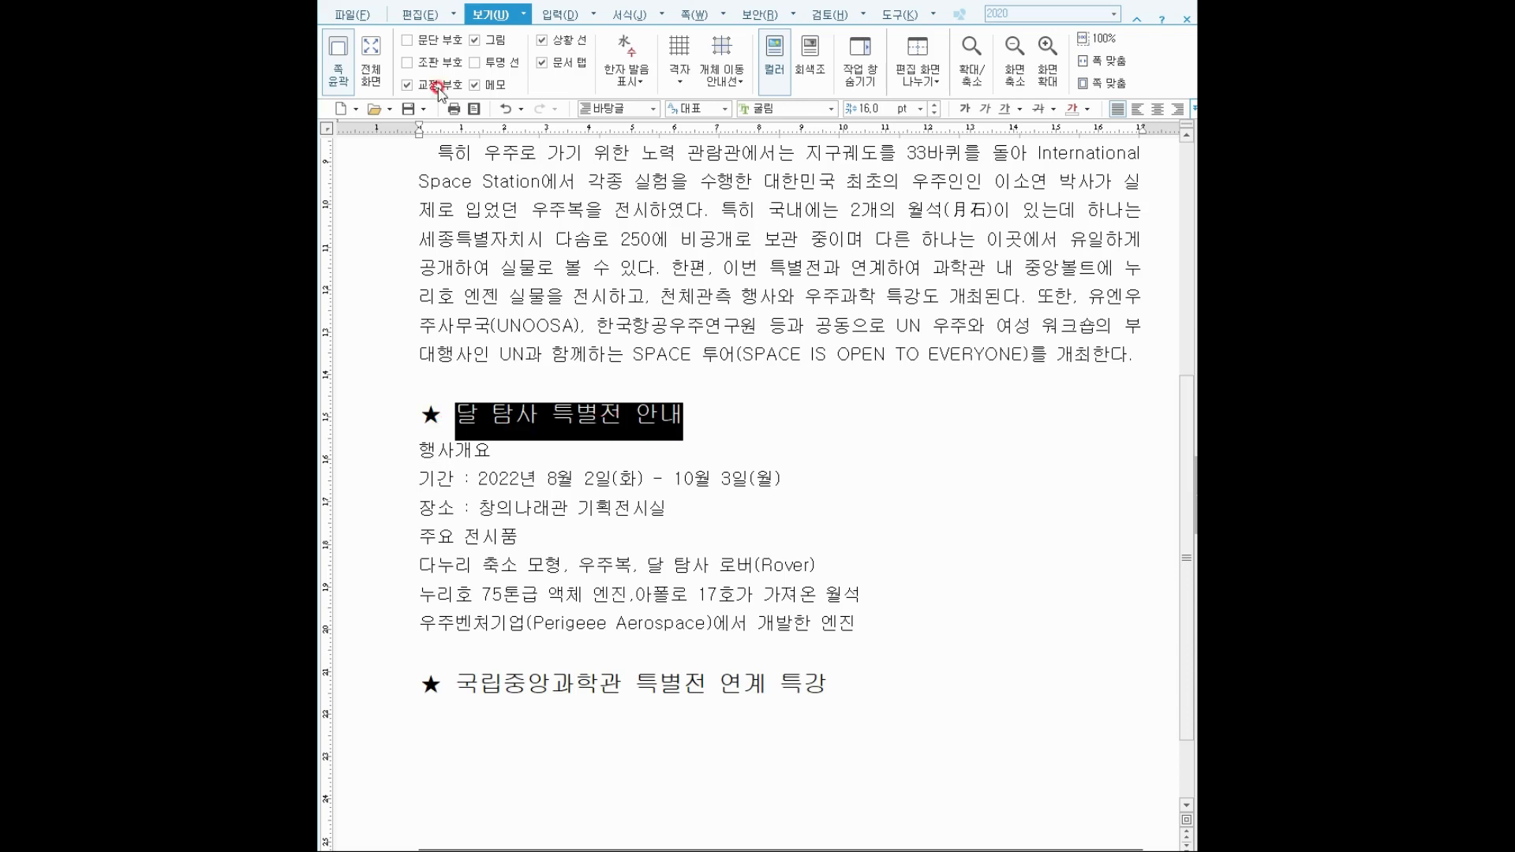
In 글자 모양, give 달 탐사 특별전 안내 white text colour and red shading.
{"action": "left_click", "coordinate": [420, 15]}
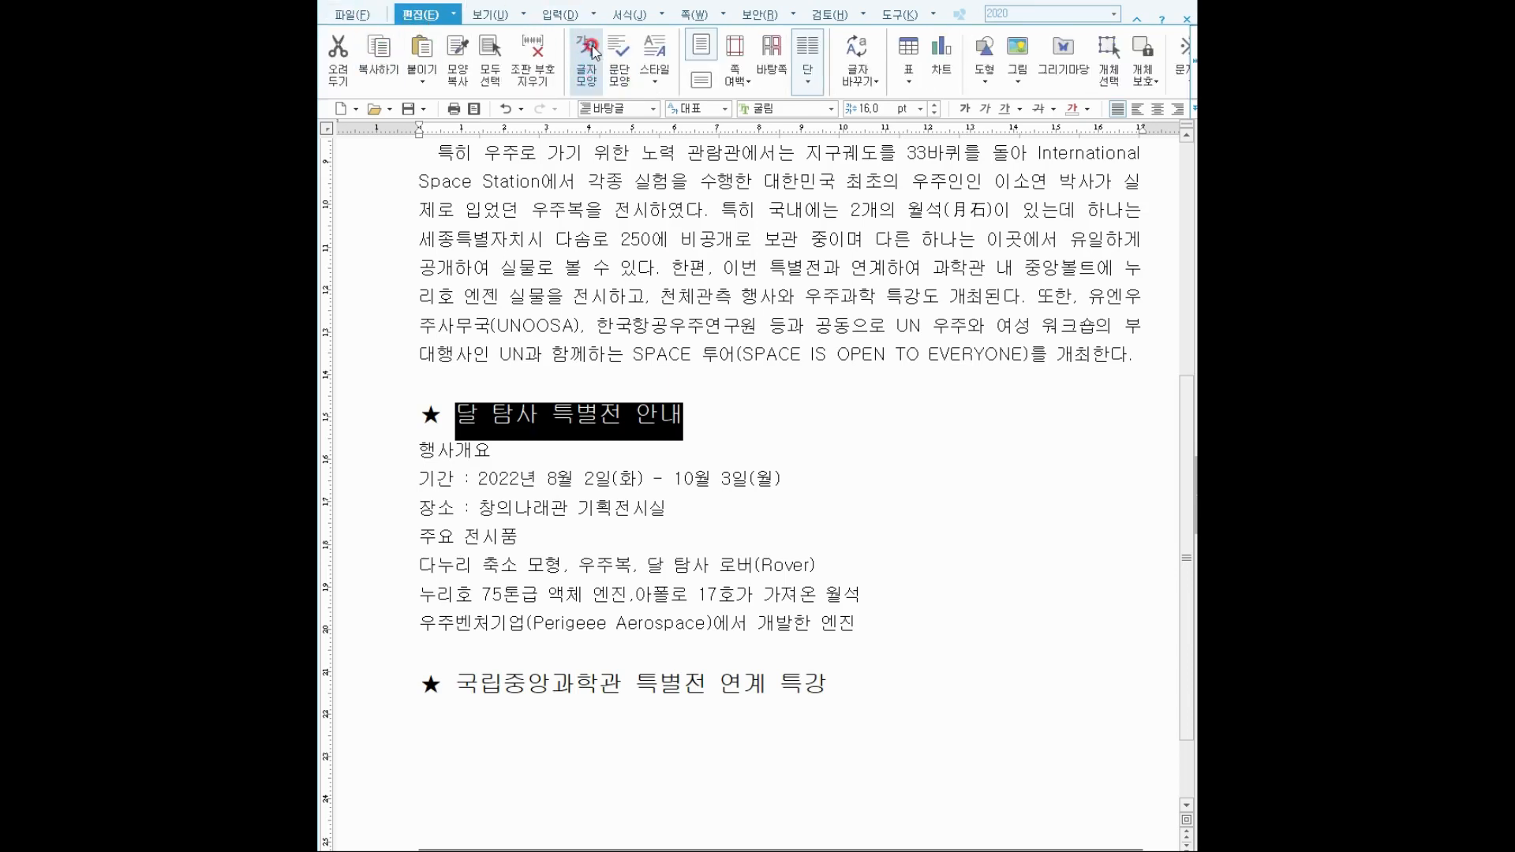
{"action": "right_click", "coordinate": [575, 410]}
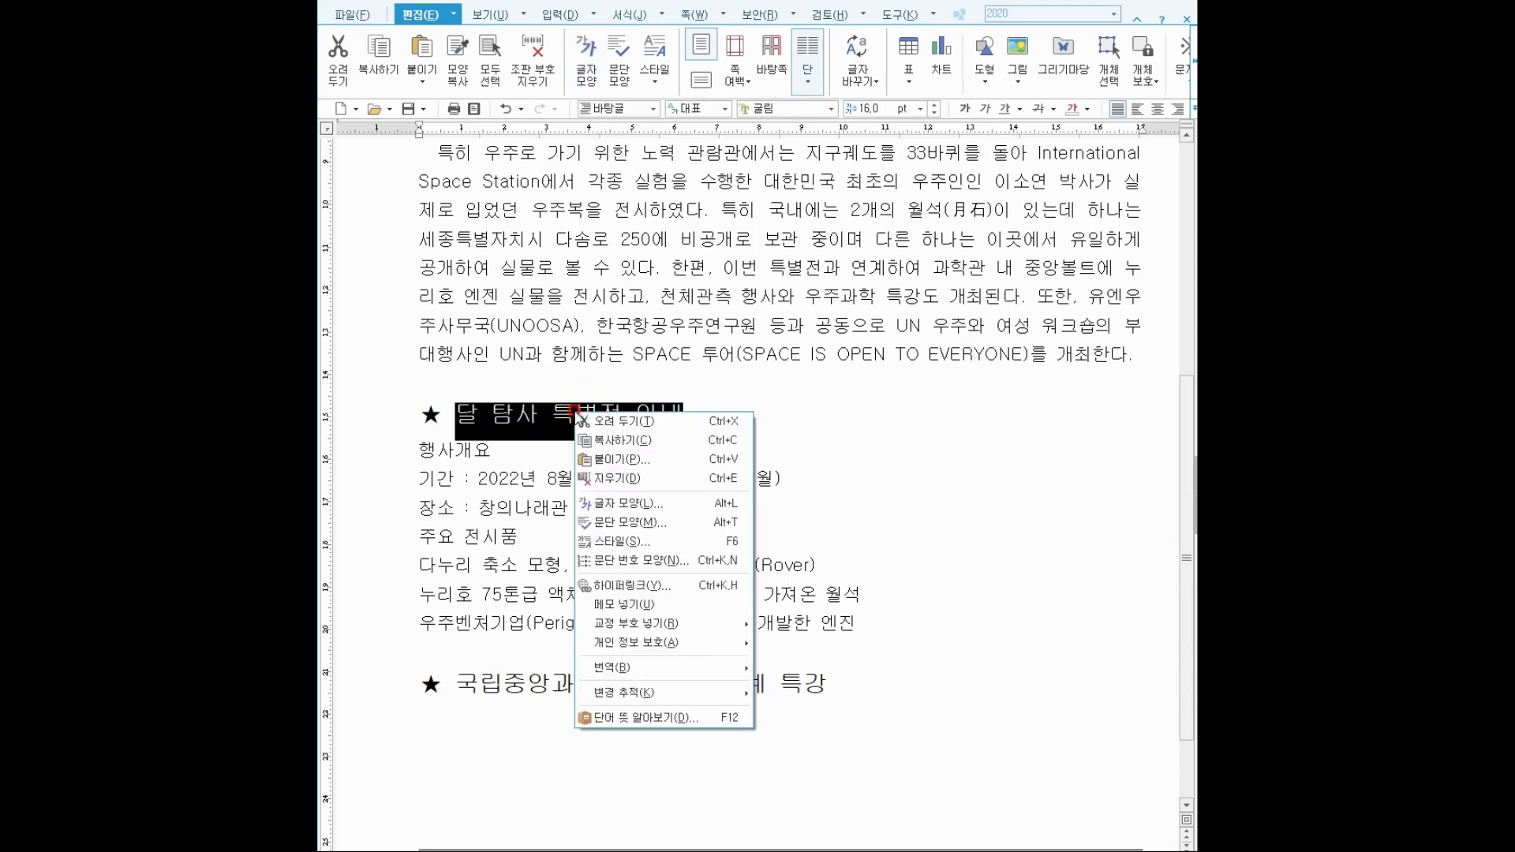
{"action": "left_click", "coordinate": [616, 505]}
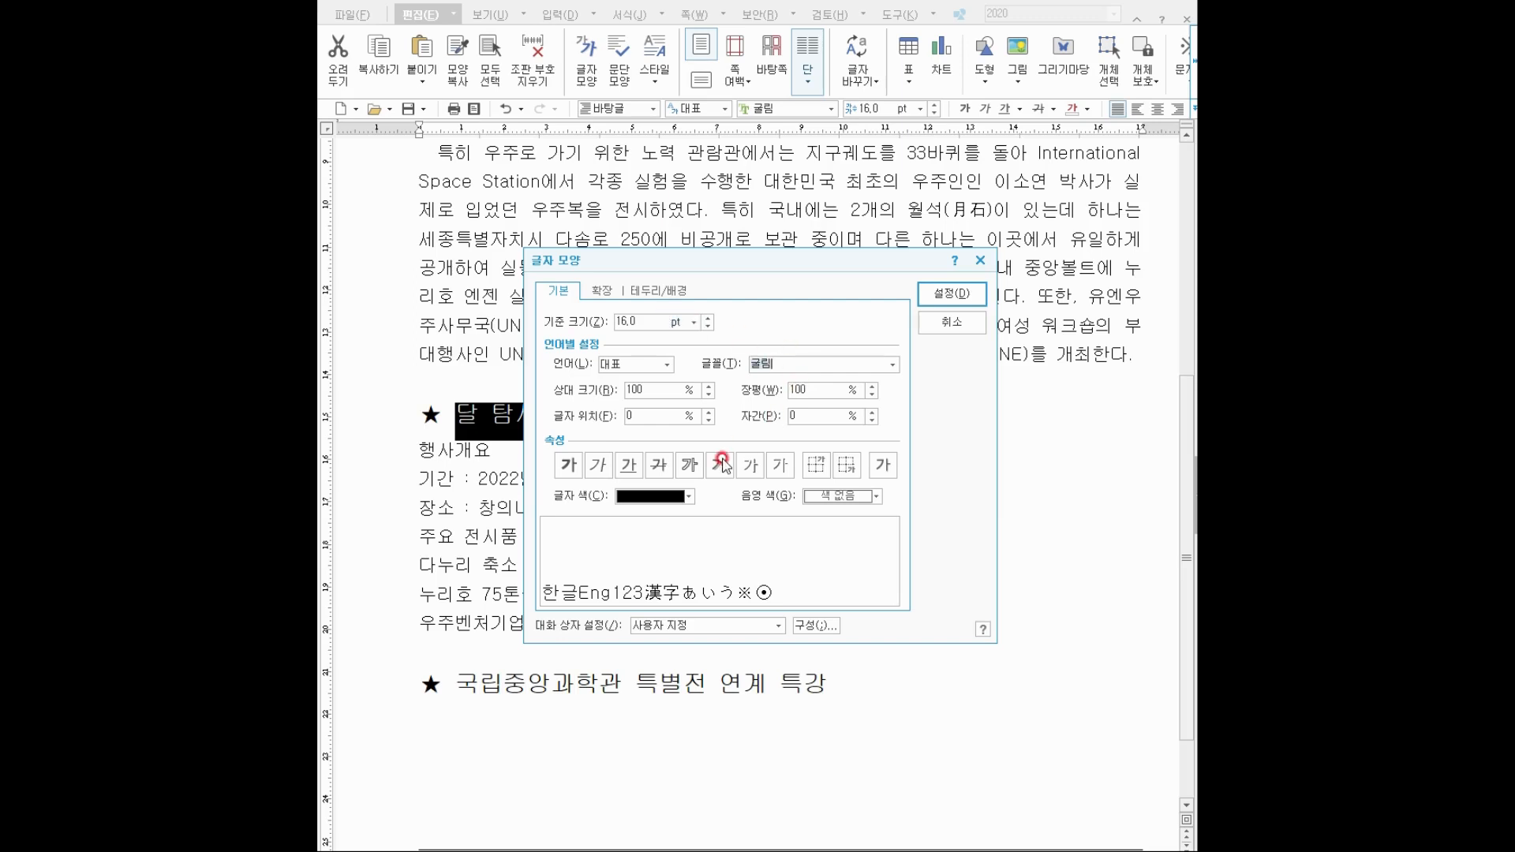
{"action": "left_click", "coordinate": [666, 497]}
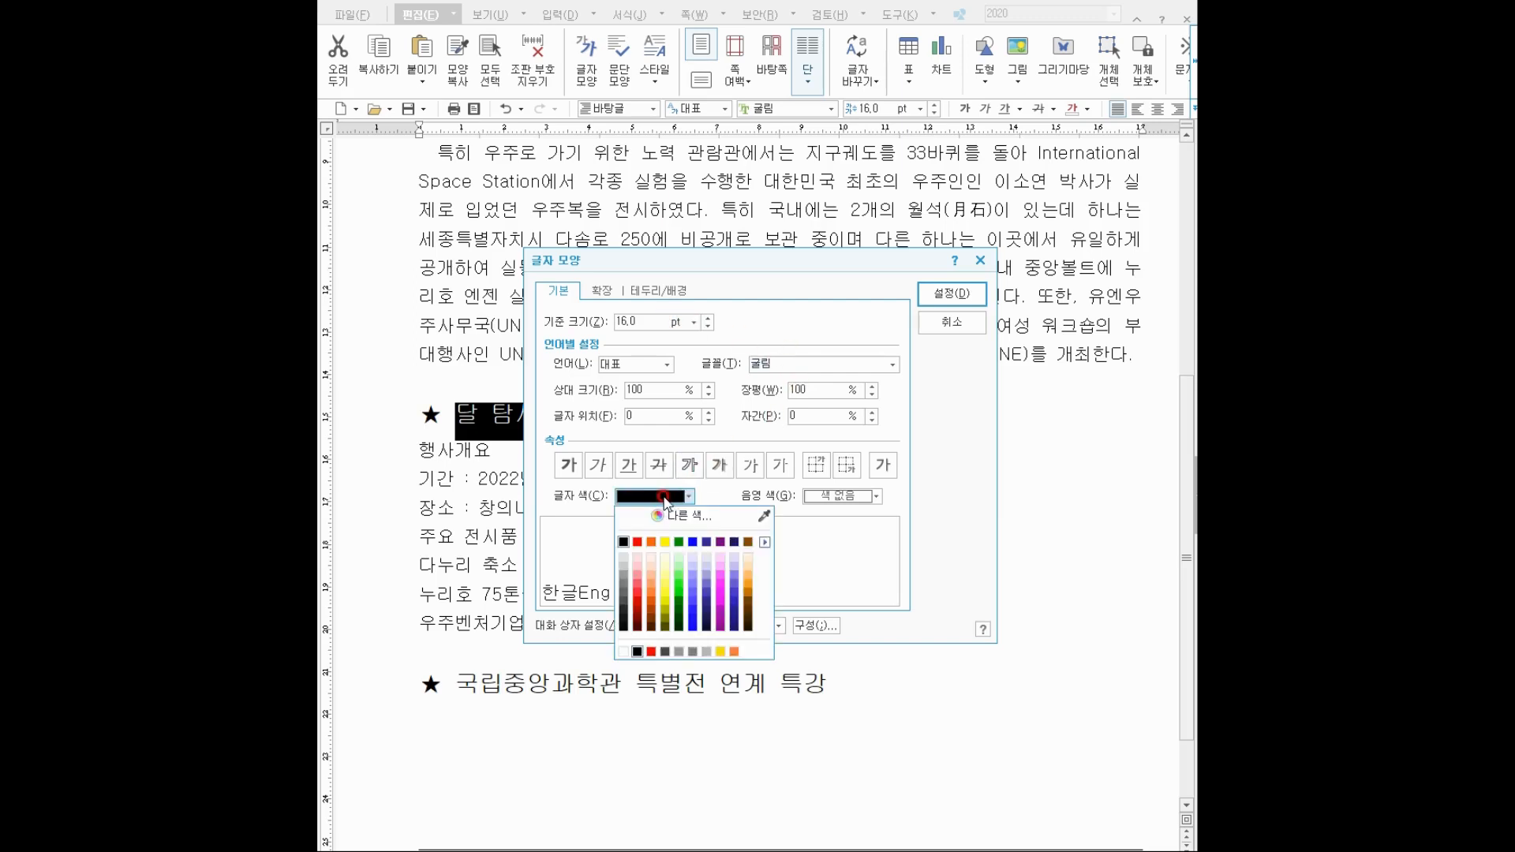
{"action": "left_click", "coordinate": [620, 653]}
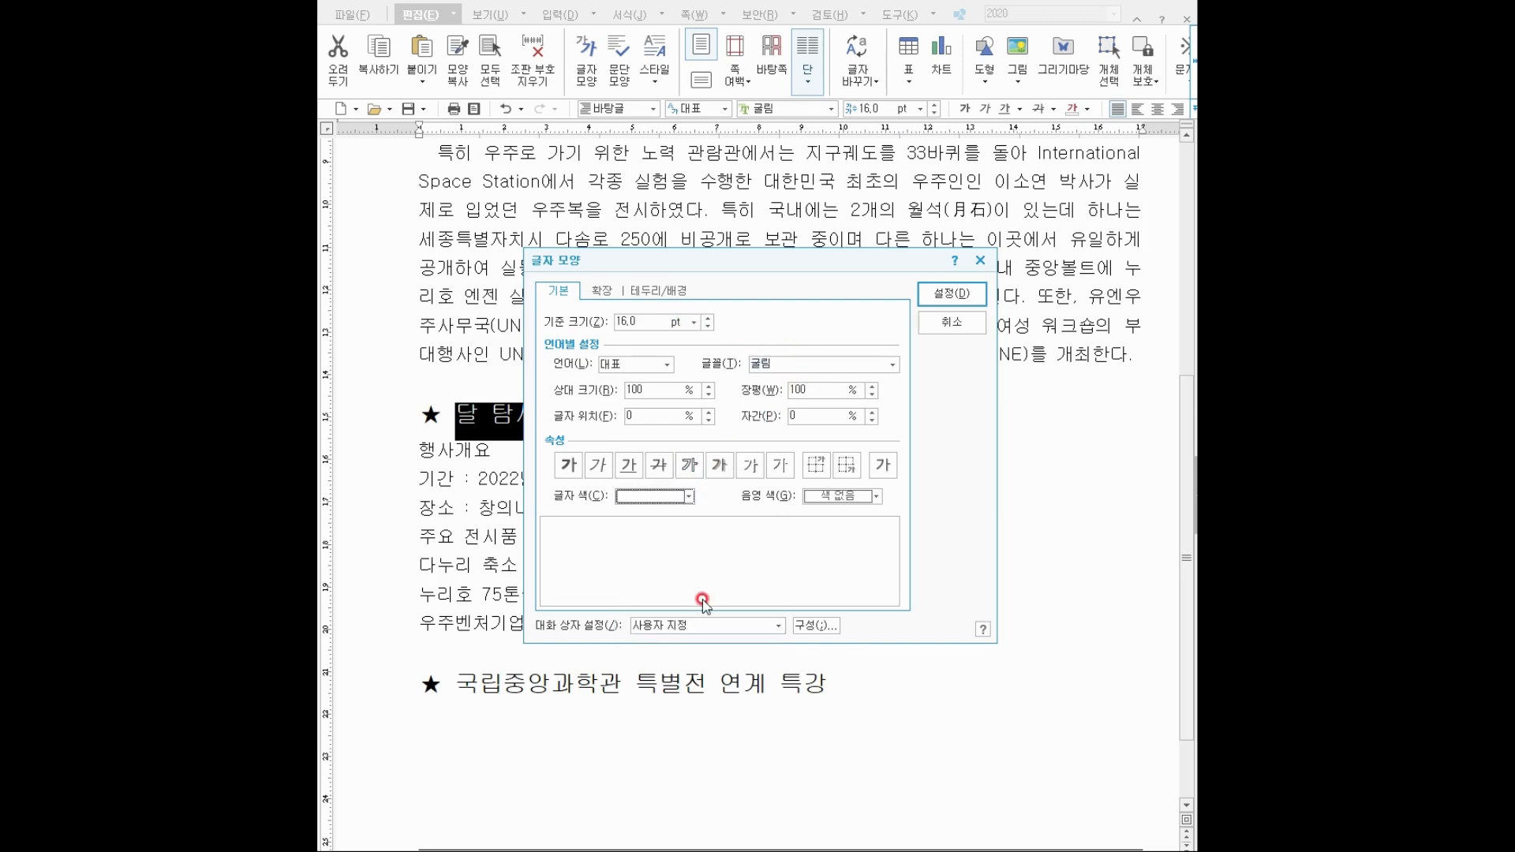
{"action": "left_click", "coordinate": [823, 497]}
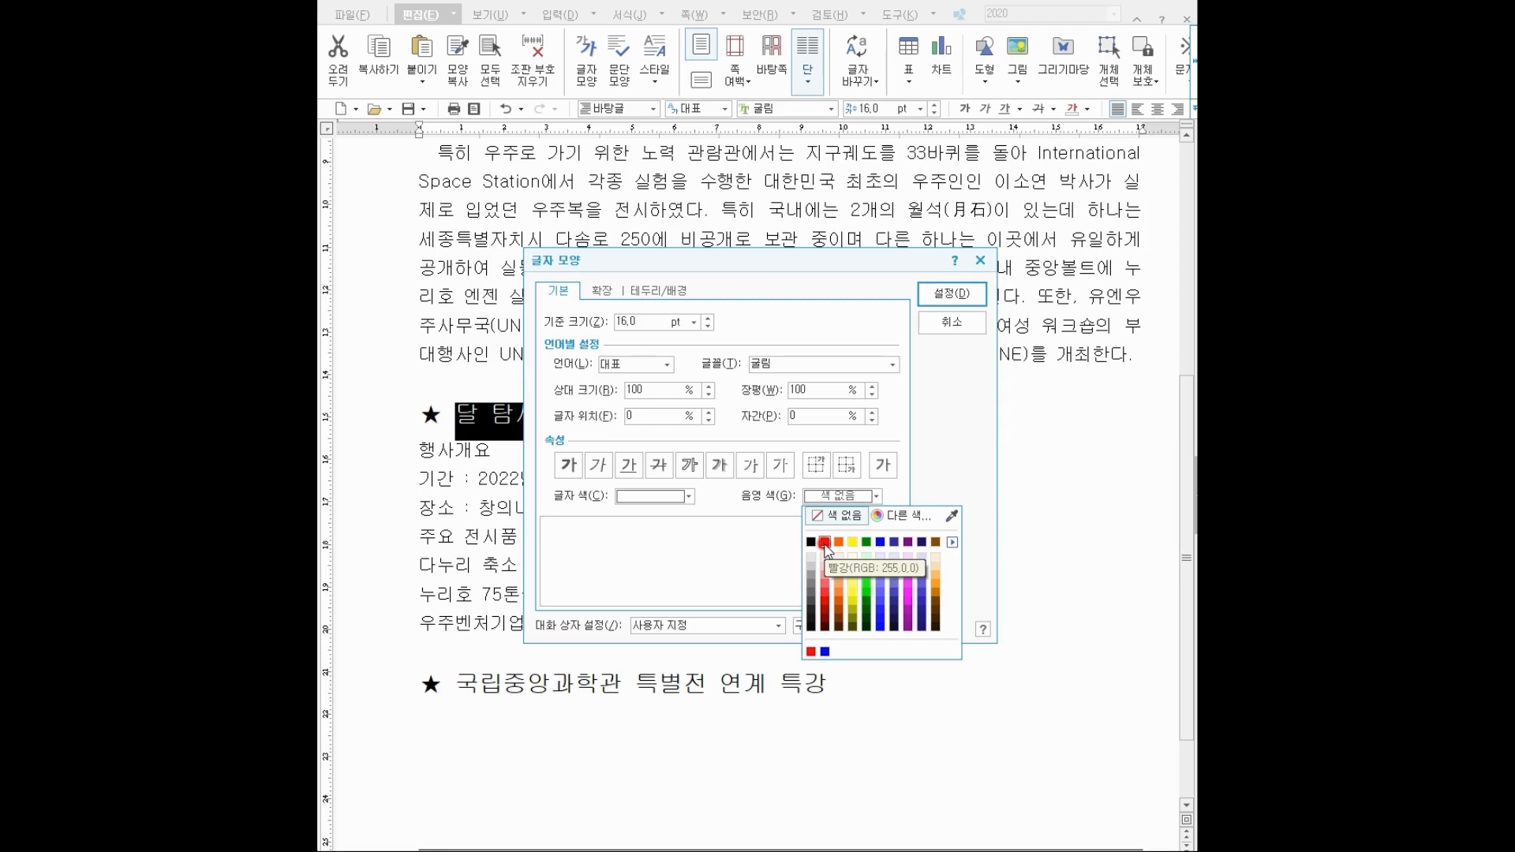
{"action": "left_click", "coordinate": [952, 543]}
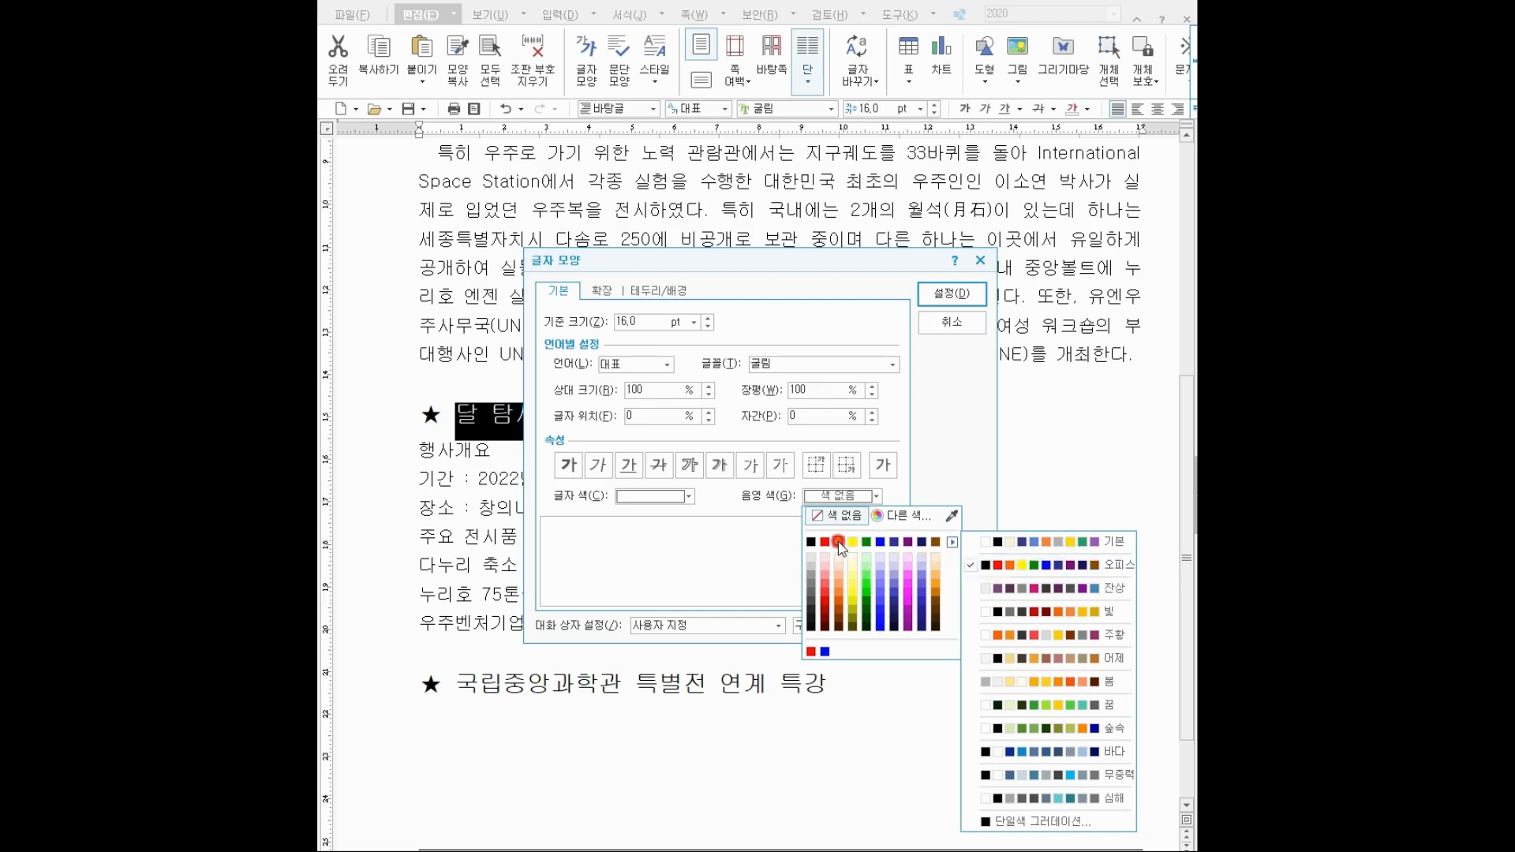
{"action": "left_click", "coordinate": [811, 541]}
{"action": "left_click", "coordinate": [953, 295]}
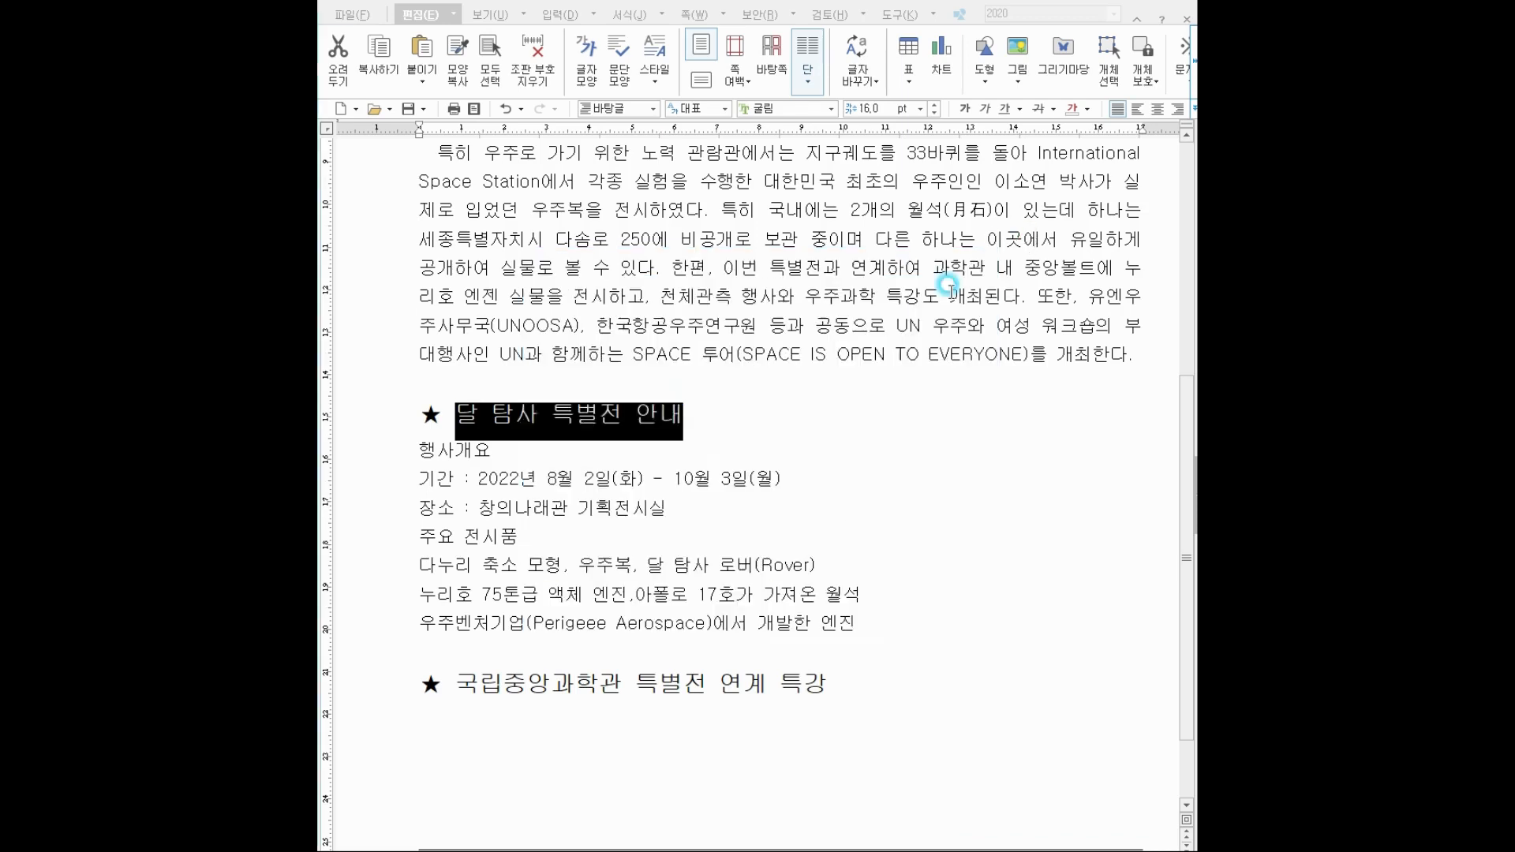
{"action": "left_click", "coordinate": [784, 513]}
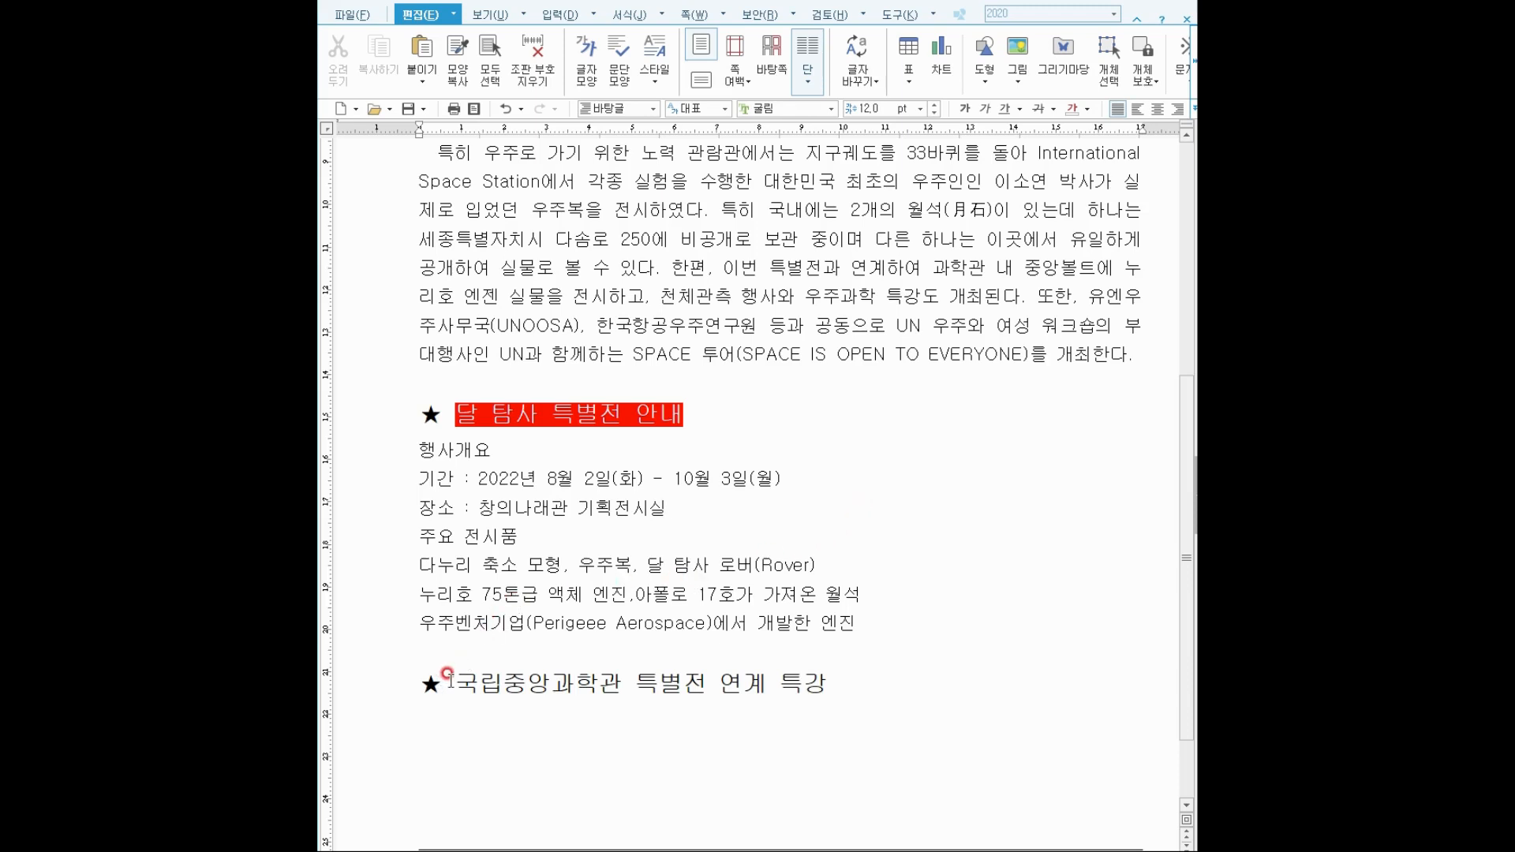
Make the 국립중앙과학관 특별전 연계 특강 heading italic and underlined.
{"action": "left_click_drag", "start_coordinate": [445, 677], "coordinate": [830, 679]}
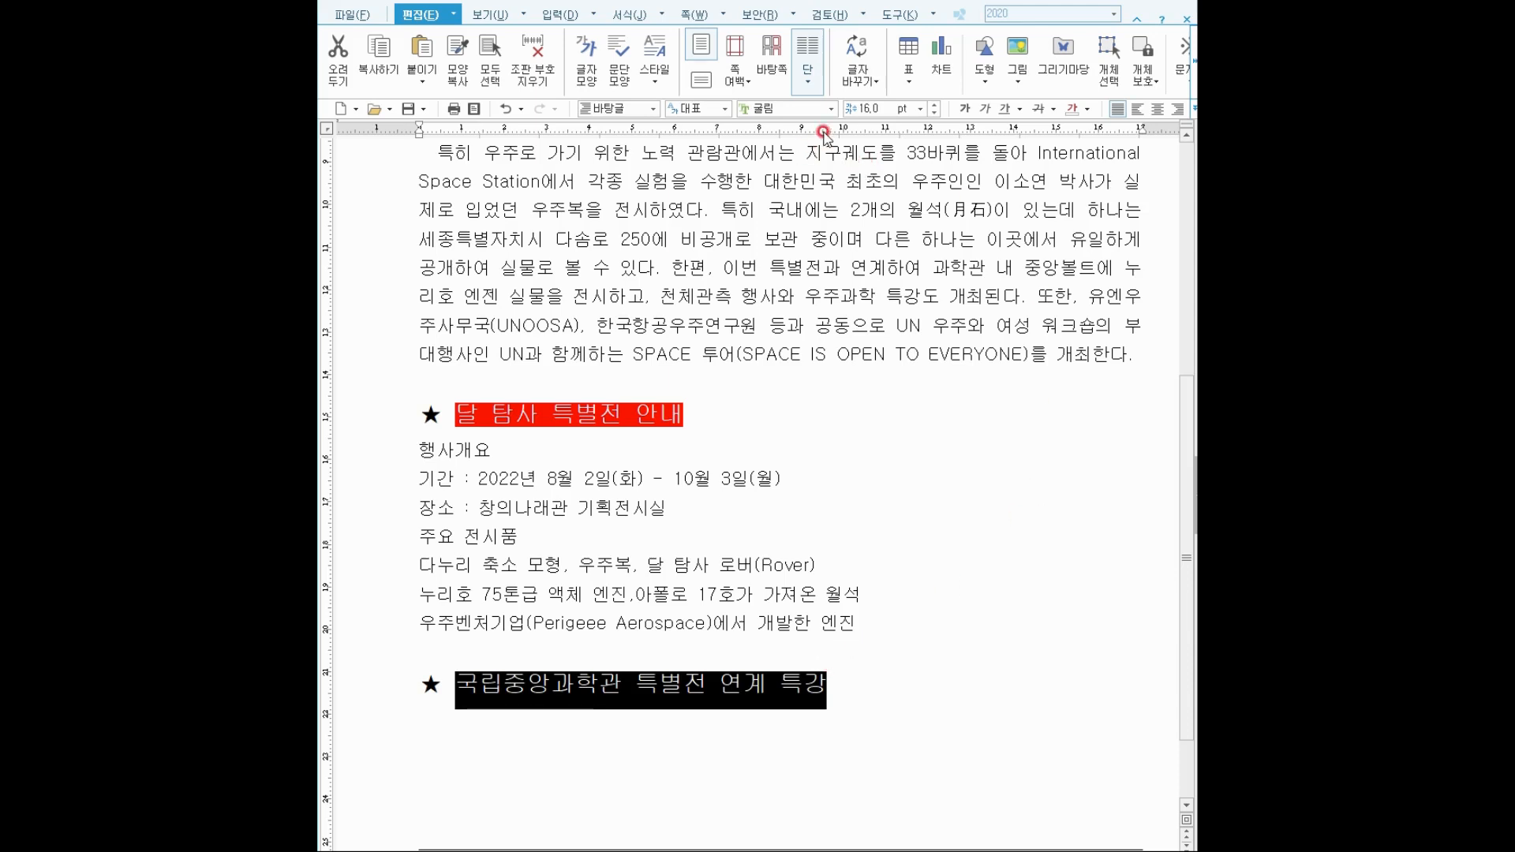
{"action": "left_click", "coordinate": [986, 108]}
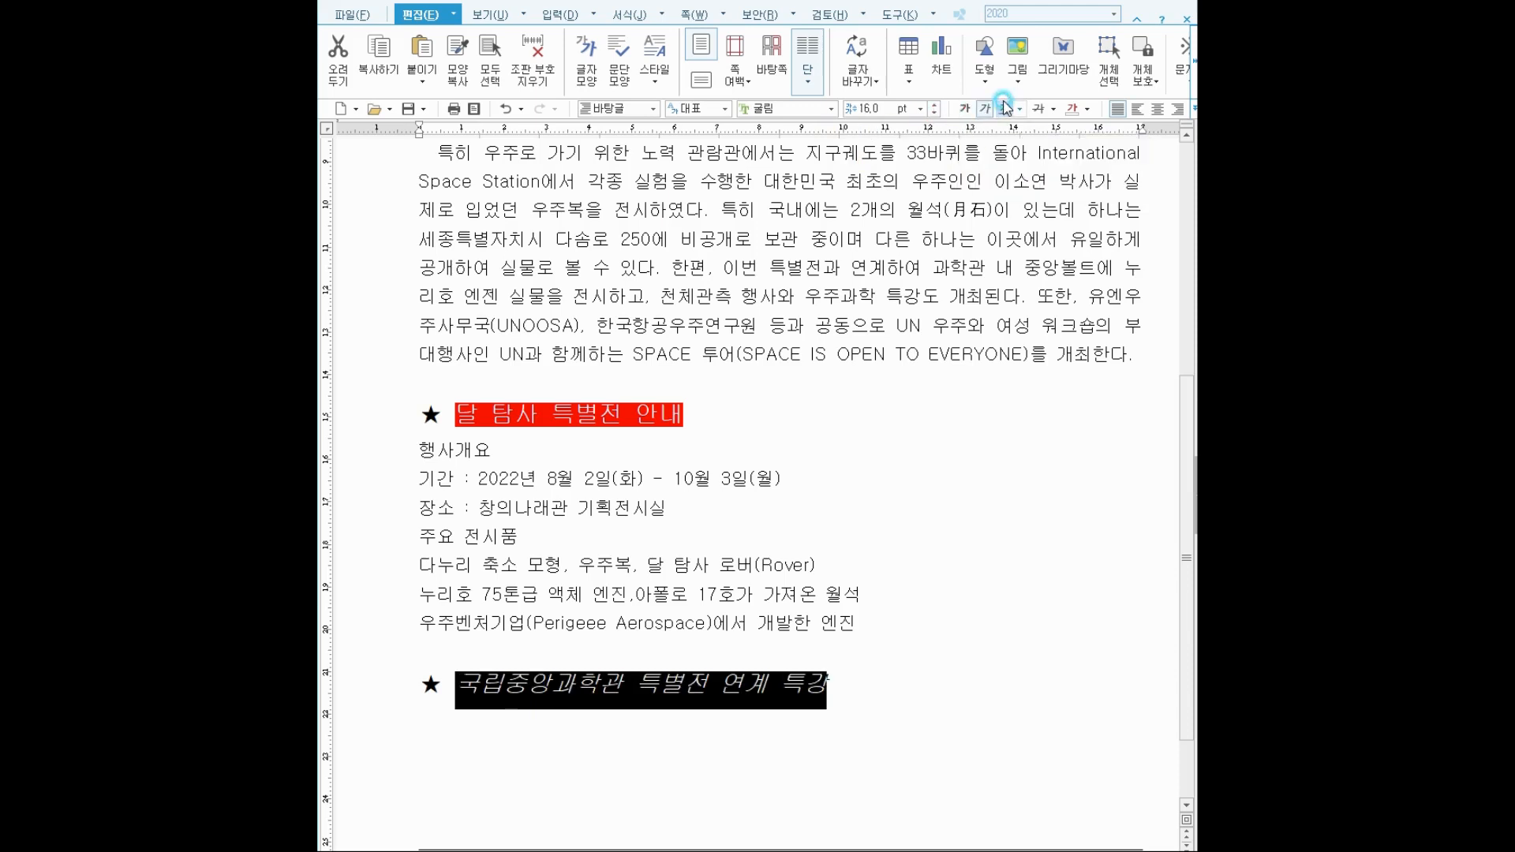
{"action": "left_click", "coordinate": [1005, 107]}
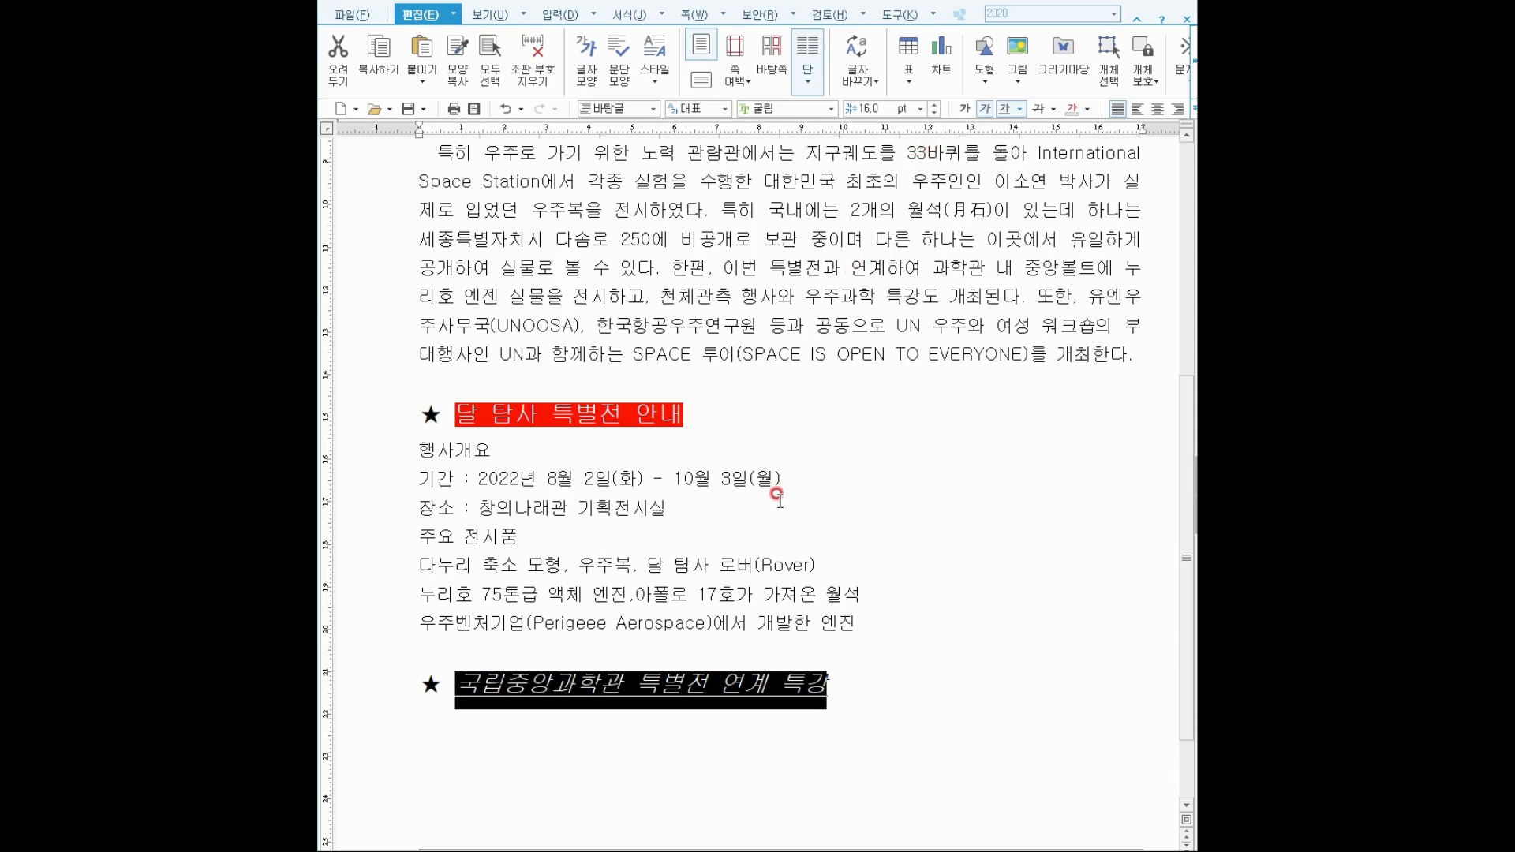
{"action": "left_click_drag", "start_coordinate": [483, 704], "coordinate": [828, 690]}
{"action": "left_click", "coordinate": [829, 690]}
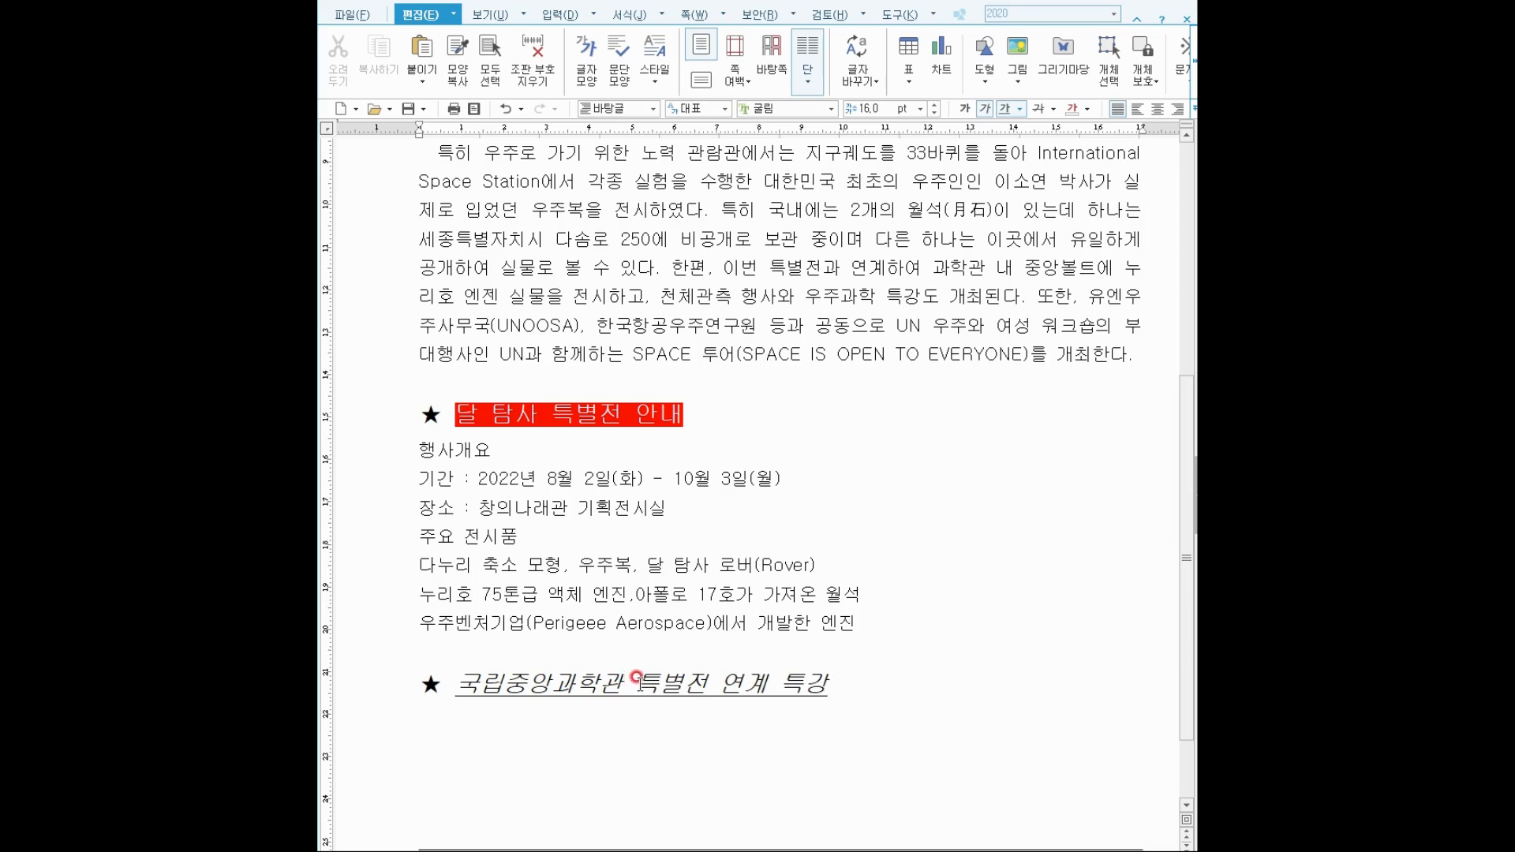
{"action": "left_click_drag", "start_coordinate": [638, 677], "coordinate": [700, 678]}
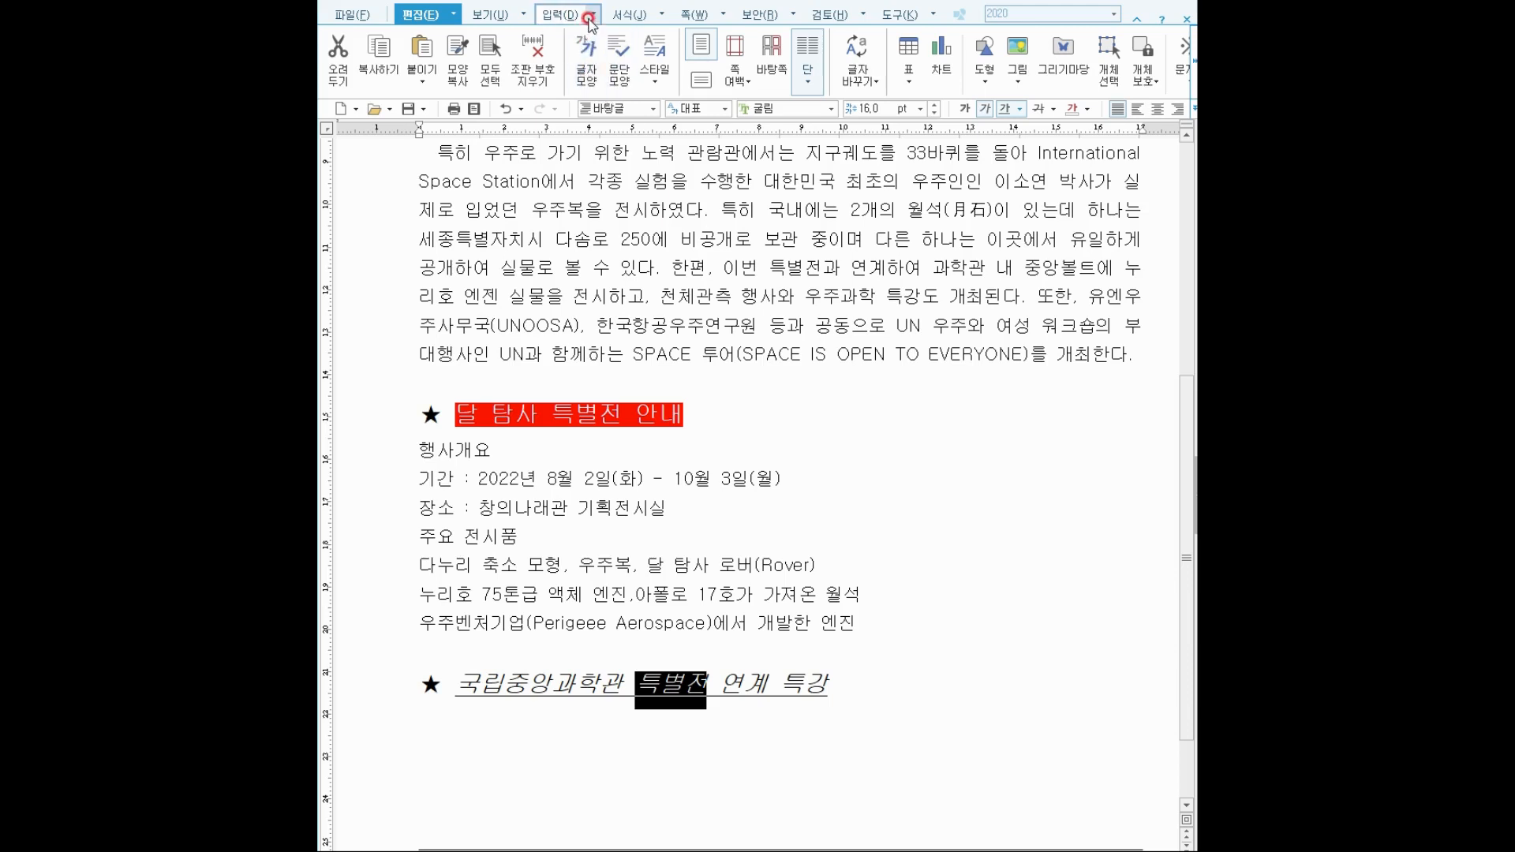
Add dot emphasis marks (강조점) above the word 특별전 via 글자 모양's 확장 tab.
{"action": "right_click", "coordinate": [676, 683]}
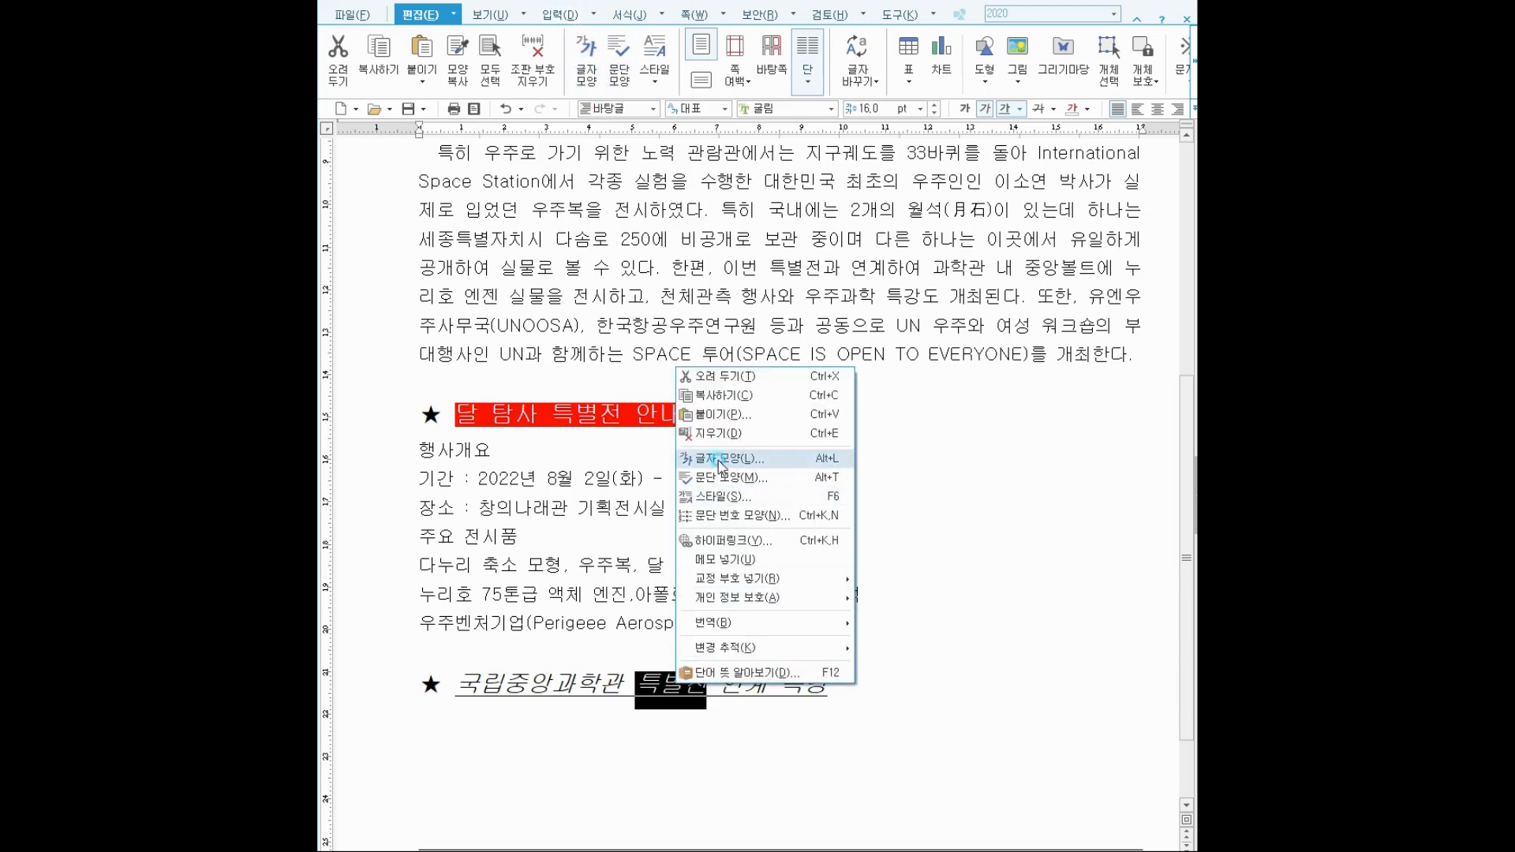
{"action": "left_click", "coordinate": [718, 458]}
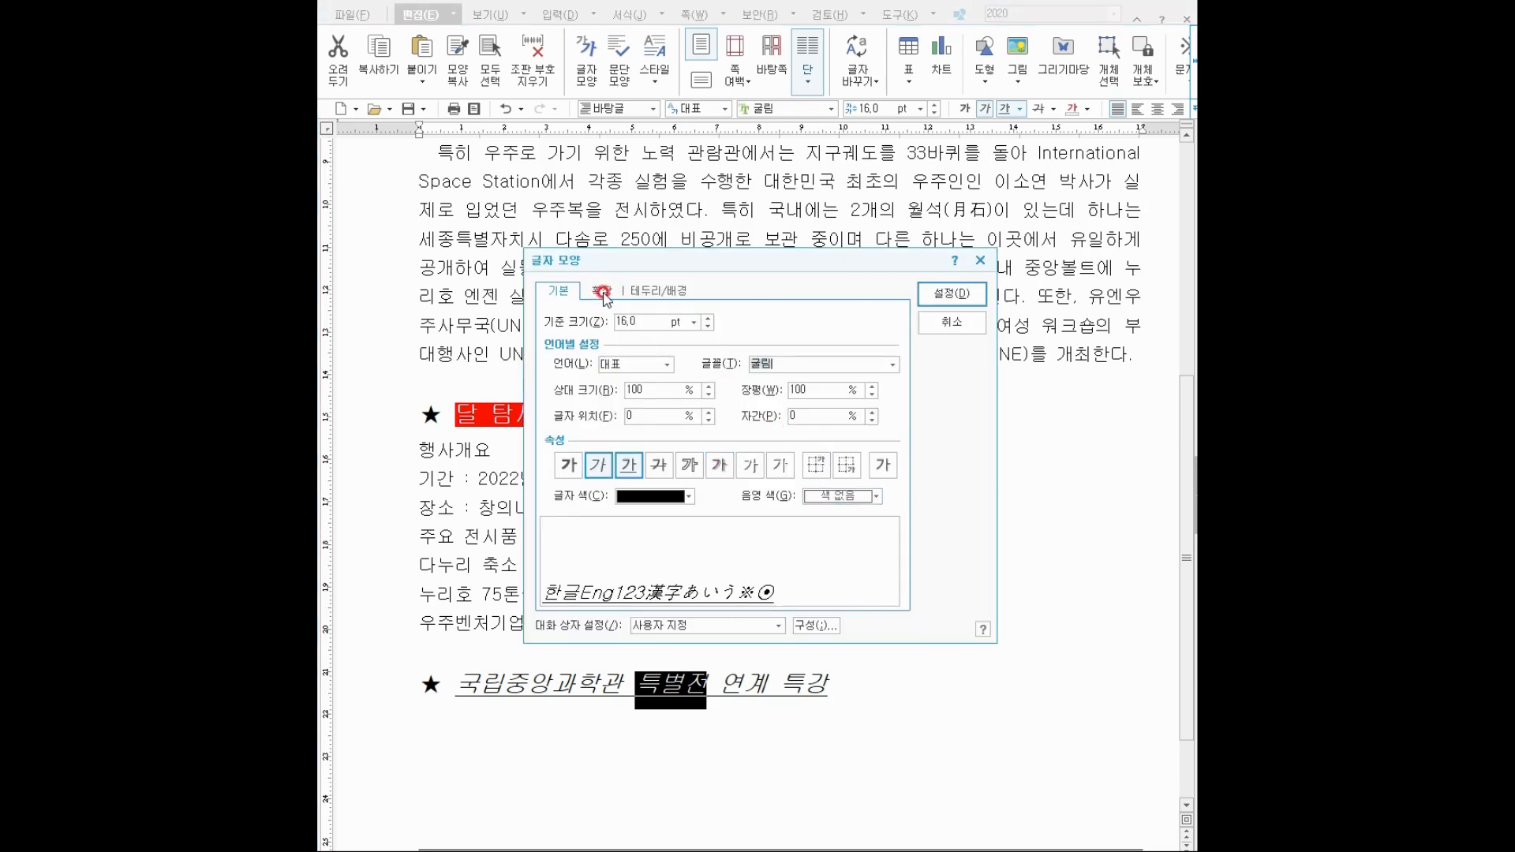
{"action": "left_click_drag", "start_coordinate": [580, 278], "coordinate": [627, 308]}
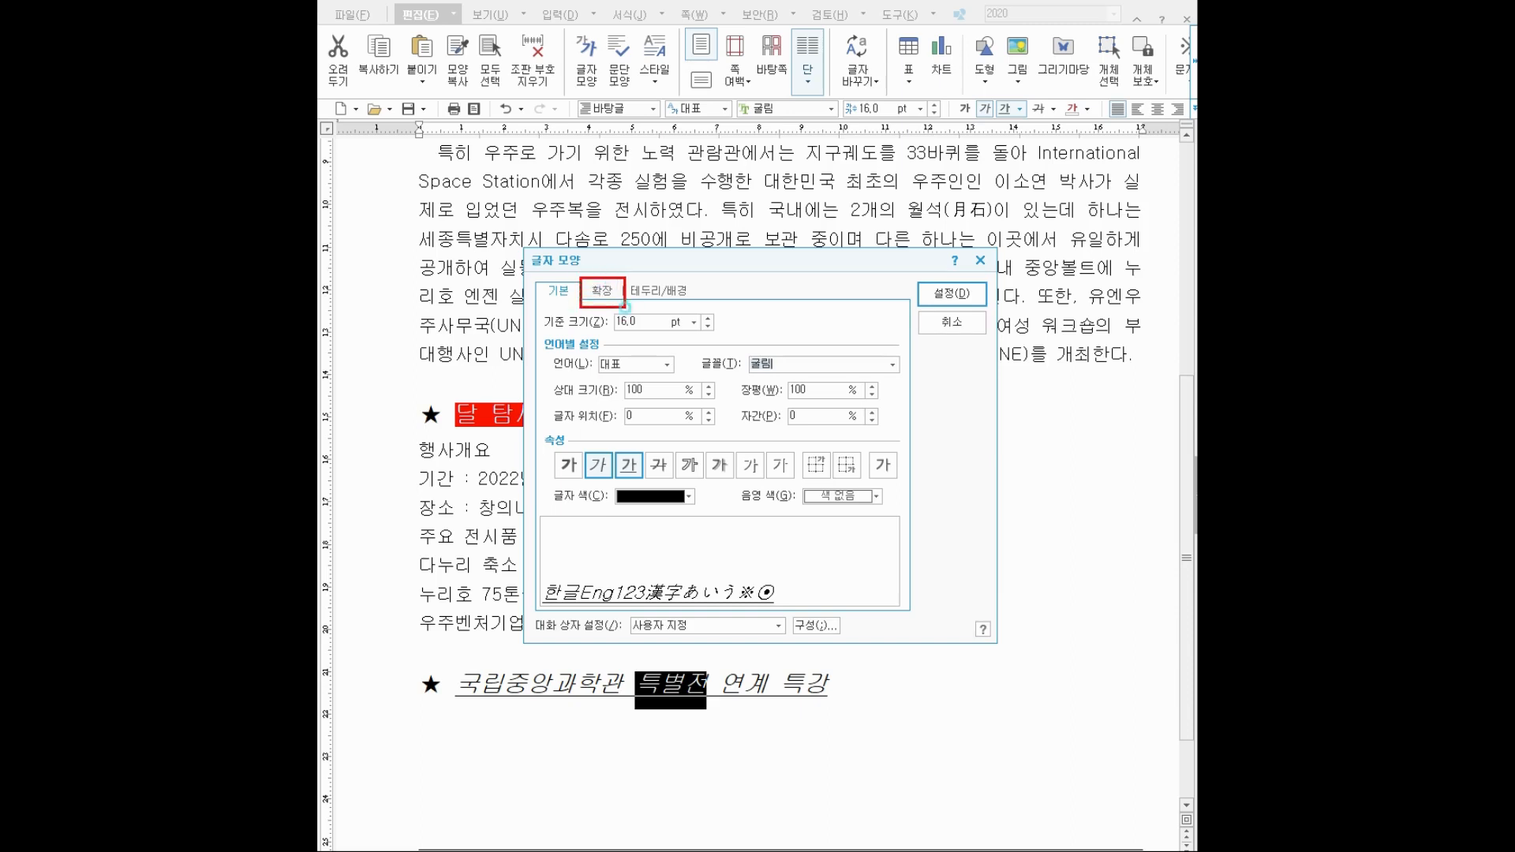
{"action": "left_click", "coordinate": [600, 287]}
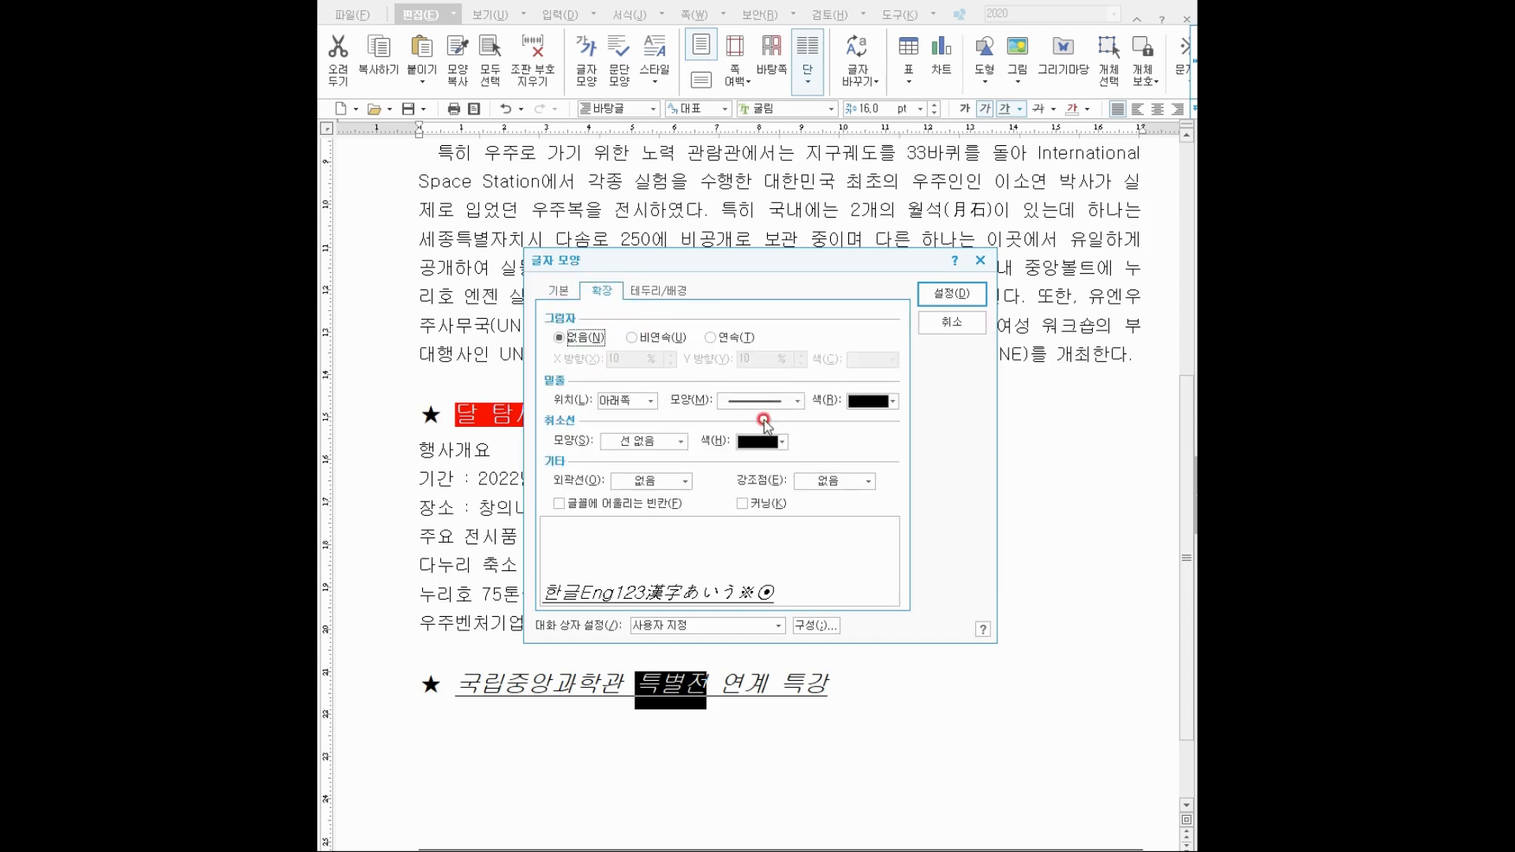
{"action": "left_click", "coordinate": [826, 483]}
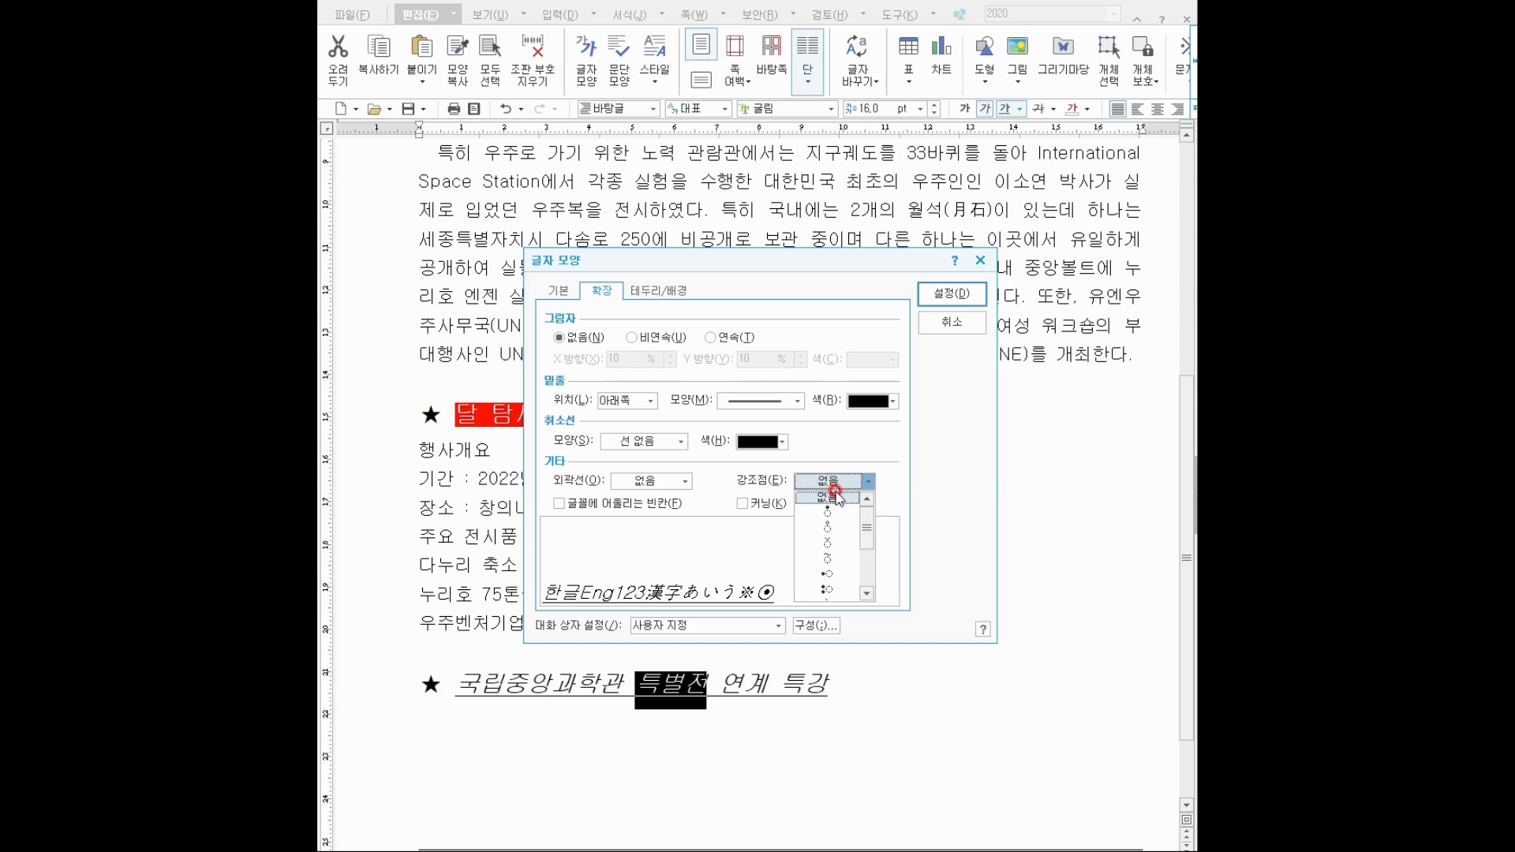
{"action": "left_click", "coordinate": [842, 545]}
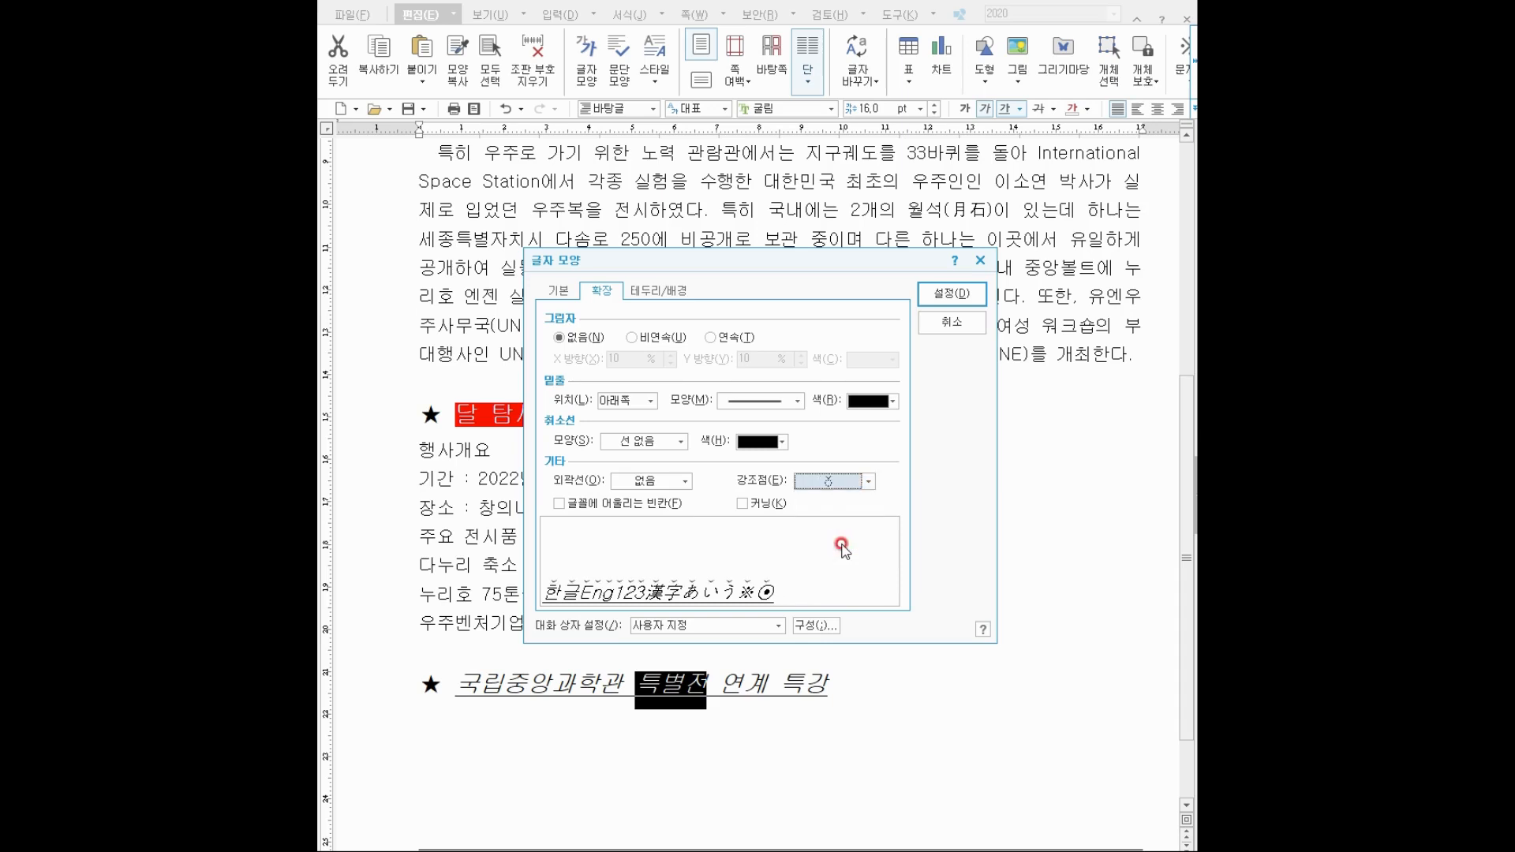
{"action": "left_click", "coordinate": [946, 295]}
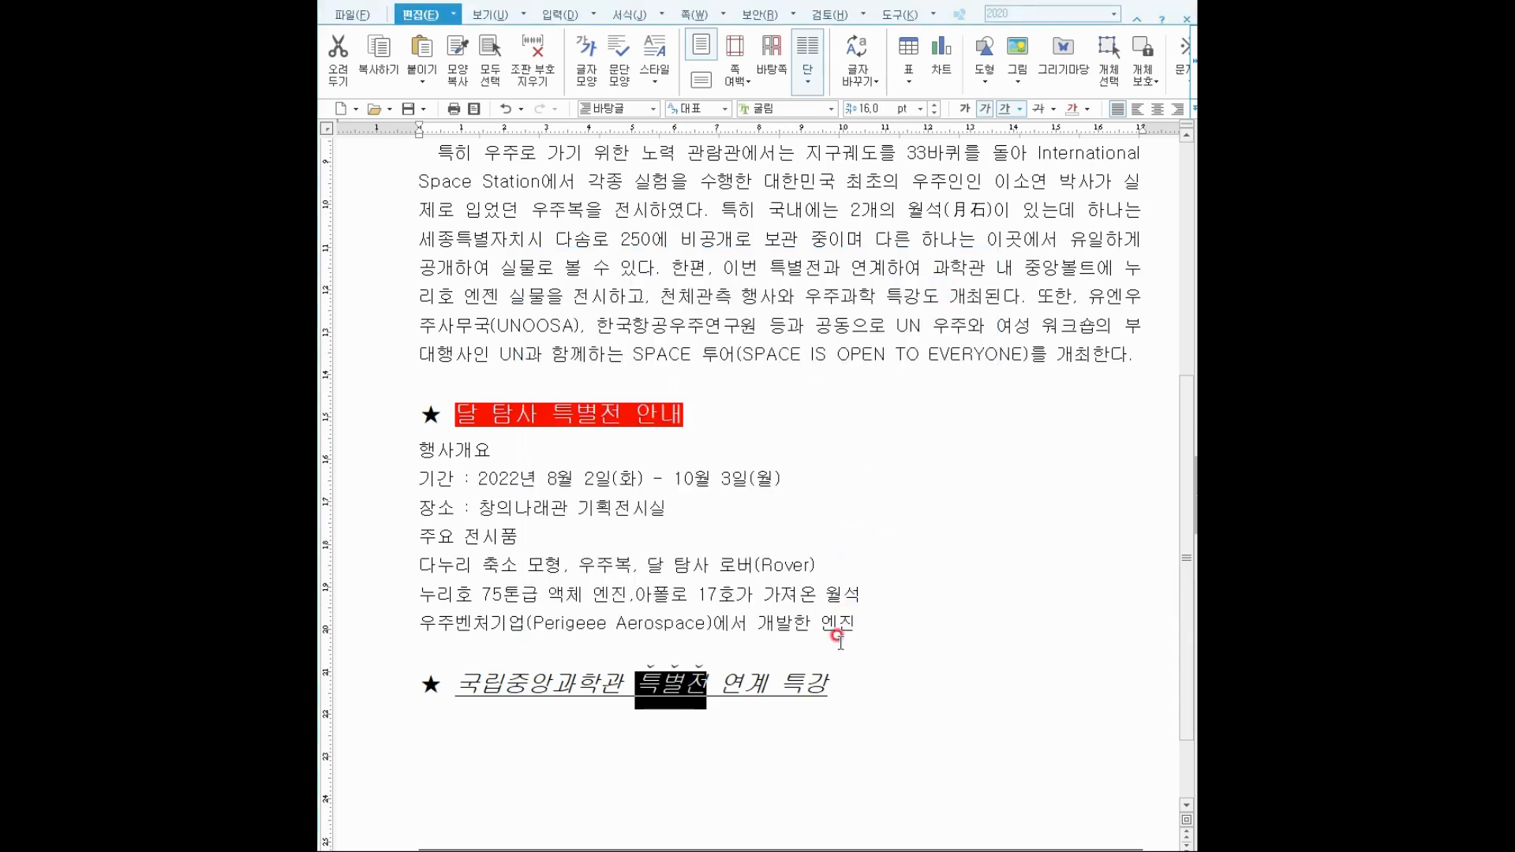
{"action": "left_click", "coordinate": [808, 665]}
Add the same dot emphasis marks above the word 특강.
{"action": "double_click", "coordinate": [813, 681]}
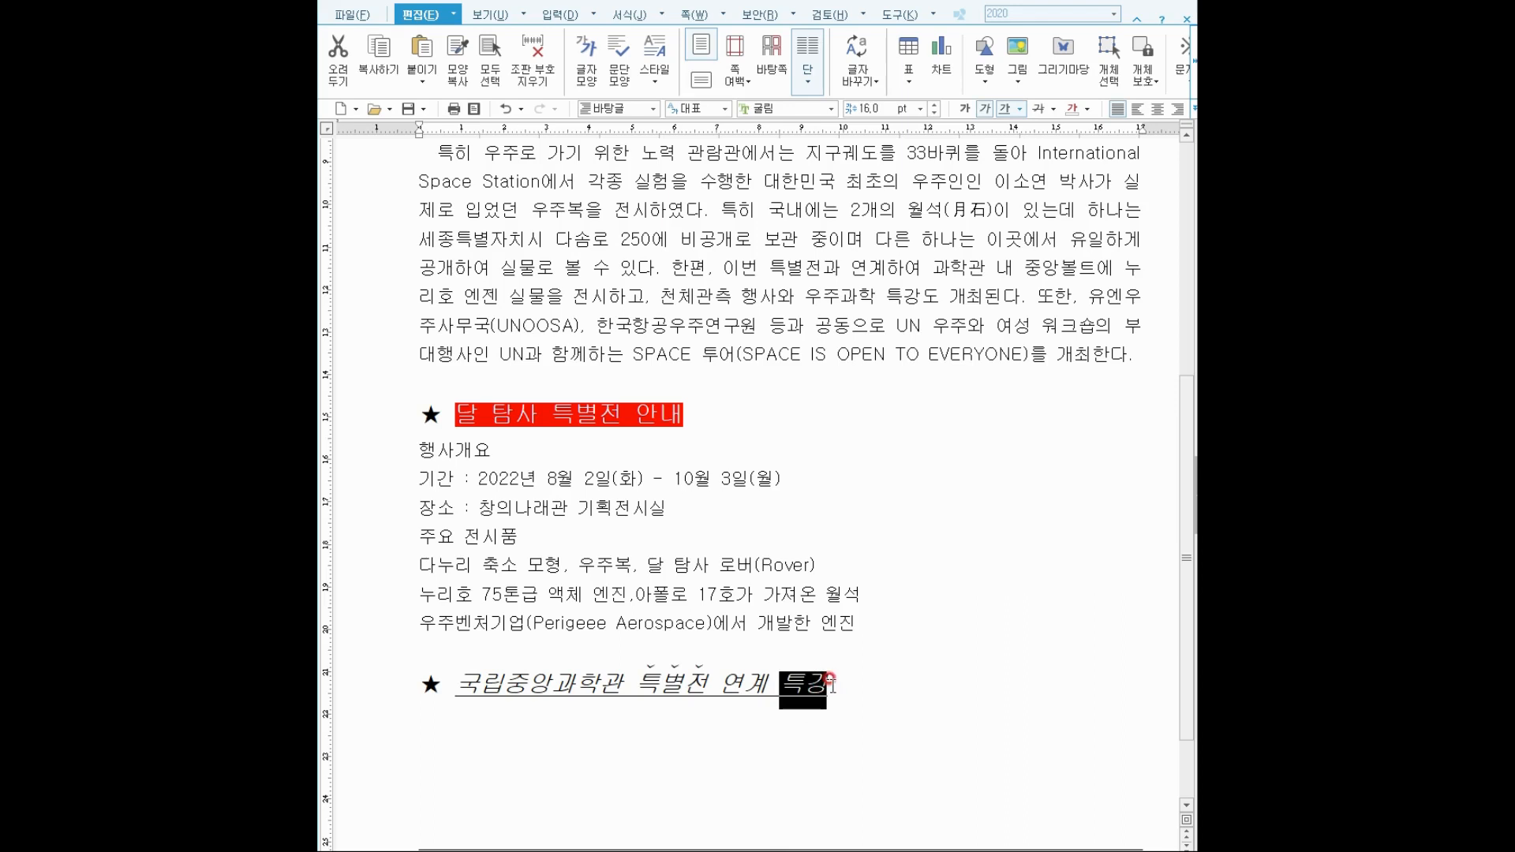
{"action": "key", "text": "F12"}
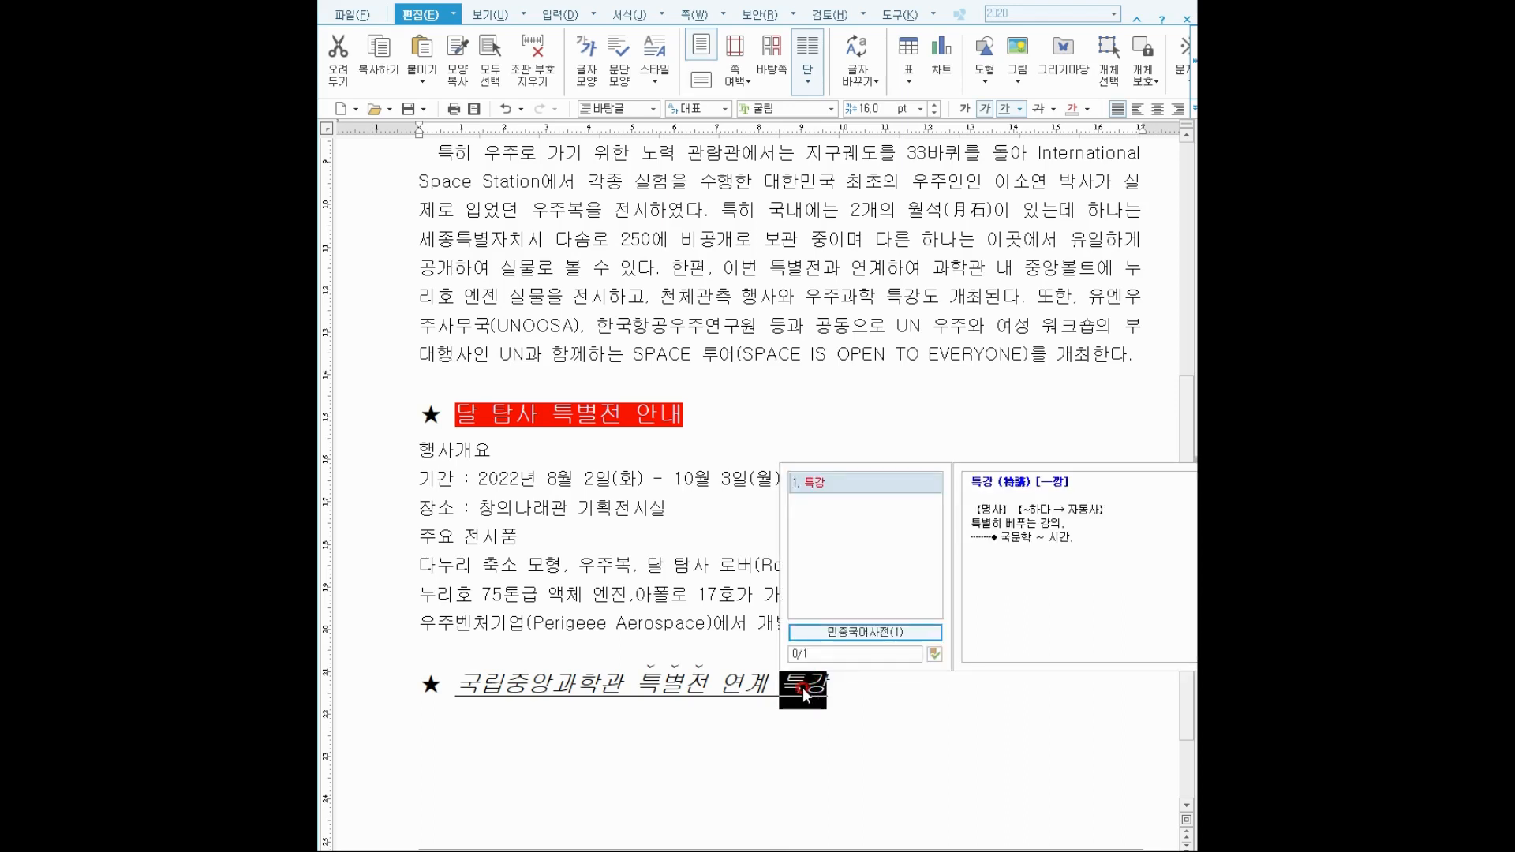
{"action": "key", "text": "Escape"}
{"action": "right_click", "coordinate": [803, 693]}
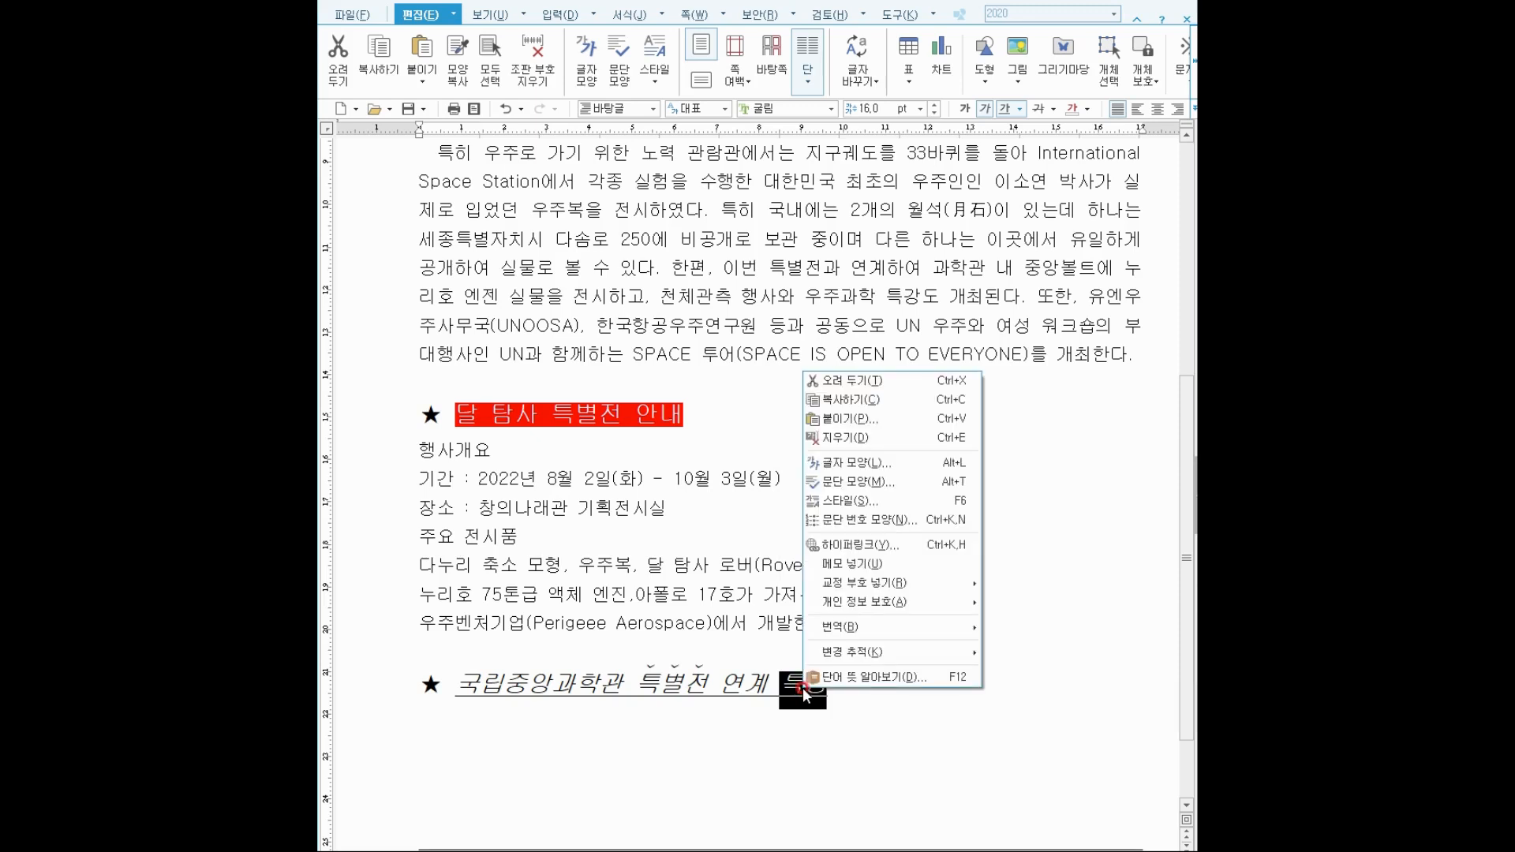
{"action": "left_click", "coordinate": [855, 464]}
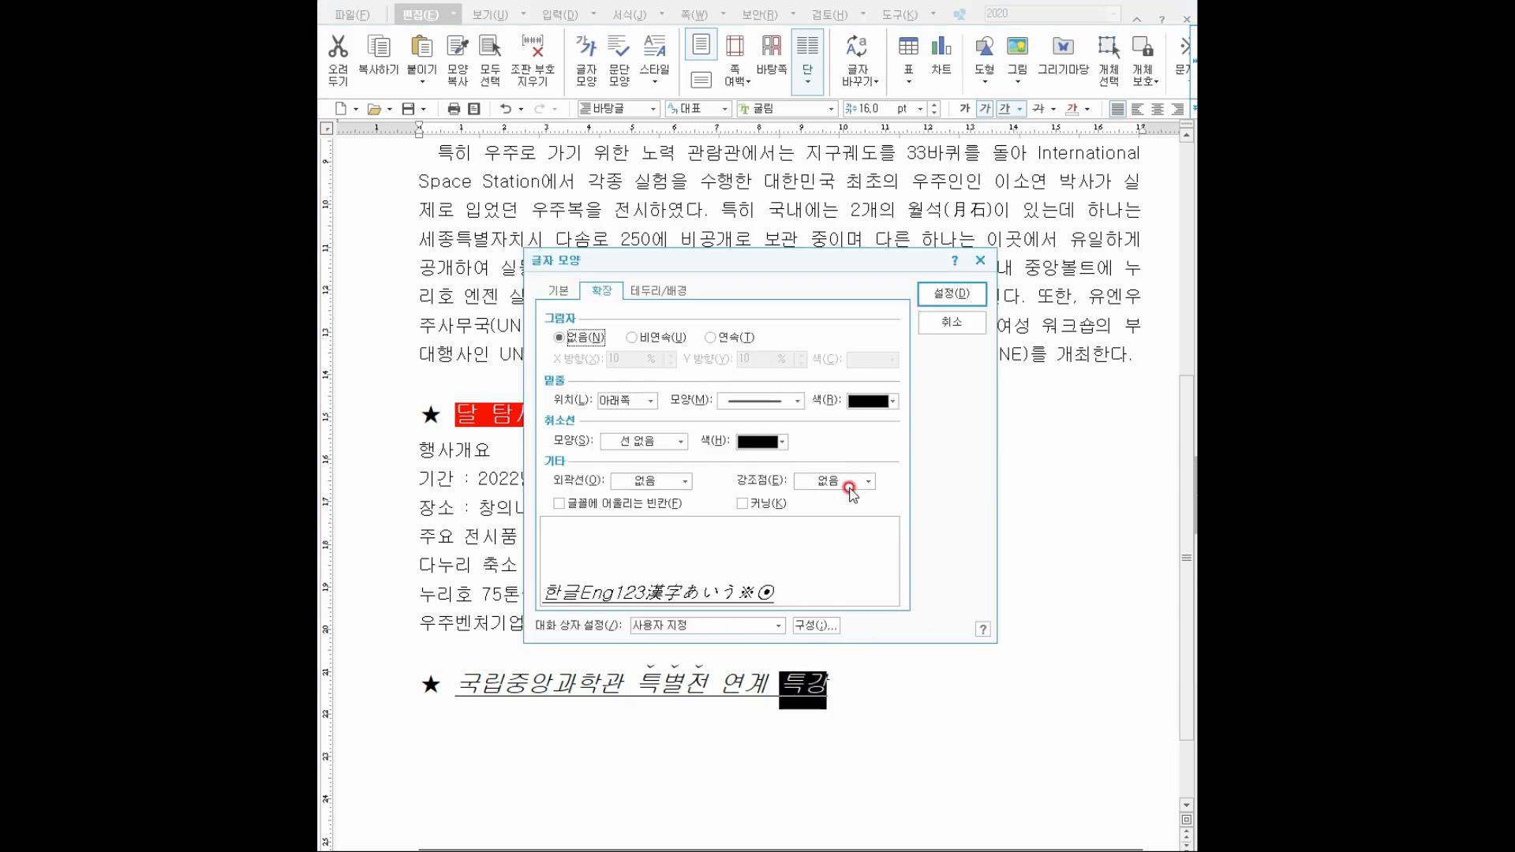
{"action": "left_click", "coordinate": [838, 485]}
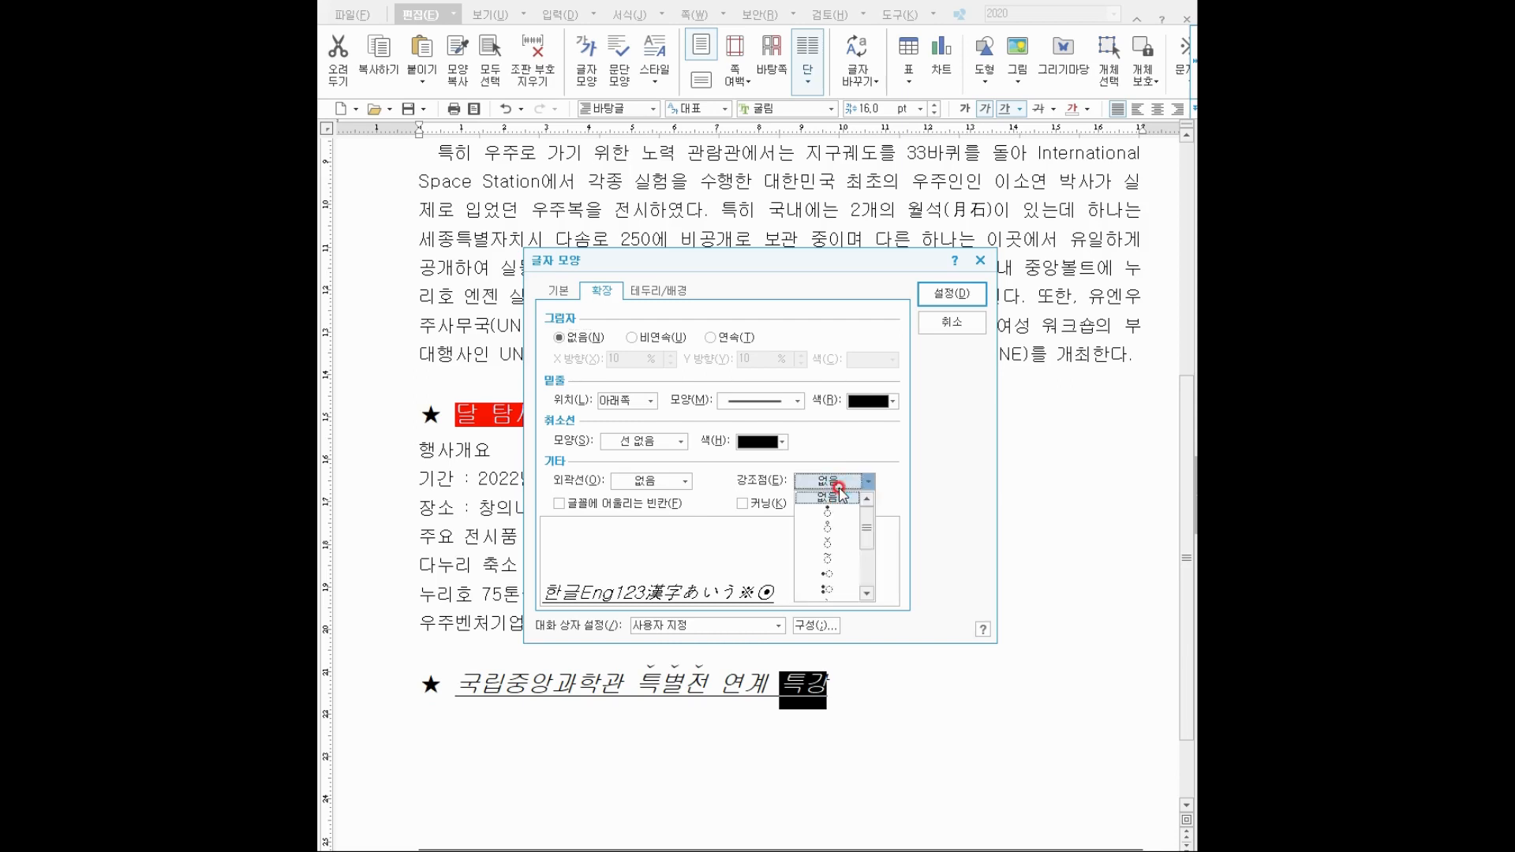
{"action": "left_click", "coordinate": [838, 529]}
{"action": "left_click", "coordinate": [952, 295]}
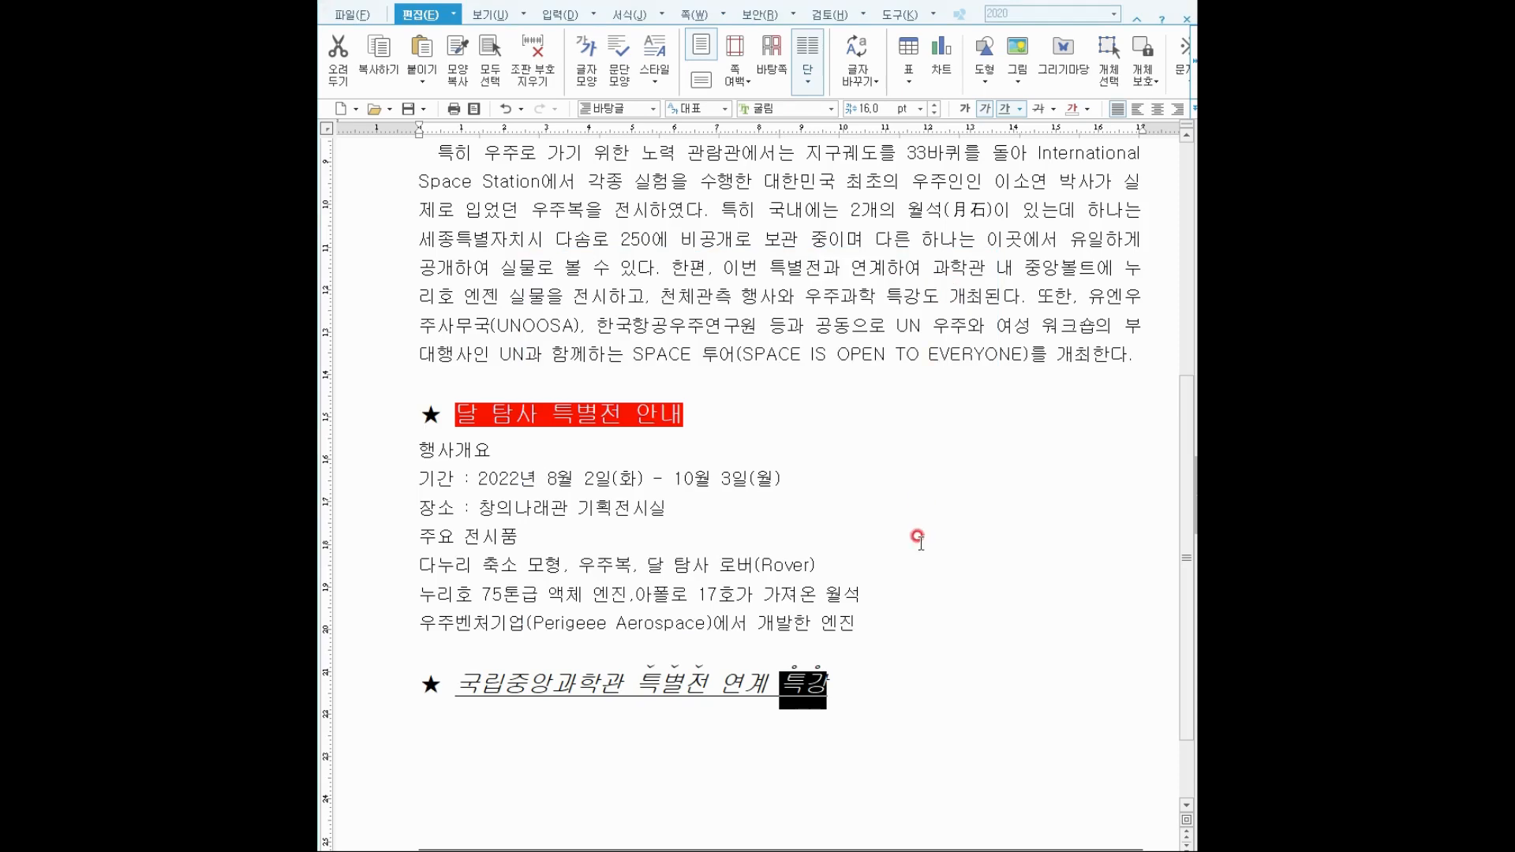
{"action": "left_click", "coordinate": [893, 640]}
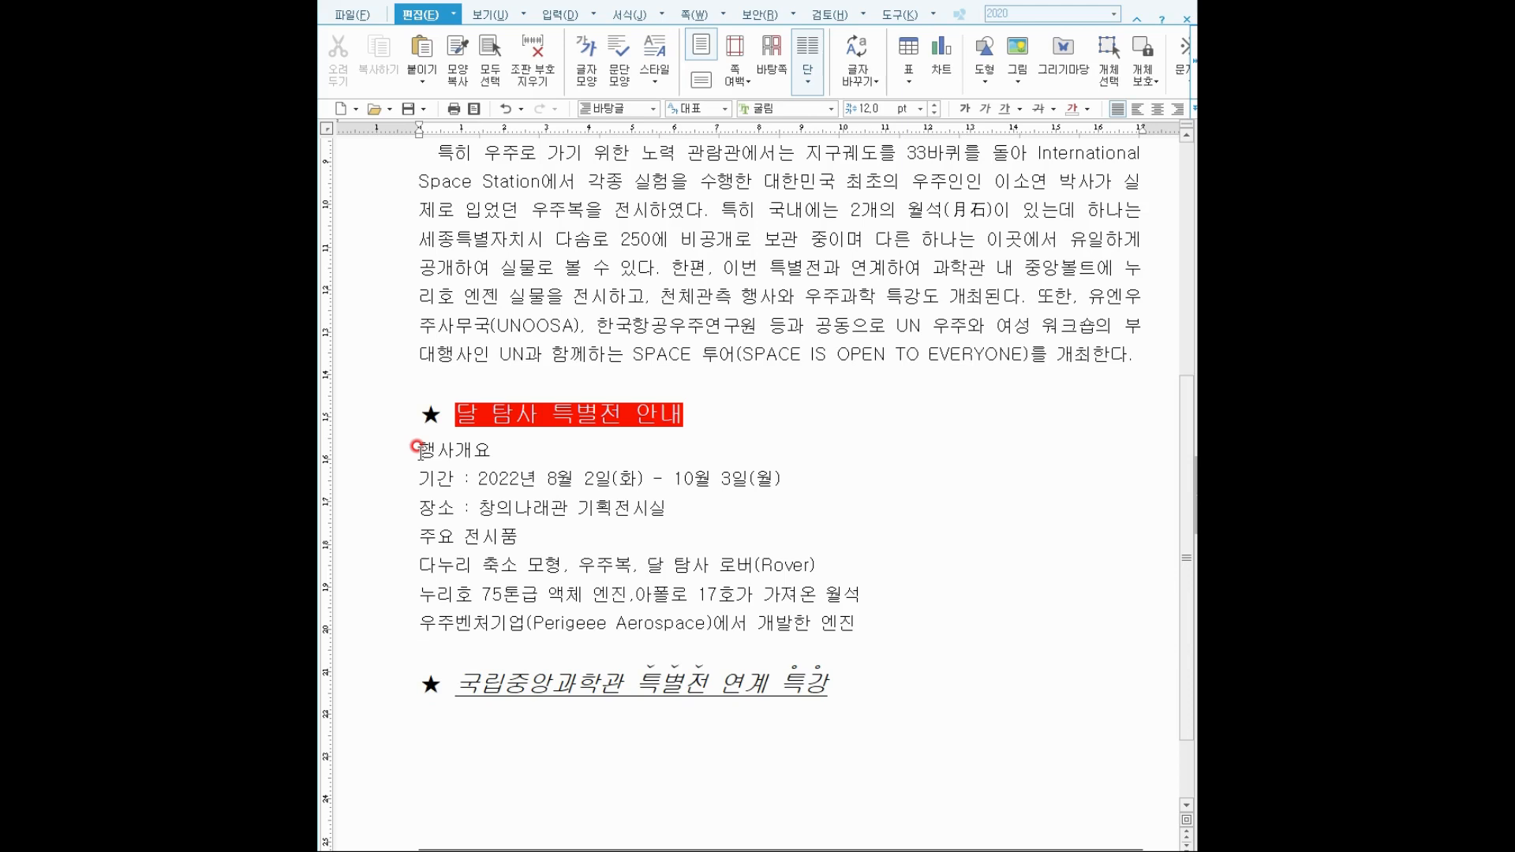
Select the event-detail lines from 행사개요 down and open 문단 번호 모양.
{"action": "left_click_drag", "start_coordinate": [419, 449], "coordinate": [852, 623]}
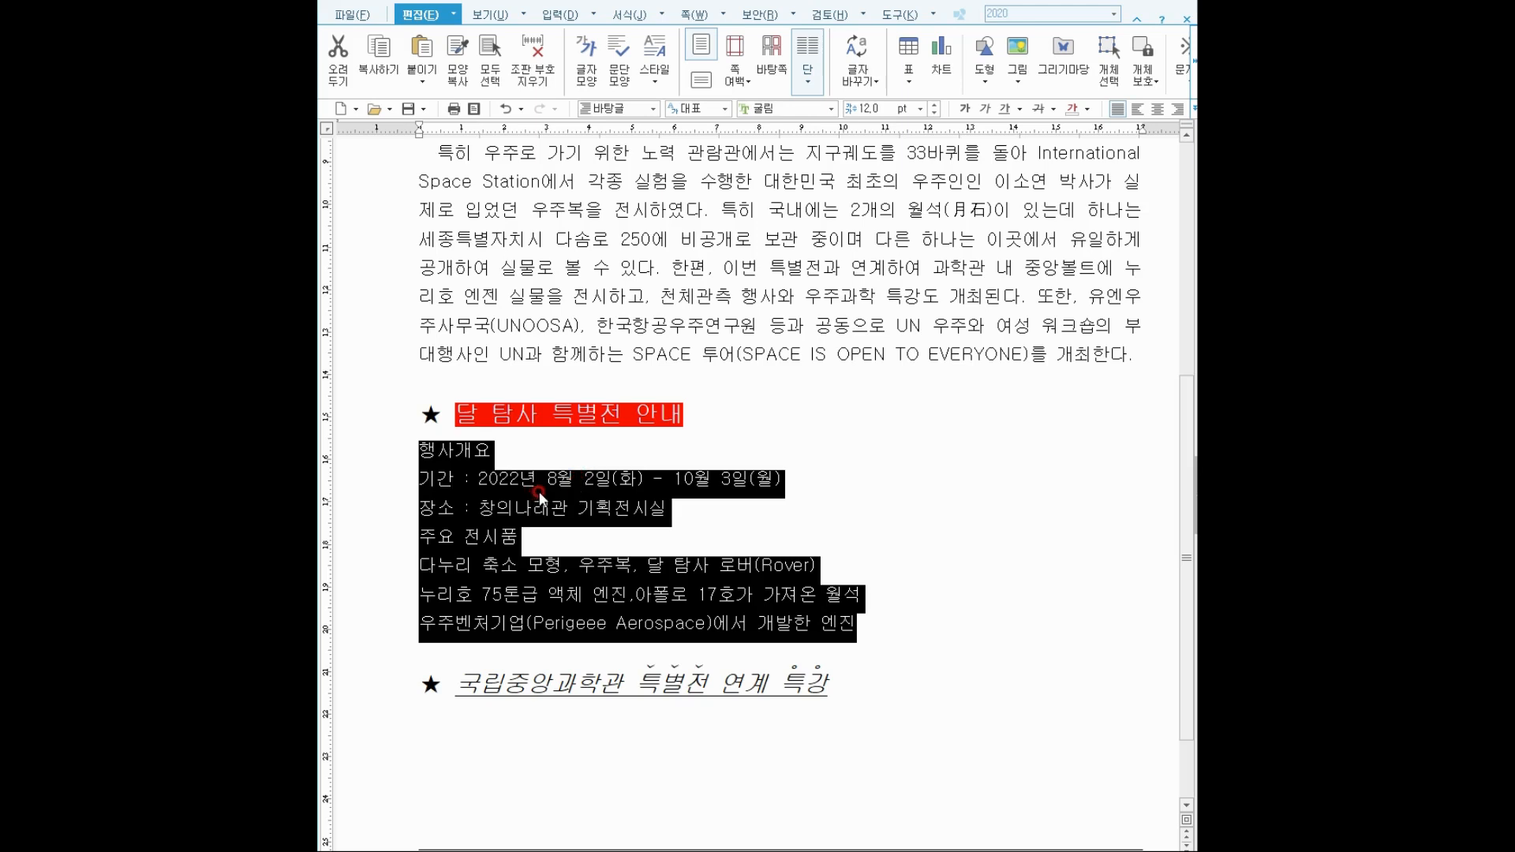
{"action": "right_click", "coordinate": [454, 480]}
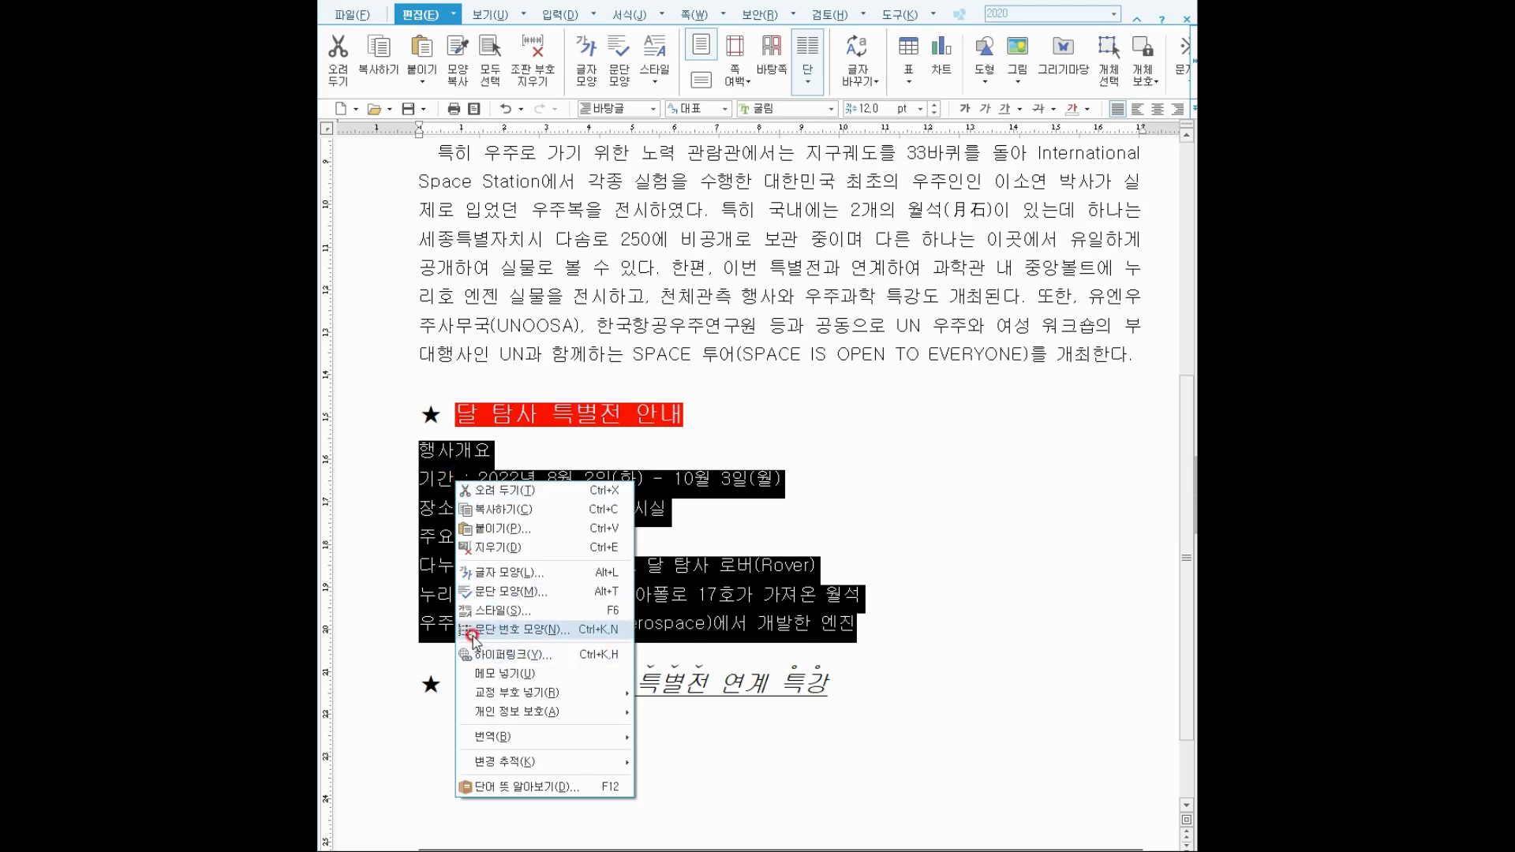
{"action": "left_click", "coordinate": [526, 629]}
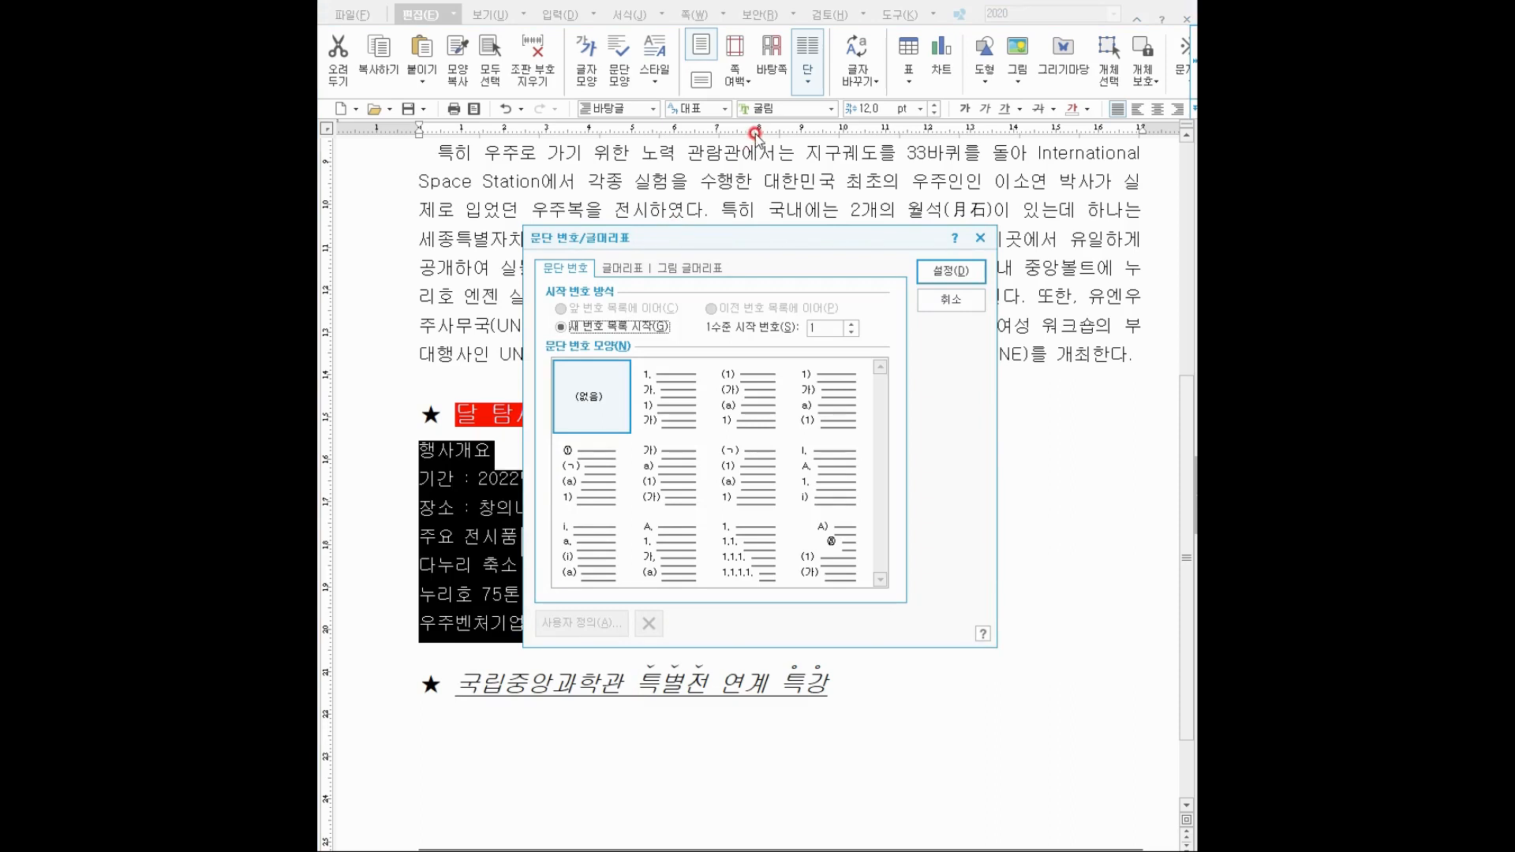
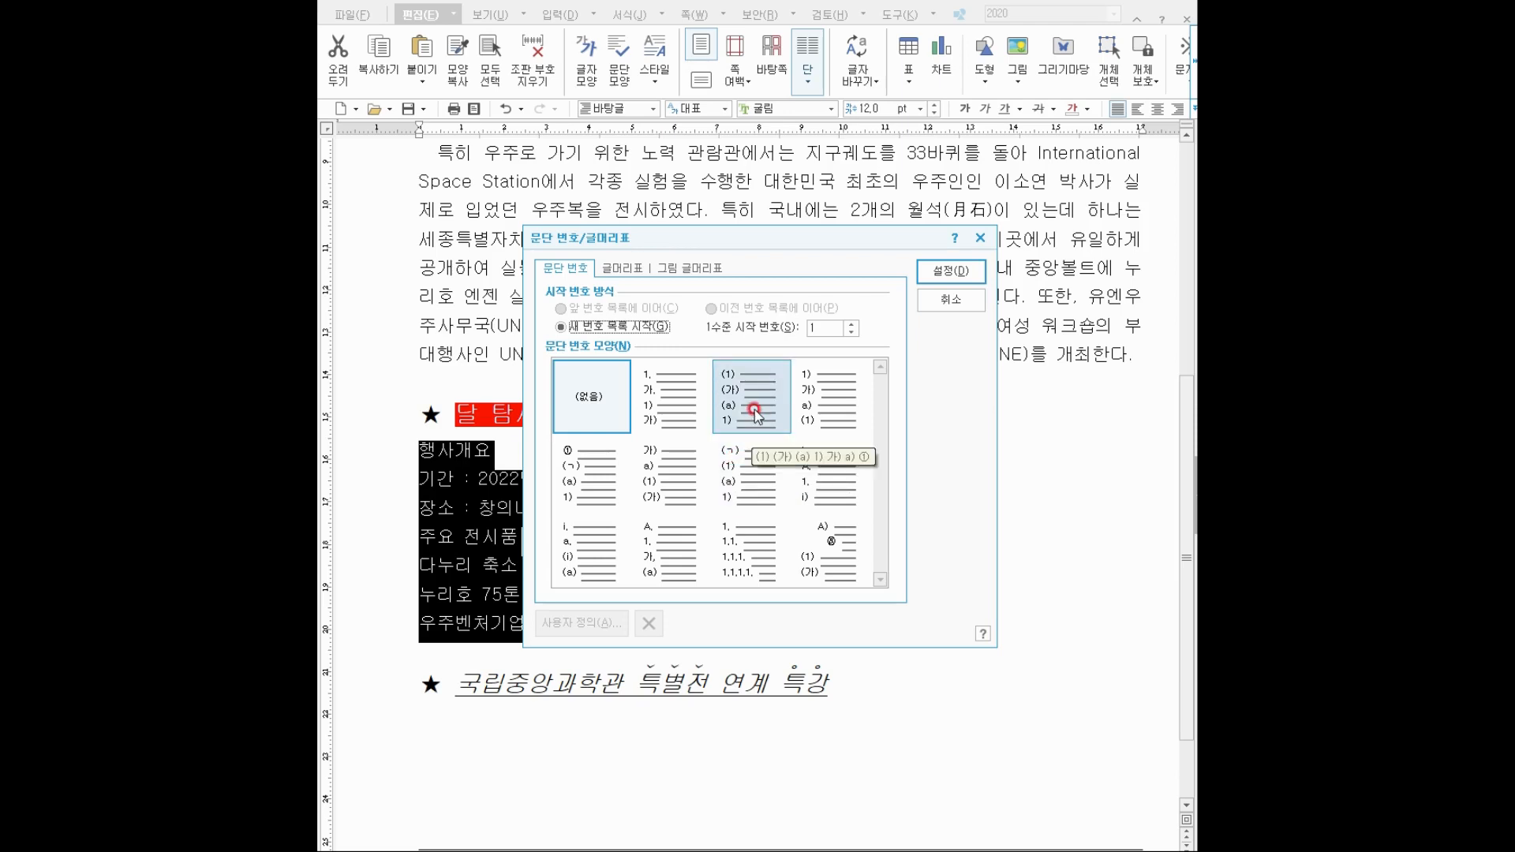
Pick the 가) a) (1) (가) numbering style for the event-overview lines.
{"action": "left_click", "coordinate": [645, 487]}
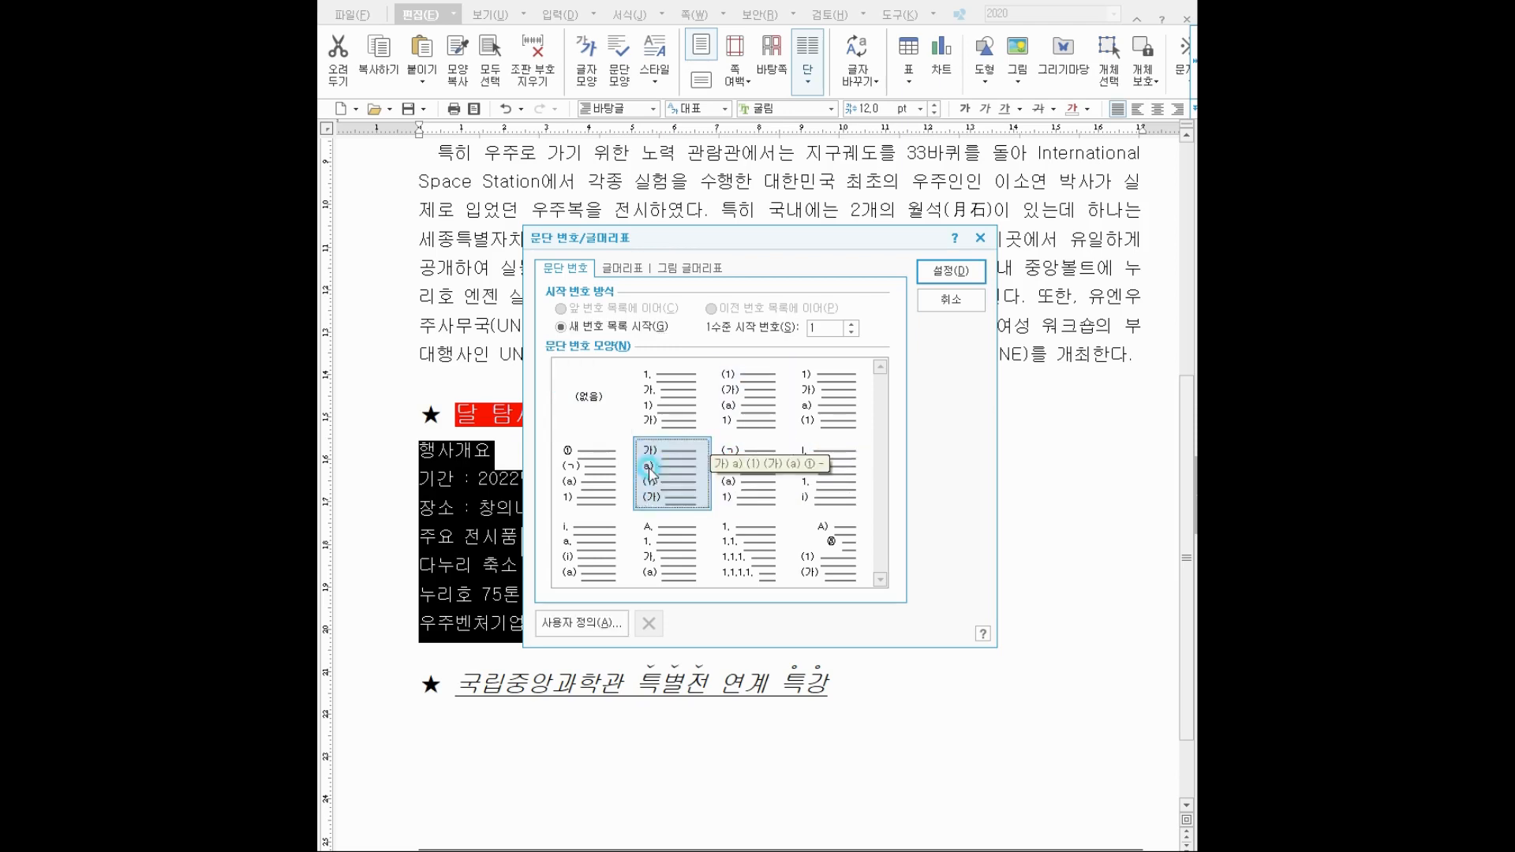
In 사용자 정의, give level 1 A,B,C numbers with 25 pt width, right-aligned.
{"action": "left_click", "coordinate": [565, 623]}
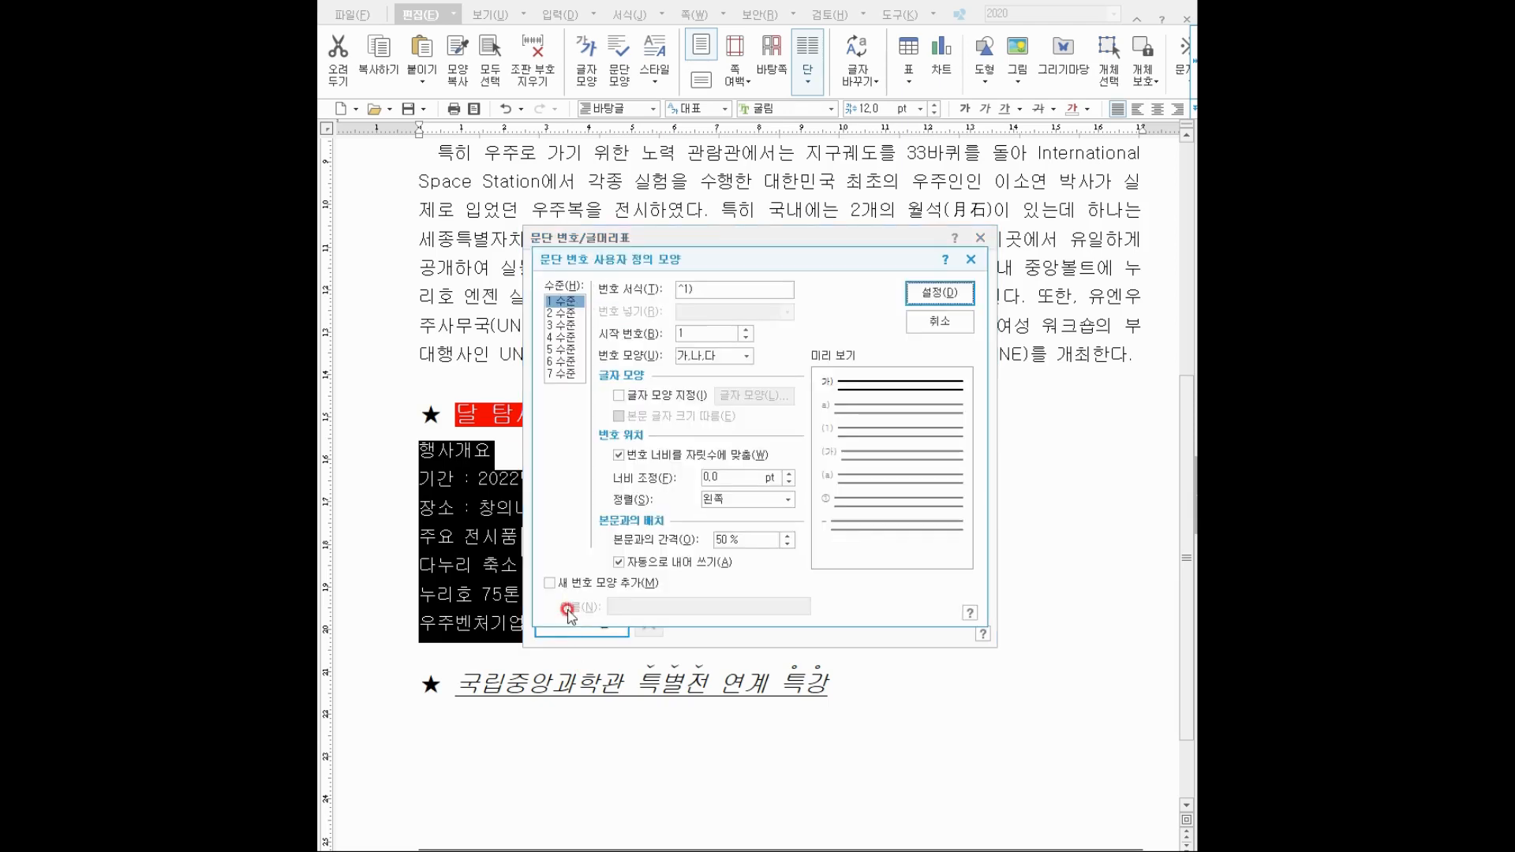
{"action": "left_click", "coordinate": [565, 302]}
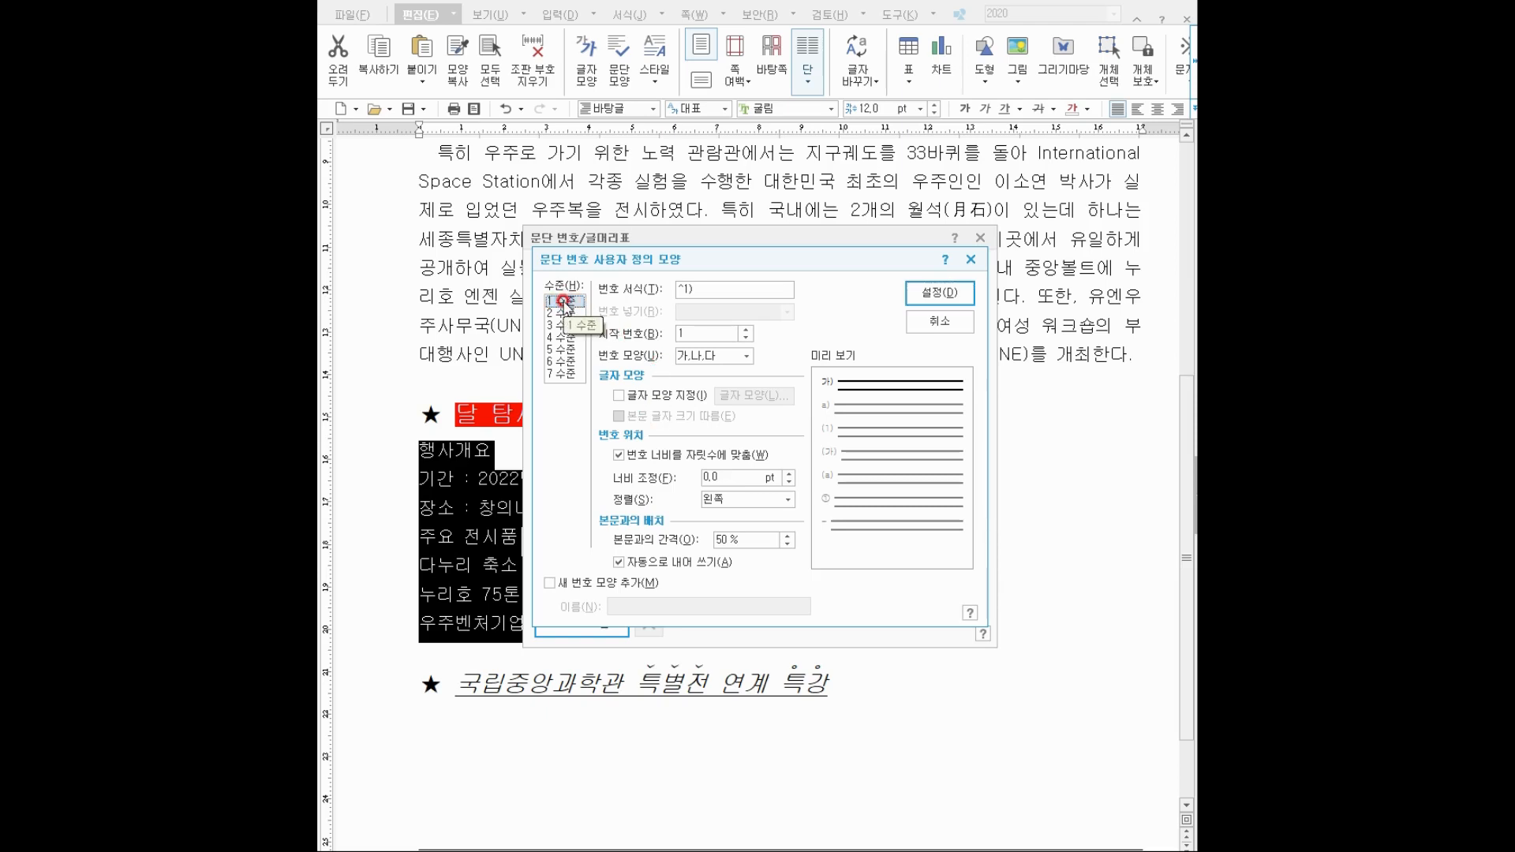
{"action": "left_click", "coordinate": [690, 281]}
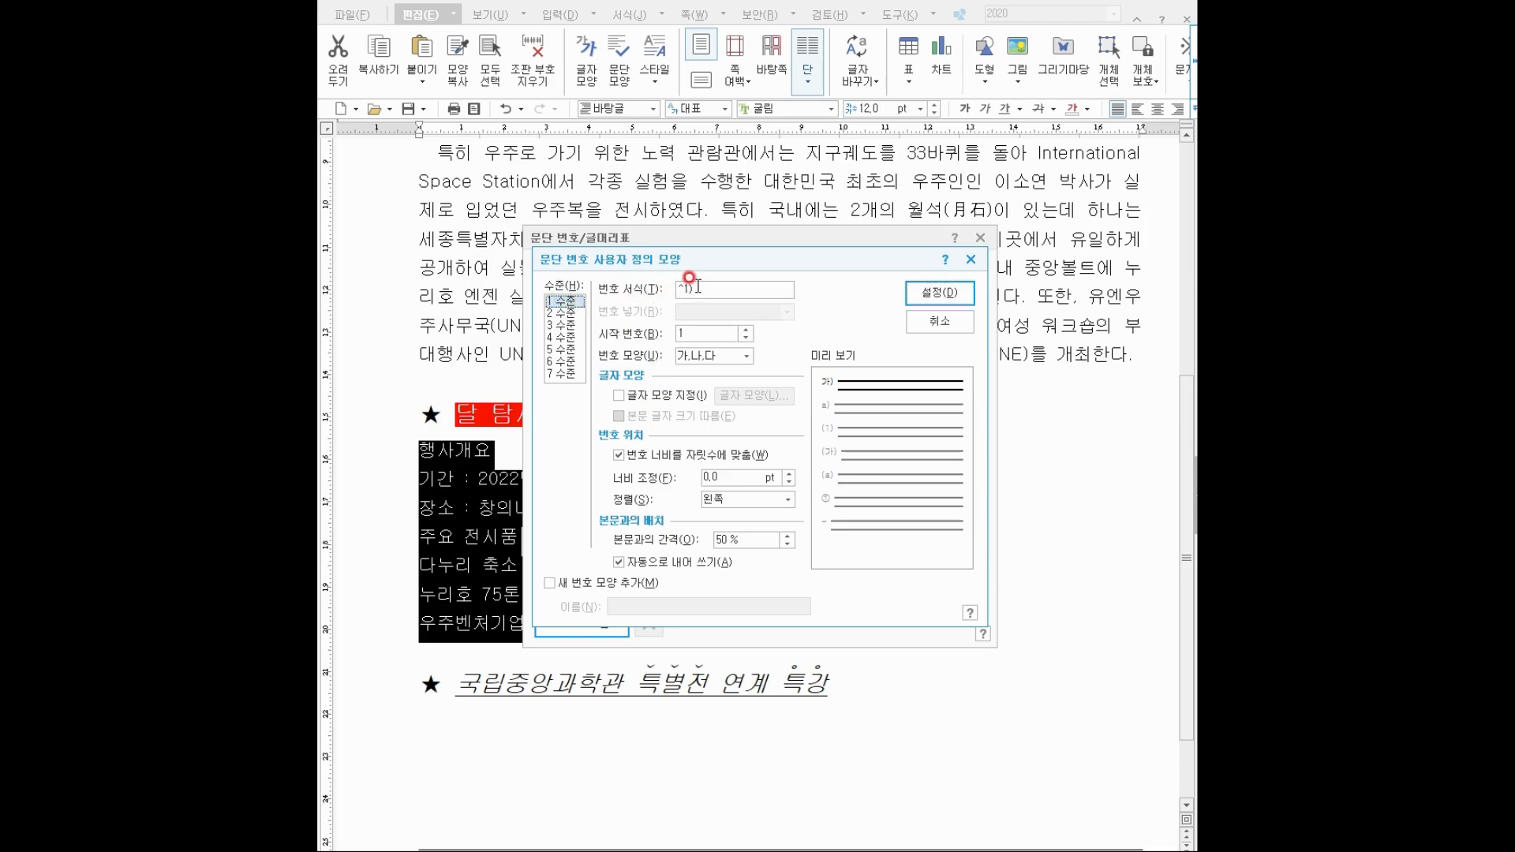
{"action": "left_click", "coordinate": [700, 356]}
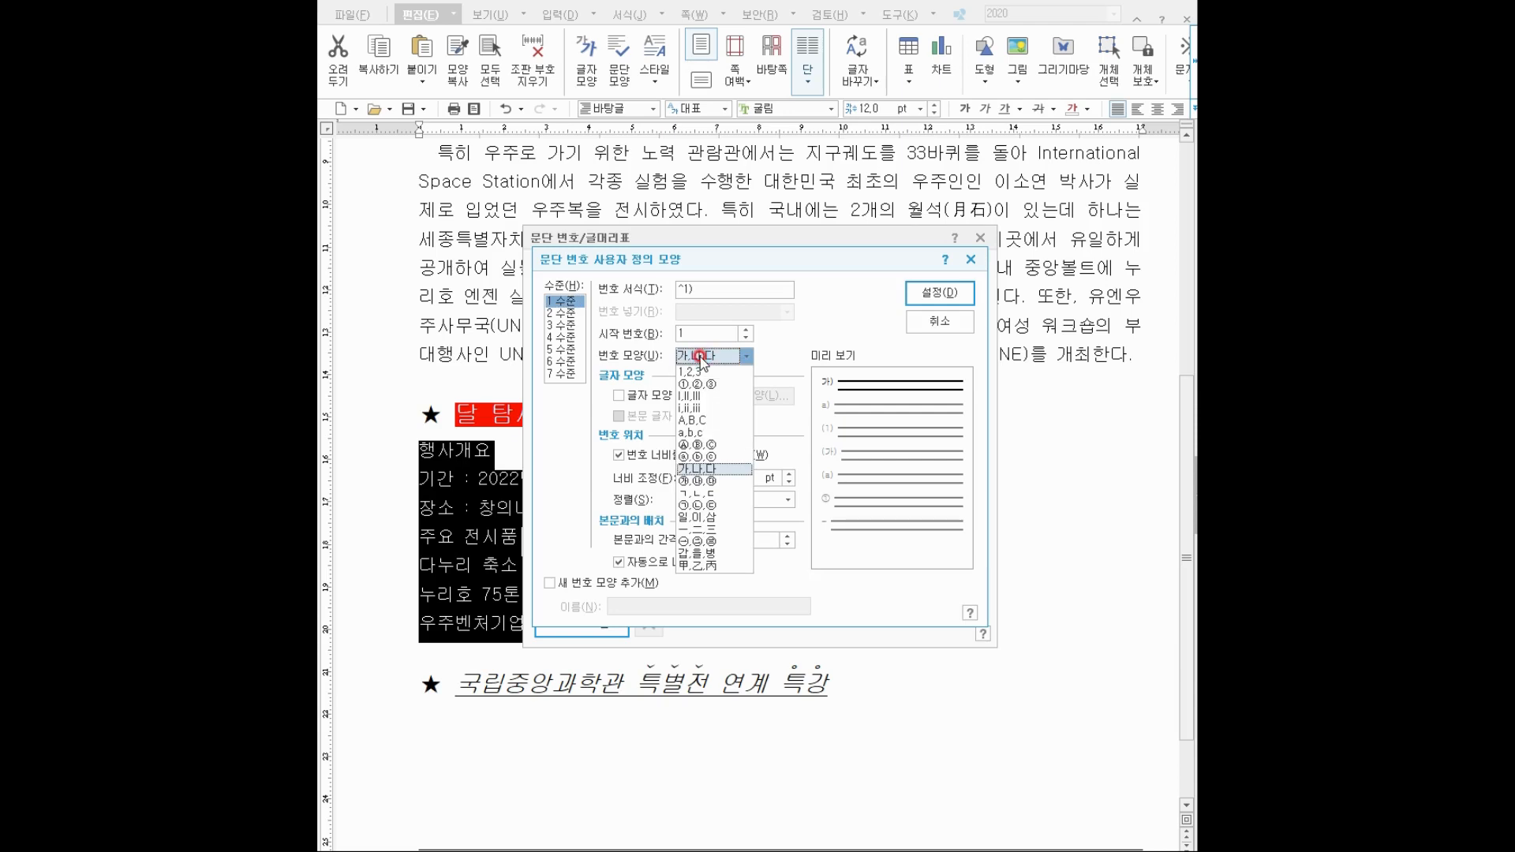
{"action": "left_click", "coordinate": [697, 422]}
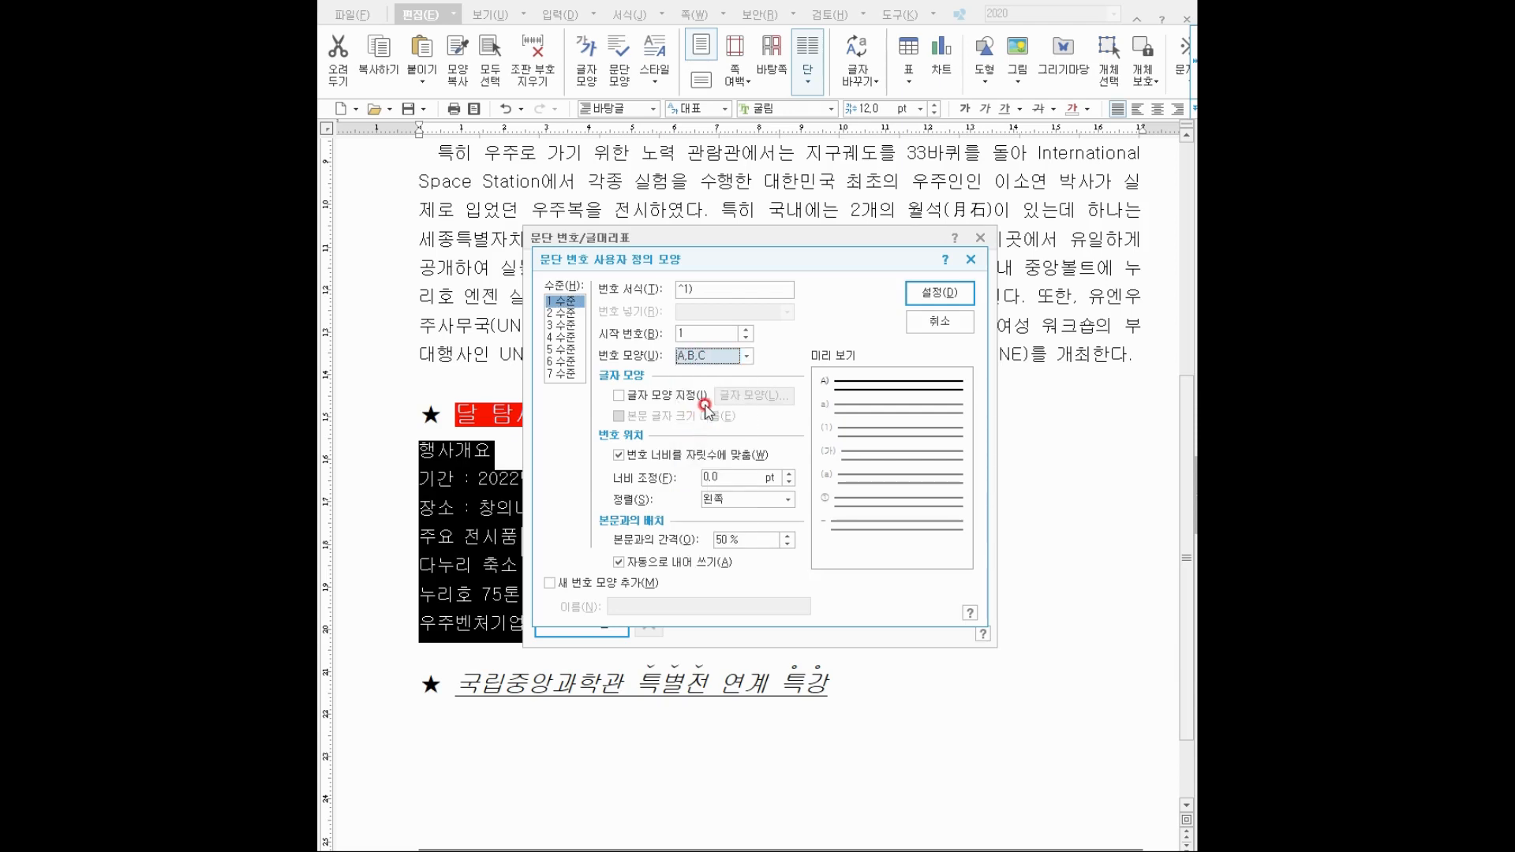
{"action": "left_click", "coordinate": [727, 431]}
{"action": "left_click_drag", "start_coordinate": [729, 471], "coordinate": [679, 467]}
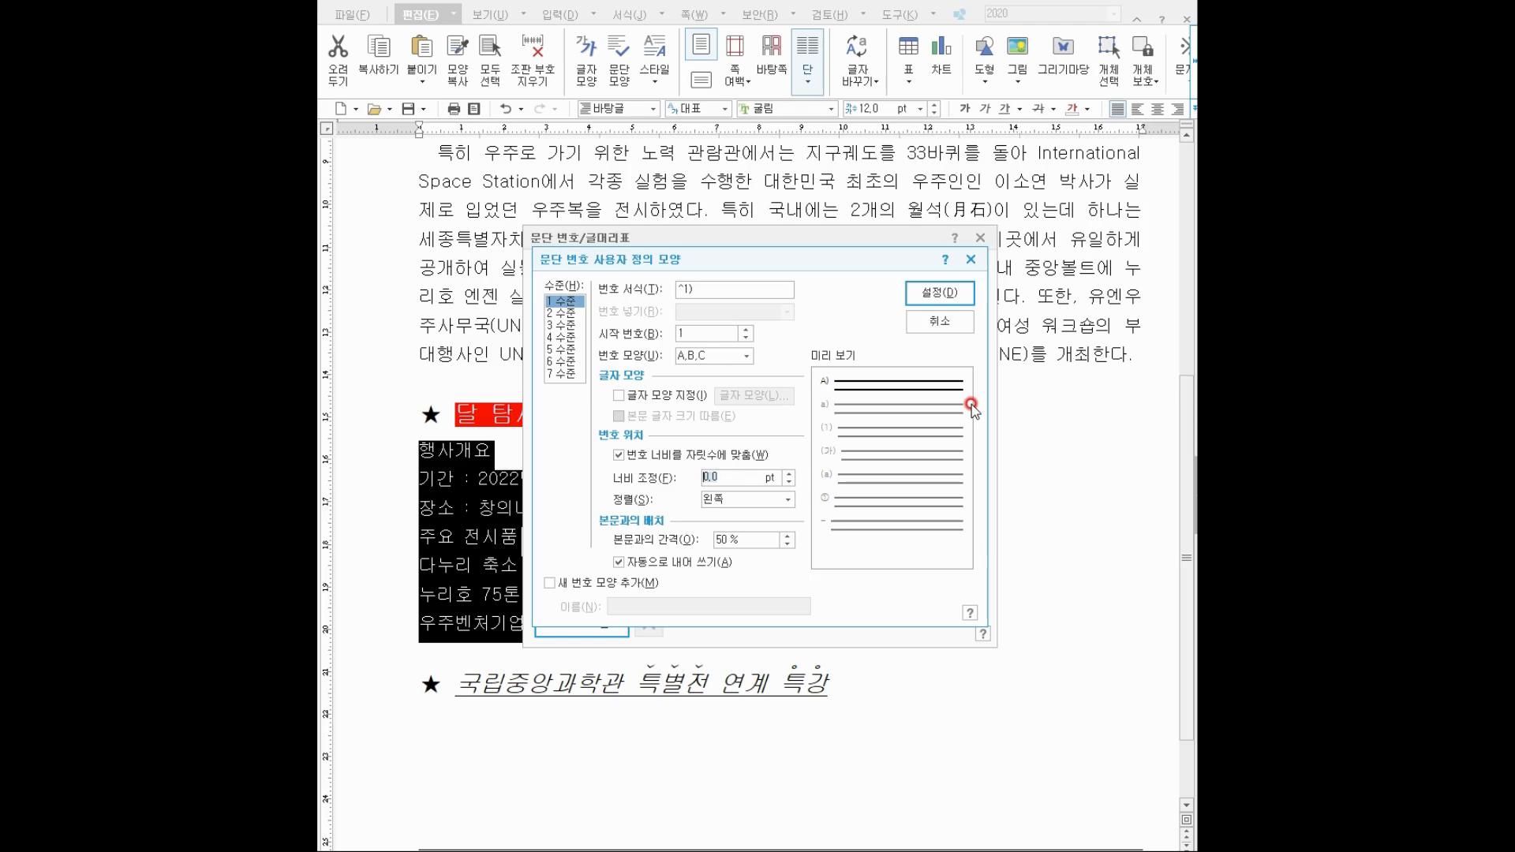
{"action": "type", "text": "25"}
{"action": "left_click", "coordinate": [769, 499]}
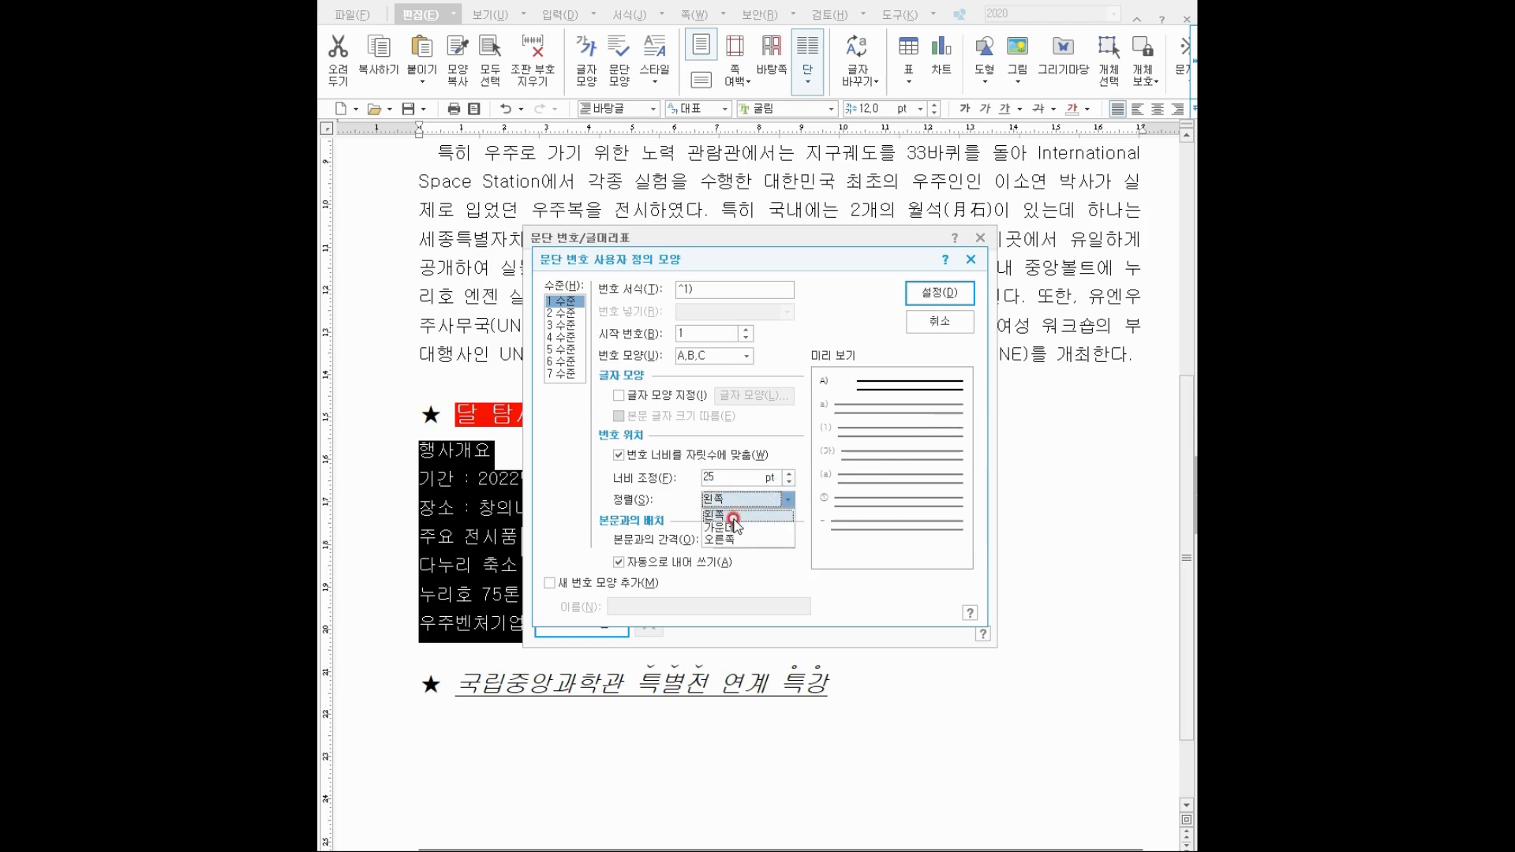
{"action": "left_click", "coordinate": [721, 540]}
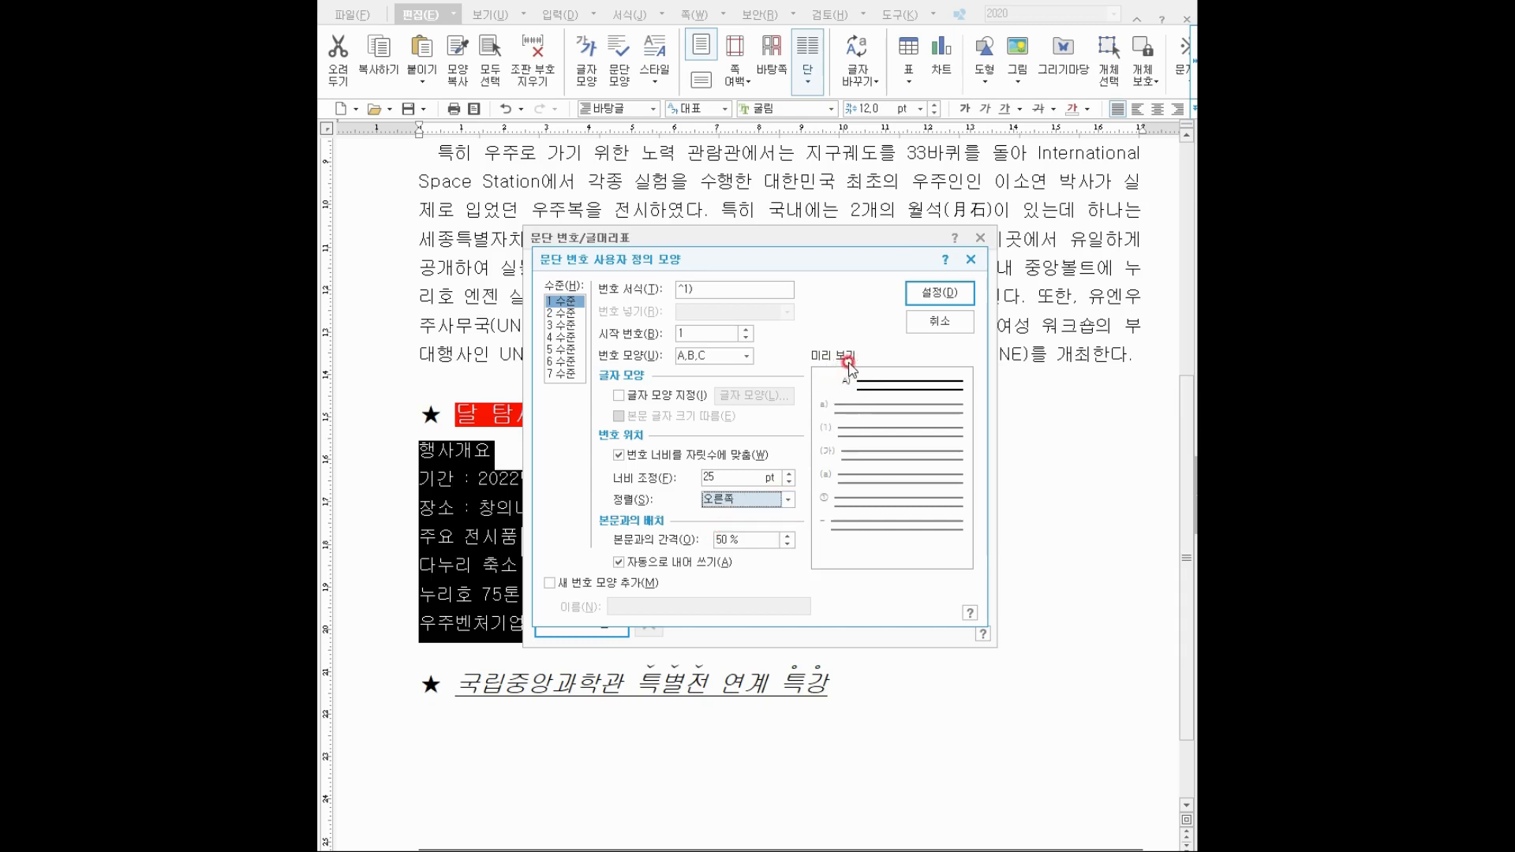
{"action": "left_click", "coordinate": [568, 314]}
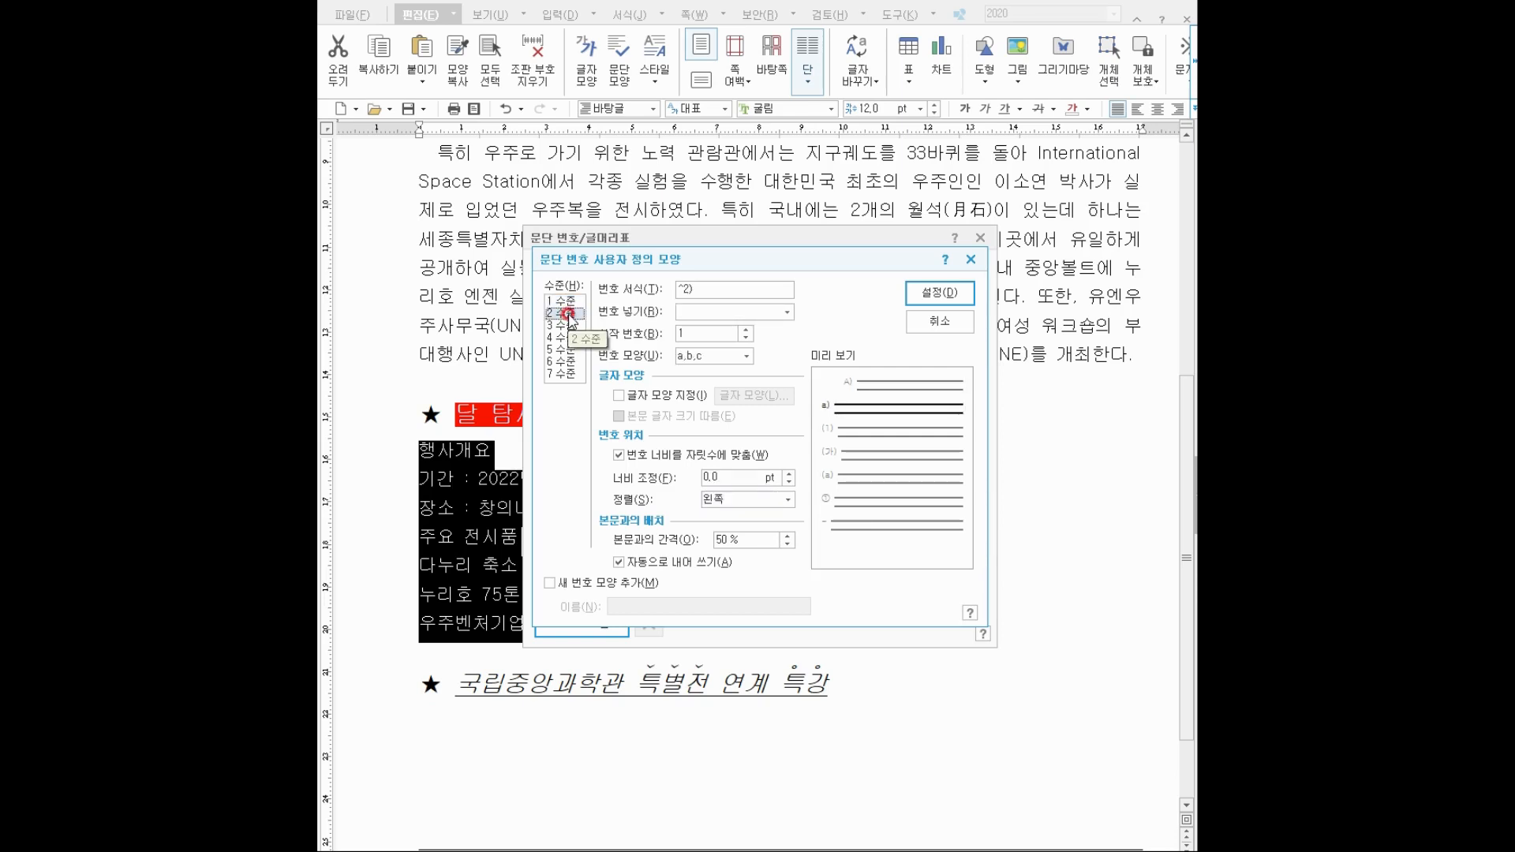
Give level 2 circled ⓐ,ⓑ,ⓒ numbers in format ^2, 40 pt width, right-aligned, and accept.
{"action": "left_click", "coordinate": [712, 357]}
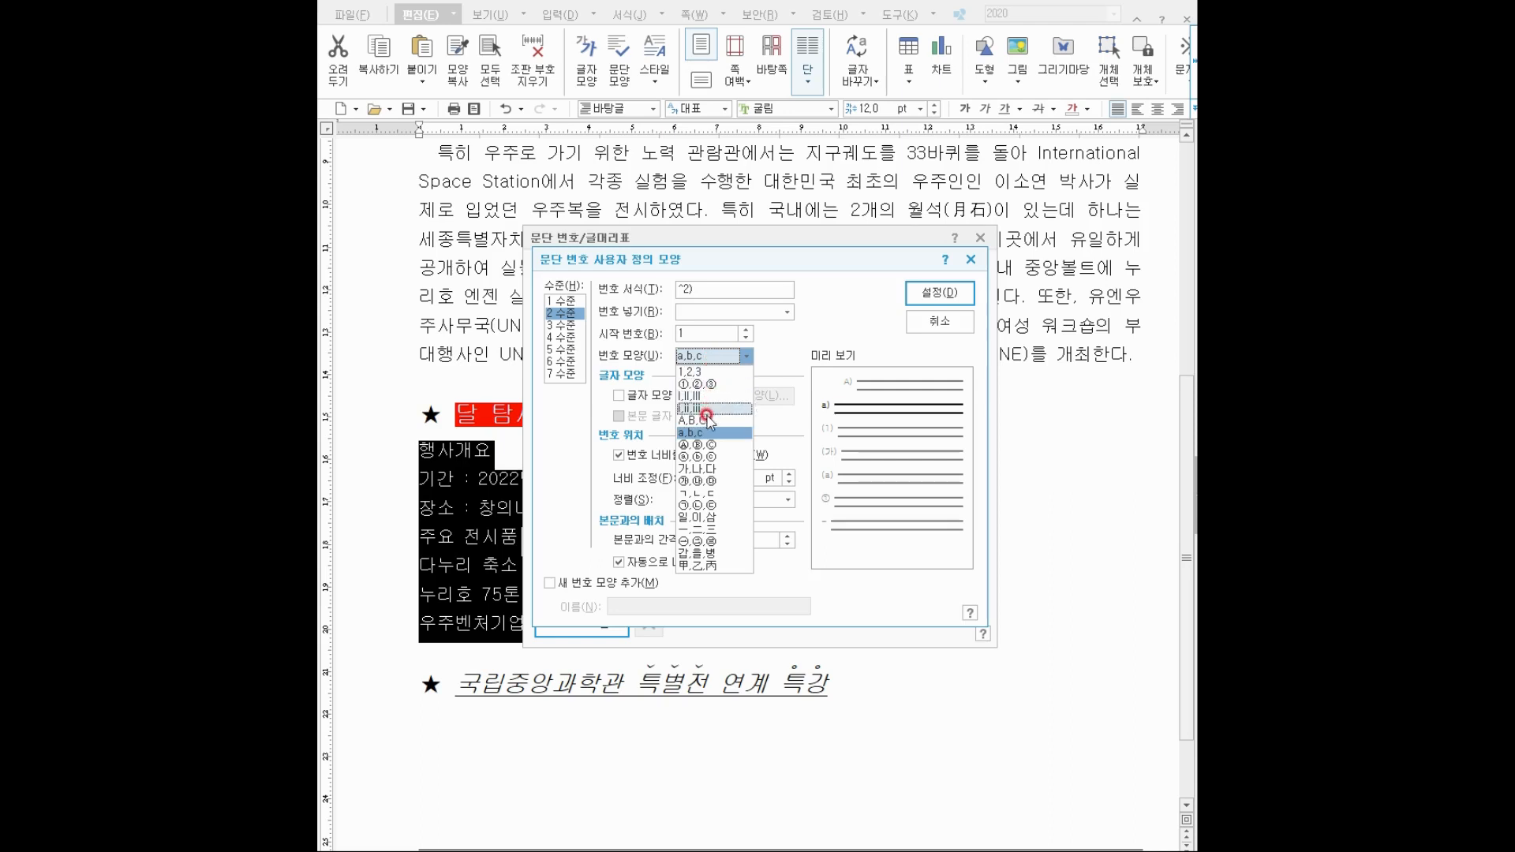
{"action": "left_click", "coordinate": [695, 457]}
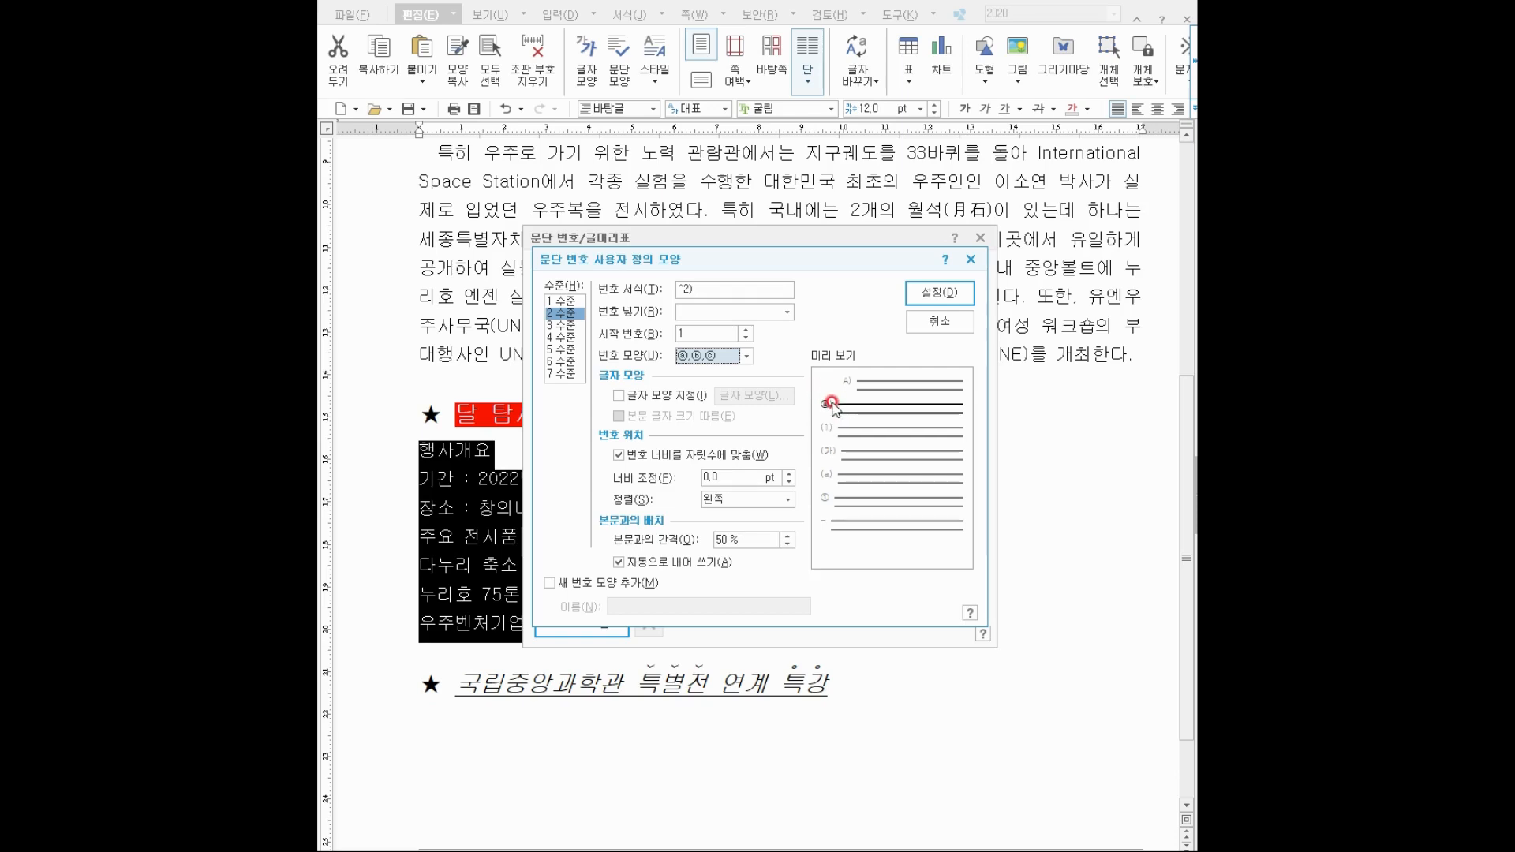
{"action": "left_click", "coordinate": [702, 290]}
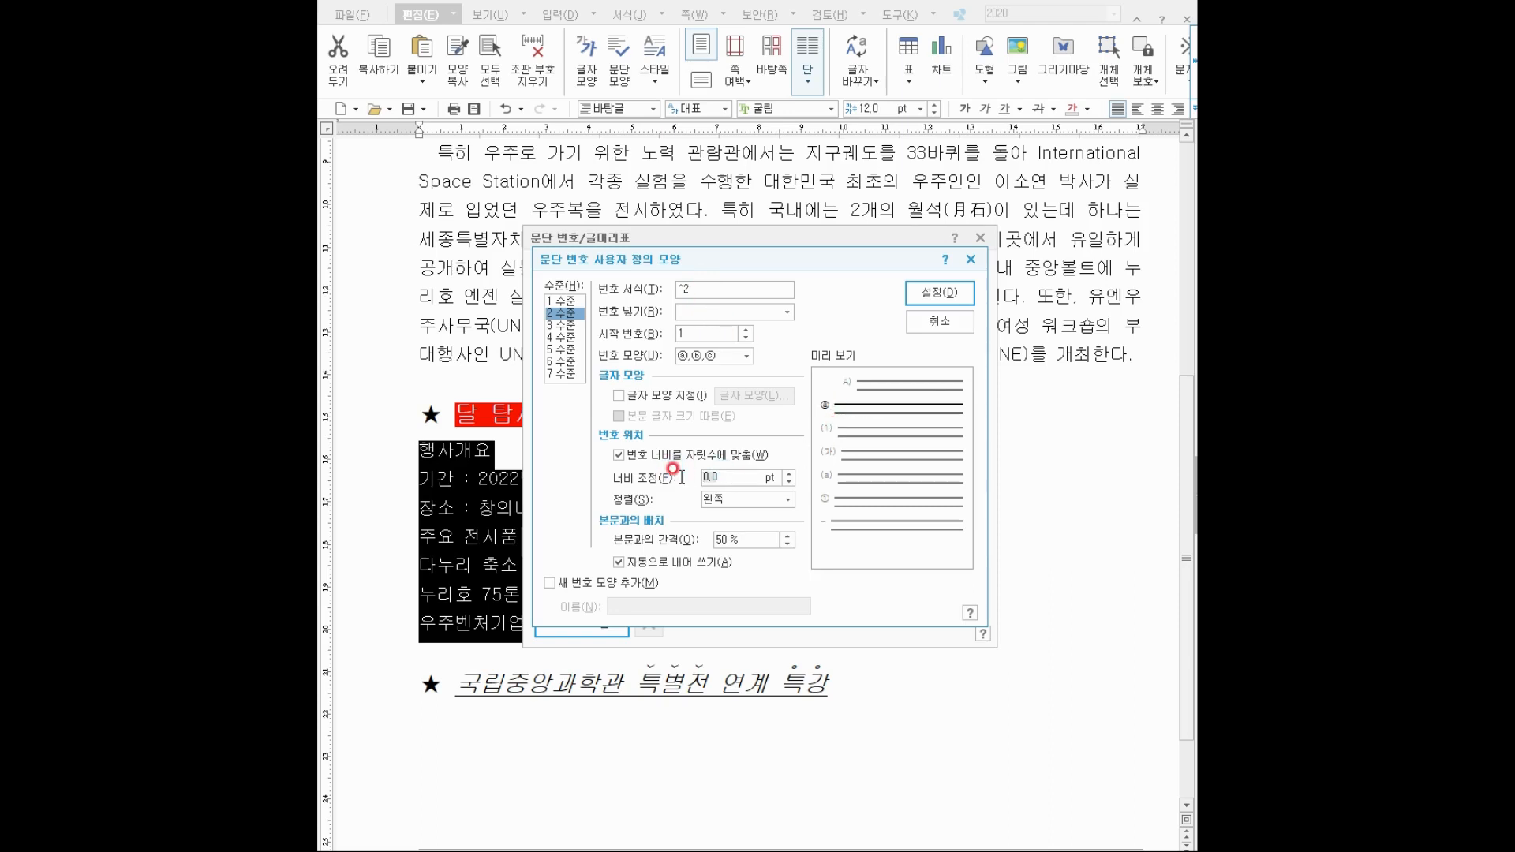
{"action": "type", "text": "40"}
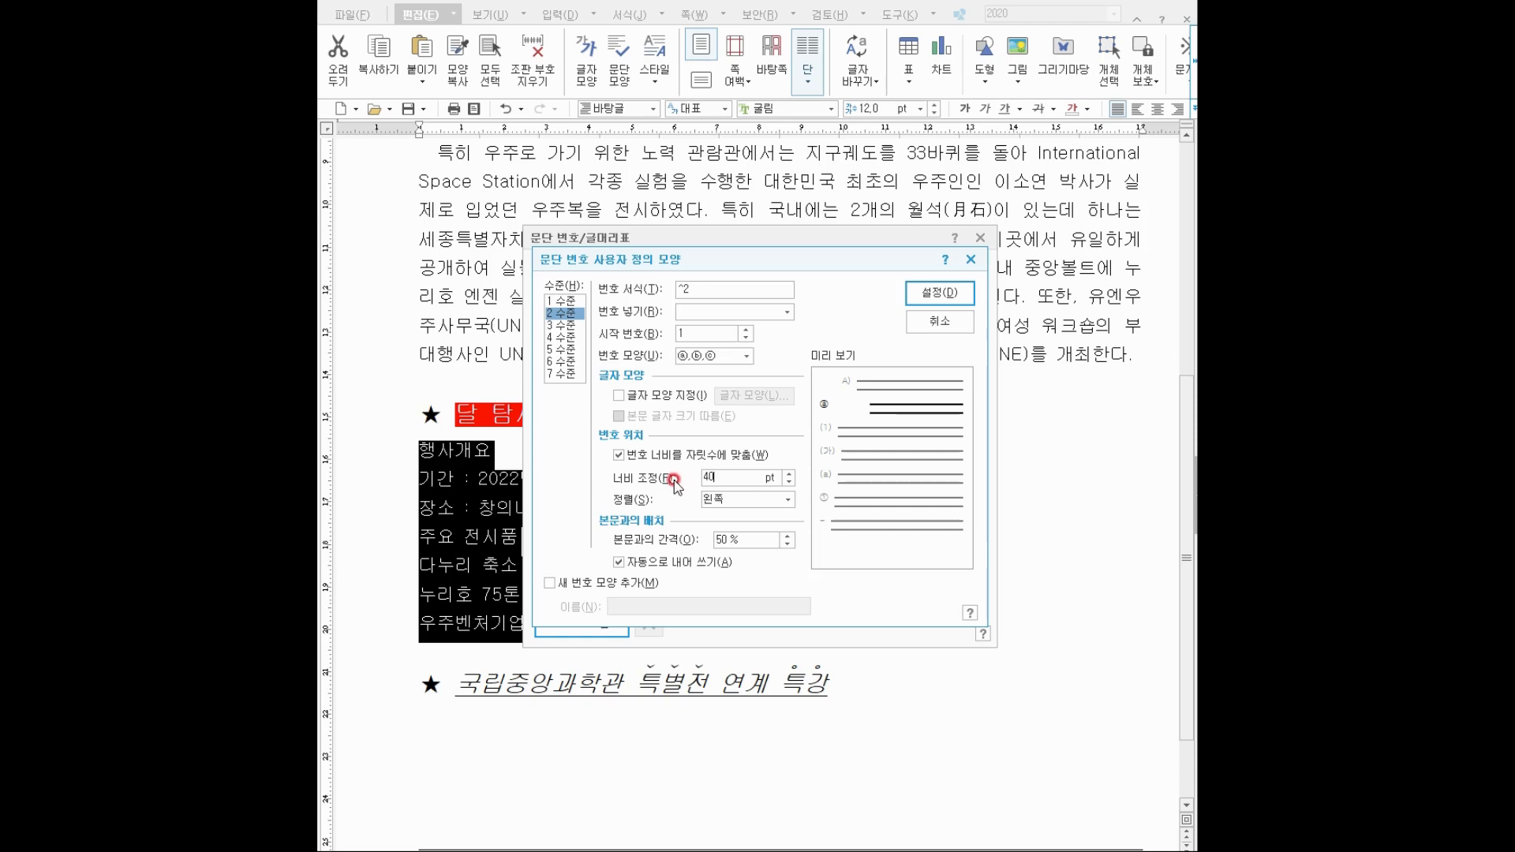
{"action": "left_click", "coordinate": [718, 499]}
{"action": "left_click", "coordinate": [720, 541]}
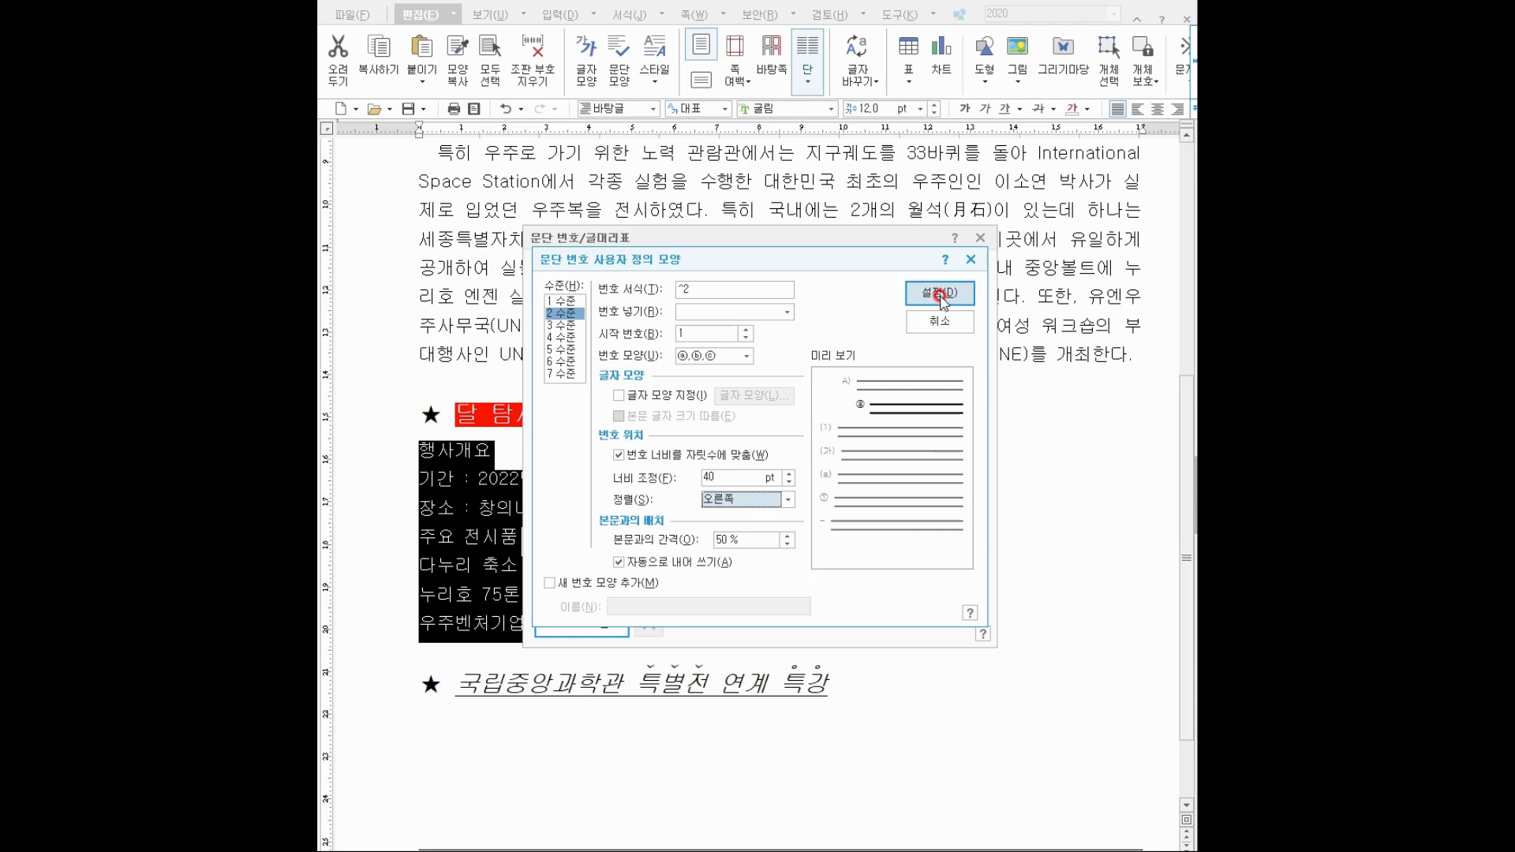
{"action": "left_click", "coordinate": [940, 295]}
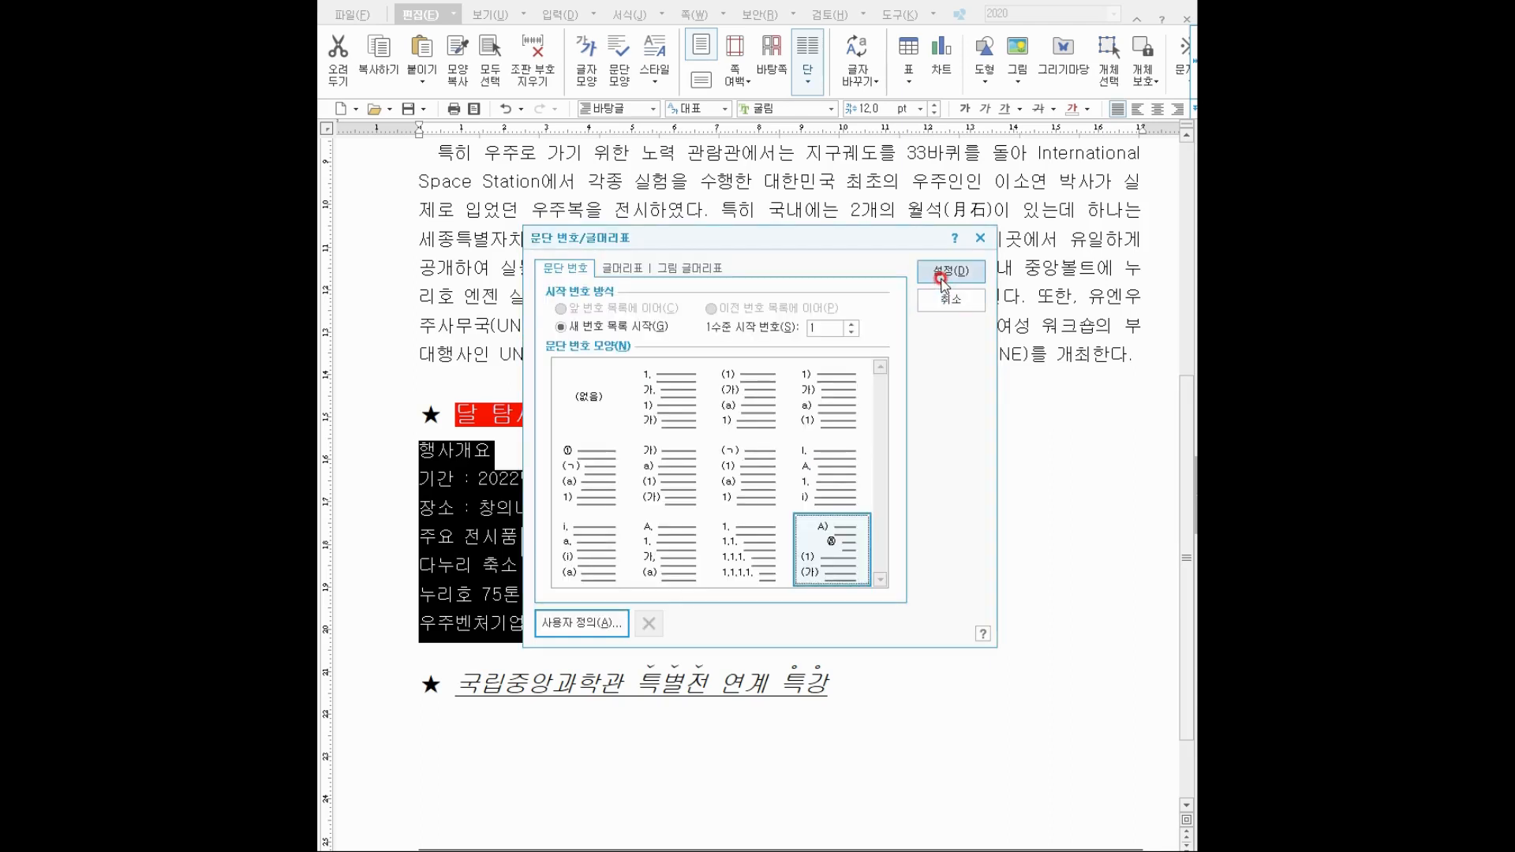
Apply the custom numbering to the list, keeping line spacing at 150 %.
{"action": "left_click", "coordinate": [940, 272]}
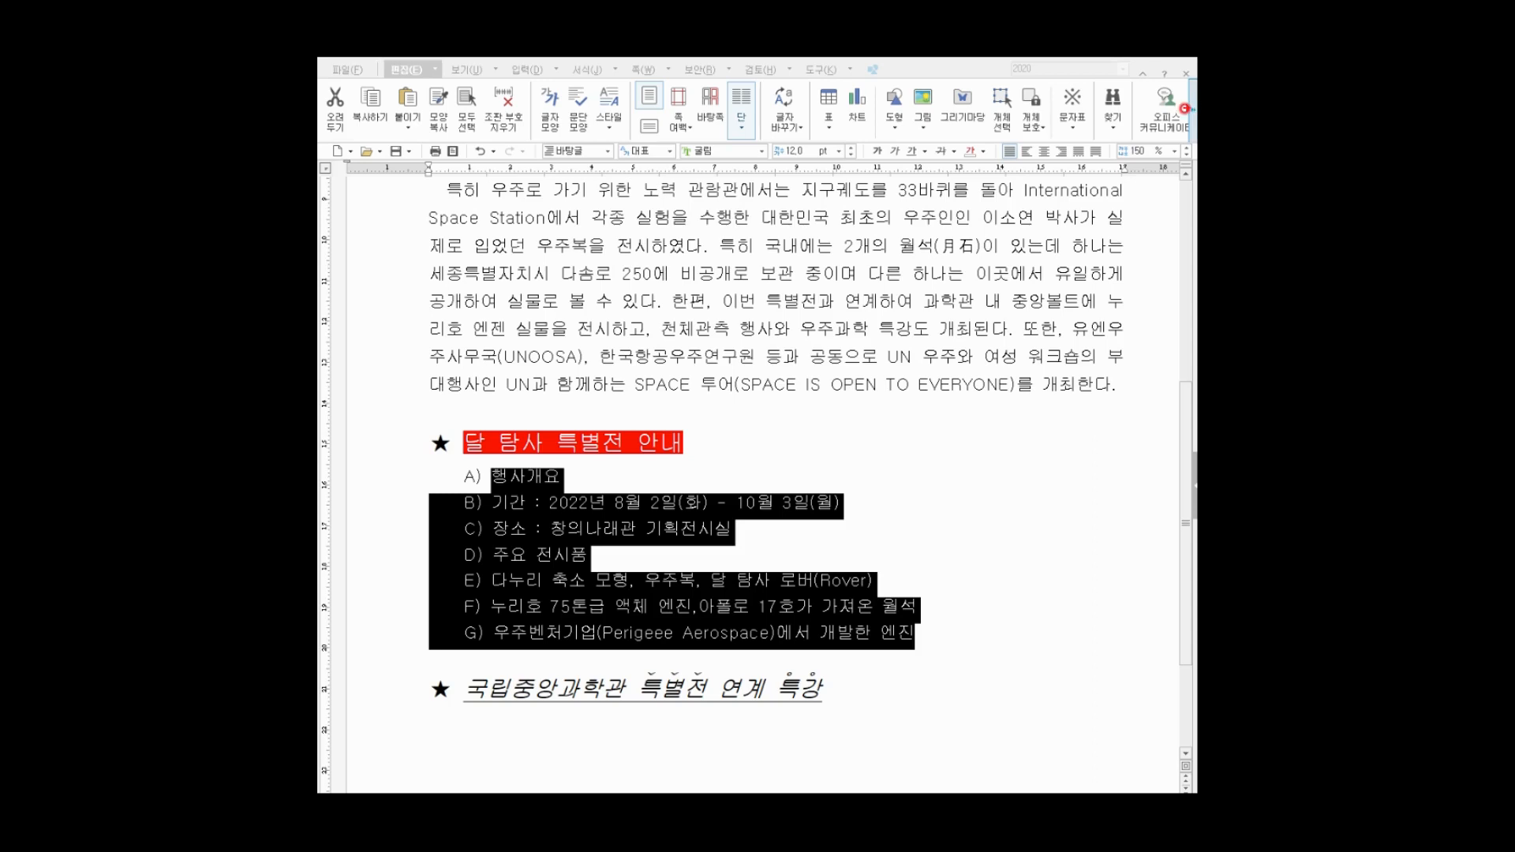
{"action": "left_click_drag", "start_coordinate": [1107, 137], "coordinate": [1190, 168]}
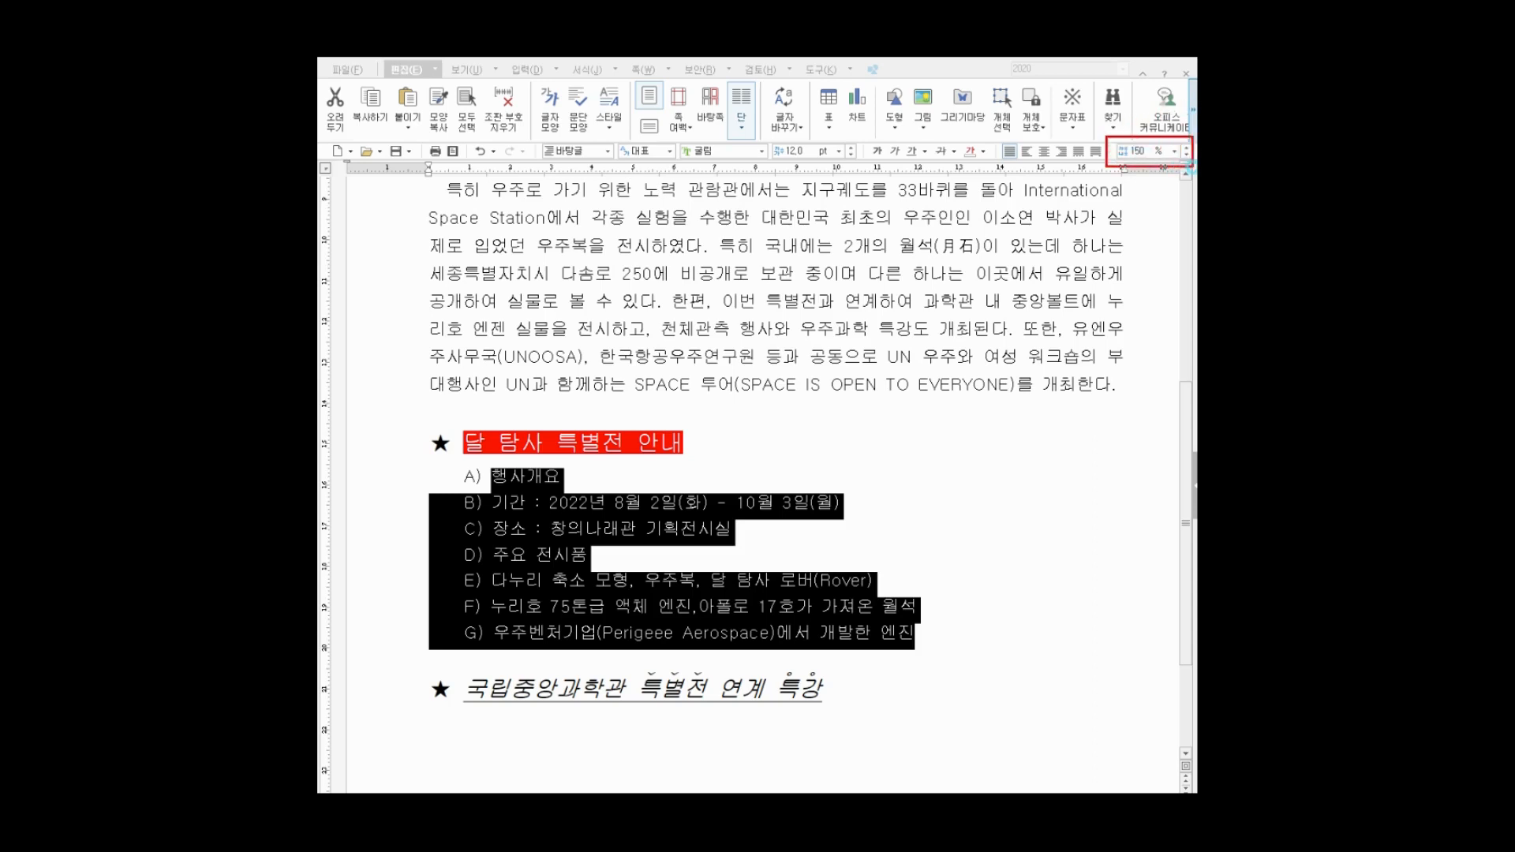
{"action": "left_click", "coordinate": [1174, 151]}
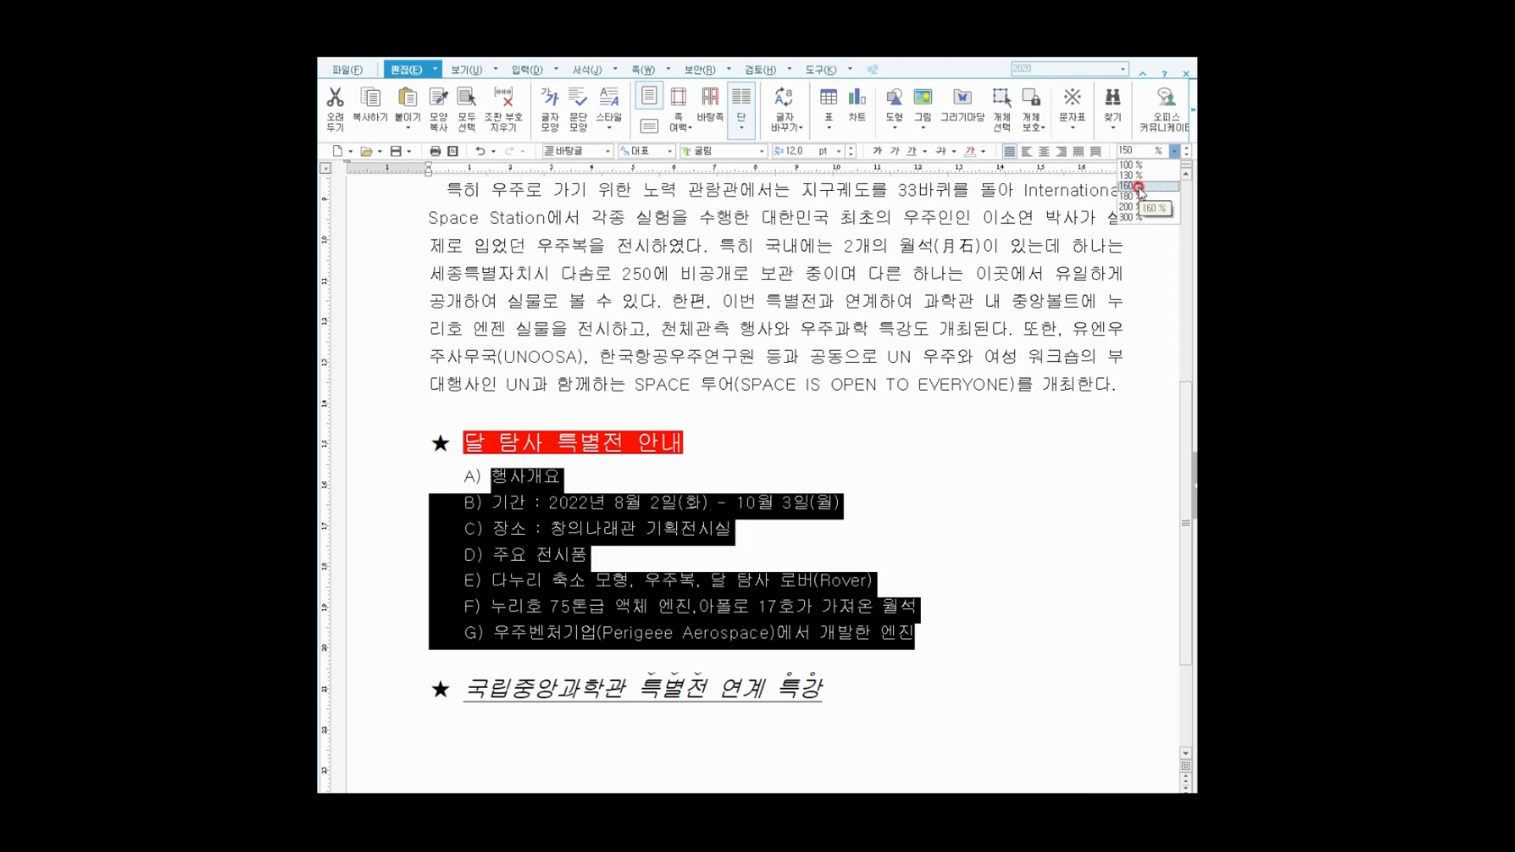
{"action": "left_click", "coordinate": [1186, 148]}
{"action": "left_click", "coordinate": [1186, 153]}
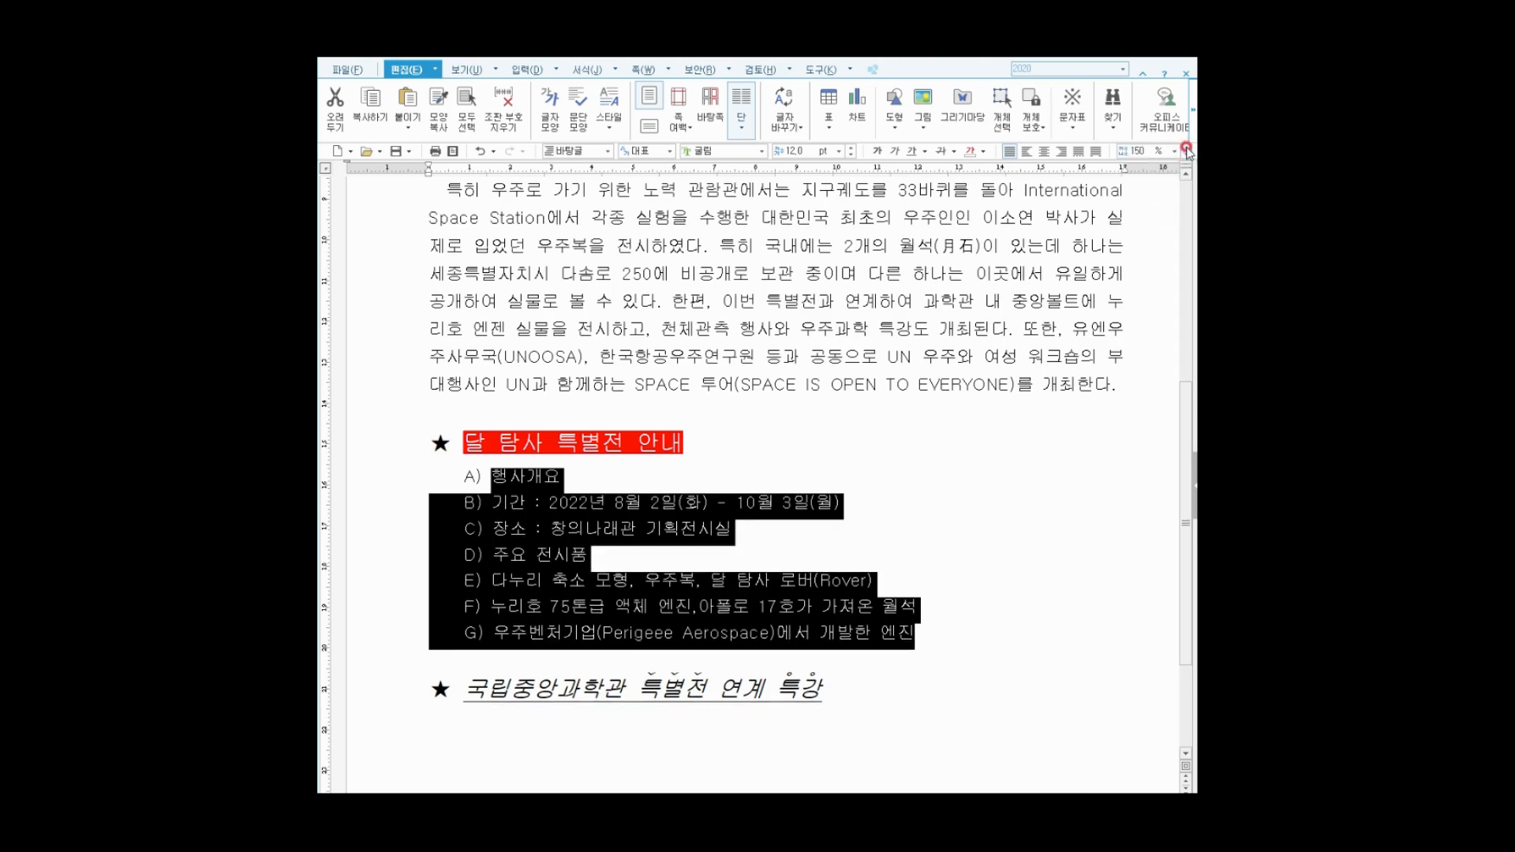
{"action": "left_click", "coordinate": [1138, 149]}
{"action": "type", "text": "15"}
Select list items B) and C).
{"action": "left_click", "coordinate": [488, 485]}
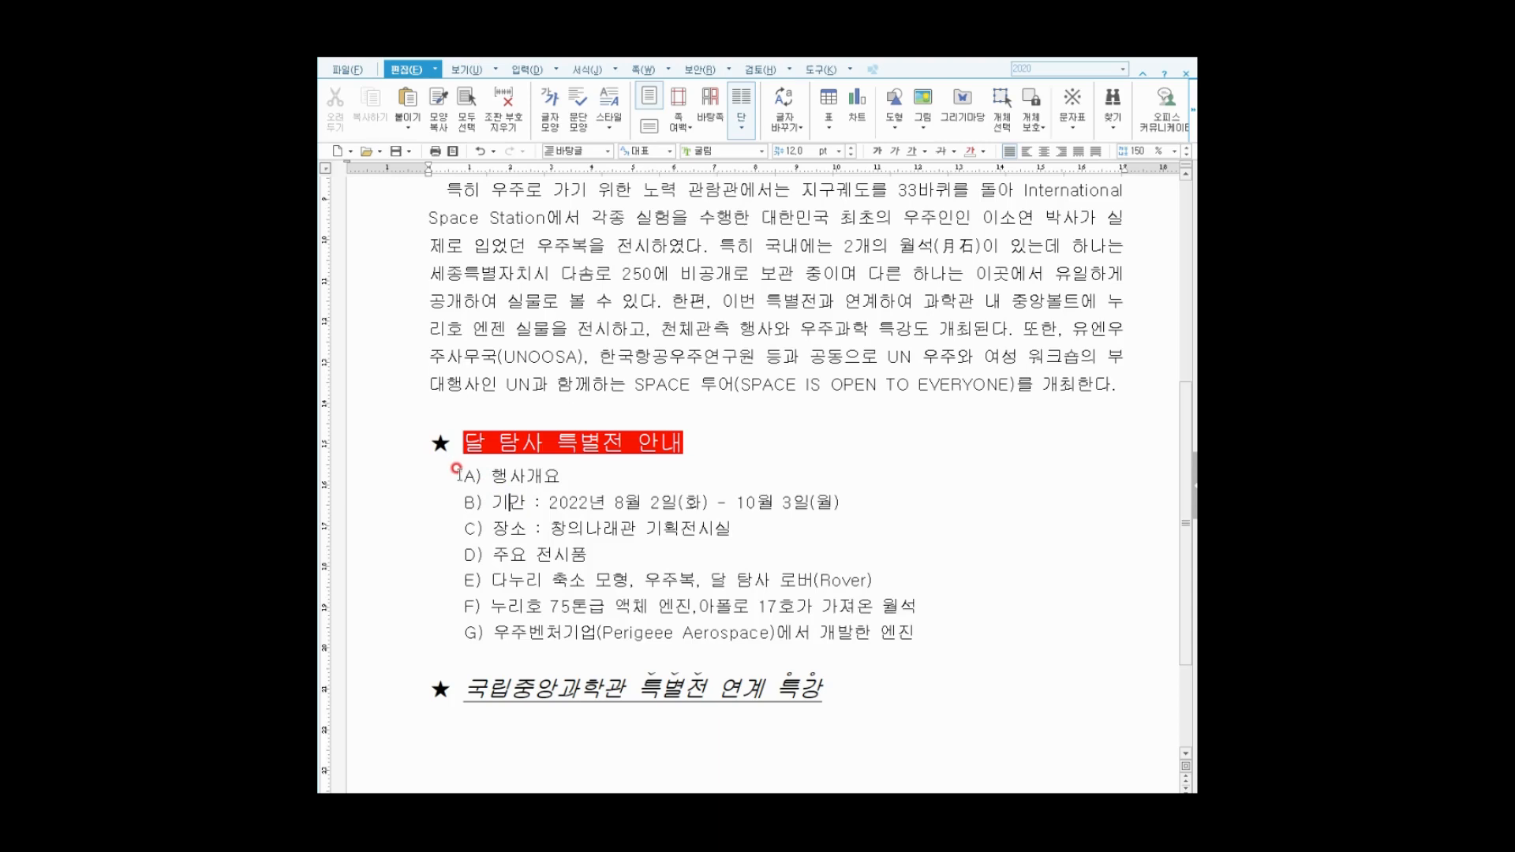
{"action": "left_click_drag", "start_coordinate": [491, 475], "coordinate": [613, 632]}
{"action": "left_click", "coordinate": [526, 586]}
{"action": "left_click_drag", "start_coordinate": [490, 502], "coordinate": [732, 520]}
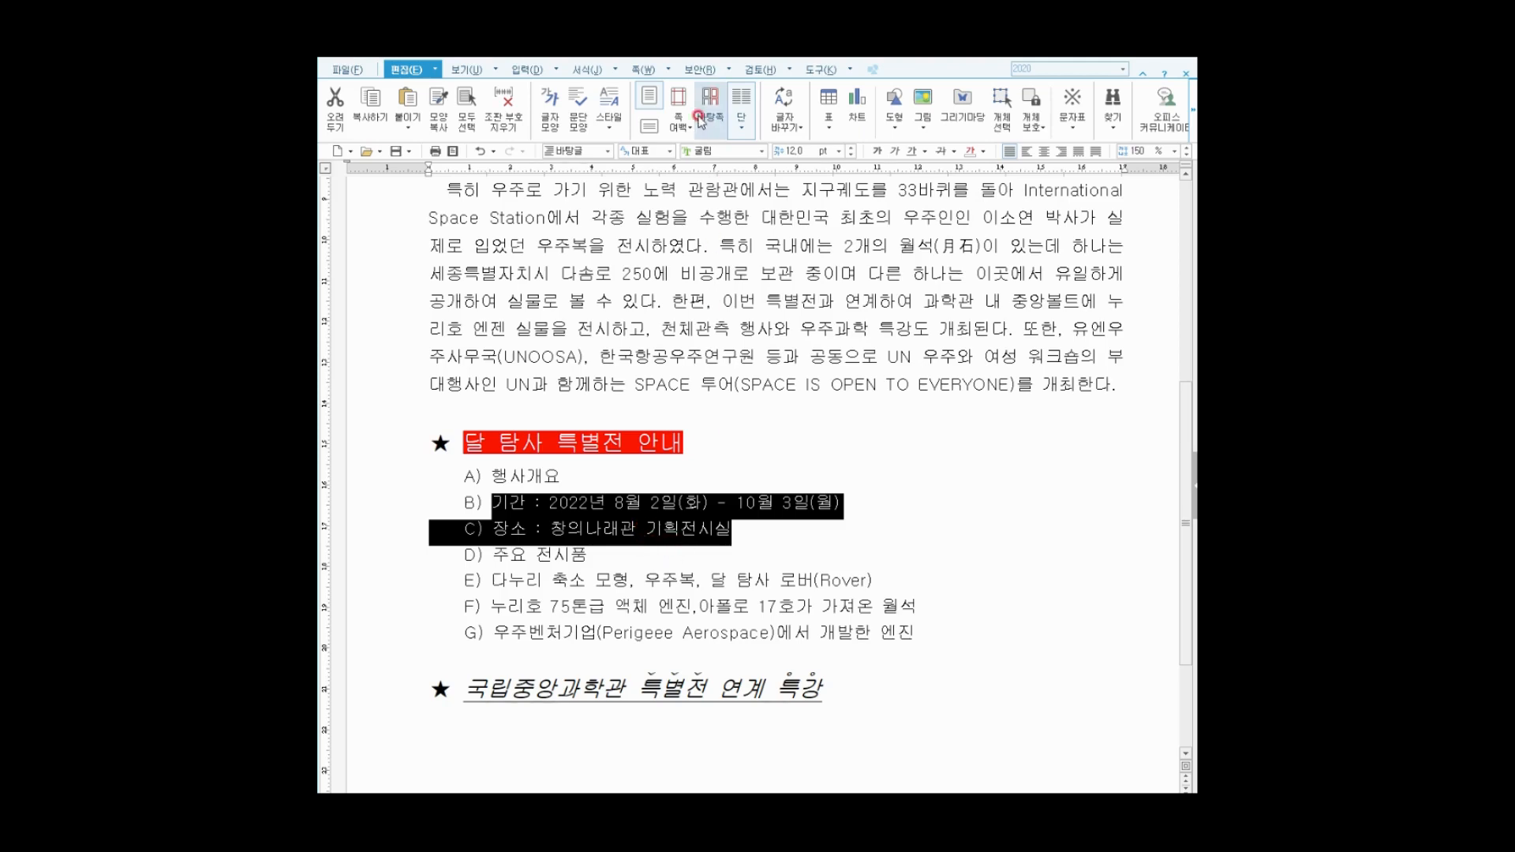
Demote the period and venue lines to sub-items ⓐ and ⓑ under A).
{"action": "left_click", "coordinate": [589, 73]}
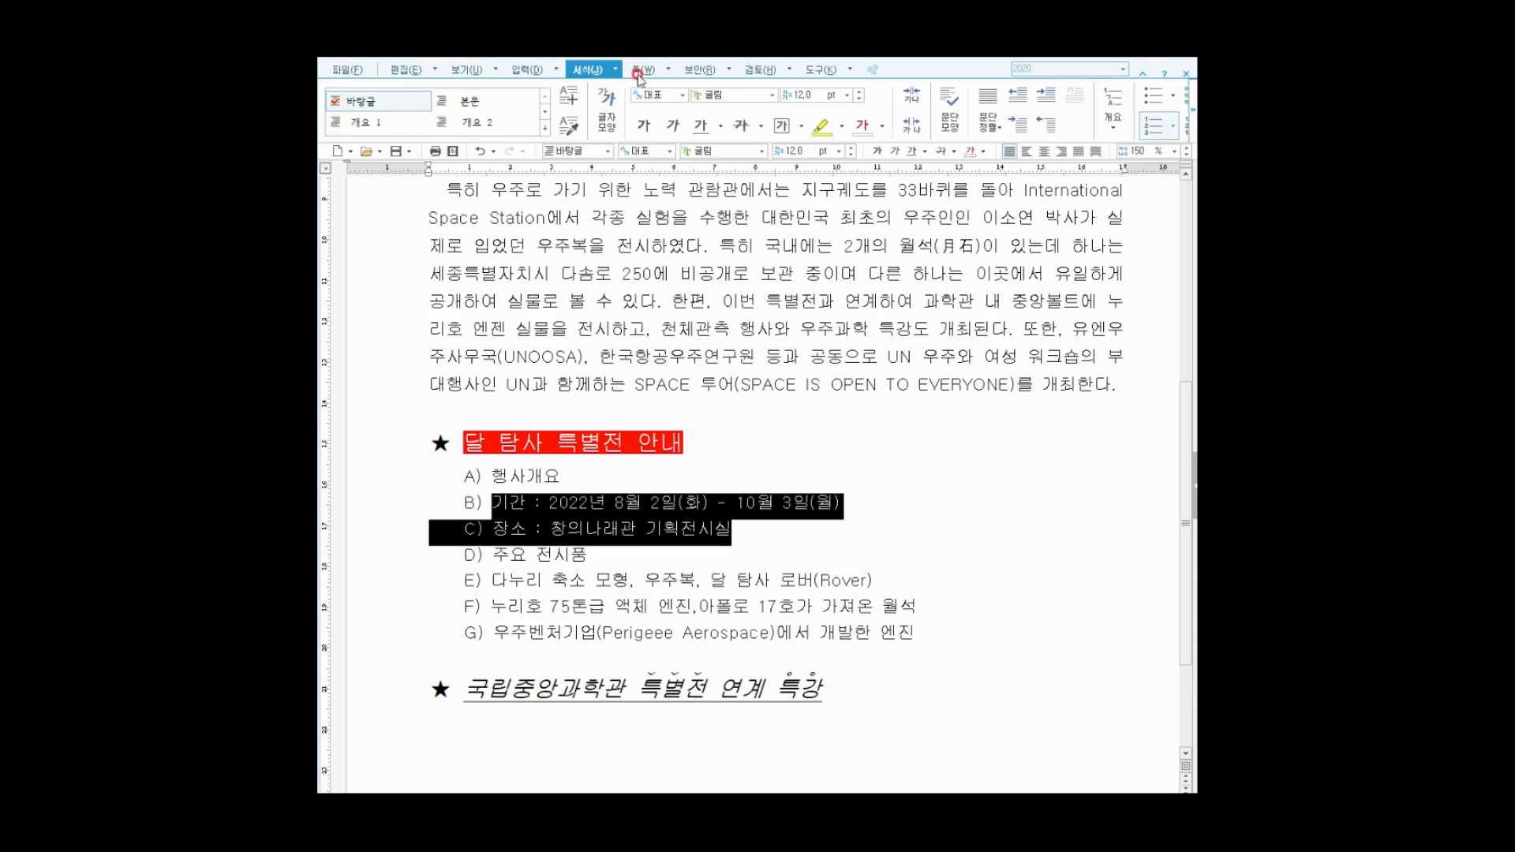
{"action": "left_click", "coordinate": [1191, 116]}
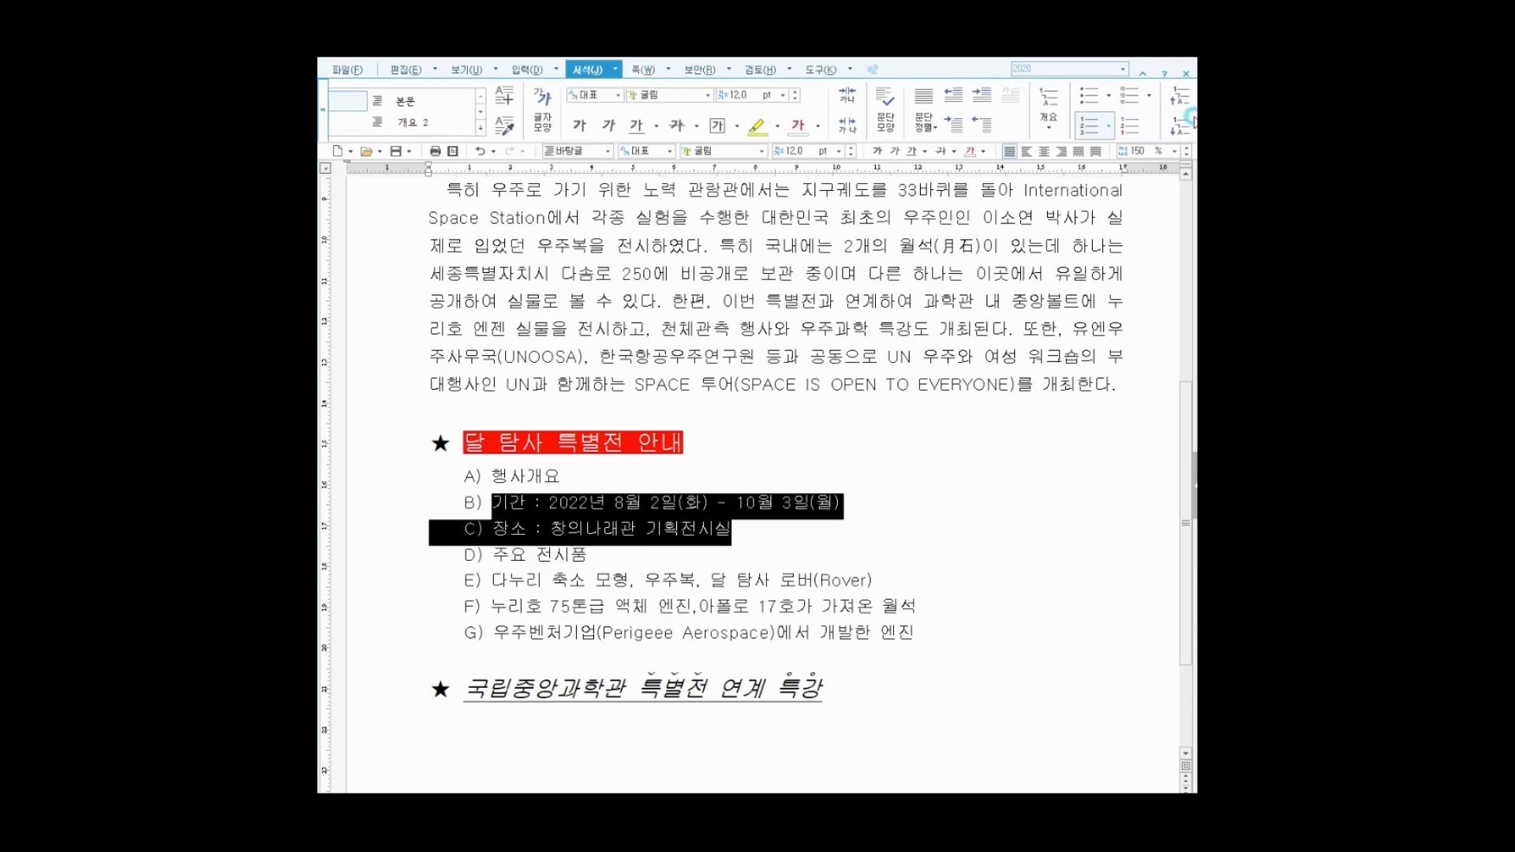
{"action": "left_click", "coordinate": [1181, 104]}
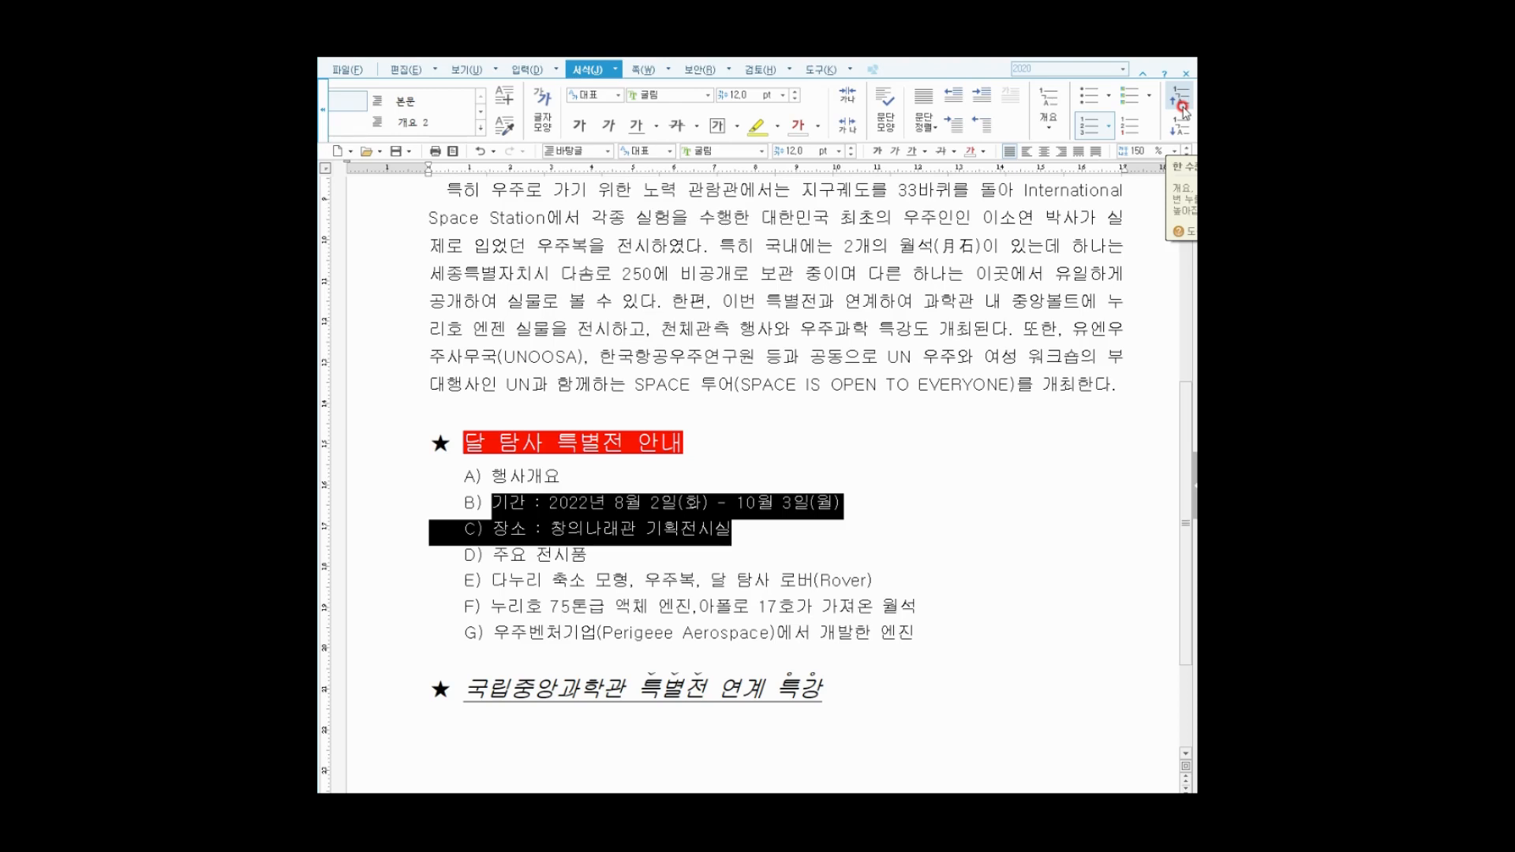
{"action": "left_click", "coordinate": [1179, 123]}
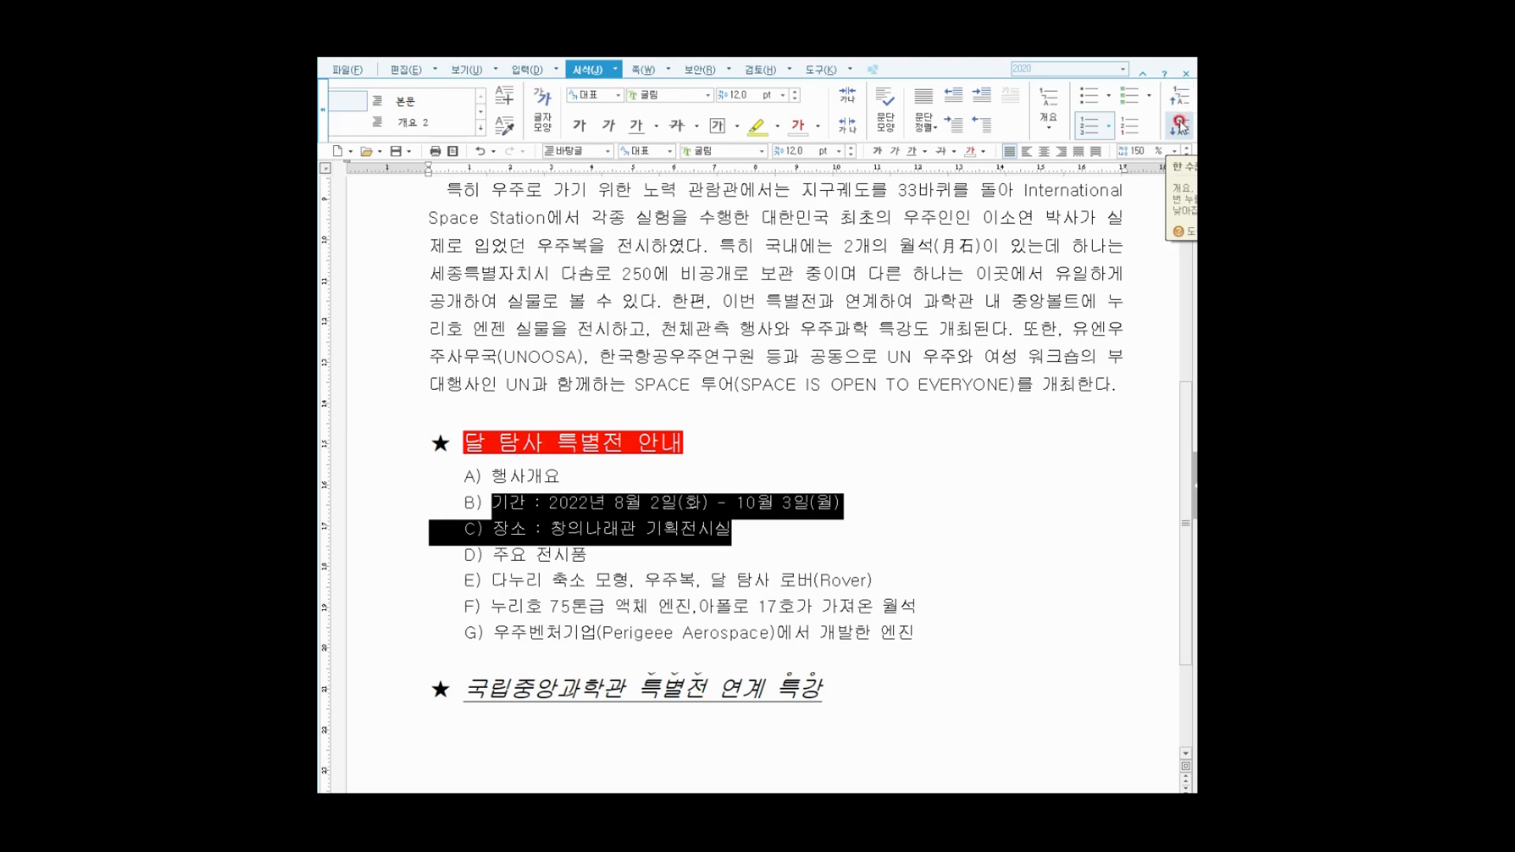
{"action": "left_click", "coordinate": [1179, 123]}
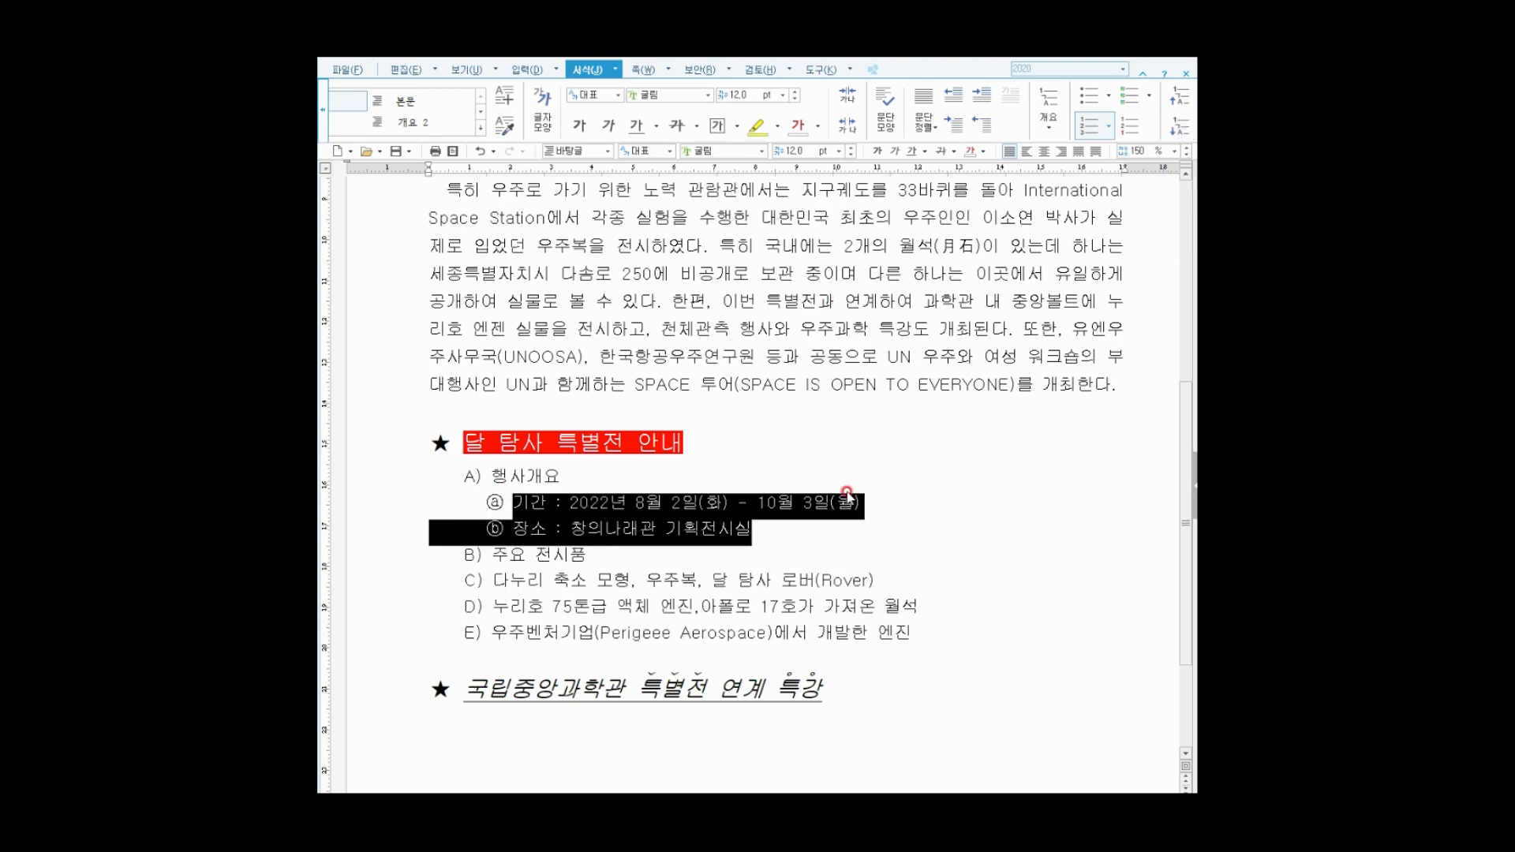
{"action": "left_click", "coordinate": [1187, 98]}
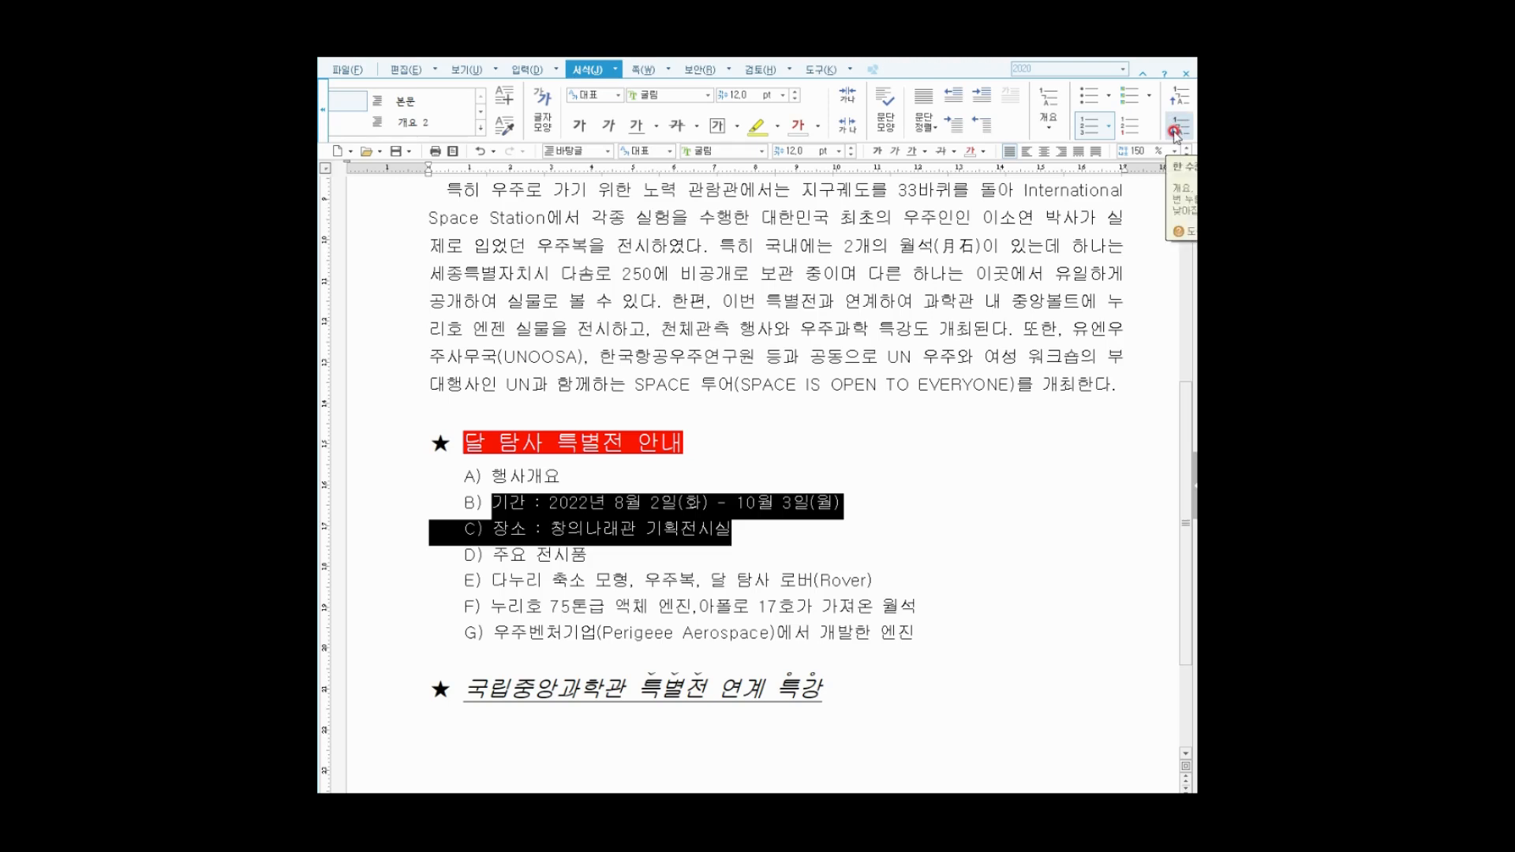
{"action": "left_click", "coordinate": [1176, 128]}
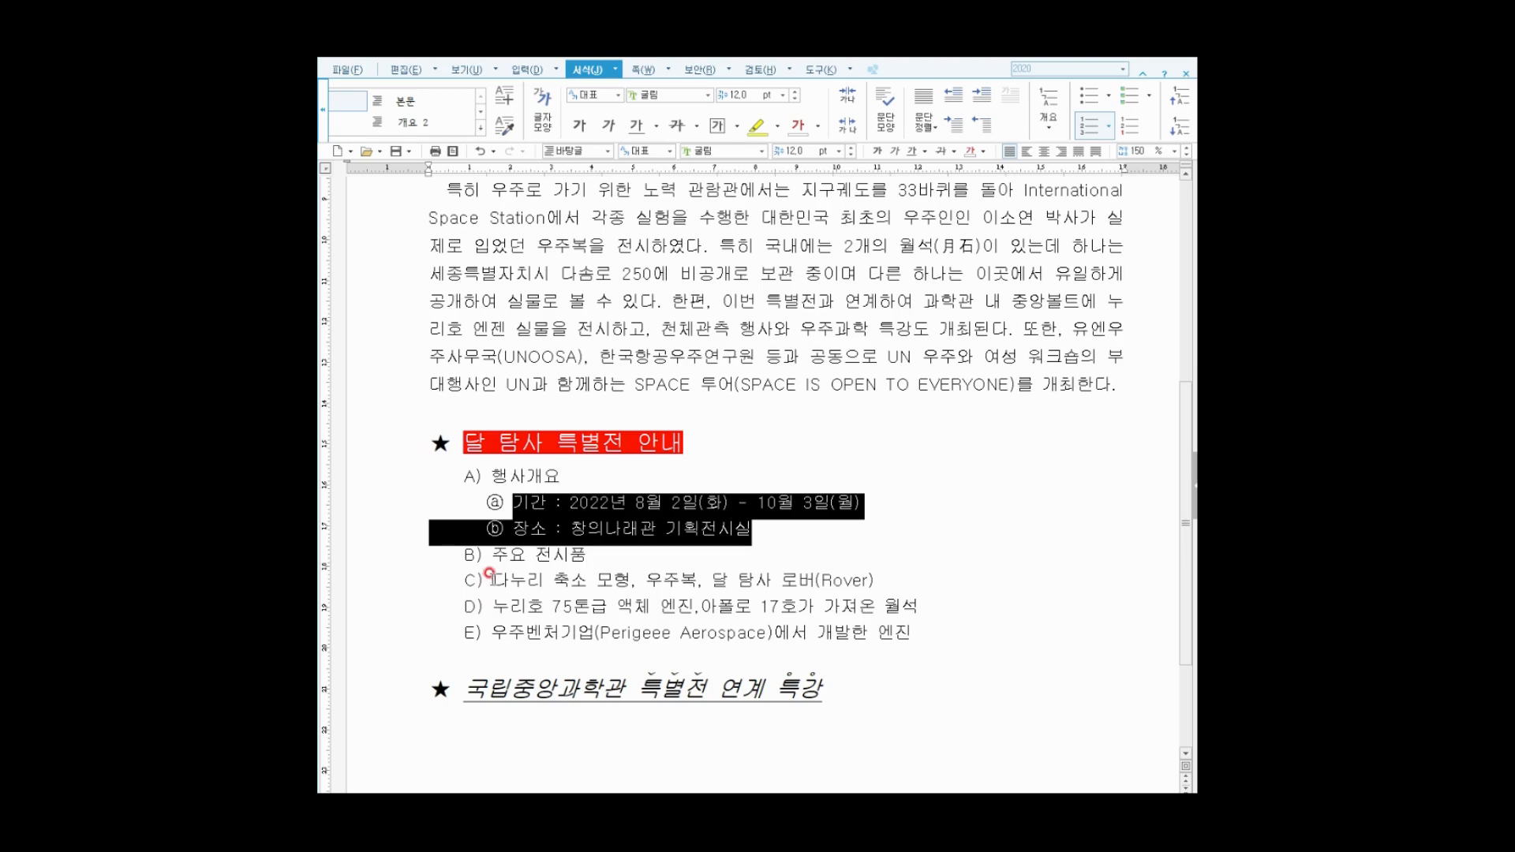
Demote the three exhibit items under B) 주요 전시품 to sub-items ⓐ–ⓒ.
{"action": "left_click_drag", "start_coordinate": [491, 580], "coordinate": [916, 629]}
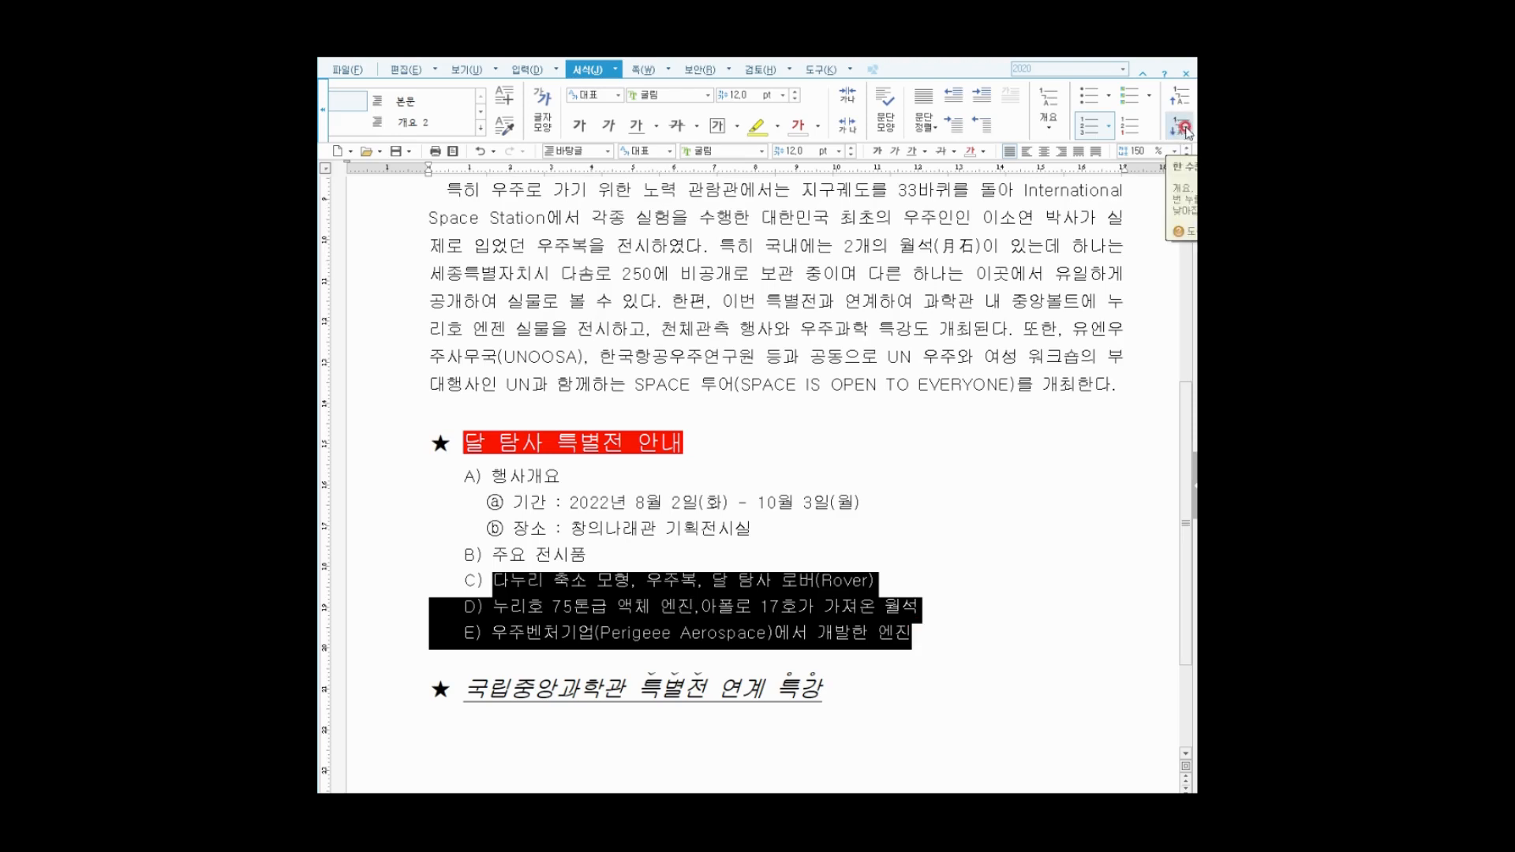
{"action": "left_click", "coordinate": [1185, 129]}
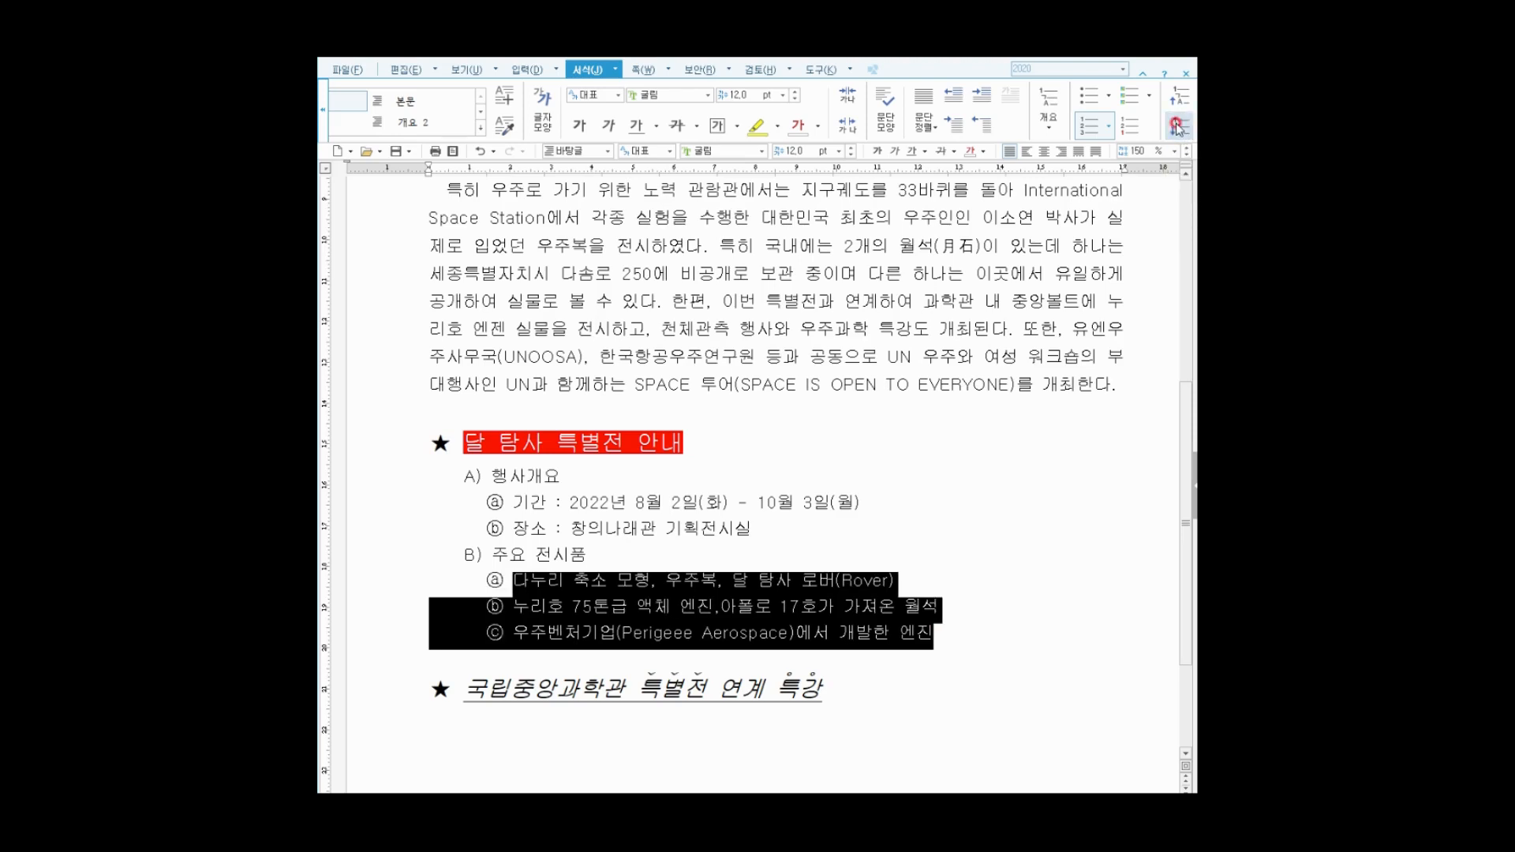
{"action": "left_click", "coordinate": [576, 609]}
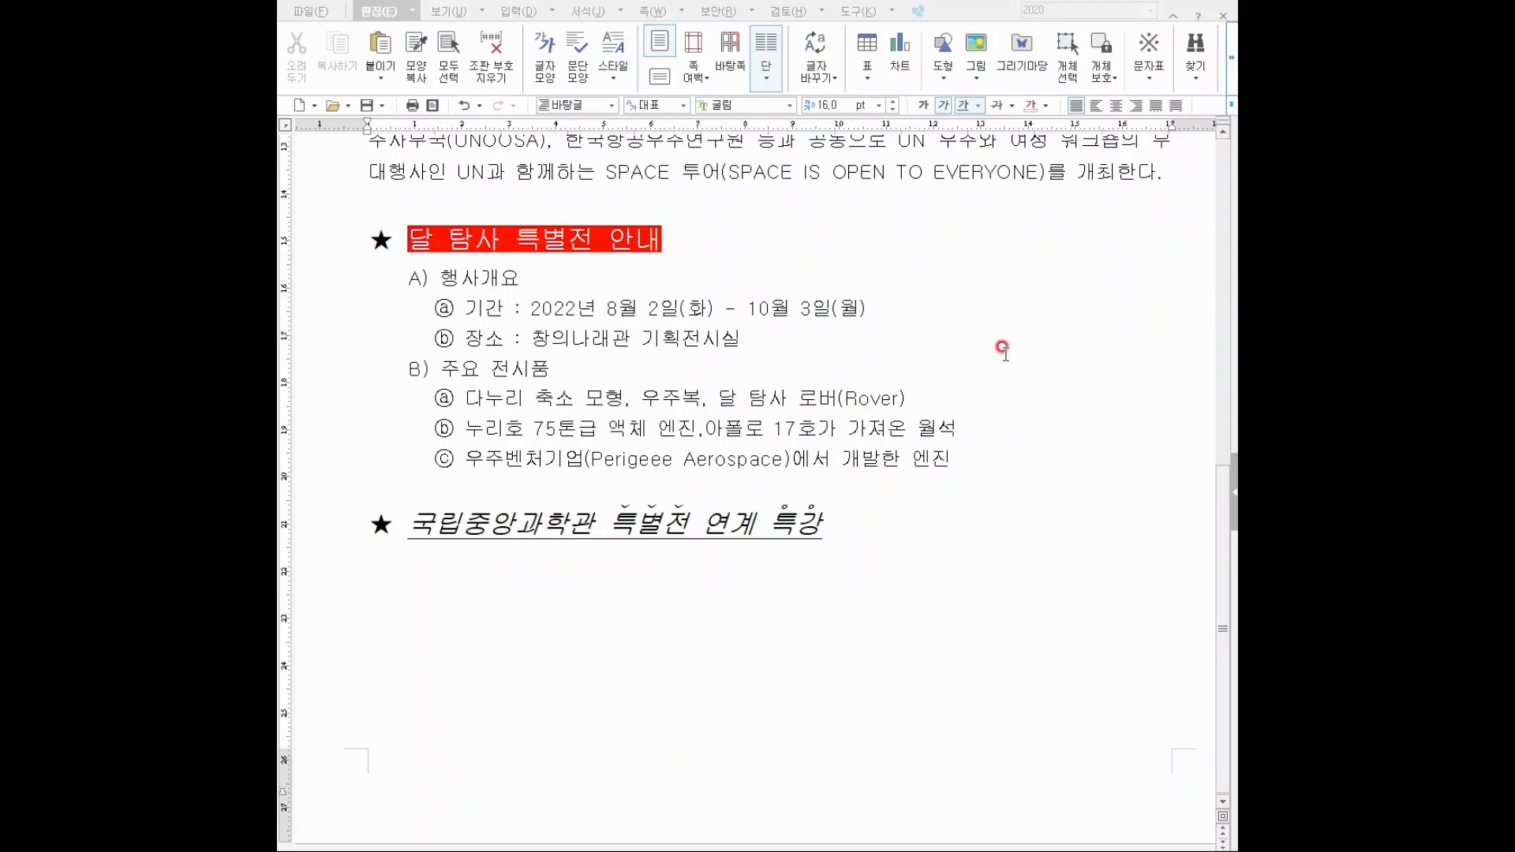
Apply the 바탕글 style (덮어씀) to the empty line below the lecture heading, then open 표 만들기.
{"action": "left_click", "coordinate": [847, 514]}
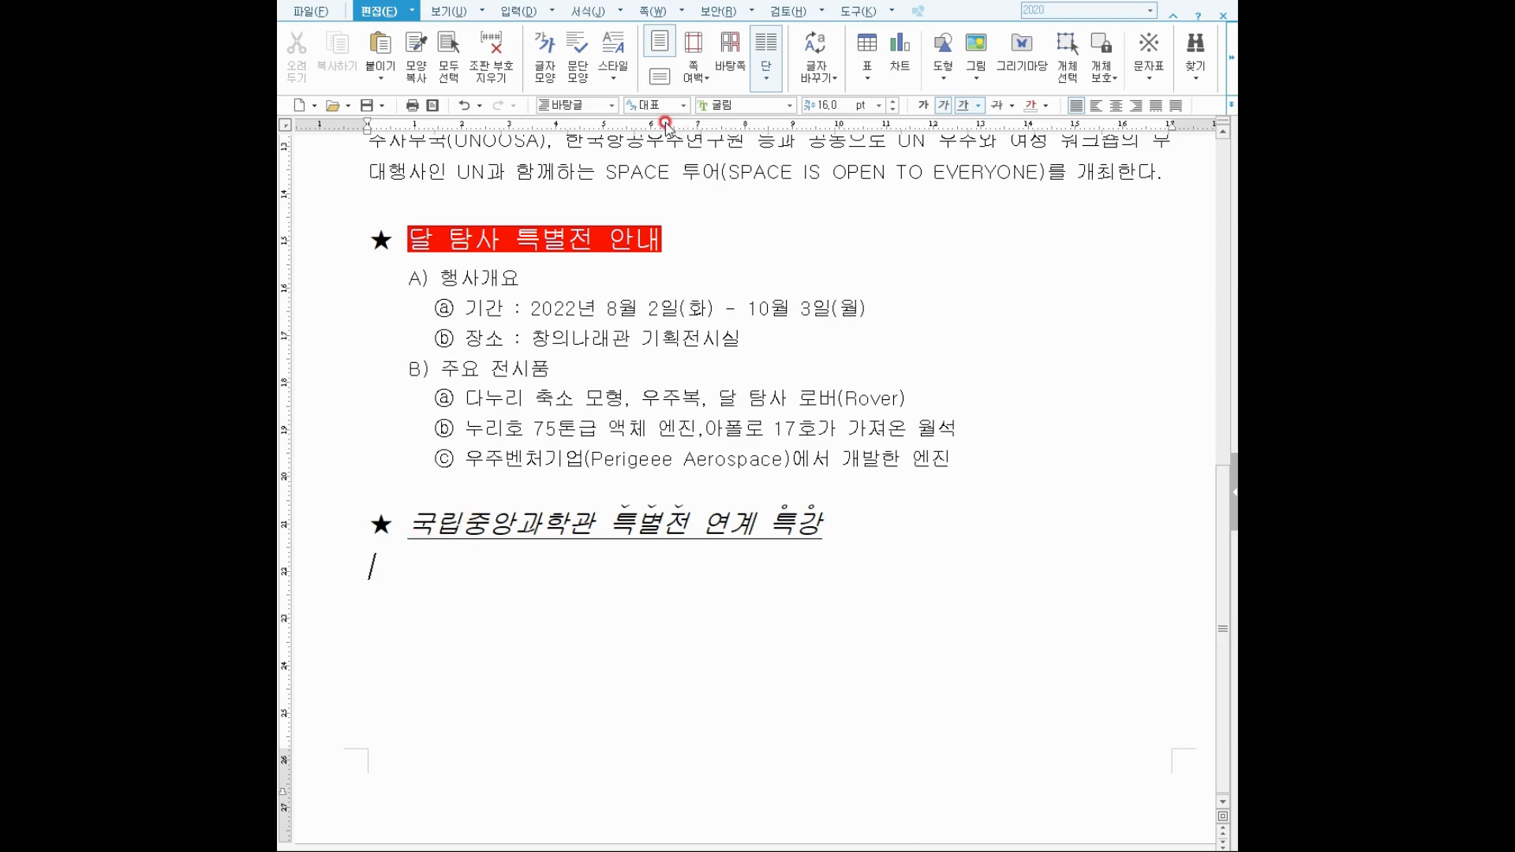
{"action": "left_click_drag", "start_coordinate": [525, 80], "coordinate": [623, 124]}
{"action": "left_click", "coordinate": [611, 105]}
{"action": "left_click", "coordinate": [586, 123]}
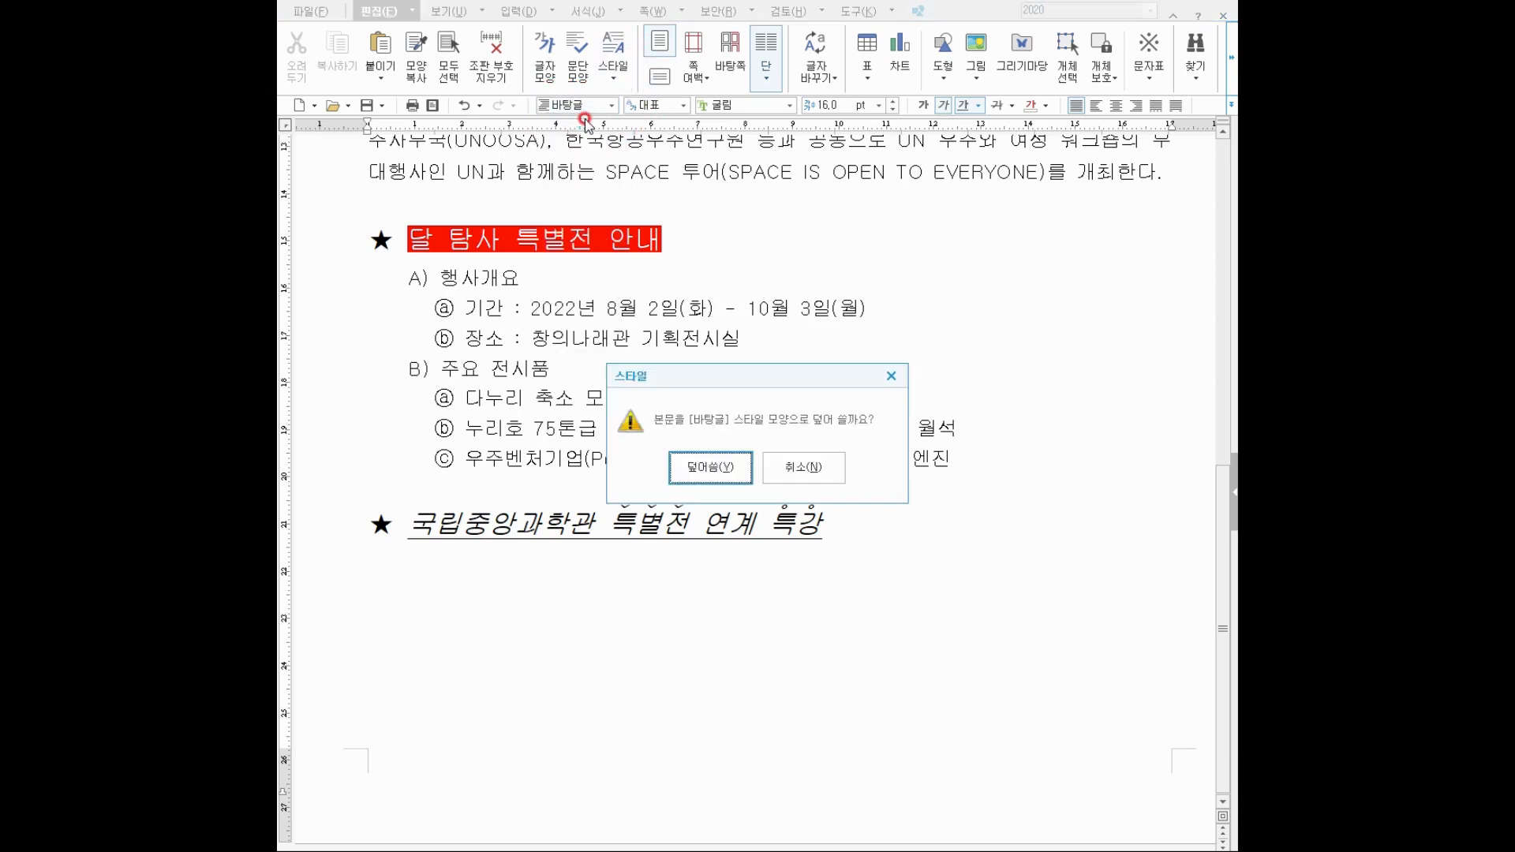
{"action": "left_click", "coordinate": [707, 466]}
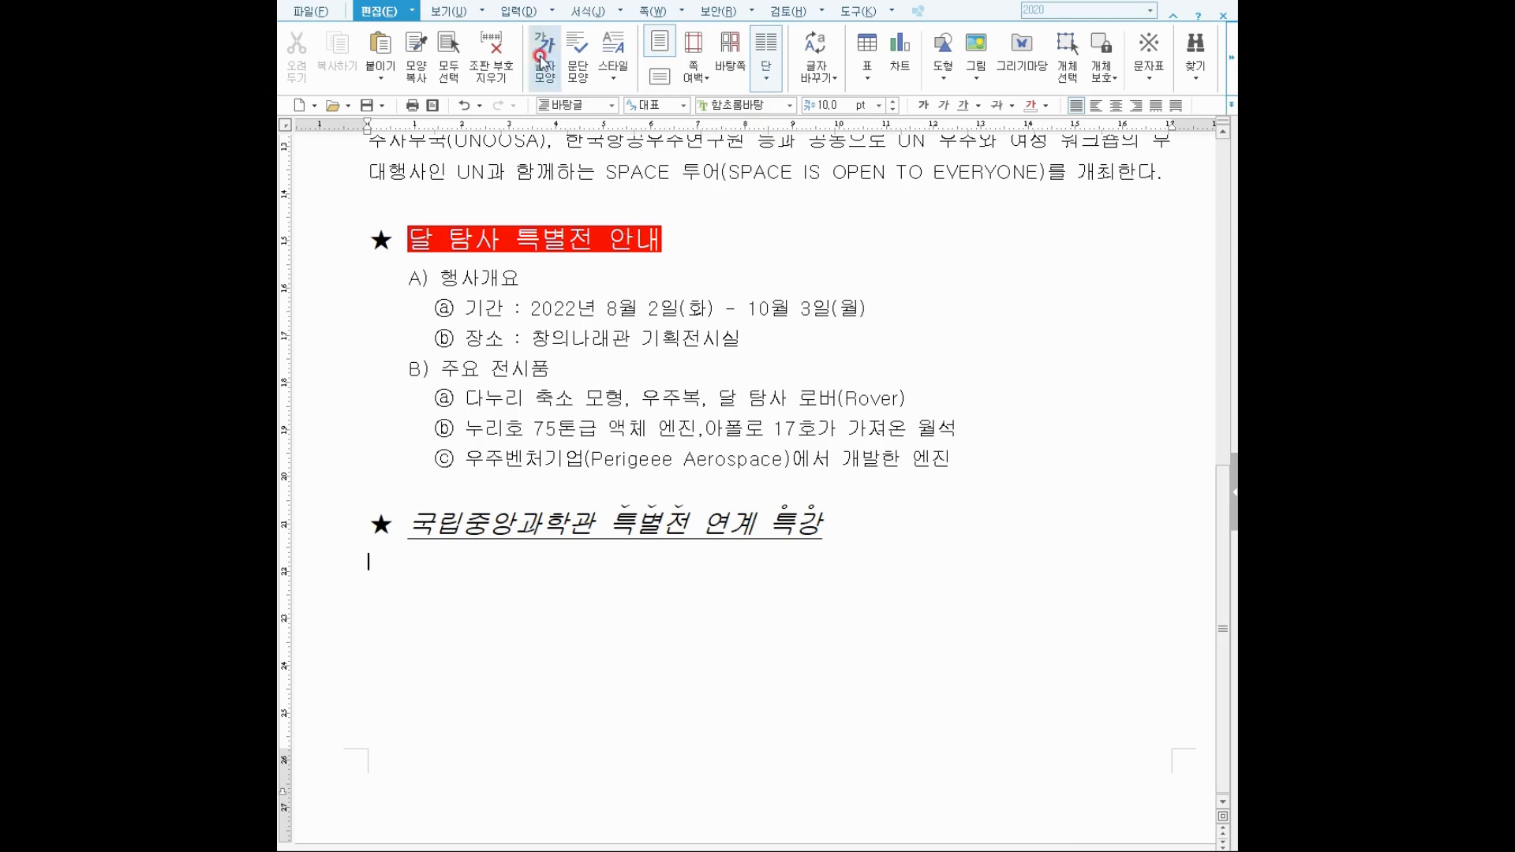
{"action": "left_click", "coordinate": [866, 47]}
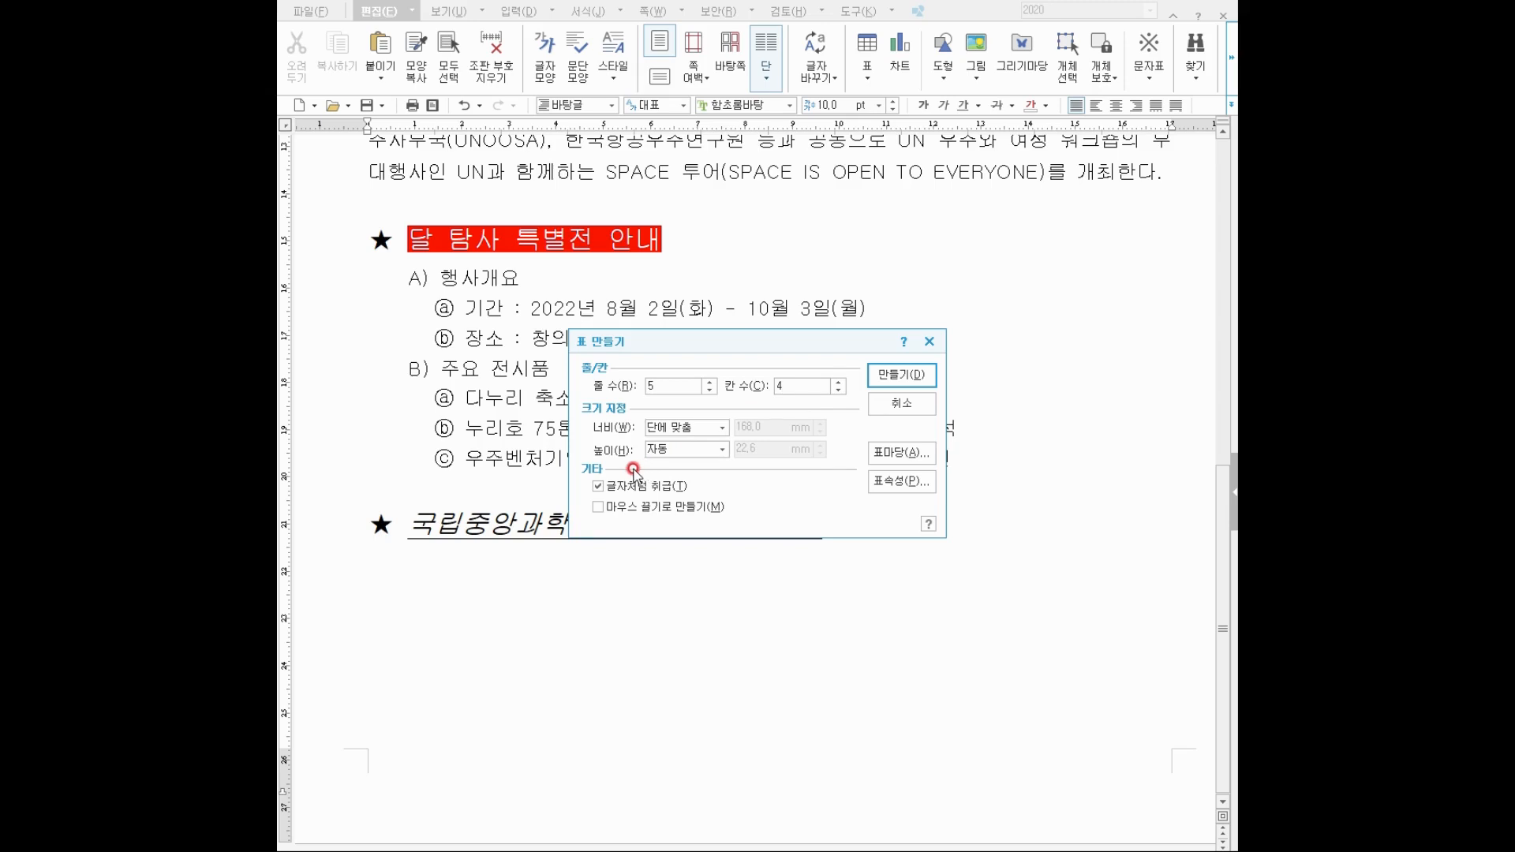
Create a 5-row by 4-column table treated as a character.
{"action": "left_click_drag", "start_coordinate": [597, 496], "coordinate": [687, 490]}
{"action": "mouse_move", "coordinate": [910, 381]}
{"action": "left_mouse_down"}
{"action": "mouse_move", "coordinate": [868, 383]}
{"action": "mouse_move", "coordinate": [922, 351]}
{"action": "mouse_move", "coordinate": [913, 386]}
{"action": "left_mouse_up"}
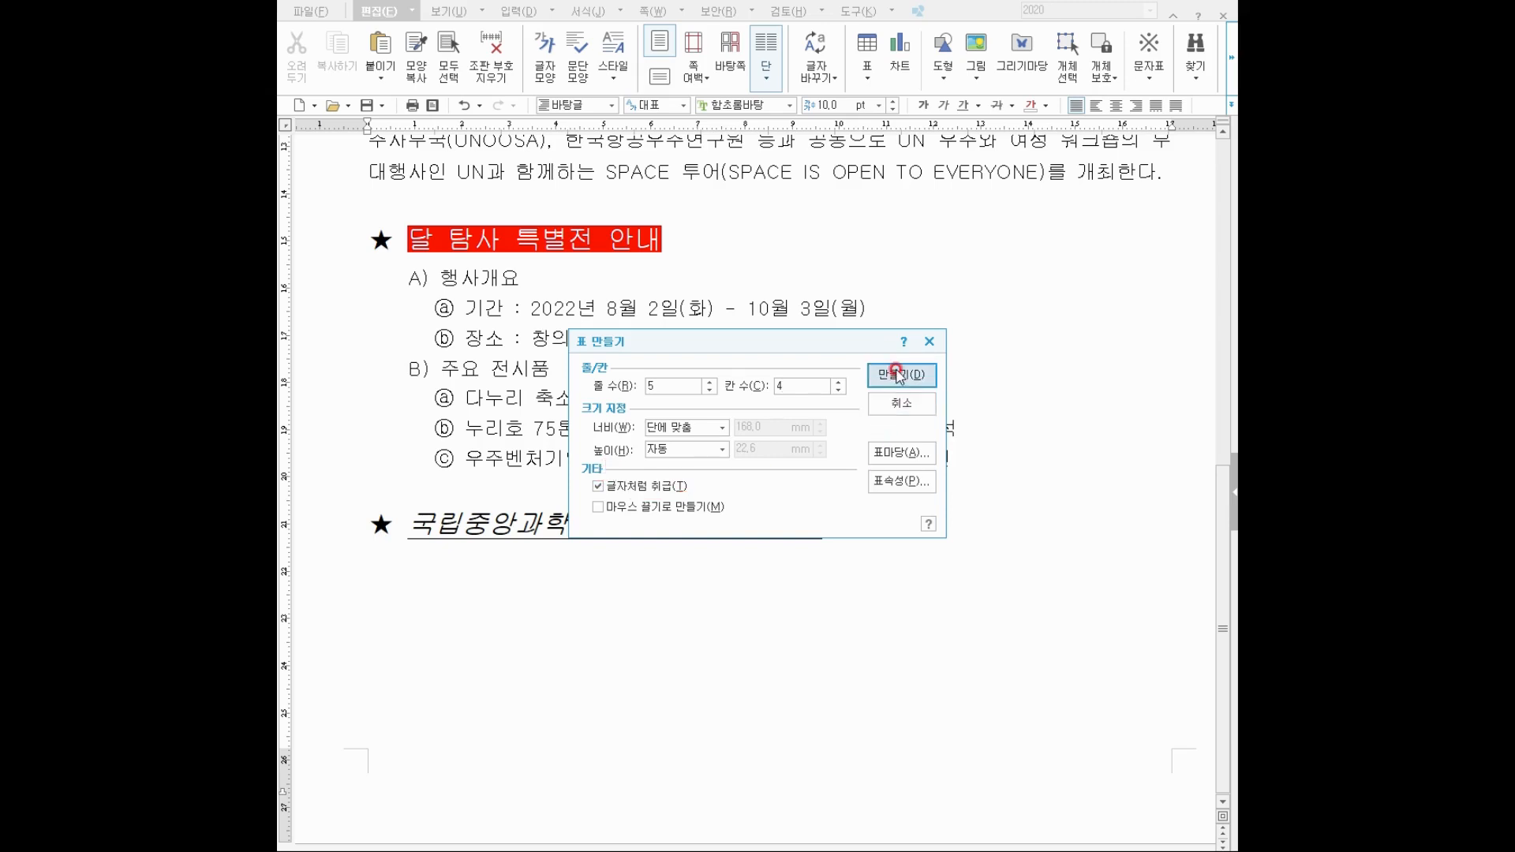
{"action": "left_click", "coordinate": [896, 373]}
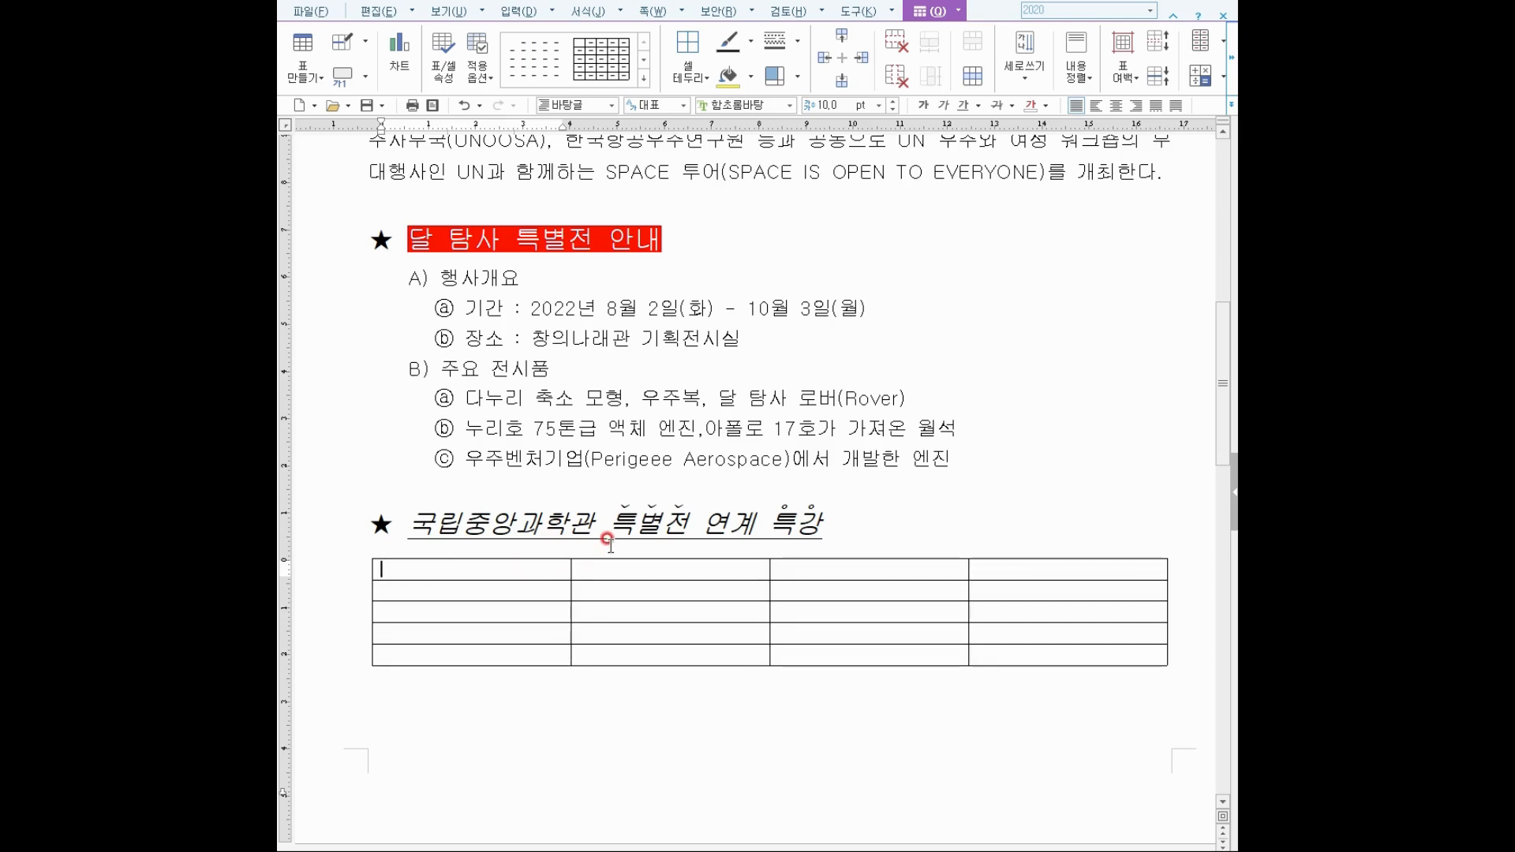
Enter 특강제목, 우주를 보는 거대한 눈 and 대한민국 최초 달 탐사선 into the first cells.
{"action": "type", "text": "x"}
{"action": "type", "text": "특강ㅈ"}
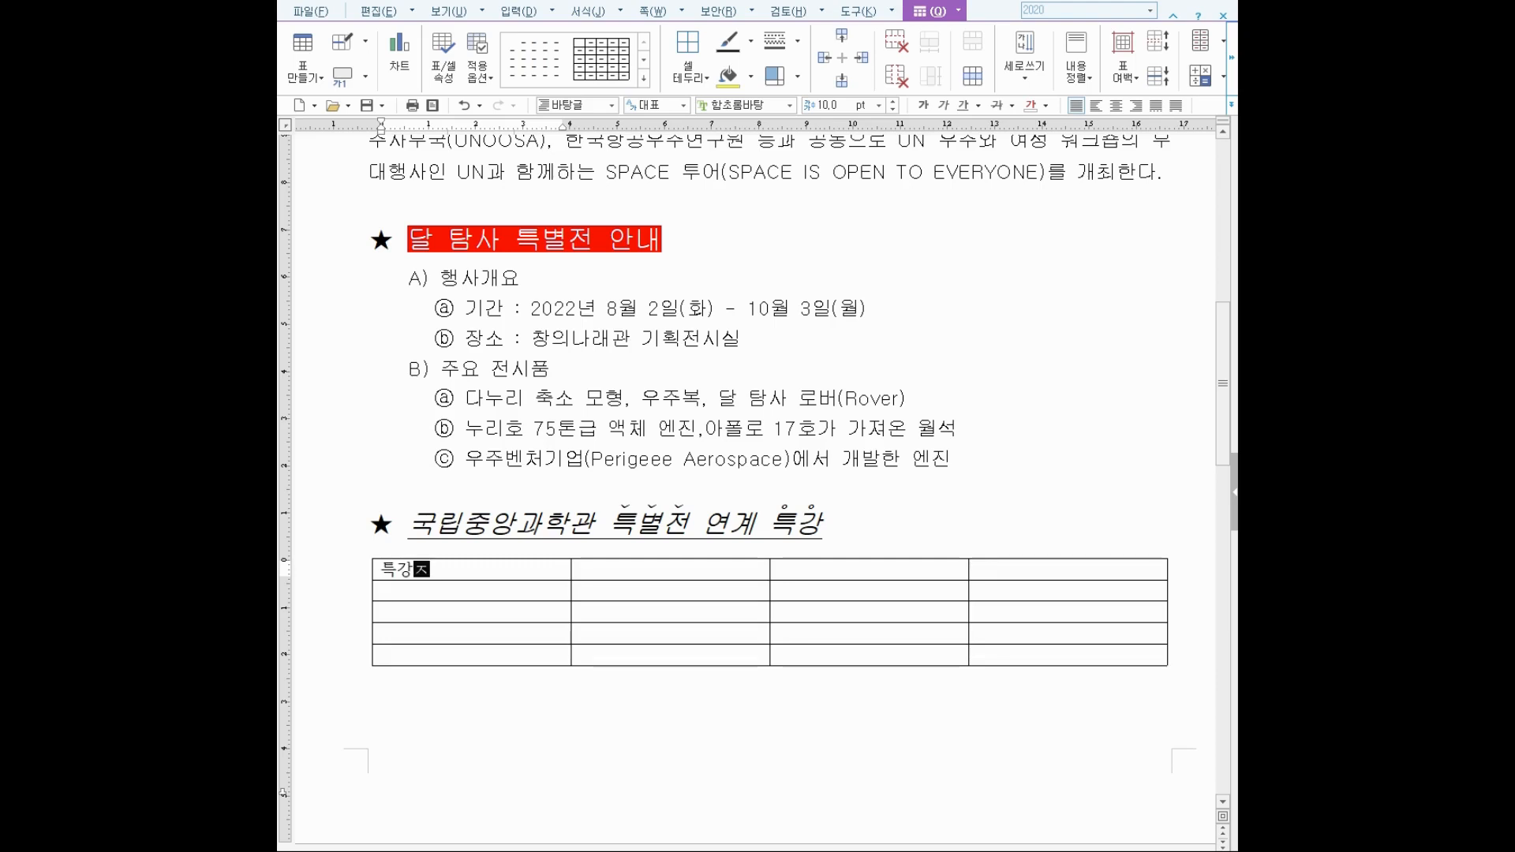
{"action": "type", "text": "목"}
{"action": "key", "text": "Tab"}
{"action": "type", "text": "우주를 본"}
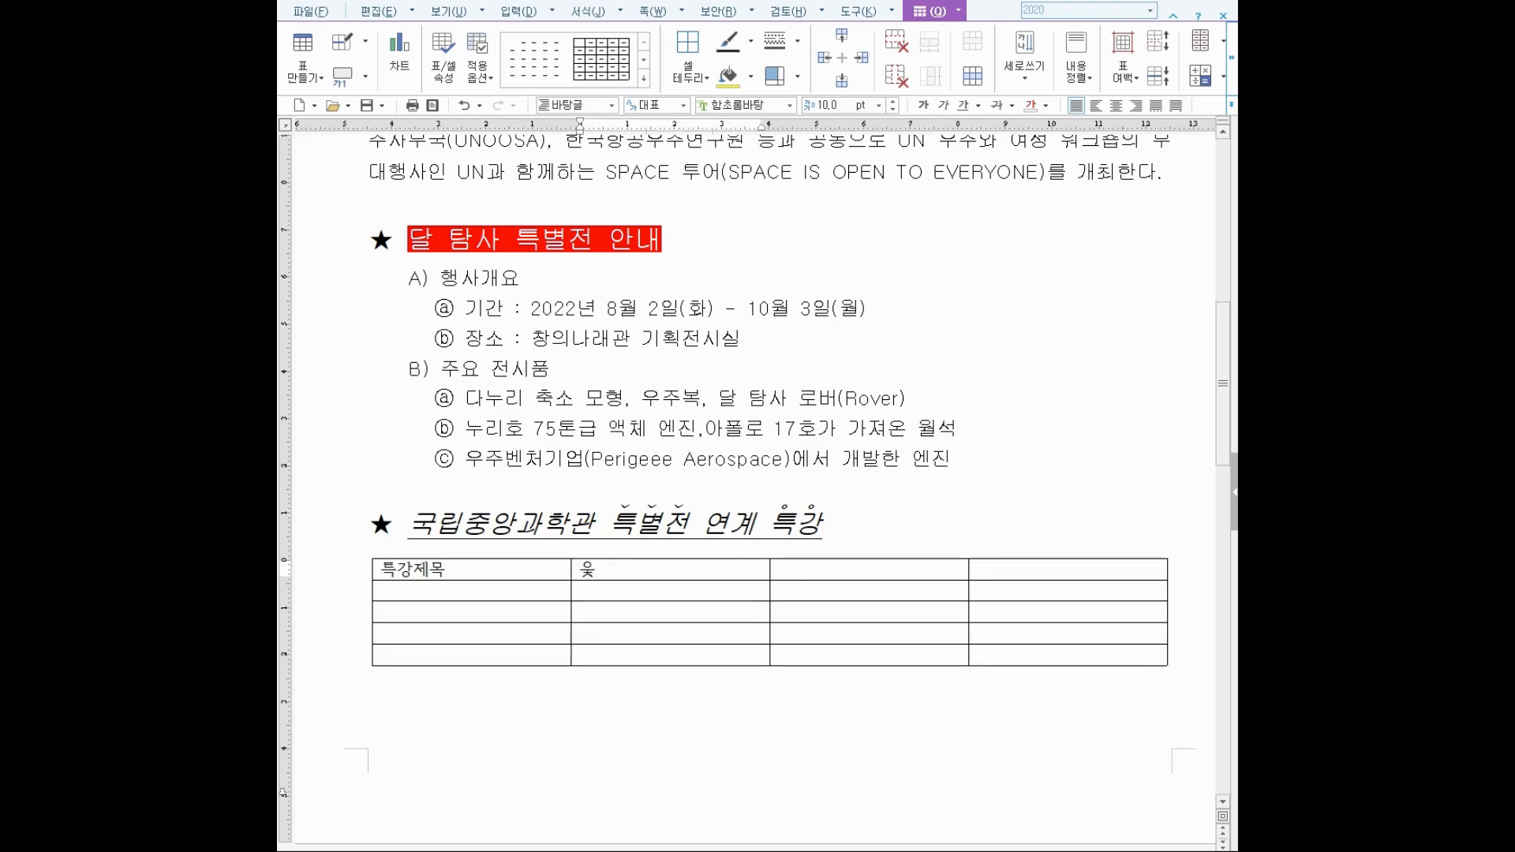
{"action": "type", "text": "는 거대한"}
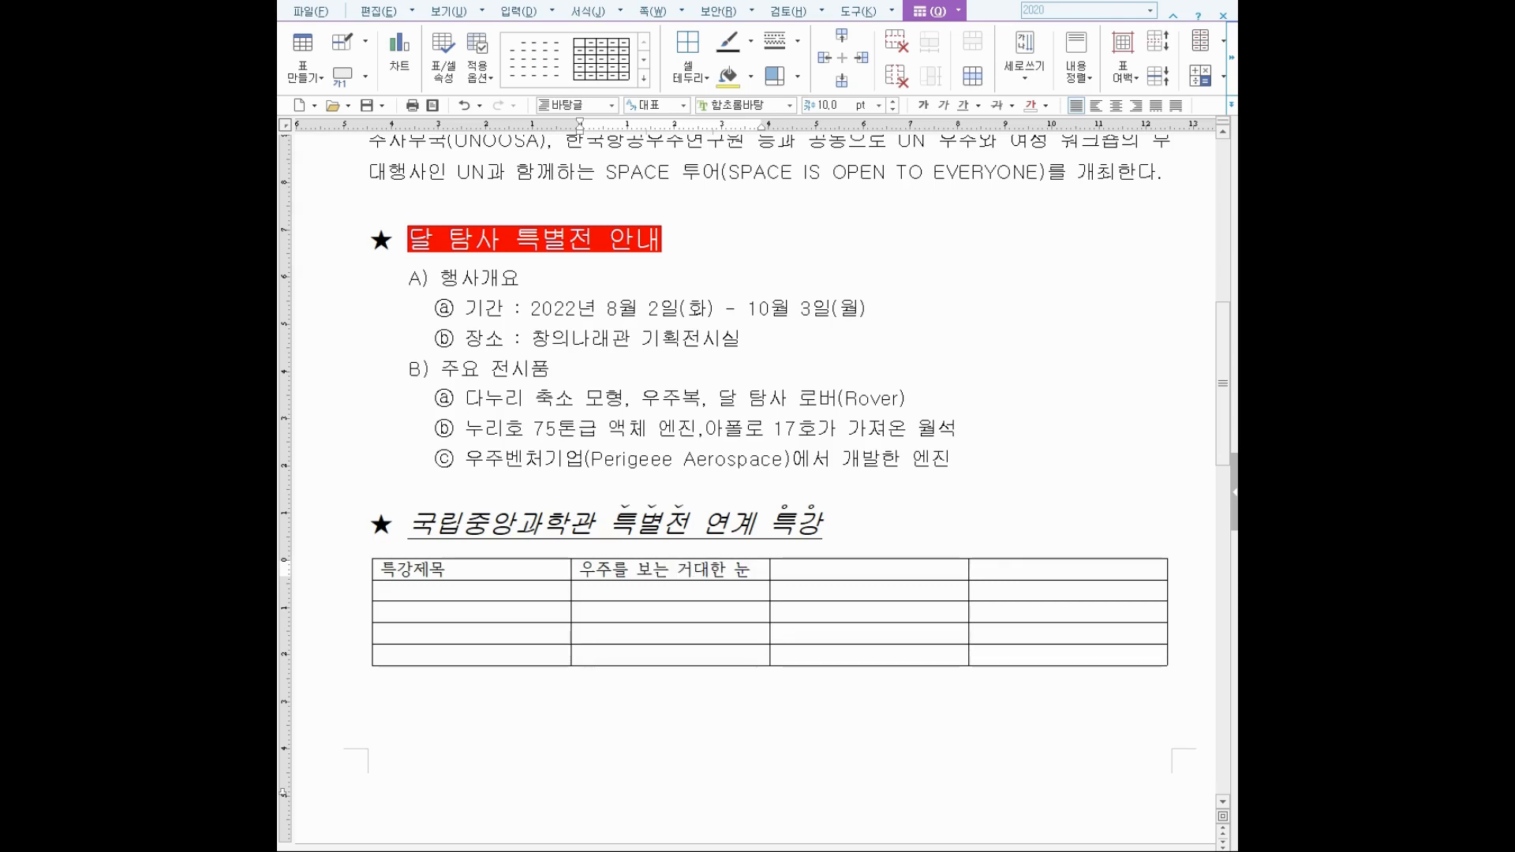
{"action": "type", "text": " 눈"}
{"action": "key", "text": "Tab"}
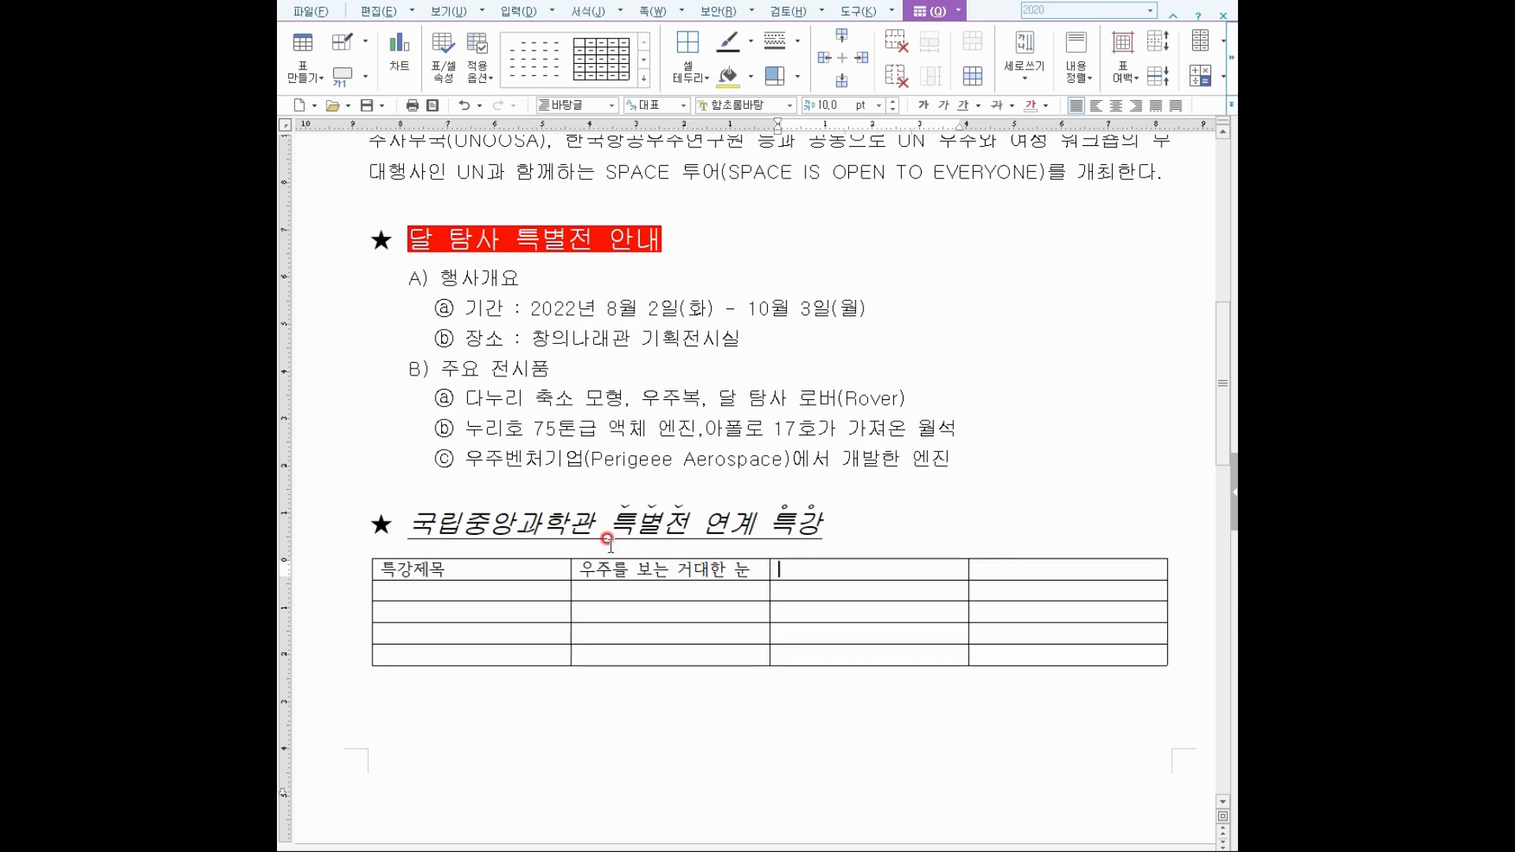
{"action": "type", "text": "대한민"}
{"action": "type", "text": "눅"}
{"action": "key", "text": "BackSpace"}
{"action": "key", "text": "BackSpace"}
{"action": "type", "text": "미ㄴ국 최초 달 ㅌ"}
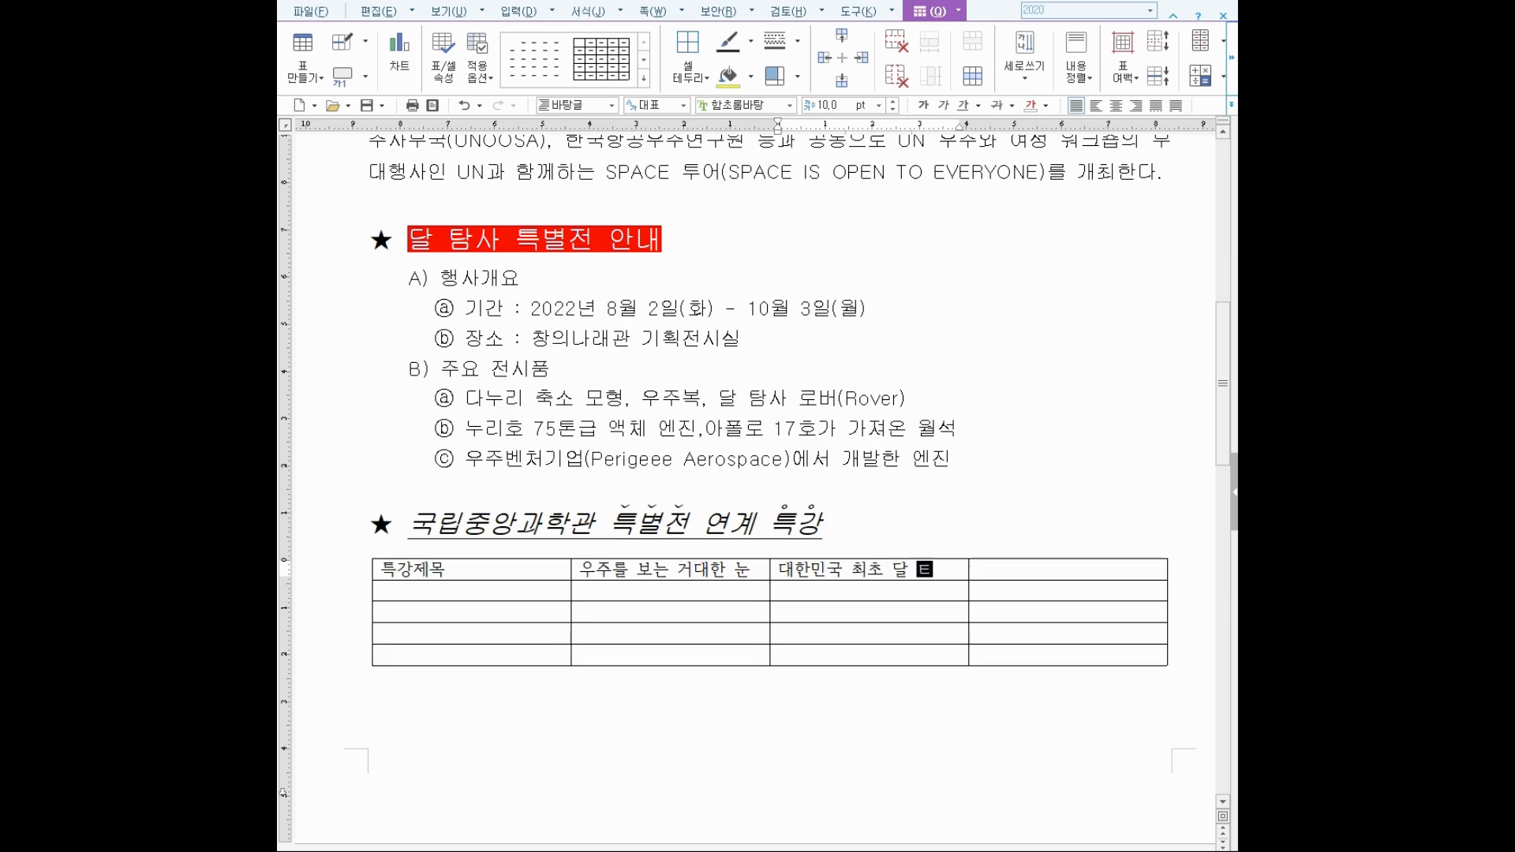
{"action": "type", "text": "ㅏㅁ사선"}
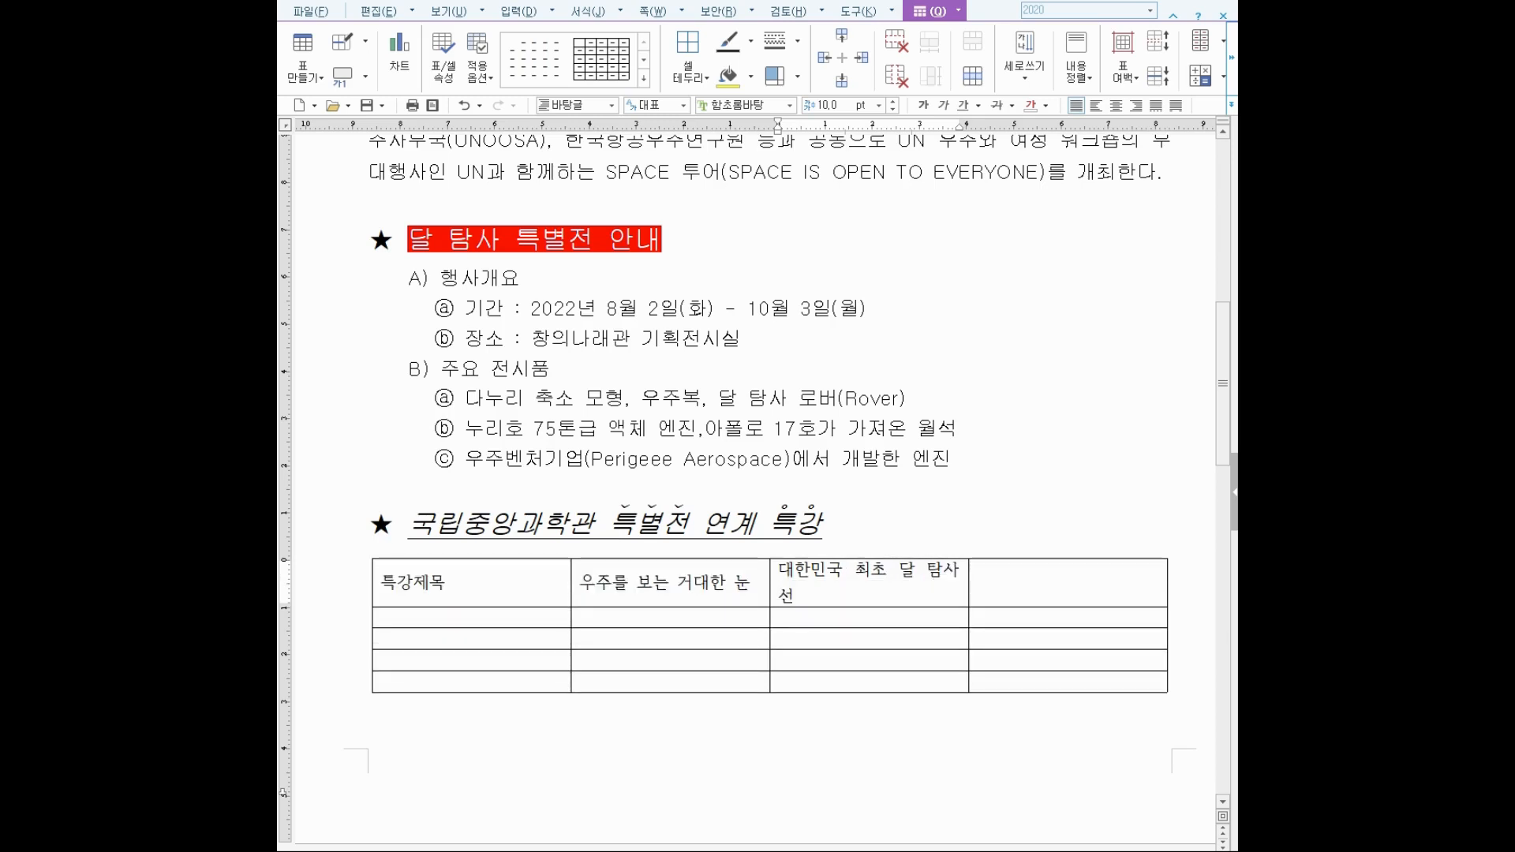
{"action": "key", "text": "Tab"}
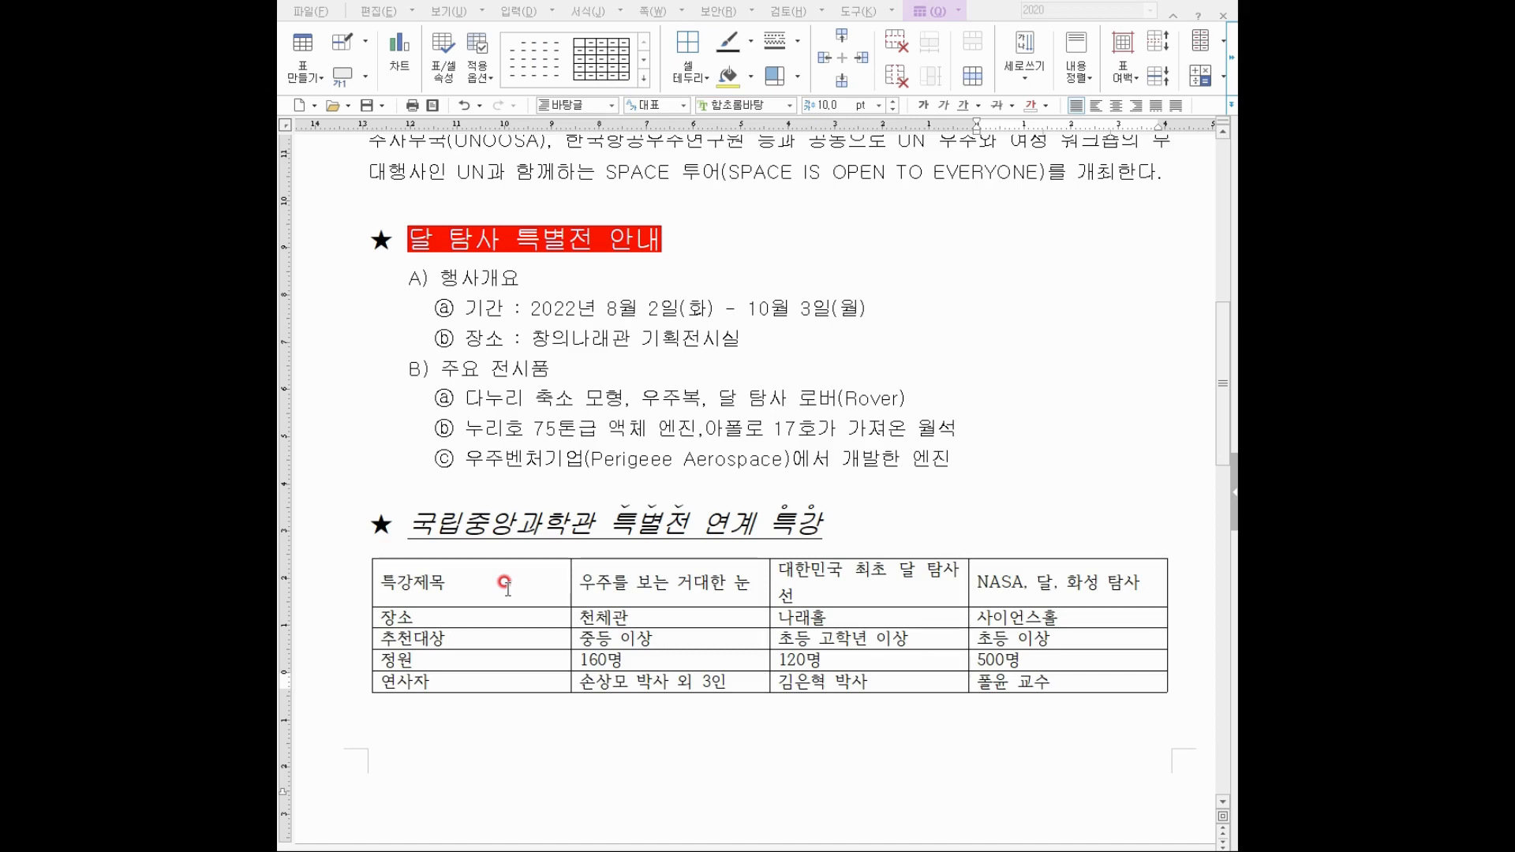
Block-select the whole lecture table with F5 and set its text to 돋움, 11 pt.
{"action": "left_click", "coordinate": [506, 585]}
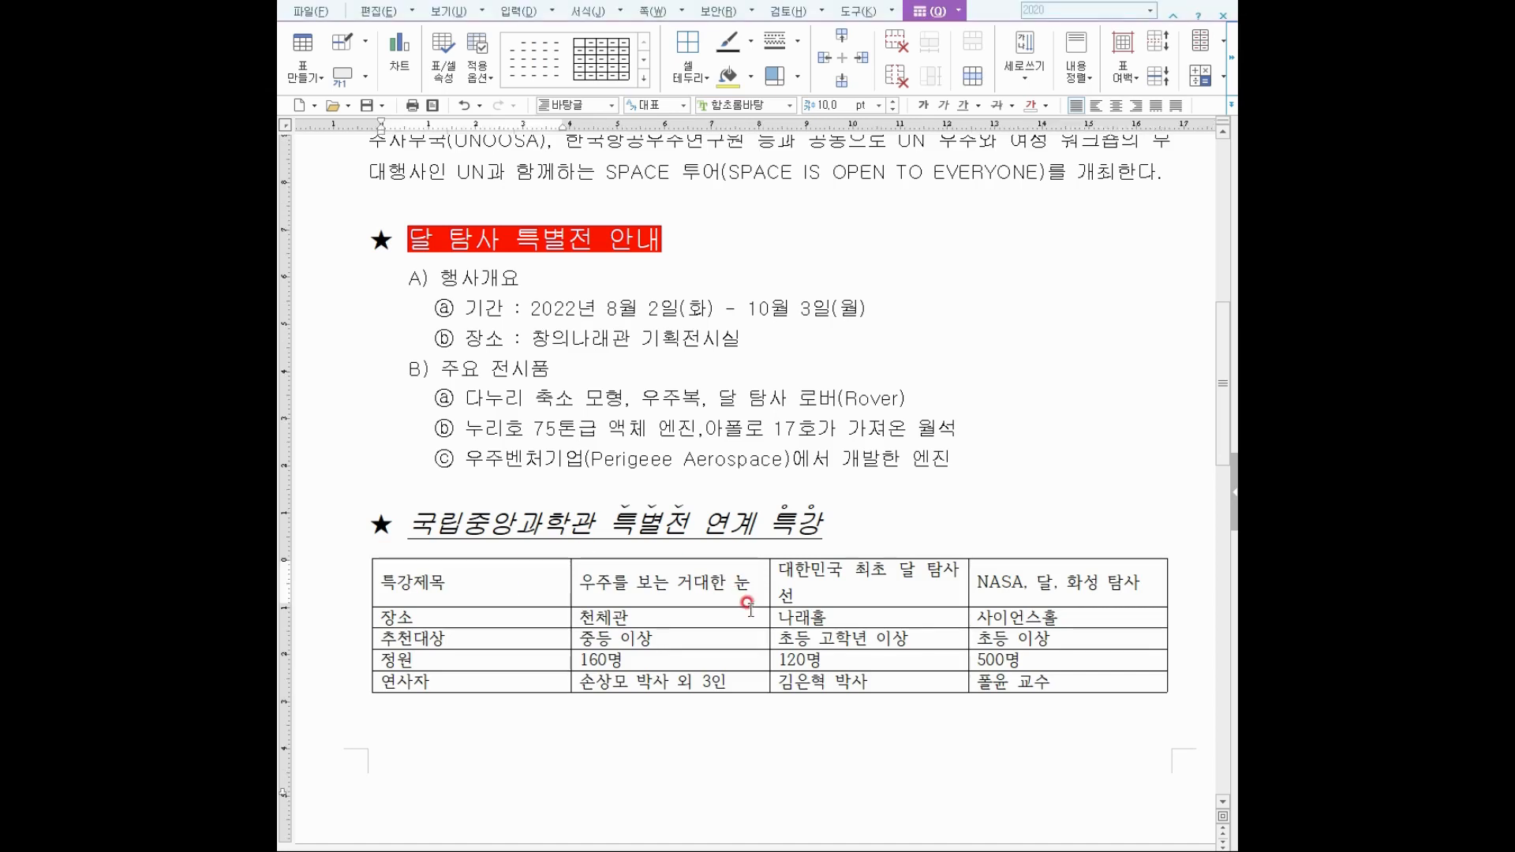
{"action": "key", "text": "F5"}
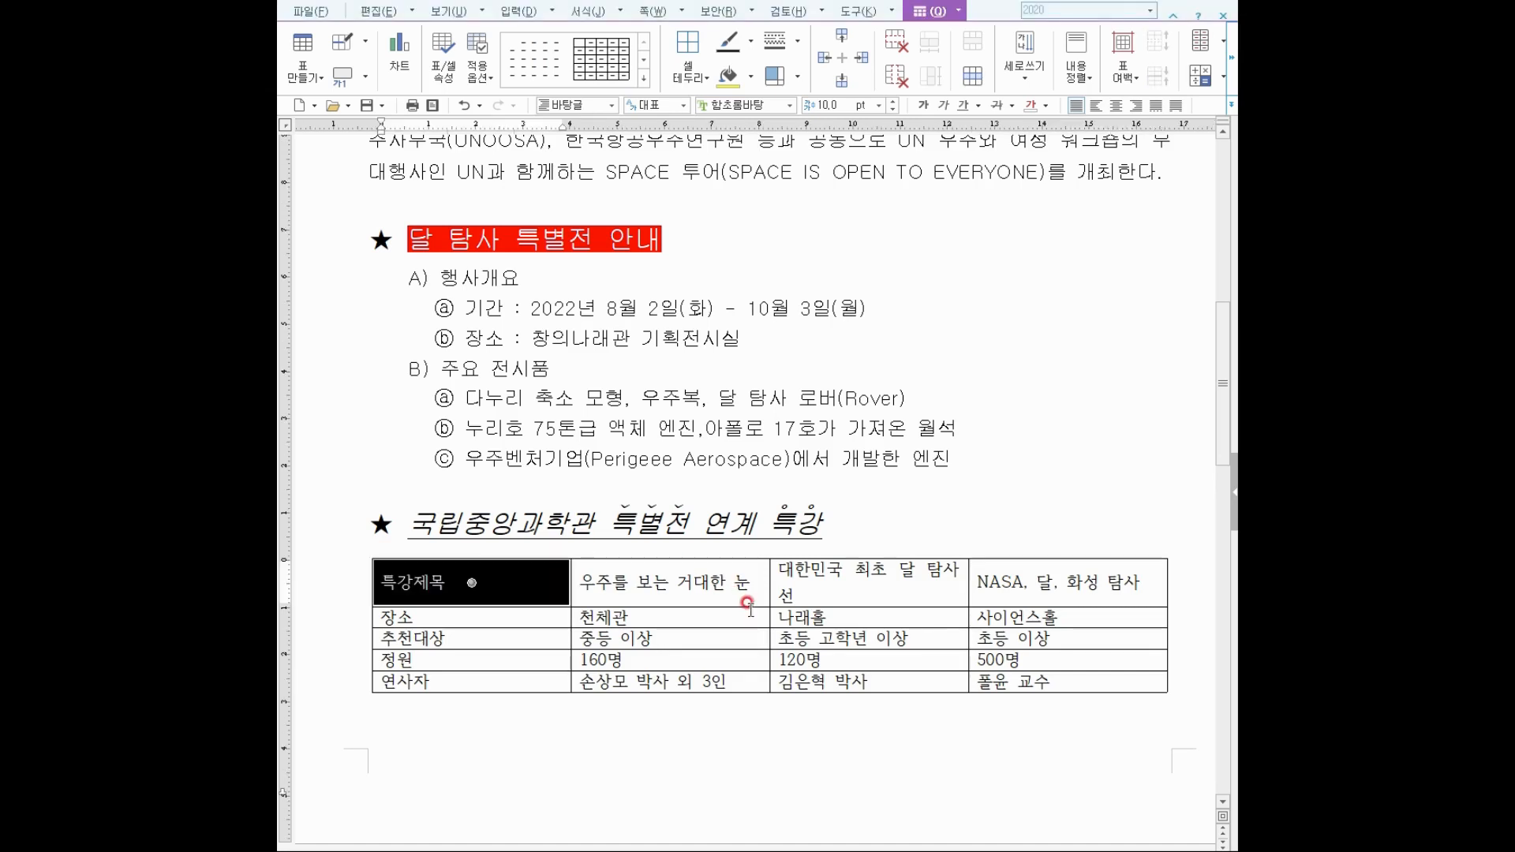
{"action": "key", "text": "F5"}
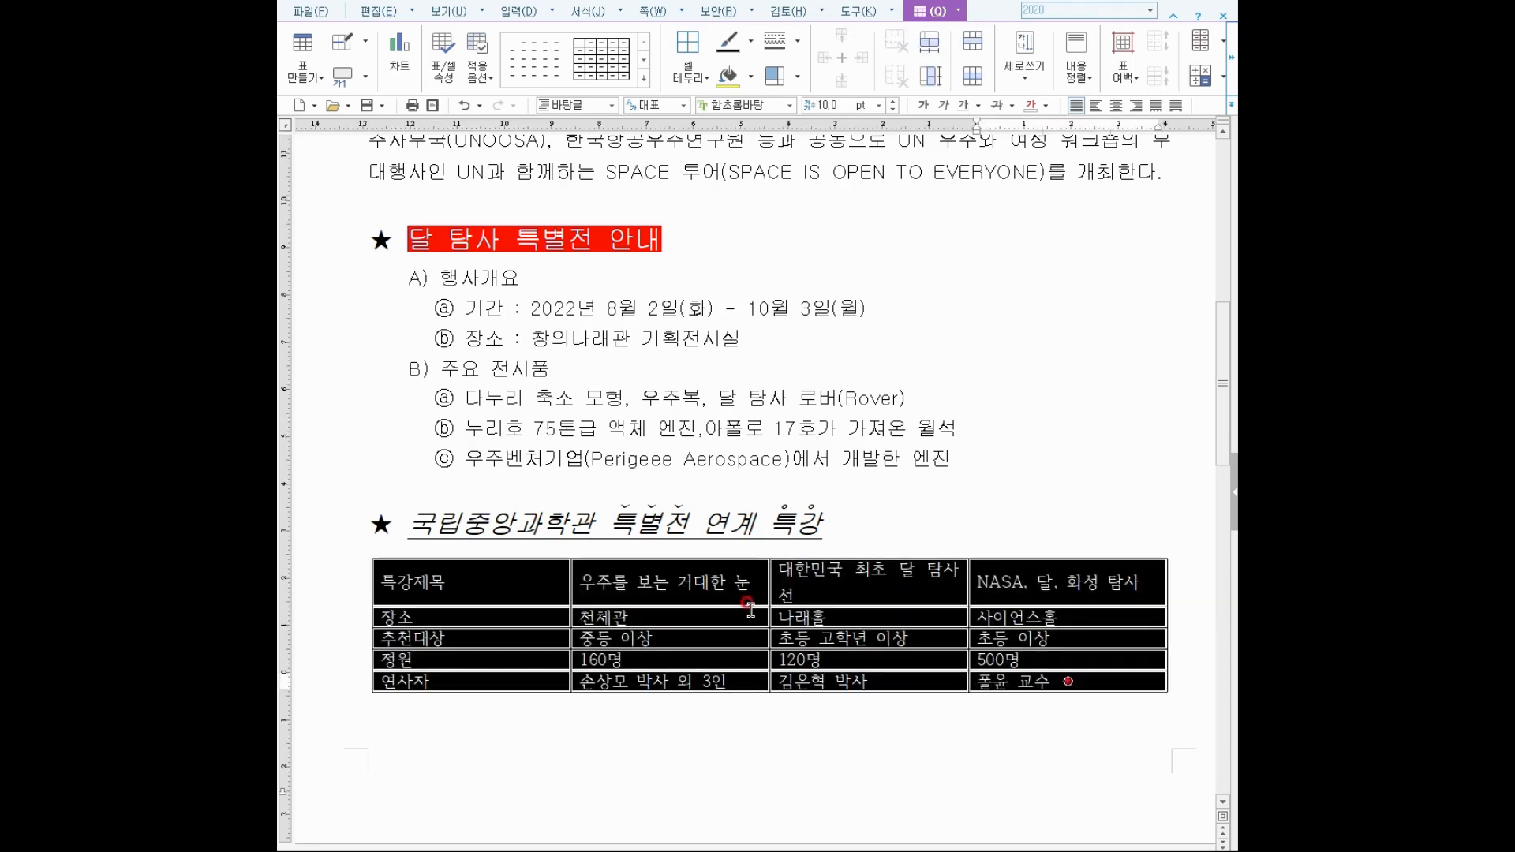
{"action": "left_click", "coordinate": [789, 109]}
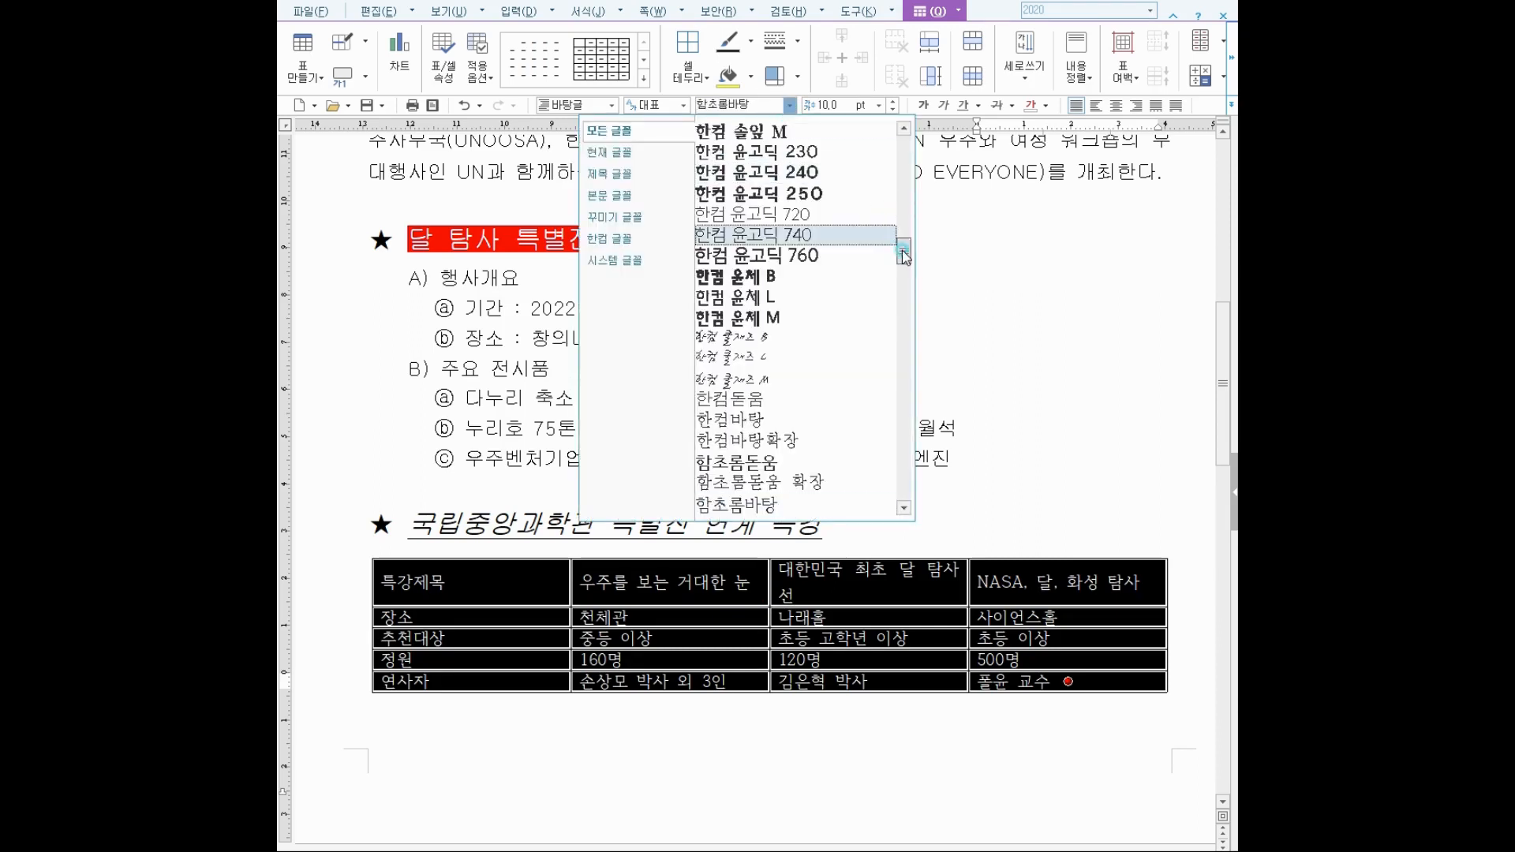
{"action": "scroll", "coordinate": [897, 188], "scroll_direction": "up", "scroll_amount": 5}
{"action": "left_click_drag", "start_coordinate": [898, 188], "coordinate": [899, 146]}
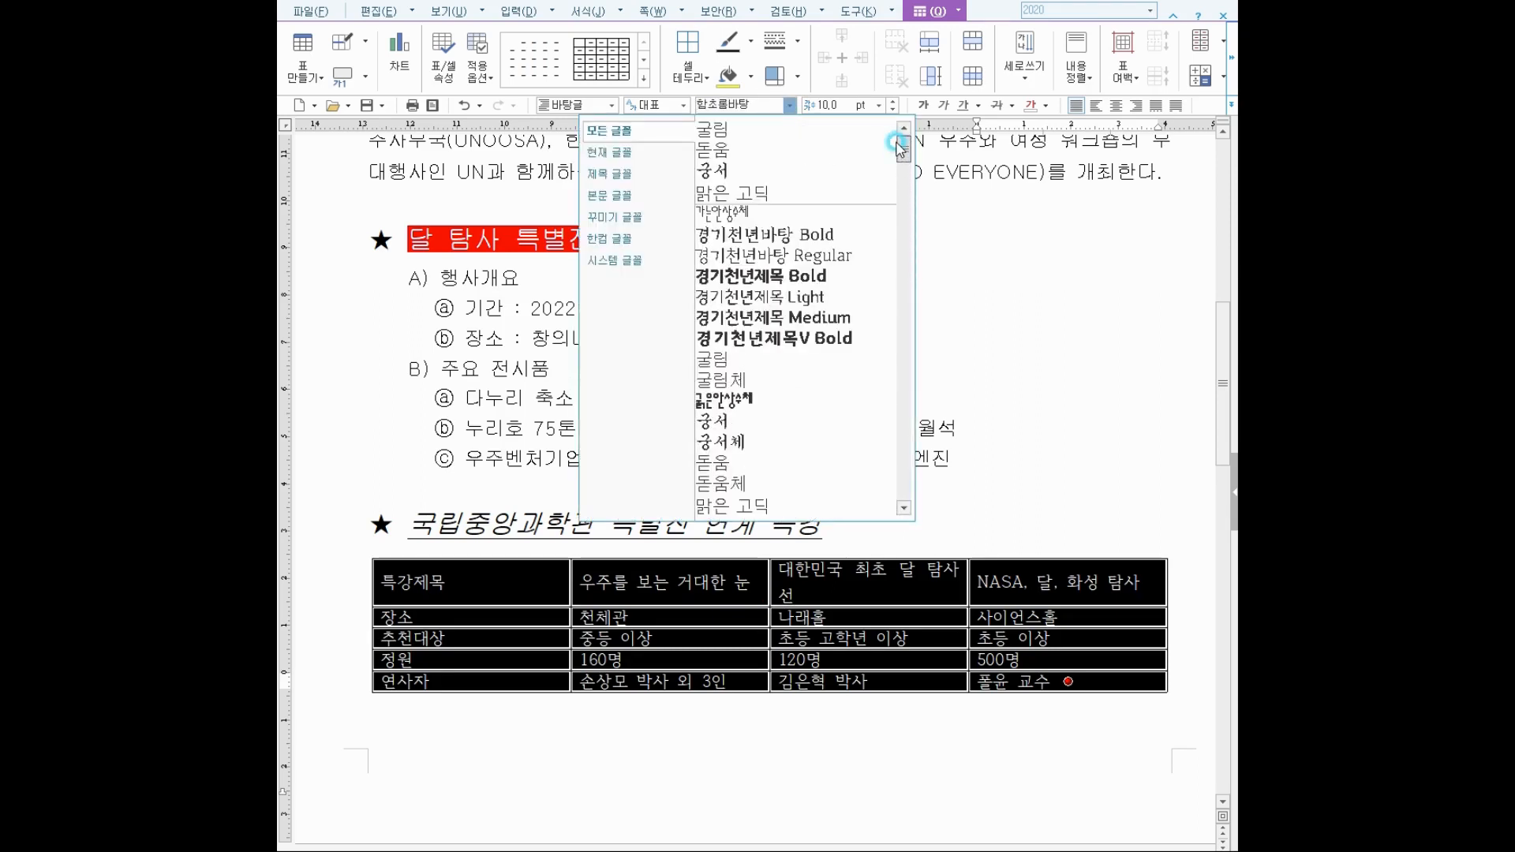
{"action": "left_click", "coordinate": [747, 461]}
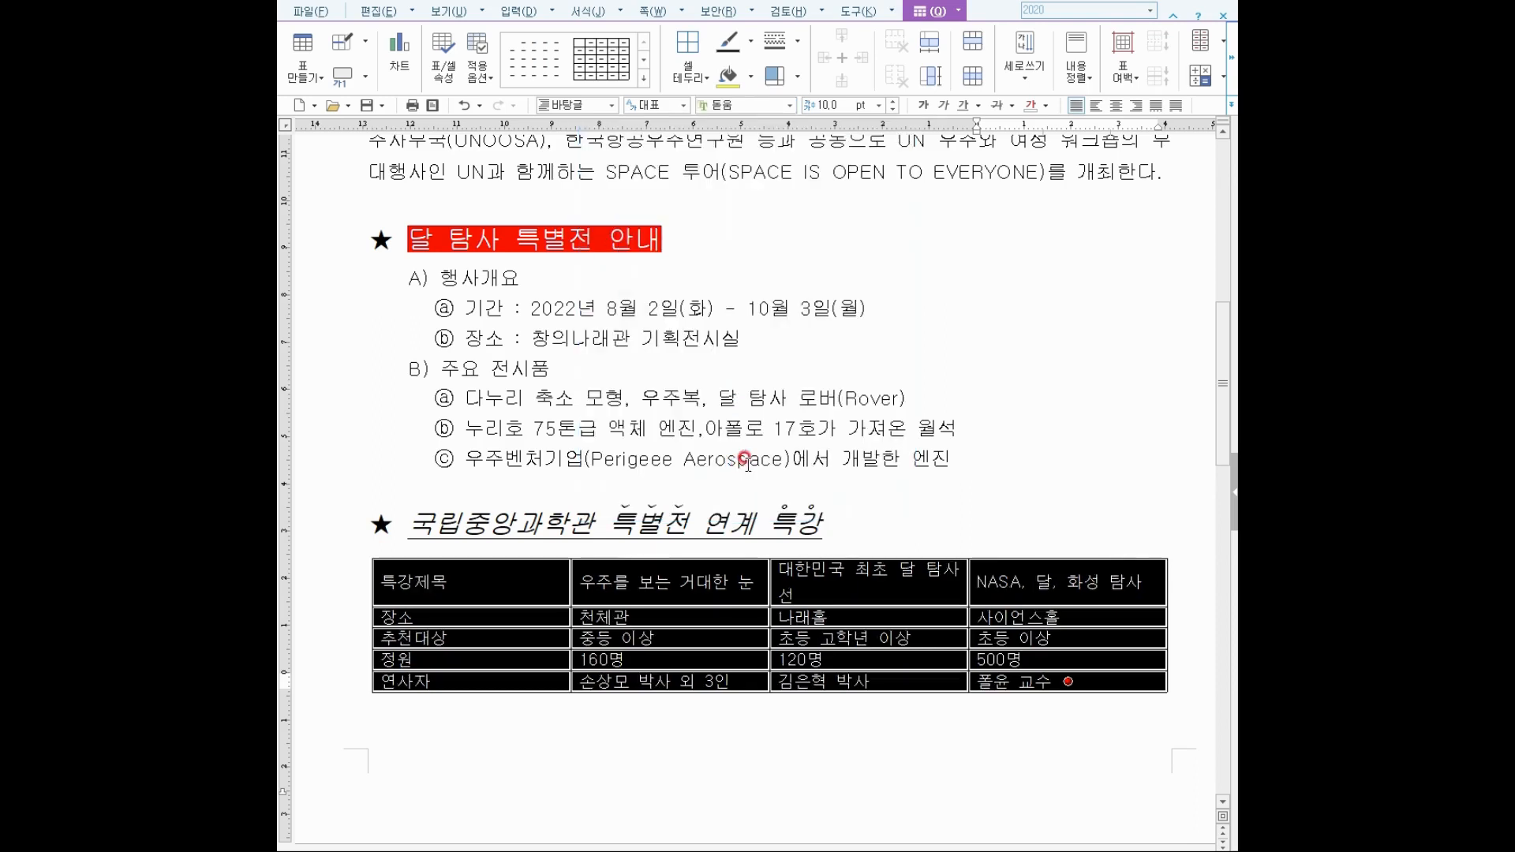
{"action": "left_click", "coordinate": [896, 105]}
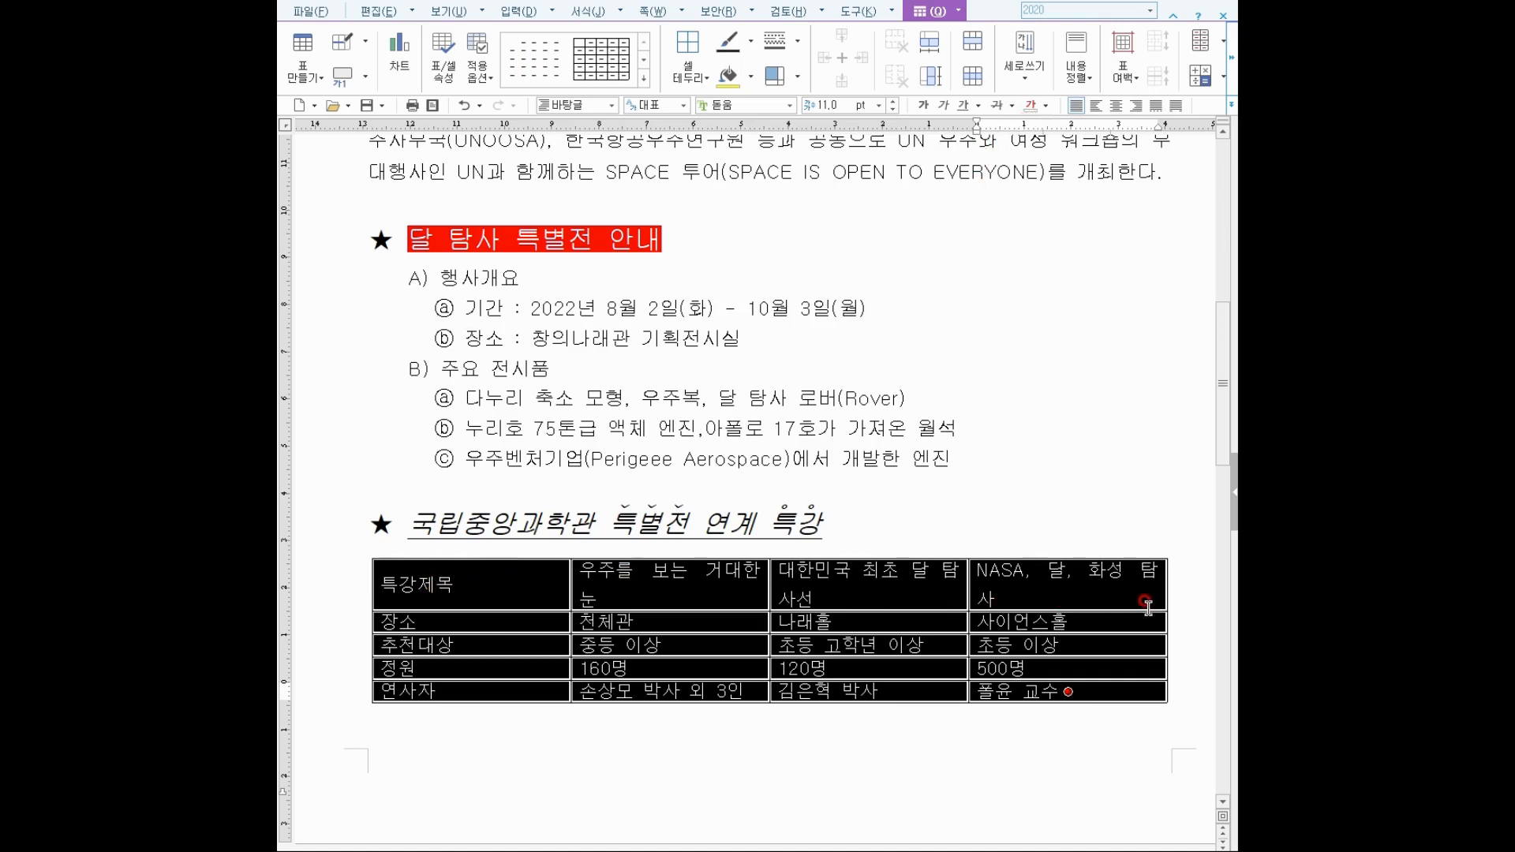
{"action": "left_click_drag", "start_coordinate": [424, 566], "coordinate": [1068, 584]}
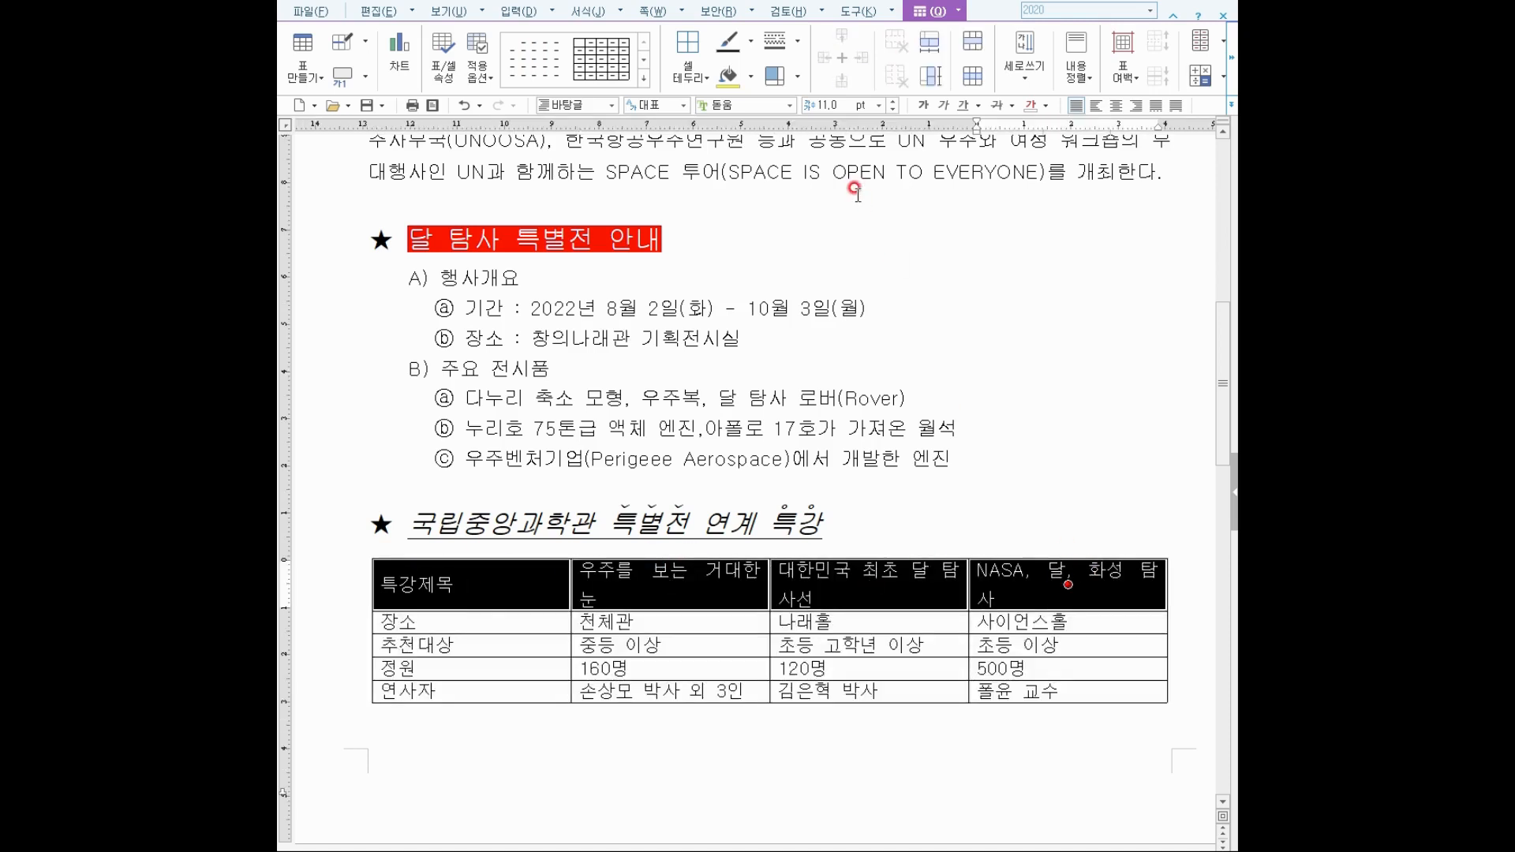
Fill the header row cells yellow and switch the colour palette to the Office theme.
{"action": "left_click", "coordinate": [750, 76]}
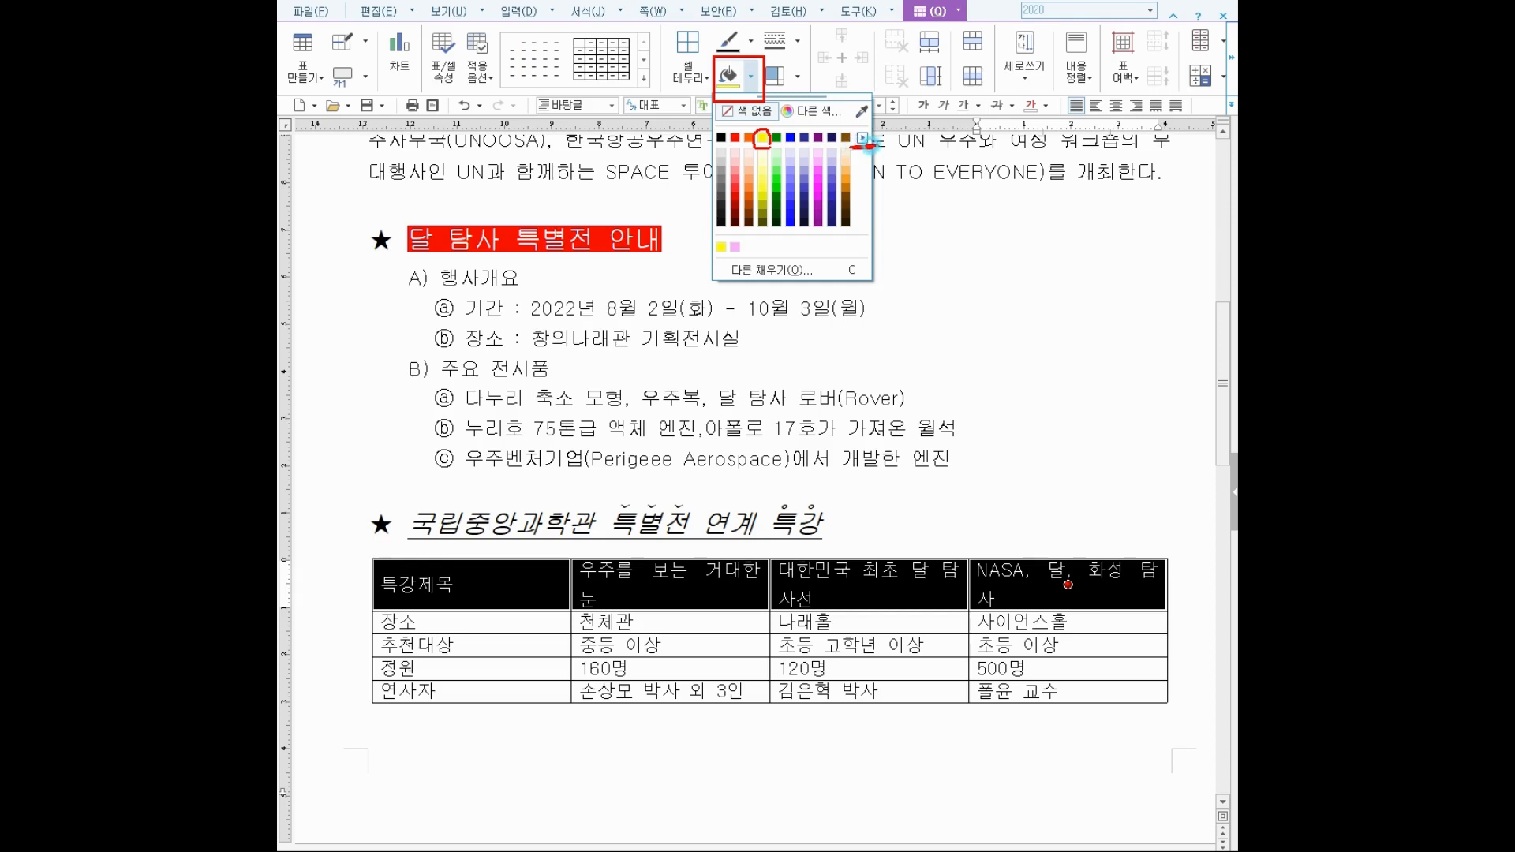
{"action": "key", "text": "Escape"}
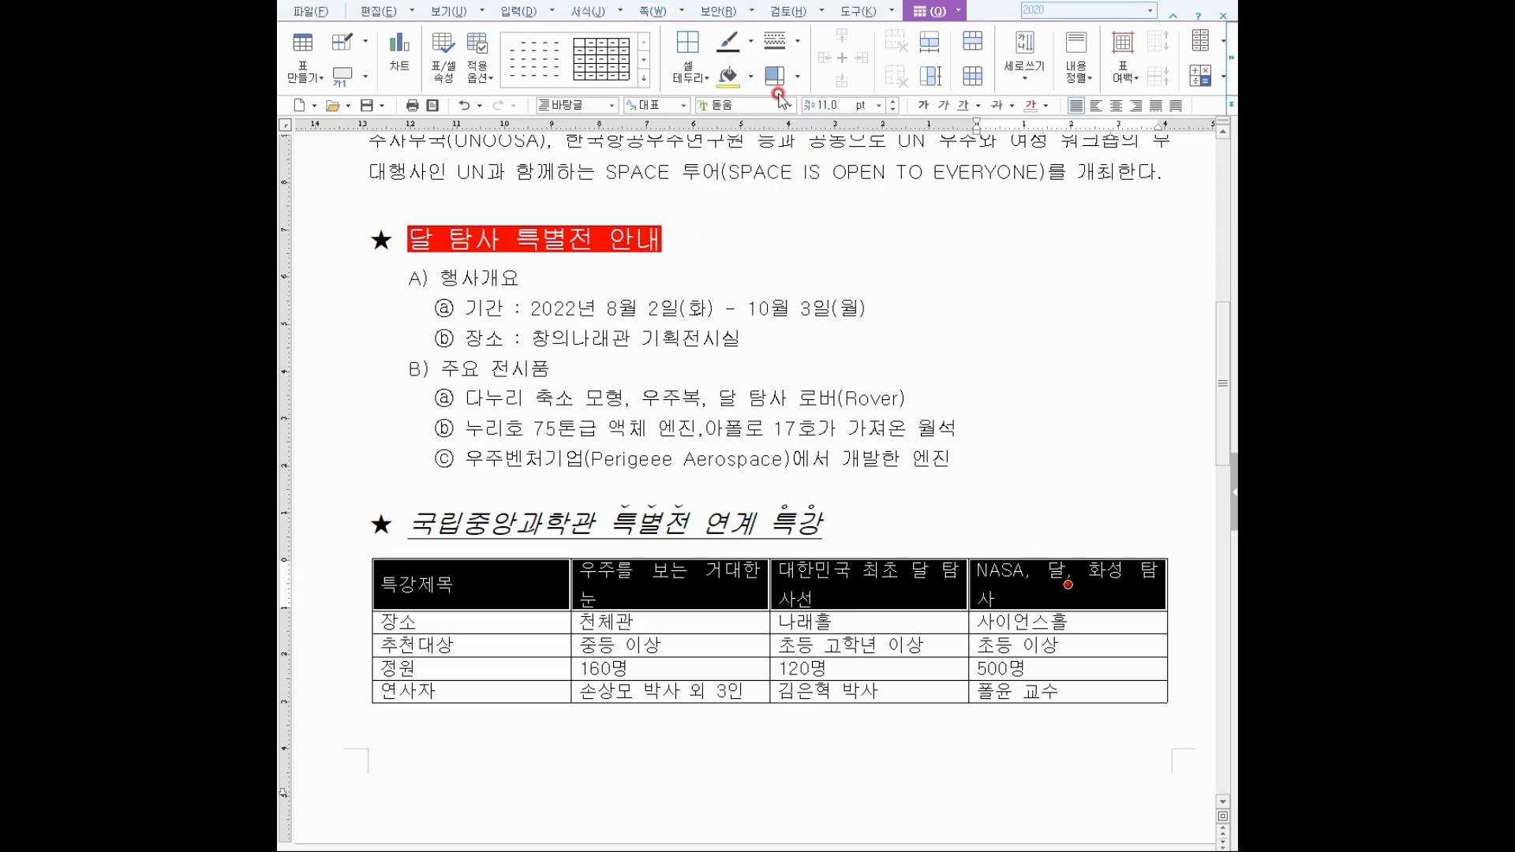
{"action": "left_click", "coordinate": [751, 75]}
{"action": "left_click", "coordinate": [763, 138]}
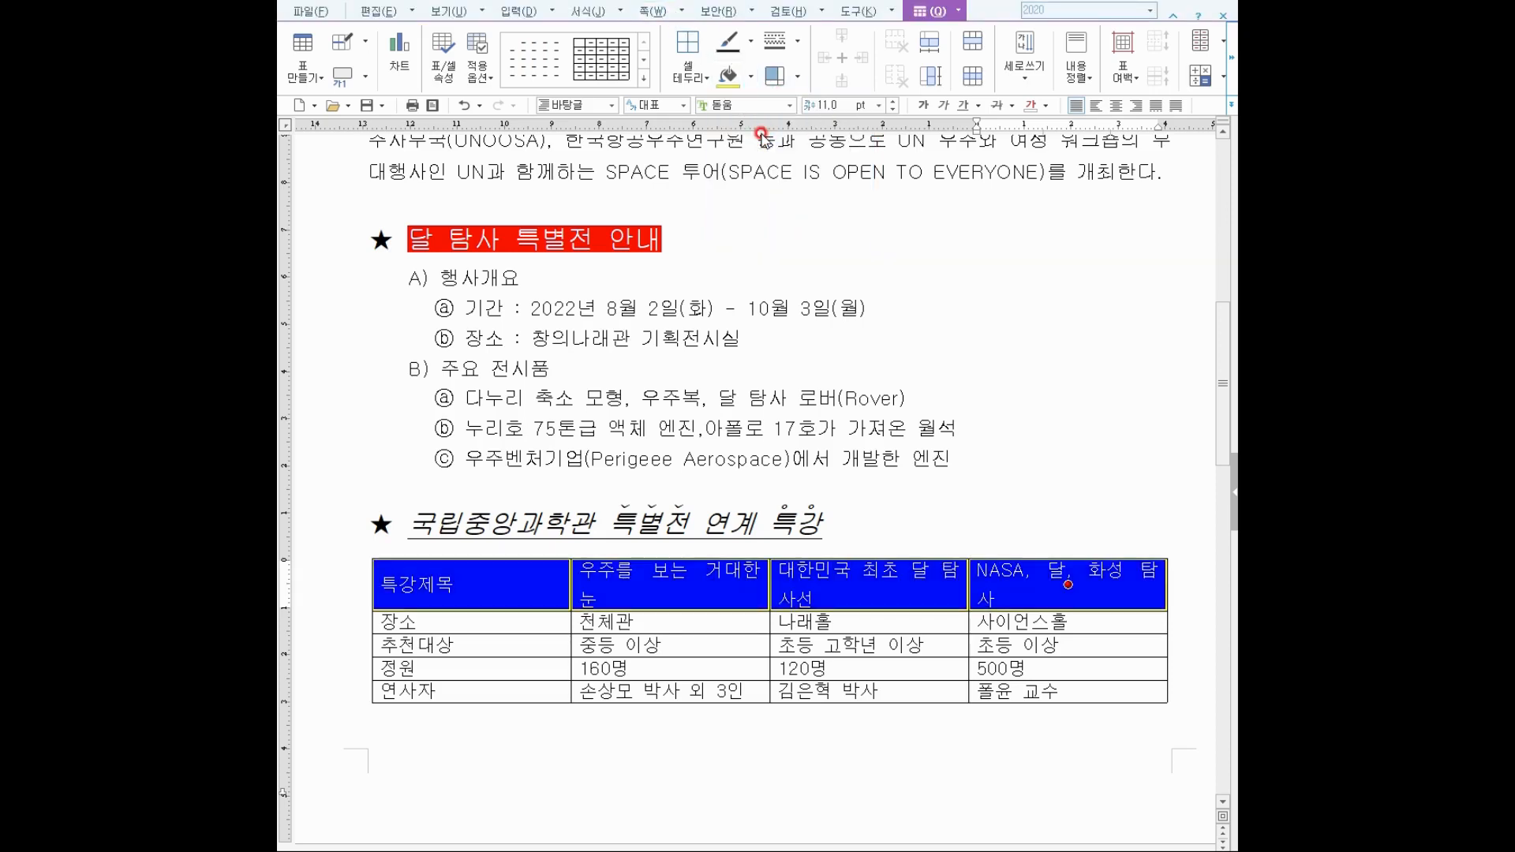
{"action": "left_click", "coordinate": [754, 80]}
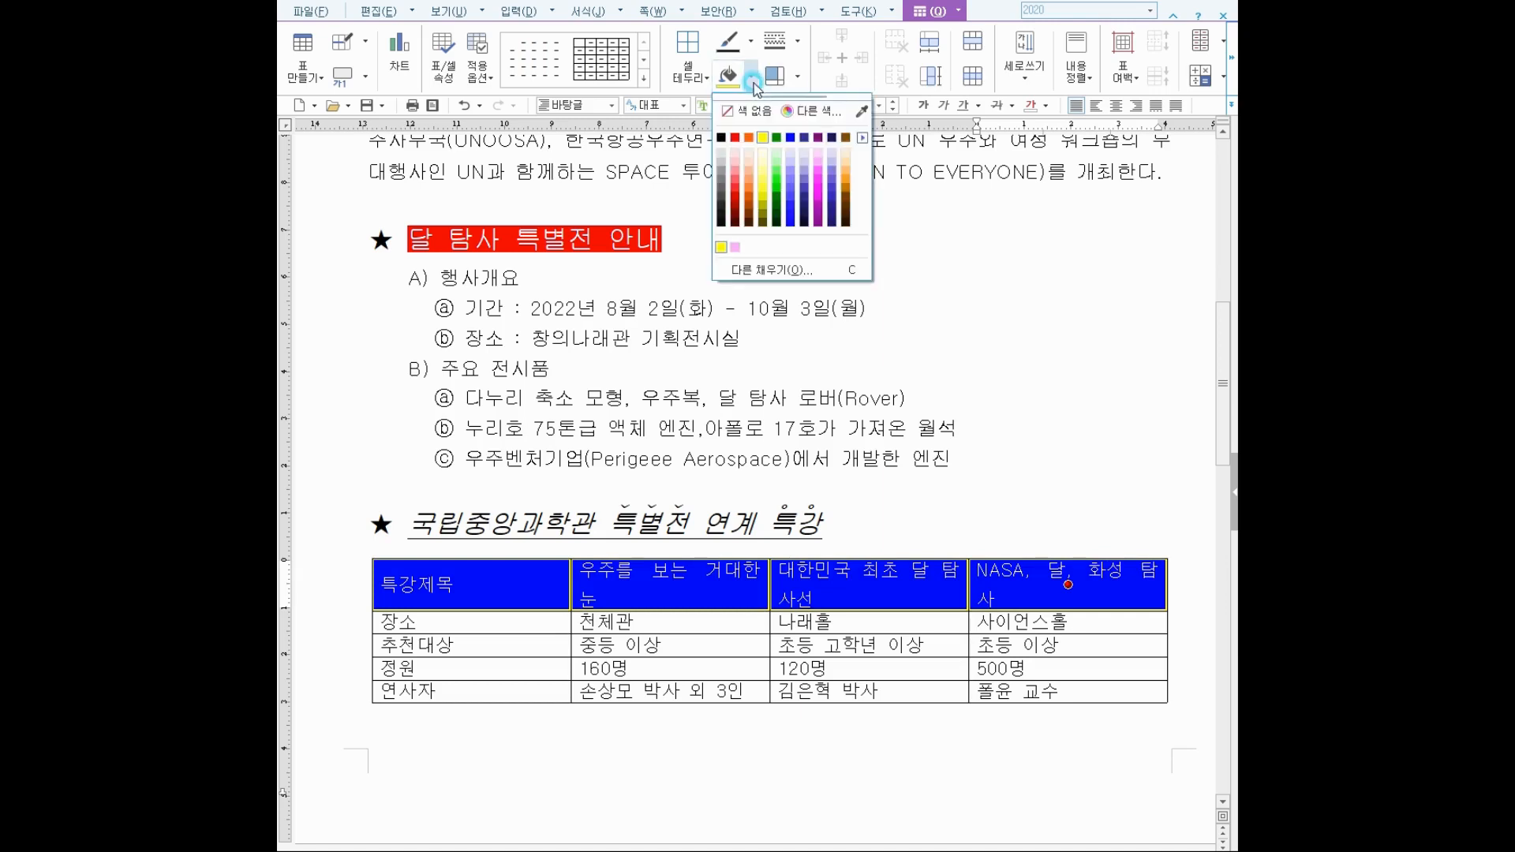
{"action": "left_click", "coordinate": [862, 138]}
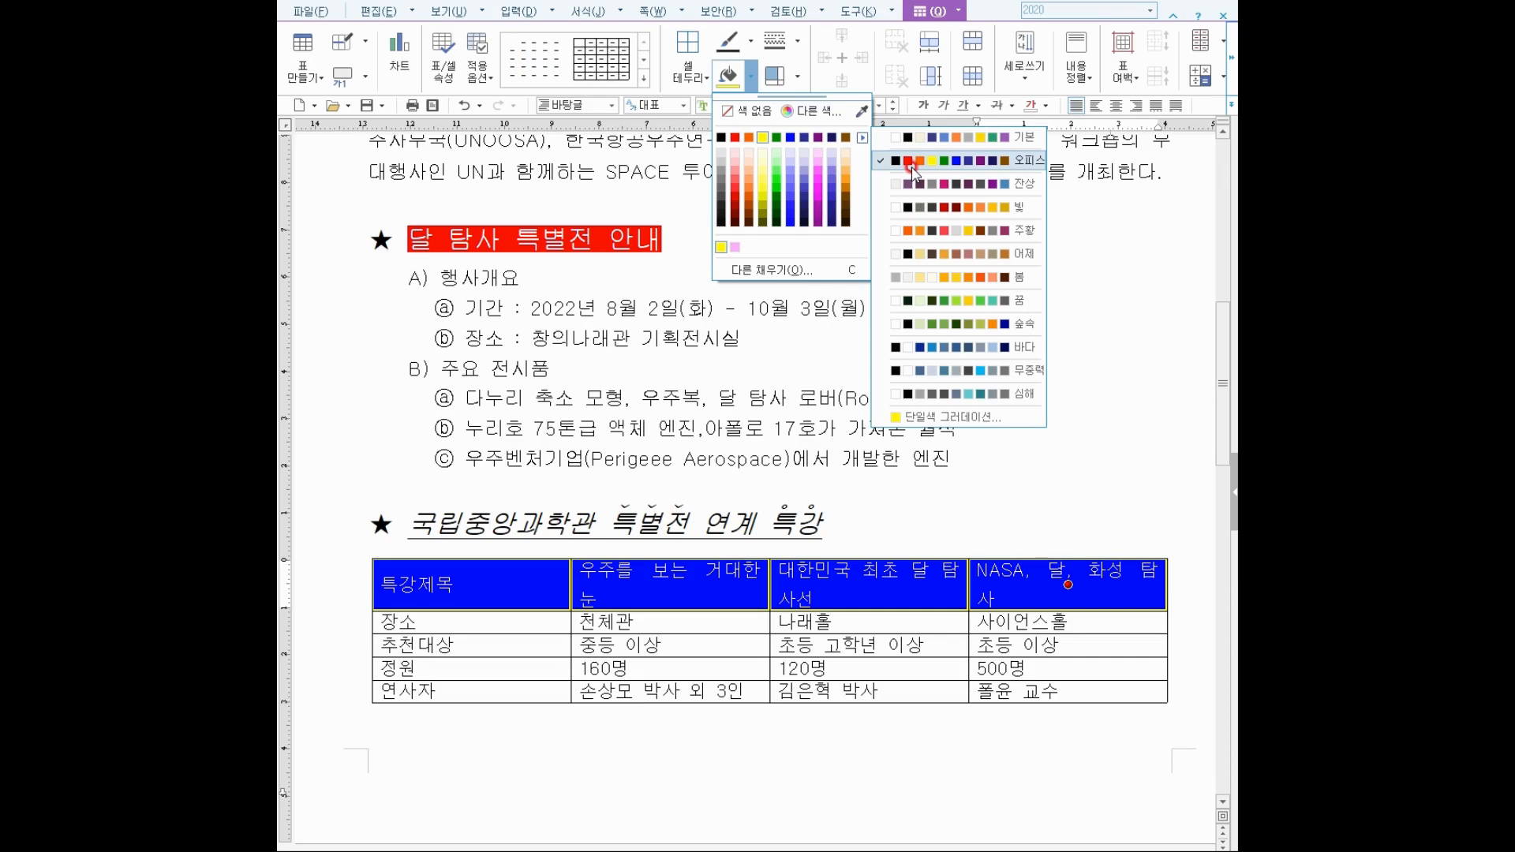
{"action": "left_click", "coordinate": [911, 164]}
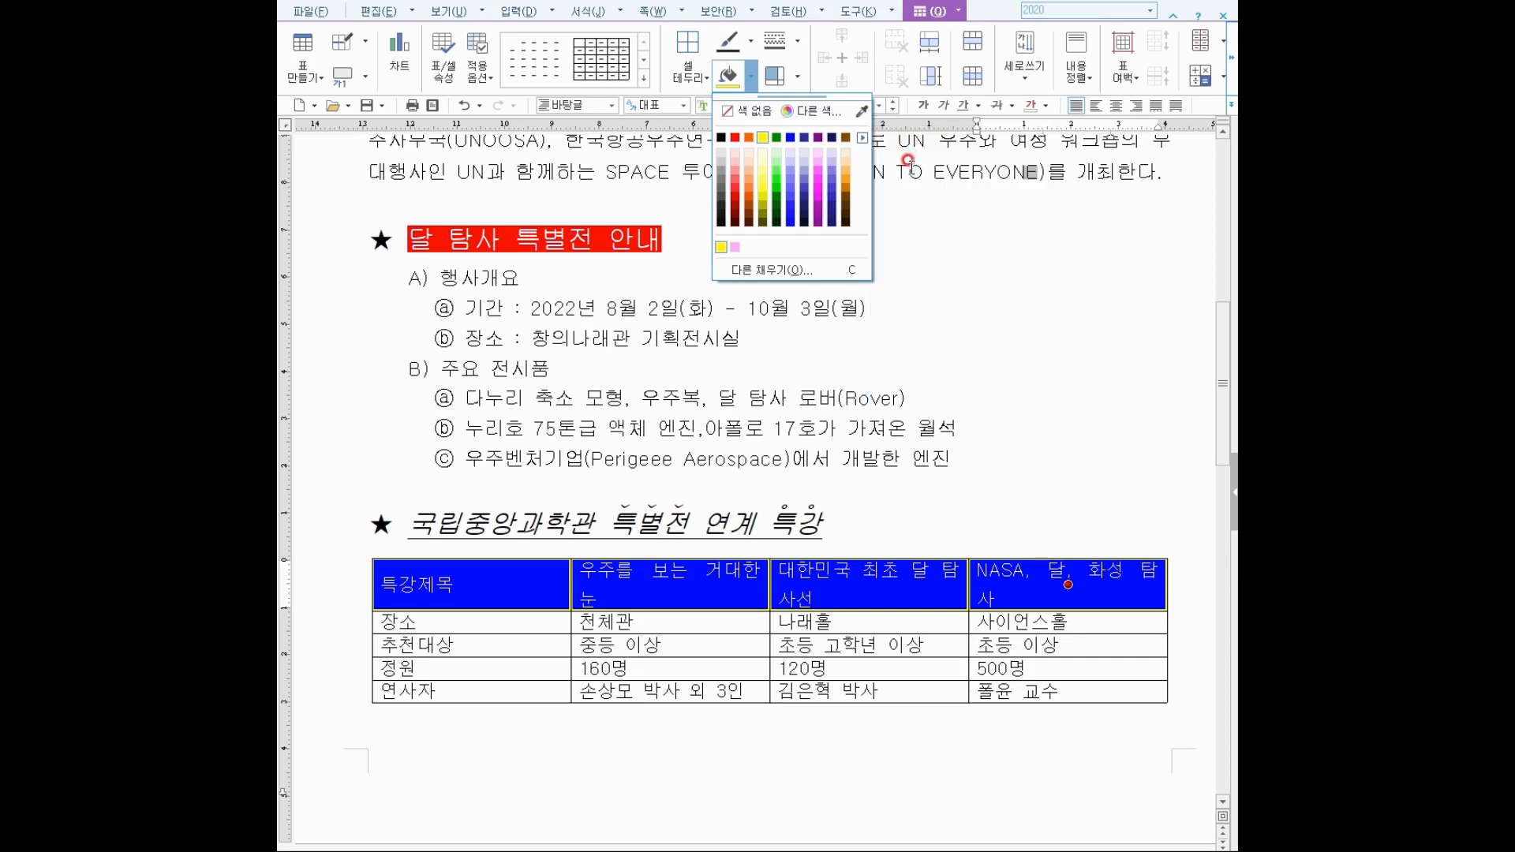
{"action": "left_click", "coordinate": [875, 459]}
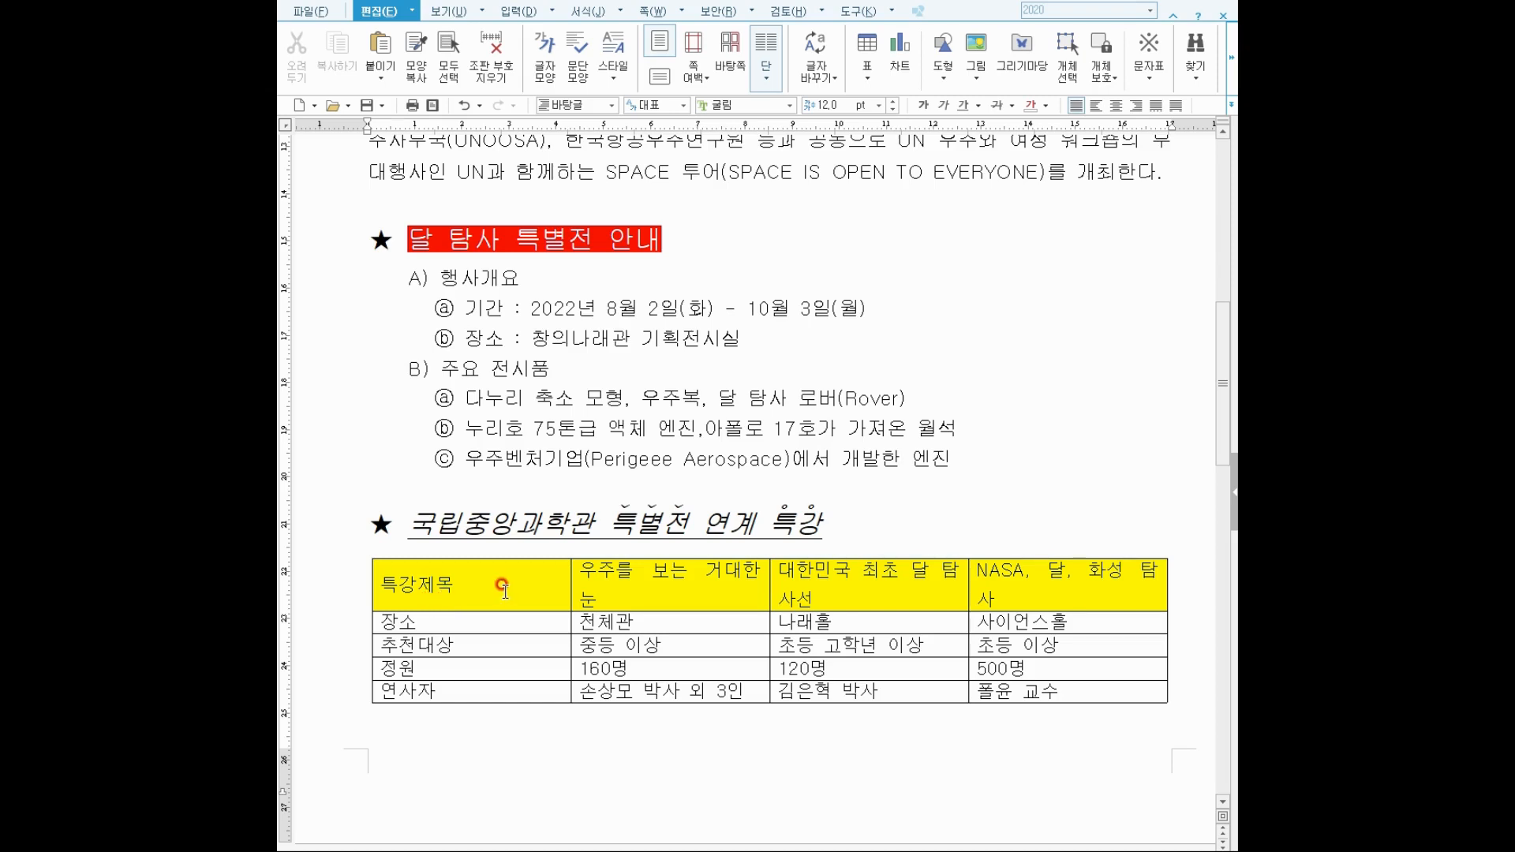
Narrow the first column and adjust the third and last columns so each header fits on one line.
{"action": "left_click", "coordinate": [480, 590]}
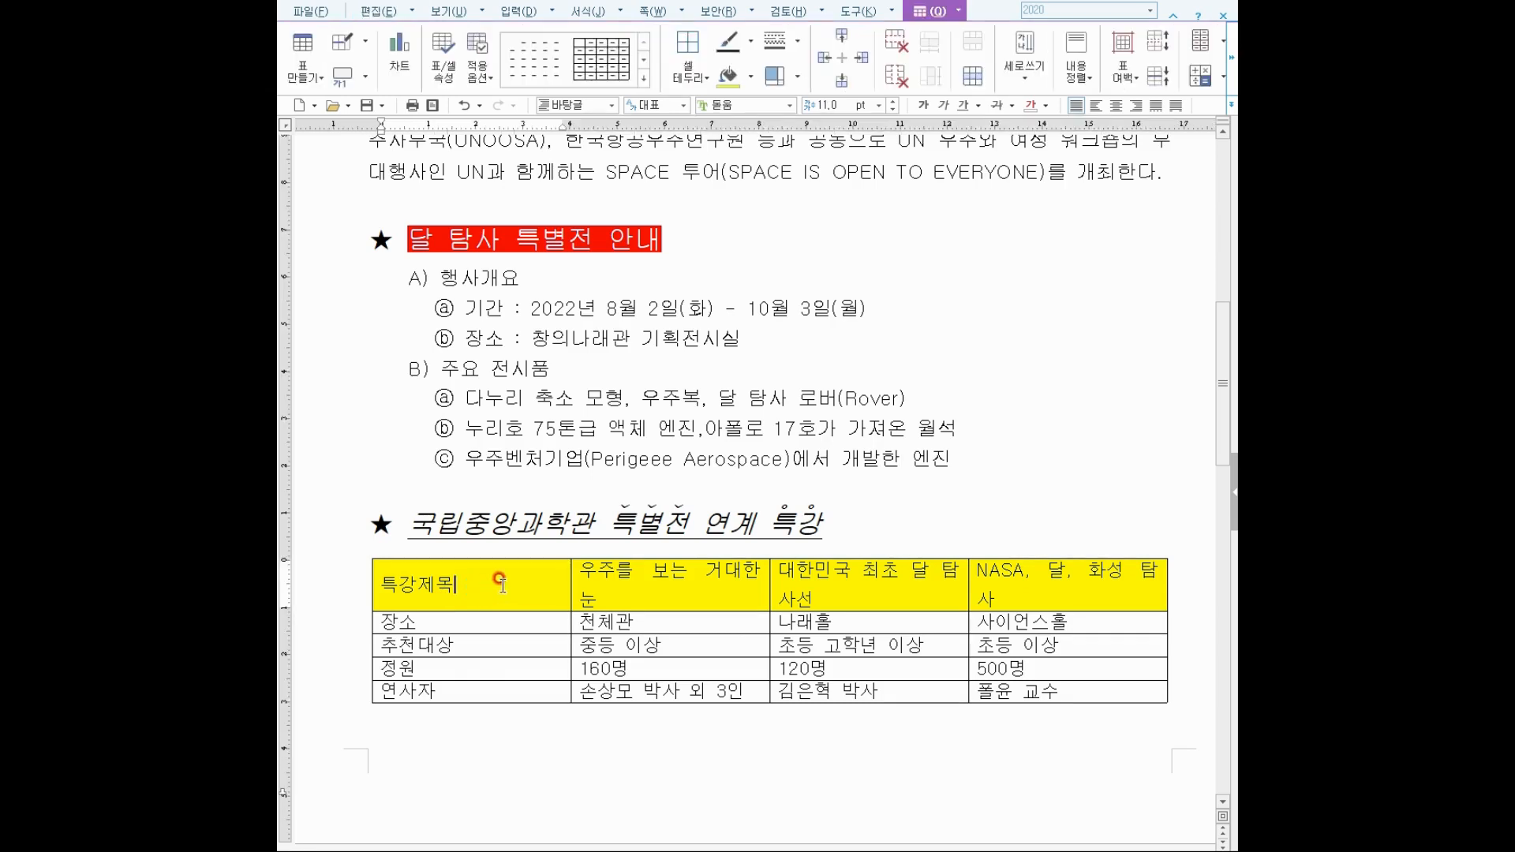
{"action": "left_click_drag", "start_coordinate": [572, 590], "coordinate": [480, 586]}
{"action": "left_click_drag", "start_coordinate": [806, 598], "coordinate": [739, 604]}
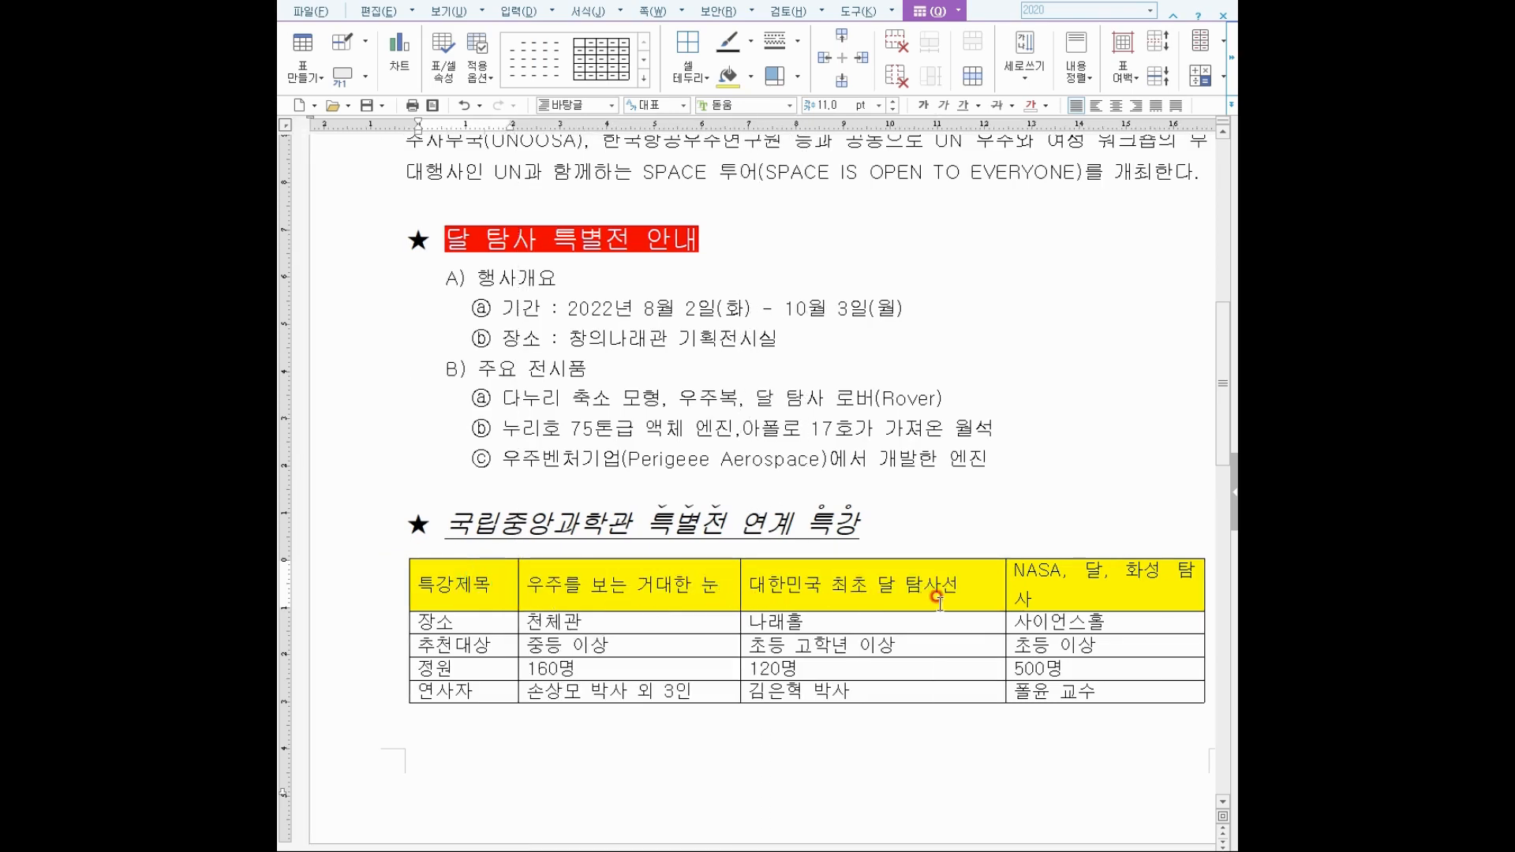
{"action": "mouse_move", "coordinate": [1004, 598]}
{"action": "left_mouse_down"}
{"action": "mouse_move", "coordinate": [951, 599]}
{"action": "mouse_move", "coordinate": [977, 598]}
{"action": "left_mouse_up"}
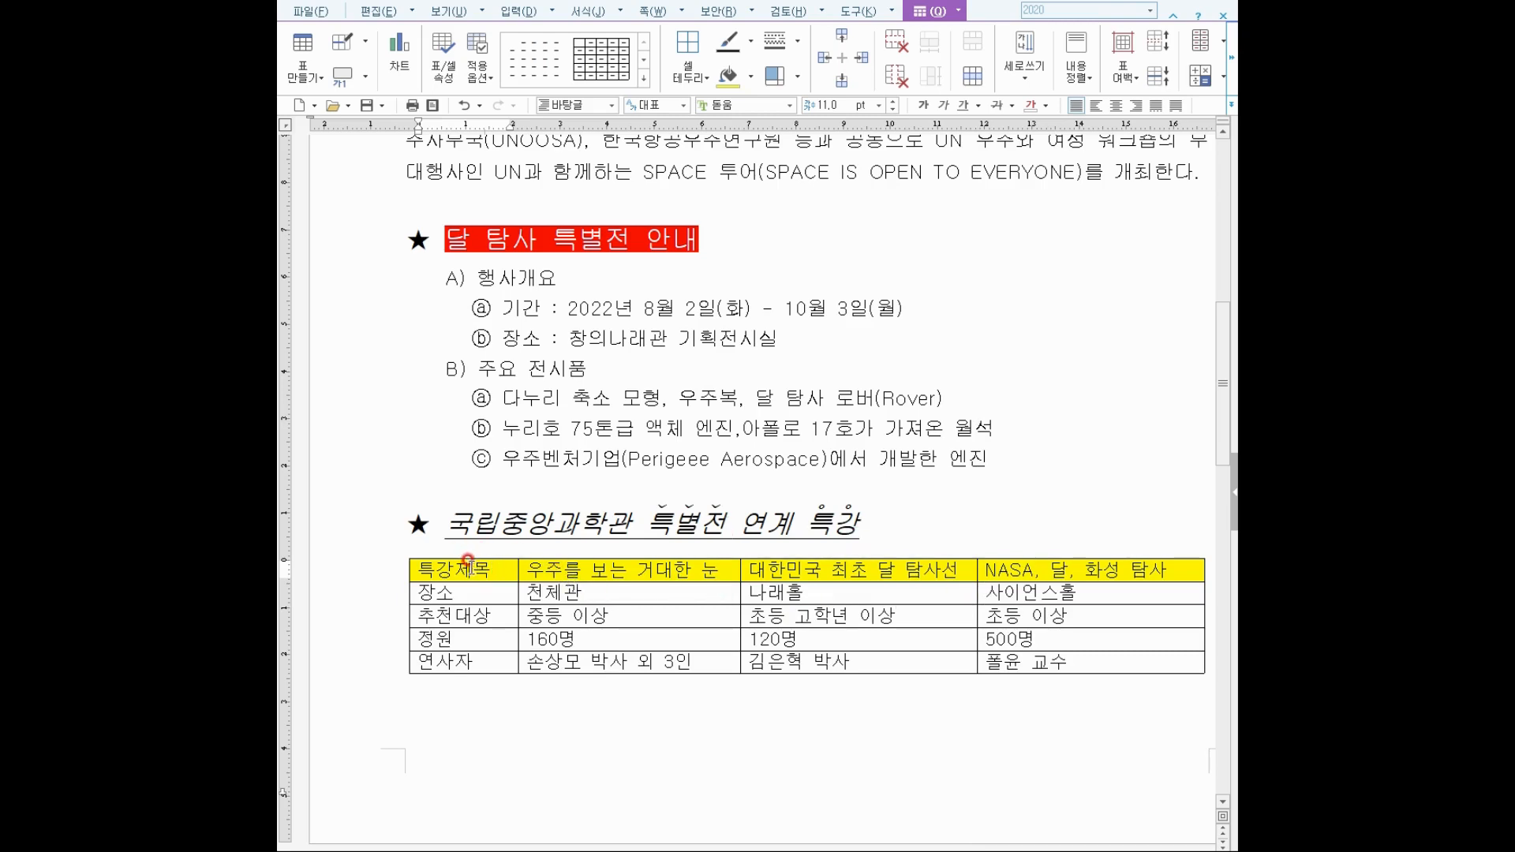
{"action": "left_click_drag", "start_coordinate": [467, 561], "coordinate": [1006, 651]}
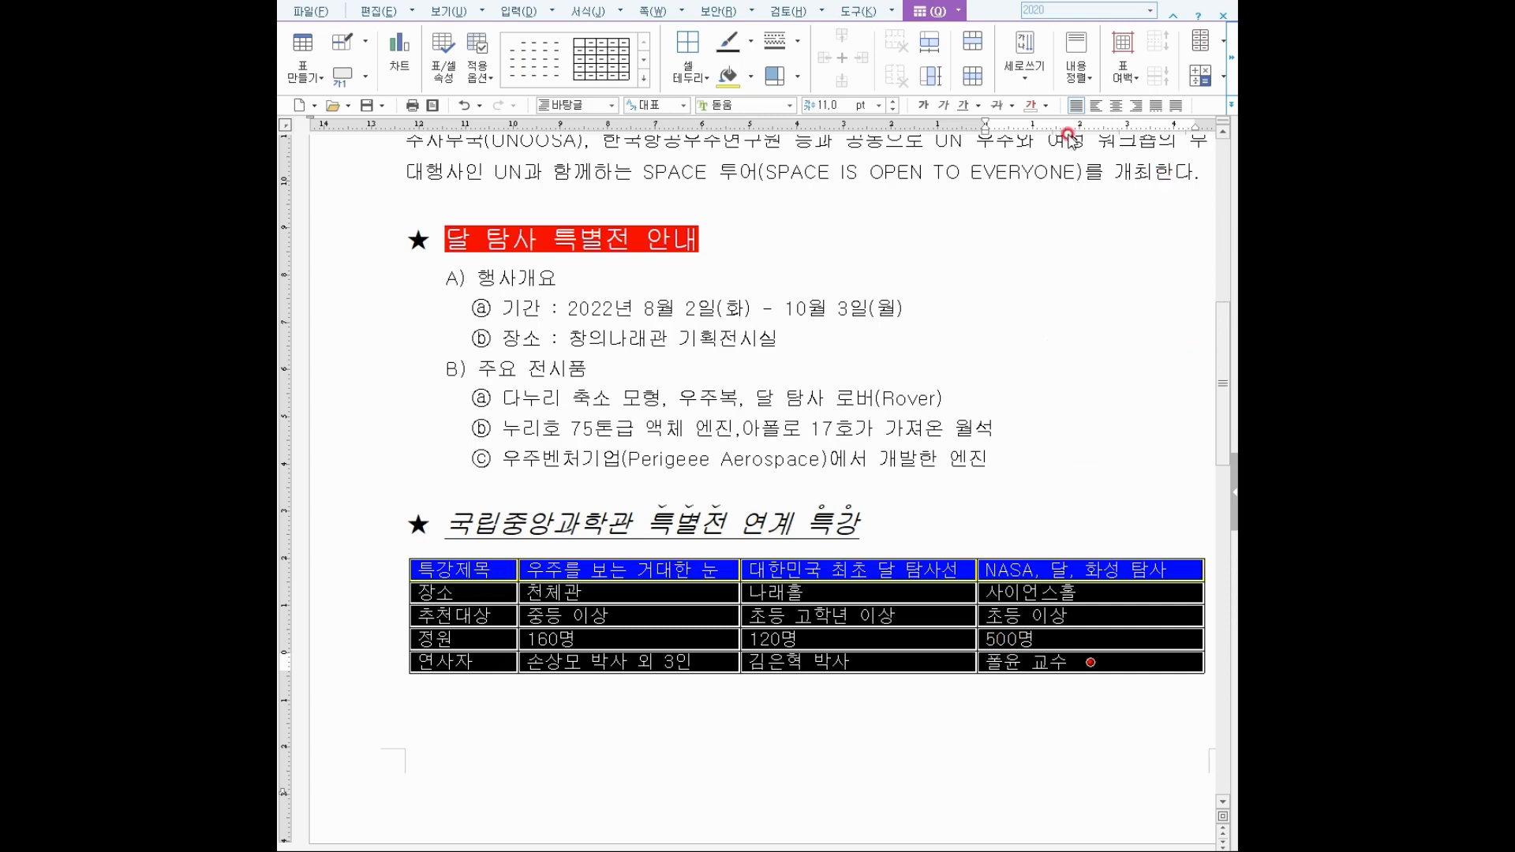
Centre-align all table text and set a double-line border on the table's outside edges.
{"action": "left_click", "coordinate": [1118, 106]}
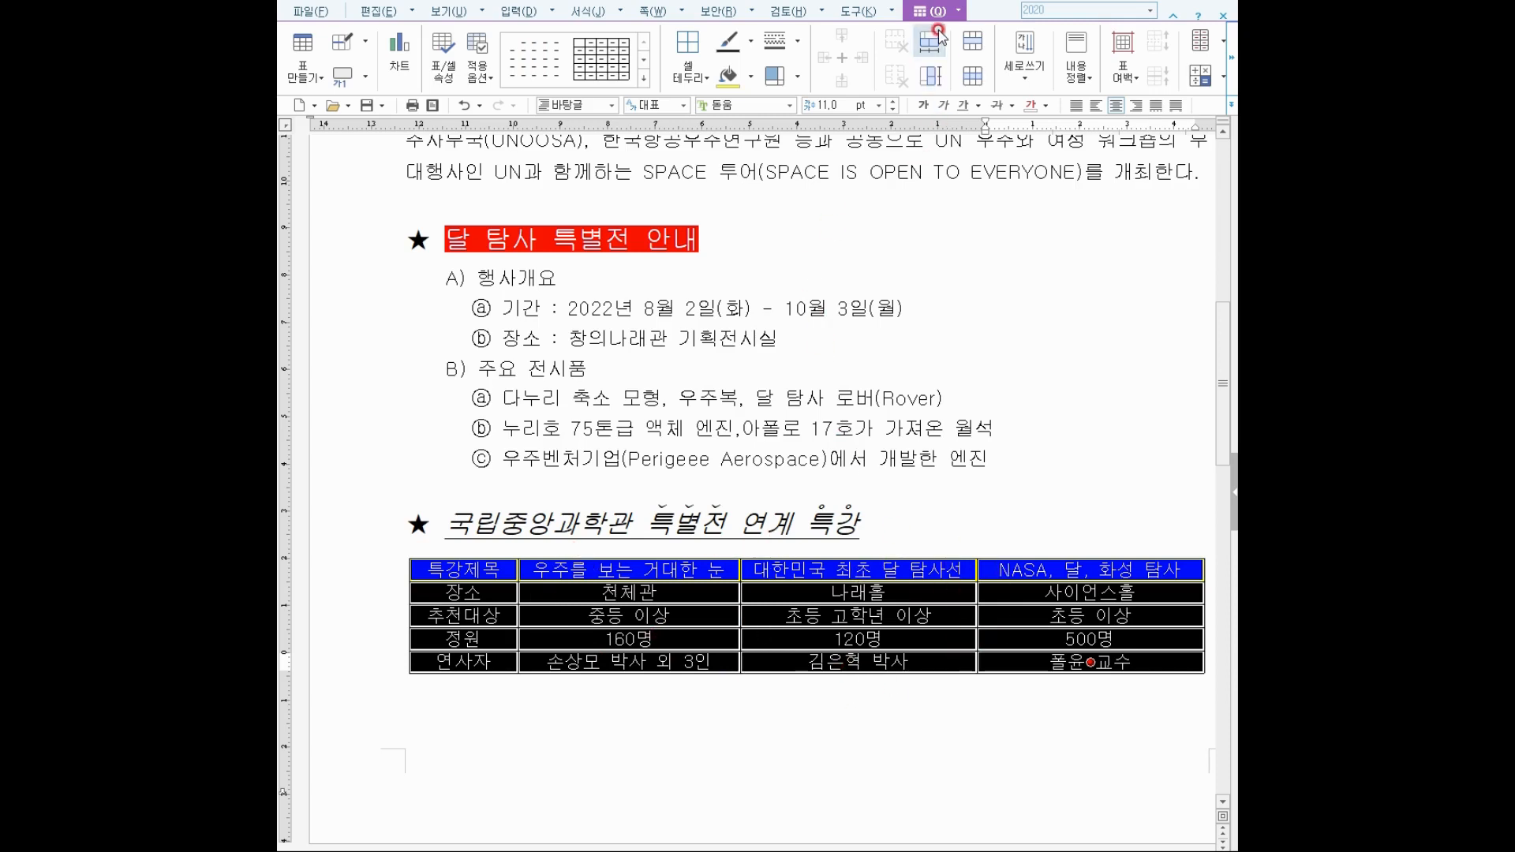
{"action": "left_click", "coordinate": [799, 45]}
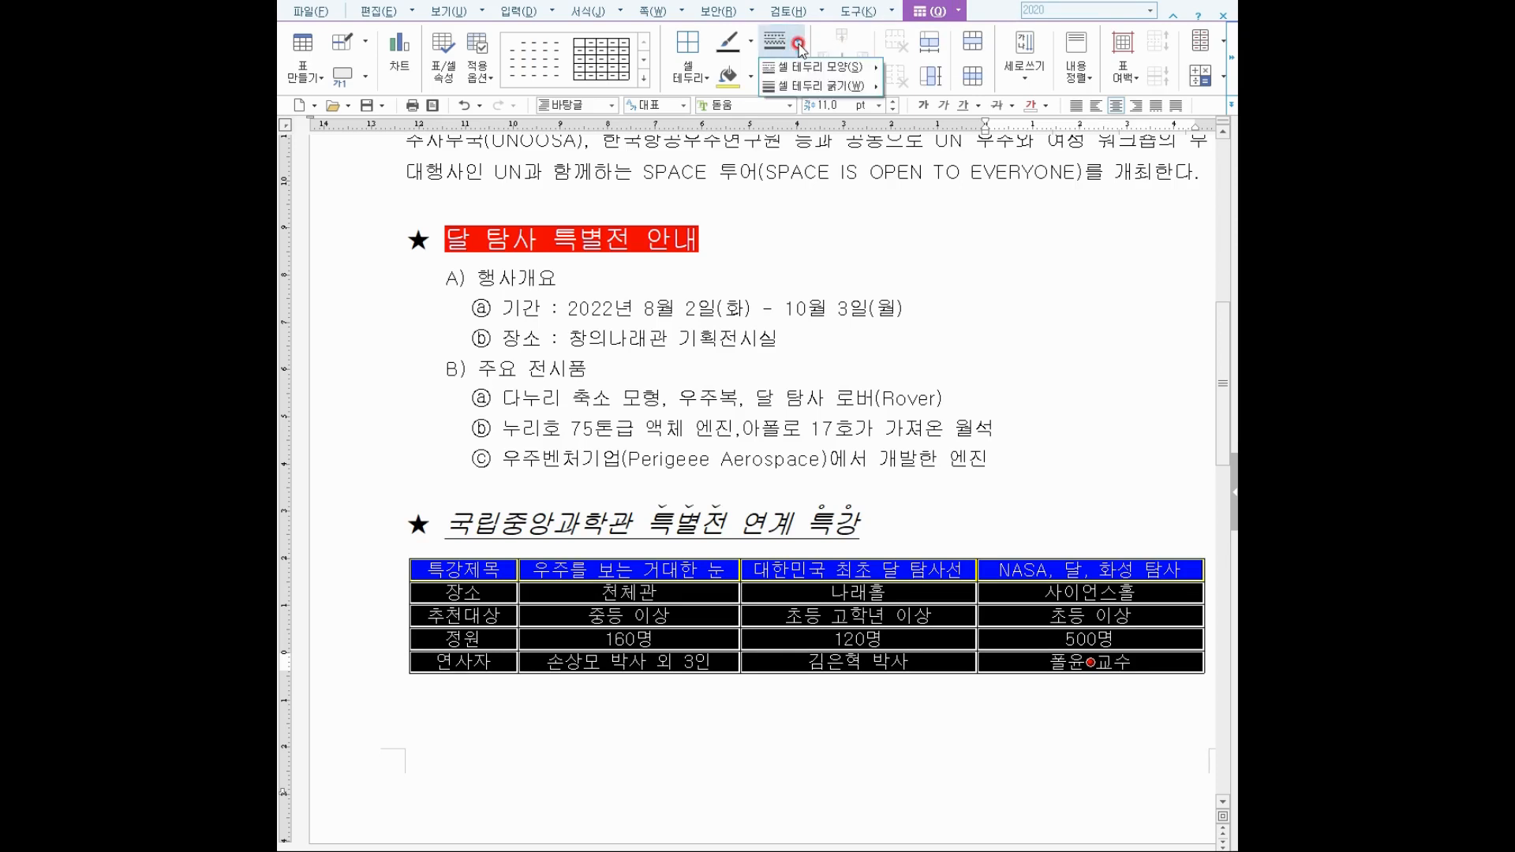
{"action": "mouse_move", "coordinate": [852, 67]}
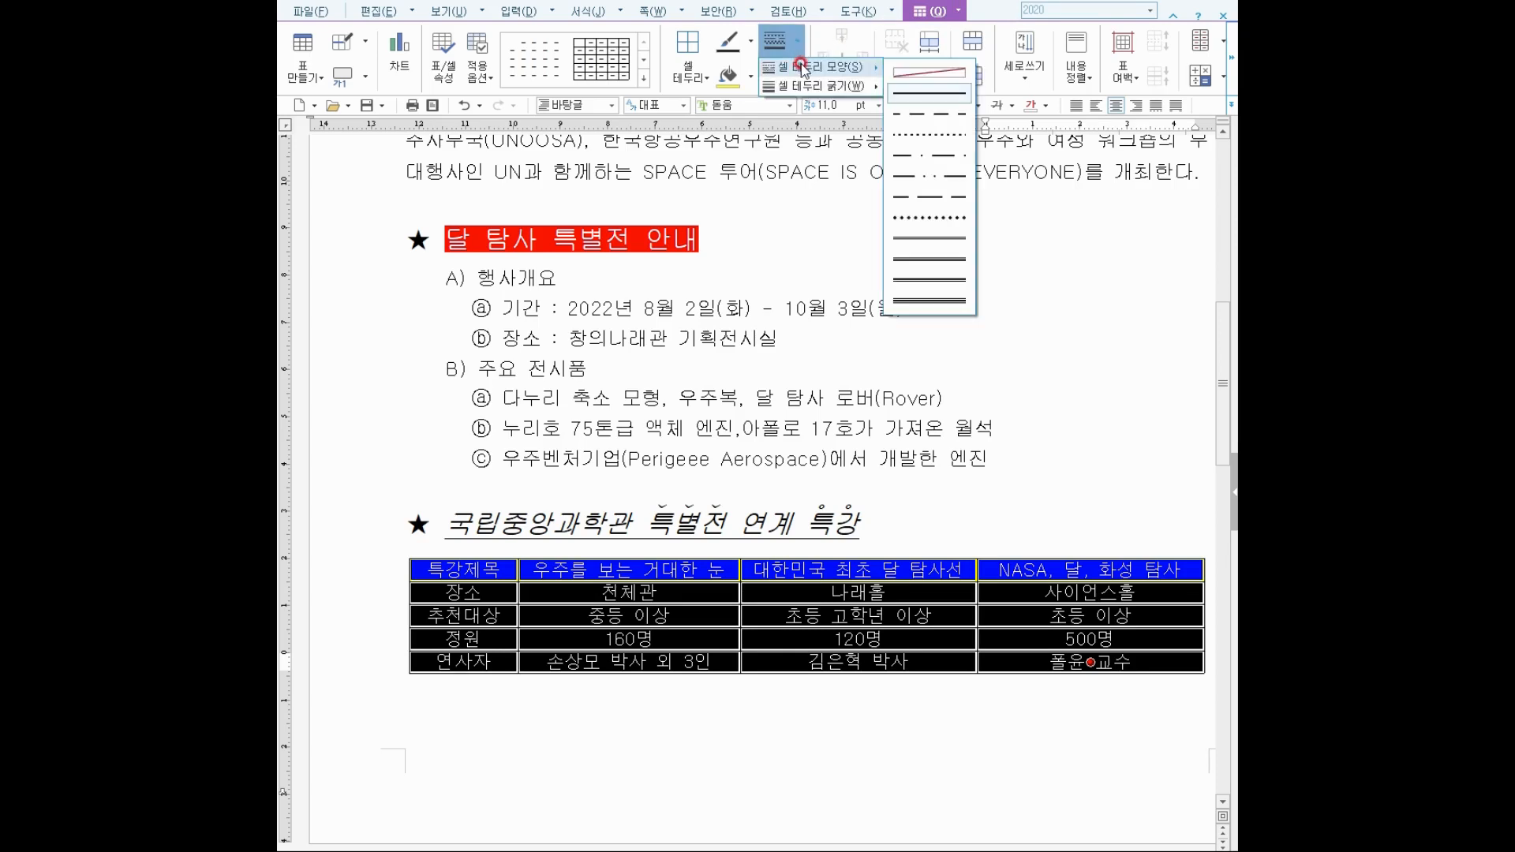
{"action": "left_click", "coordinate": [955, 249]}
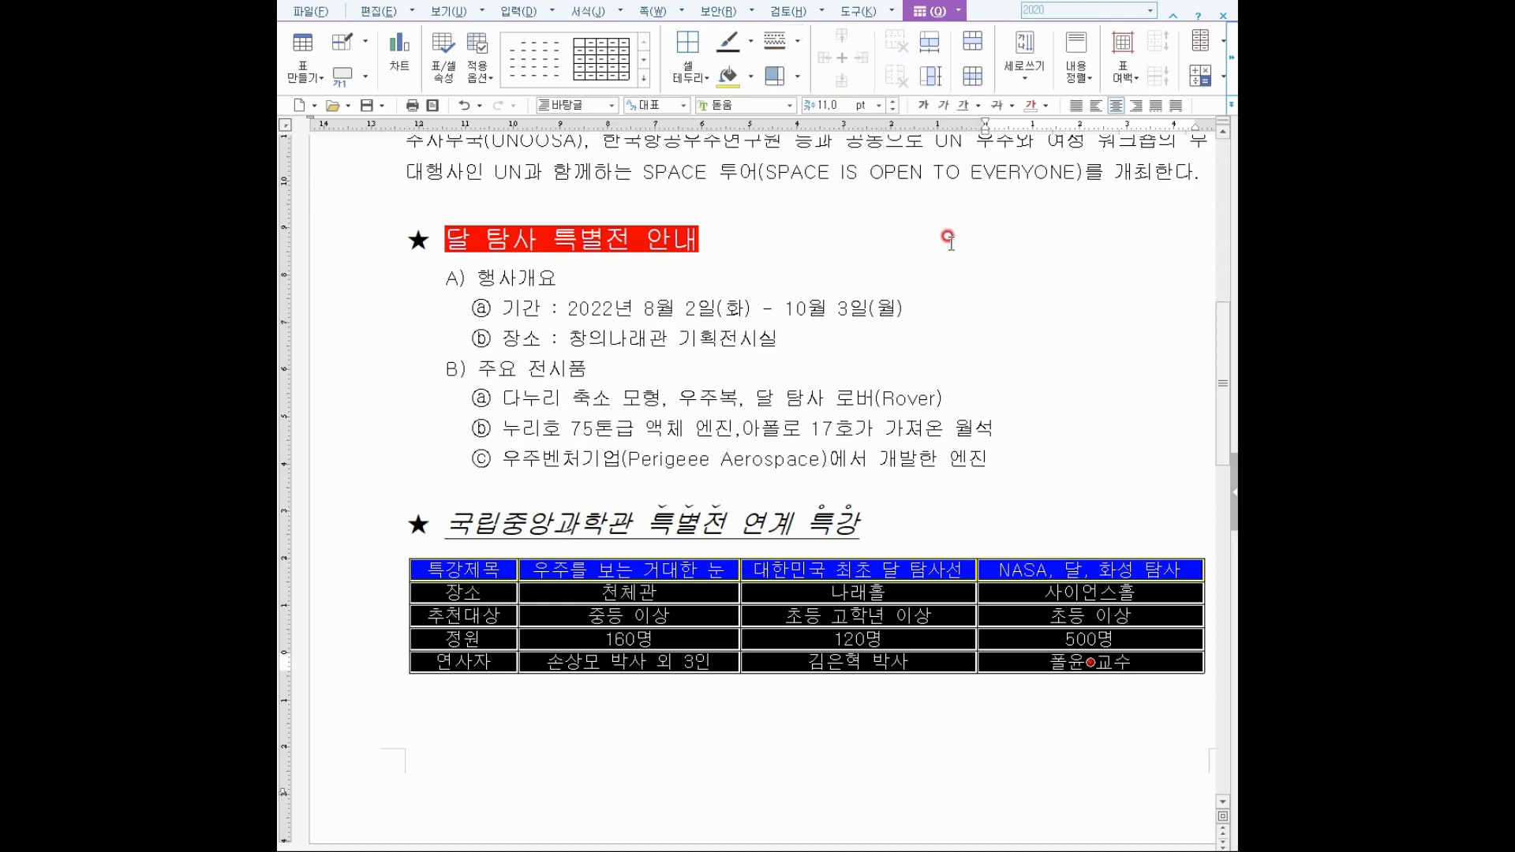
{"action": "left_click", "coordinate": [692, 77]}
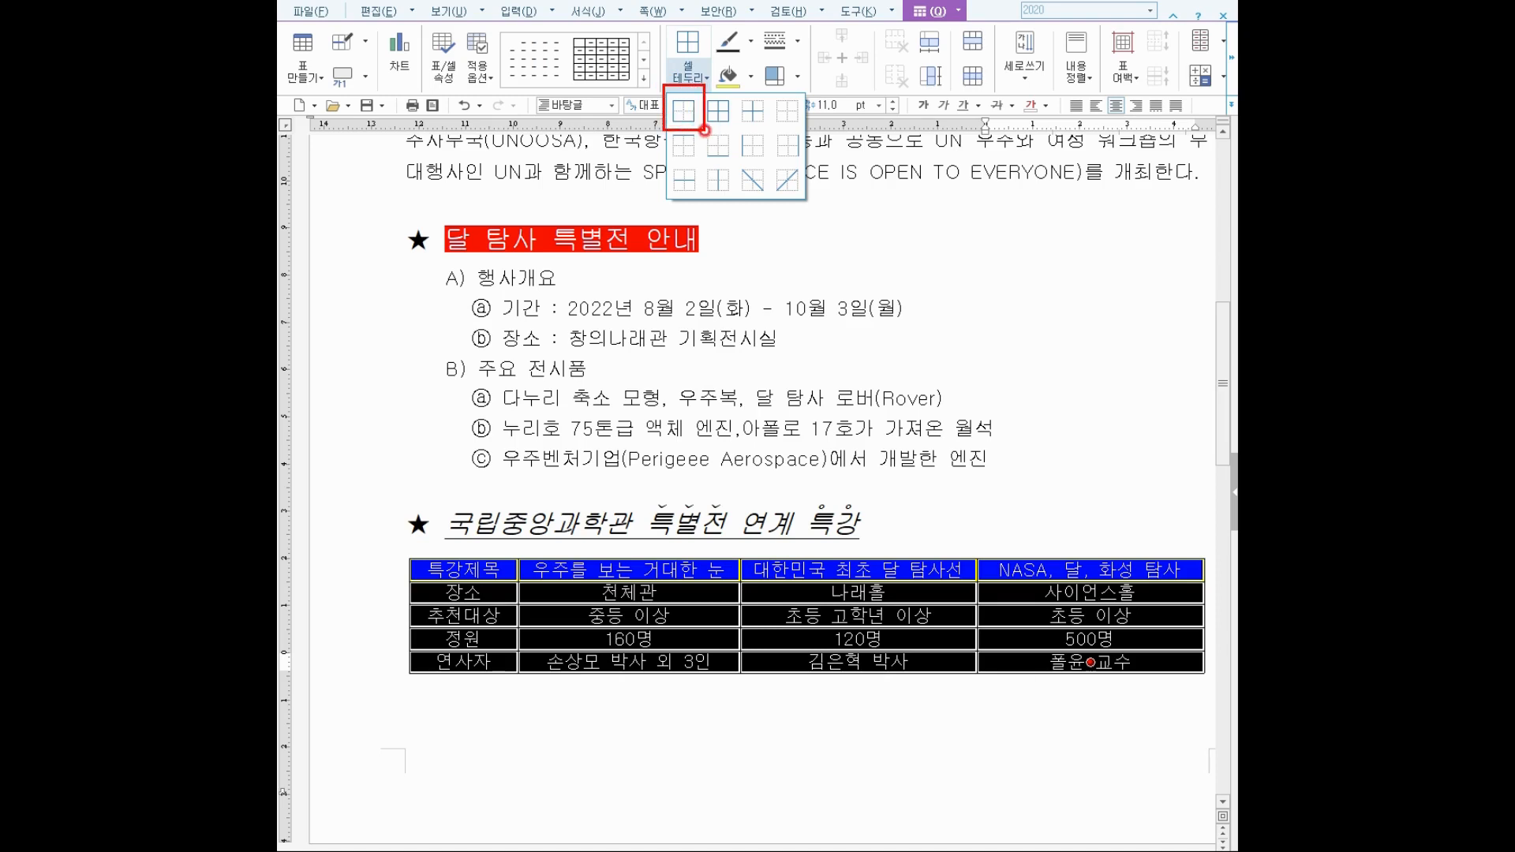
{"action": "left_click", "coordinate": [692, 76]}
{"action": "left_click", "coordinate": [692, 76]}
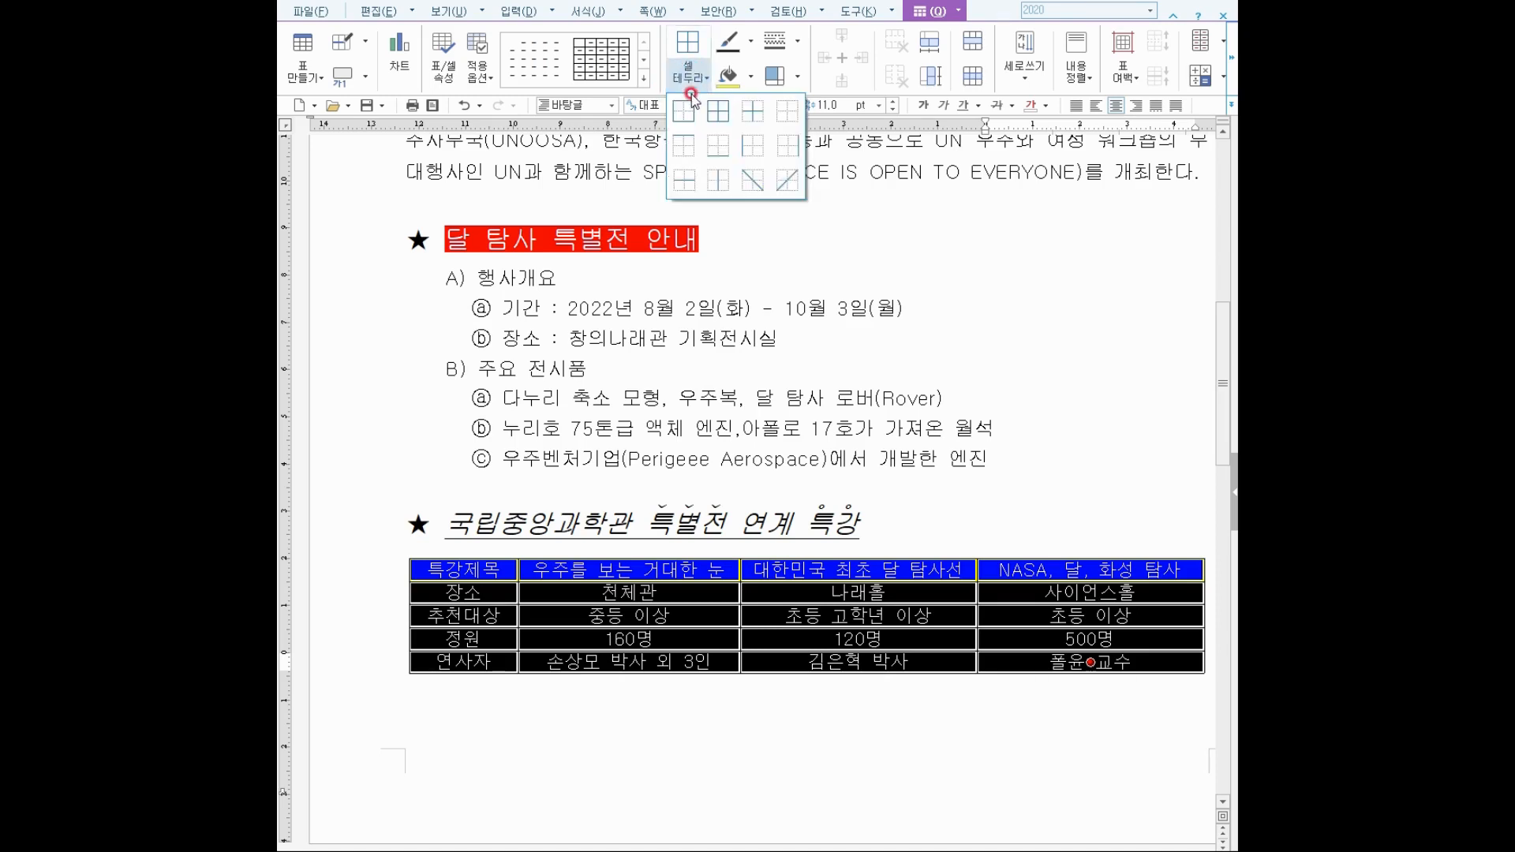
{"action": "left_click", "coordinate": [689, 108]}
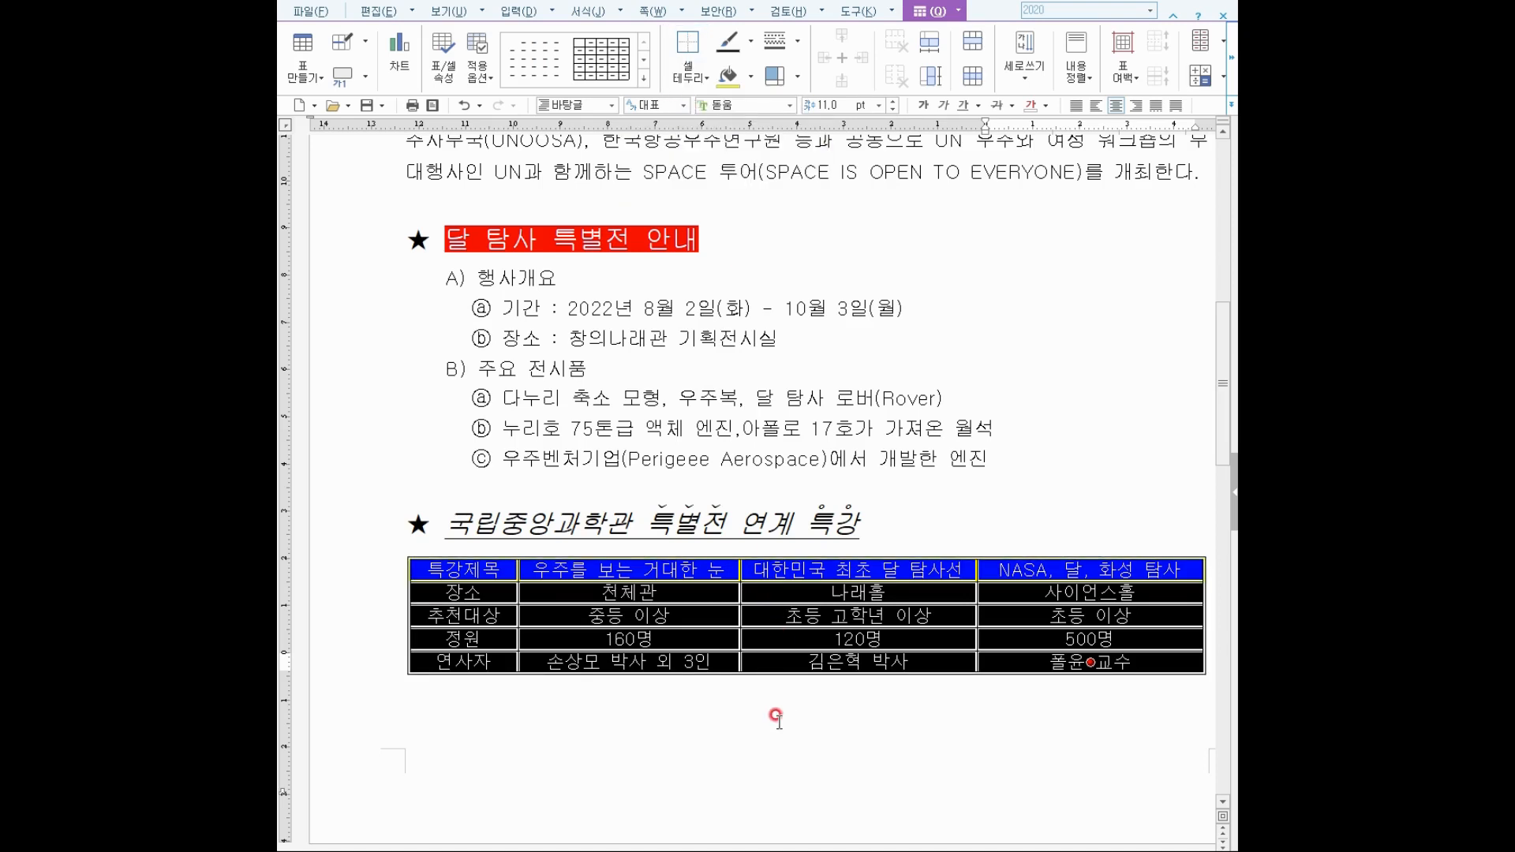
Apply the double-line border to the four header-row cells.
{"action": "left_click_drag", "start_coordinate": [462, 566], "coordinate": [1029, 565]}
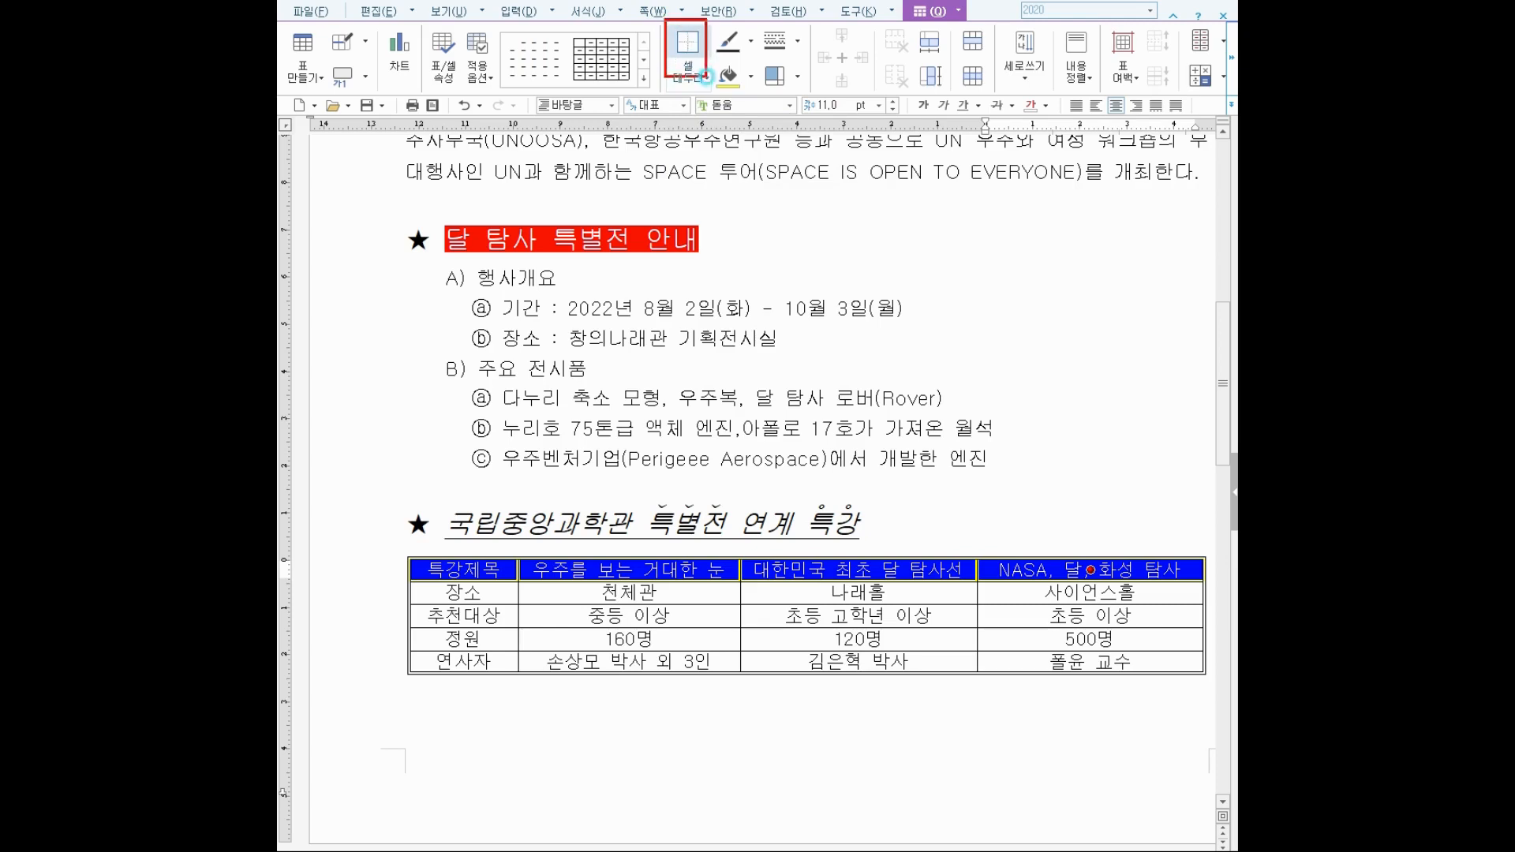
{"action": "left_click", "coordinate": [686, 37]}
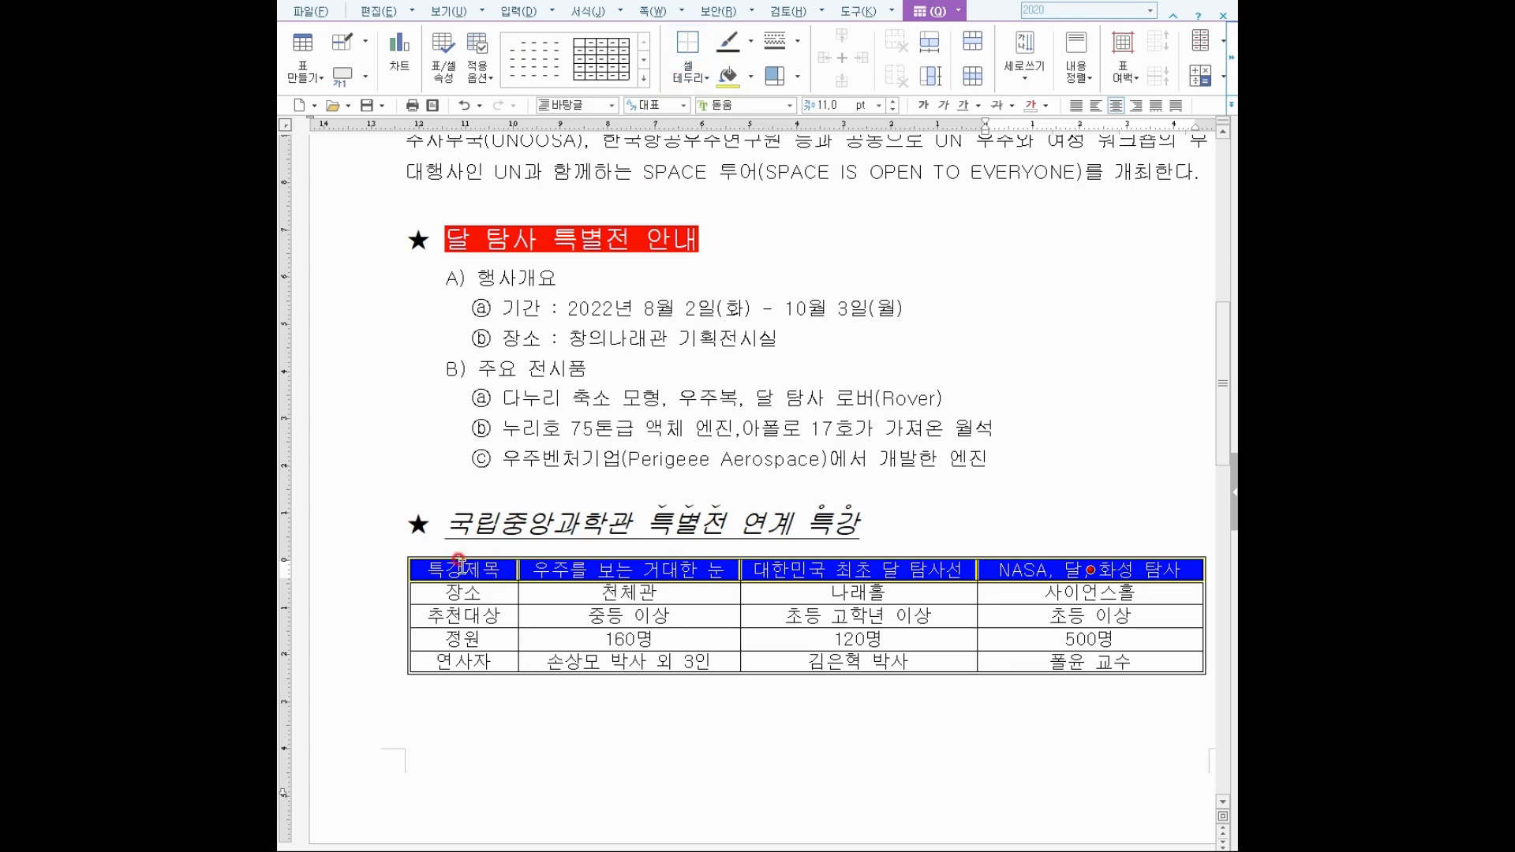
{"action": "left_click_drag", "start_coordinate": [459, 562], "coordinate": [472, 662]}
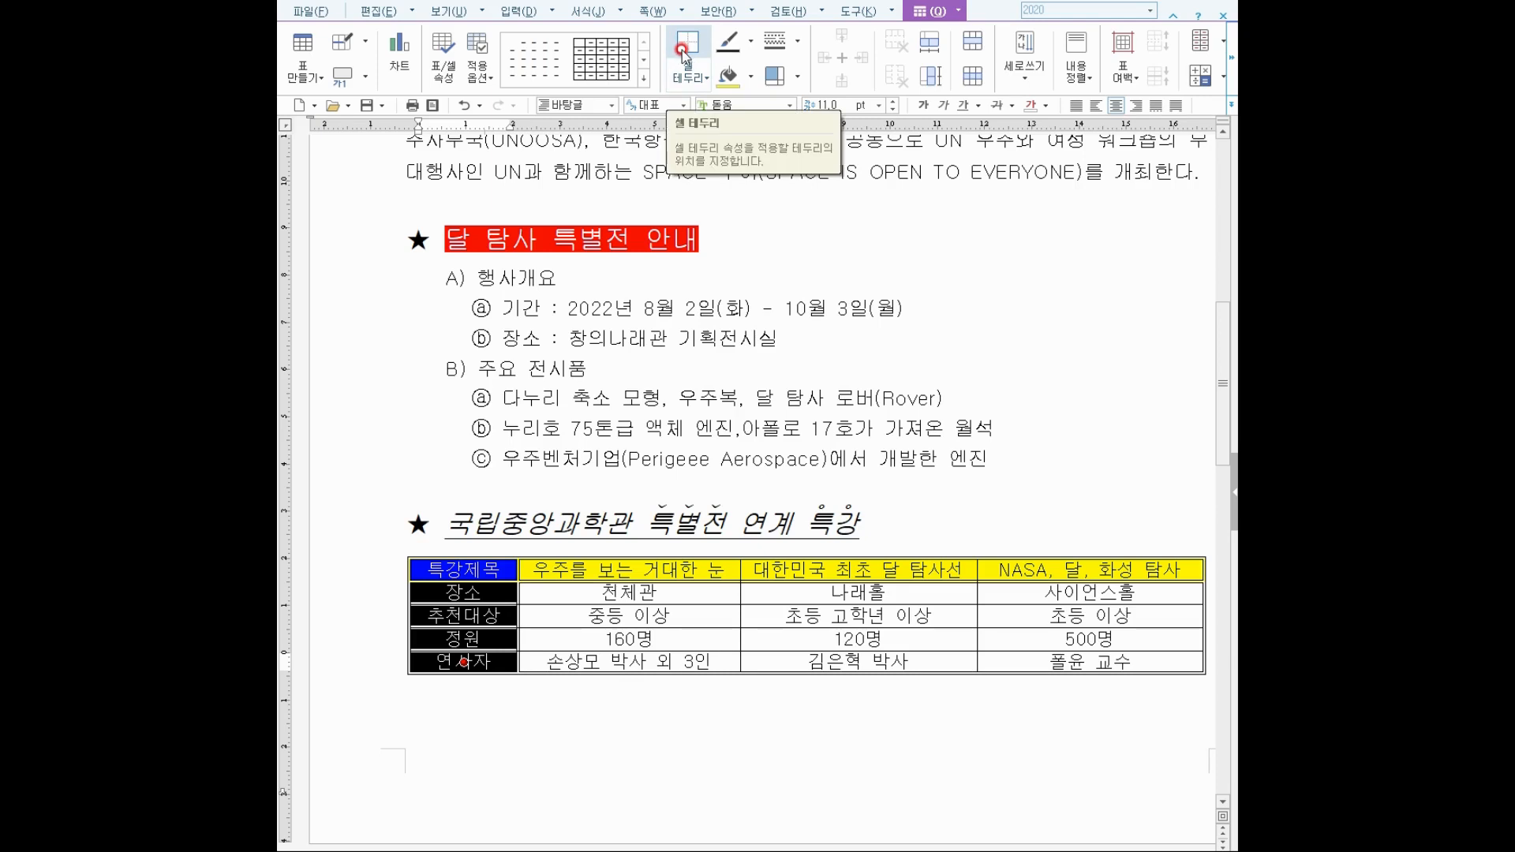
{"action": "left_click", "coordinate": [606, 708]}
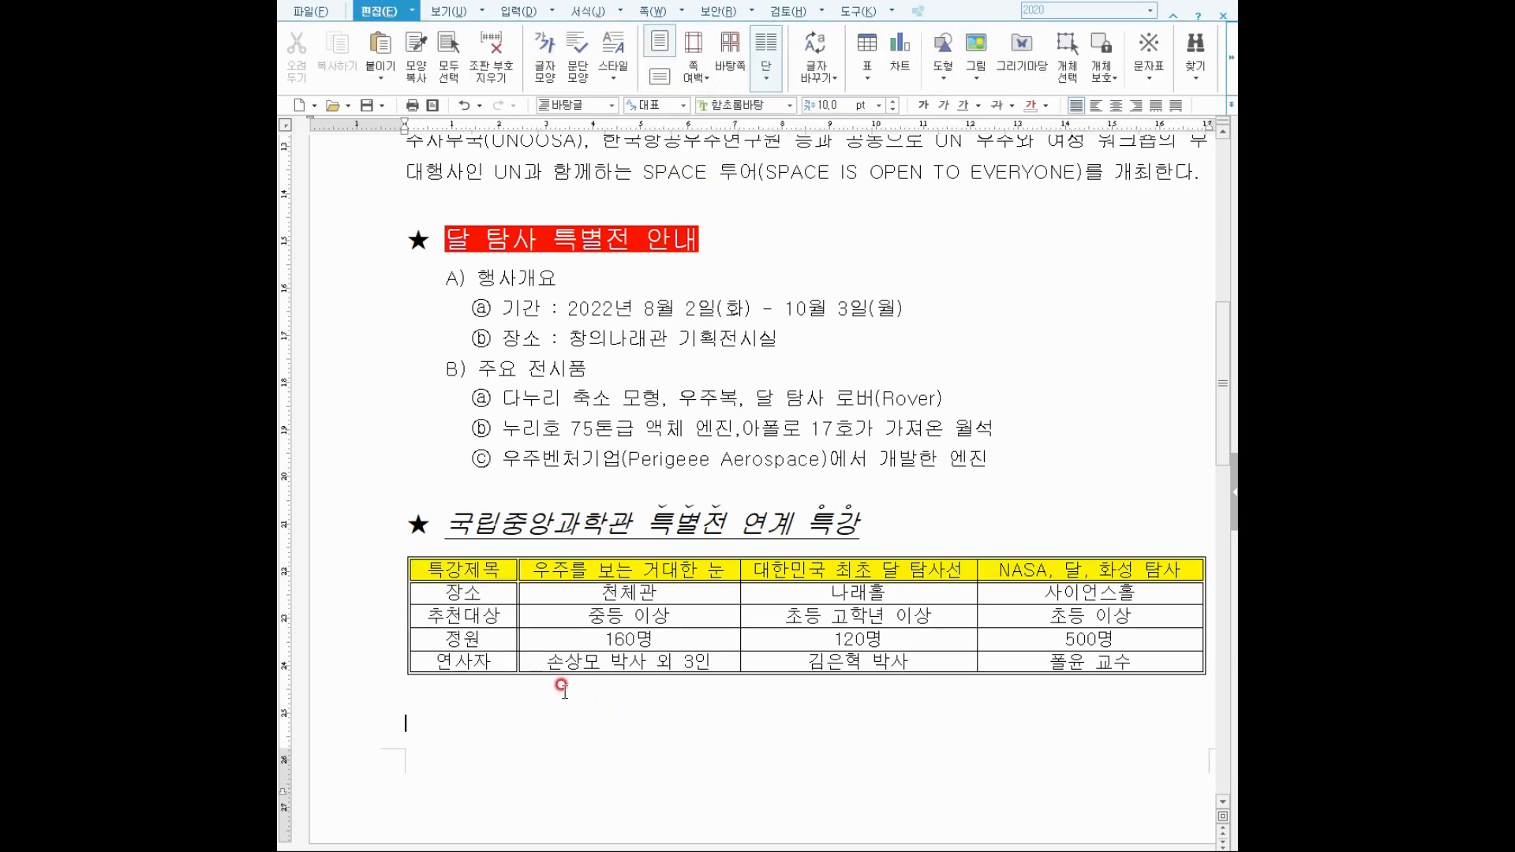
{"action": "left_click_drag", "start_coordinate": [407, 553], "coordinate": [1209, 675]}
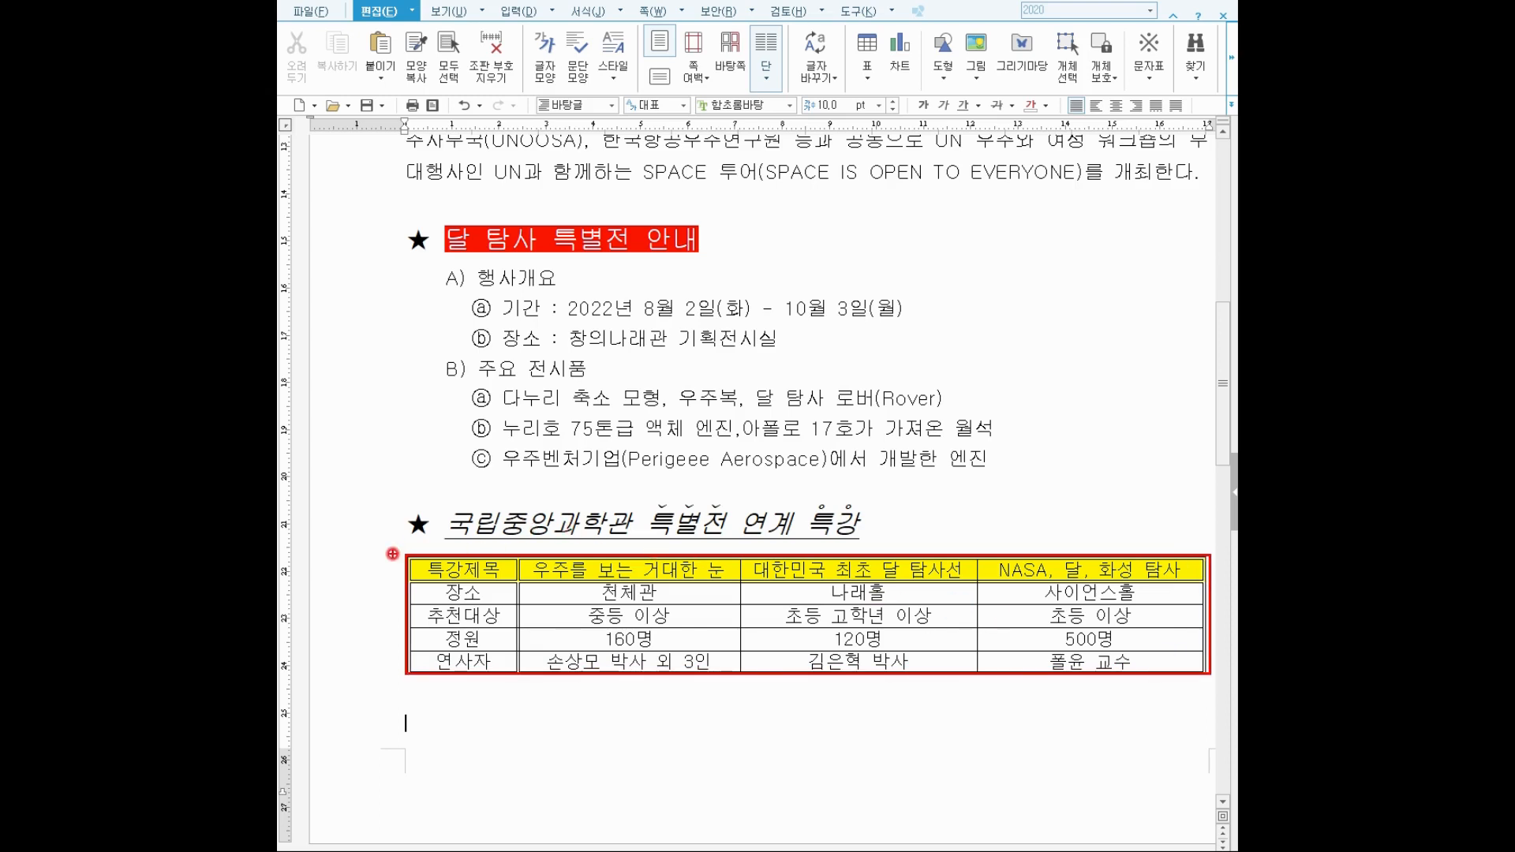
{"action": "left_click_drag", "start_coordinate": [407, 584], "coordinate": [1209, 584]}
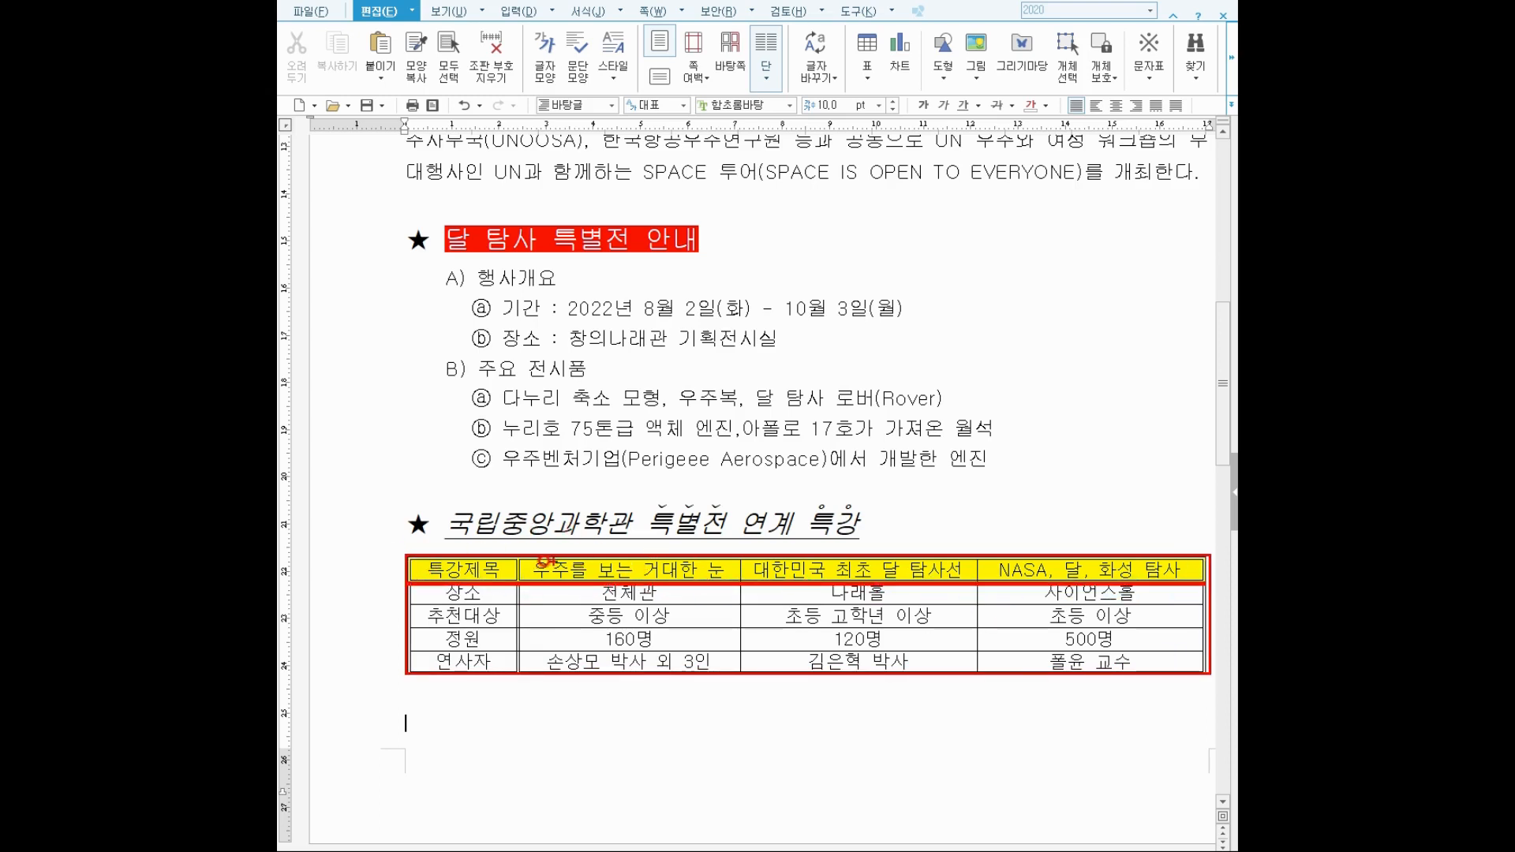
{"action": "left_click_drag", "start_coordinate": [508, 541], "coordinate": [530, 686]}
{"action": "key", "text": "Escape"}
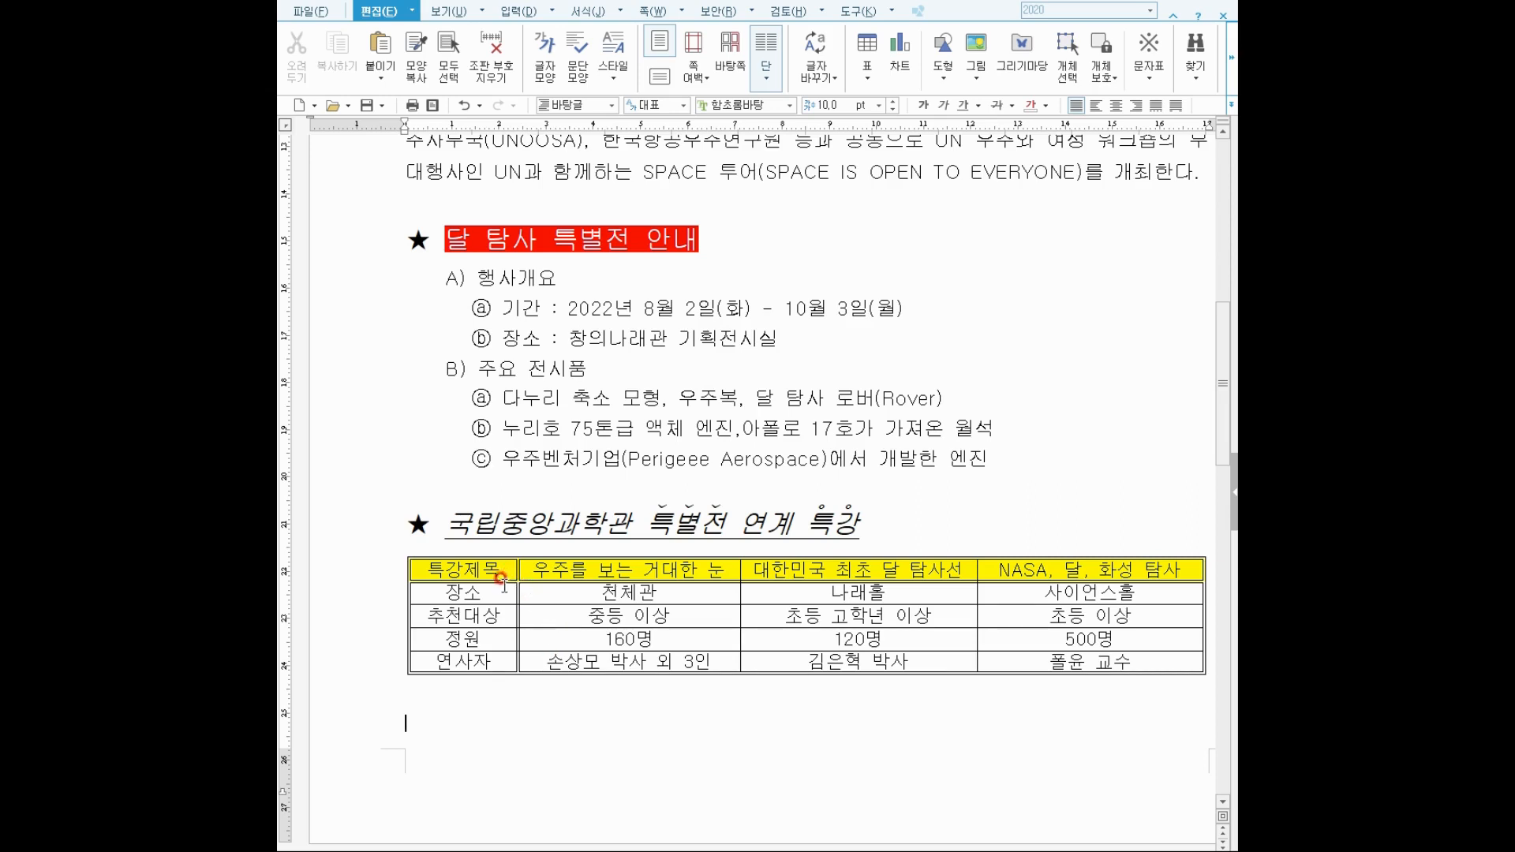
{"action": "left_click_drag", "start_coordinate": [495, 568], "coordinate": [1048, 654]}
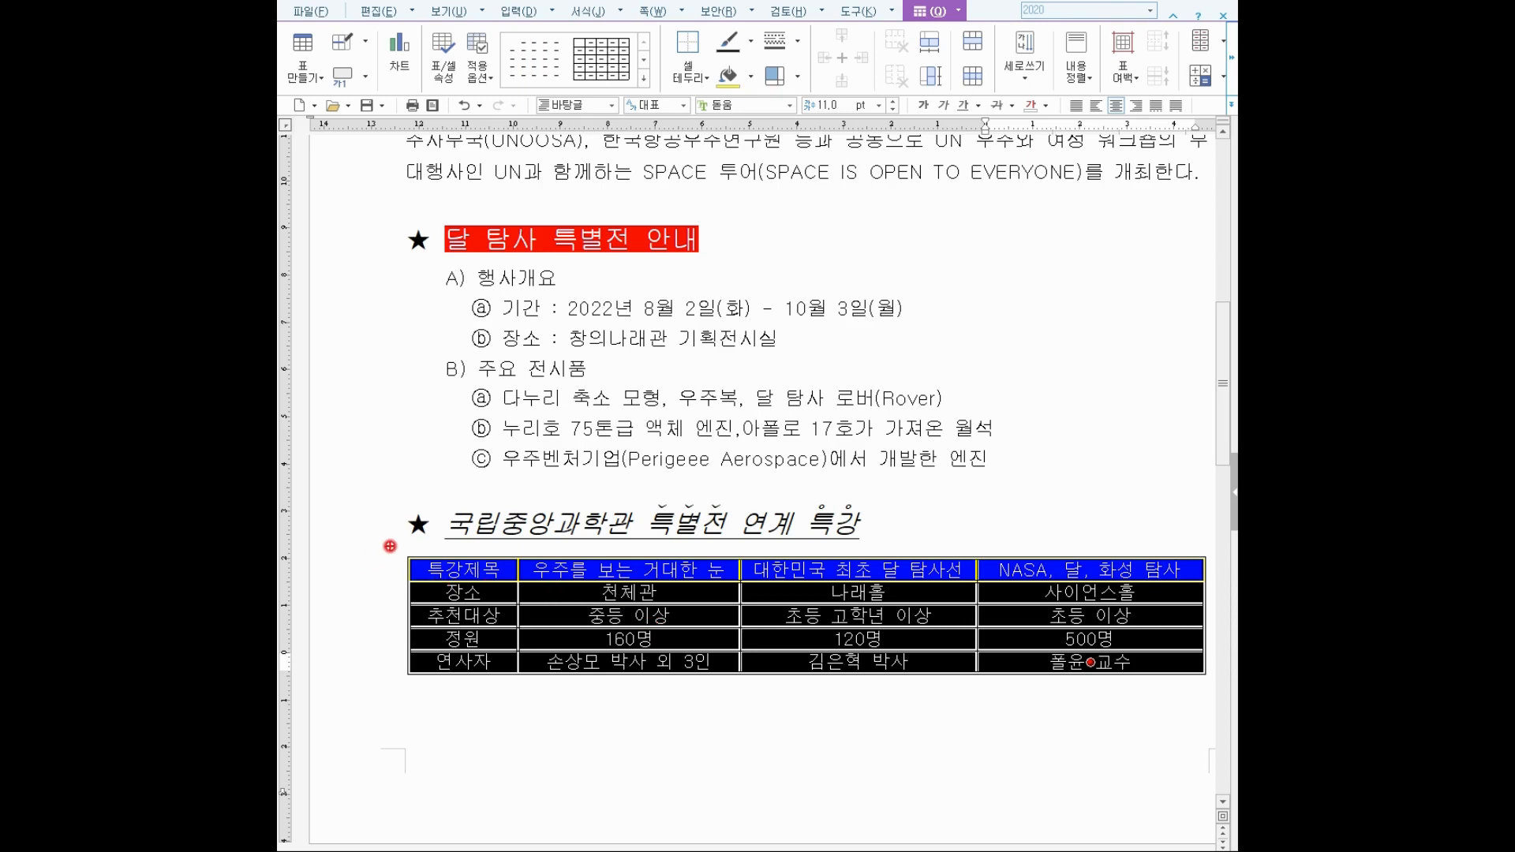
Remove the lecture table's left outer border.
{"action": "left_click_drag", "start_coordinate": [393, 544], "coordinate": [427, 673]}
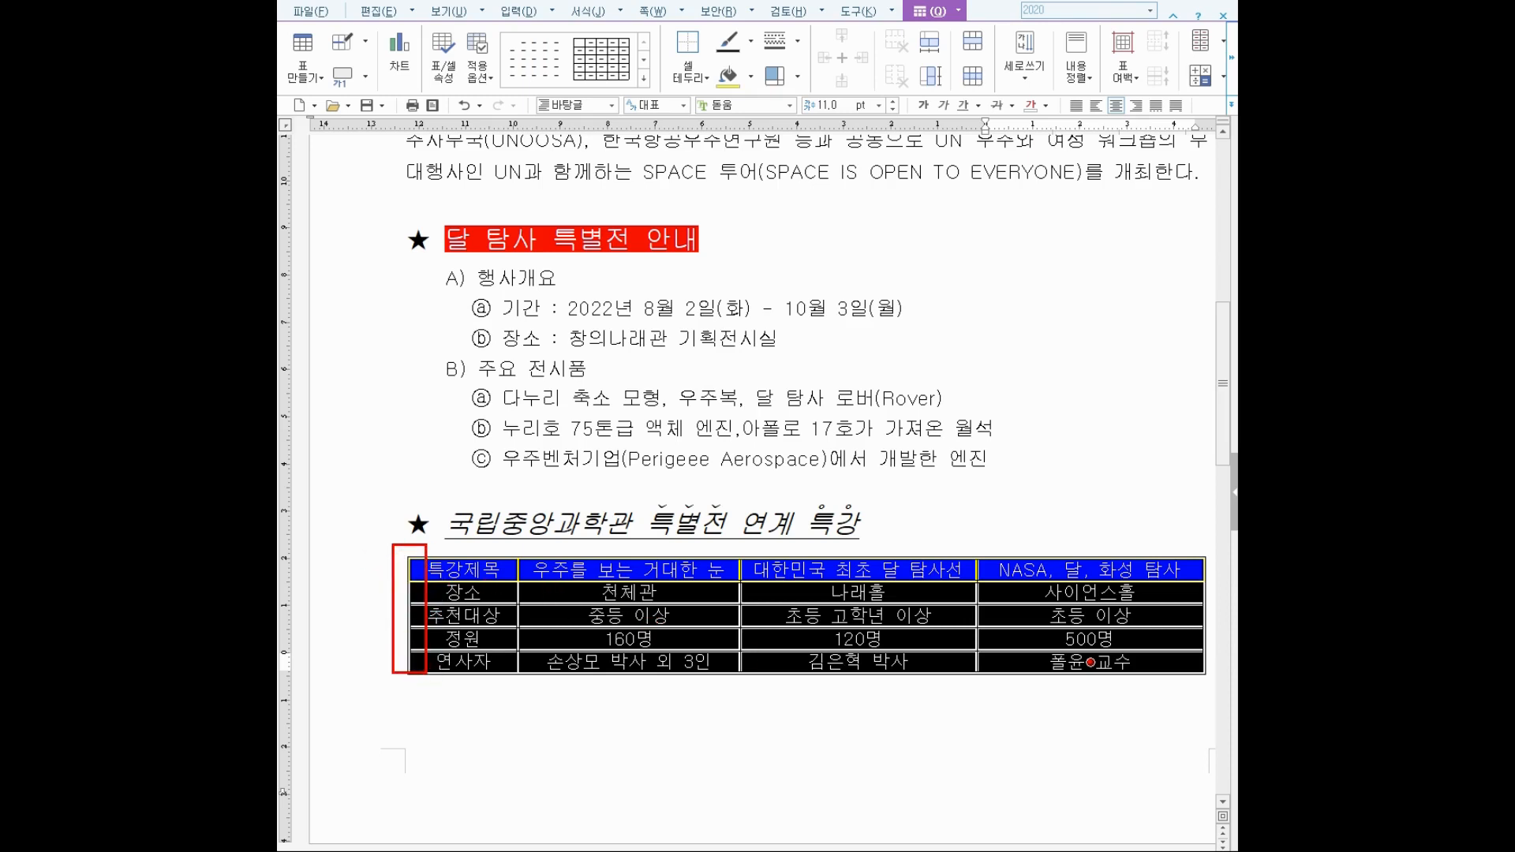
{"action": "left_click_drag", "start_coordinate": [1196, 536], "coordinate": [1214, 687]}
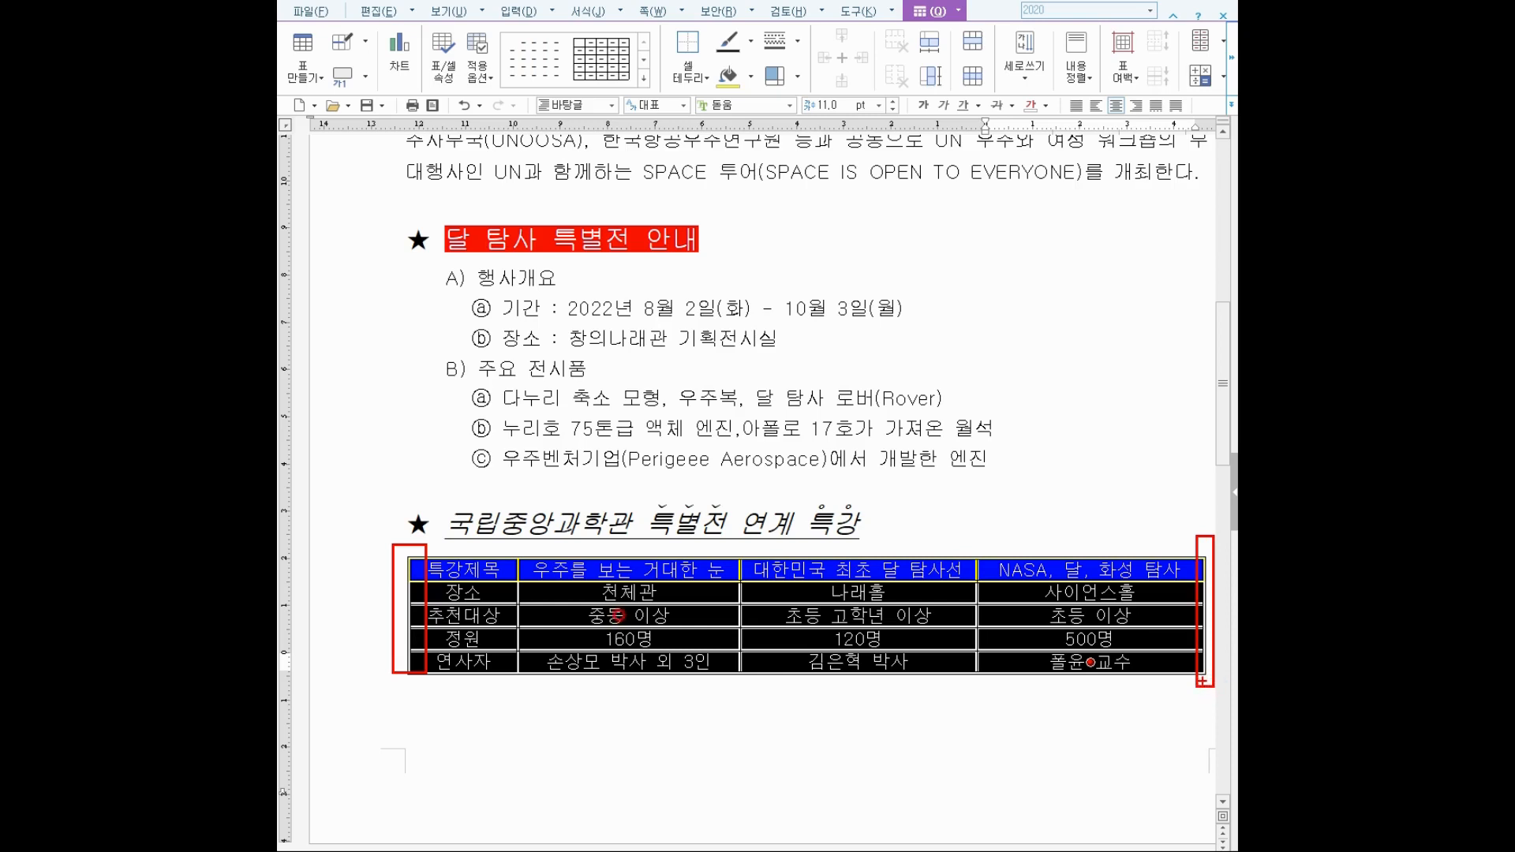
{"action": "key", "text": "Escape"}
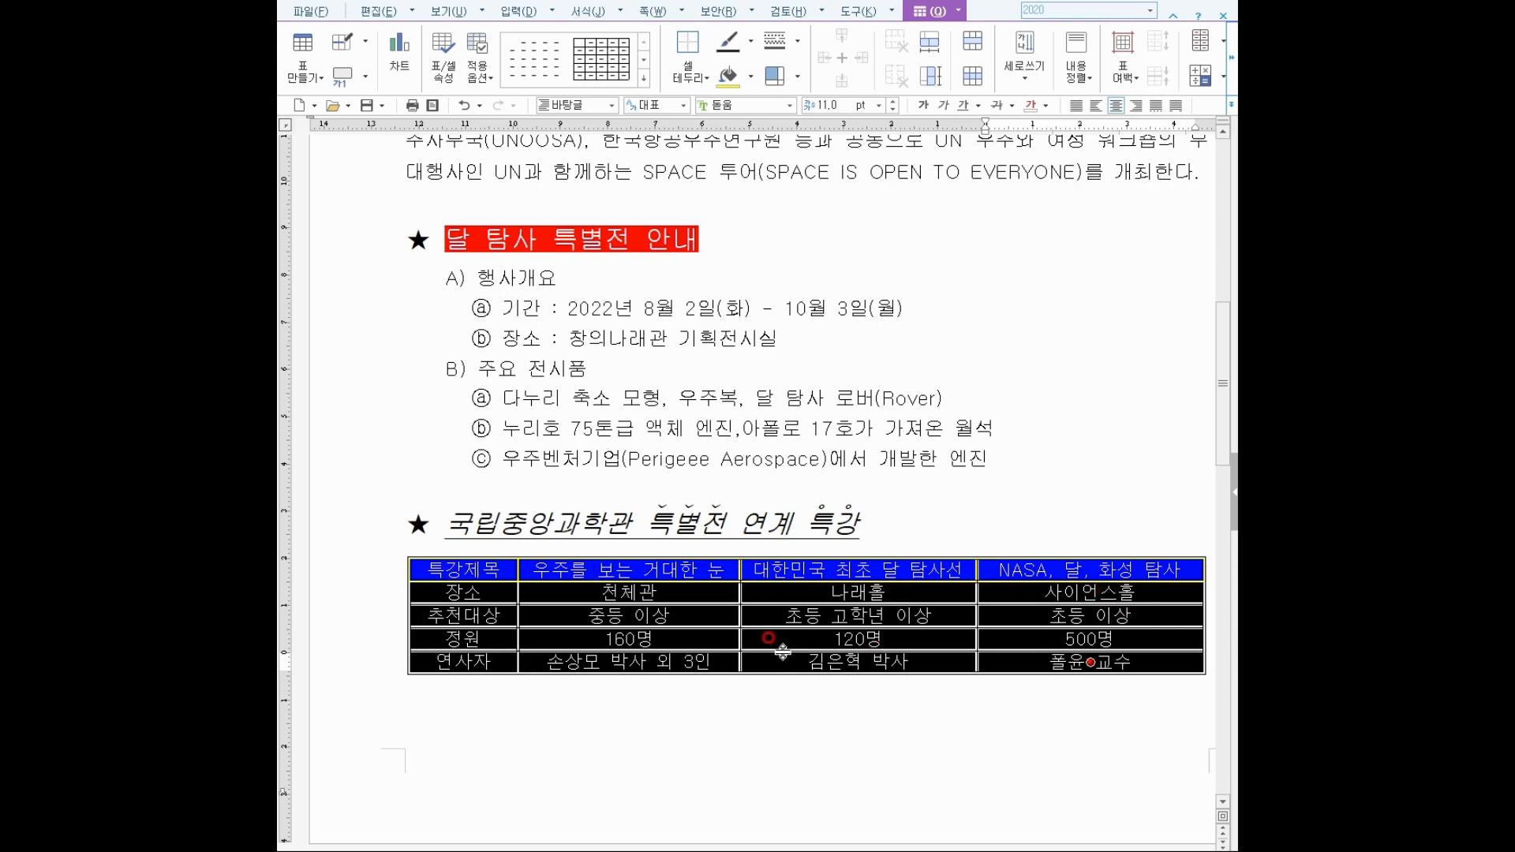
{"action": "left_click", "coordinate": [683, 79]}
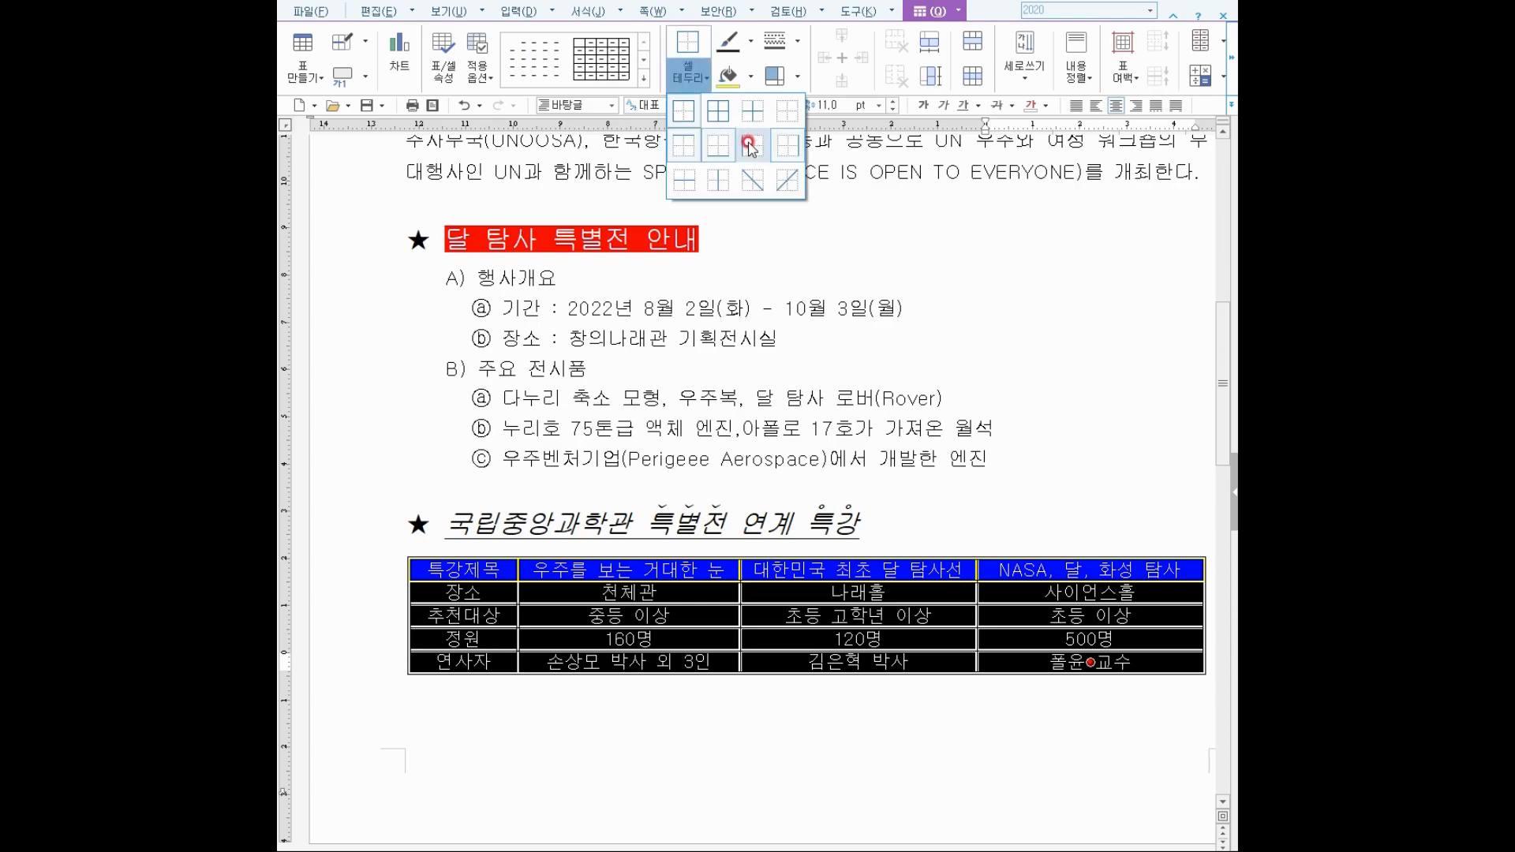
{"action": "left_click", "coordinate": [748, 146]}
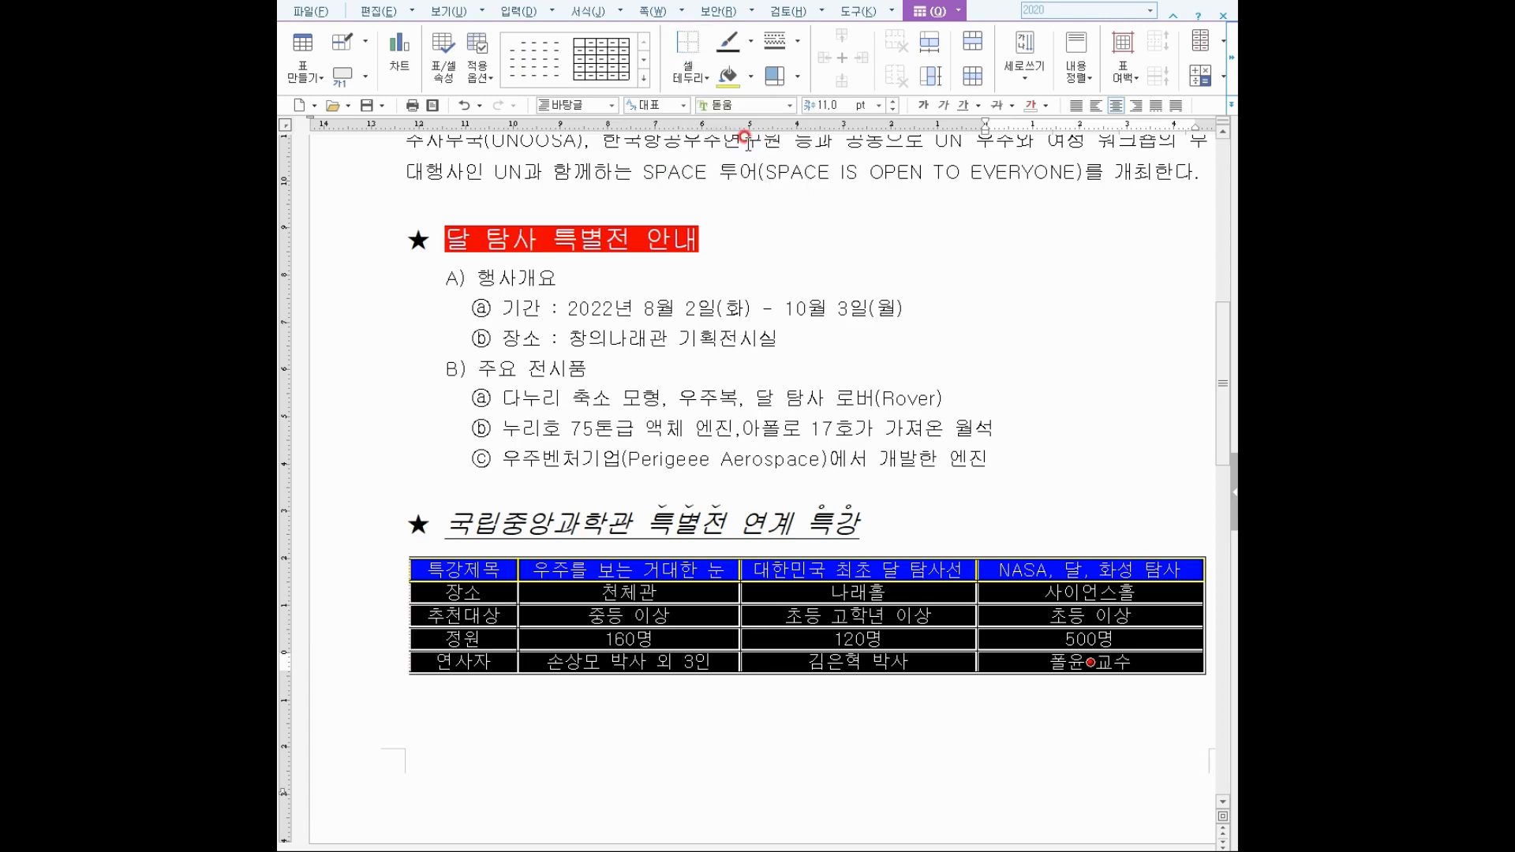
Remove the table's right outer border and return to the body text.
{"action": "left_click", "coordinate": [688, 69]}
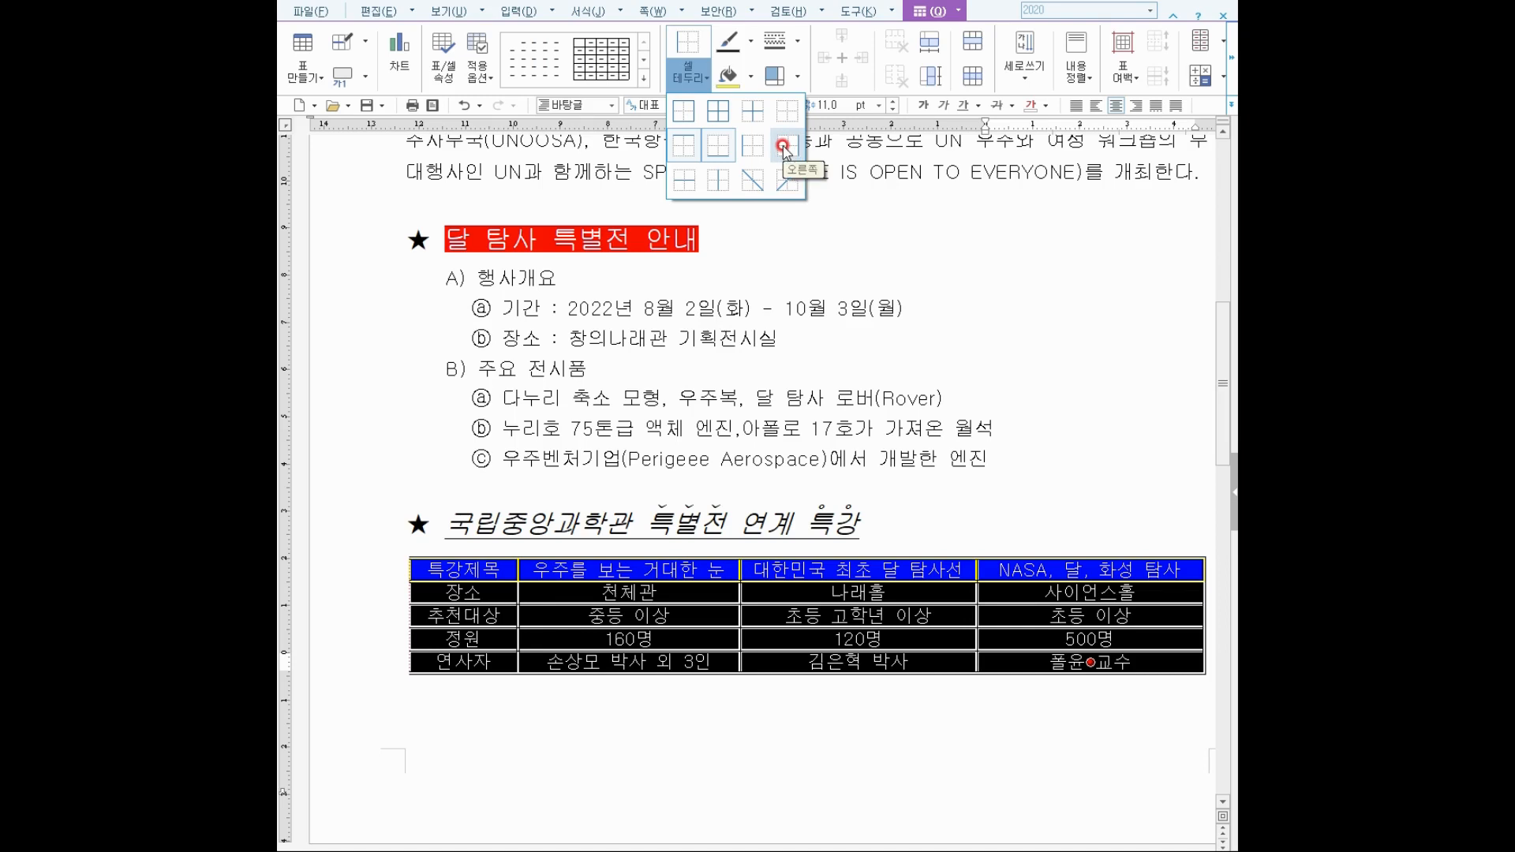
{"action": "left_click", "coordinate": [783, 146]}
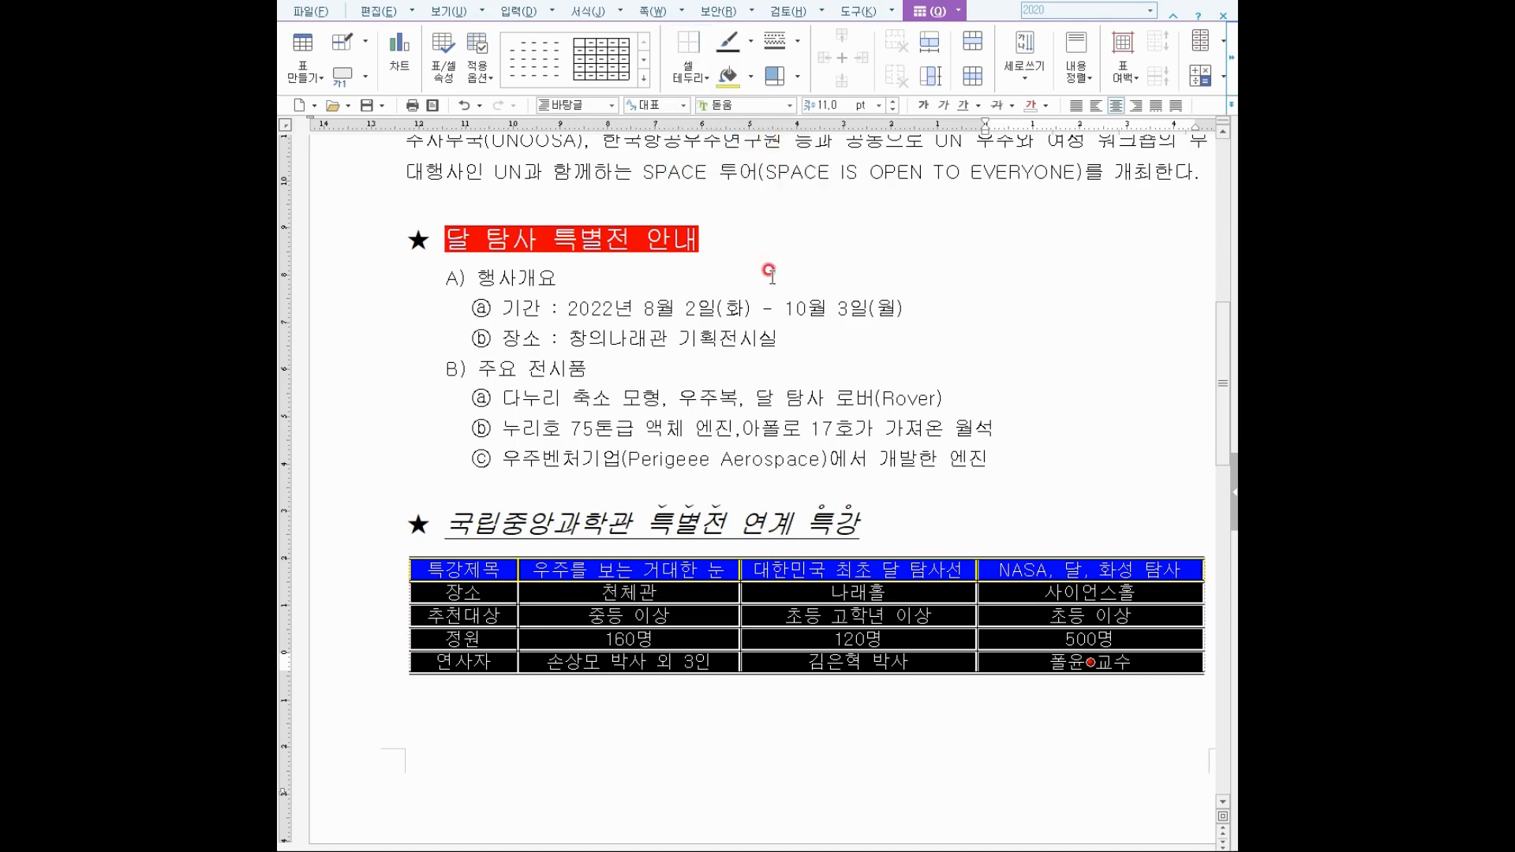
{"action": "left_click", "coordinate": [637, 716]}
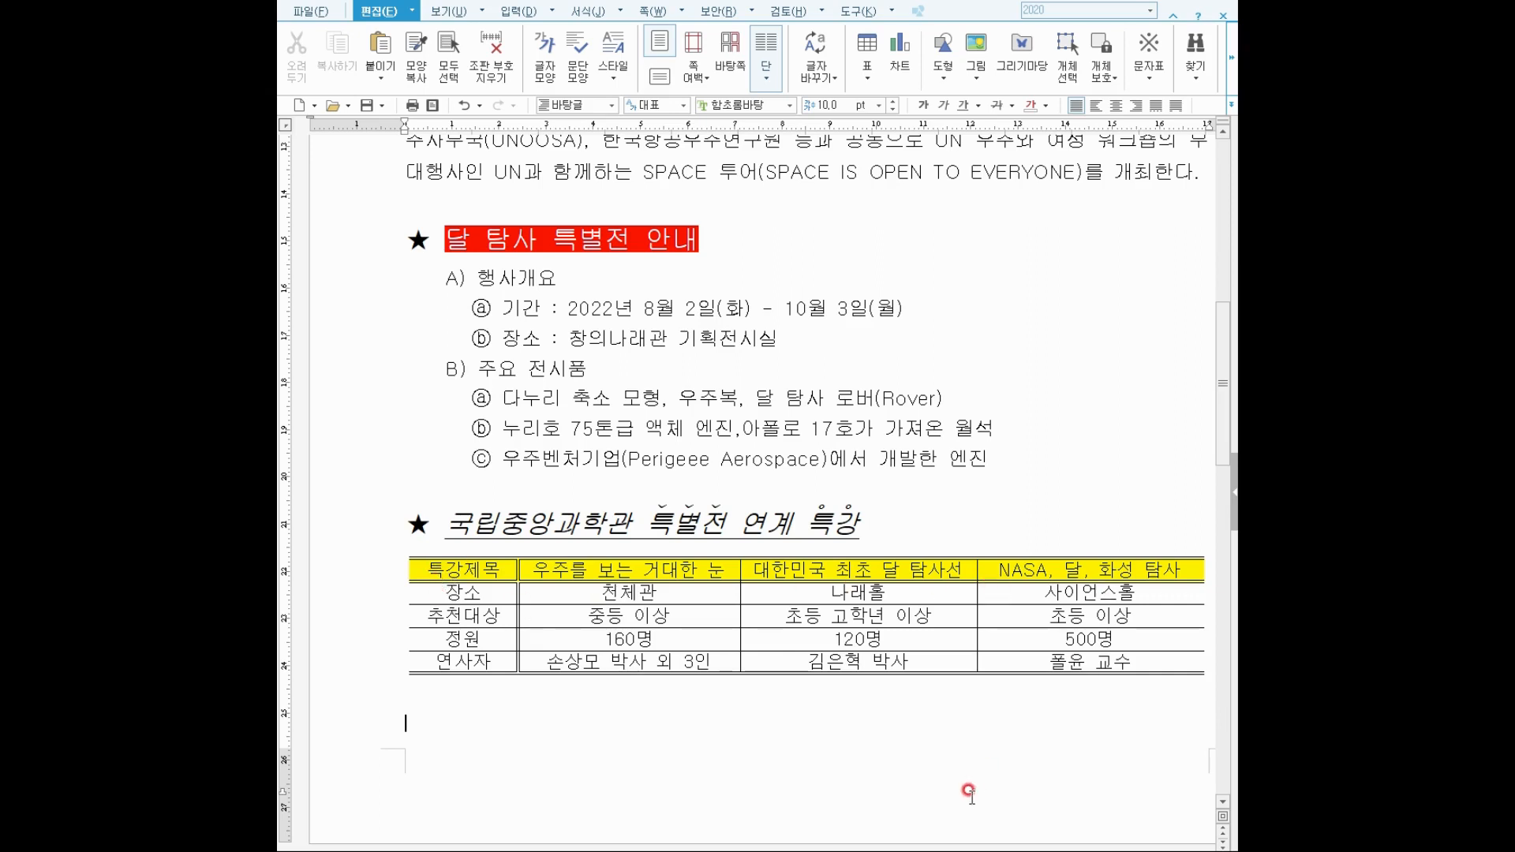
{"action": "mouse_move", "coordinate": [975, 851]}
{"action": "left_mouse_down"}
{"action": "mouse_move", "coordinate": [1014, 851]}
{"action": "mouse_move", "coordinate": [984, 851]}
{"action": "left_mouse_up"}
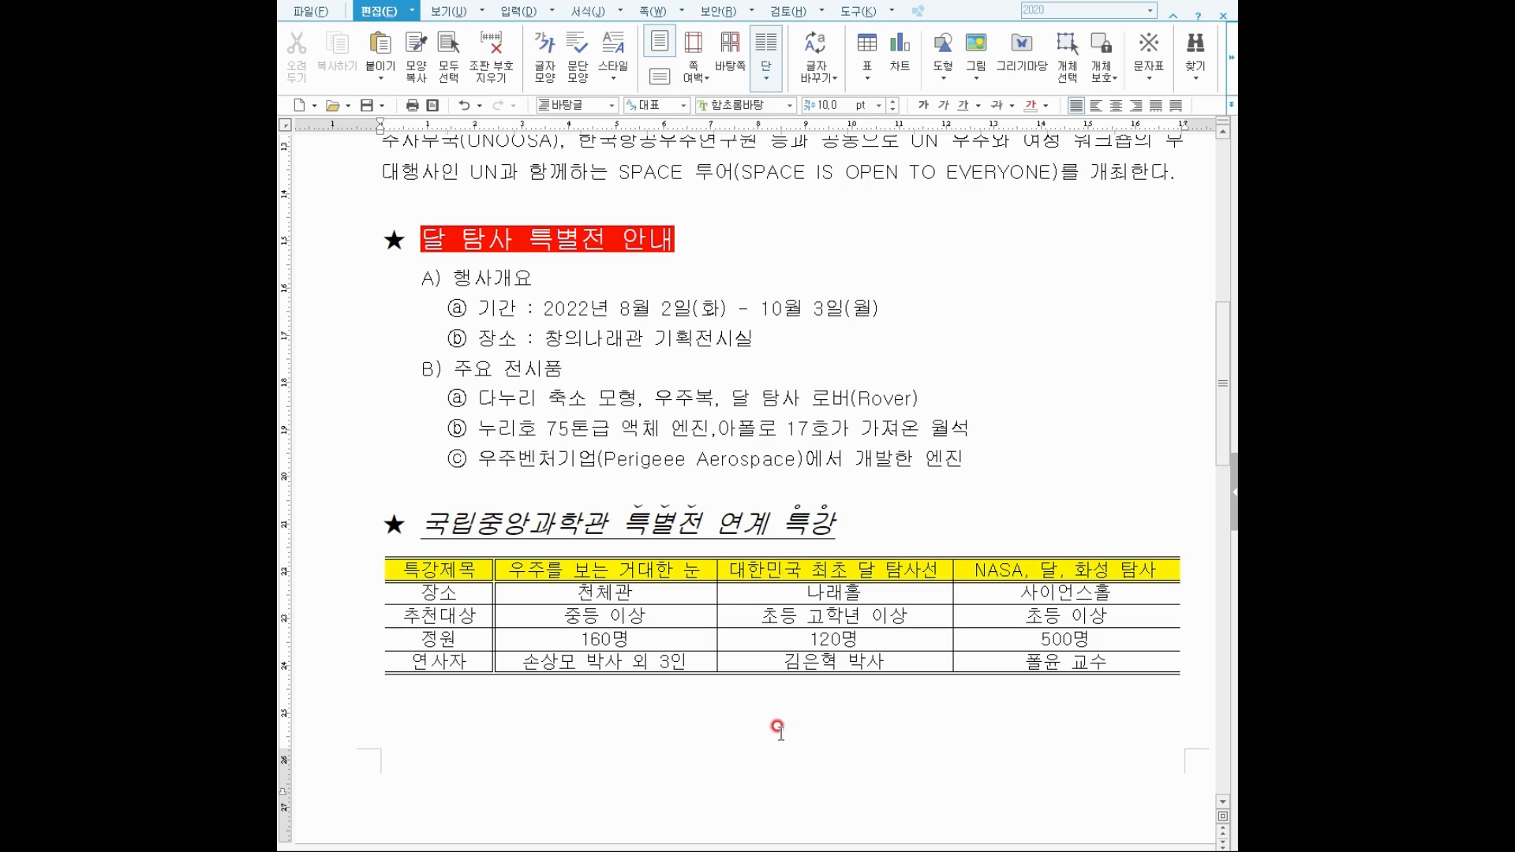
Insert bottom-centre page numbers in ①,②,③ format starting at 12.
{"action": "left_click", "coordinate": [644, 11]}
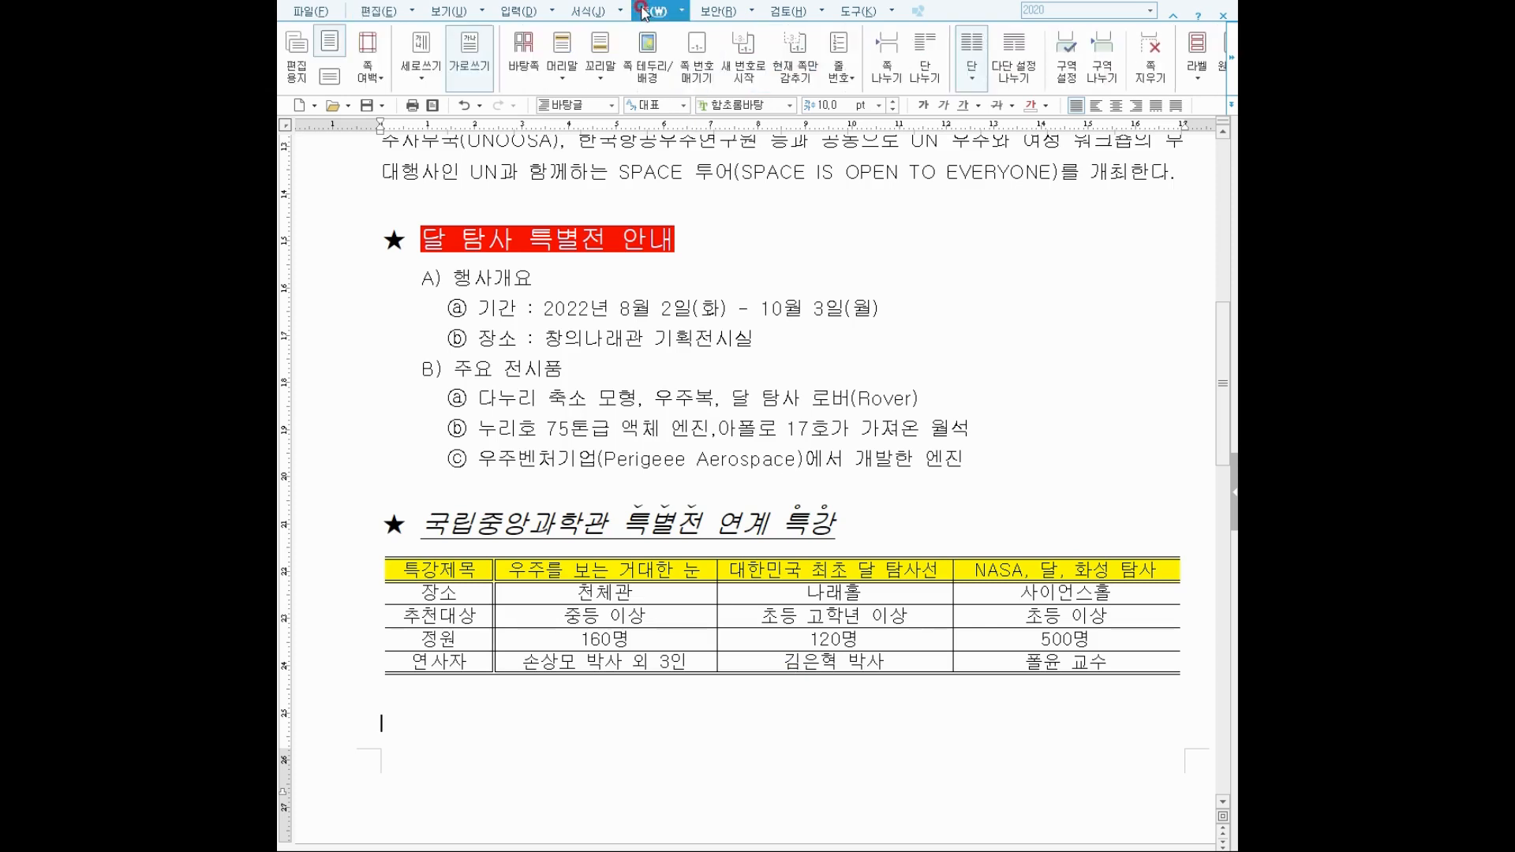
{"action": "left_click", "coordinate": [696, 51]}
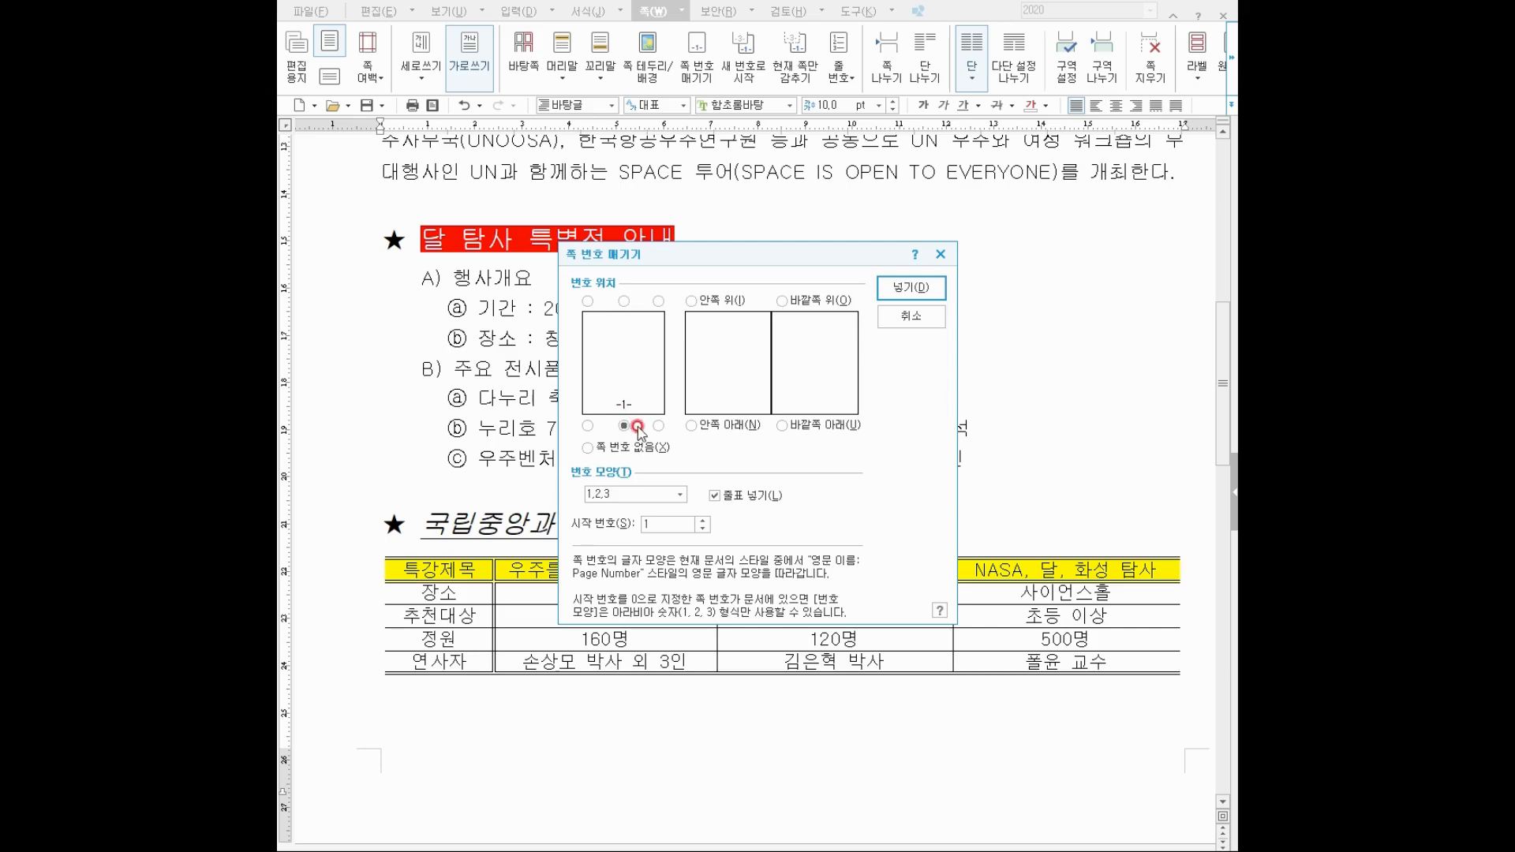
{"action": "left_click", "coordinate": [636, 494]}
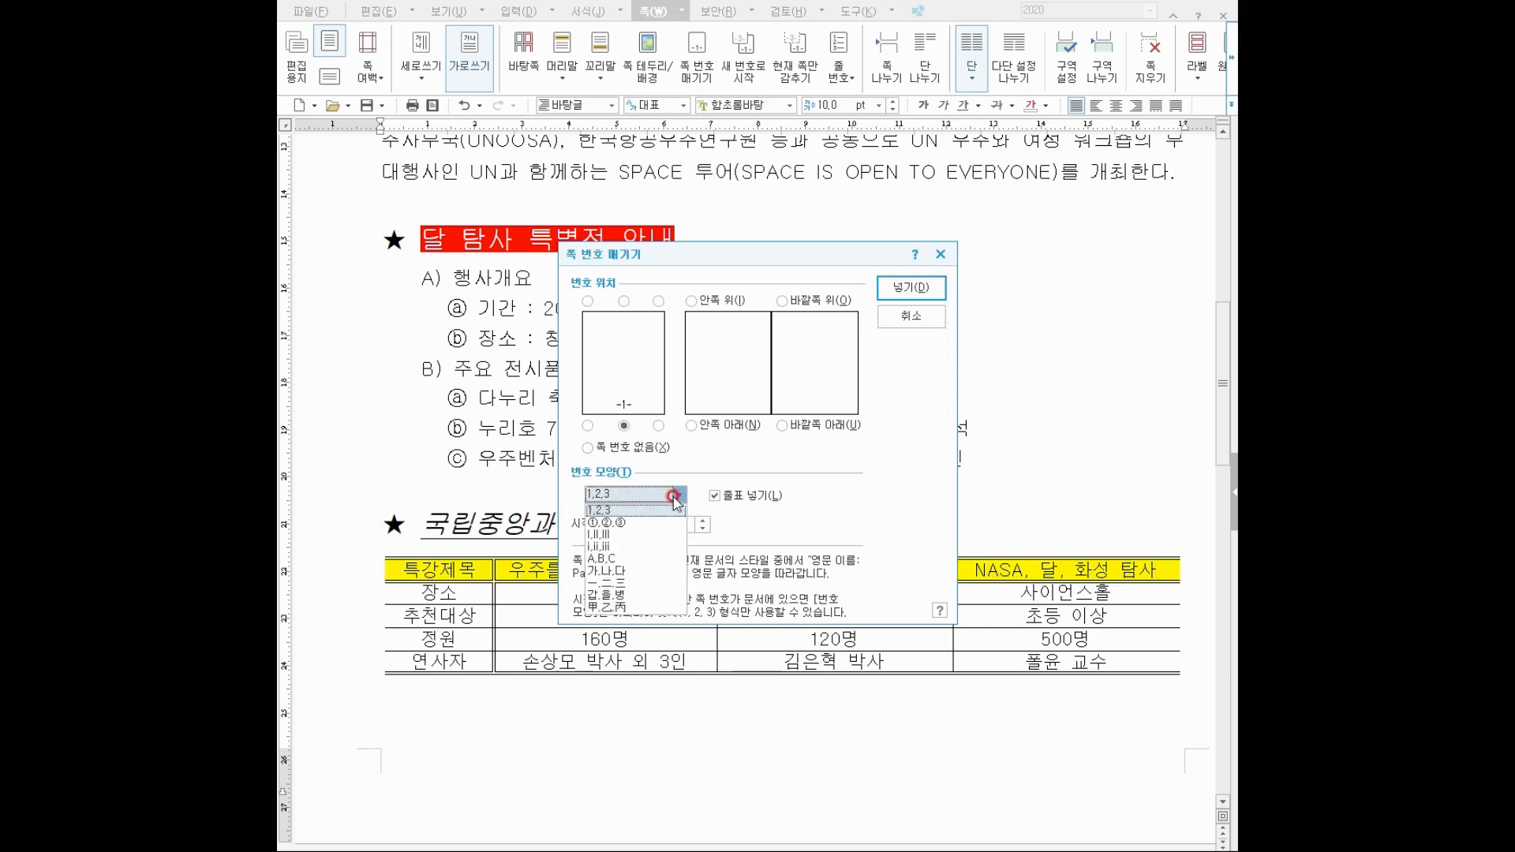
{"action": "left_click", "coordinate": [641, 523]}
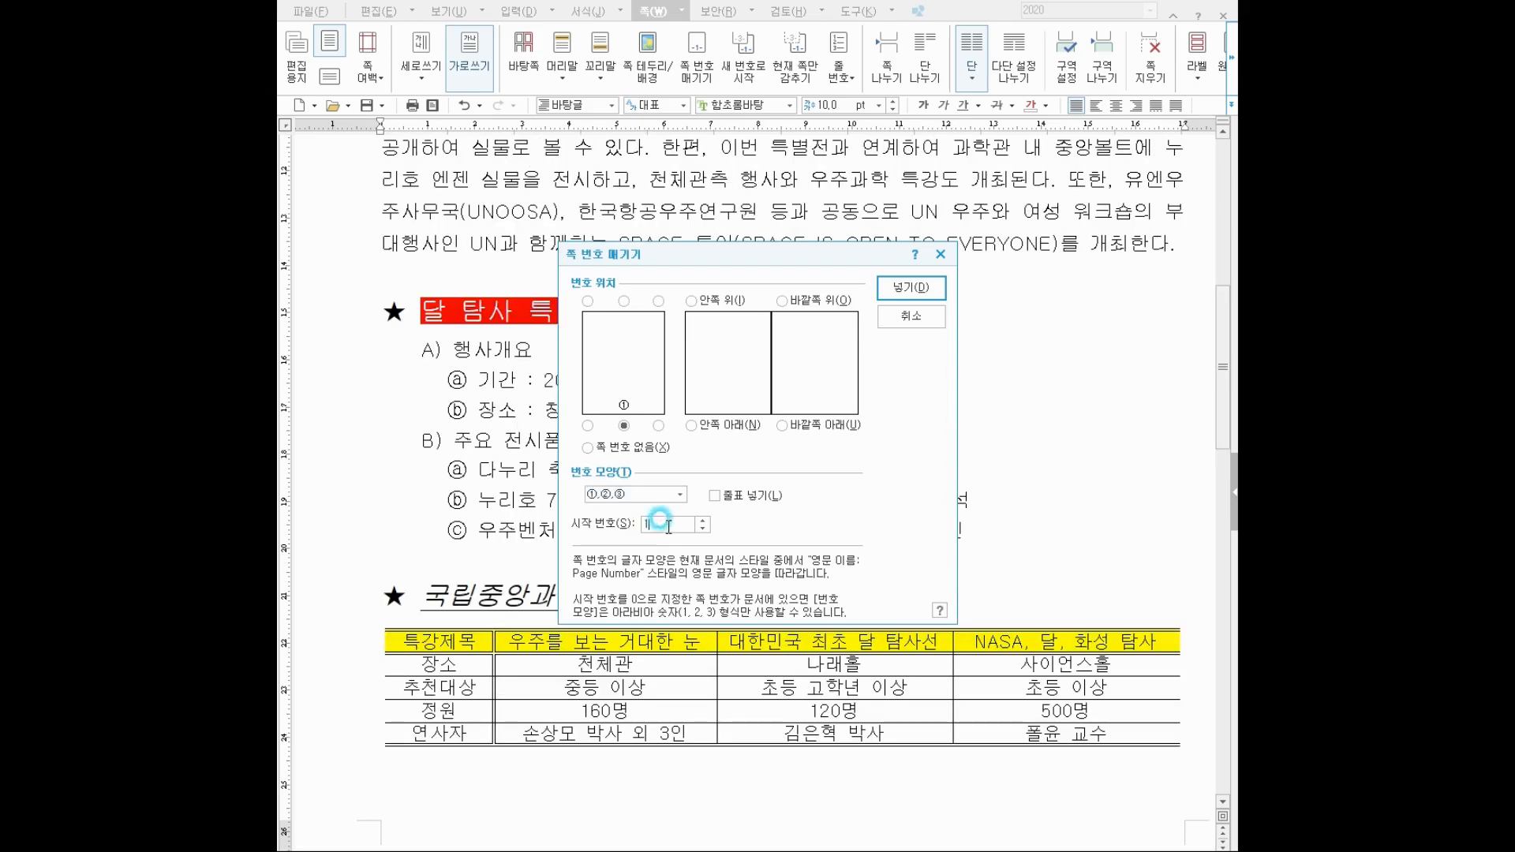
{"action": "left_click", "coordinate": [669, 524]}
{"action": "type", "text": "2"}
{"action": "left_click", "coordinate": [707, 507]}
{"action": "left_click", "coordinate": [925, 289]}
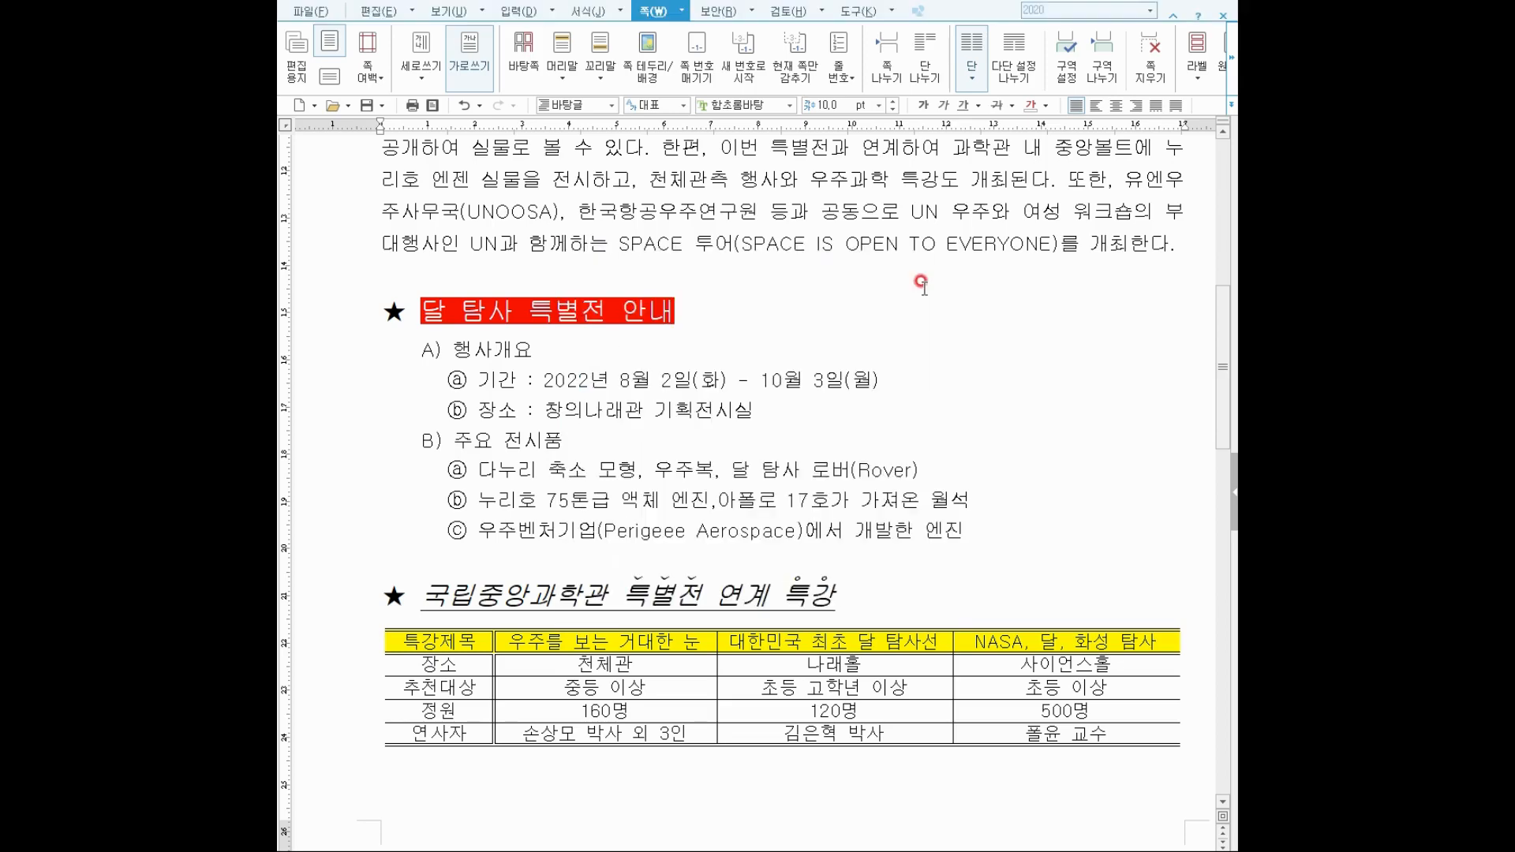
Check the ⑫ page number at the page bottom and return to the B) 주요 전시품 line.
{"action": "scroll", "coordinate": [920, 284], "scroll_direction": "down", "scroll_amount": 1}
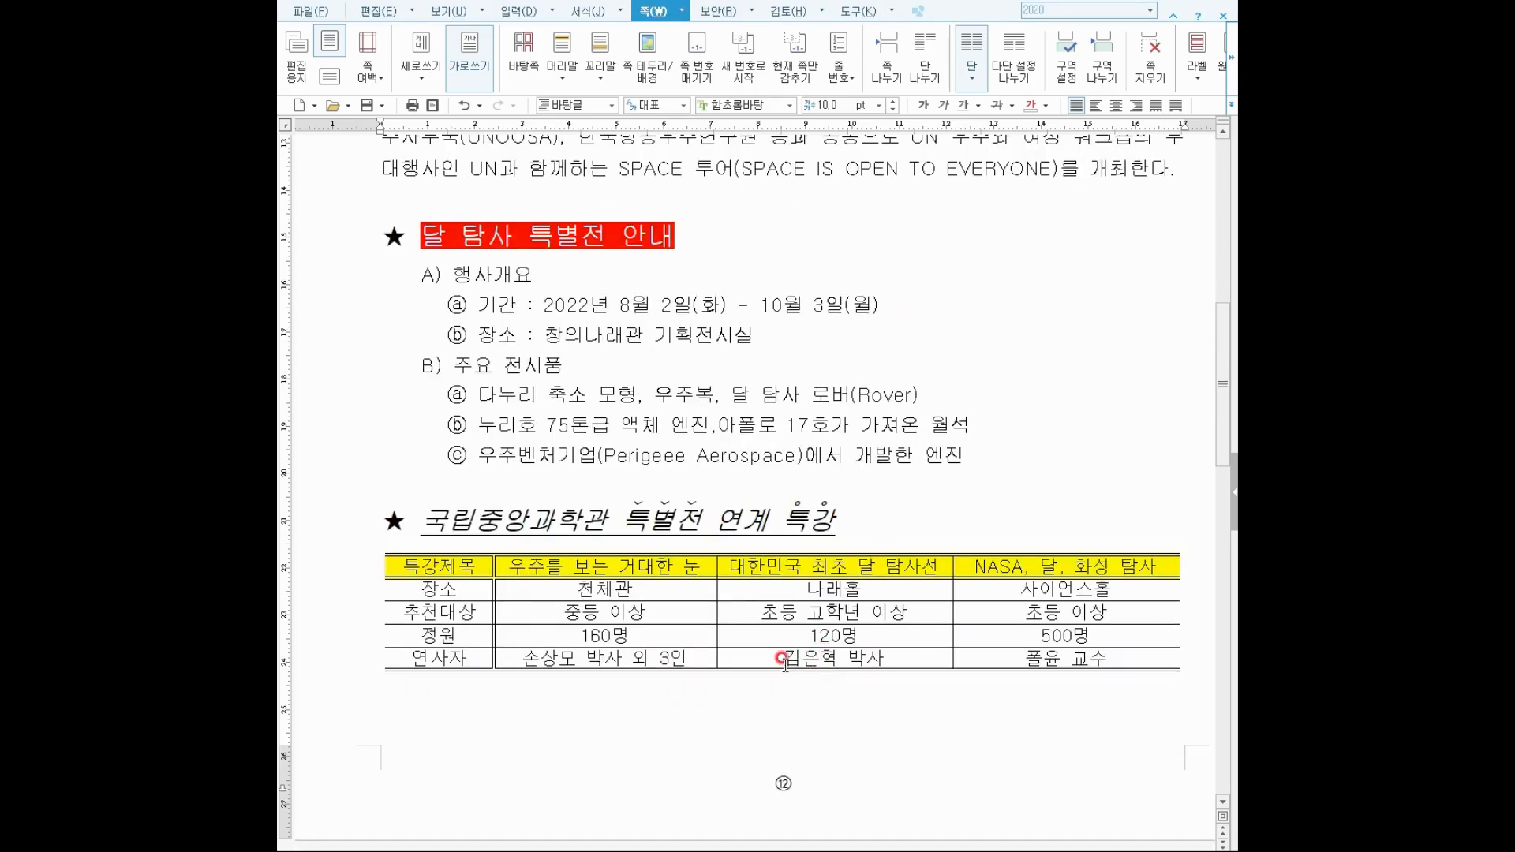
{"action": "left_click_drag", "start_coordinate": [749, 751], "coordinate": [817, 803]}
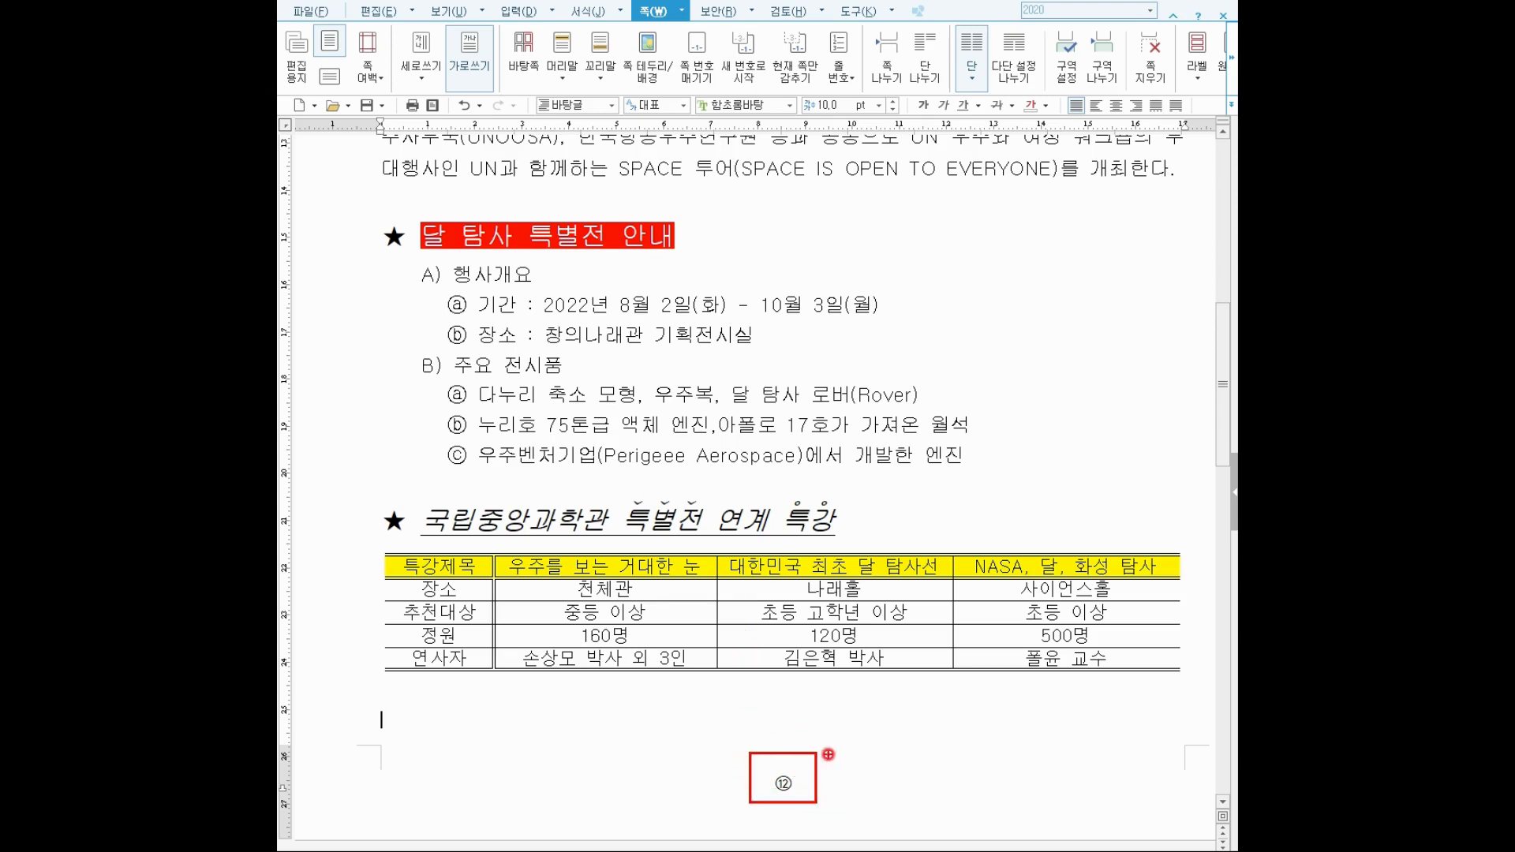
{"action": "left_click", "coordinate": [734, 633]}
{"action": "left_click", "coordinate": [994, 221]}
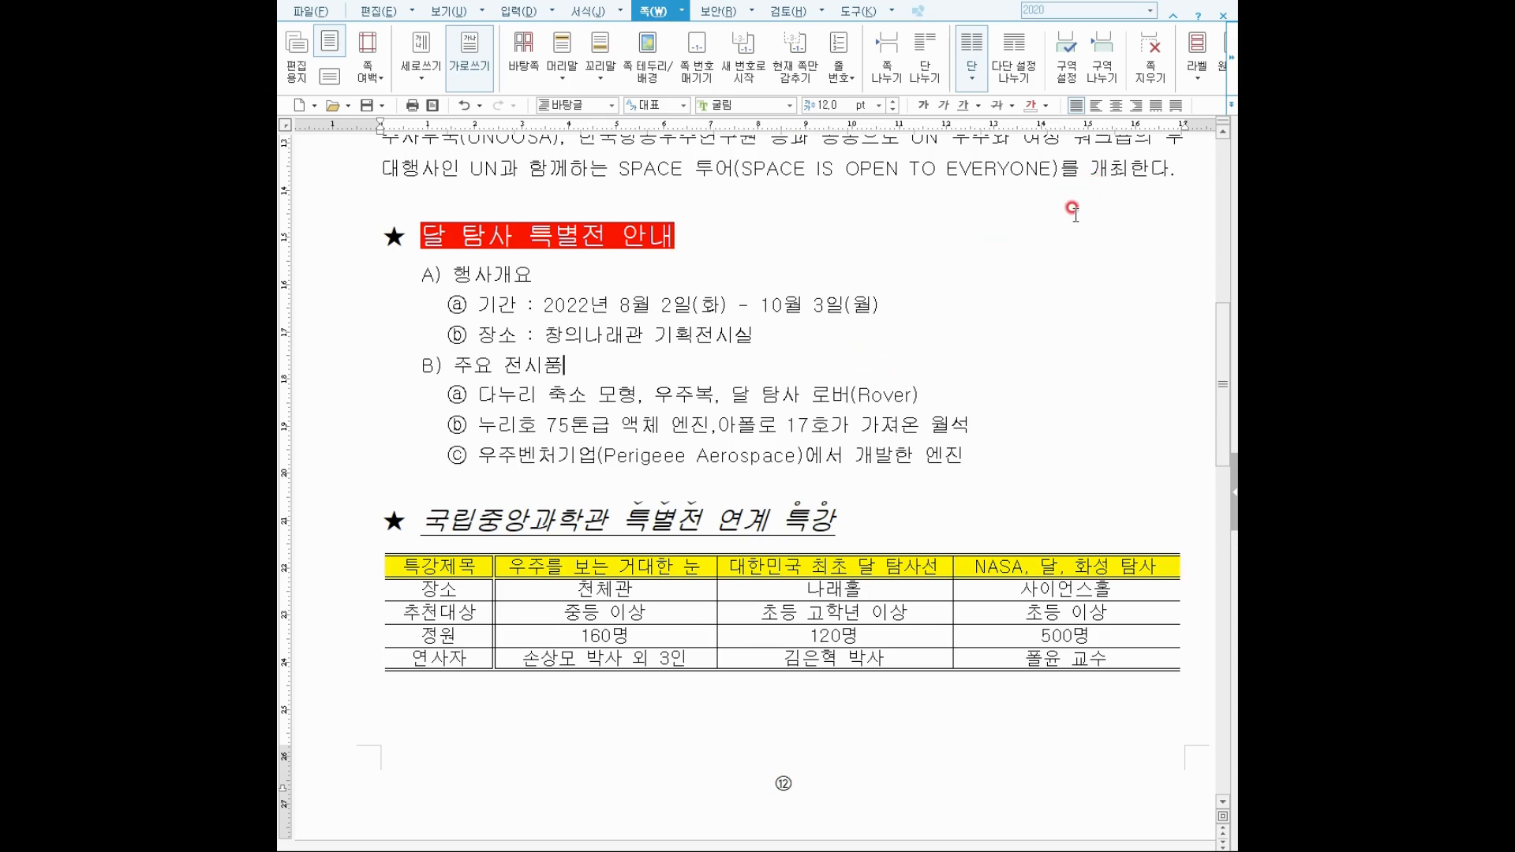
{"action": "key", "text": "Down"}
{"action": "key", "text": "Down"}
{"action": "key", "text": "Down"}
{"action": "key", "text": "Down"}
{"action": "left_click", "coordinate": [311, 12]}
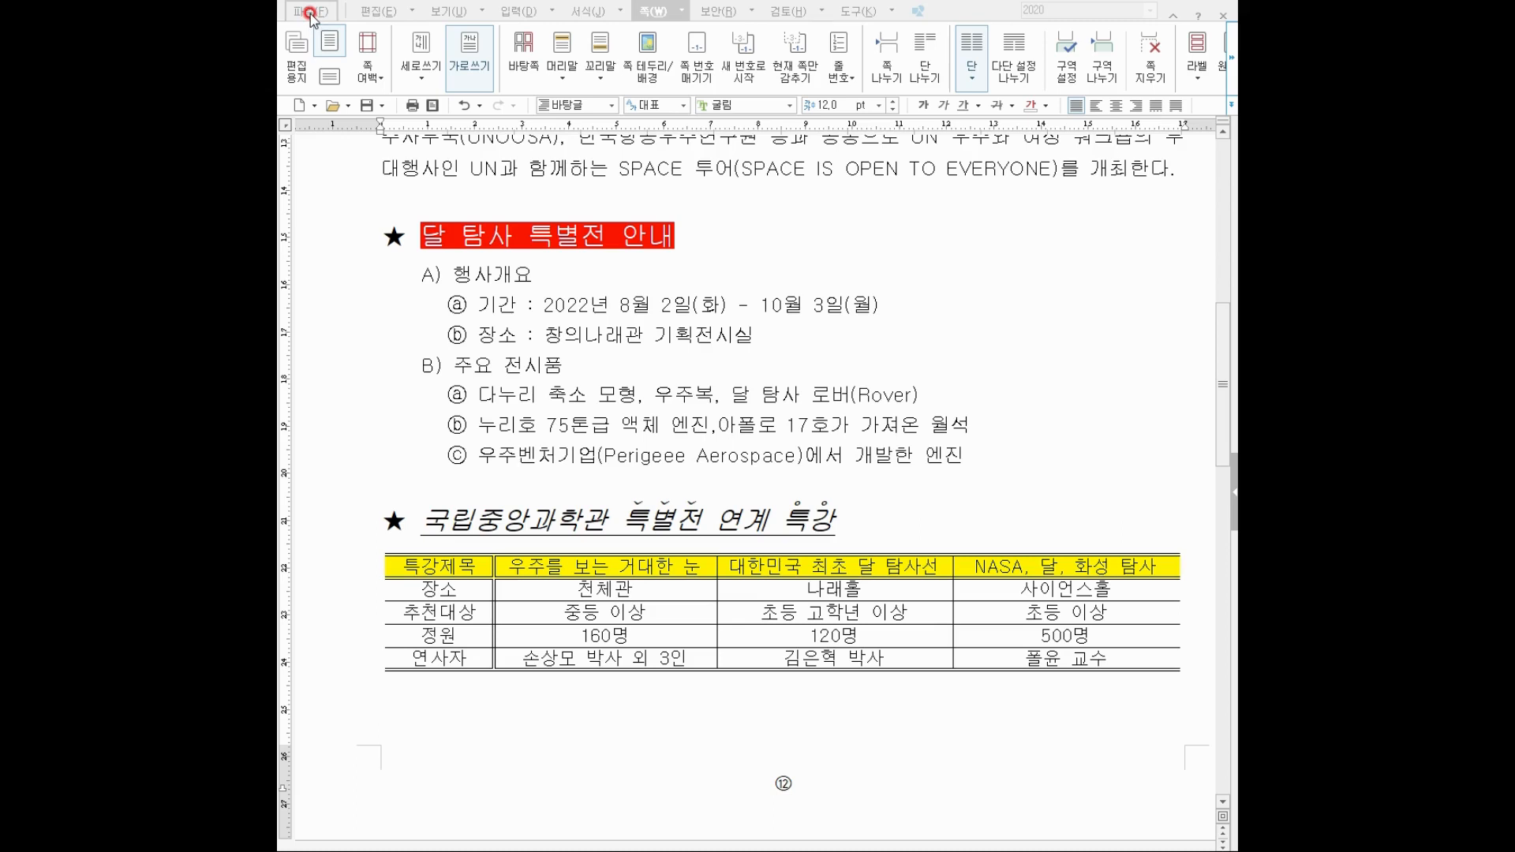
Save the document as a 한글 (*.hwp) file named with the candidate's number and name.
{"action": "left_click", "coordinate": [310, 13]}
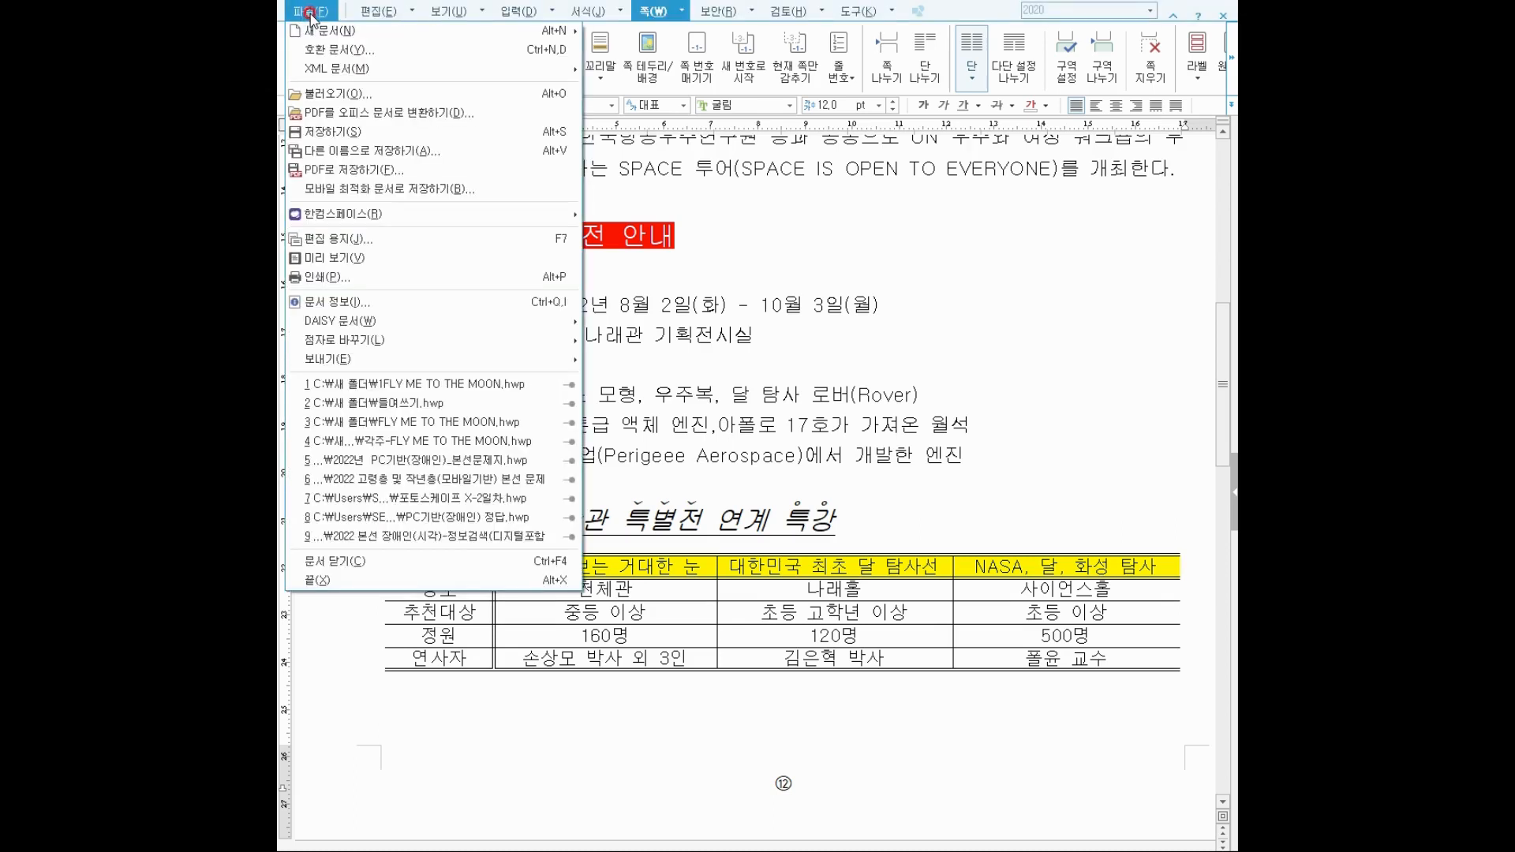
{"action": "left_click", "coordinate": [323, 132]}
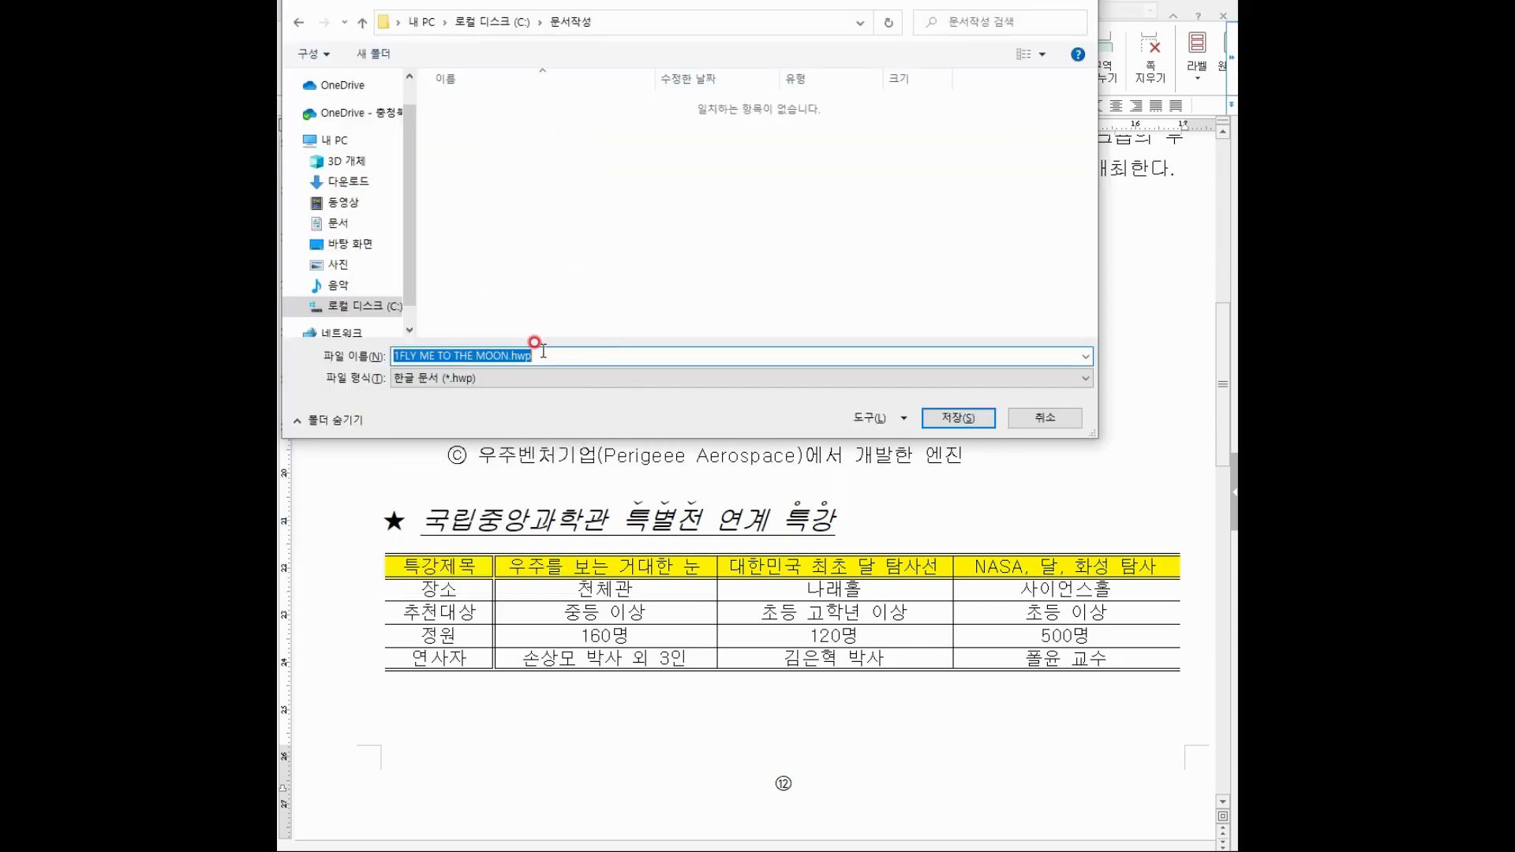
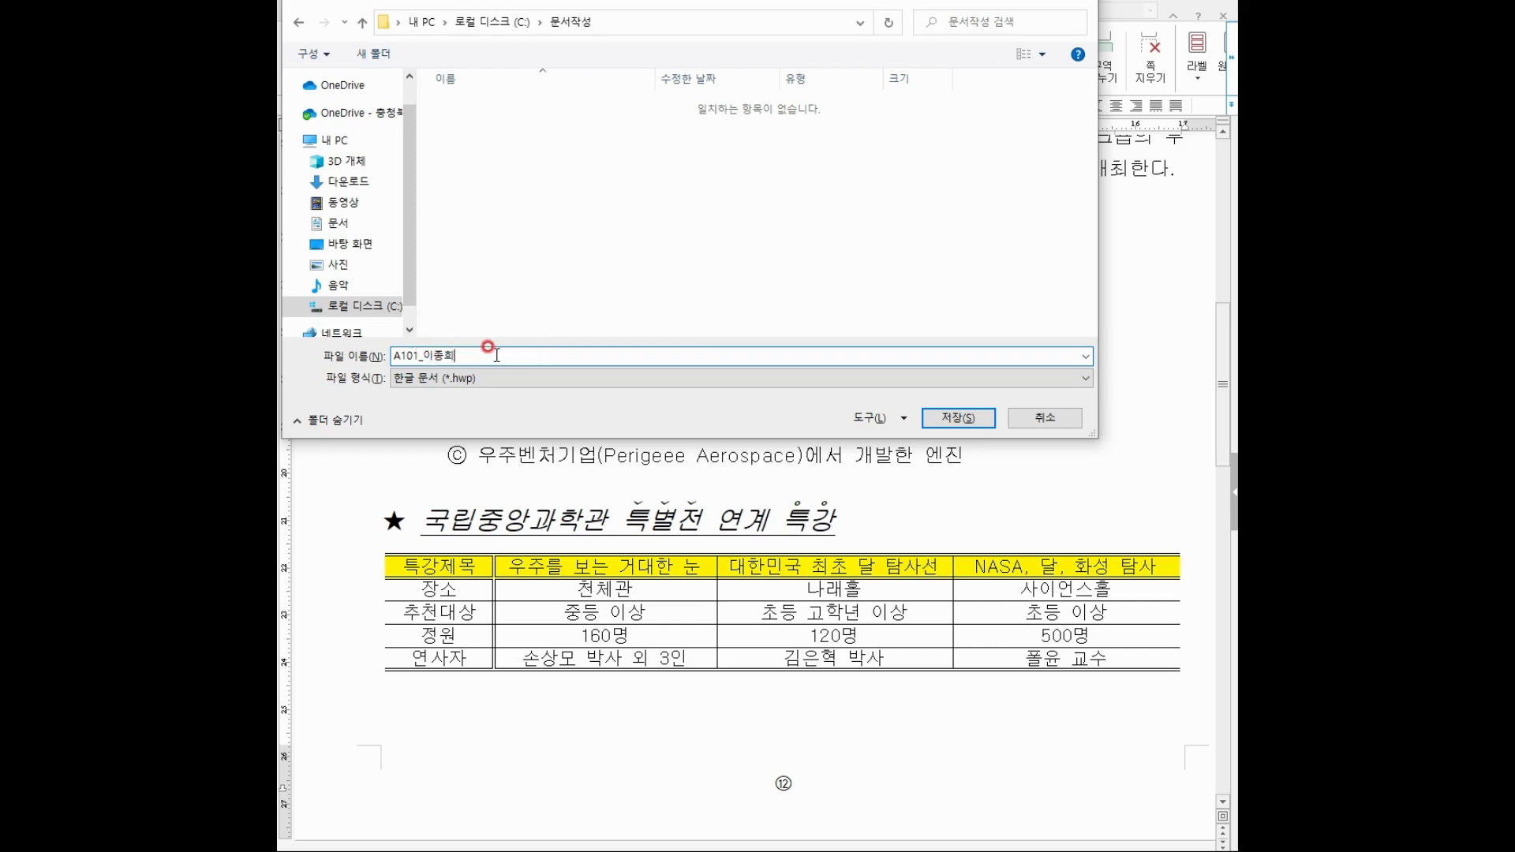
{"action": "left_click", "coordinate": [955, 419]}
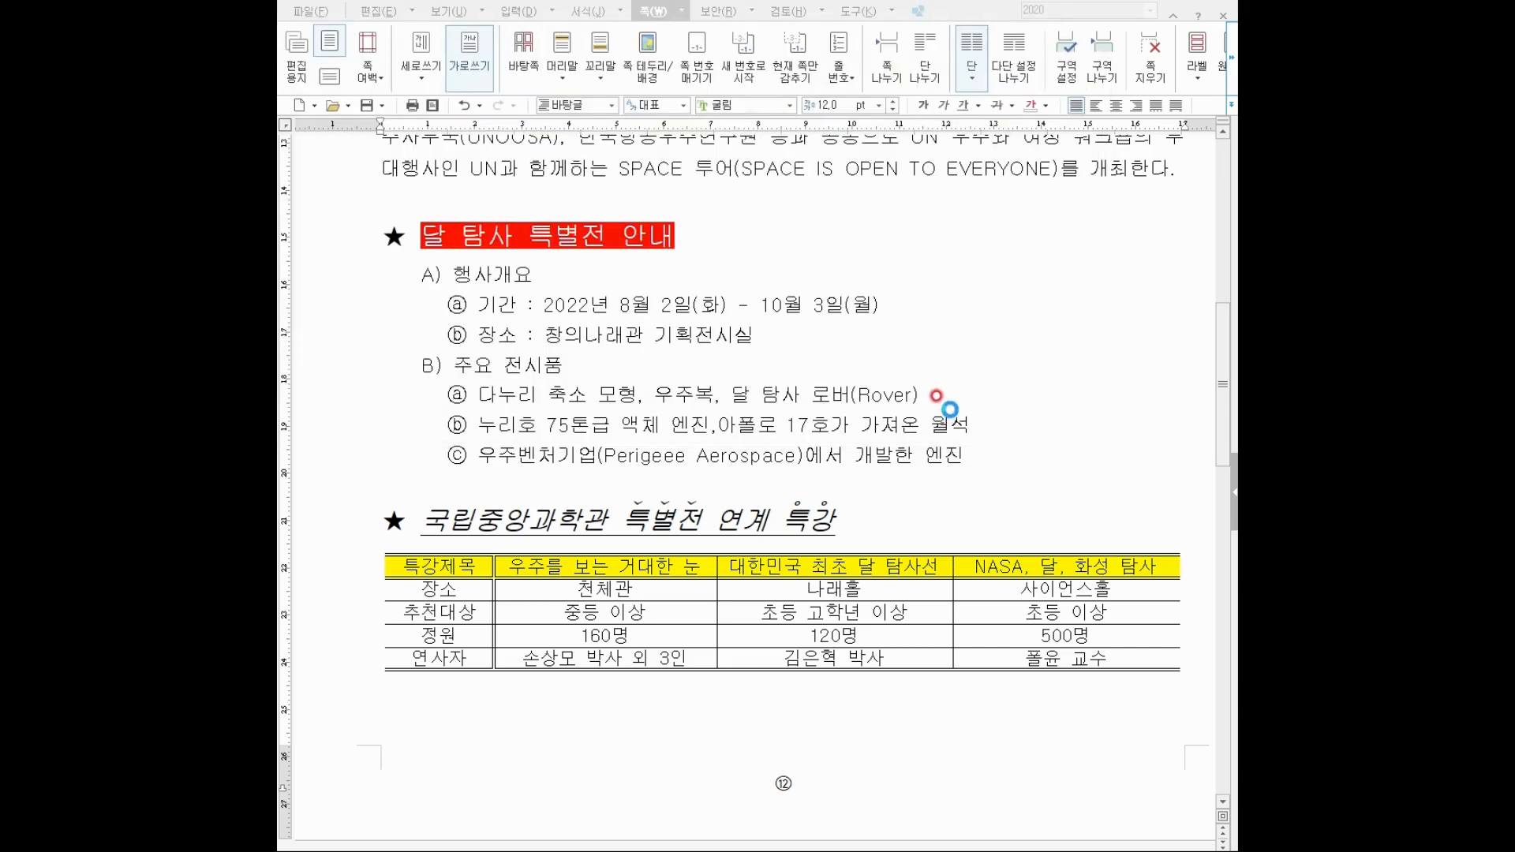
{"action": "left_click", "coordinate": [928, 397]}
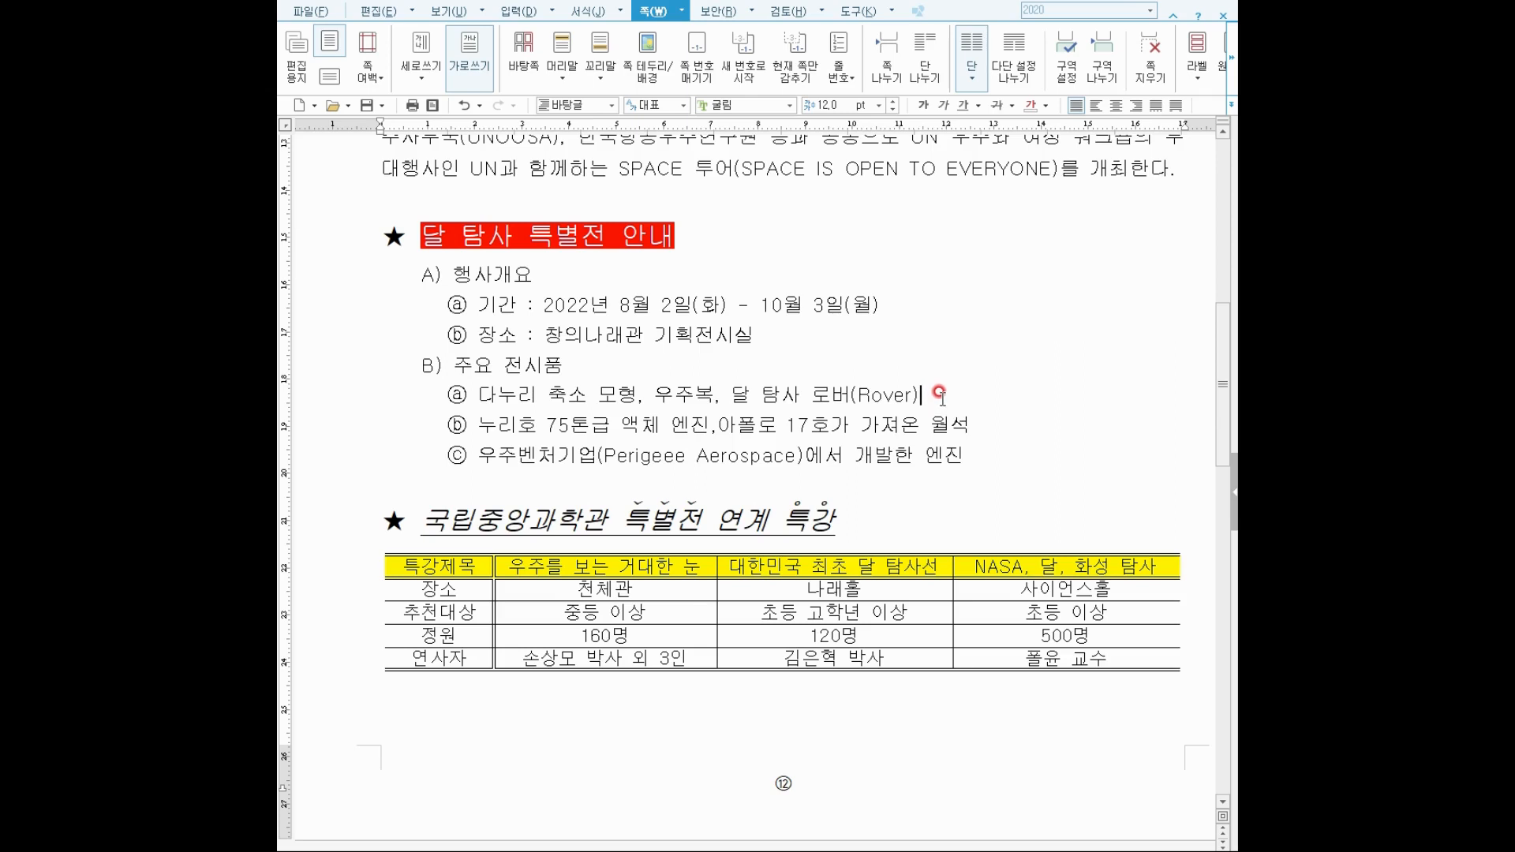
{"action": "left_click", "coordinate": [903, 746]}
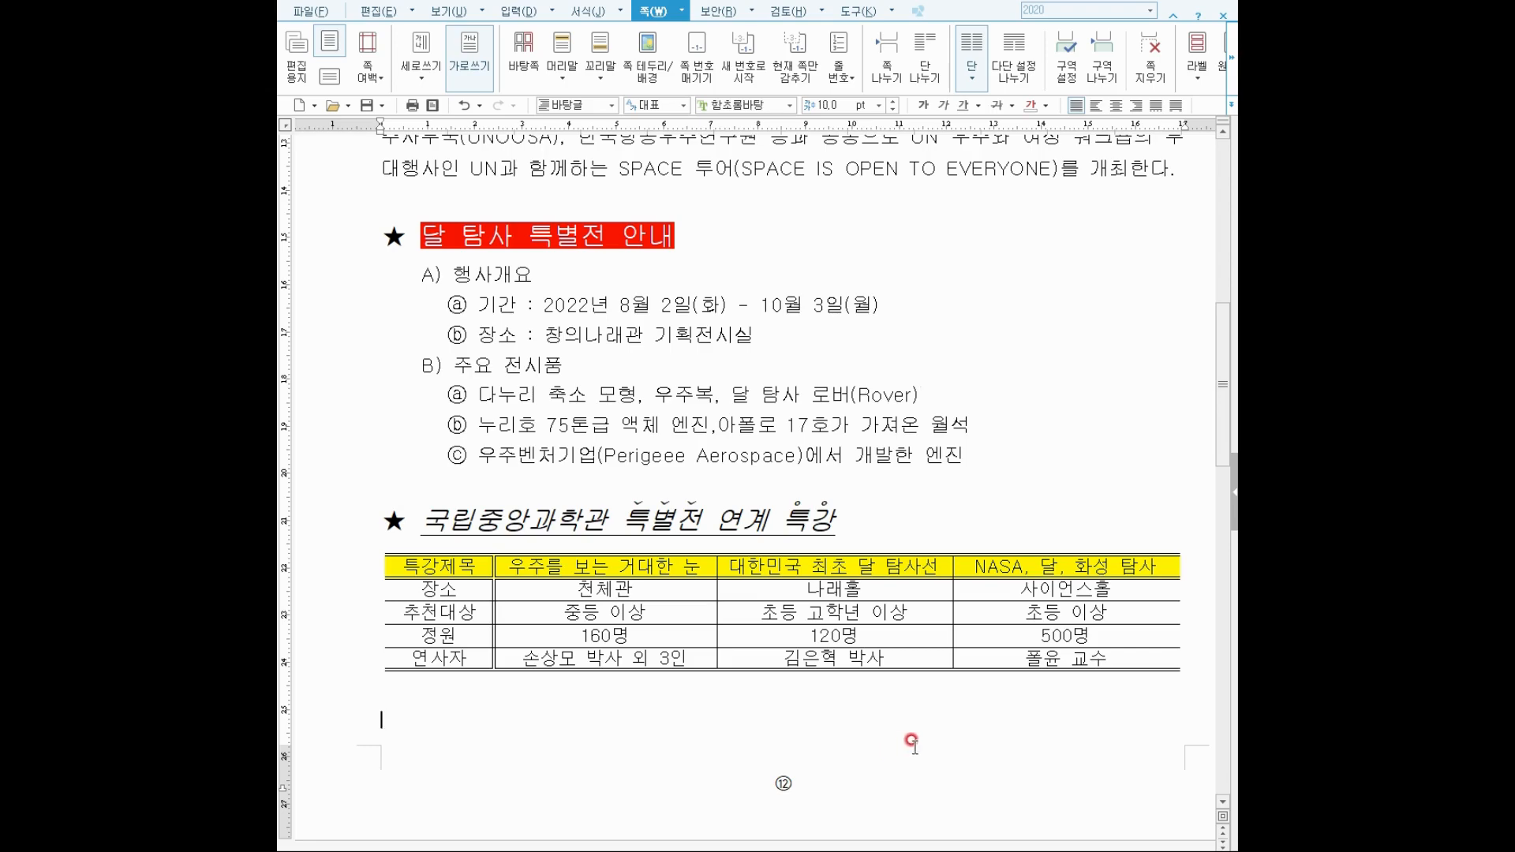